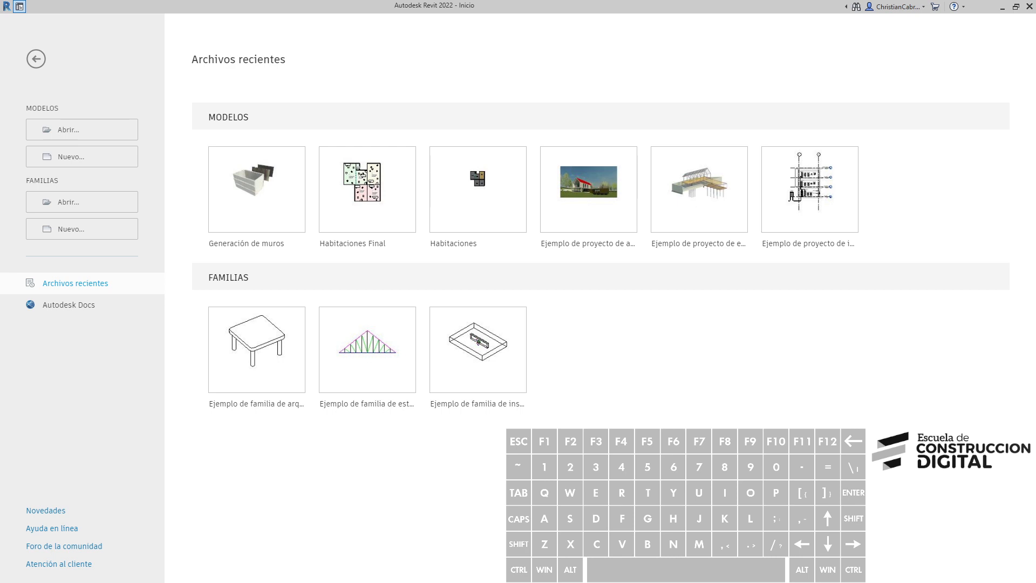
{"action": "key", "text": "ctrl+1"}
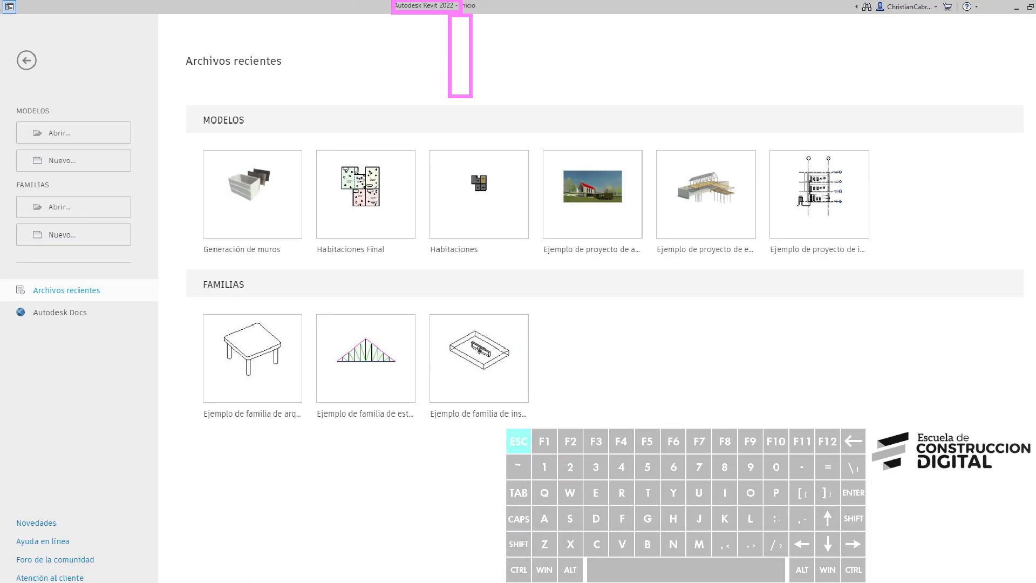
{"action": "key", "text": "2"}
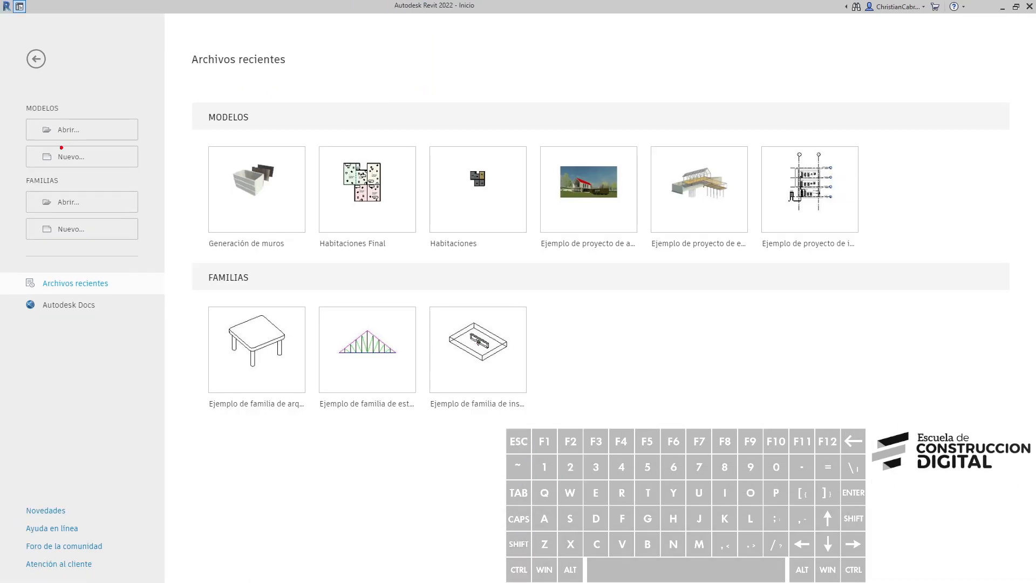
{"action": "mouse_move", "coordinate": [23, 140]}
{"action": "left_mouse_down", "text": "ctrl"}
{"action": "mouse_move", "coordinate": [141, 171]}
{"action": "mouse_move", "coordinate": [180, 257]}
{"action": "left_mouse_up", "text": "ctrl"}
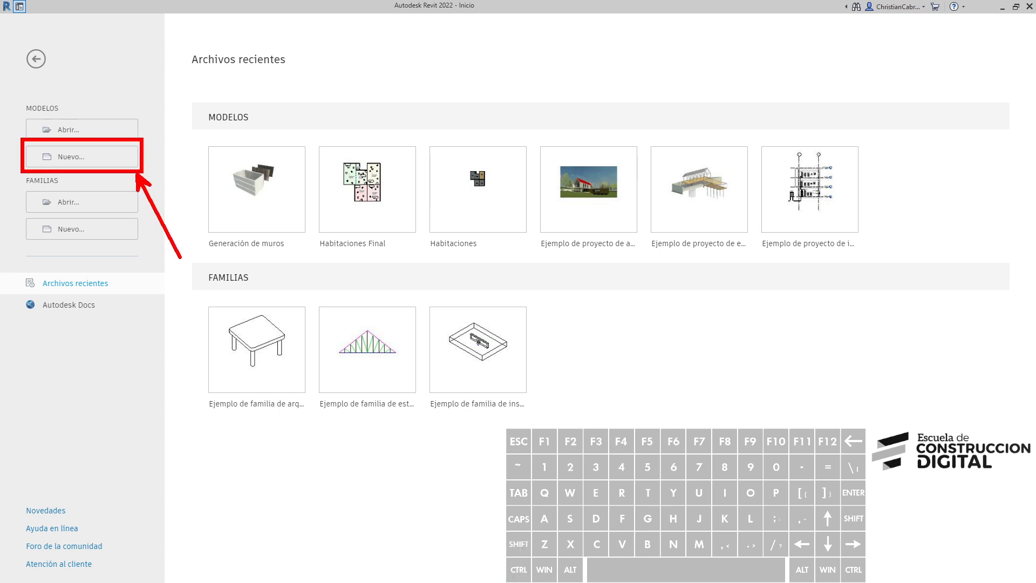
{"action": "key", "text": "Escape"}
Create a new project from the Plantilla de construcción template.
{"action": "left_click", "coordinate": [96, 151]}
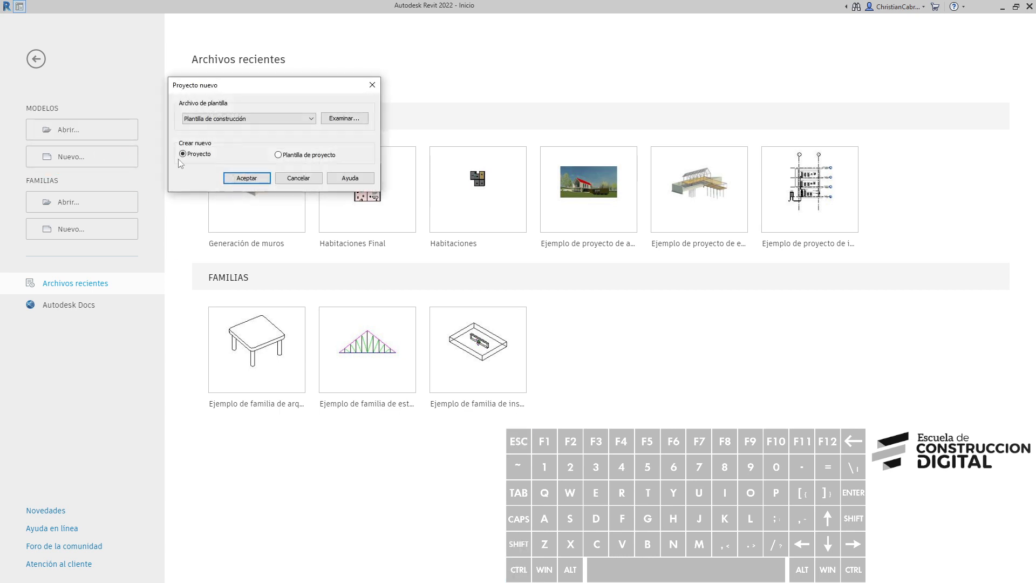
{"action": "left_click", "coordinate": [245, 120]}
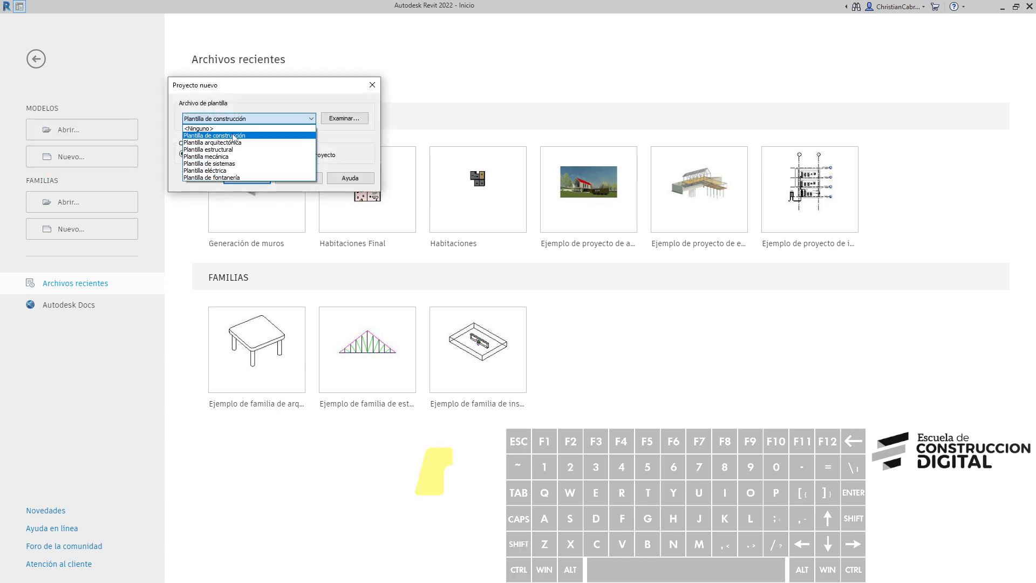
{"action": "left_click", "coordinate": [233, 136]}
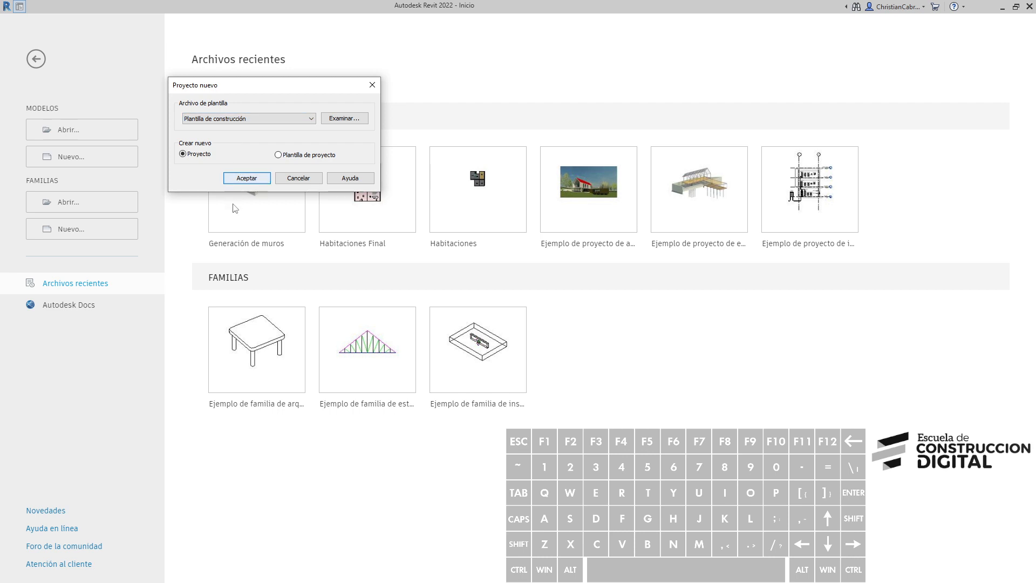
{"action": "left_click", "coordinate": [244, 180]}
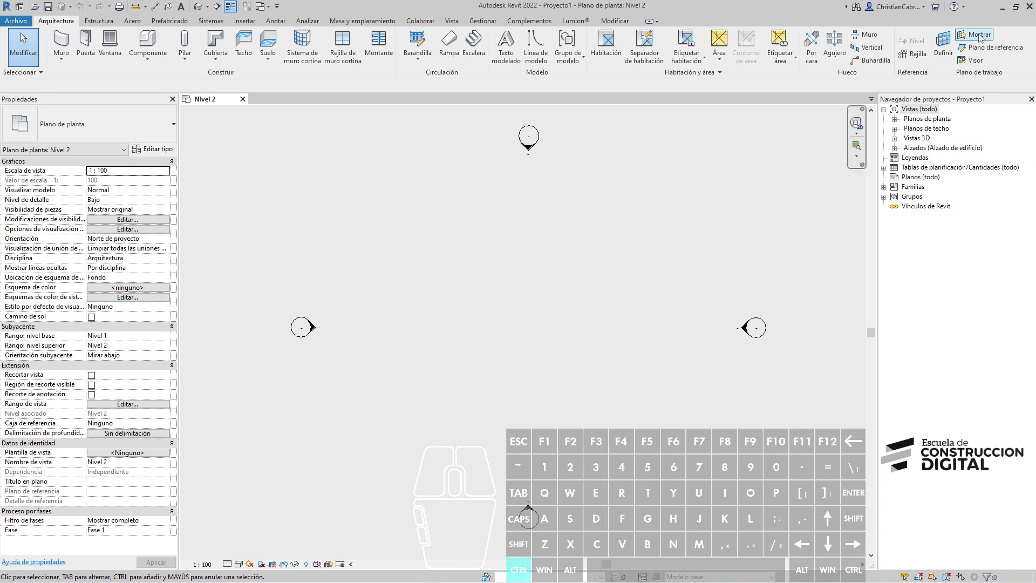
{"action": "key", "text": "ctrl+1"}
{"action": "left_click", "coordinate": [814, 98]}
{"action": "mouse_move", "coordinate": [706, 83]}
{"action": "left_mouse_down", "text": "ctrl"}
{"action": "mouse_move", "coordinate": [911, 217]}
{"action": "mouse_move", "coordinate": [1028, 351]}
{"action": "left_mouse_up", "text": "ctrl"}
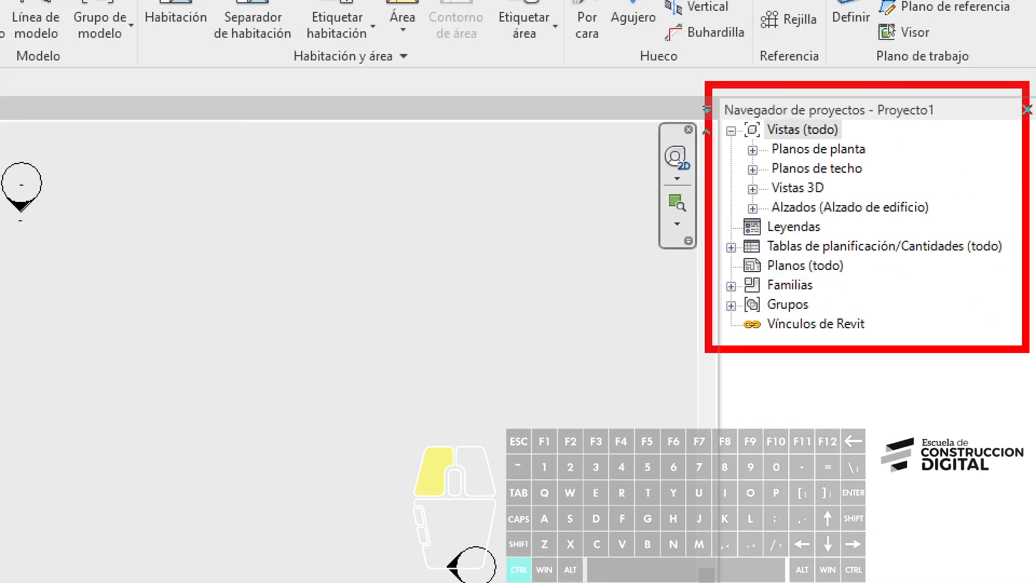
{"action": "key", "text": "Escape"}
Expand the Alzados, Vistas 3D, Planos de techo and Planos de planta categories in the project browser.
{"action": "left_click", "coordinate": [894, 148]}
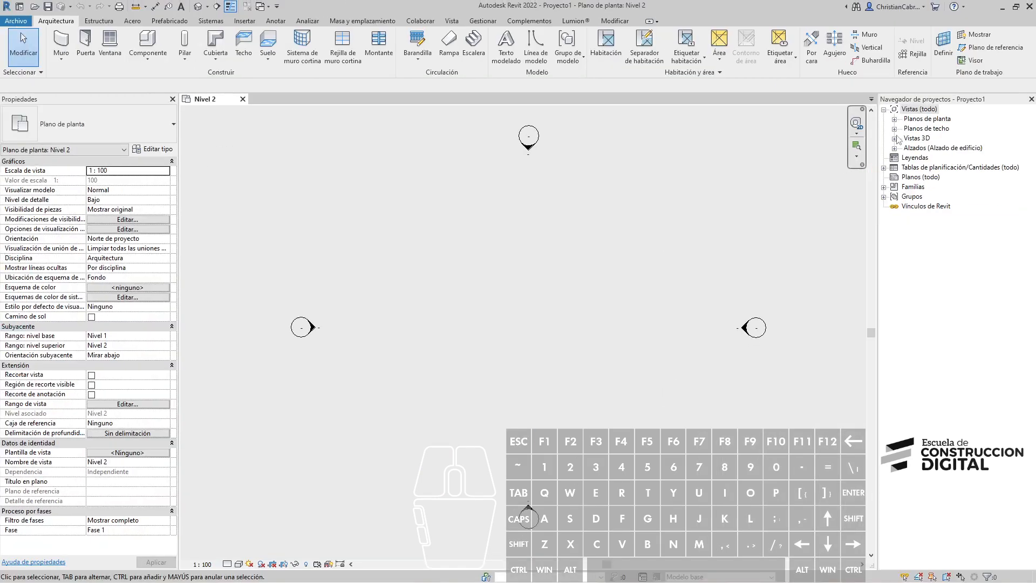
{"action": "left_click", "coordinate": [894, 138]}
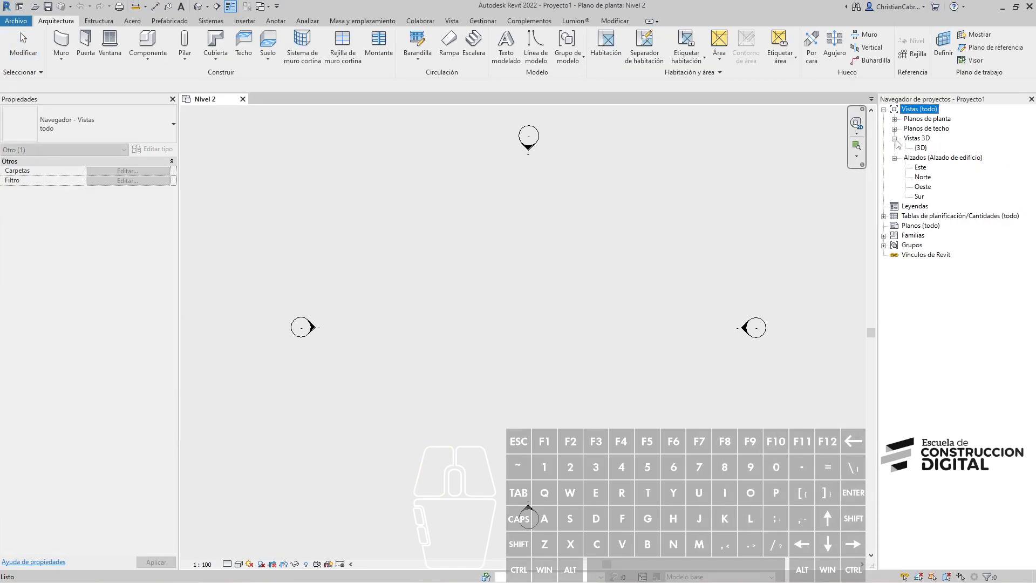
{"action": "left_click", "coordinate": [894, 128]}
{"action": "left_click", "coordinate": [893, 119]}
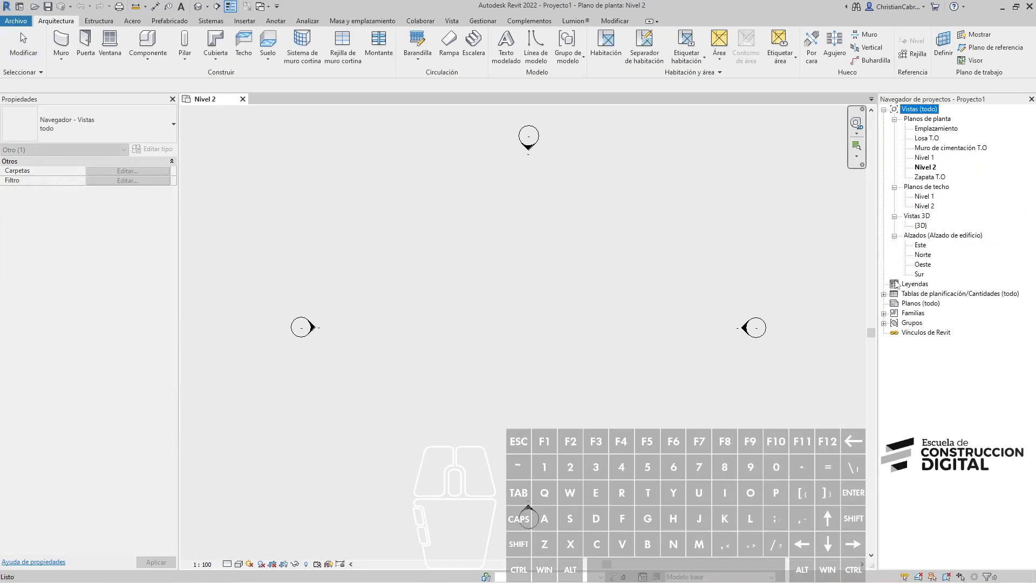
{"action": "key", "text": "ctrl+1"}
{"action": "left_click", "coordinate": [984, 101]}
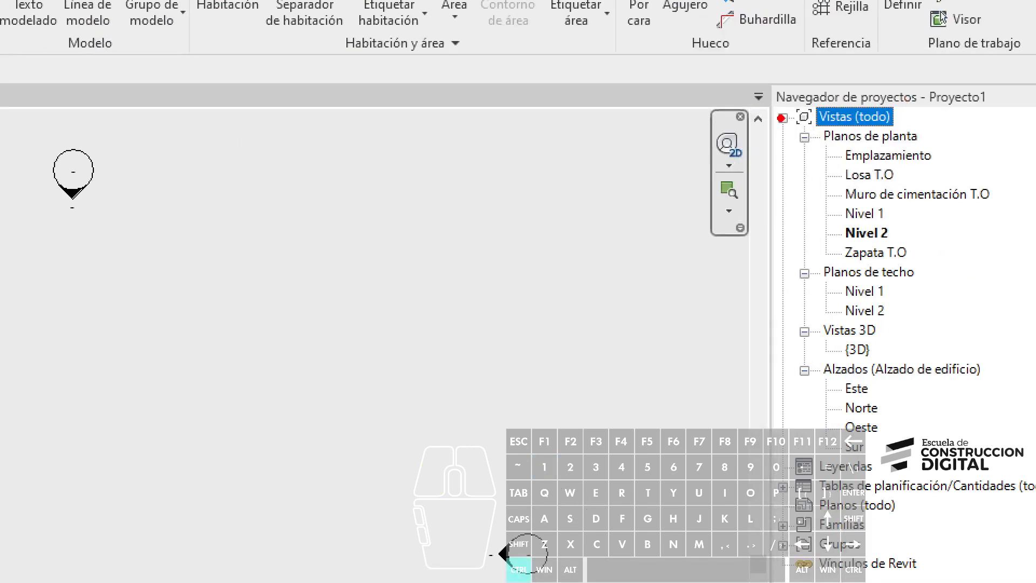
{"action": "left_click_drag", "start_coordinate": [781, 122], "coordinate": [1014, 260], "text": "ctrl"}
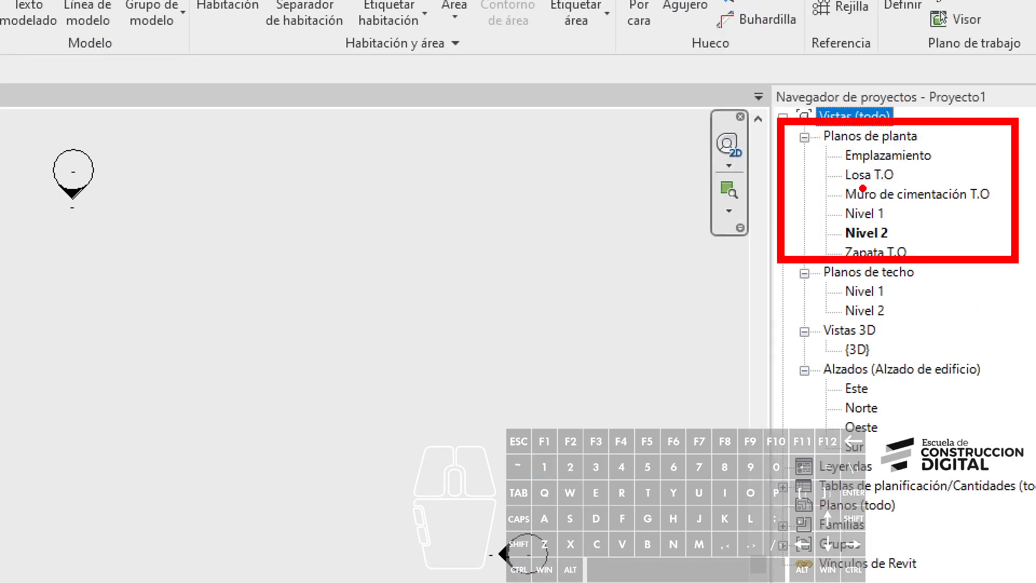
{"action": "key", "text": "Escape"}
{"action": "key", "text": "ctrl+1"}
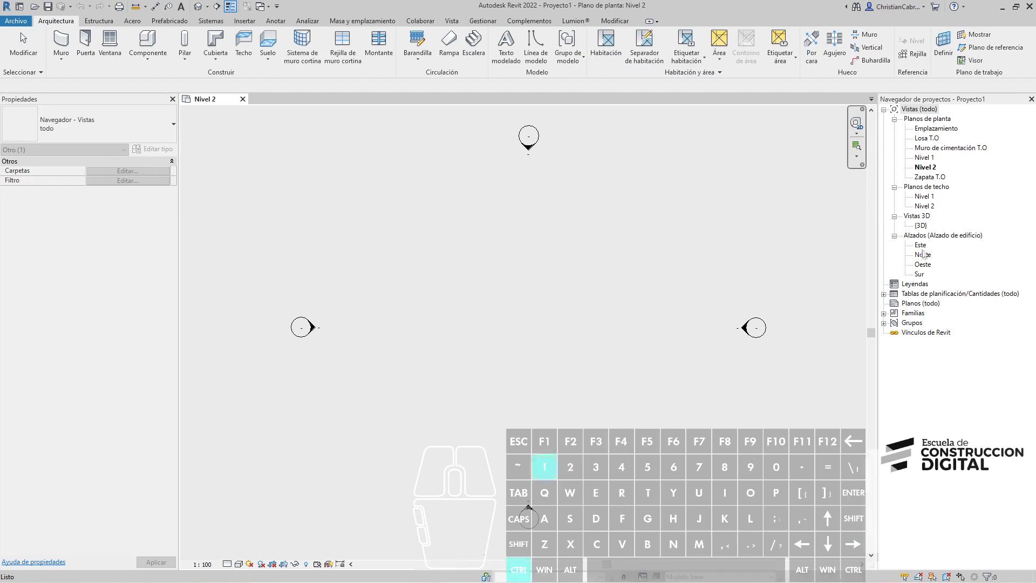
{"action": "left_click", "coordinate": [923, 245]}
{"action": "left_click_drag", "start_coordinate": [857, 206], "coordinate": [946, 262], "text": "ctrl"}
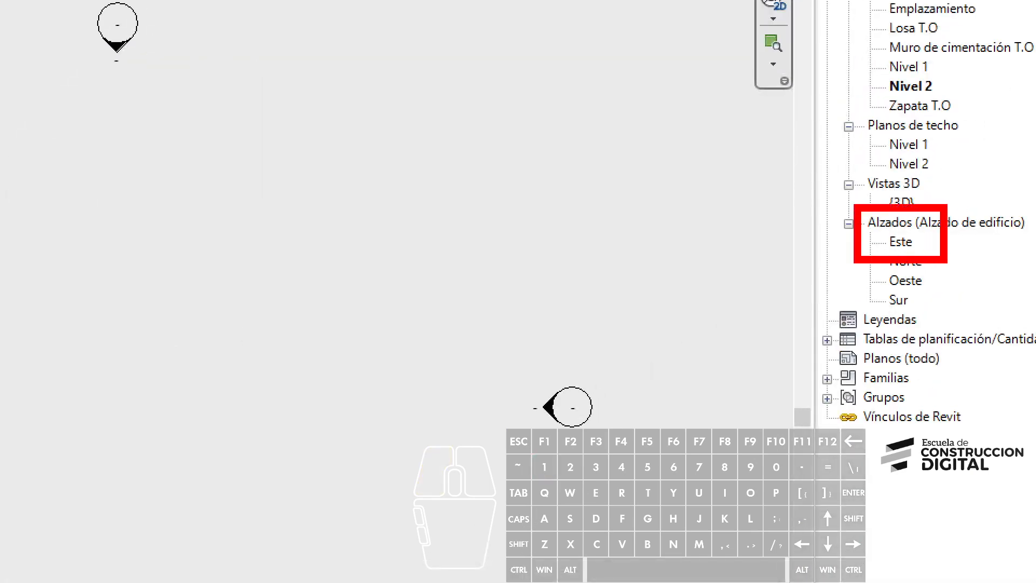
{"action": "key", "text": "Escape"}
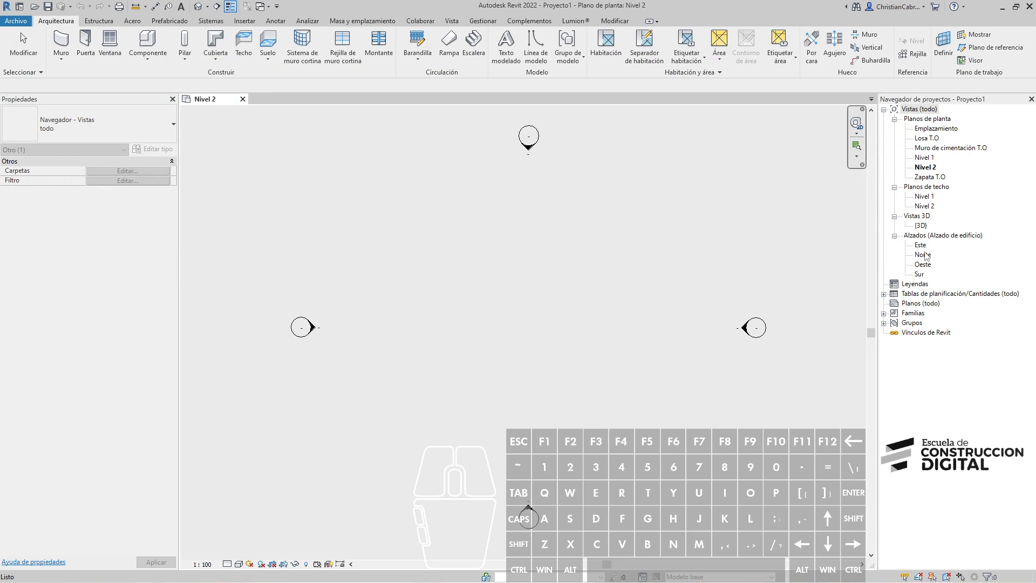
Open the Este elevation view and bring its level heads into view.
{"action": "double_click", "coordinate": [922, 245]}
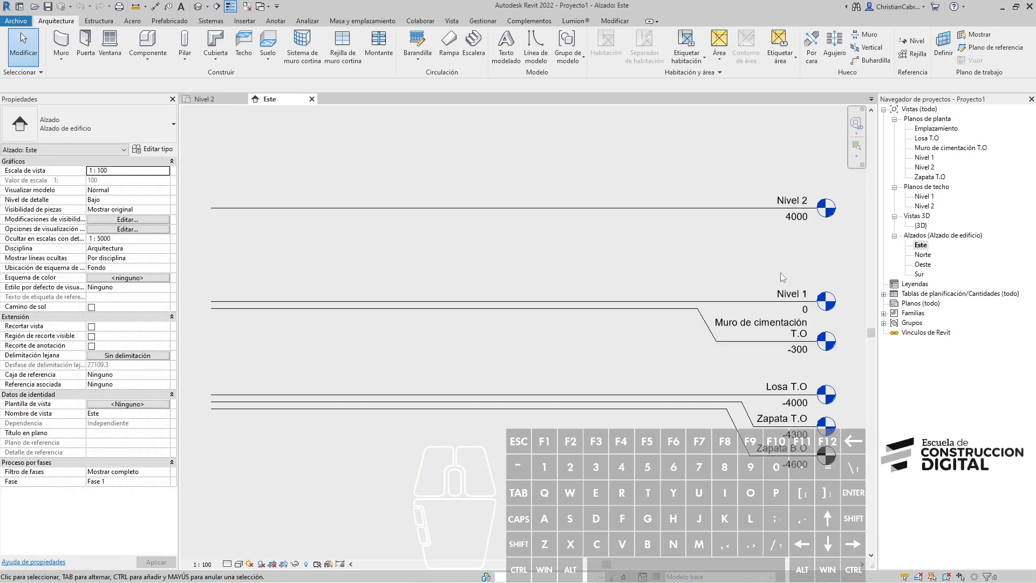
{"action": "scroll", "coordinate": [678, 348], "scroll_direction": "down", "scroll_amount": 1}
{"action": "middle_click_drag", "start_coordinate": [678, 351], "coordinate": [420, 330]}
{"action": "scroll", "coordinate": [529, 304], "scroll_direction": "up", "scroll_amount": 3}
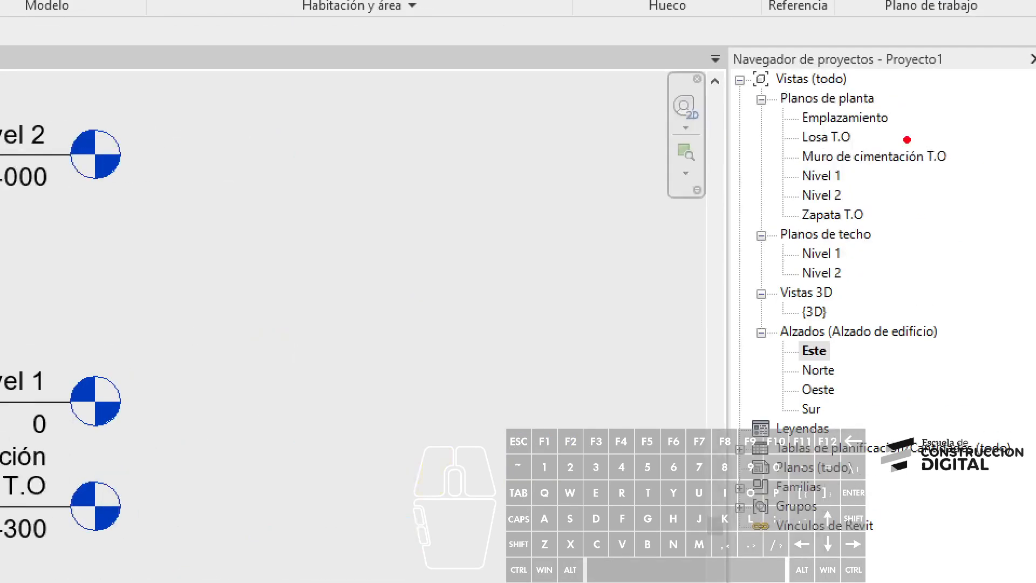
Examine the level heads in the Este elevation and compare them with the floor and ceiling plans in the project browser.
{"action": "mouse_move", "coordinate": [139, 194]}
{"action": "left_mouse_down"}
{"action": "mouse_move", "coordinate": [763, 157]}
{"action": "mouse_move", "coordinate": [743, 181]}
{"action": "left_mouse_up"}
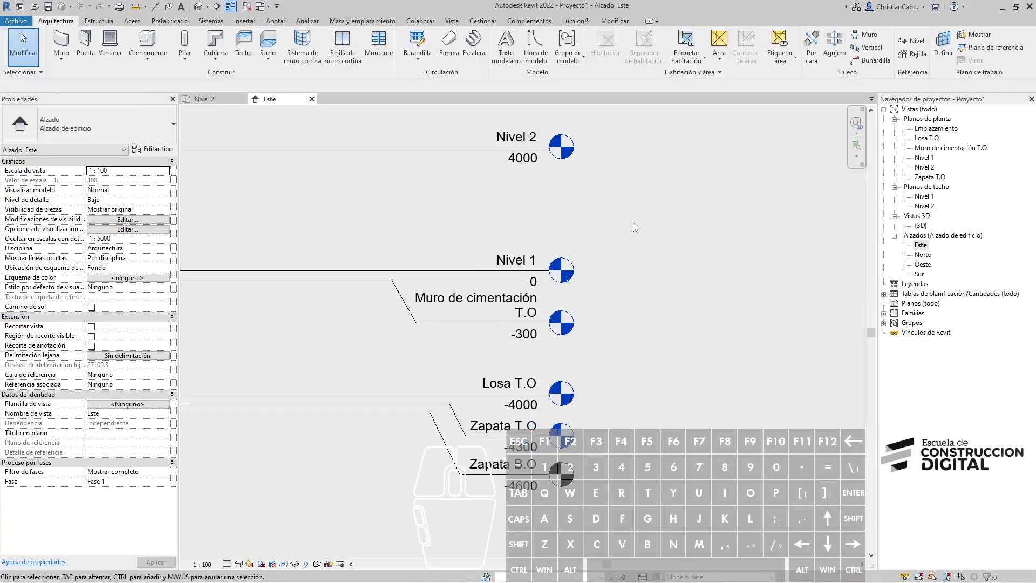
{"action": "mouse_move", "coordinate": [572, 125]}
{"action": "left_mouse_down"}
{"action": "mouse_move", "coordinate": [591, 127]}
{"action": "mouse_move", "coordinate": [621, 313]}
{"action": "mouse_move", "coordinate": [629, 499]}
{"action": "mouse_move", "coordinate": [582, 506]}
{"action": "left_mouse_up"}
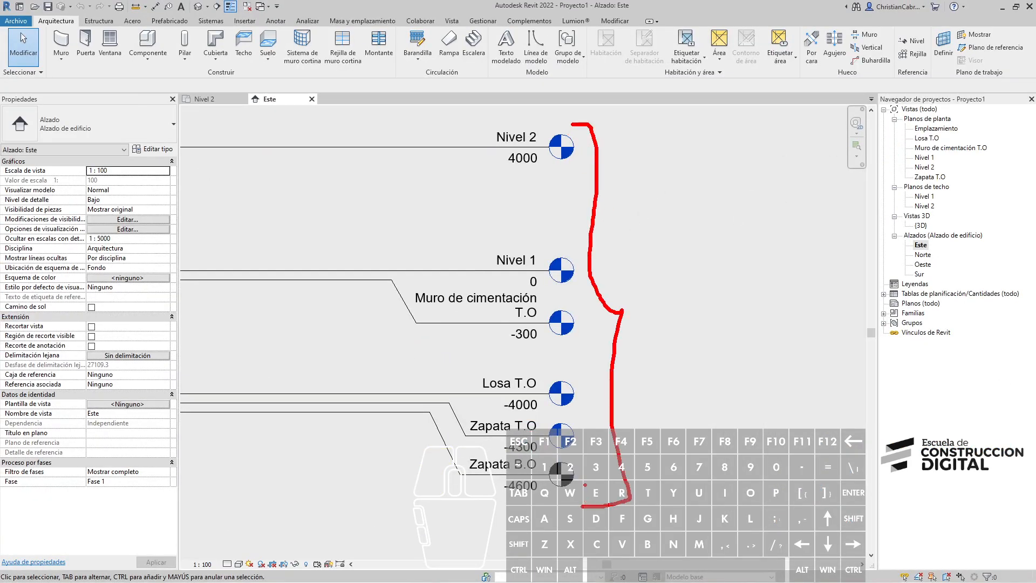
{"action": "scroll", "coordinate": [572, 496], "scroll_direction": "up", "scroll_amount": 5}
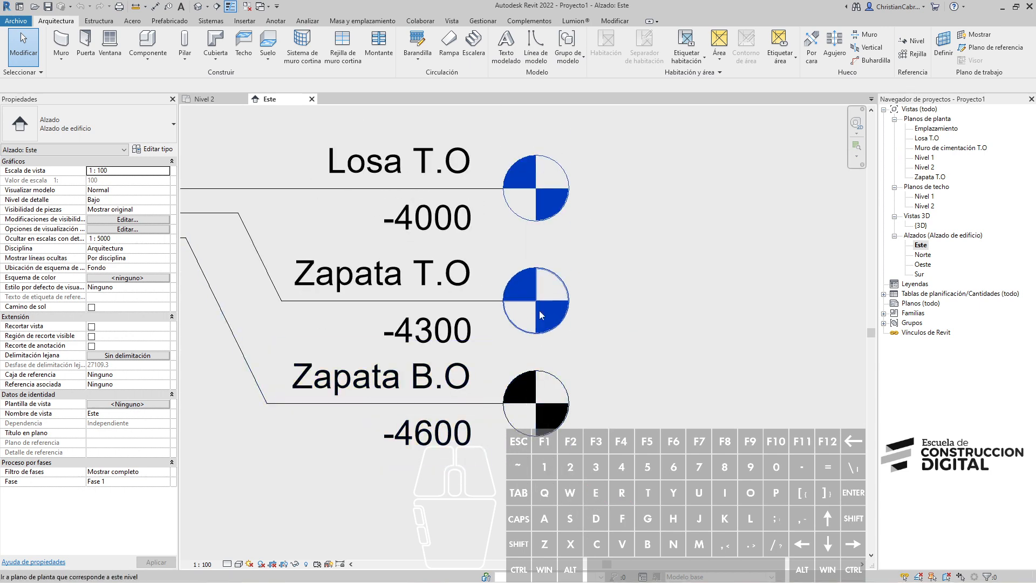
{"action": "scroll", "coordinate": [538, 384], "scroll_direction": "down", "scroll_amount": 5}
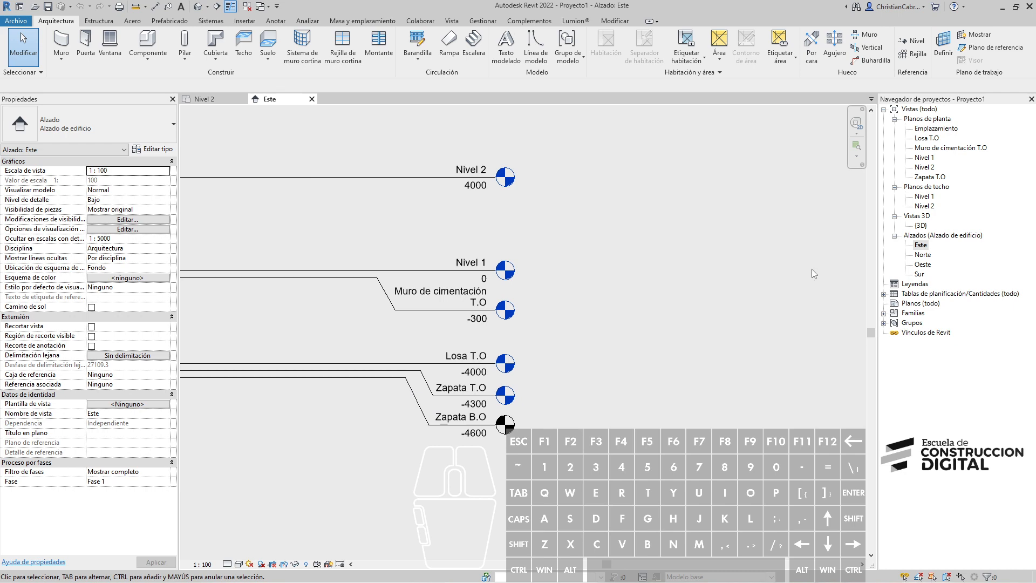
{"action": "key", "text": "ctrl+1"}
{"action": "left_click", "coordinate": [890, 193]}
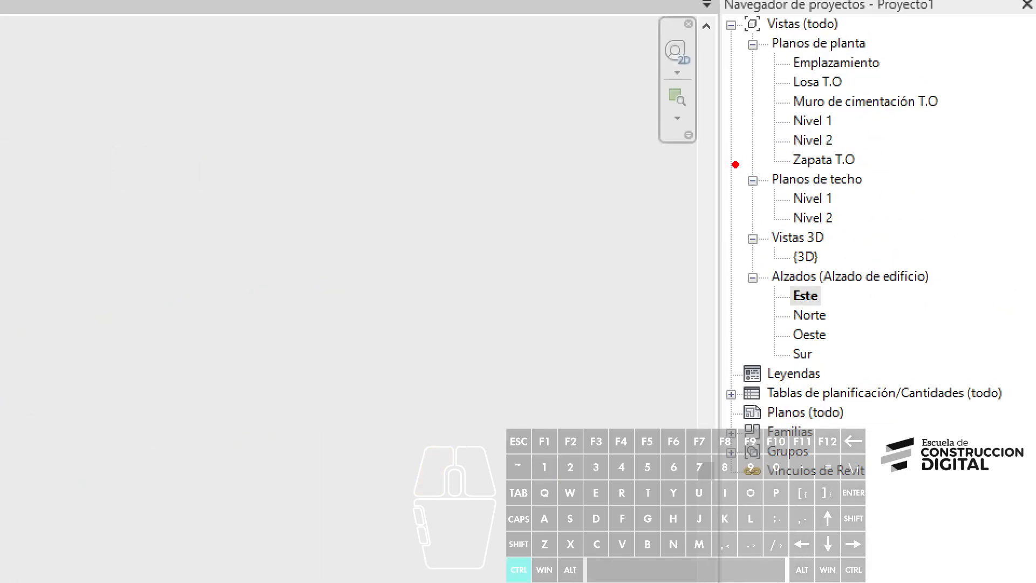
{"action": "left_click_drag", "start_coordinate": [722, 165], "coordinate": [871, 233], "text": "ctrl"}
{"action": "key", "text": "Escape"}
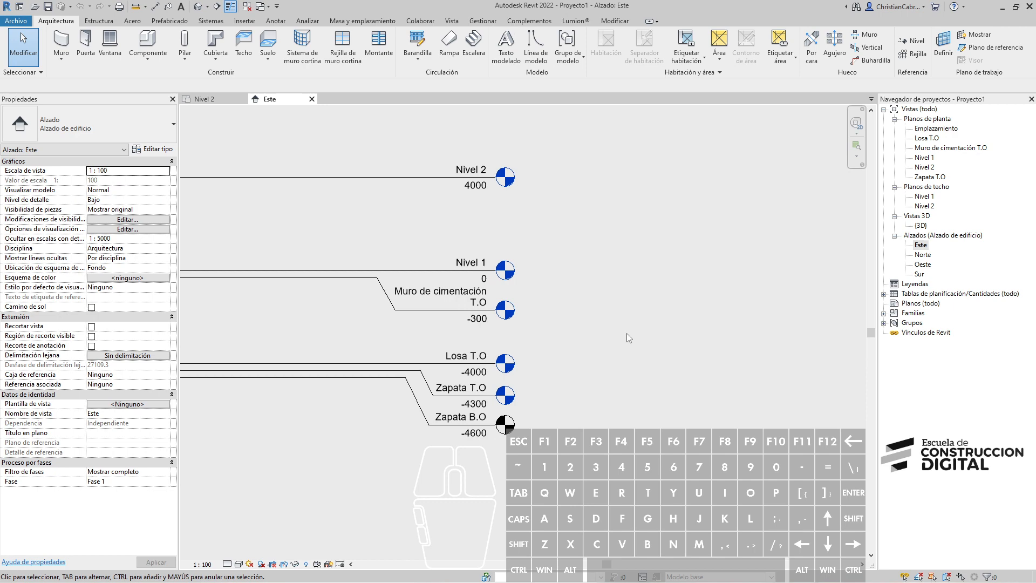
Delete the levels Muro de cimentación T.O, Losa T.O, Zapata T.O and Zapata B.O together with their associated plan views.
{"action": "left_click_drag", "start_coordinate": [624, 482], "coordinate": [426, 294]}
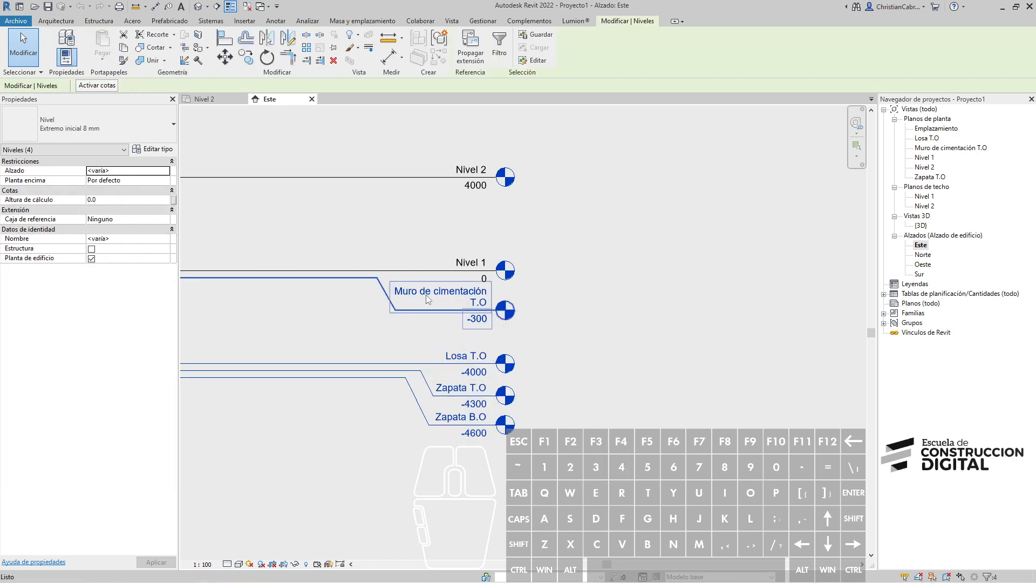
{"action": "key", "text": "Delete"}
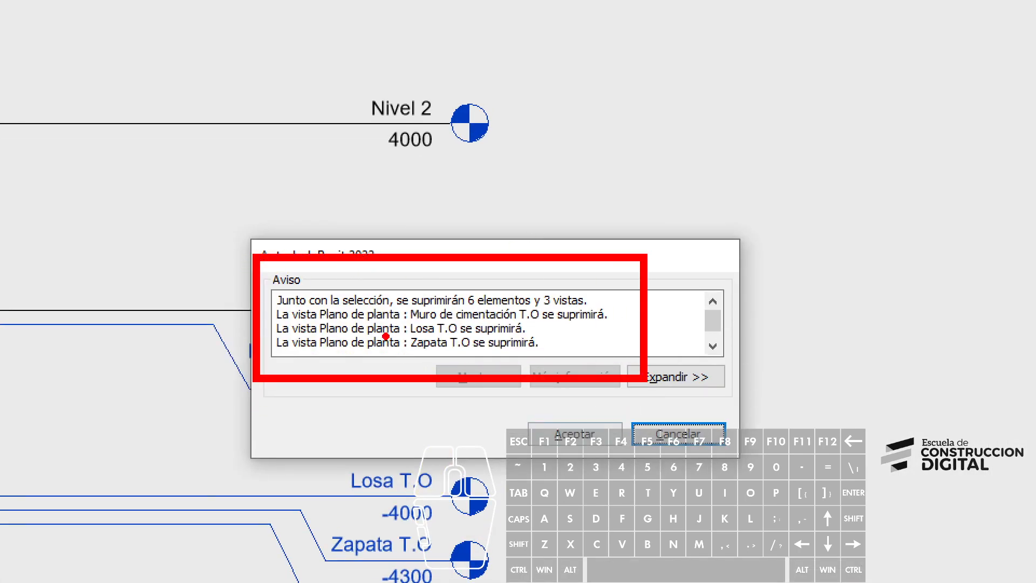
{"action": "left_click_drag", "start_coordinate": [316, 305], "coordinate": [312, 351]}
{"action": "left_click_drag", "start_coordinate": [406, 303], "coordinate": [405, 331]}
{"action": "left_click", "coordinate": [574, 433]}
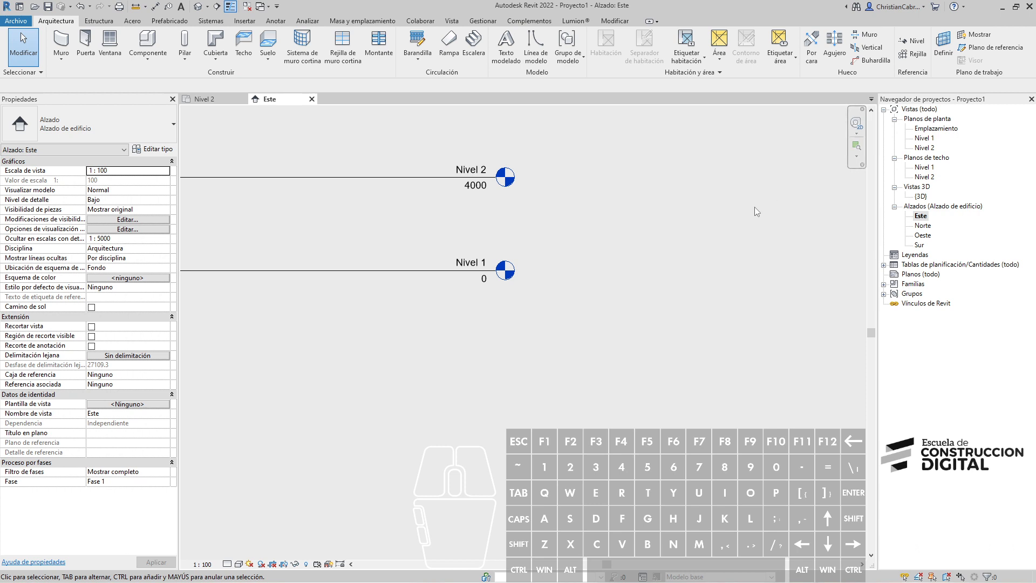
Delete the Nivel 2 level together with its associated floor and ceiling plan views.
{"action": "middle_click_drag", "start_coordinate": [603, 226], "coordinate": [600, 258]}
{"action": "left_click_drag", "start_coordinate": [556, 241], "coordinate": [415, 171]}
{"action": "key", "text": "Delete"}
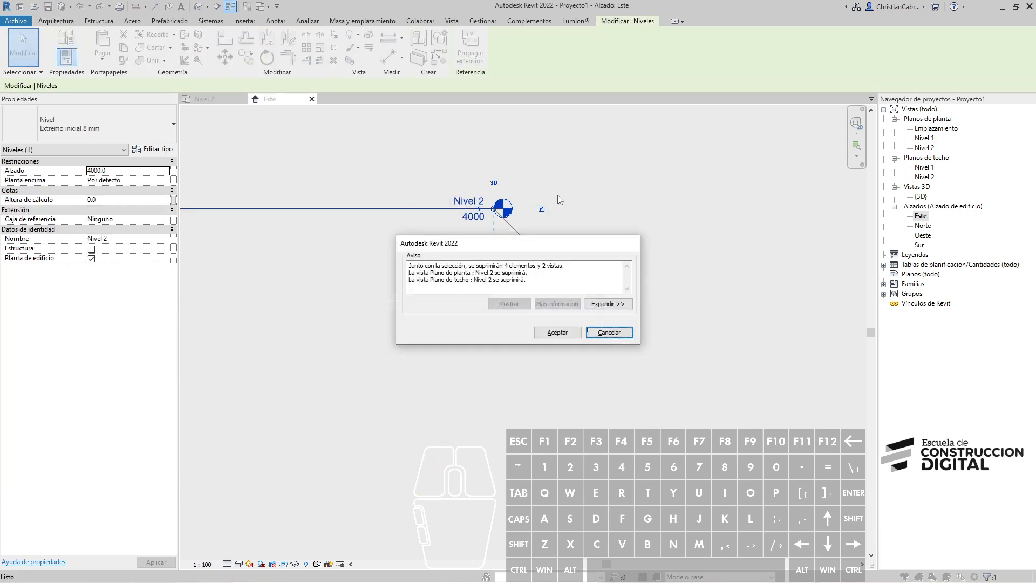
{"action": "left_click", "coordinate": [569, 330]}
{"action": "key", "text": "ctrl+1"}
{"action": "left_click", "coordinate": [909, 135]}
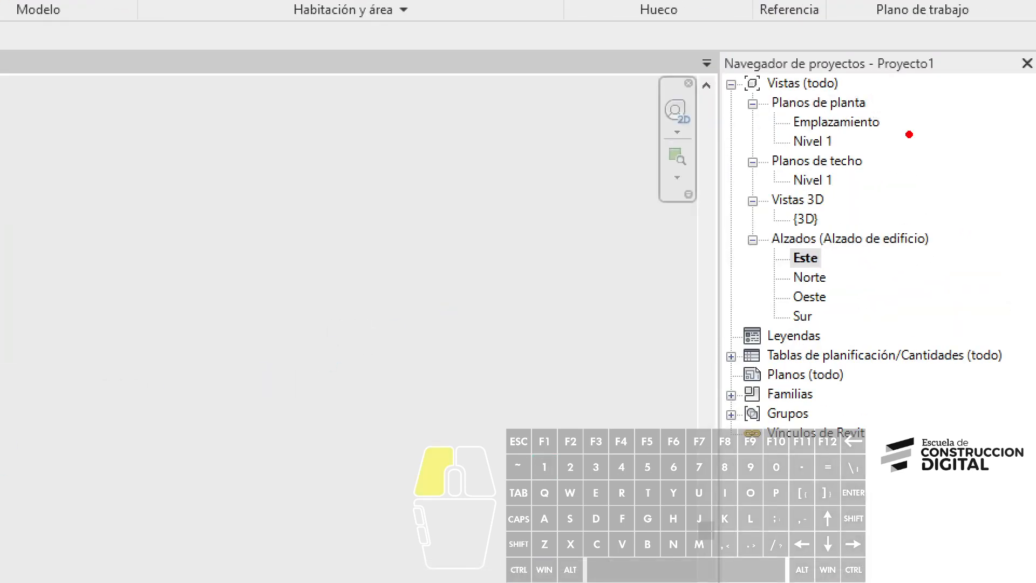
{"action": "mouse_move", "coordinate": [778, 107]}
{"action": "left_mouse_down", "text": "ctrl"}
{"action": "mouse_move", "coordinate": [910, 157]}
{"action": "mouse_move", "coordinate": [965, 81]}
{"action": "left_mouse_up", "text": "ctrl"}
{"action": "key", "text": "Escape"}
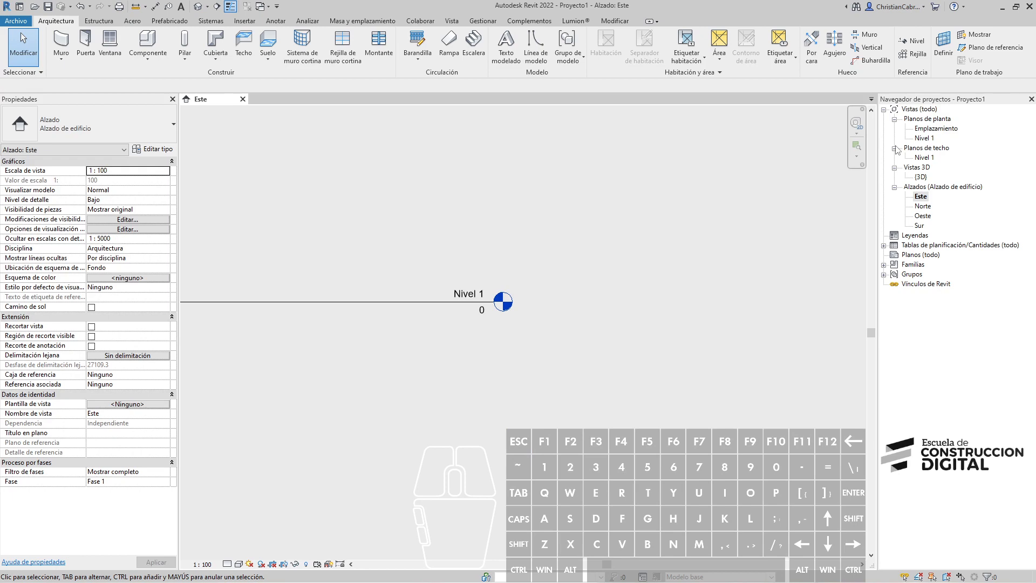
Open the Emplazamiento floor plan and examine the upper, cut plane, lower and depth offsets in its view range.
{"action": "double_click", "coordinate": [929, 129]}
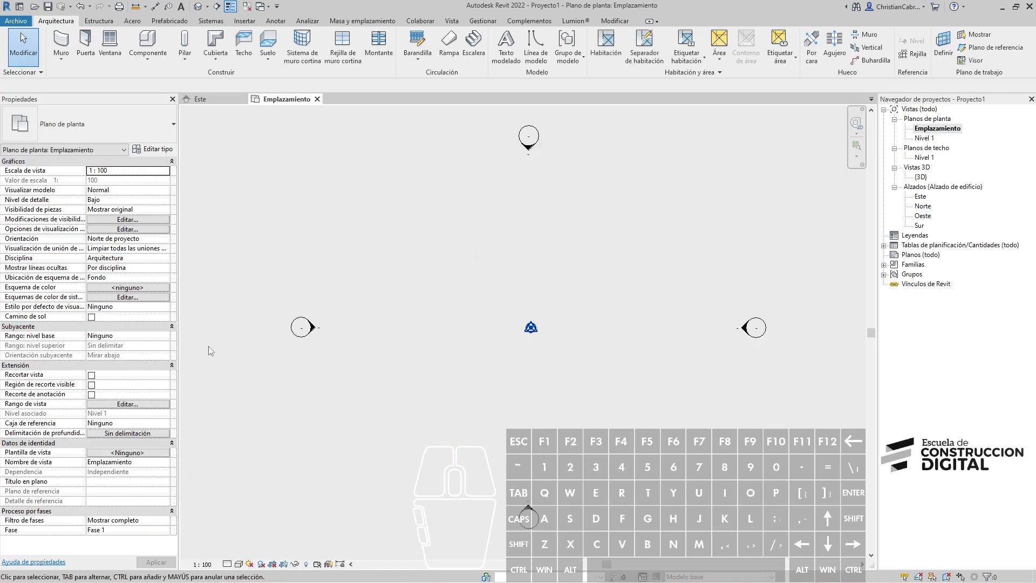
{"action": "left_click", "coordinate": [110, 405]}
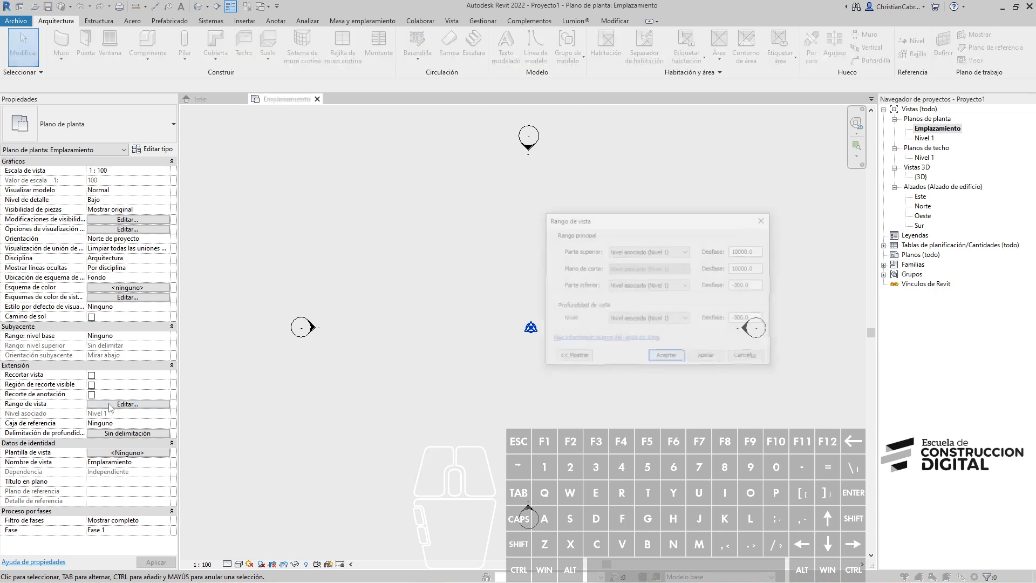
{"action": "left_click_drag", "start_coordinate": [647, 224], "coordinate": [212, 127]}
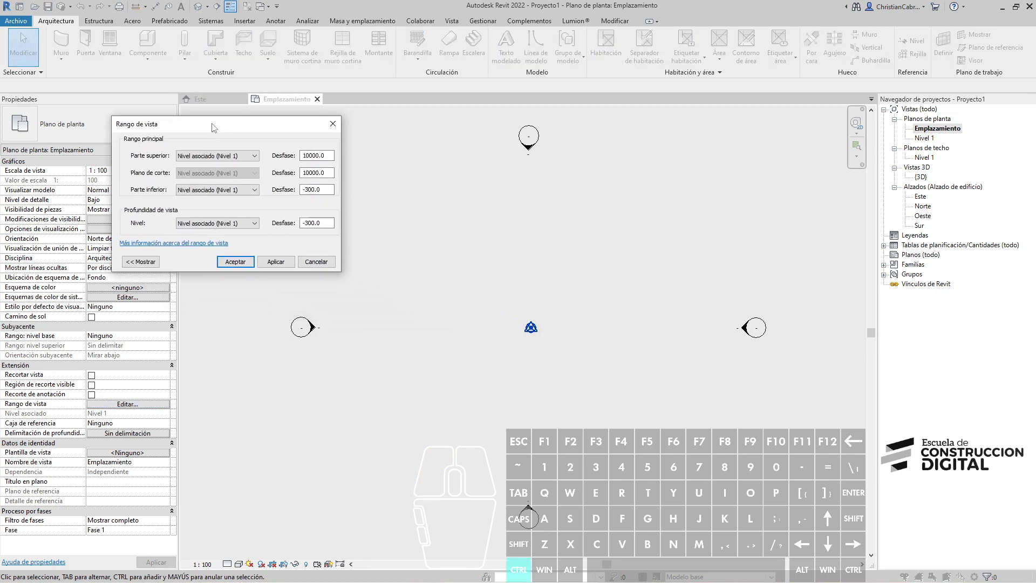
{"action": "left_click_drag", "start_coordinate": [120, 144], "coordinate": [320, 182], "text": "ctrl"}
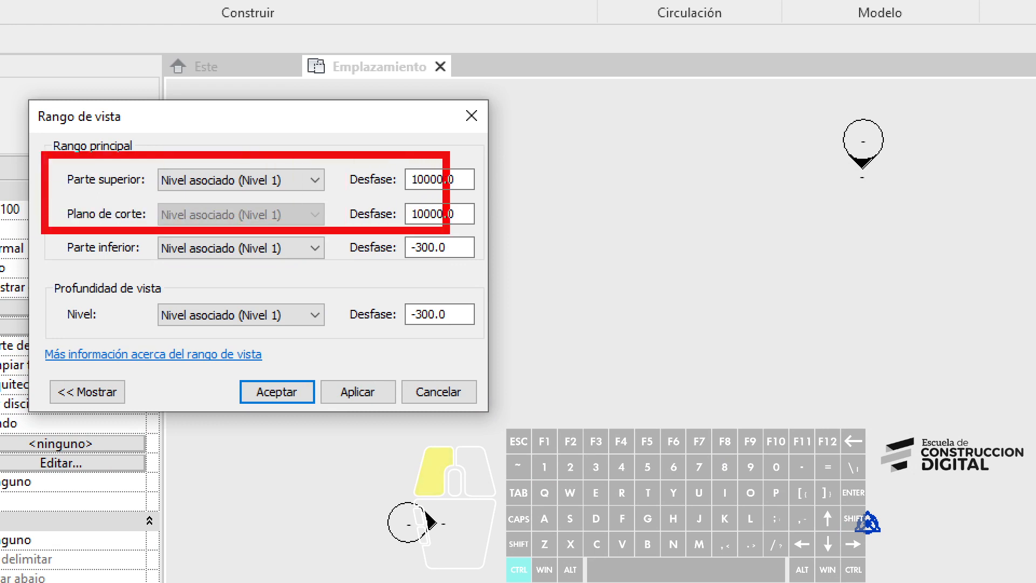
{"action": "left_click_drag", "start_coordinate": [448, 232], "coordinate": [492, 236], "text": "ctrl"}
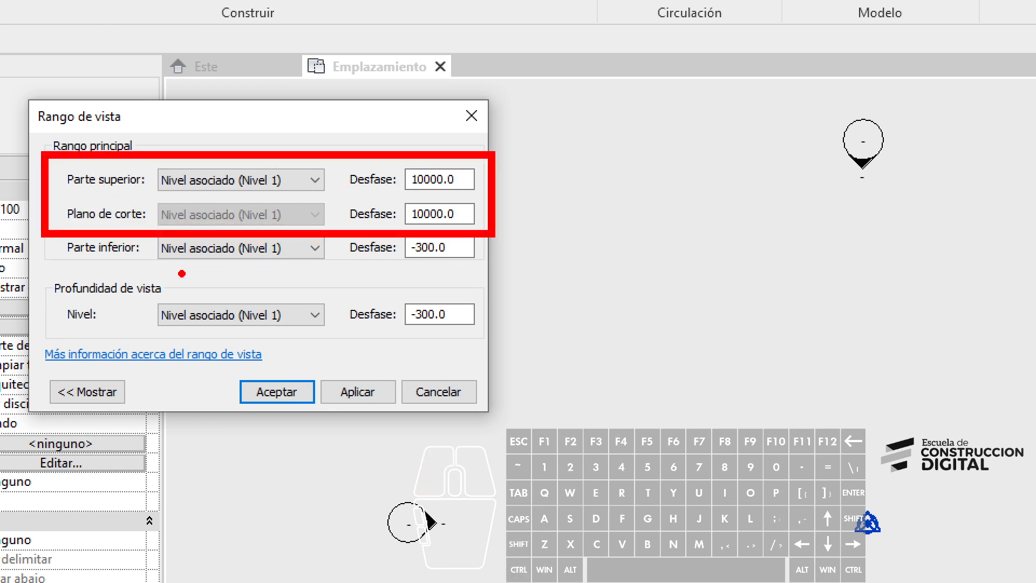
{"action": "left_click_drag", "start_coordinate": [391, 260], "coordinate": [460, 260]}
{"action": "left_click_drag", "start_coordinate": [404, 334], "coordinate": [466, 334]}
{"action": "key", "text": "Escape"}
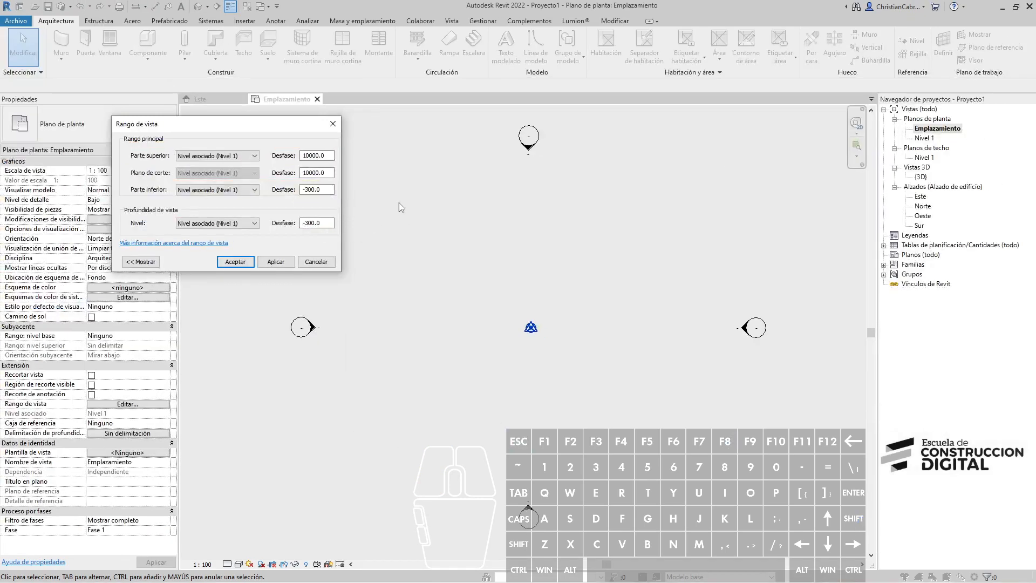
{"action": "key", "text": "Escape"}
Set the project's length units to metres with two decimal places and the m unit symbol.
{"action": "key", "text": "u"}
{"action": "key", "text": "n"}
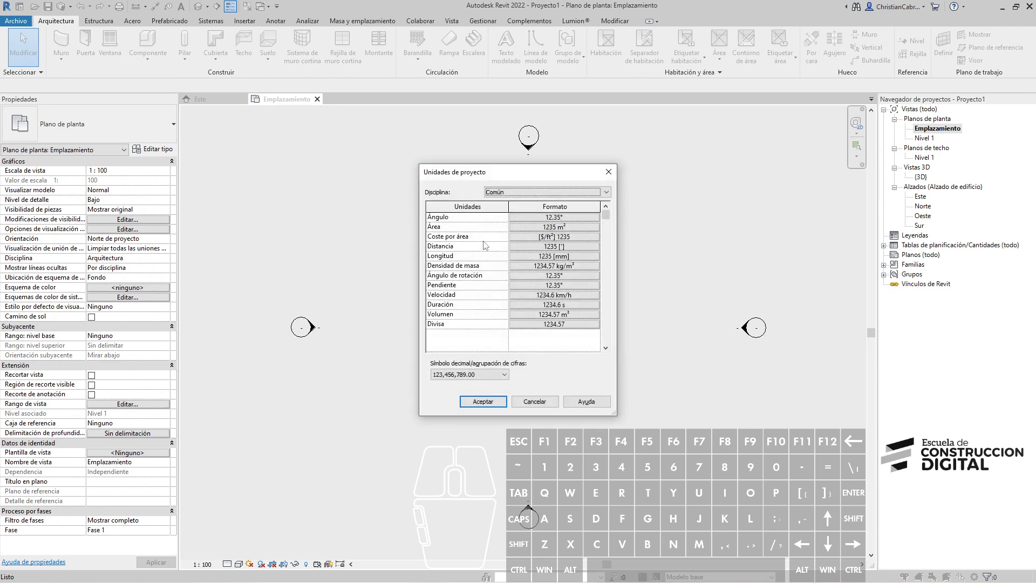
{"action": "left_click", "coordinate": [541, 256]}
{"action": "left_click", "coordinate": [507, 238]}
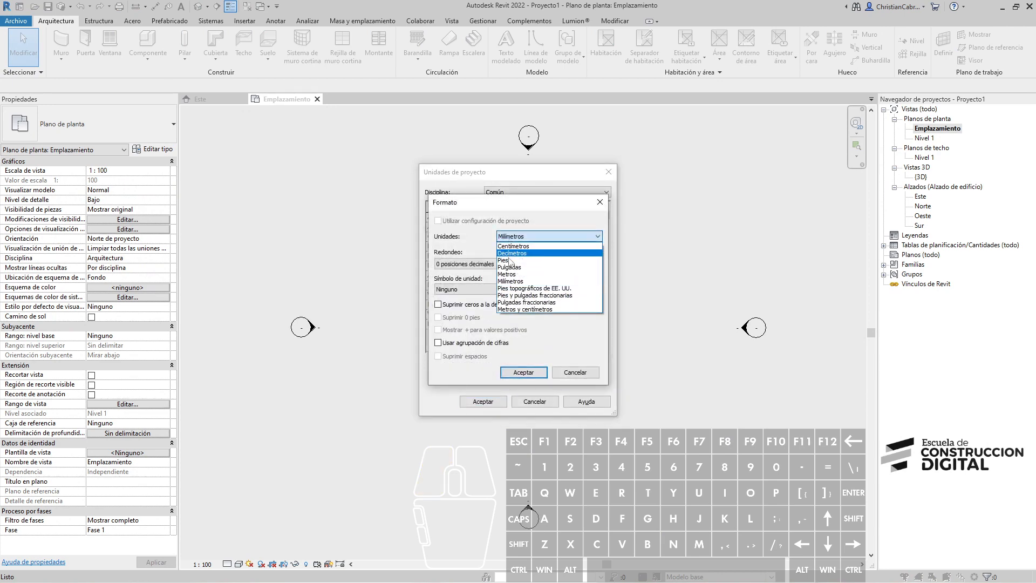
{"action": "left_click", "coordinate": [540, 270]}
{"action": "left_click", "coordinate": [469, 264]}
{"action": "left_click", "coordinate": [478, 308]}
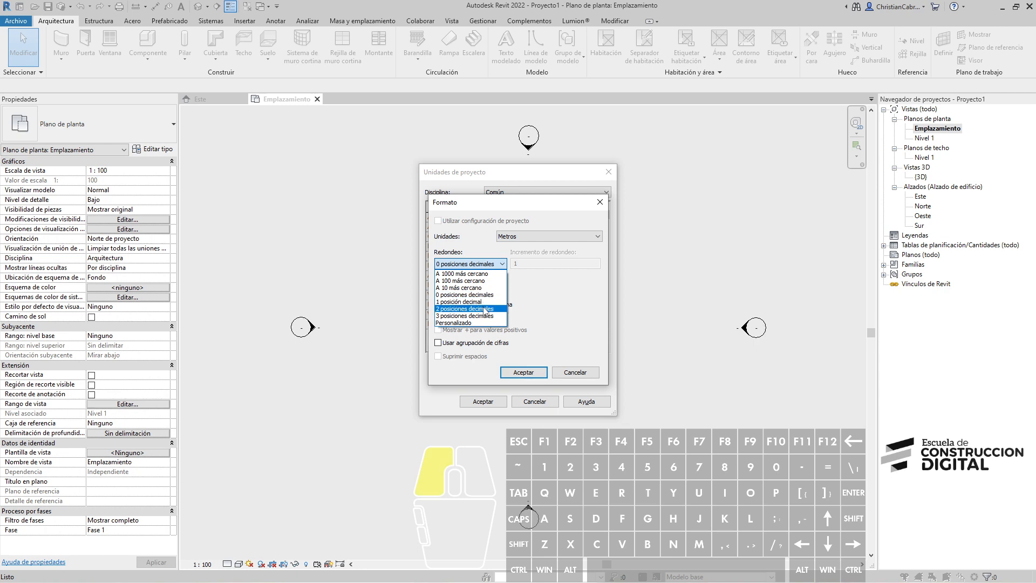
{"action": "left_click", "coordinate": [474, 290]}
{"action": "left_click", "coordinate": [472, 306]}
{"action": "left_click", "coordinate": [523, 373]}
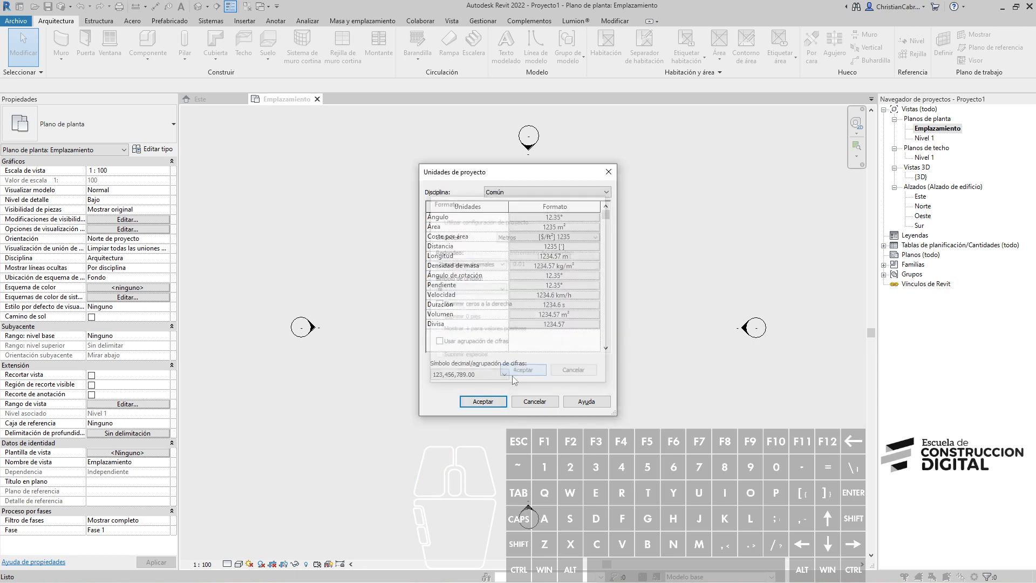
{"action": "left_click", "coordinate": [483, 401]}
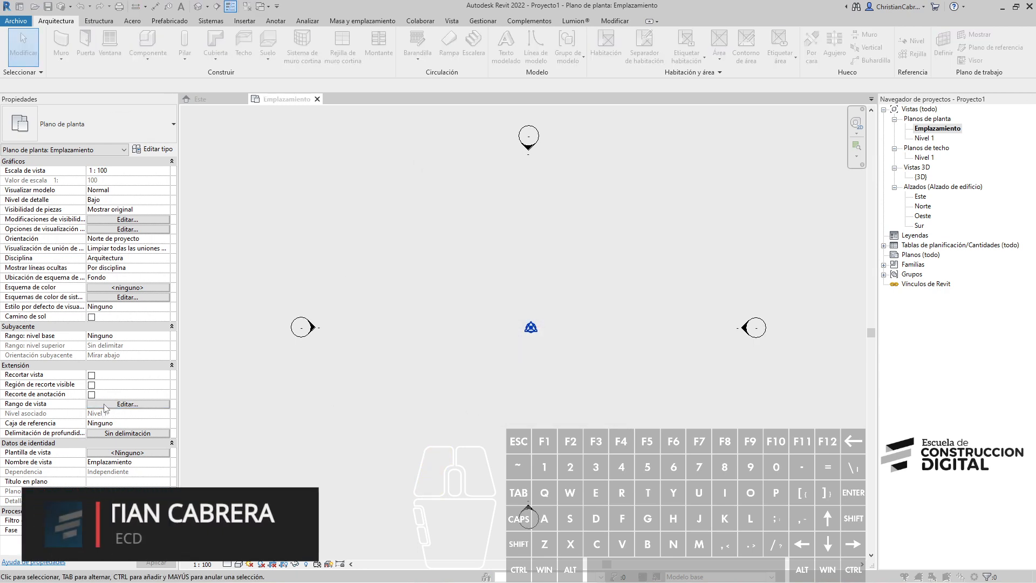
Check the Emplazamiento plan's view range offsets again in the new length units.
{"action": "left_click", "coordinate": [108, 404]}
{"action": "left_click", "coordinate": [275, 262]}
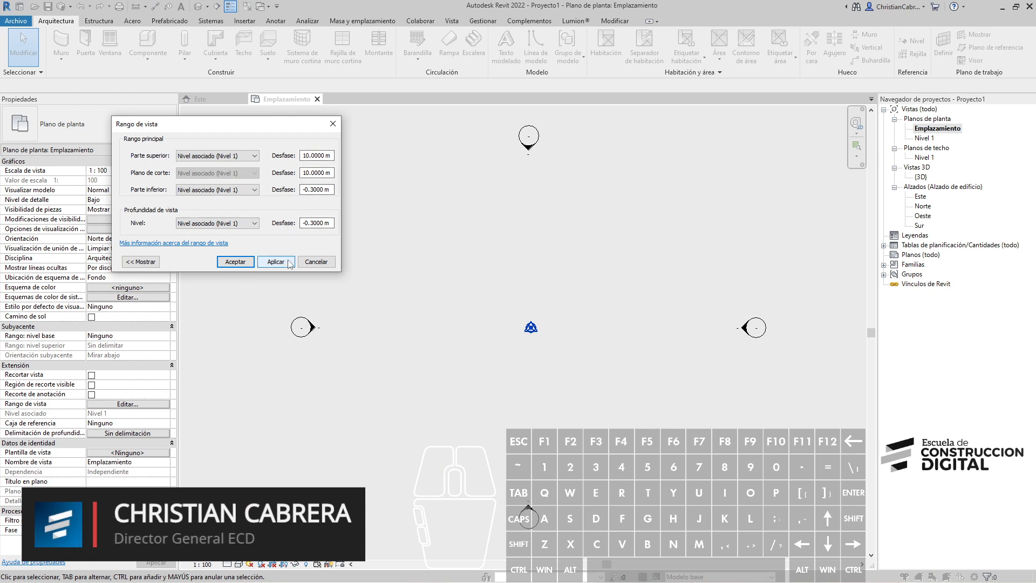
{"action": "left_click", "coordinate": [316, 261]}
Return to the Este elevation, select the Nivel 1 level line and check its level type.
{"action": "double_click", "coordinate": [920, 196]}
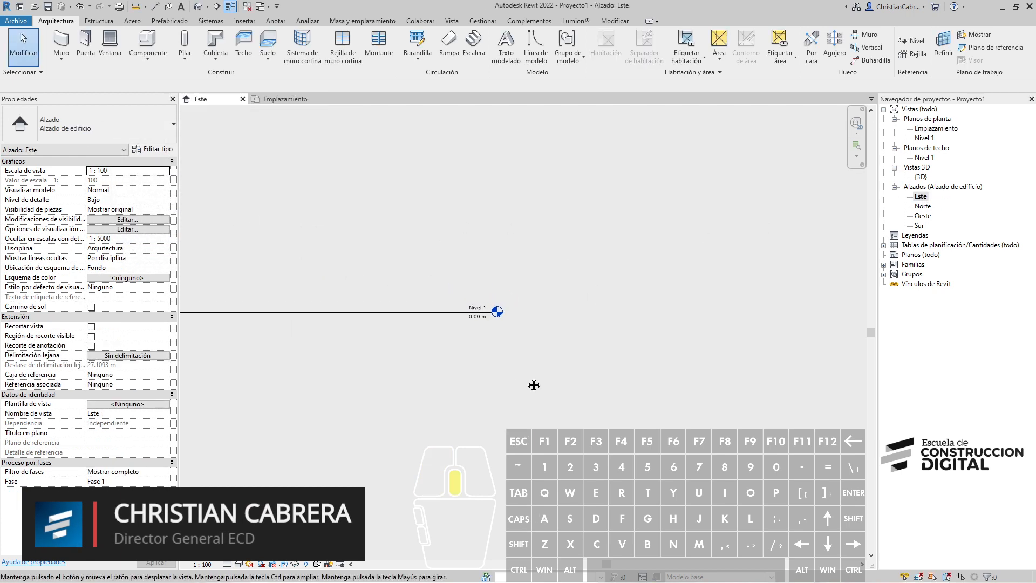
{"action": "scroll", "coordinate": [594, 378], "scroll_direction": "down", "scroll_amount": 3}
{"action": "left_click", "coordinate": [514, 329]}
{"action": "scroll", "coordinate": [513, 328], "scroll_direction": "up", "scroll_amount": 1}
{"action": "middle_click_drag", "start_coordinate": [471, 308], "coordinate": [492, 289]}
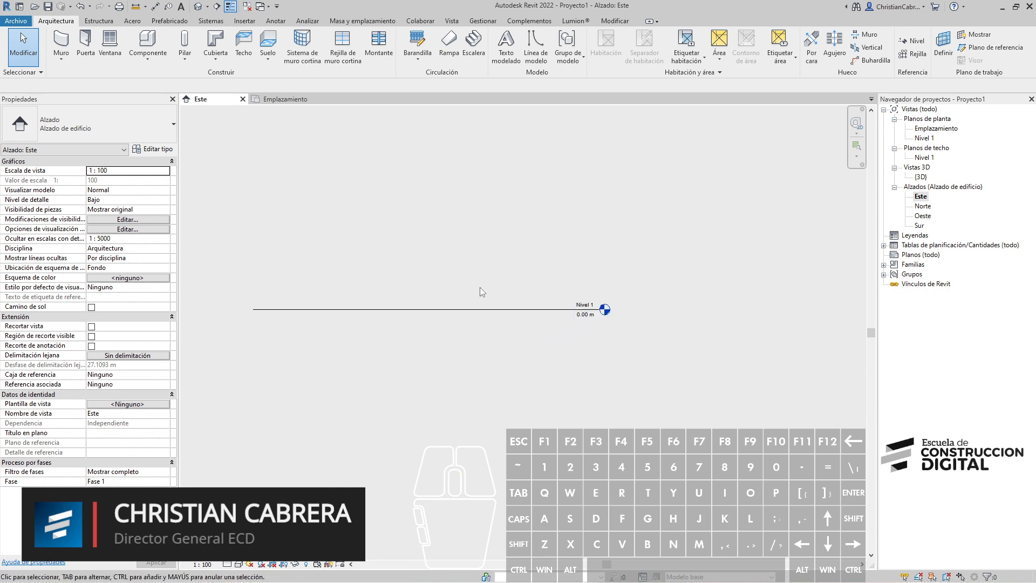
{"action": "left_click", "coordinate": [492, 311]}
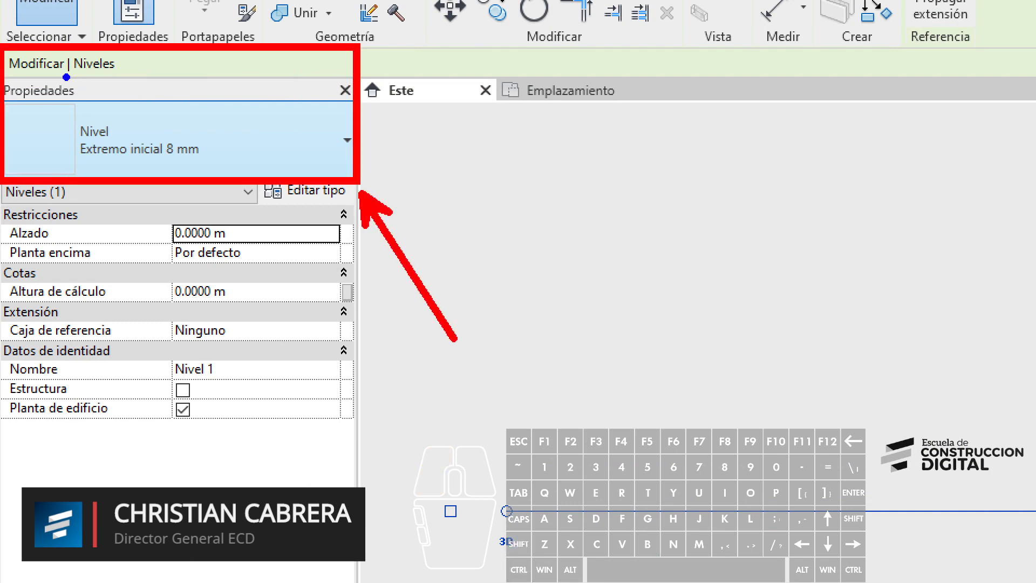
{"action": "left_click_drag", "start_coordinate": [64, 77], "coordinate": [115, 77]}
{"action": "mouse_move", "coordinate": [228, 141]}
{"action": "left_mouse_down"}
{"action": "mouse_move", "coordinate": [258, 116]}
{"action": "mouse_move", "coordinate": [267, 89]}
{"action": "left_mouse_up"}
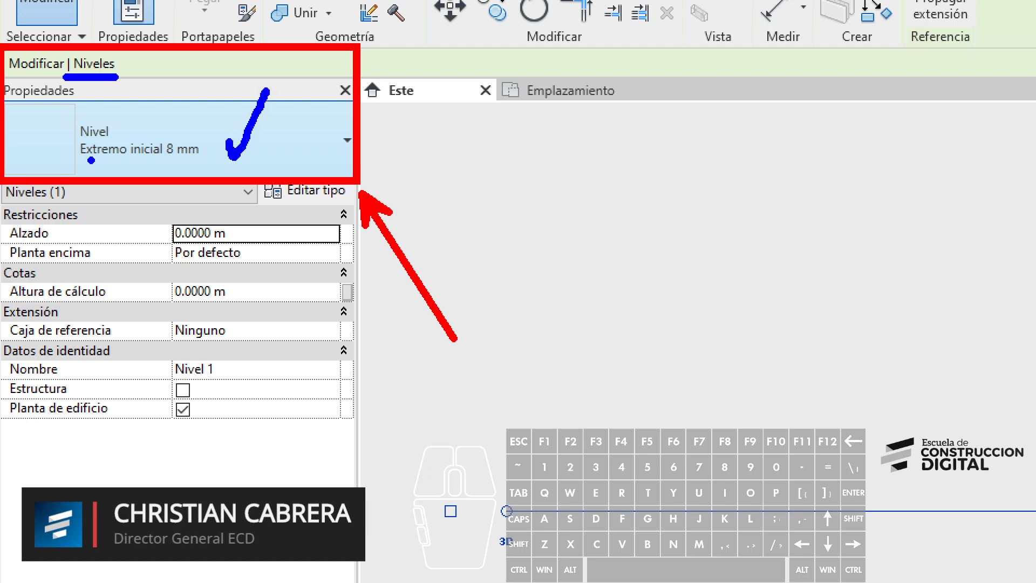
{"action": "key", "text": "Escape"}
Examine the Nivel 1 level's head, the level types available for it and its instance properties.
{"action": "key", "text": "ctrl+1"}
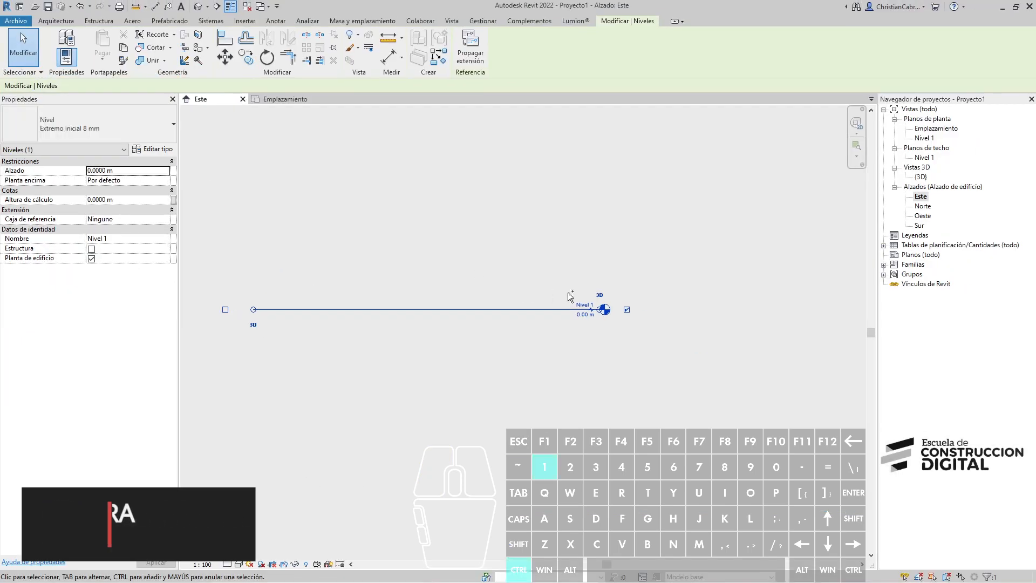
{"action": "left_click", "coordinate": [639, 315]}
{"action": "left_click_drag", "start_coordinate": [581, 234], "coordinate": [587, 193]}
{"action": "key", "text": "Escape"}
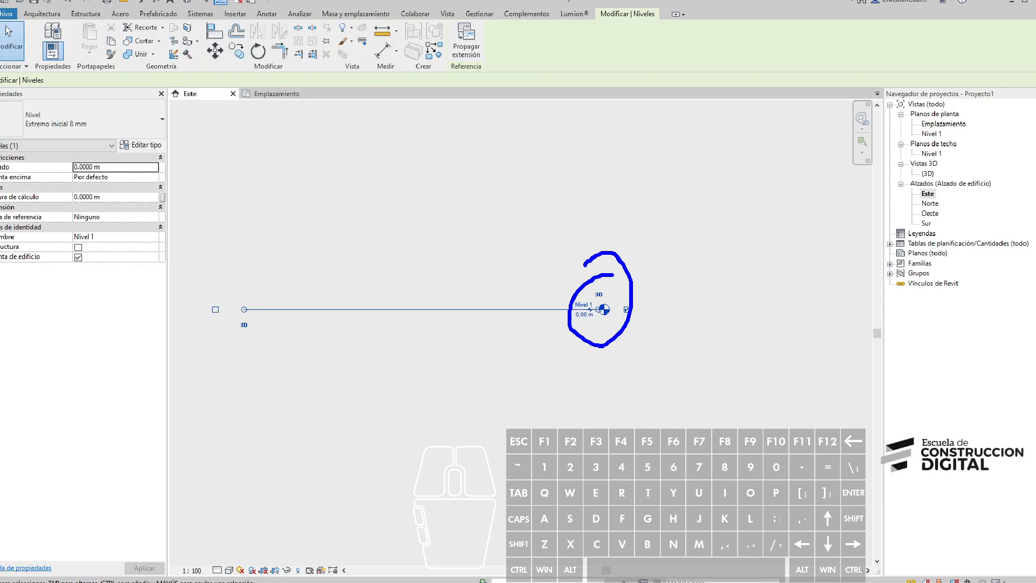
{"action": "left_click", "coordinate": [135, 131]}
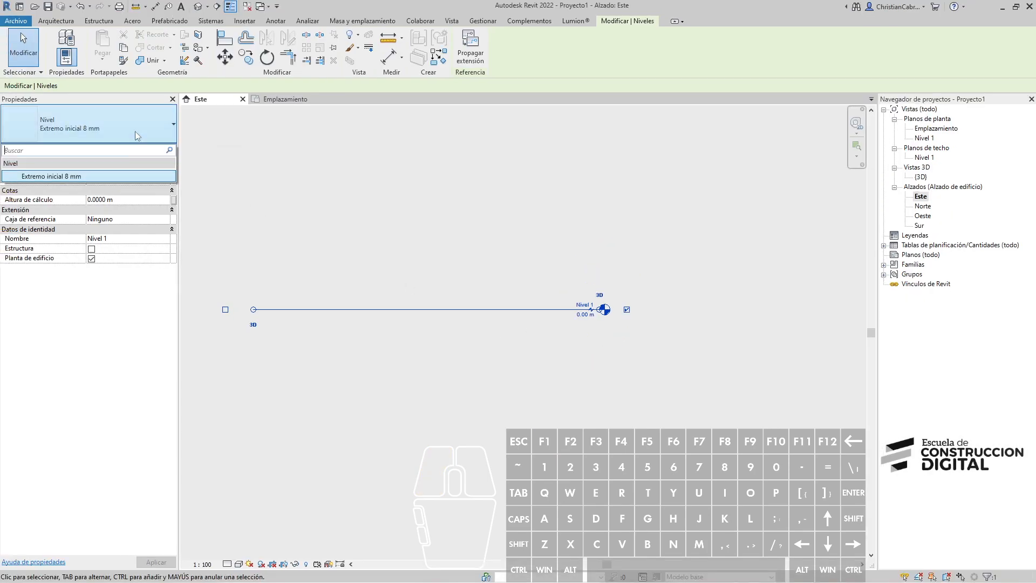
{"action": "left_click", "coordinate": [81, 131]}
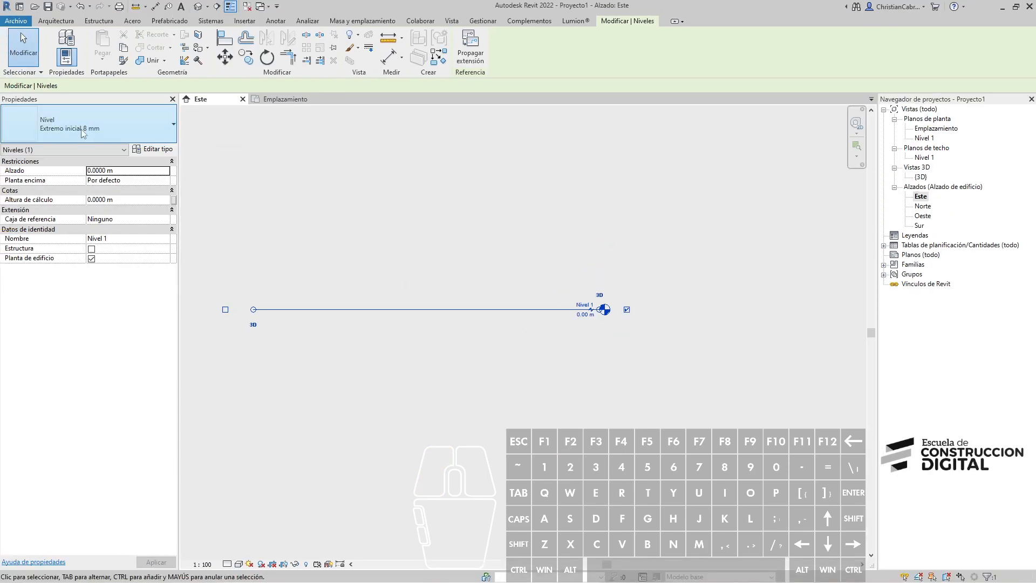
{"action": "key", "text": "ctrl+1"}
{"action": "mouse_move", "coordinate": [2, 155]}
{"action": "left_mouse_down", "text": "ctrl"}
{"action": "mouse_move", "coordinate": [93, 228]}
{"action": "mouse_move", "coordinate": [188, 272]}
{"action": "left_mouse_up", "text": "ctrl"}
{"action": "mouse_move", "coordinate": [252, 159]}
{"action": "left_mouse_down"}
{"action": "mouse_move", "coordinate": [258, 178]}
{"action": "mouse_move", "coordinate": [294, 145]}
{"action": "left_mouse_up"}
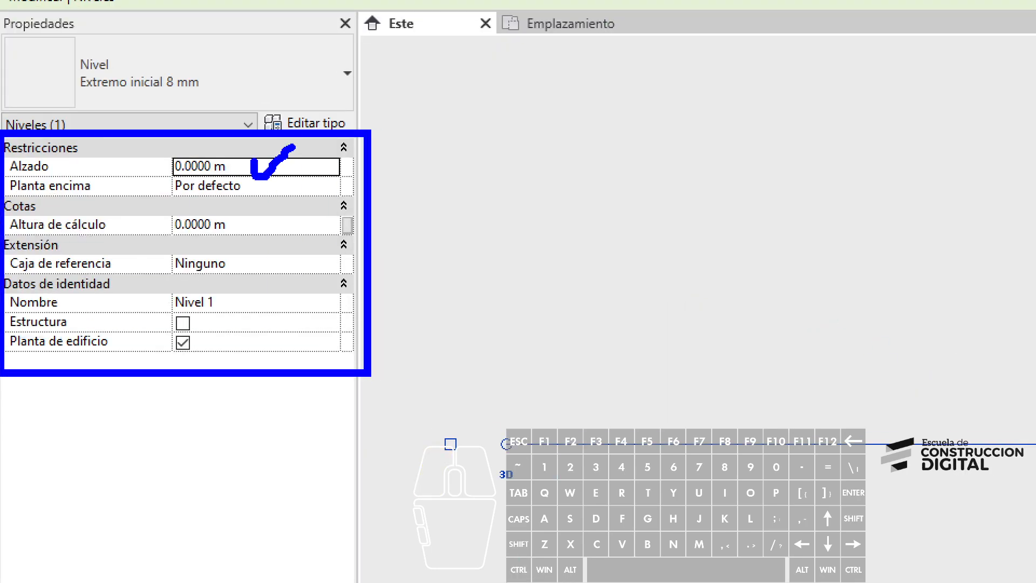
{"action": "key", "text": "Escape"}
Set the Nivel 1 level's elevation to 1 m.
{"action": "left_click", "coordinate": [135, 170]}
{"action": "type", "text": "1"}
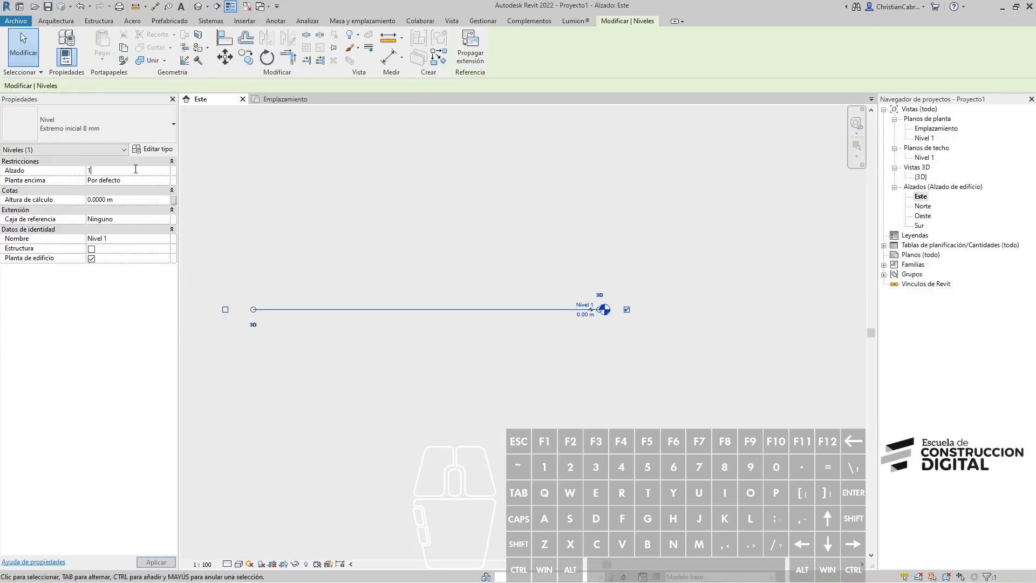
{"action": "key", "text": "Return"}
{"action": "scroll", "coordinate": [591, 310], "scroll_direction": "up", "scroll_amount": 4}
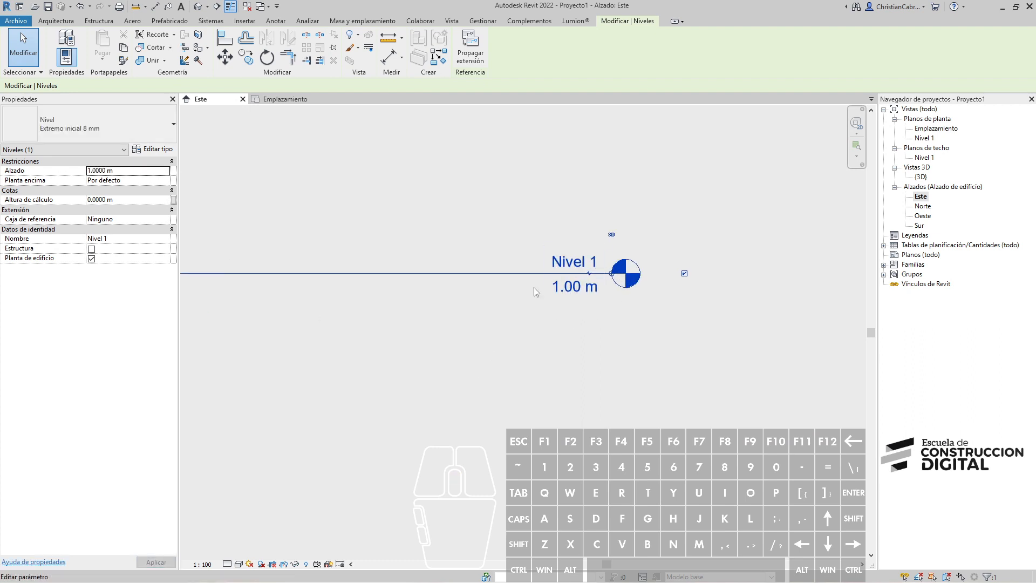
Set the Nivel 1 level's elevation to 0 m and check the options of its Planta encima property.
{"action": "left_click", "coordinate": [123, 170]}
{"action": "type", "text": "0"}
{"action": "key", "text": "Return"}
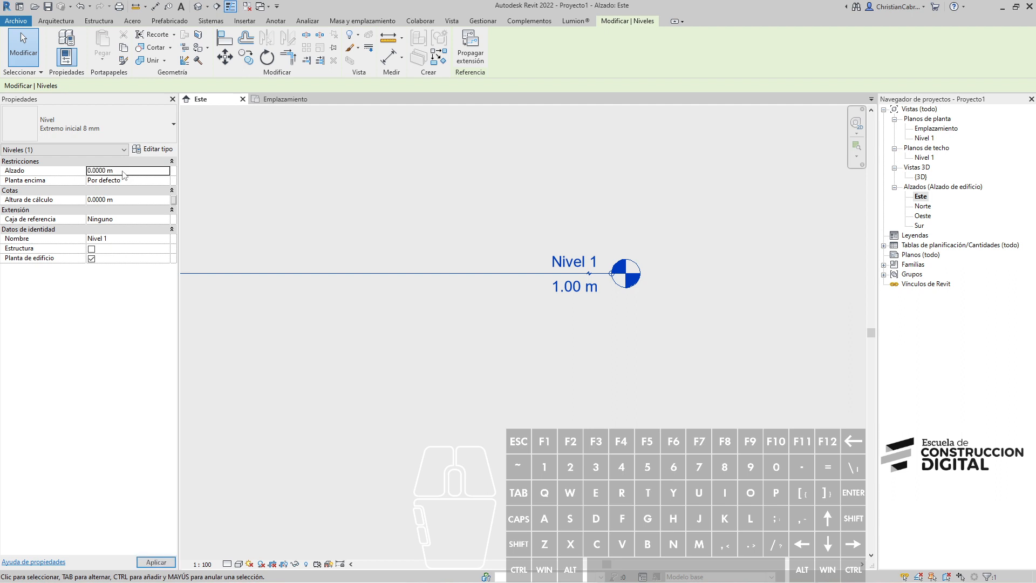
{"action": "left_click", "coordinate": [165, 182]}
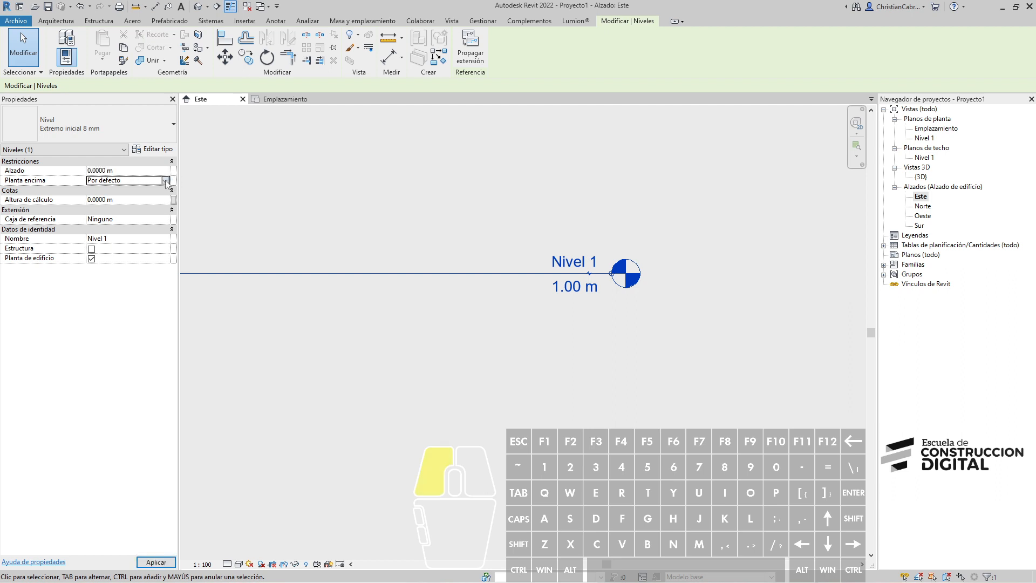
{"action": "left_click", "coordinate": [165, 182]}
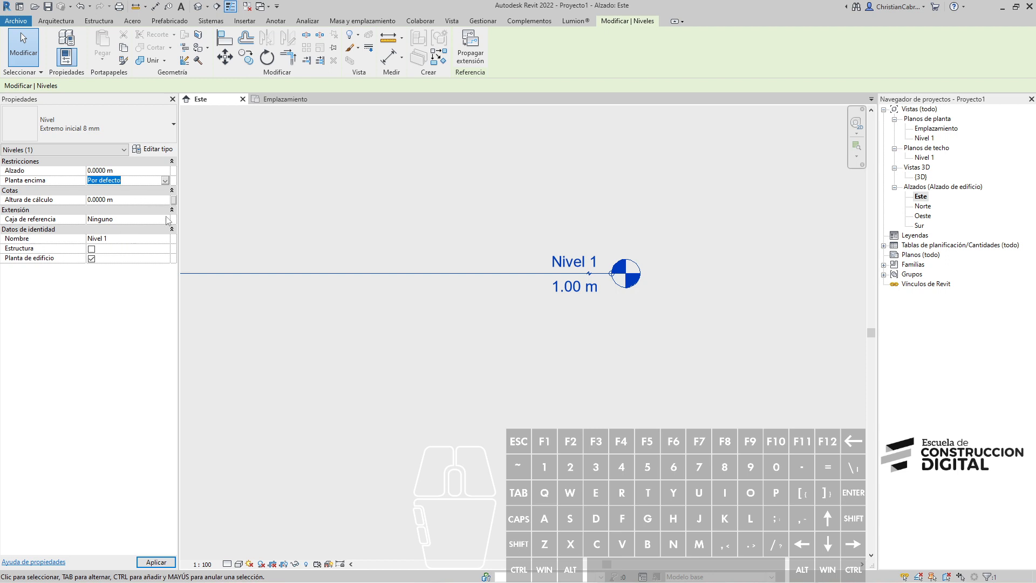
Rename the Nivel 1 level as NPT 0.00 mts.
{"action": "left_click", "coordinate": [124, 239]}
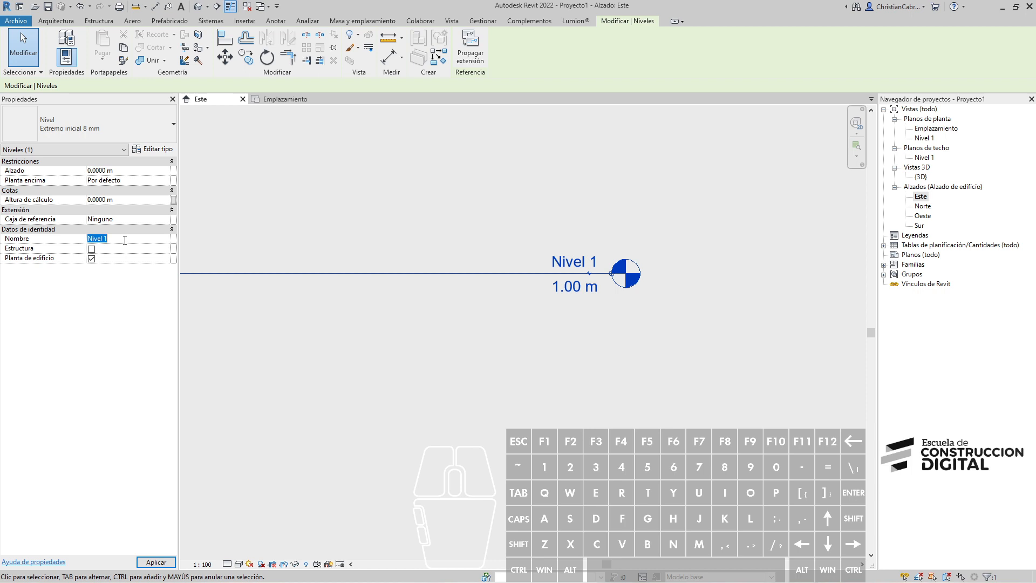
{"action": "type", "text": "NPT 0.00 mts"}
{"action": "key", "text": "Return"}
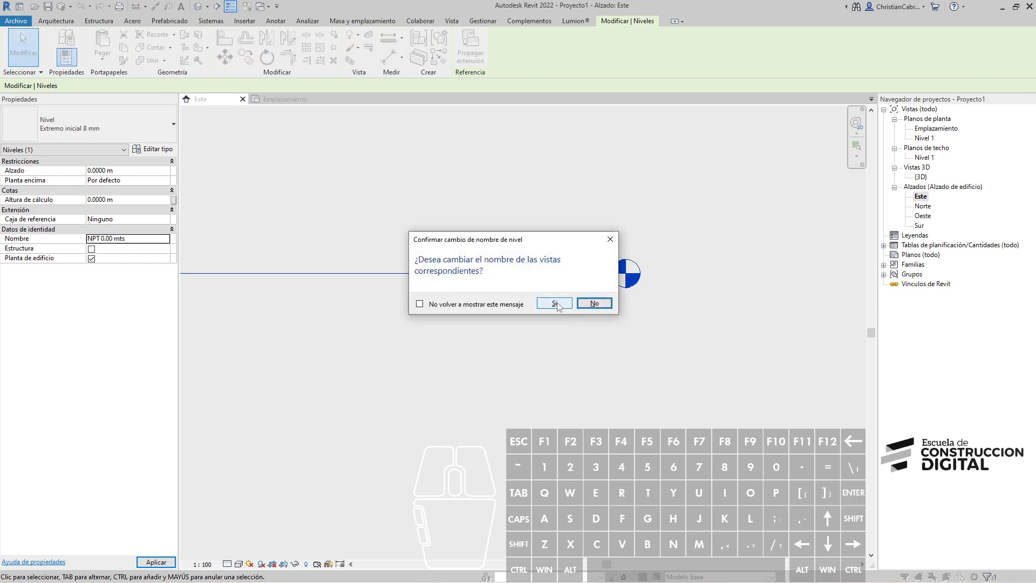
Examine the request to rename the corresponding views and locate the Nivel 1 floor and ceiling plans in the project browser.
{"action": "left_click_drag", "start_coordinate": [504, 240], "coordinate": [128, 302]}
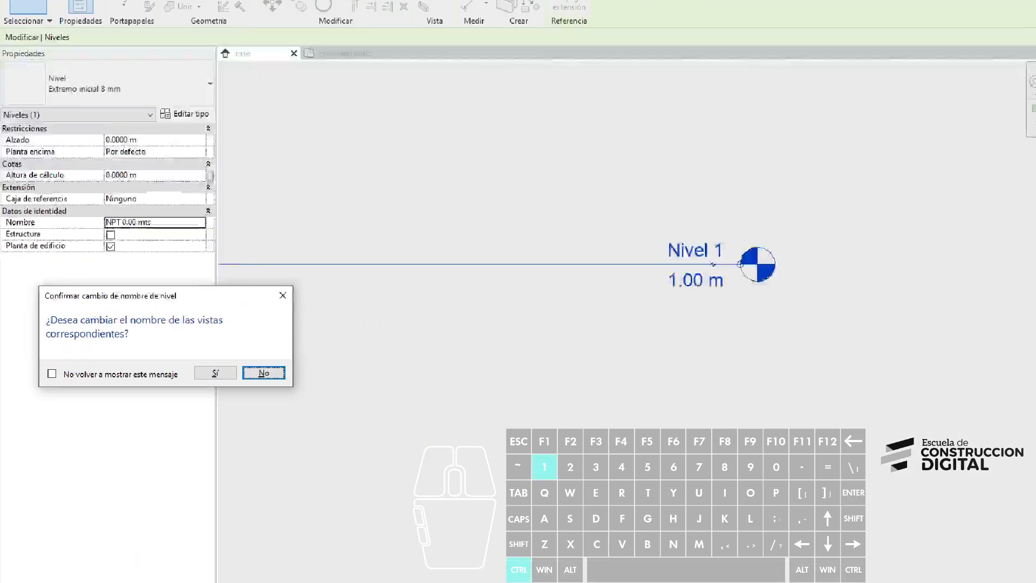
{"action": "left_click", "coordinate": [86, 306]}
{"action": "left_click_drag", "start_coordinate": [98, 213], "coordinate": [126, 220], "text": "ctrl"}
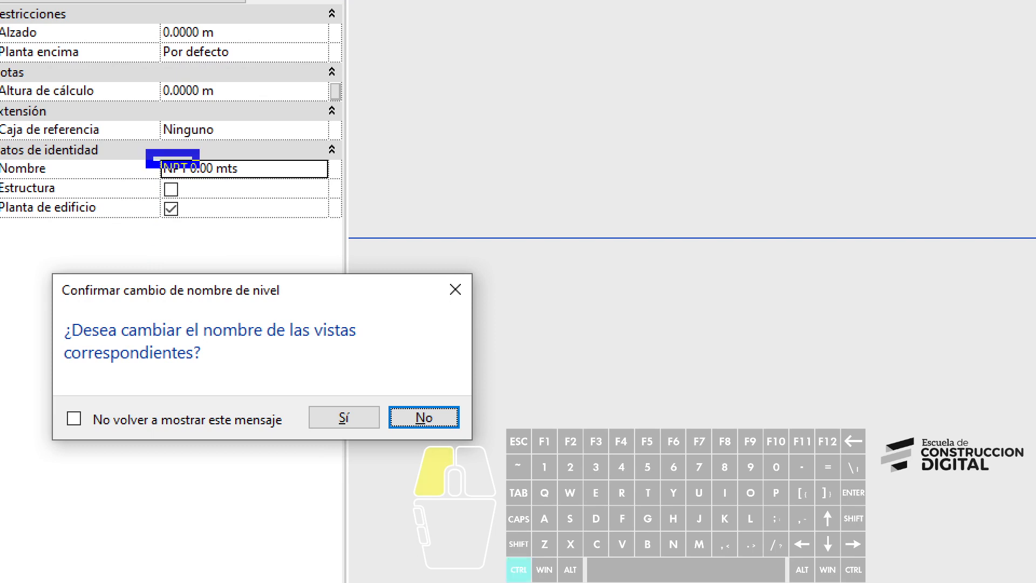
{"action": "left_click_drag", "start_coordinate": [200, 167], "coordinate": [261, 192], "text": "ctrl"}
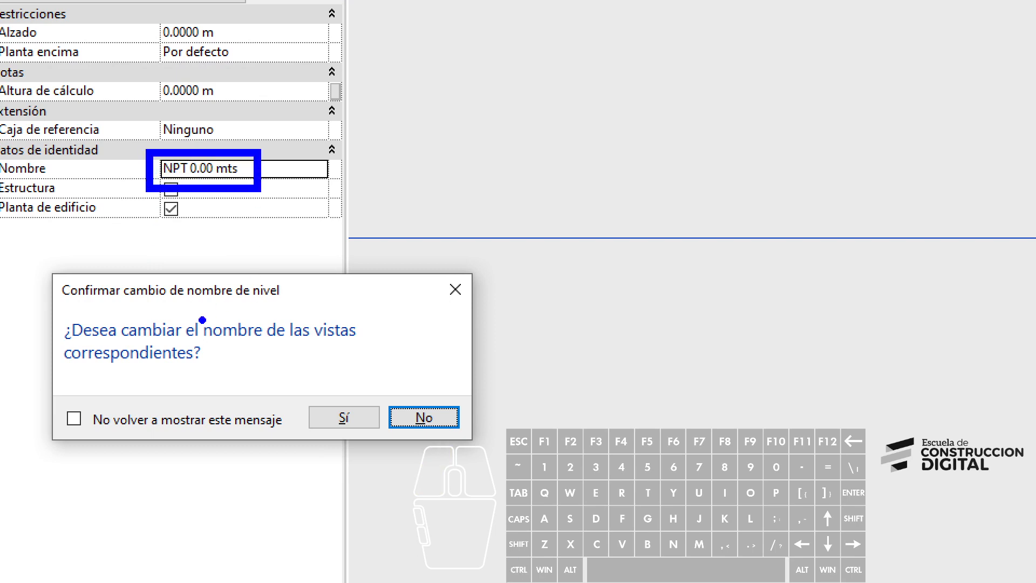
{"action": "mouse_move", "coordinate": [41, 261]}
{"action": "left_mouse_down", "text": "ctrl"}
{"action": "mouse_move", "coordinate": [479, 435]}
{"action": "mouse_move", "coordinate": [494, 456]}
{"action": "left_mouse_up", "text": "ctrl"}
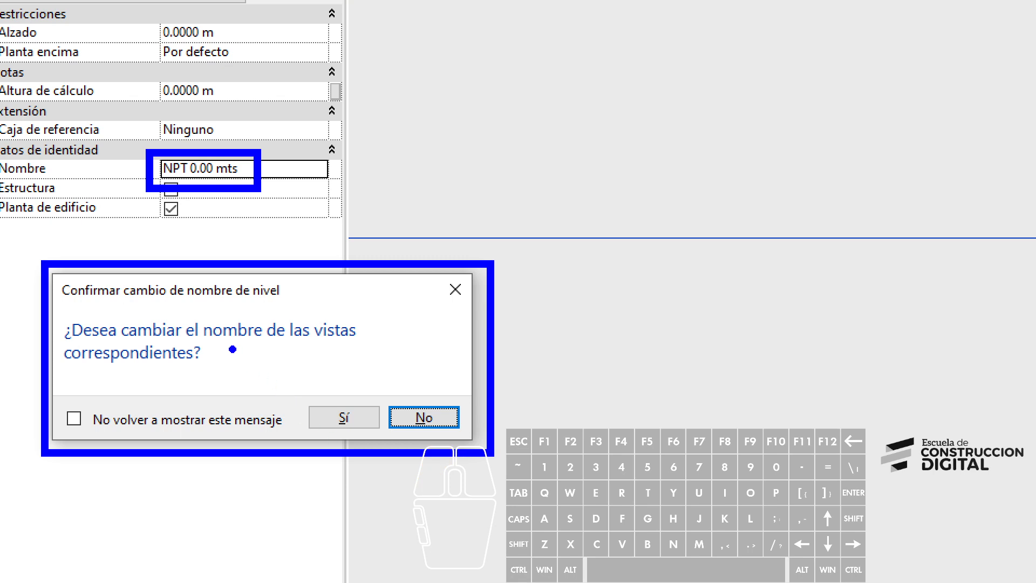
{"action": "left_click_drag", "start_coordinate": [233, 349], "coordinate": [264, 327]}
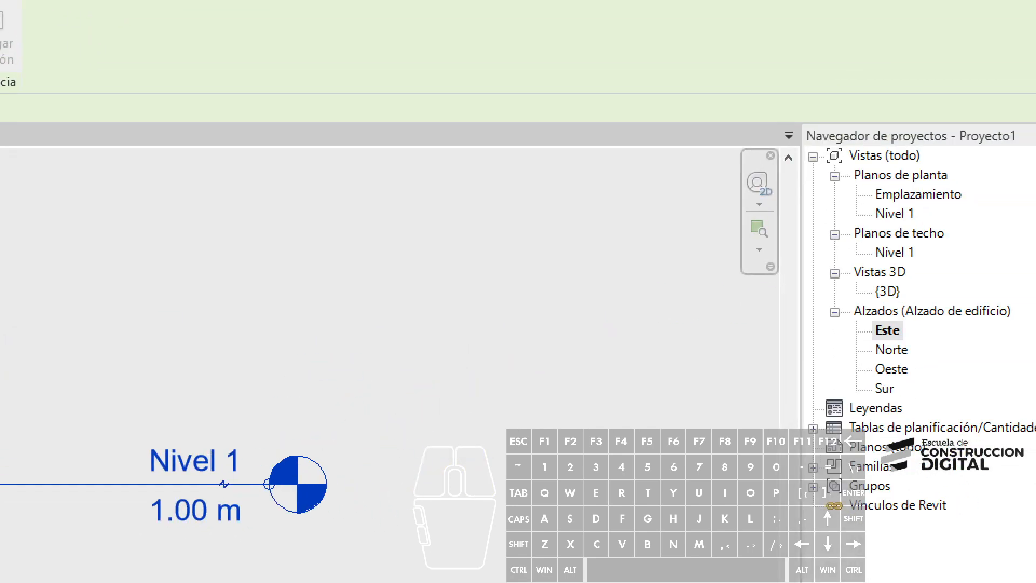
{"action": "left_click", "coordinate": [907, 85]}
{"action": "mouse_move", "coordinate": [849, 180]}
{"action": "left_mouse_down", "text": "ctrl"}
{"action": "mouse_move", "coordinate": [914, 195]}
{"action": "mouse_move", "coordinate": [914, 205]}
{"action": "left_mouse_up", "text": "ctrl"}
{"action": "left_click_drag", "start_coordinate": [845, 219], "coordinate": [908, 241], "text": "ctrl"}
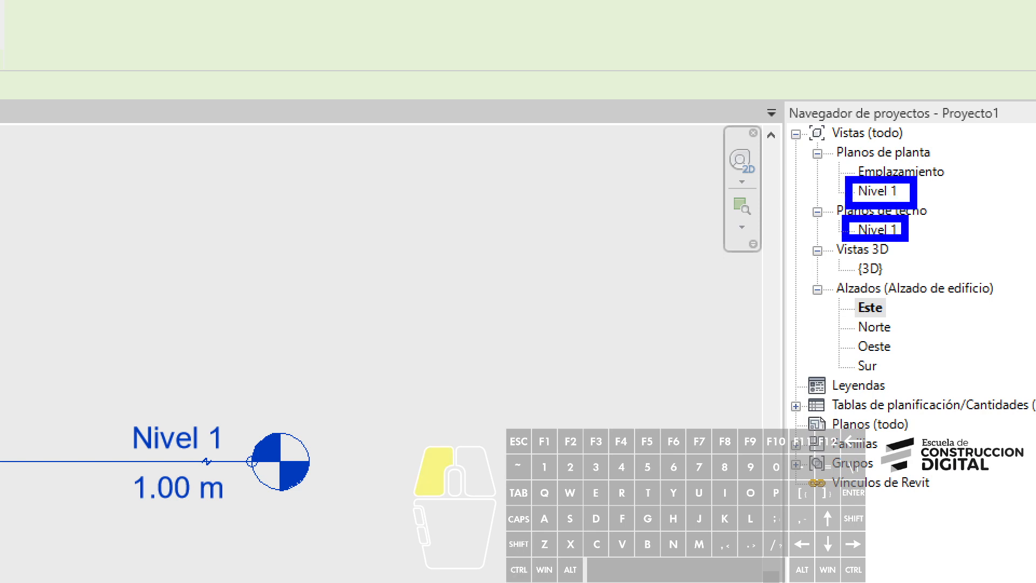
{"action": "key", "text": "Escape"}
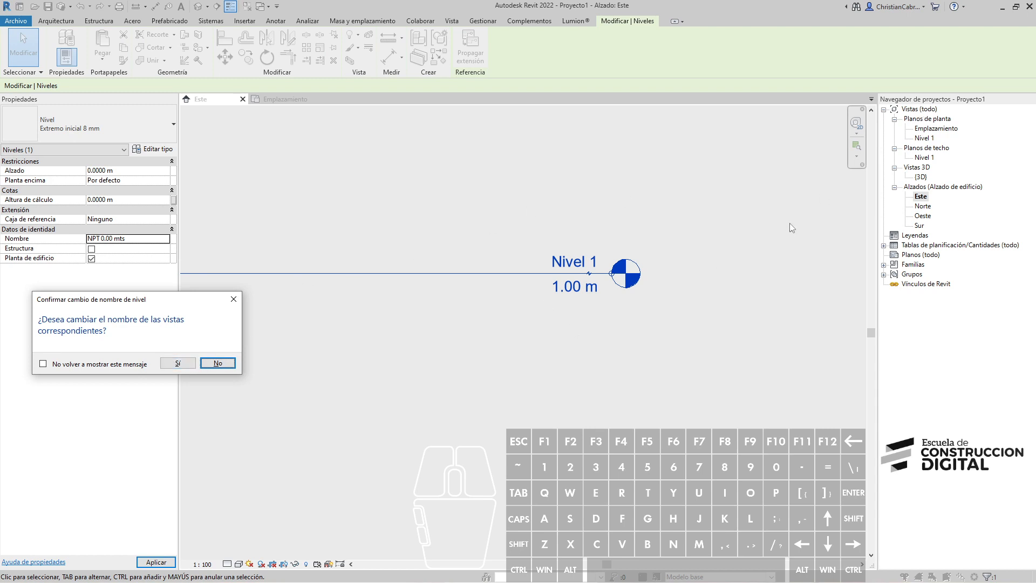
Accept renaming the corresponding views to match the level, and check the floor and ceiling plans in the project browser.
{"action": "left_click", "coordinate": [187, 365]}
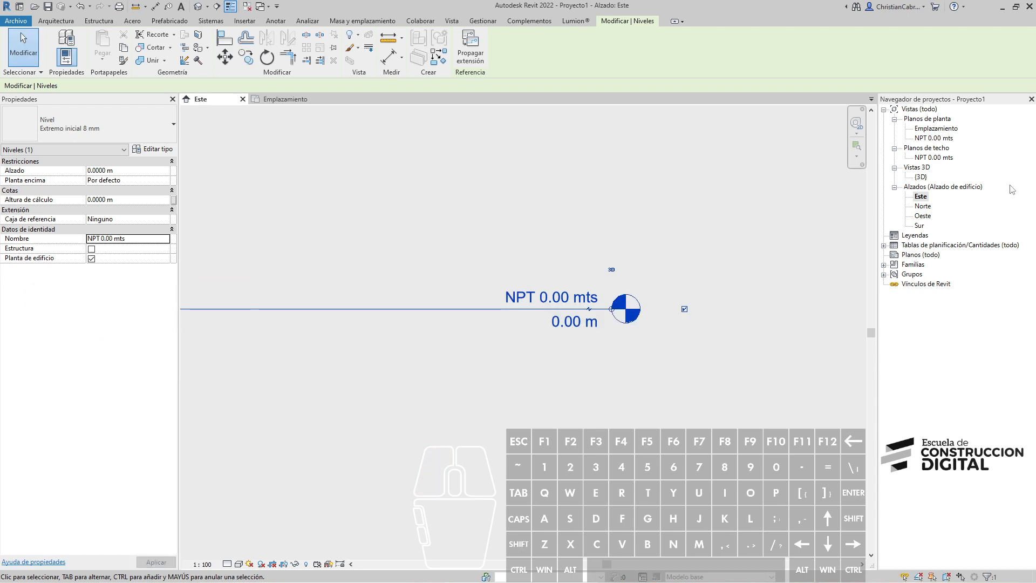
{"action": "left_click_drag", "start_coordinate": [776, 154], "coordinate": [874, 147]}
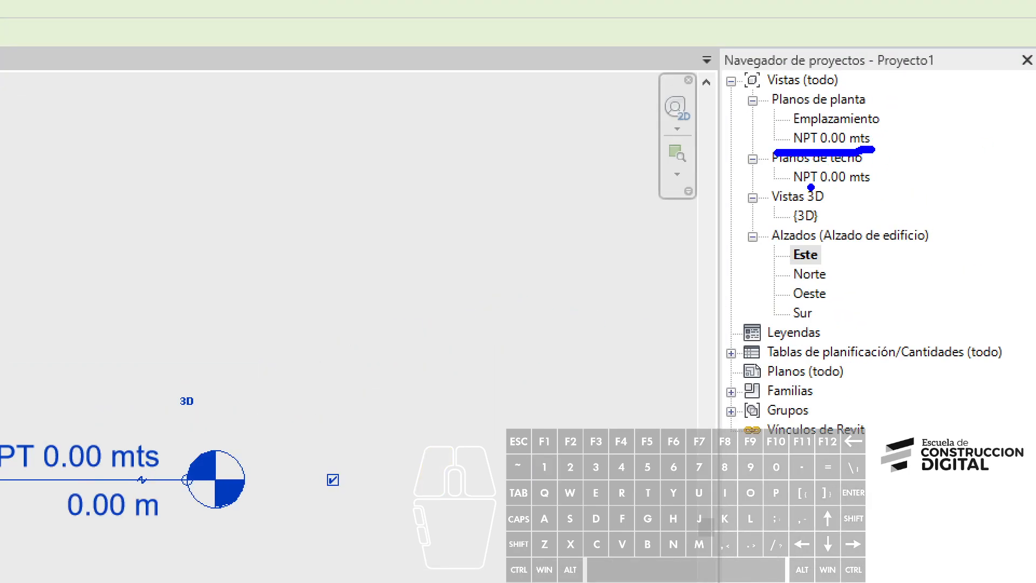
{"action": "left_click_drag", "start_coordinate": [772, 187], "coordinate": [877, 187]}
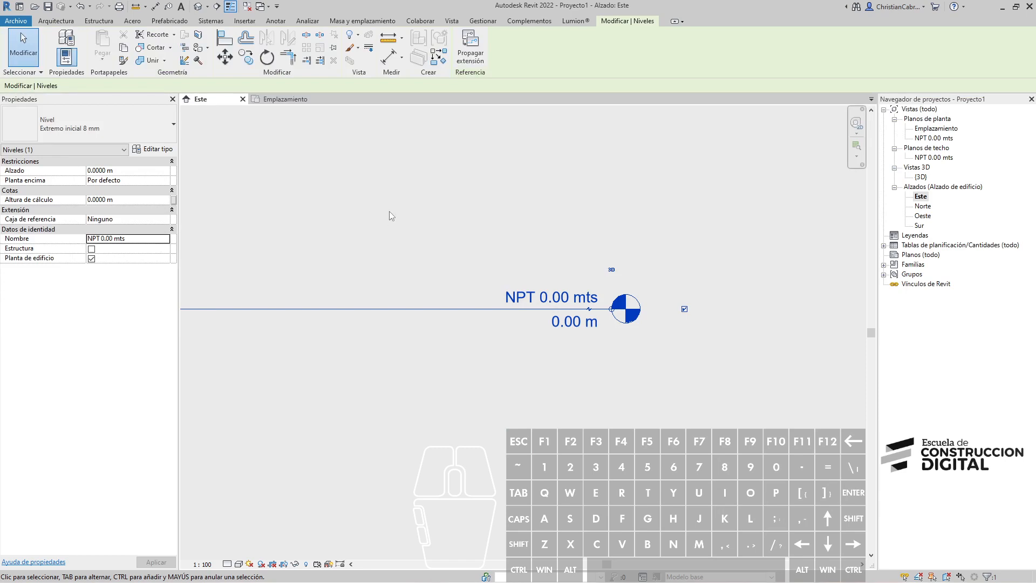
Examine the level's Estructura and Planta de edificio settings in its properties.
{"action": "left_click", "coordinate": [389, 212]}
{"action": "left_click", "coordinate": [466, 305]}
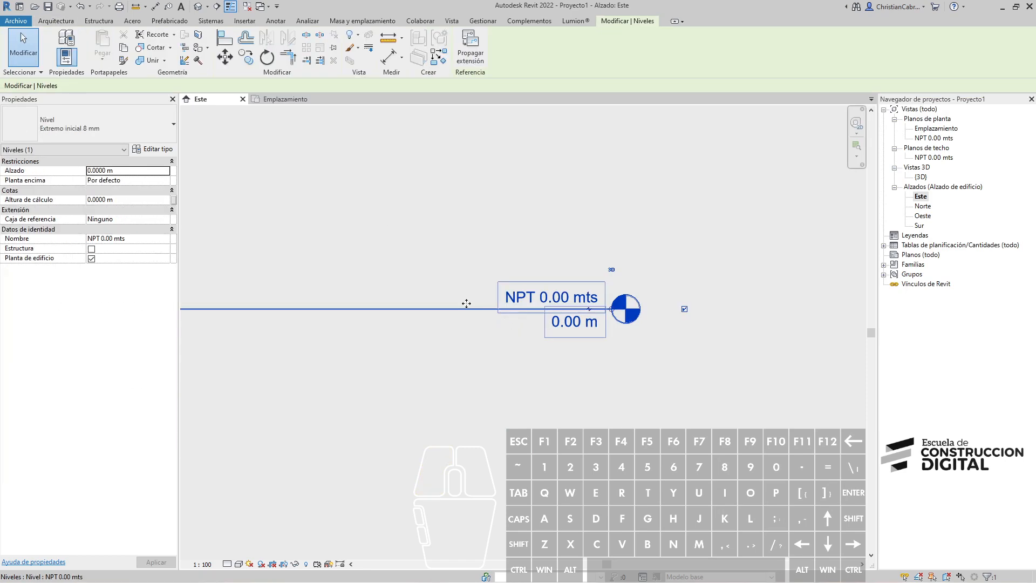
{"action": "left_click", "coordinate": [92, 259]}
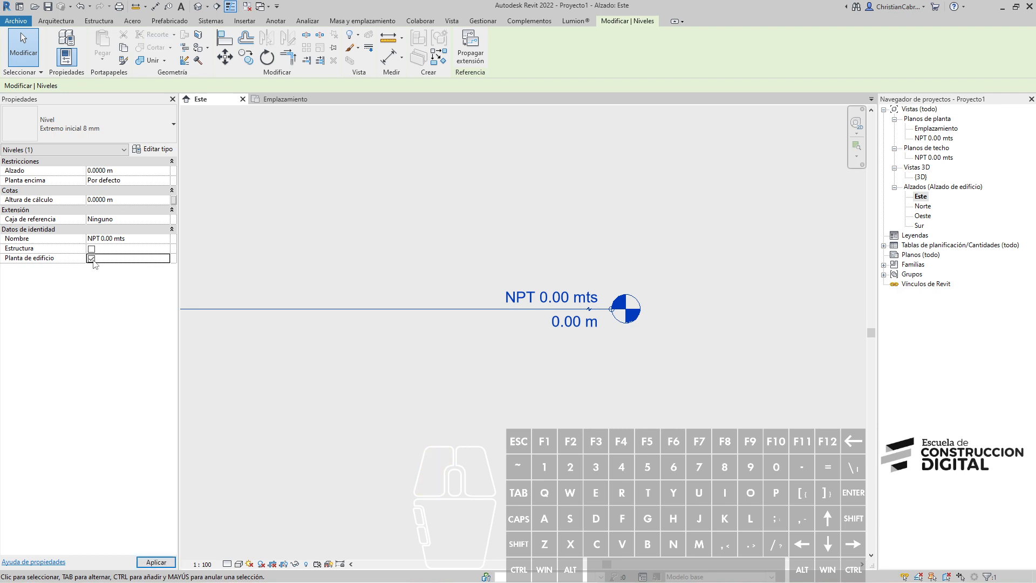
{"action": "left_click", "coordinate": [91, 250]}
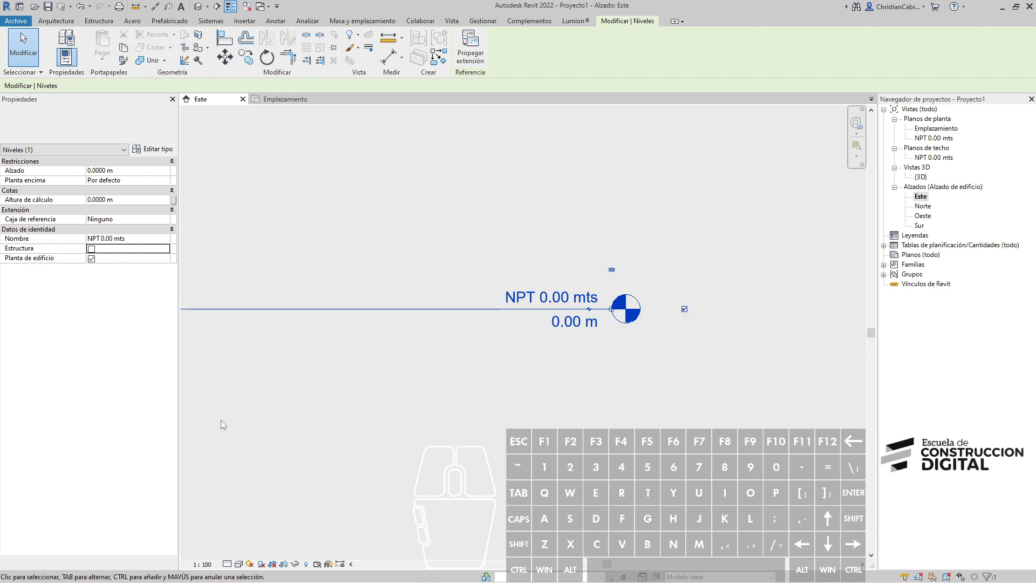
{"action": "left_click", "coordinate": [623, 435]}
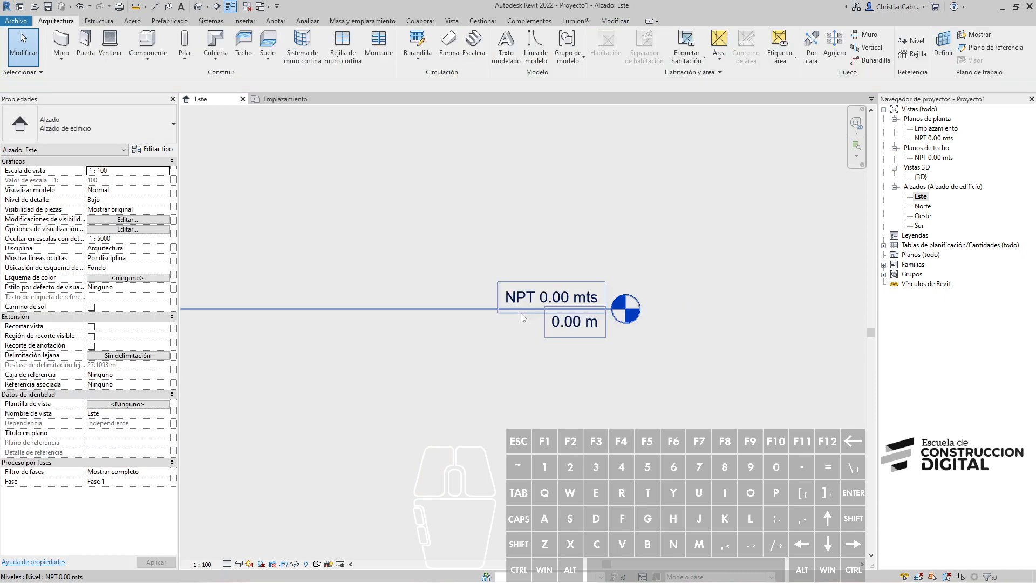
Select the level and examine the name and elevation labels beside its head.
{"action": "left_click", "coordinate": [467, 309]}
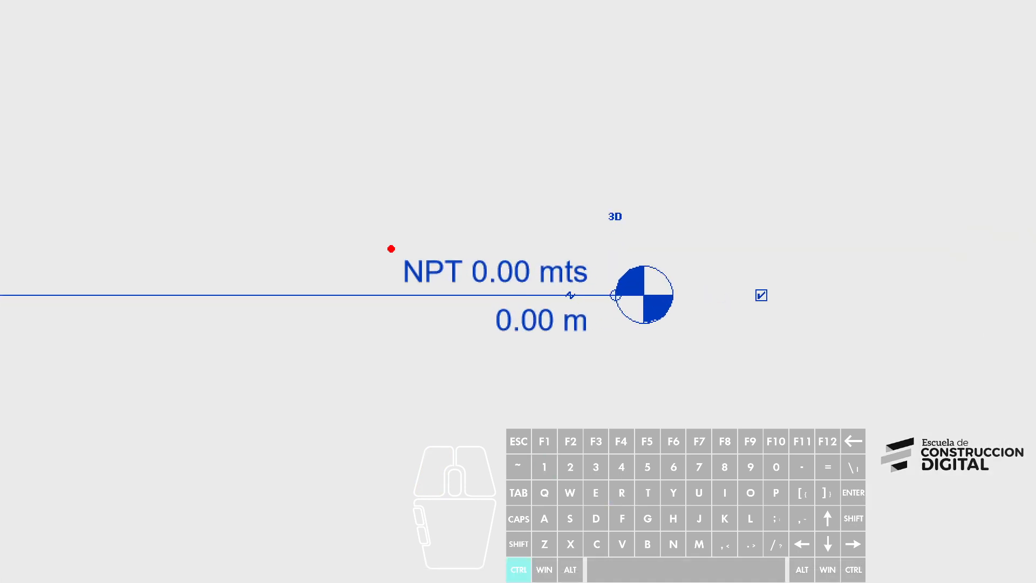
{"action": "left_click_drag", "start_coordinate": [391, 249], "coordinate": [609, 292], "text": "ctrl"}
{"action": "key", "text": "g"}
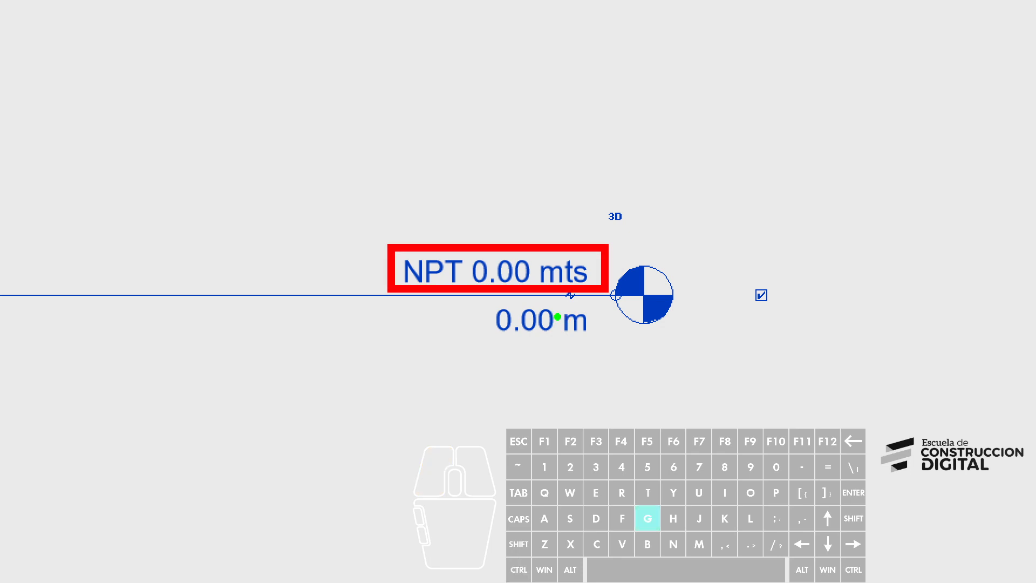
{"action": "left_click_drag", "start_coordinate": [485, 297], "coordinate": [599, 348], "text": "ctrl"}
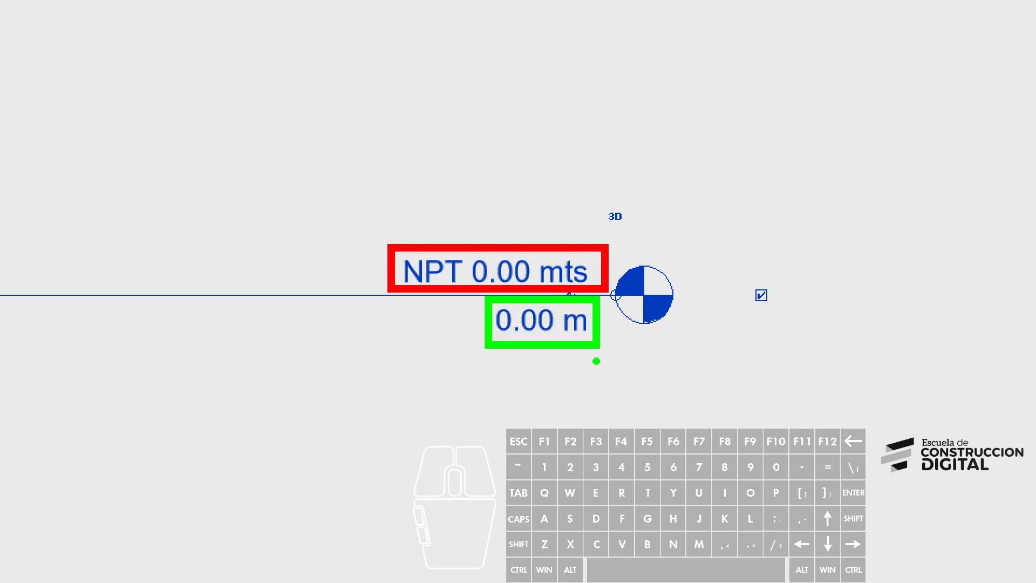
{"action": "key", "text": "Escape"}
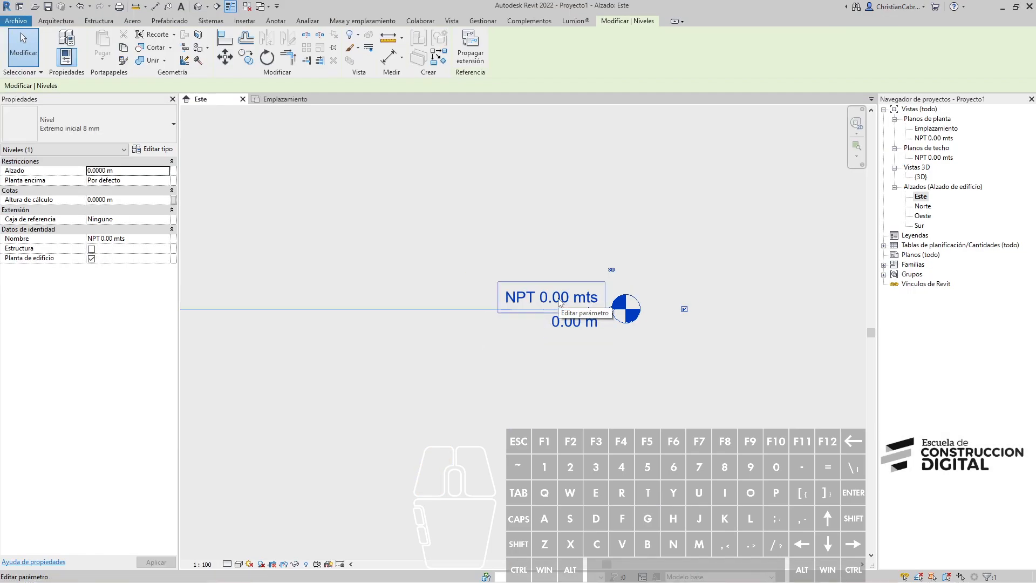
Rename the level as Nivel 1 from its label in the elevation and rename the corresponding views too.
{"action": "left_click", "coordinate": [587, 300]}
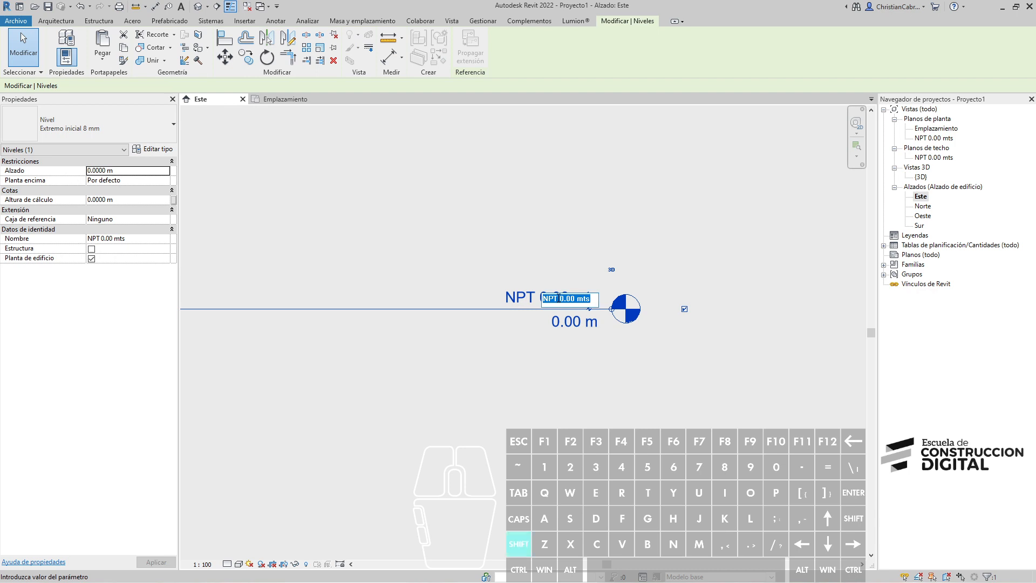
{"action": "type", "text": "Nivel 1"}
{"action": "key", "text": "Return"}
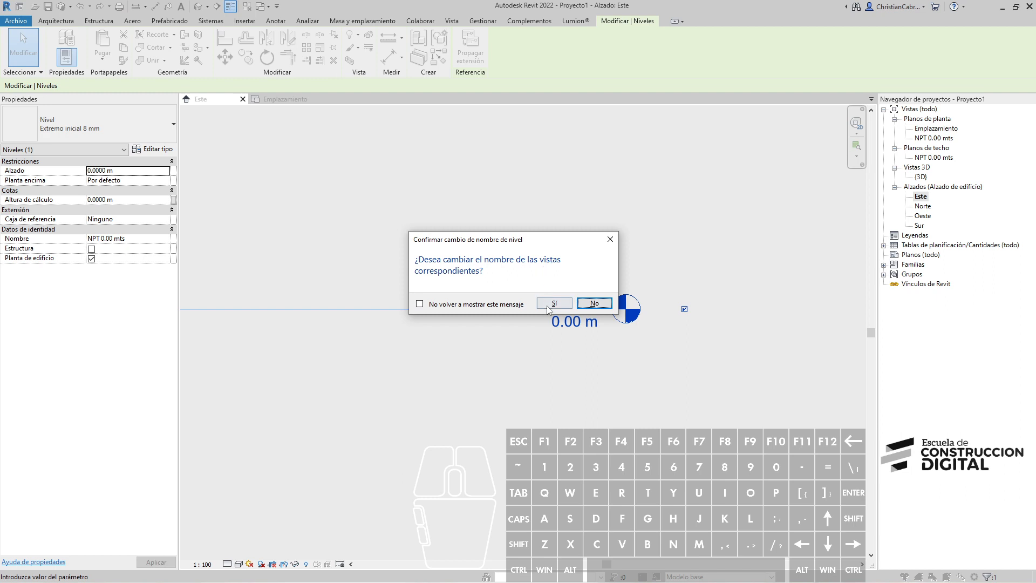
{"action": "left_click", "coordinate": [550, 303]}
Set the Nivel 1 level's elevation to 0.5 m through its elevation label.
{"action": "left_click", "coordinate": [580, 322]}
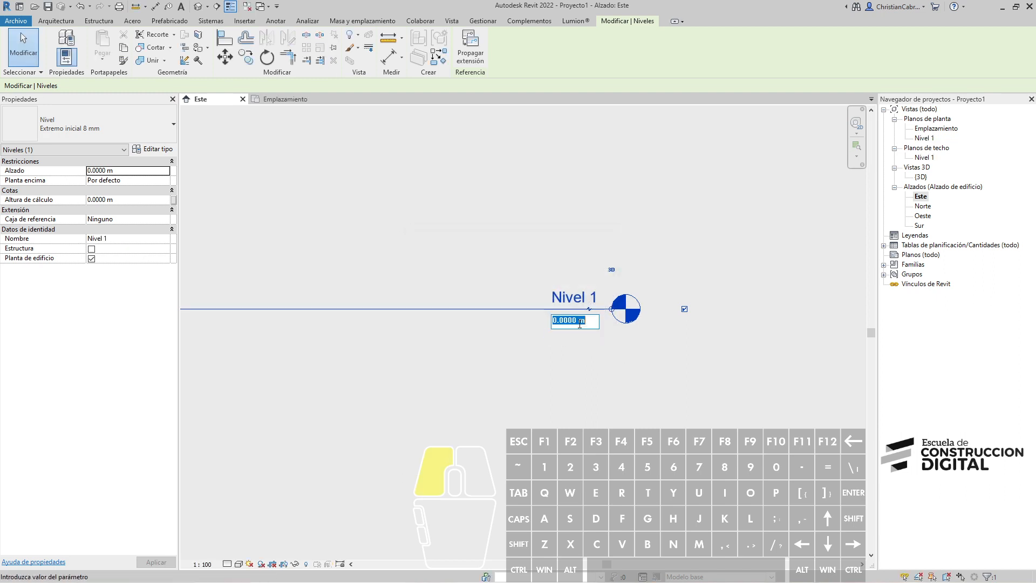
{"action": "type", "text": "0.5"}
{"action": "key", "text": "Return"}
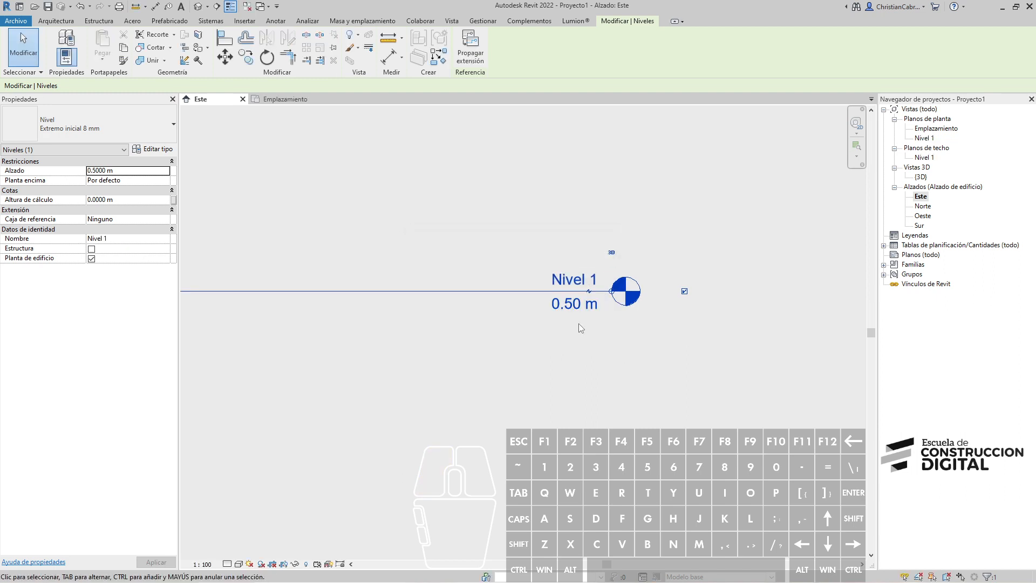
{"action": "left_click", "coordinate": [607, 420]}
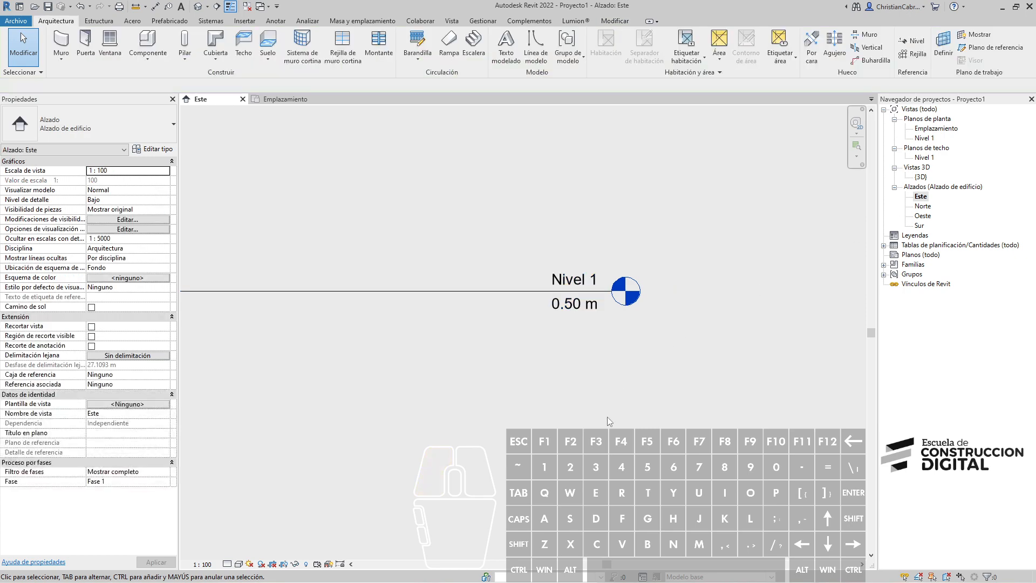
Set the Nivel 1 level's elevation to 0 m through its elevation label.
{"action": "left_click", "coordinate": [573, 303]}
{"action": "left_click", "coordinate": [569, 304]}
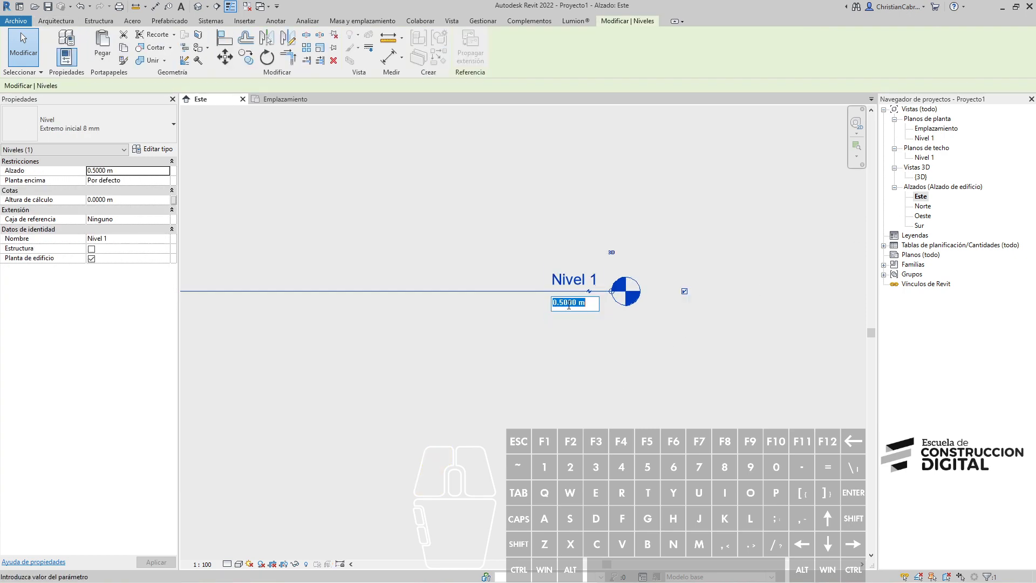
{"action": "type", "text": "0"}
{"action": "key", "text": "Return"}
{"action": "left_click", "coordinate": [558, 387]}
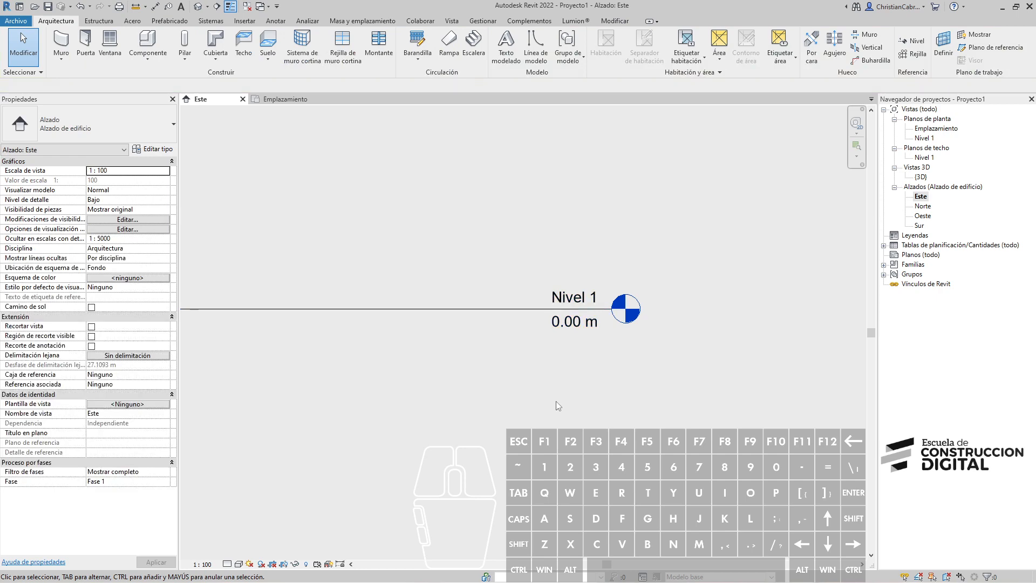
Show the Nivel 1 level head and labels at the left end of the level line as well.
{"action": "scroll", "coordinate": [555, 400], "scroll_direction": "down", "scroll_amount": 2}
{"action": "middle_click_drag", "start_coordinate": [564, 407], "coordinate": [708, 377]}
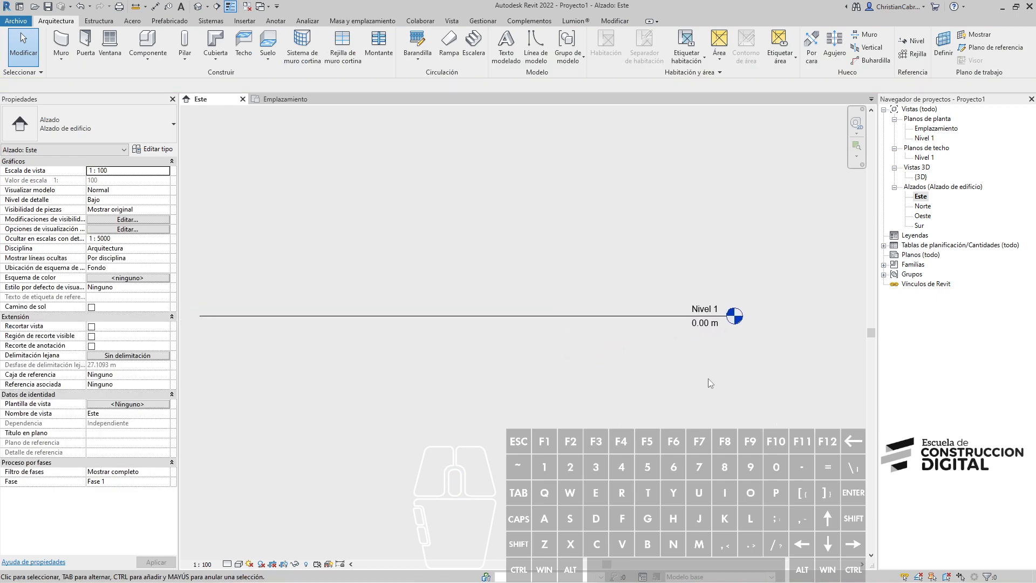
{"action": "left_click", "coordinate": [579, 318]}
{"action": "middle_click_drag", "start_coordinate": [571, 351], "coordinate": [591, 388]}
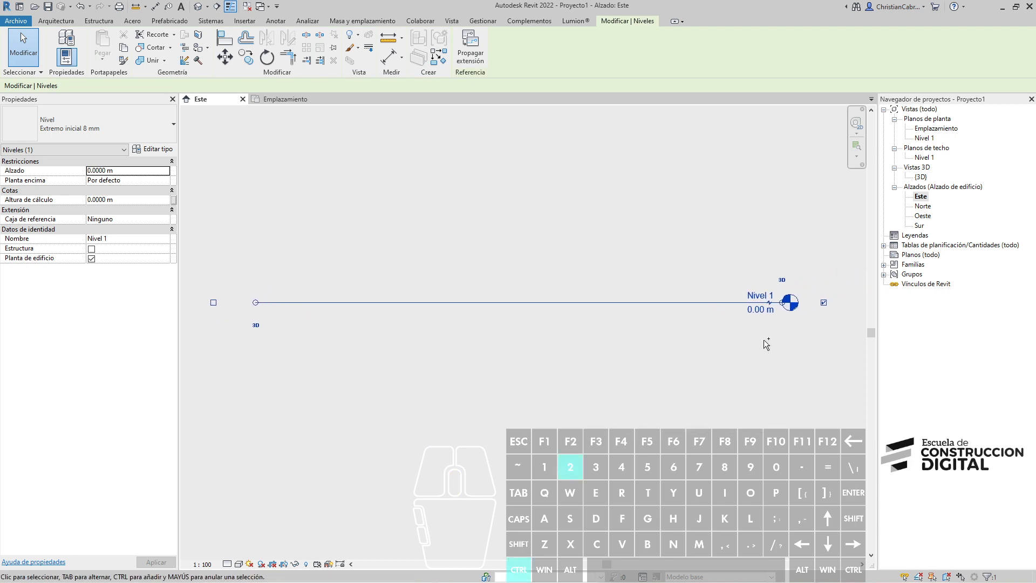
{"action": "left_click_drag", "start_coordinate": [809, 289], "coordinate": [846, 330], "text": "ctrl"}
{"action": "left_click_drag", "start_coordinate": [201, 290], "coordinate": [227, 320], "text": "ctrl"}
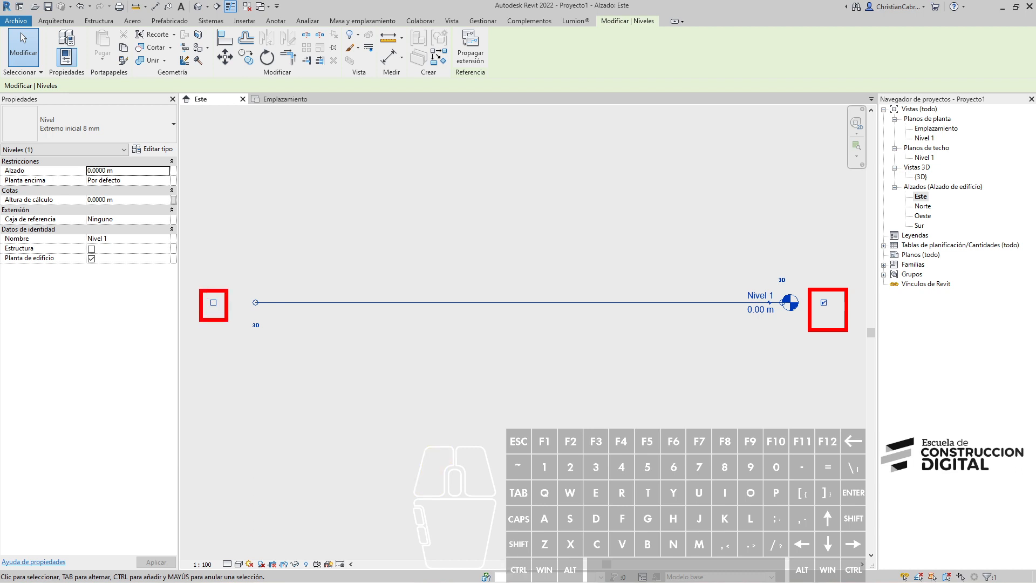
{"action": "left_click", "coordinate": [214, 303]}
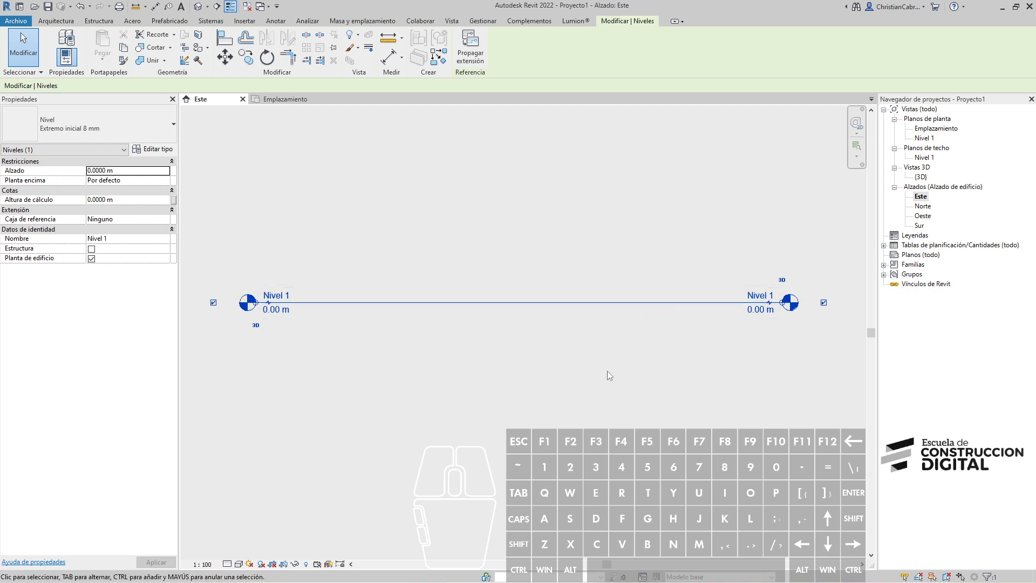
{"action": "scroll", "coordinate": [266, 324], "scroll_direction": "up", "scroll_amount": 3}
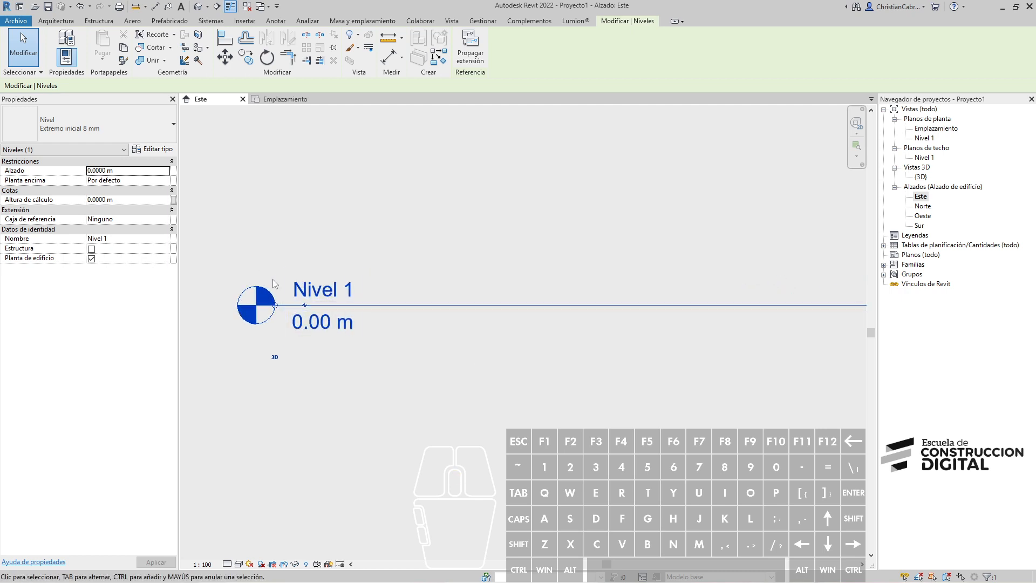
{"action": "scroll", "coordinate": [275, 283], "scroll_direction": "down", "scroll_amount": 3}
{"action": "left_click", "coordinate": [319, 321]}
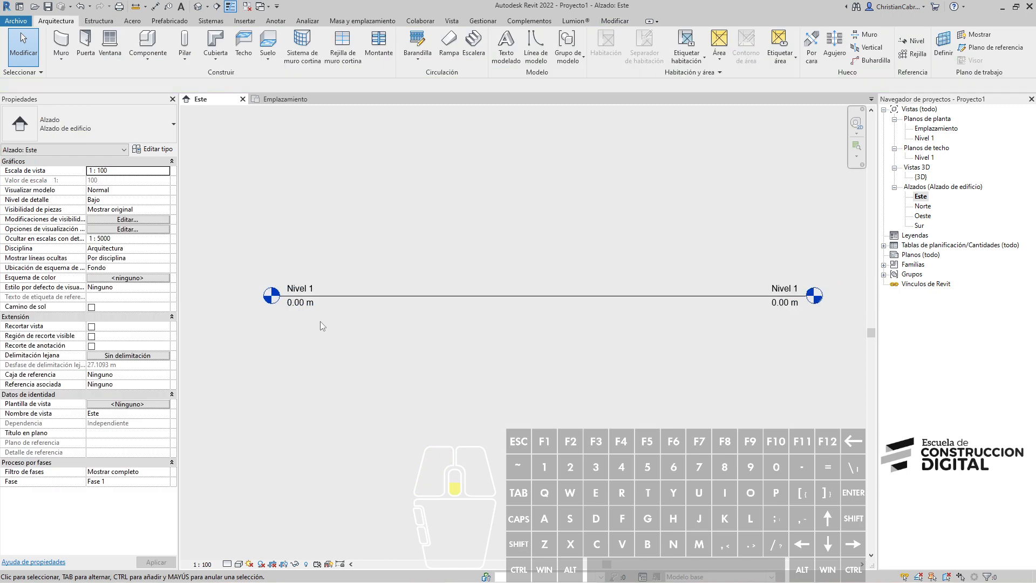
{"action": "scroll", "coordinate": [164, 322], "scroll_direction": "down", "scroll_amount": 2}
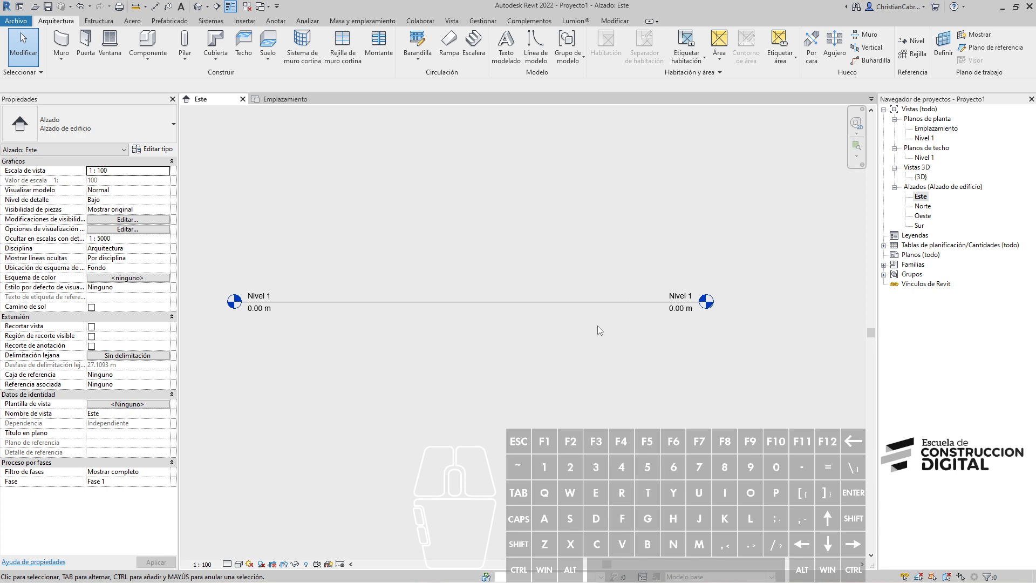
Extend the left end of the Nivel 1 line slightly outward using its model extent handle.
{"action": "left_click", "coordinate": [603, 304]}
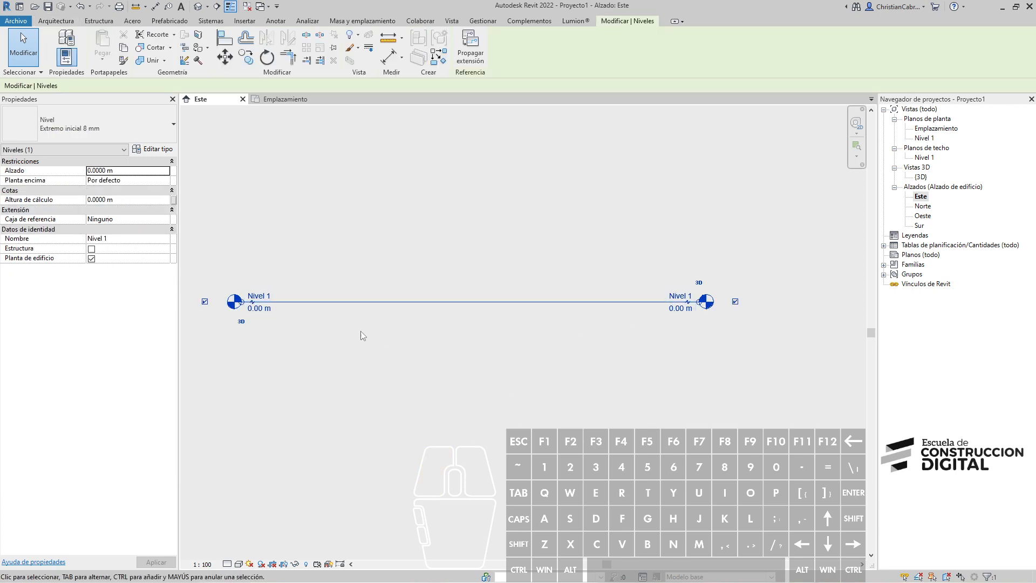
{"action": "key", "text": "ctrl+1"}
{"action": "left_click", "coordinate": [239, 318]}
{"action": "left_click_drag", "start_coordinate": [279, 292], "coordinate": [378, 460], "text": "ctrl+shift"}
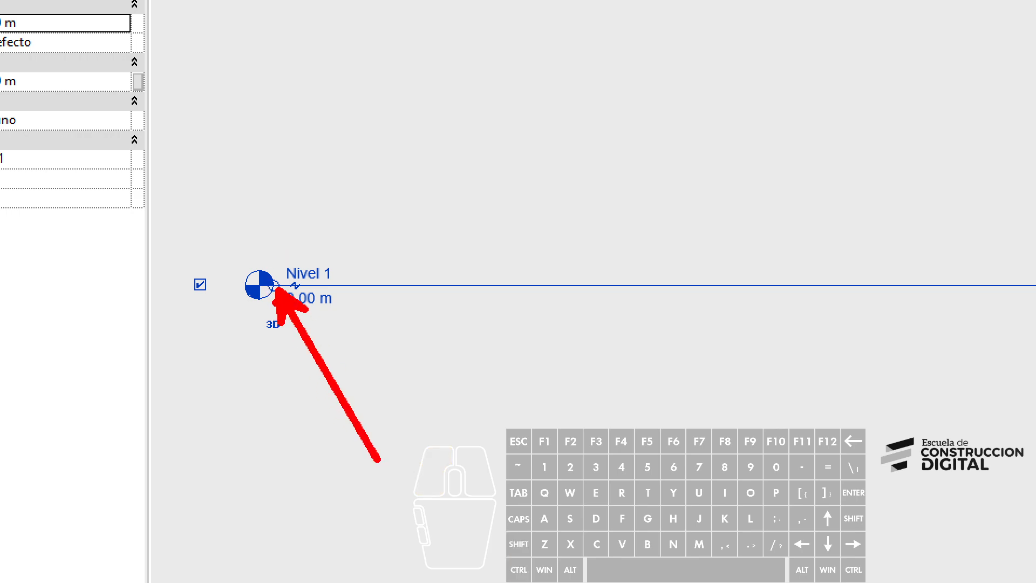
{"action": "key", "text": "Escape"}
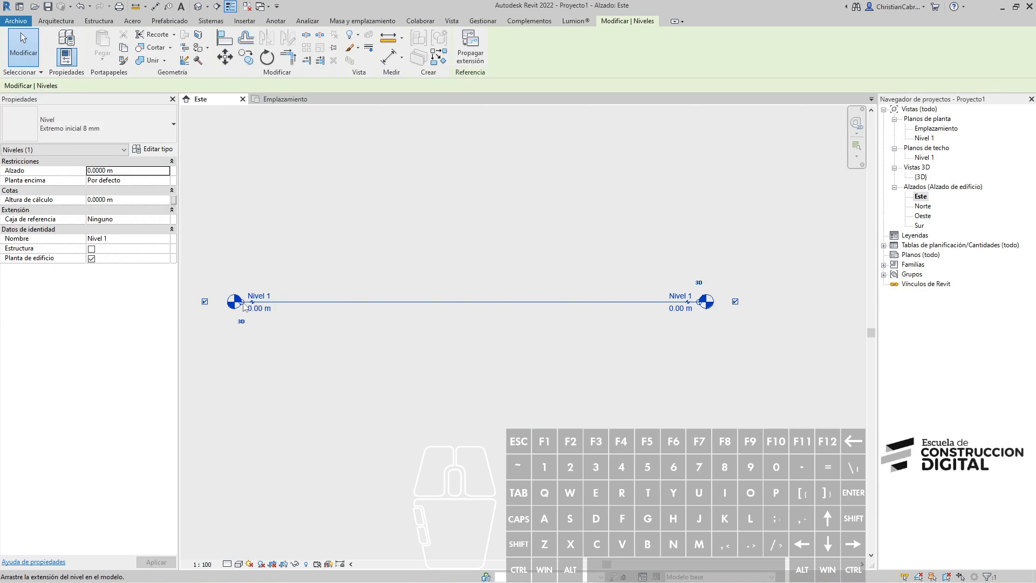
{"action": "left_click", "coordinate": [251, 300]}
{"action": "left_click_drag", "start_coordinate": [251, 301], "coordinate": [228, 302]}
Add an elbow at the left end of the Nivel 1 line, lower its head and move the bend point inward.
{"action": "key", "text": "ctrl+1"}
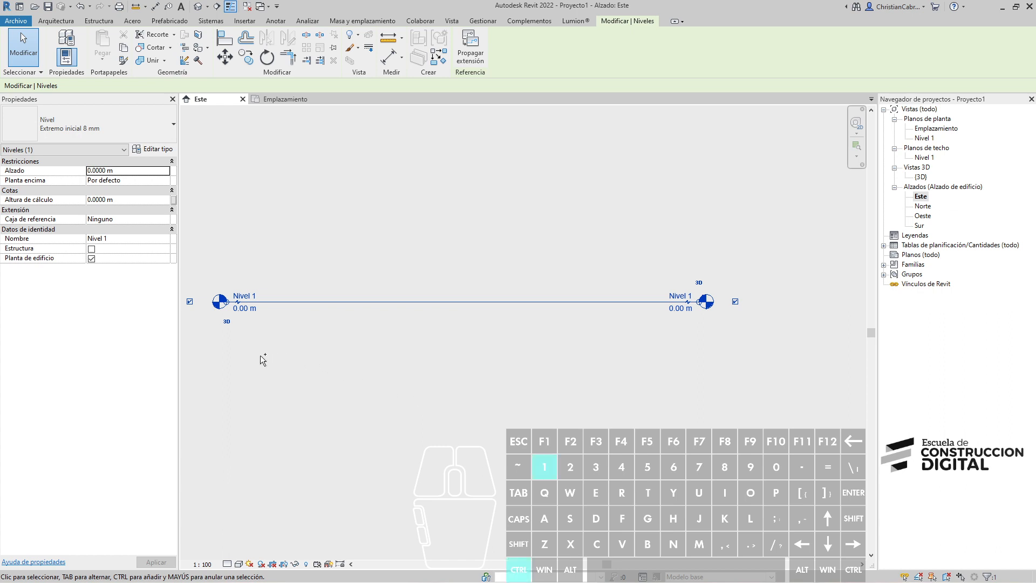
{"action": "left_click_drag", "start_coordinate": [228, 276], "coordinate": [318, 445], "text": "ctrl+shift"}
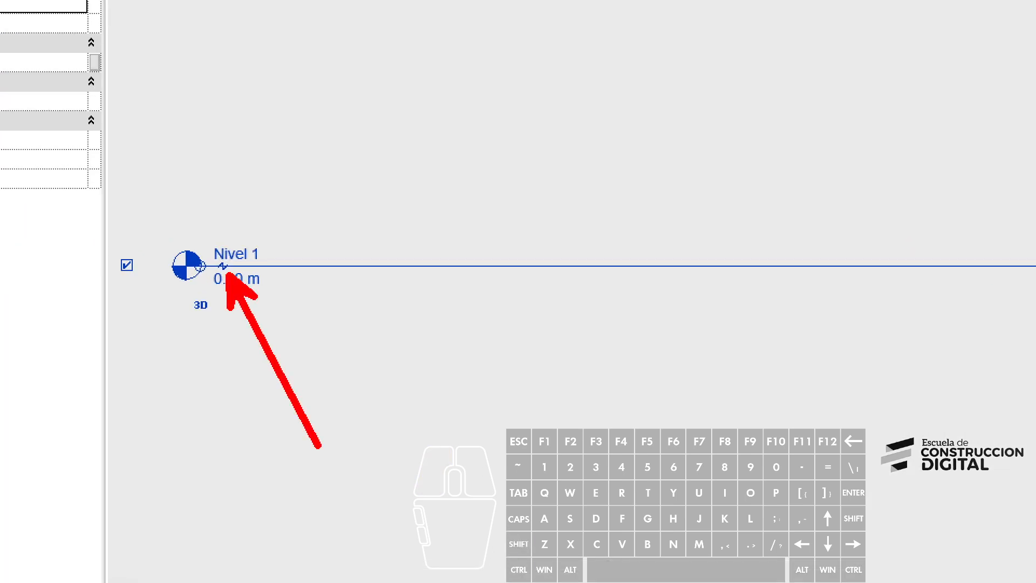
{"action": "key", "text": "Escape"}
{"action": "left_click", "coordinate": [240, 304]}
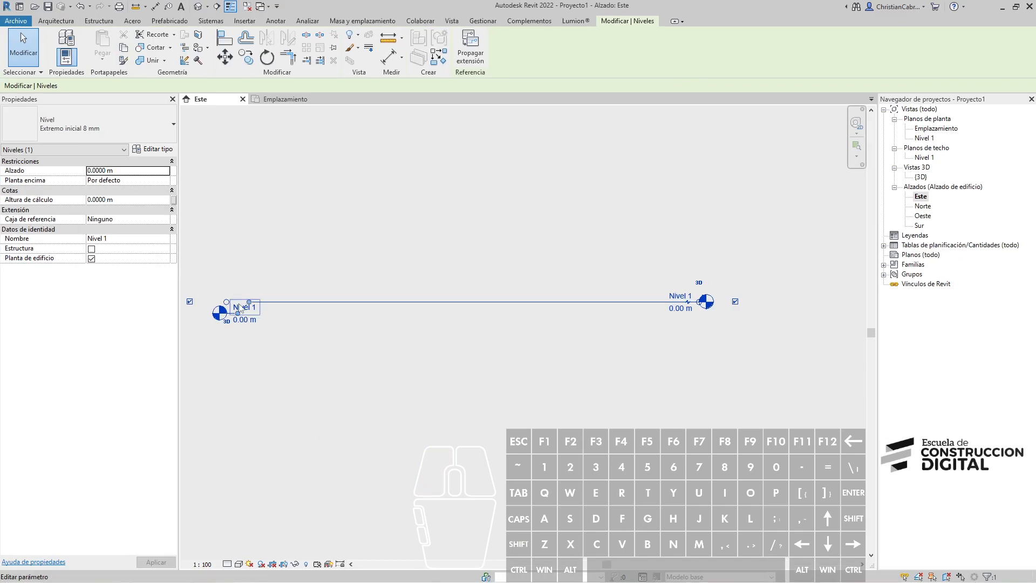
{"action": "left_click_drag", "start_coordinate": [238, 313], "coordinate": [249, 349]}
{"action": "left_click_drag", "start_coordinate": [253, 304], "coordinate": [313, 303]}
{"action": "key", "text": "Escape"}
Add an elbow at the right end of the Nivel 1 line, raise its head above the line and reselect the level.
{"action": "left_click", "coordinate": [640, 302]}
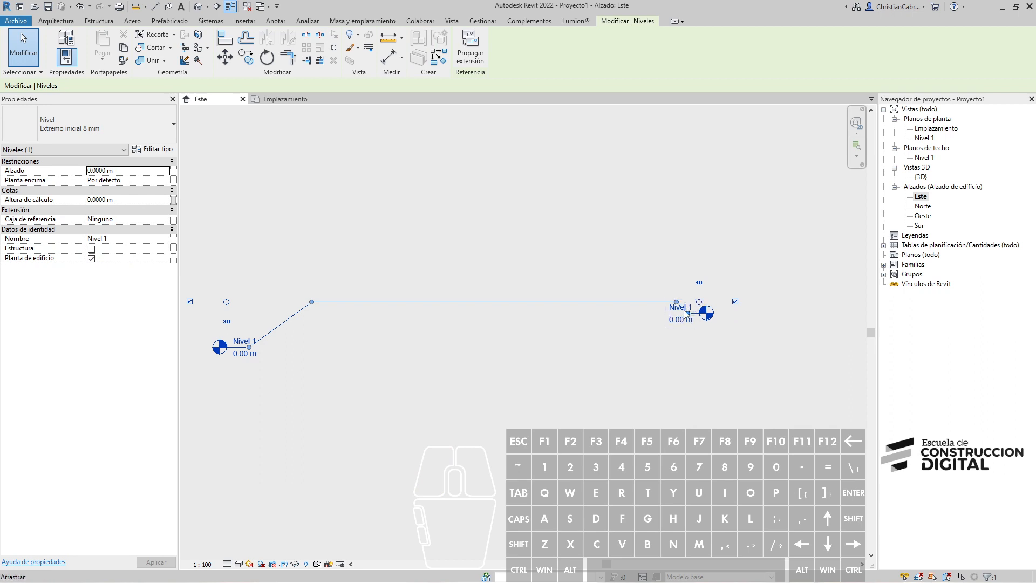
{"action": "left_click_drag", "start_coordinate": [690, 307], "coordinate": [666, 303]}
{"action": "left_click_drag", "start_coordinate": [696, 261], "coordinate": [683, 261]}
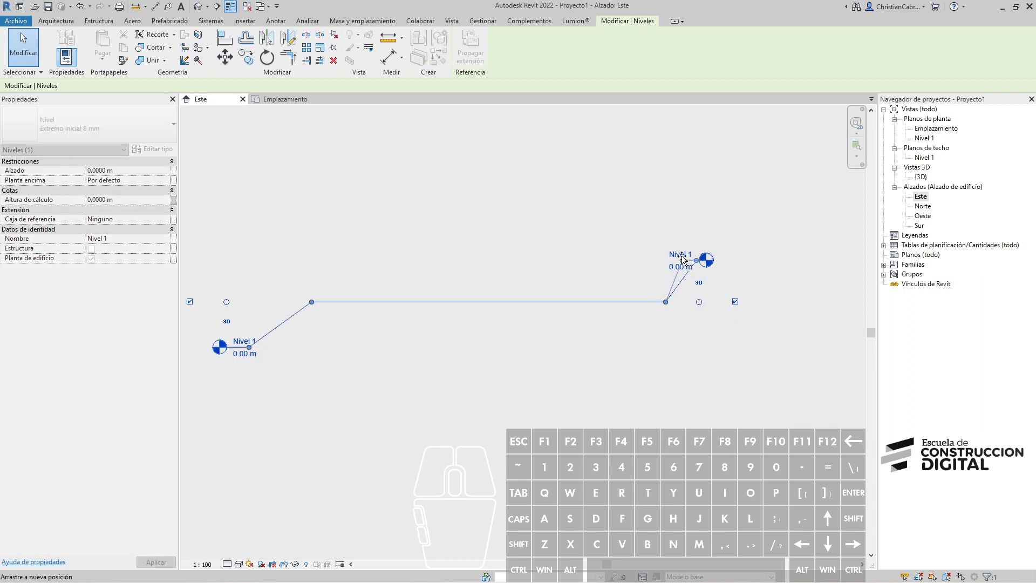
{"action": "left_click", "coordinate": [696, 325]}
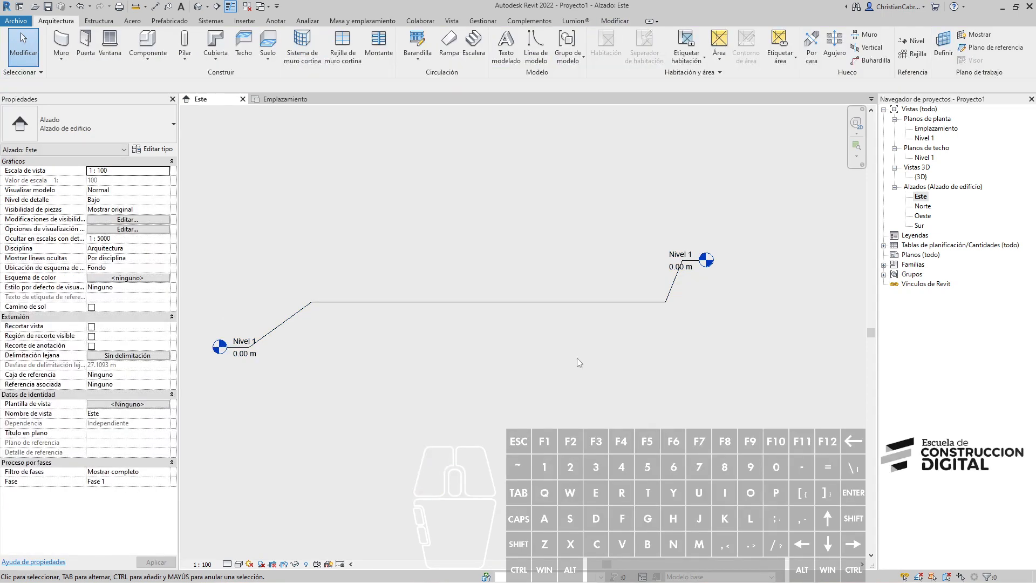
{"action": "left_click", "coordinate": [319, 302]}
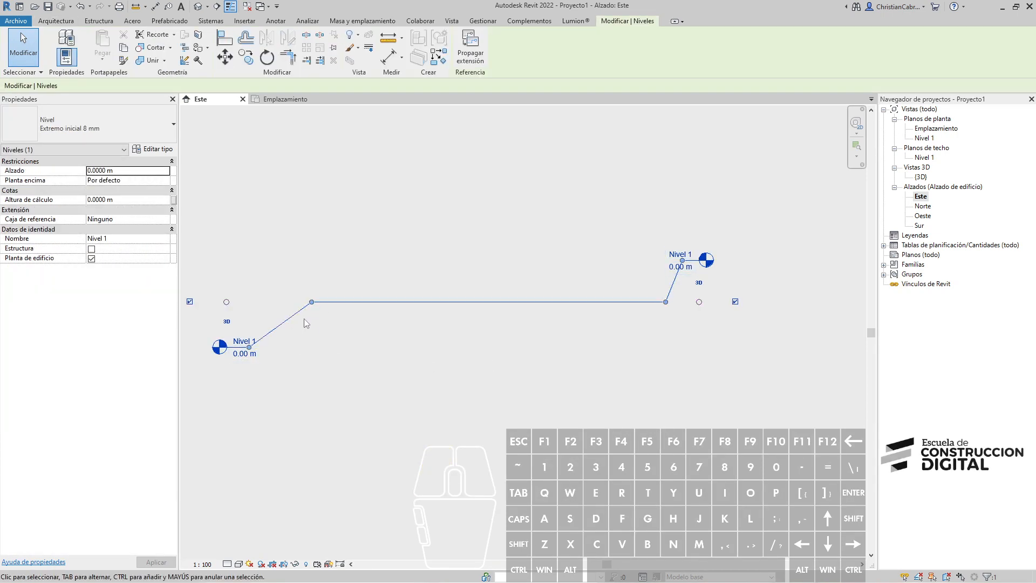
Straighten both ends of the Nivel 1 line by bringing the elbows and heads back in line, and reselect the level.
{"action": "left_click_drag", "start_coordinate": [312, 302], "coordinate": [302, 312]}
{"action": "left_click_drag", "start_coordinate": [264, 347], "coordinate": [249, 302]}
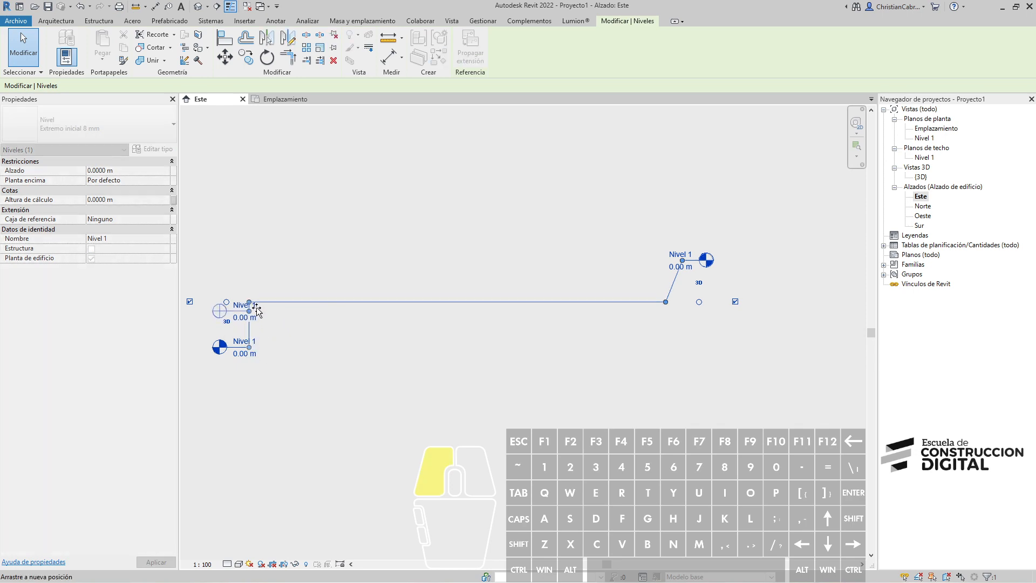
{"action": "left_click", "coordinate": [306, 271]}
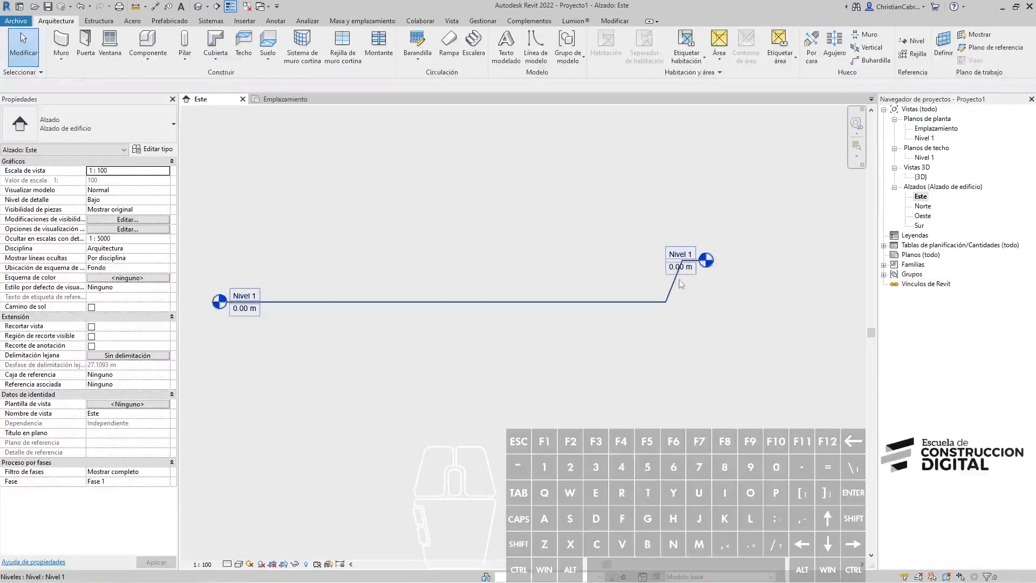
{"action": "left_click", "coordinate": [681, 266]}
{"action": "left_click_drag", "start_coordinate": [682, 260], "coordinate": [667, 304]}
{"action": "left_click", "coordinate": [532, 252]}
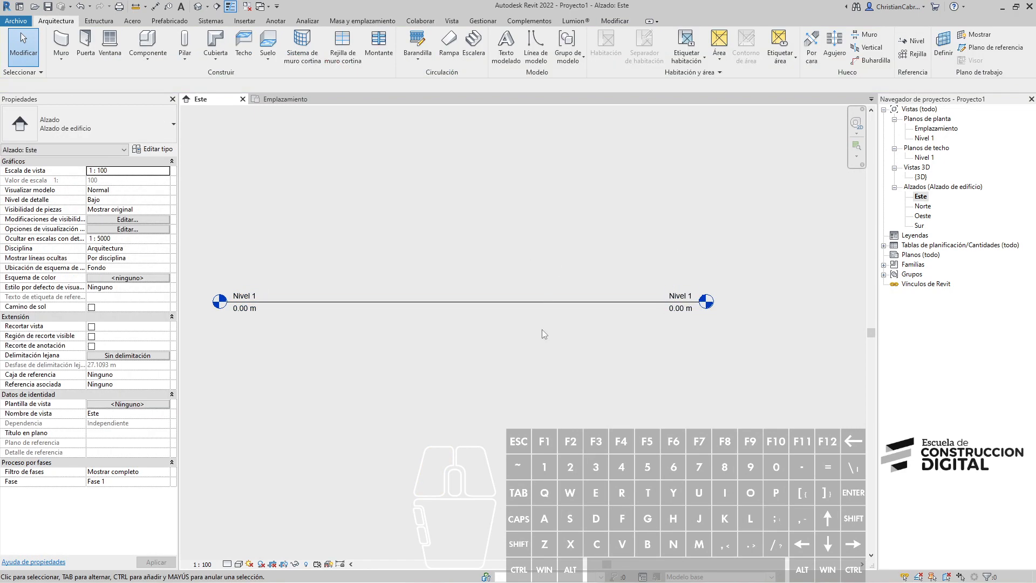
{"action": "left_click", "coordinate": [533, 304]}
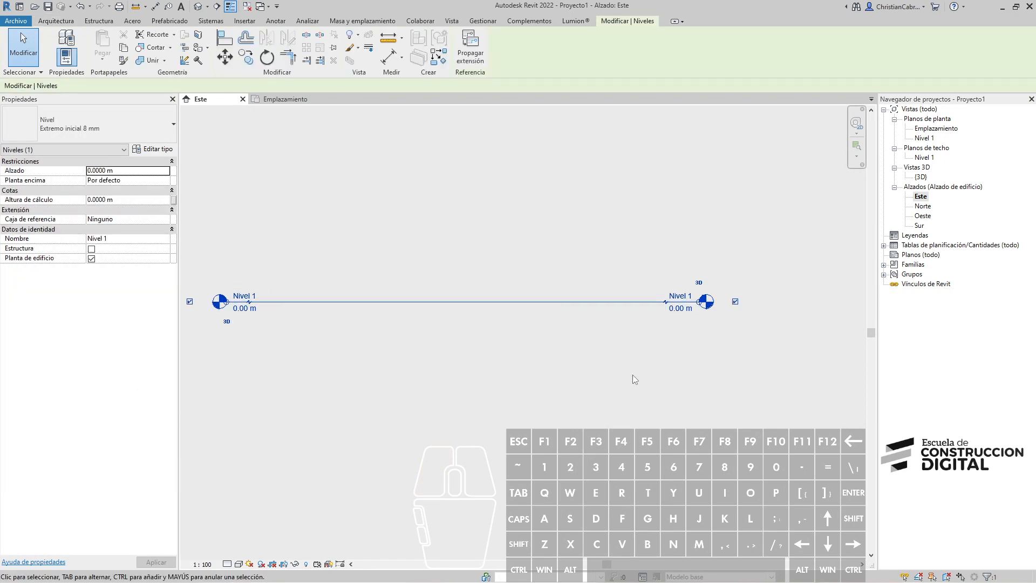
{"action": "key", "text": "ctrl+1"}
{"action": "left_click", "coordinate": [725, 279]}
{"action": "left_click_drag", "start_coordinate": [648, 265], "coordinate": [695, 305], "text": "ctrl"}
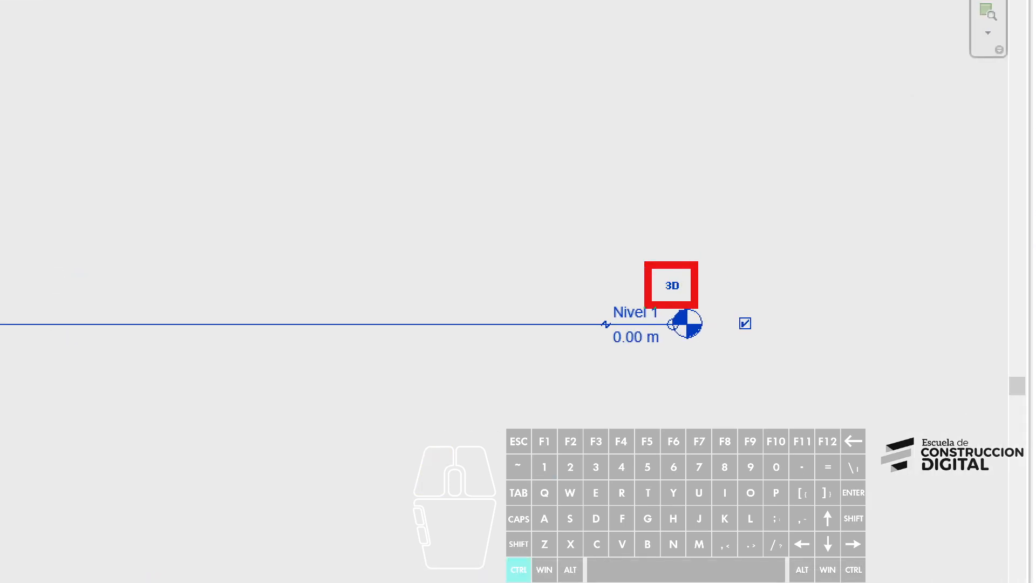
{"action": "key", "text": "Escape"}
Go from the Nivel 1 level line to its floor plan, return to the Este elevation and check the level's context options.
{"action": "right_click", "coordinate": [650, 303]}
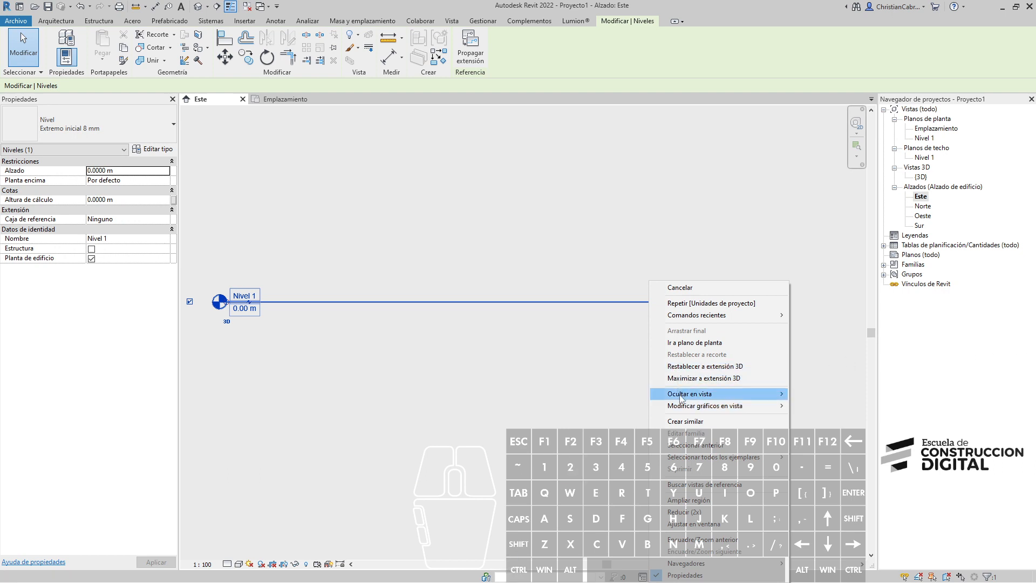
{"action": "left_click", "coordinate": [704, 343]}
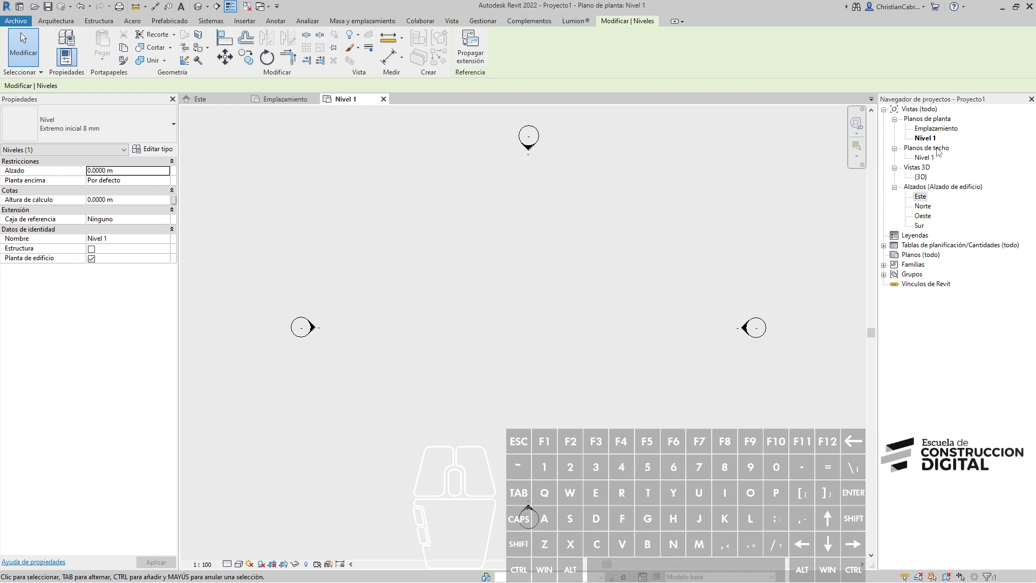
{"action": "double_click", "coordinate": [921, 197]}
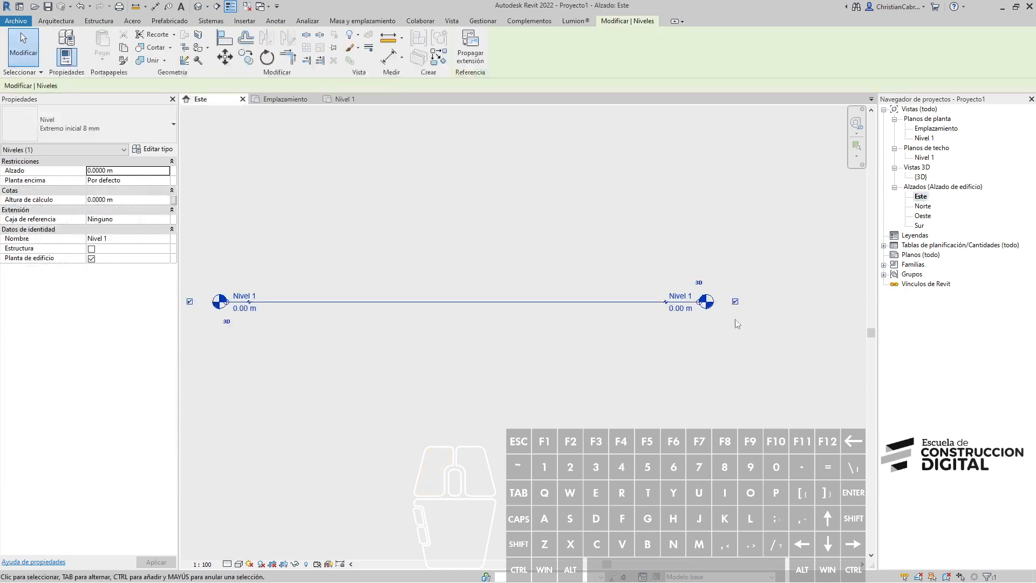
{"action": "right_click", "coordinate": [627, 305]}
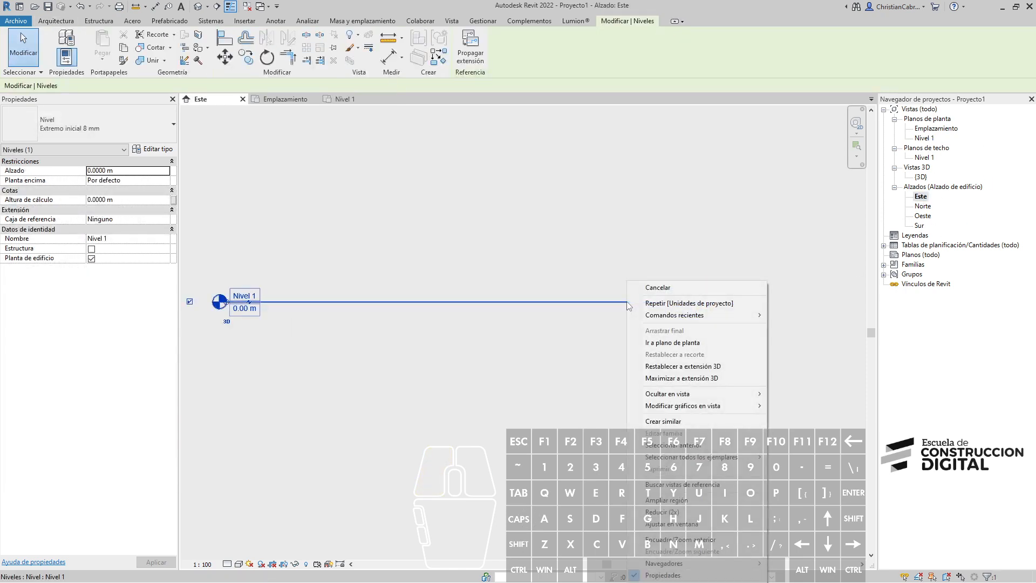
{"action": "left_click", "coordinate": [580, 230]}
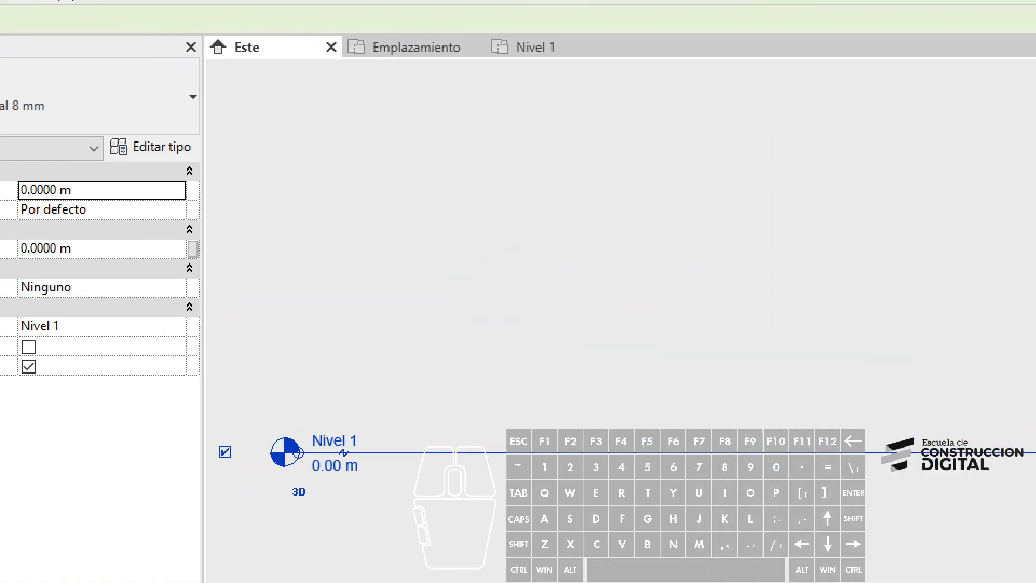
{"action": "left_click", "coordinate": [149, 161]}
{"action": "left_click_drag", "start_coordinate": [88, 130], "coordinate": [209, 176], "text": "ctrl"}
{"action": "key", "text": "Escape"}
{"action": "key", "text": "Escape"}
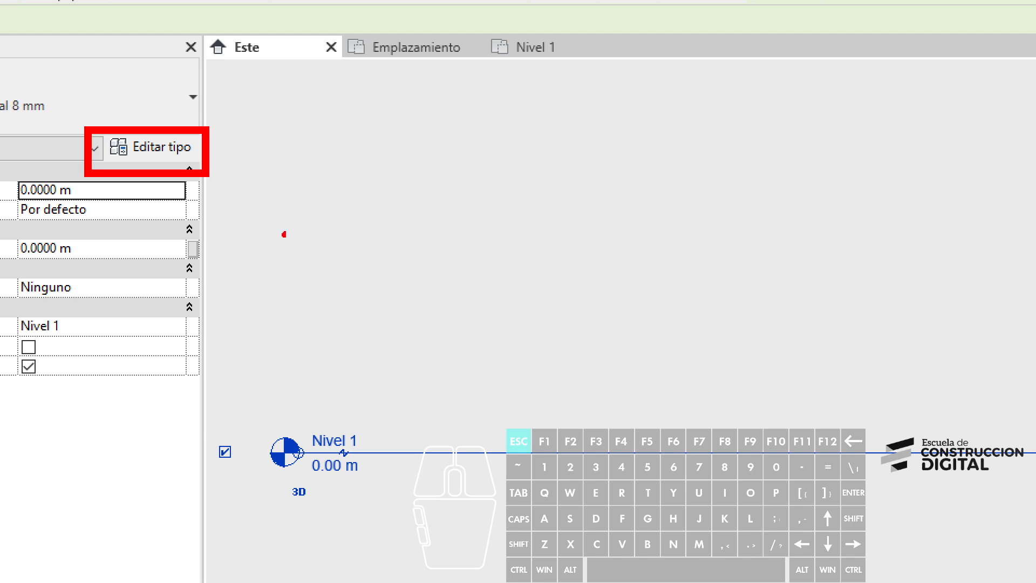
Open the type properties of the Nivel 1 level and examine the choices for Base de elevación.
{"action": "left_click", "coordinate": [119, 154]}
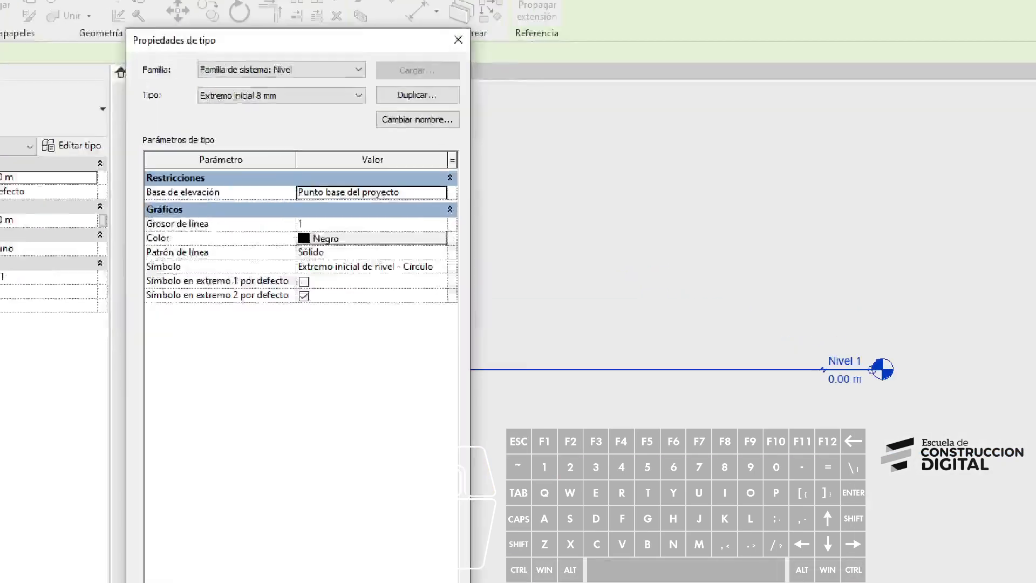
{"action": "left_click_drag", "start_coordinate": [61, 165], "coordinate": [523, 231], "text": "ctrl"}
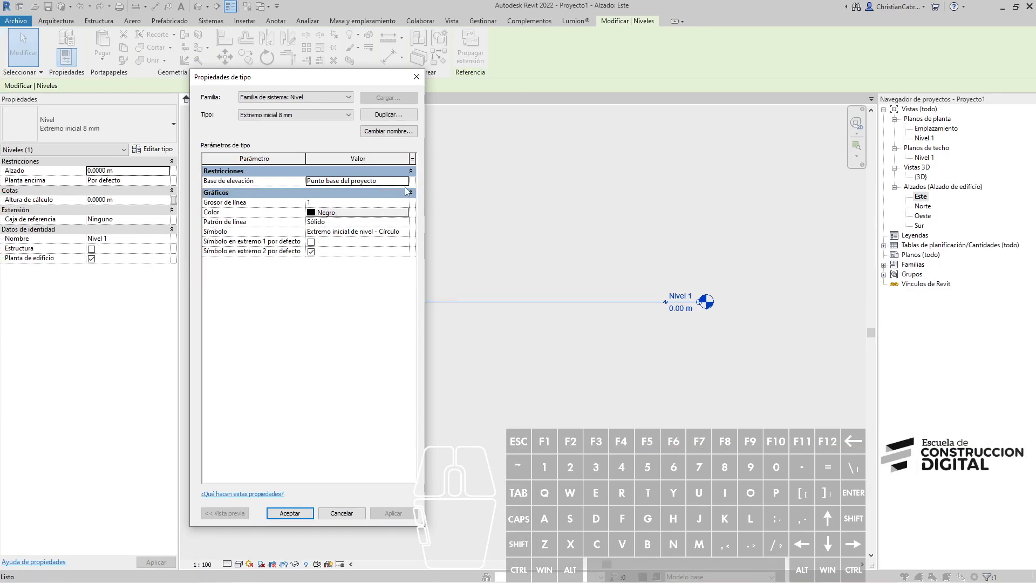
{"action": "left_click", "coordinate": [488, 207]}
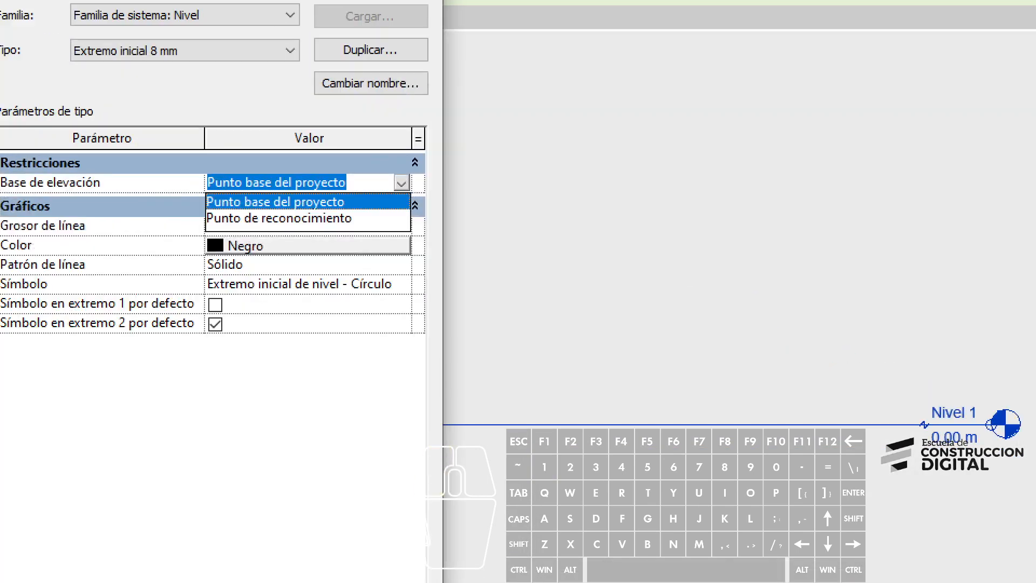
{"action": "left_click_drag", "start_coordinate": [195, 185], "coordinate": [368, 236], "text": "ctrl"}
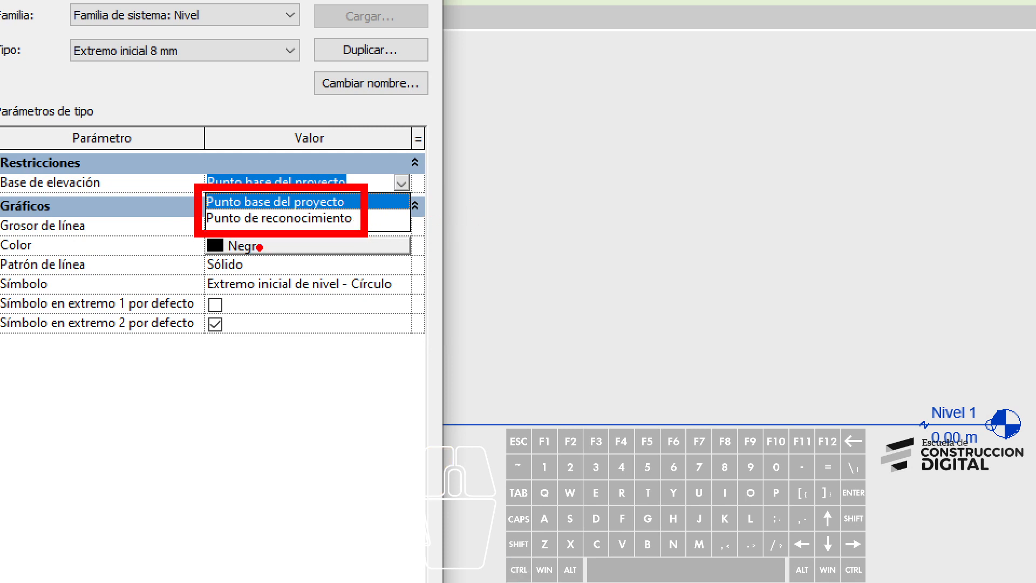
{"action": "mouse_move", "coordinate": [598, 123]}
{"action": "left_mouse_down"}
{"action": "mouse_move", "coordinate": [574, 178]}
{"action": "mouse_move", "coordinate": [617, 102]}
{"action": "mouse_move", "coordinate": [620, 116]}
{"action": "left_mouse_up"}
{"action": "left_click_drag", "start_coordinate": [620, 116], "coordinate": [637, 61]}
{"action": "left_click_drag", "start_coordinate": [645, 135], "coordinate": [675, 135]}
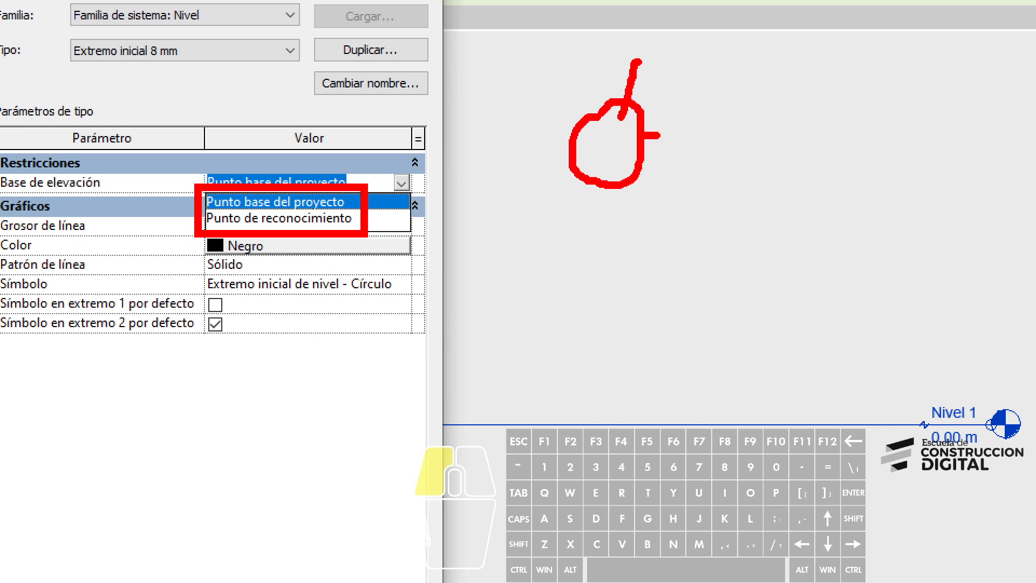
{"action": "left_click_drag", "start_coordinate": [606, 186], "coordinate": [606, 218]}
{"action": "mouse_move", "coordinate": [663, 257]}
{"action": "left_mouse_down"}
{"action": "mouse_move", "coordinate": [626, 310]}
{"action": "mouse_move", "coordinate": [723, 382]}
{"action": "mouse_move", "coordinate": [671, 248]}
{"action": "left_mouse_up"}
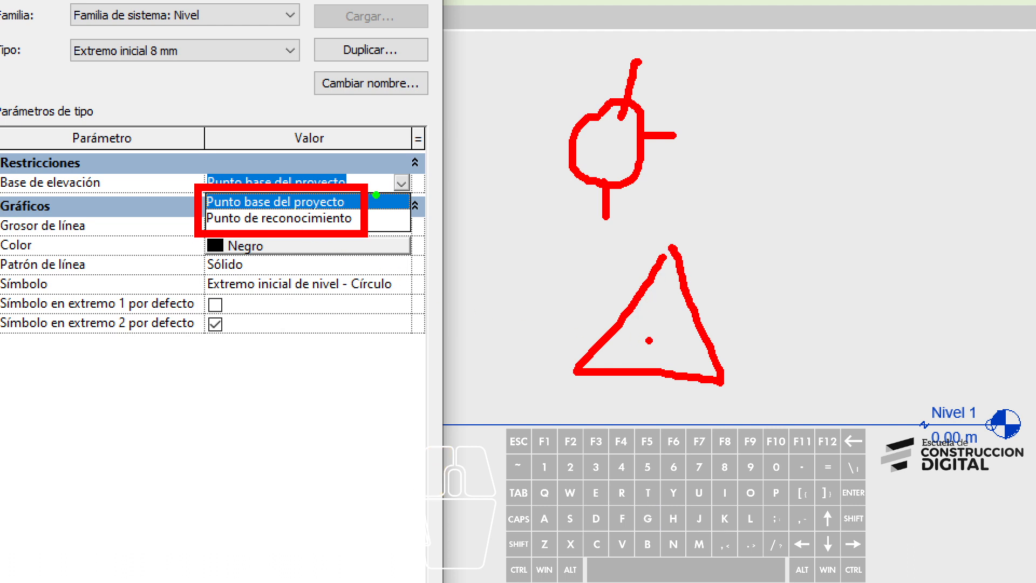
{"action": "mouse_move", "coordinate": [376, 194]}
{"action": "left_mouse_down"}
{"action": "mouse_move", "coordinate": [401, 182]}
{"action": "mouse_move", "coordinate": [416, 148]}
{"action": "left_mouse_up"}
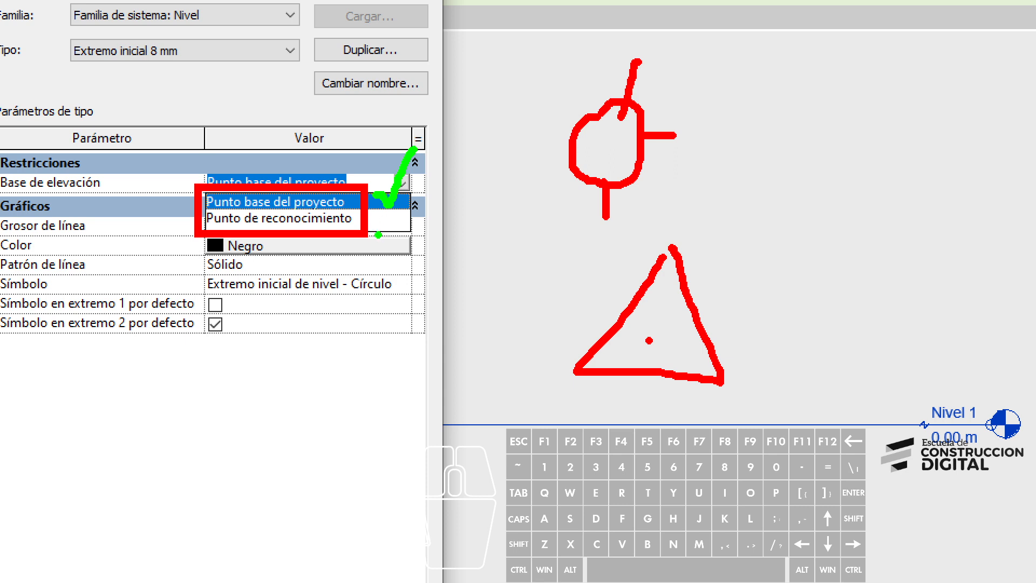
{"action": "mouse_move", "coordinate": [389, 221]}
{"action": "left_mouse_down"}
{"action": "mouse_move", "coordinate": [399, 226]}
{"action": "mouse_move", "coordinate": [415, 188]}
{"action": "left_mouse_up"}
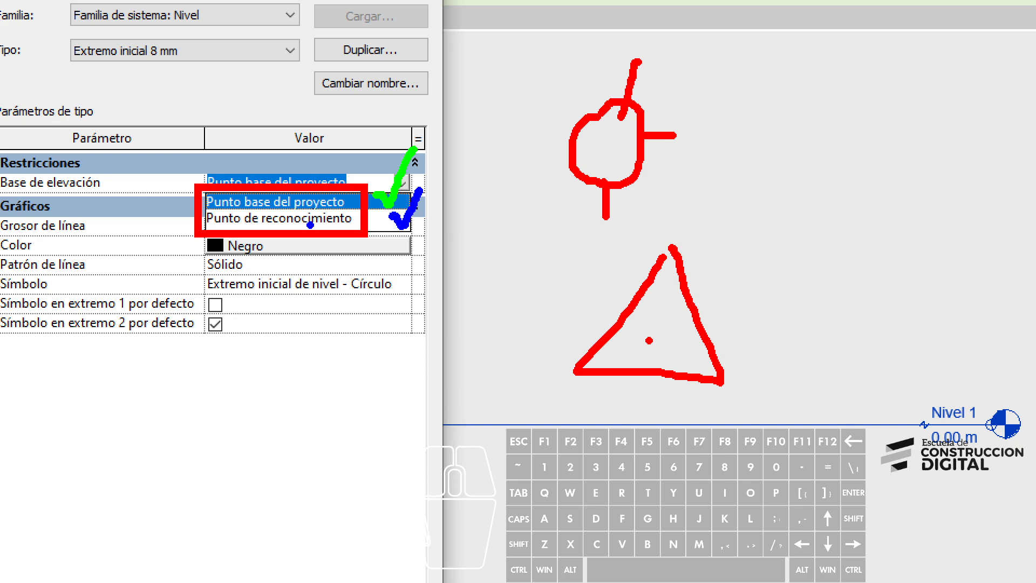
{"action": "key", "text": "Escape"}
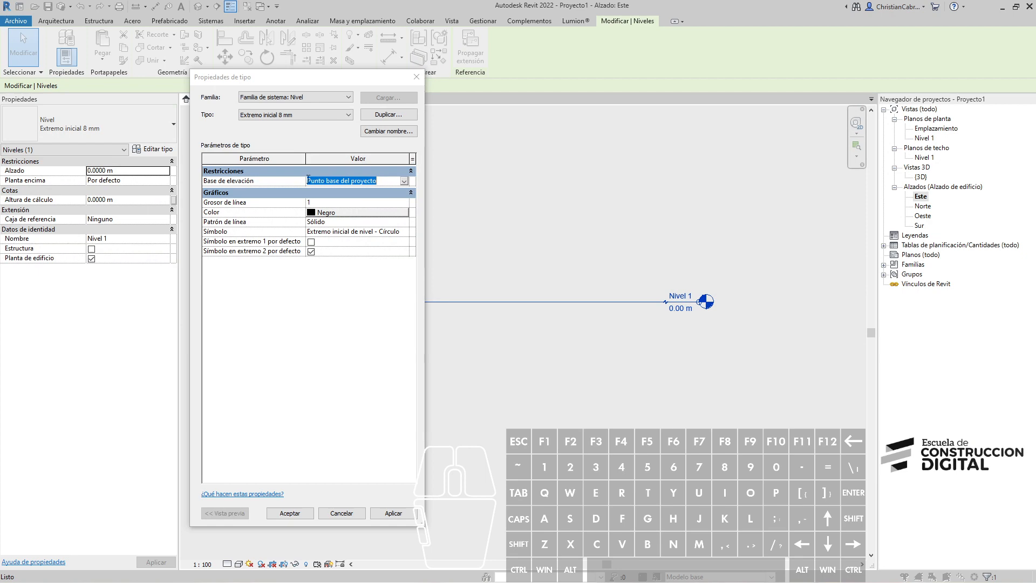
{"action": "key", "text": "ctrl+1"}
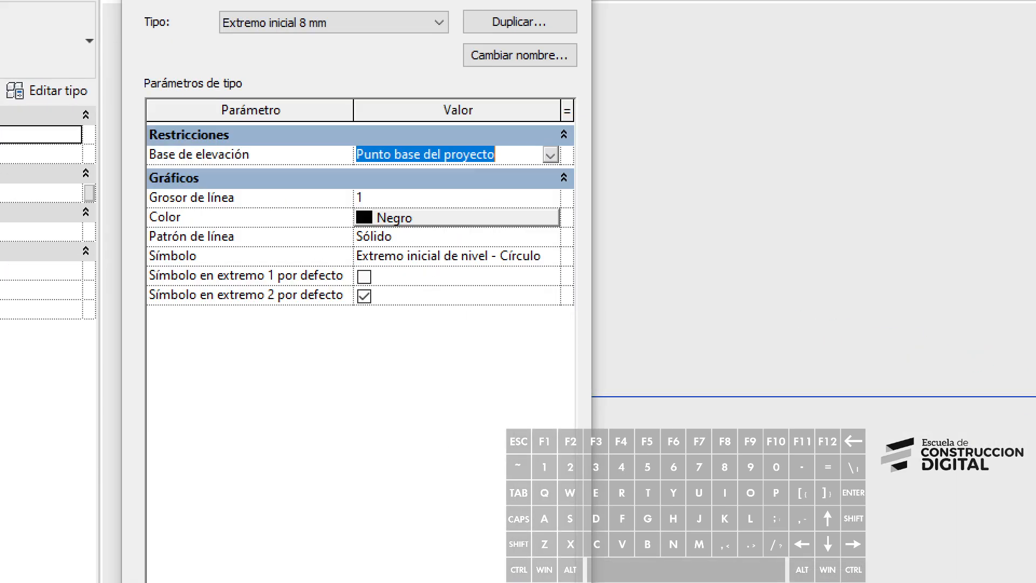
{"action": "left_click_drag", "start_coordinate": [142, 167], "coordinate": [597, 334], "text": "ctrl"}
{"action": "key", "text": "Escape"}
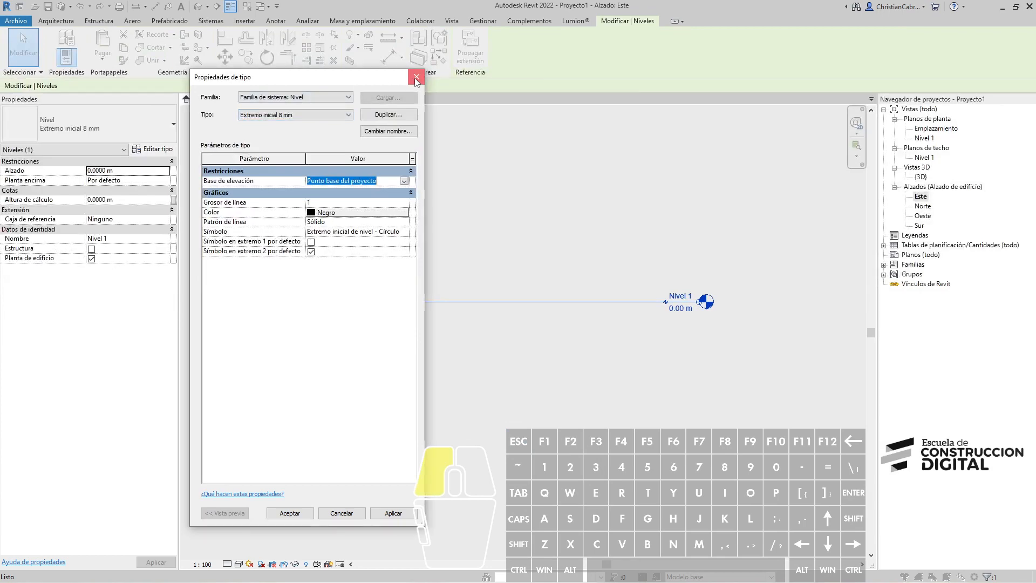
Close the level's type properties without changes, deselect the level and turn off the thin lines display.
{"action": "left_click", "coordinate": [416, 79]}
{"action": "key", "text": "Escape"}
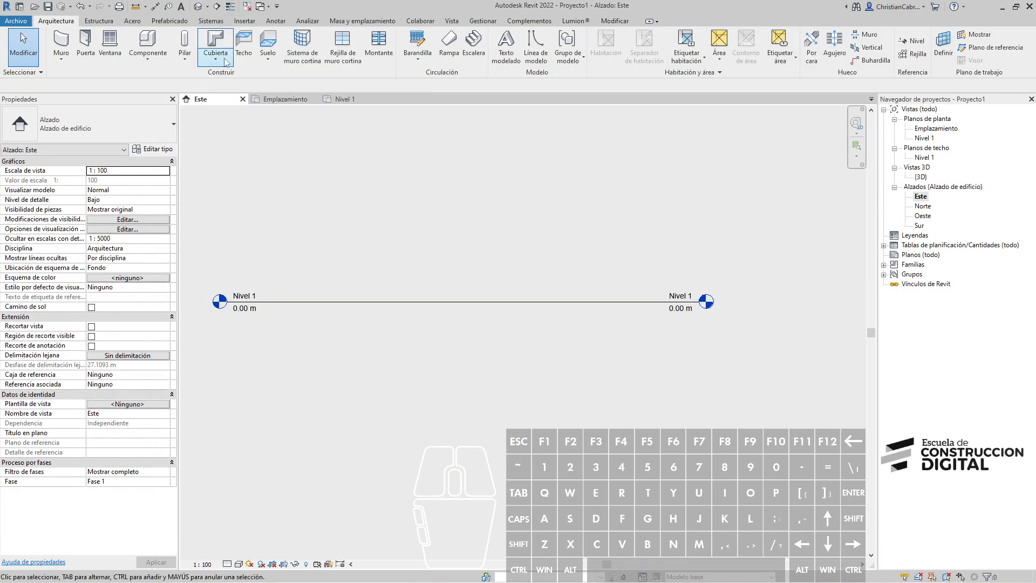
{"action": "key", "text": "ctrl+1"}
{"action": "left_click", "coordinate": [235, 2]}
{"action": "mouse_move", "coordinate": [212, 1]}
{"action": "left_mouse_down", "text": "ctrl"}
{"action": "mouse_move", "coordinate": [247, 31]}
{"action": "mouse_move", "coordinate": [302, 318]}
{"action": "left_mouse_up", "text": "ctrl"}
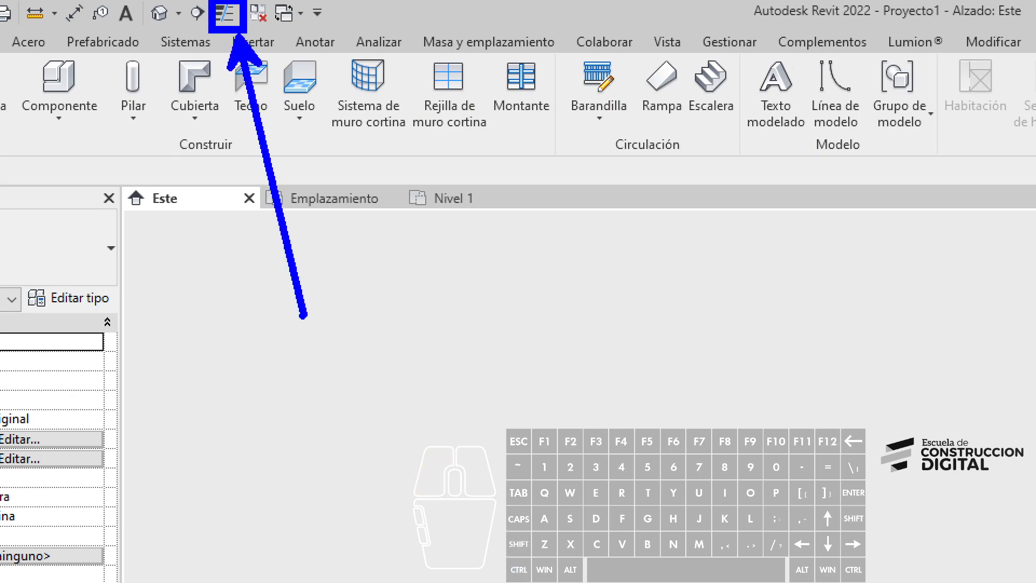
{"action": "key", "text": "Escape"}
Set the line weight (Grosor de línea) of the Nivel 1 level's type to 8.
{"action": "scroll", "coordinate": [280, 331], "scroll_direction": "up", "scroll_amount": 4}
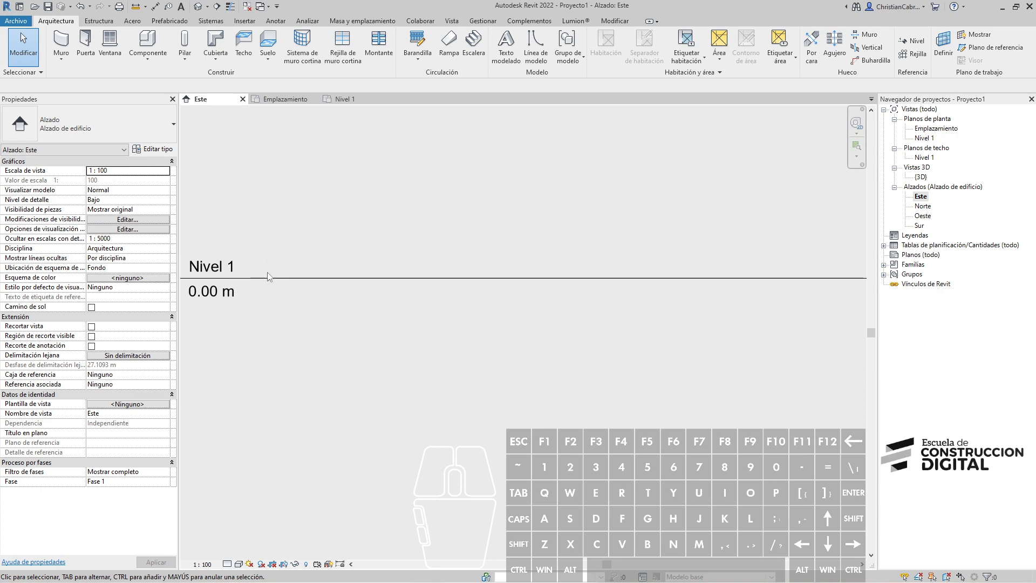
{"action": "double_click", "coordinate": [268, 278]}
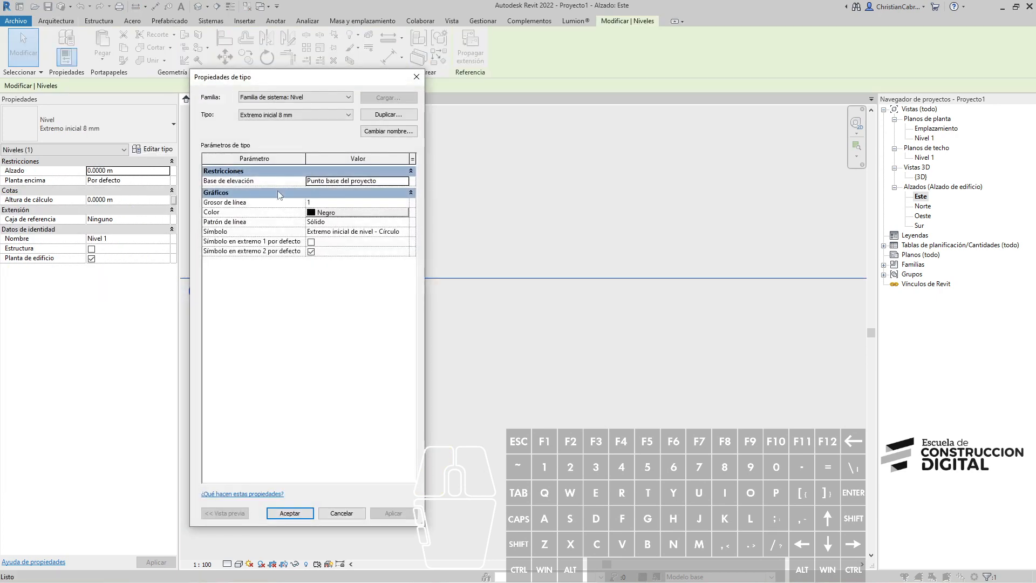
{"action": "left_click", "coordinate": [404, 204]}
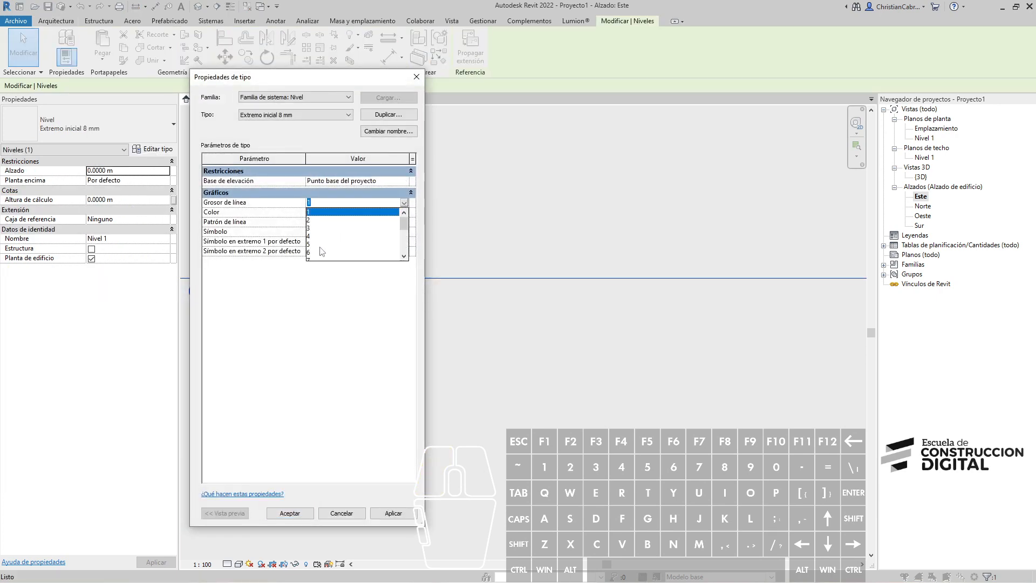
{"action": "scroll", "coordinate": [315, 255], "scroll_direction": "down", "scroll_amount": 1}
{"action": "left_click", "coordinate": [315, 249]}
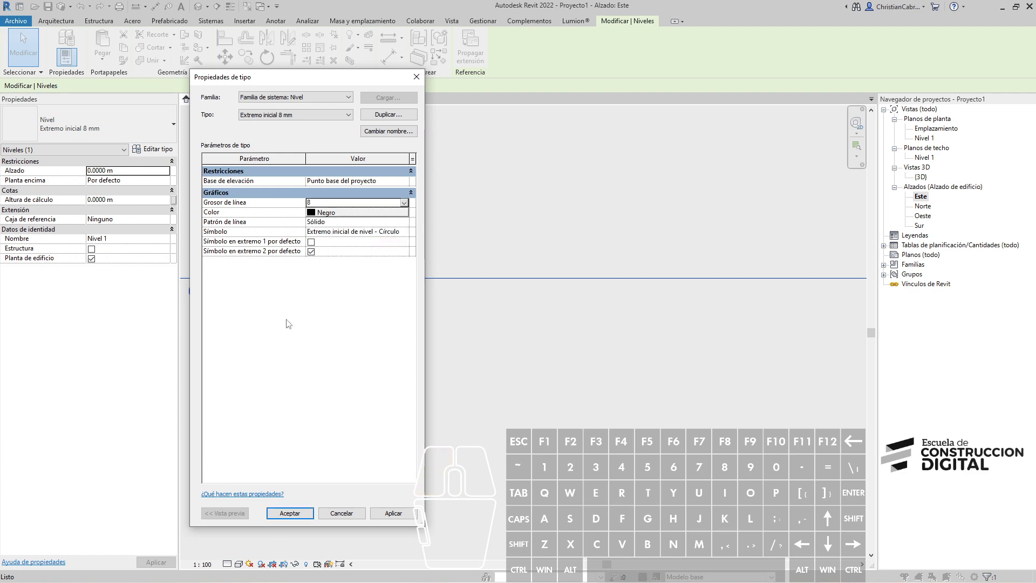
{"action": "left_click", "coordinate": [282, 512]}
{"action": "middle_click_drag", "start_coordinate": [287, 503], "coordinate": [464, 325]}
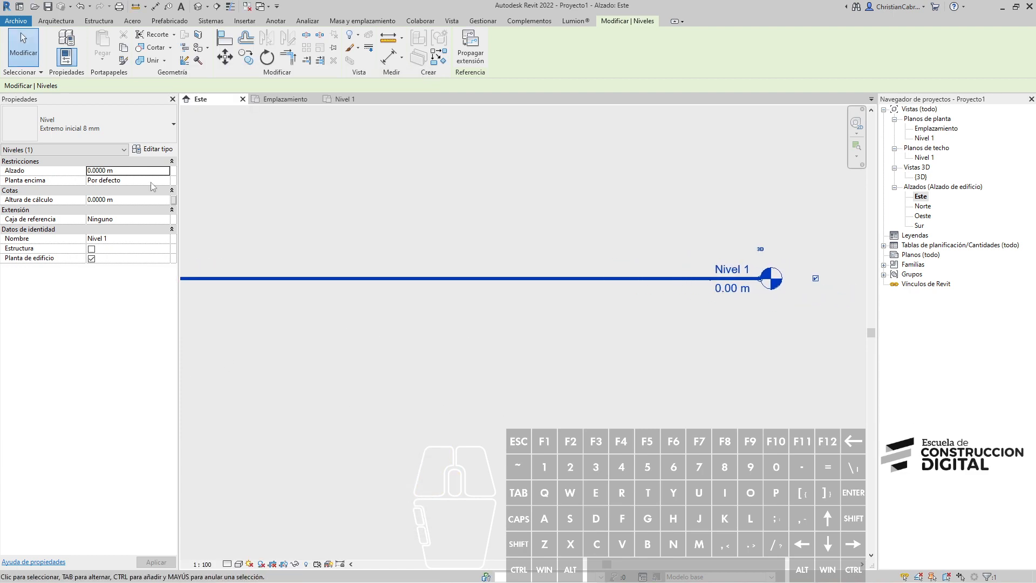
Set the line colour of the level type to the basic blue RGB 000-128-255 and deselect the level.
{"action": "left_click", "coordinate": [153, 151]}
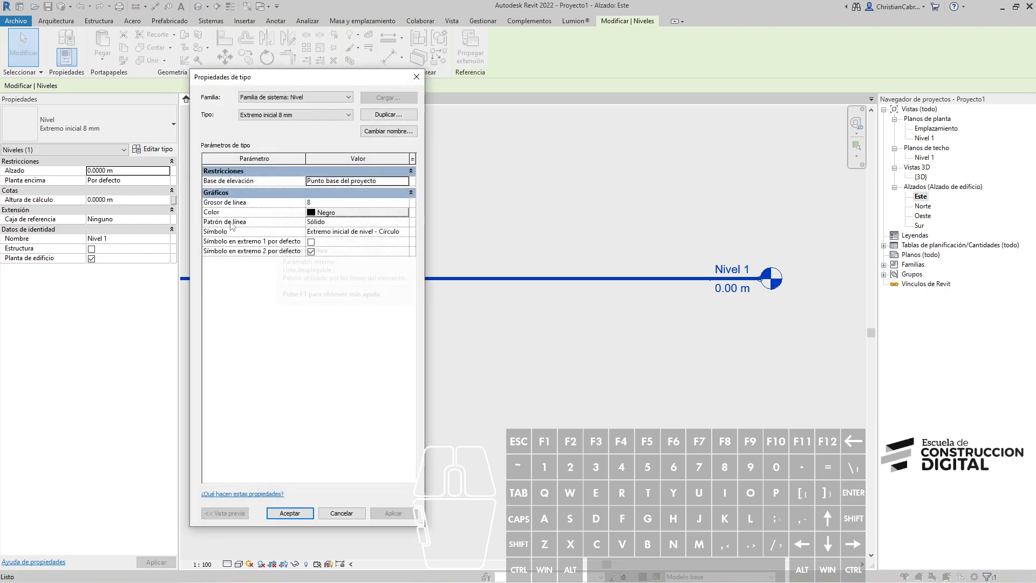
{"action": "left_click", "coordinate": [332, 213]}
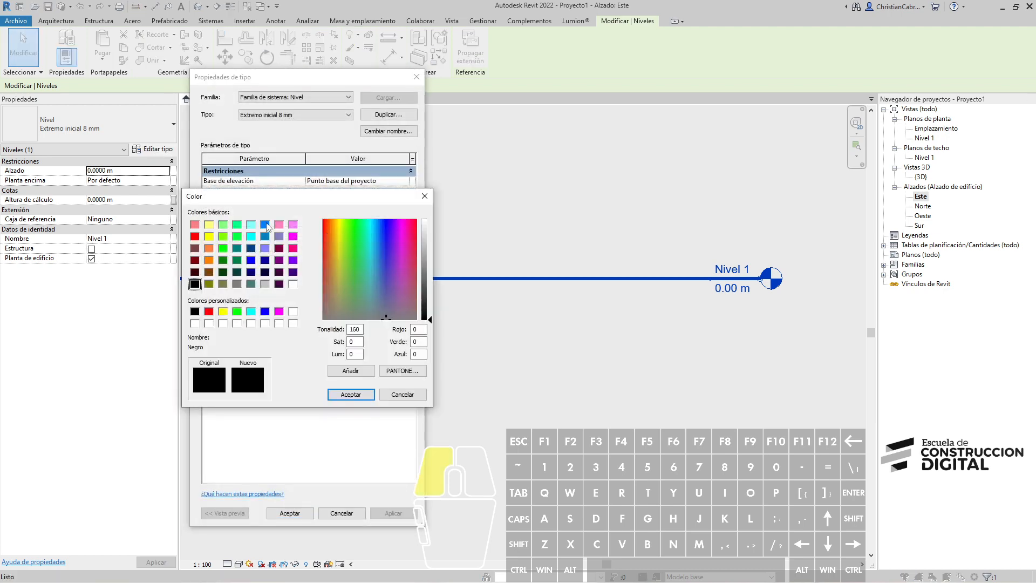
{"action": "left_click", "coordinate": [264, 224]}
{"action": "left_click", "coordinate": [351, 394]}
{"action": "left_click", "coordinate": [290, 512]}
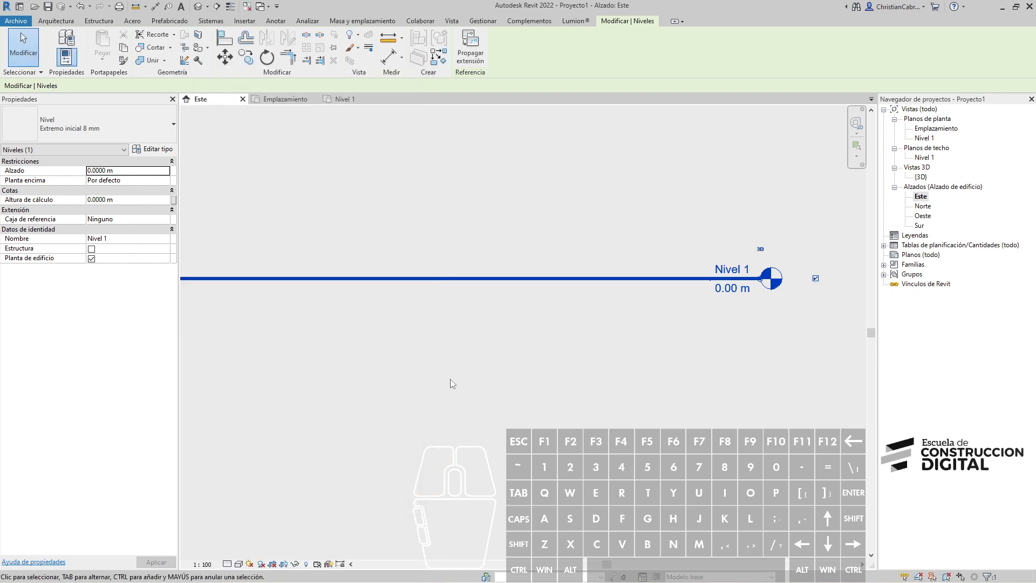
{"action": "left_click", "coordinate": [451, 378]}
Set the line pattern (Patrón de línea) of the Nivel 1 level's type to Elevado and deselect the level.
{"action": "left_click", "coordinate": [153, 149]}
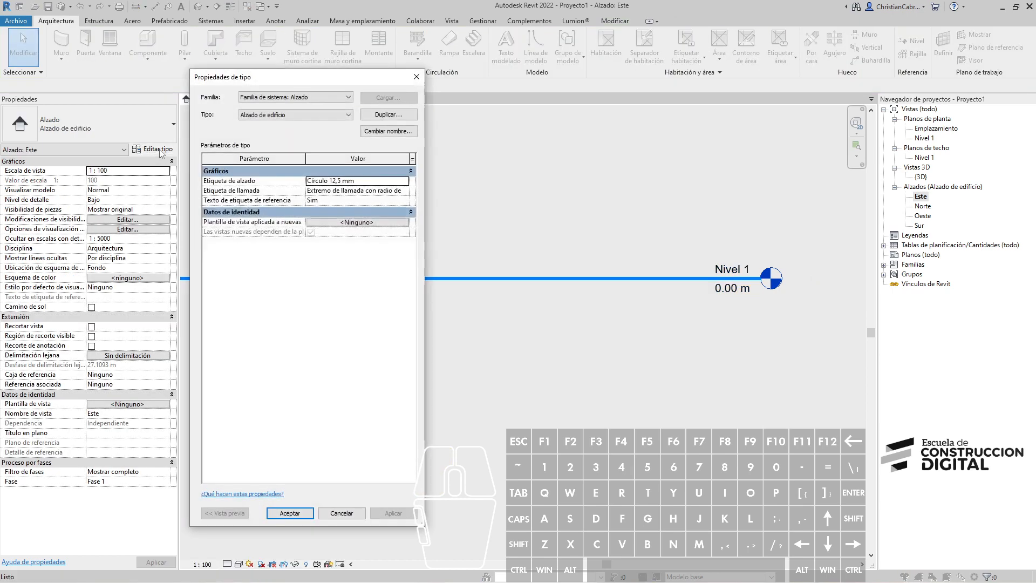
{"action": "left_click", "coordinate": [416, 77]}
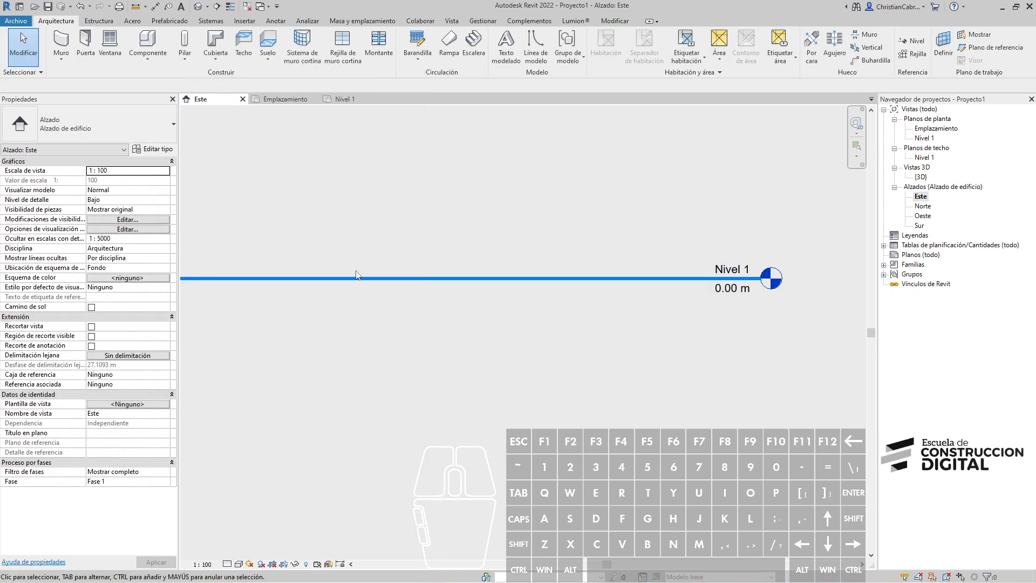
{"action": "left_click", "coordinate": [353, 278]}
{"action": "left_click", "coordinate": [157, 148]}
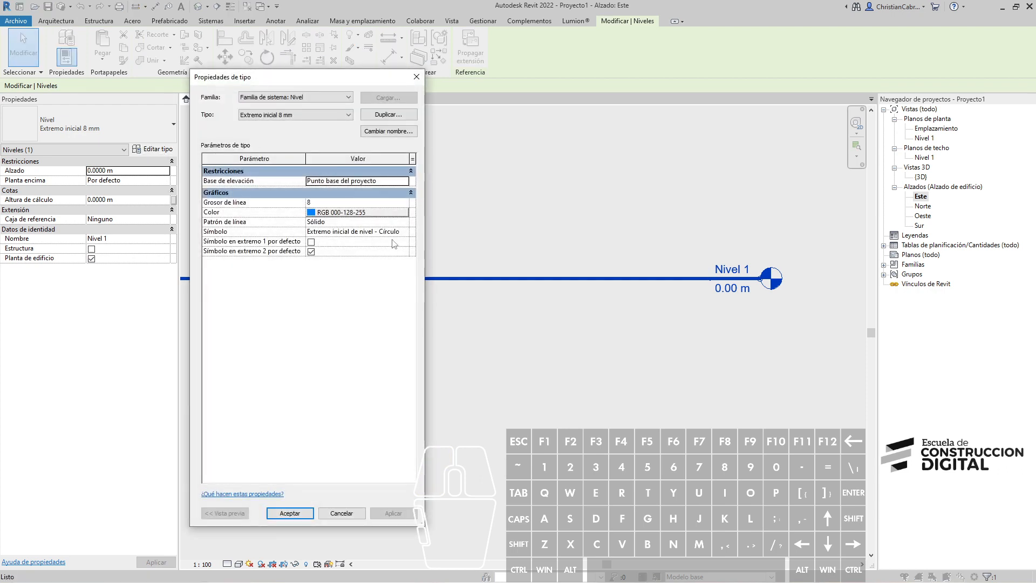
{"action": "left_click", "coordinate": [402, 222]}
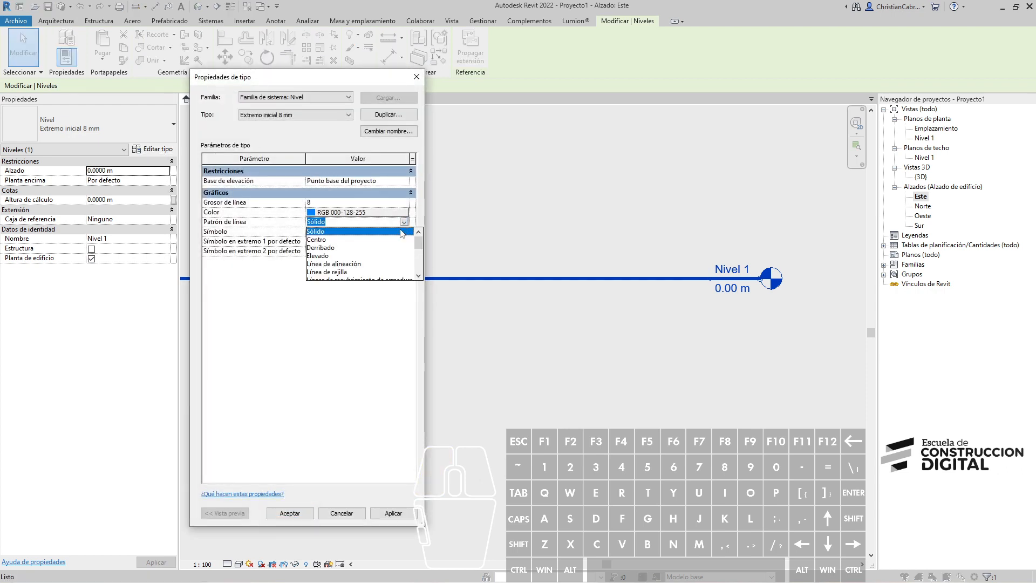
{"action": "left_click", "coordinate": [323, 264]}
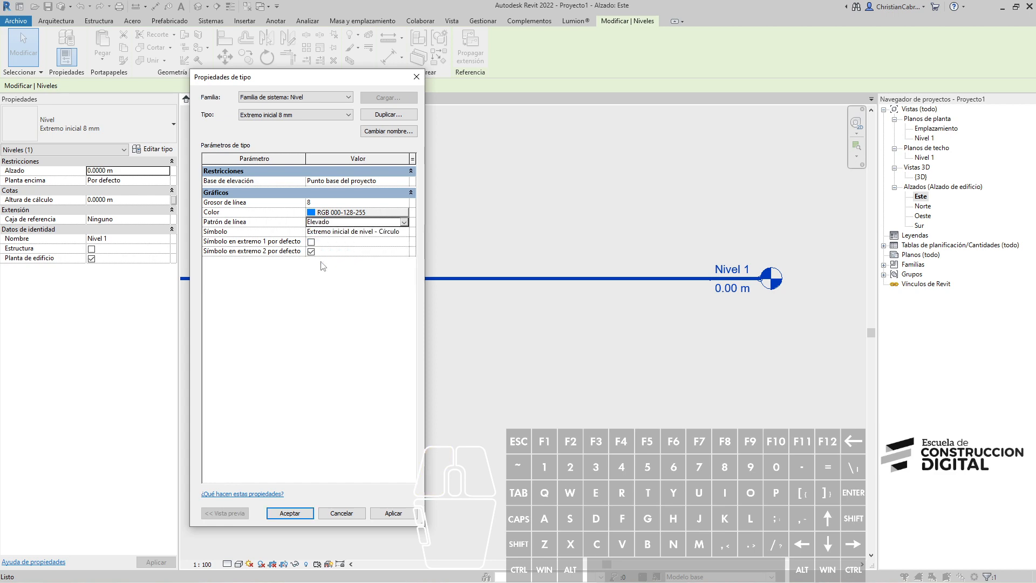
{"action": "left_click", "coordinate": [284, 516]}
{"action": "scroll", "coordinate": [502, 374], "scroll_direction": "down", "scroll_amount": 2}
{"action": "left_click", "coordinate": [440, 398]}
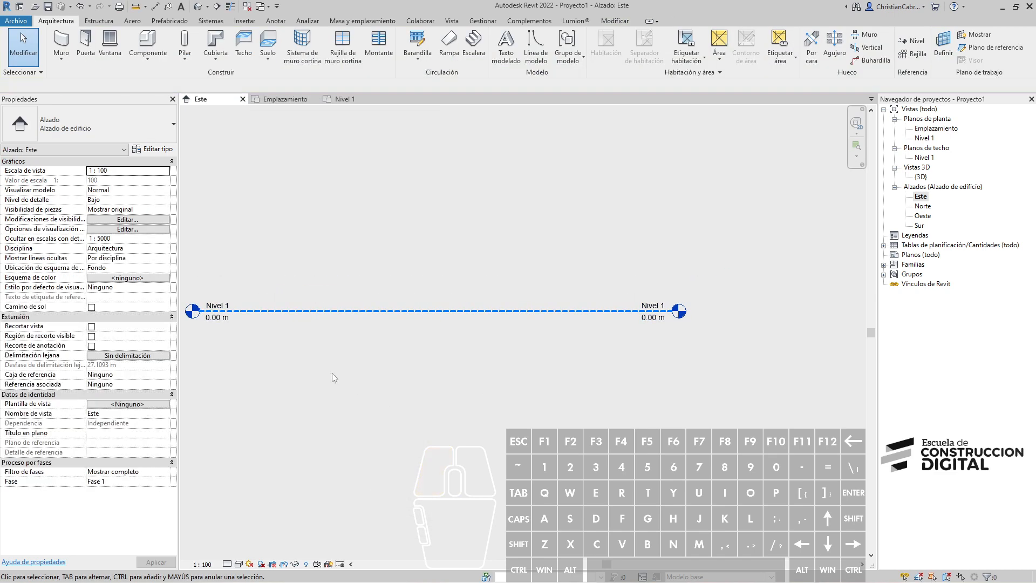
Set the symbol (Símbolo) of the Nivel 1 level's type to Extremo inicial de nivel - Sin burbuja.
{"action": "left_click", "coordinate": [268, 311]}
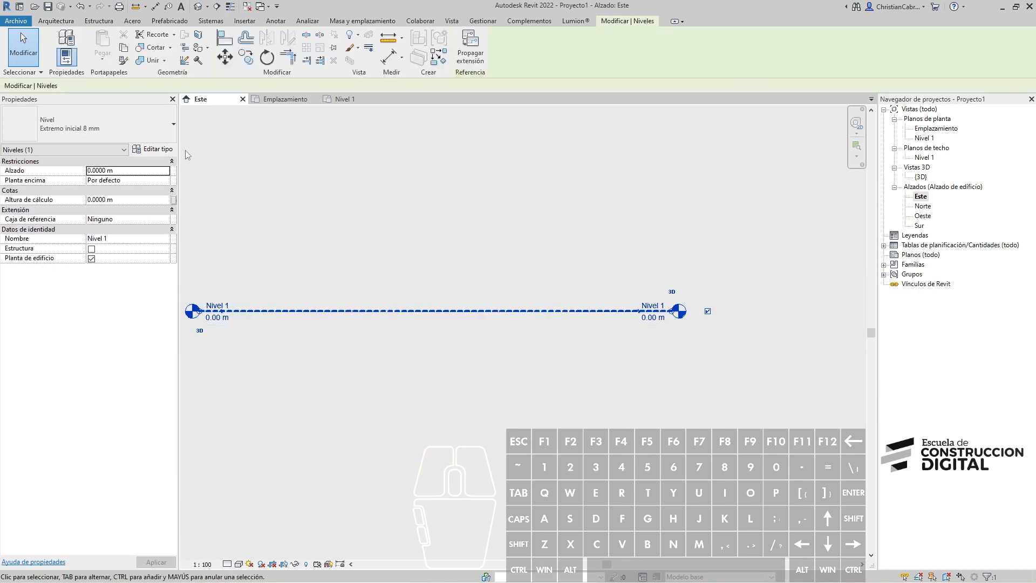
{"action": "left_click", "coordinate": [158, 149]}
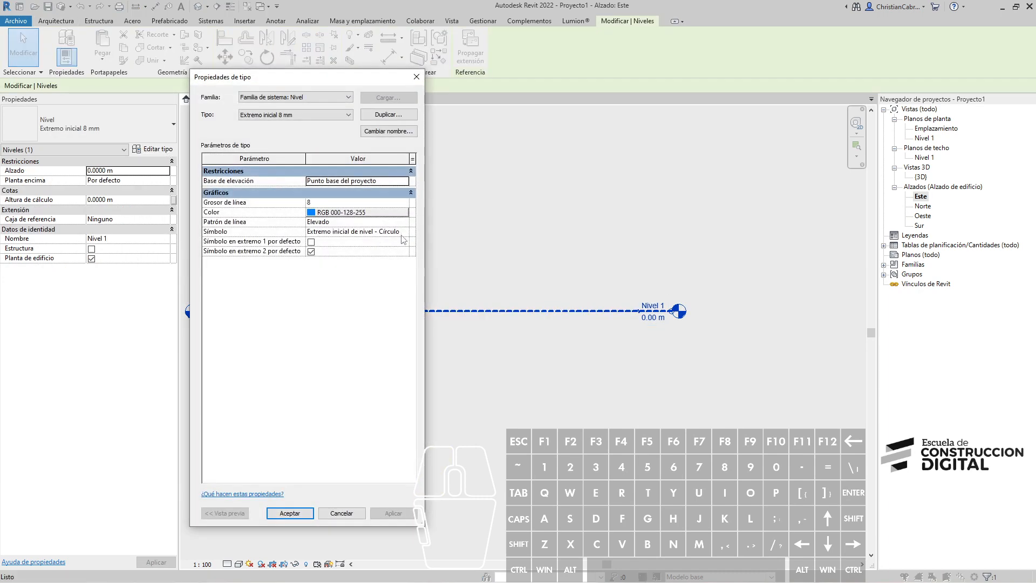
{"action": "left_click", "coordinate": [407, 232]}
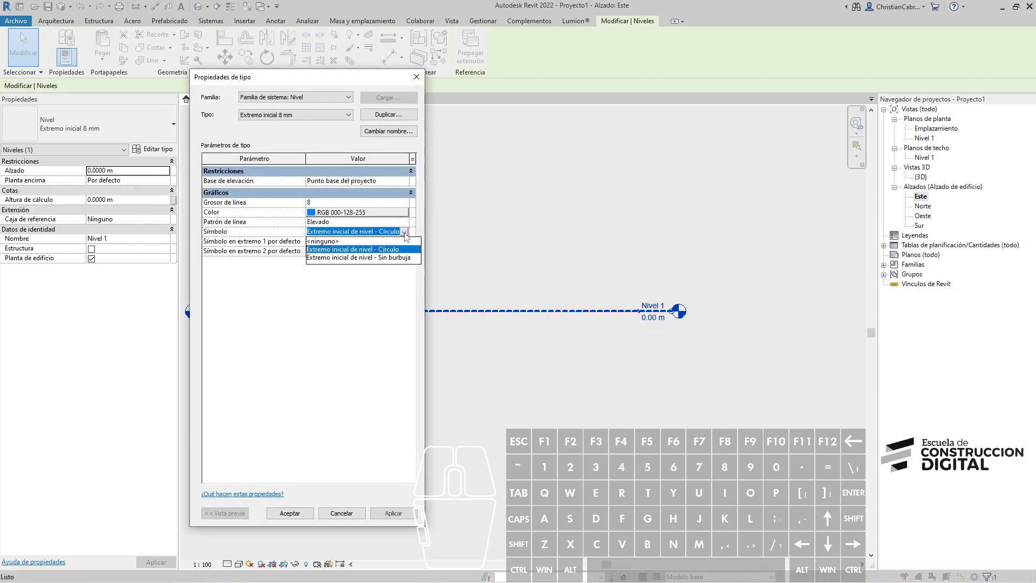
{"action": "left_click", "coordinate": [377, 258]}
{"action": "left_click", "coordinate": [289, 512]}
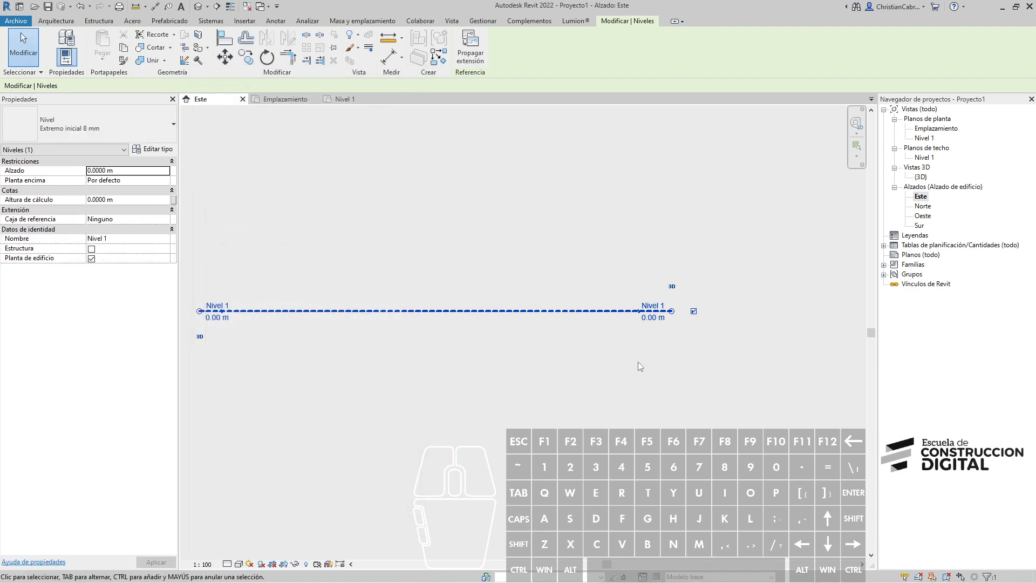
{"action": "middle_click_drag", "start_coordinate": [359, 322], "coordinate": [407, 320]}
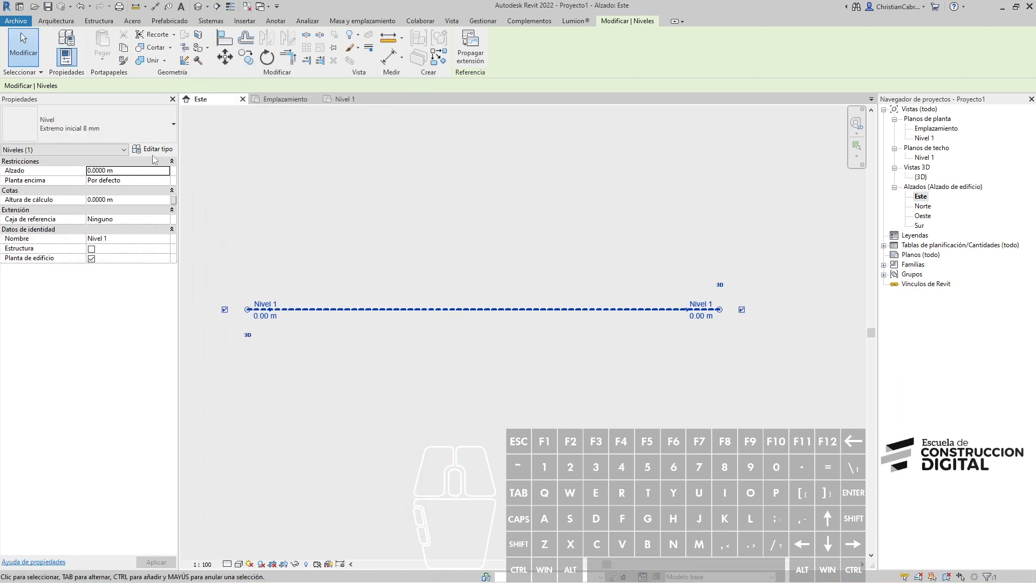
{"action": "scroll", "coordinate": [241, 298], "scroll_direction": "up", "scroll_amount": 3}
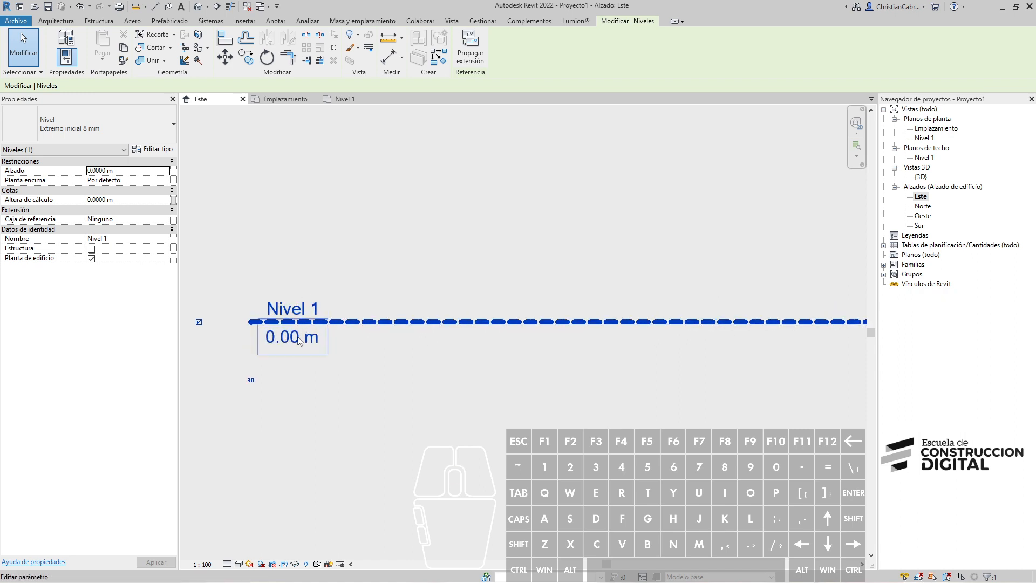
Enable the default symbol at end 1 (Símbolo en extremo 1 por defecto) in the level's type, keeping end 2 enabled, and deselect the level.
{"action": "left_click", "coordinate": [165, 152]}
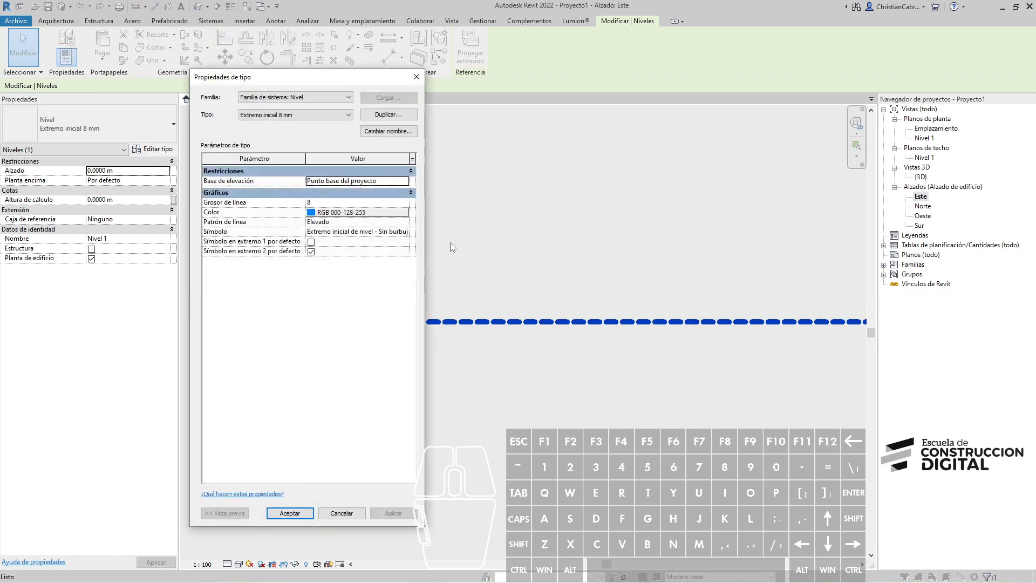
{"action": "left_click", "coordinate": [311, 251]}
{"action": "left_click", "coordinate": [311, 241]}
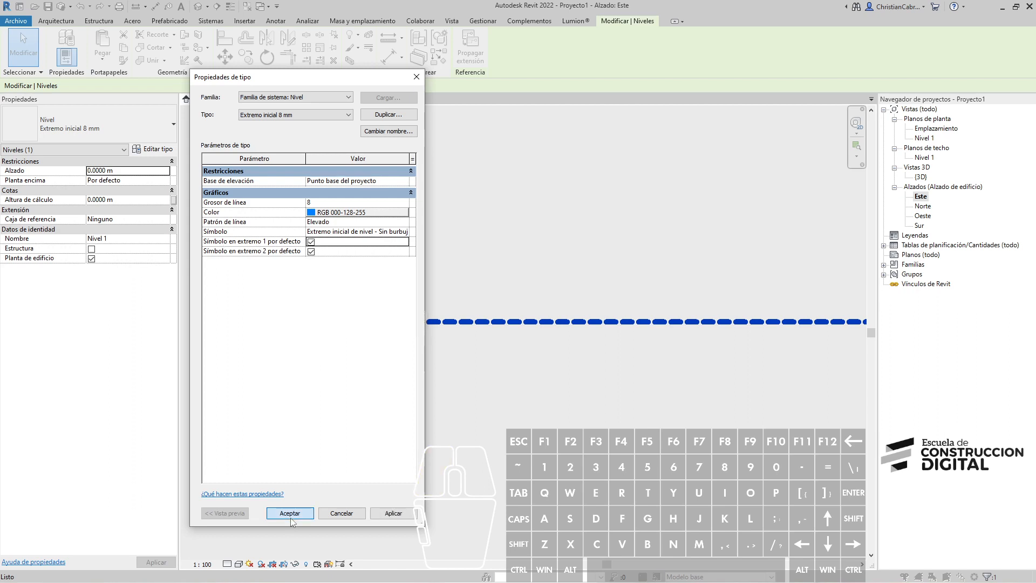
{"action": "left_click", "coordinate": [289, 514]}
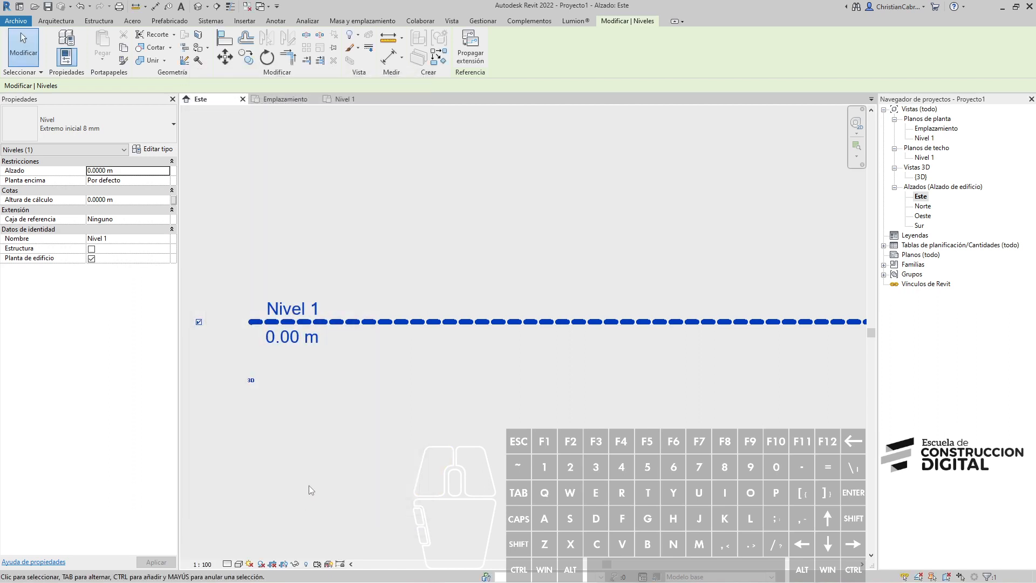
{"action": "left_click", "coordinate": [530, 295]}
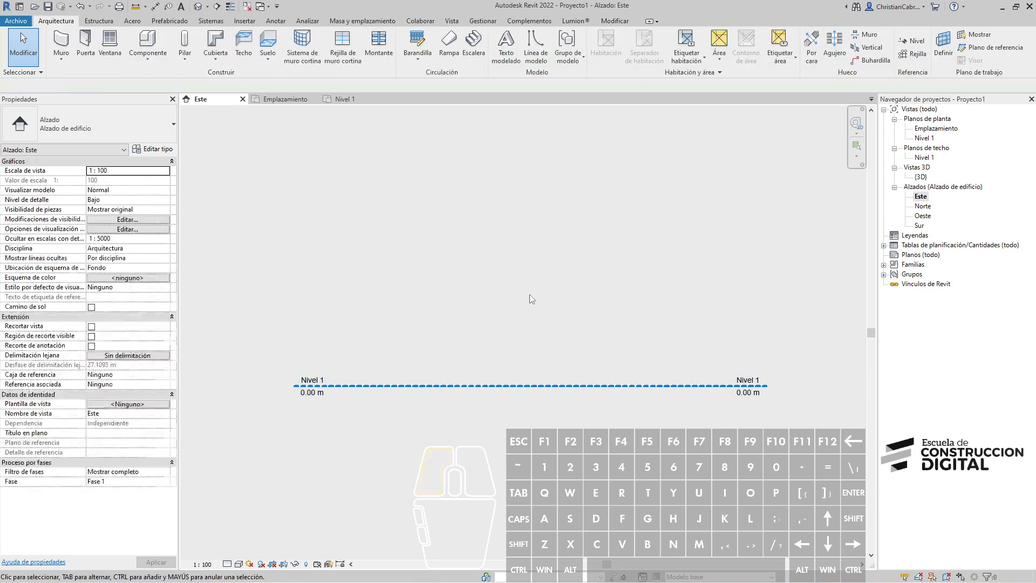
In the Nivel 1 level's type properties, set the line weight (Grosor de línea) to 2 and the colour to black (Negro).
{"action": "left_click", "coordinate": [360, 386]}
{"action": "left_click", "coordinate": [153, 149]}
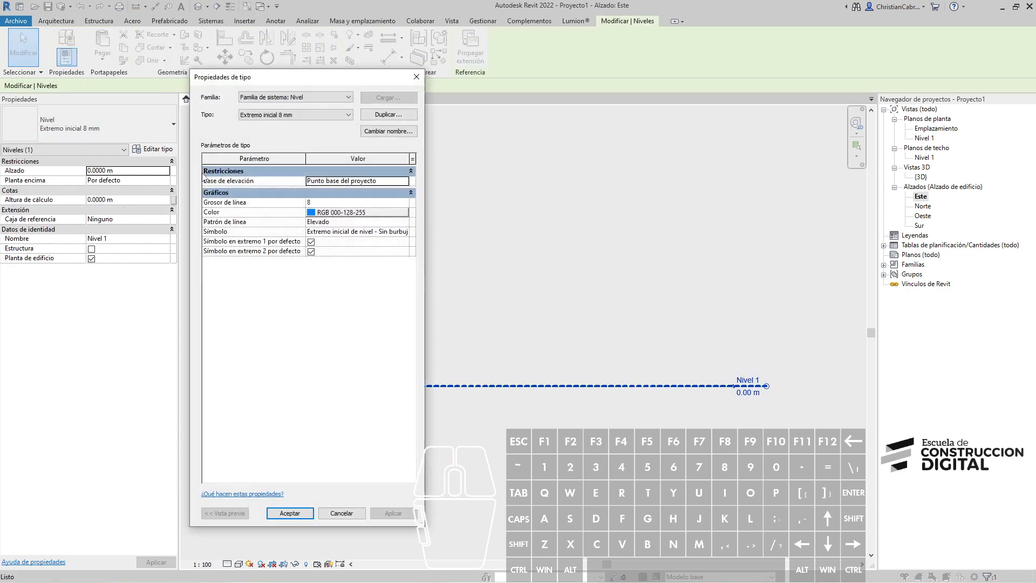
{"action": "left_click", "coordinate": [404, 203]}
{"action": "left_click", "coordinate": [404, 202]}
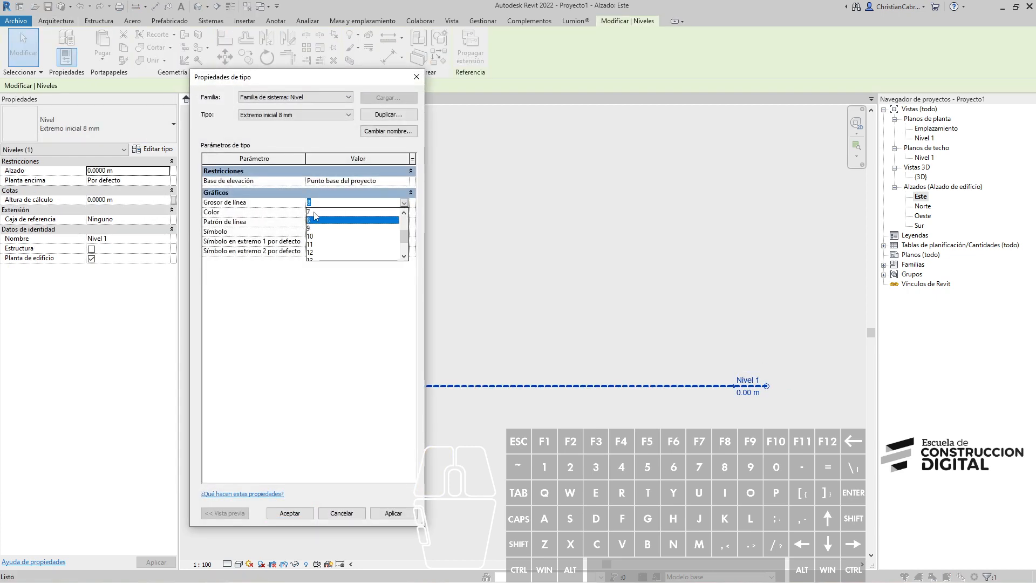
{"action": "left_click", "coordinate": [316, 223]}
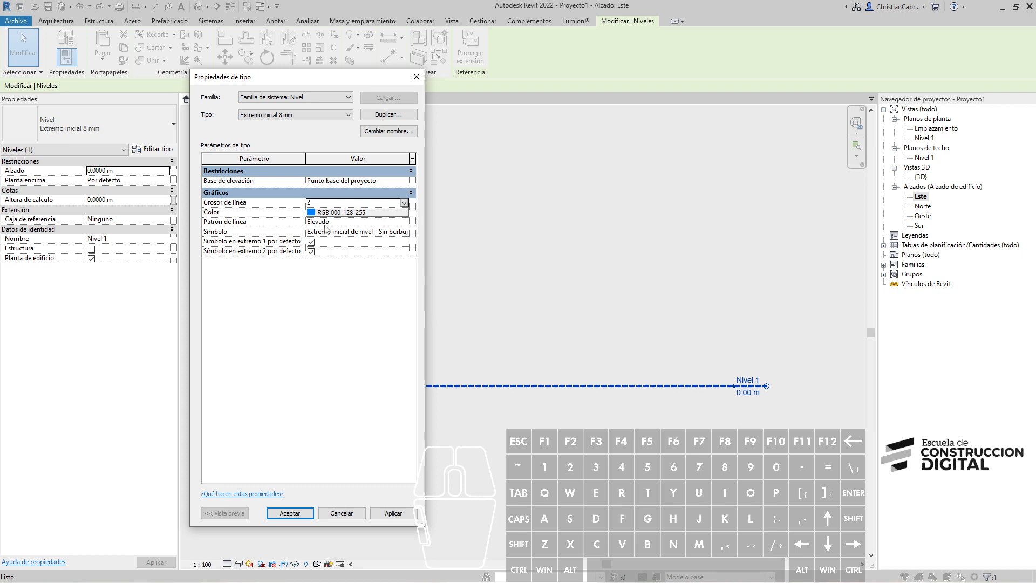
{"action": "left_click", "coordinate": [326, 215]}
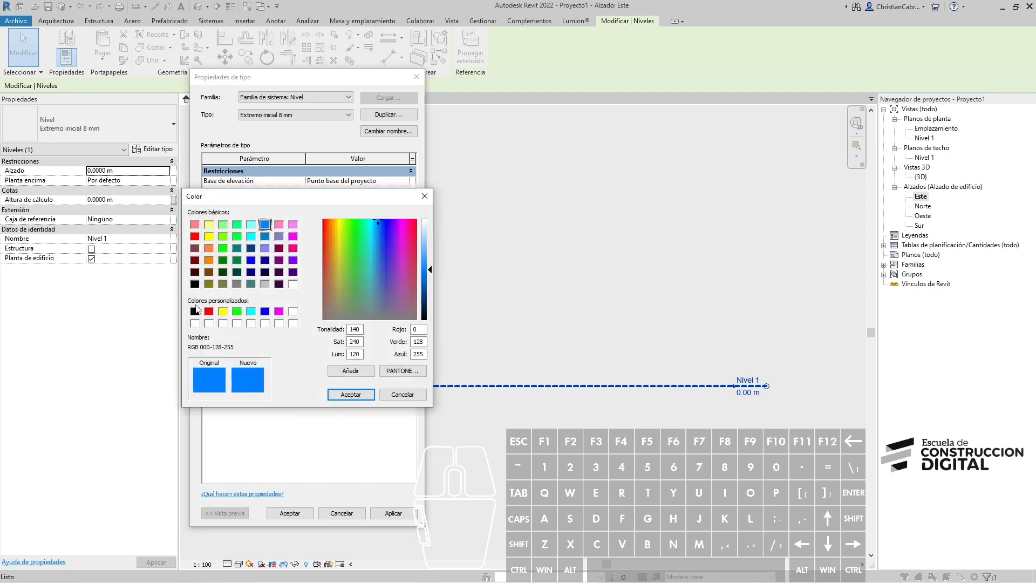
{"action": "left_click", "coordinate": [194, 311]}
{"action": "left_click", "coordinate": [369, 395]}
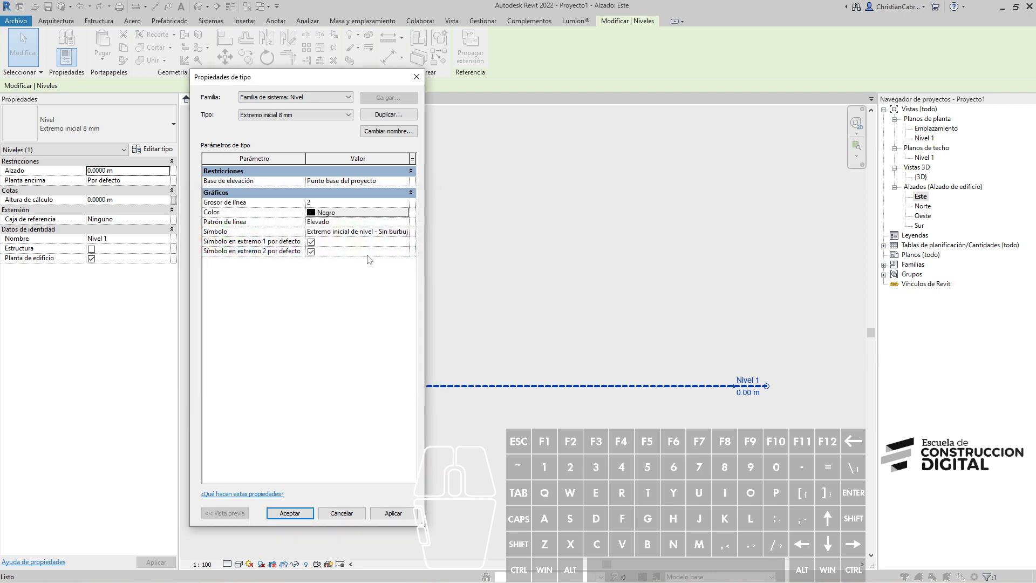
Set the level type's line pattern to Línea de alineación, accept the type changes and deselect the level.
{"action": "left_click", "coordinate": [404, 222]}
{"action": "left_click", "coordinate": [403, 222]}
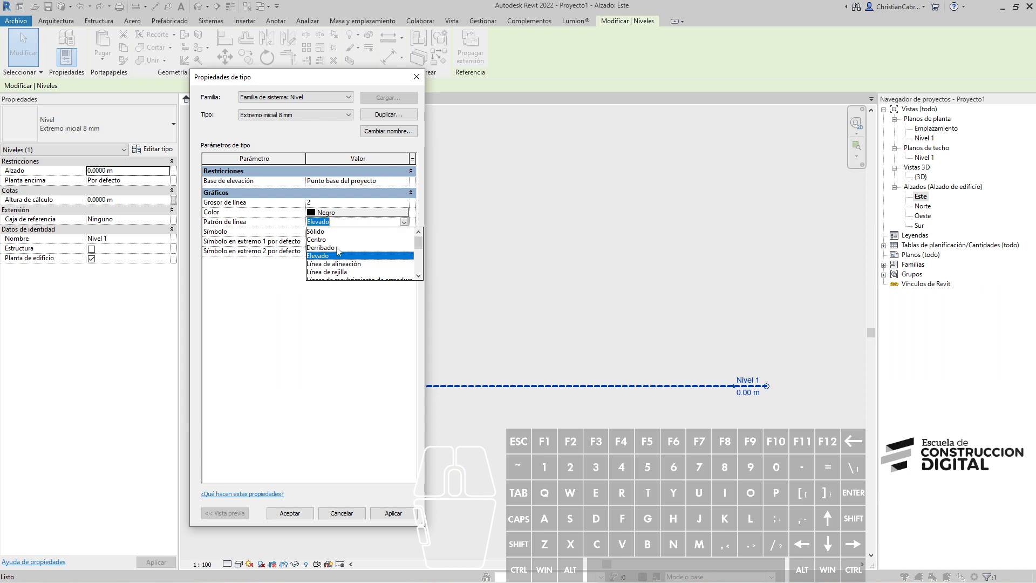
{"action": "left_click_drag", "start_coordinate": [338, 250], "coordinate": [342, 264]}
{"action": "left_click", "coordinate": [290, 513]}
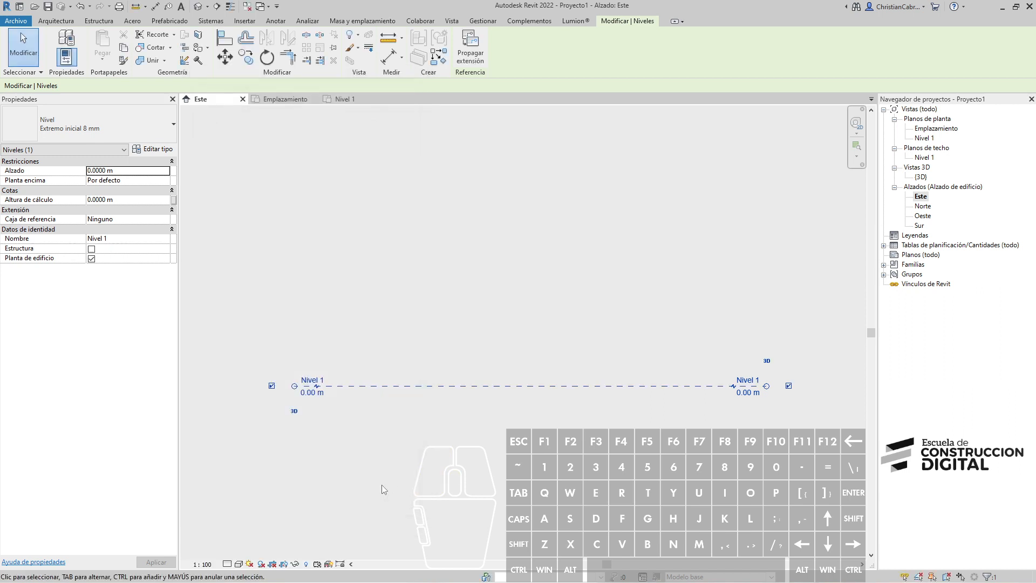
{"action": "left_click", "coordinate": [521, 457]}
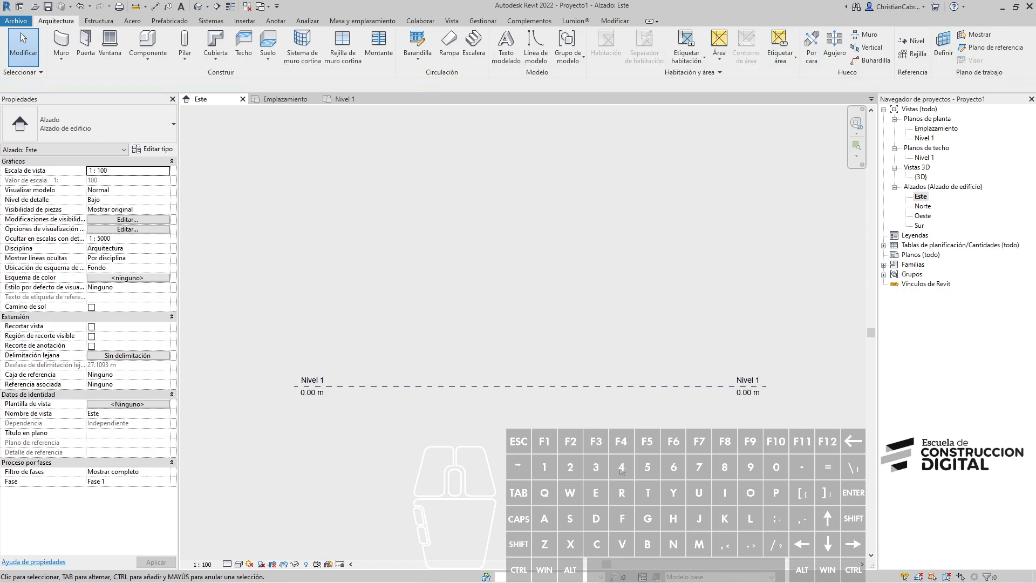
Set the symbol of the Nivel 1 level's type to Extremo inicial de nivel - Círculo and deselect the level.
{"action": "left_click", "coordinate": [147, 150]}
{"action": "key", "text": "Escape"}
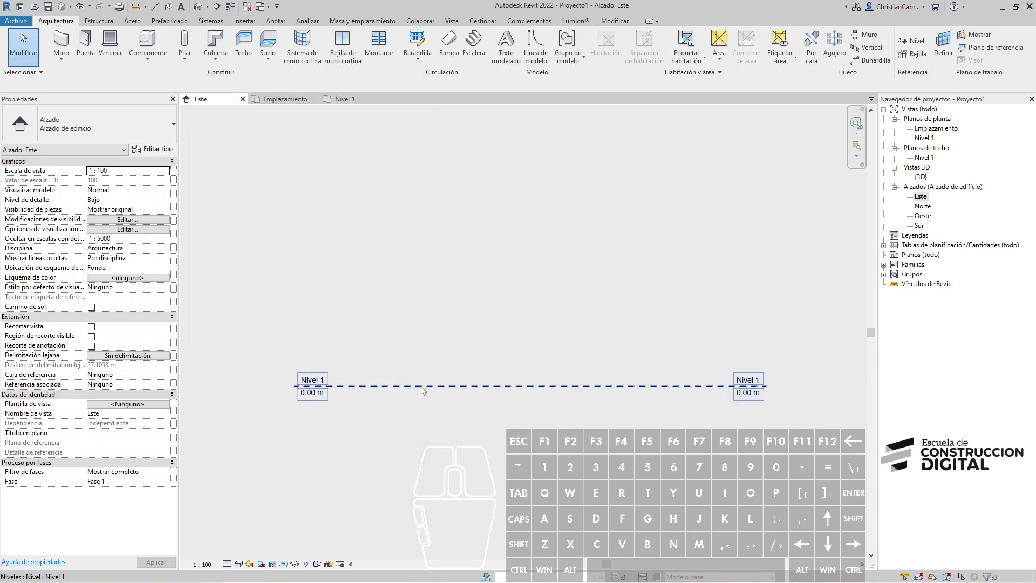
{"action": "left_click", "coordinate": [422, 387]}
{"action": "left_click", "coordinate": [147, 150]}
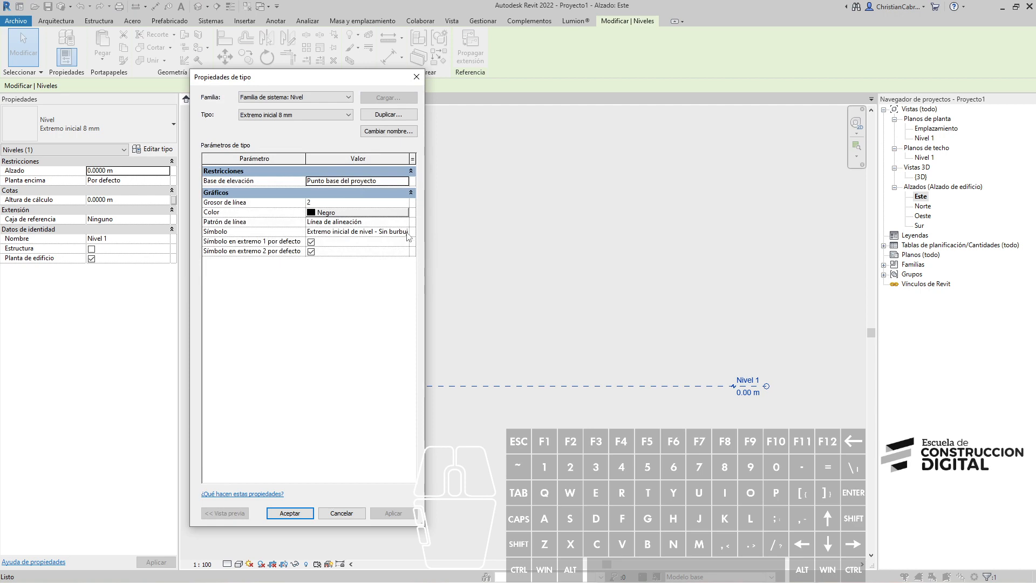
{"action": "left_click", "coordinate": [407, 233]}
{"action": "left_click", "coordinate": [403, 256]}
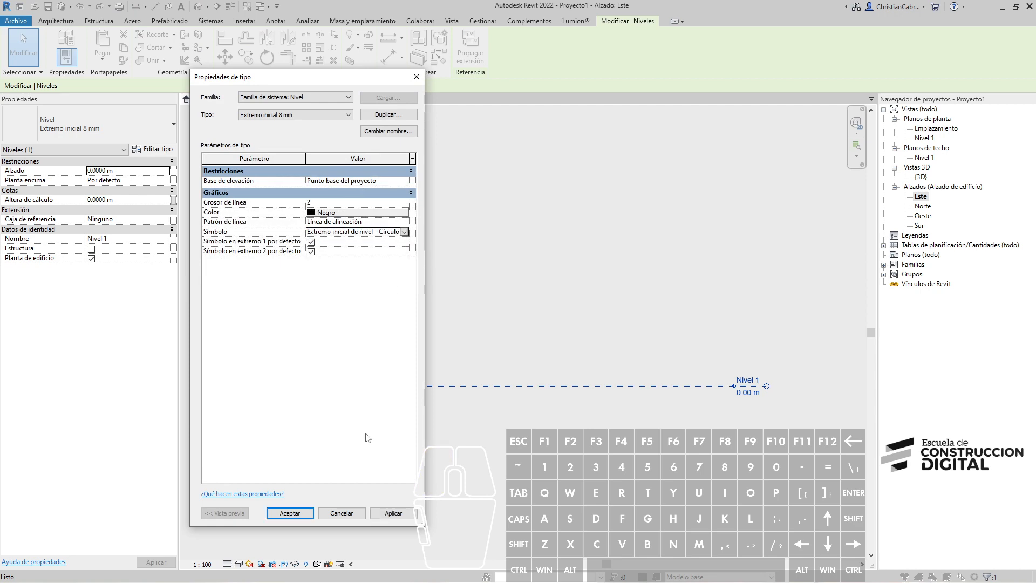
{"action": "left_click", "coordinate": [311, 515]}
{"action": "left_click", "coordinate": [645, 454]}
Draw a new level 4.90 m above Nivel 1, aligned with both ends of the Nivel 1 line.
{"action": "middle_click_drag", "start_coordinate": [645, 455], "coordinate": [525, 437]}
{"action": "middle_click_drag", "start_coordinate": [514, 303], "coordinate": [580, 303]}
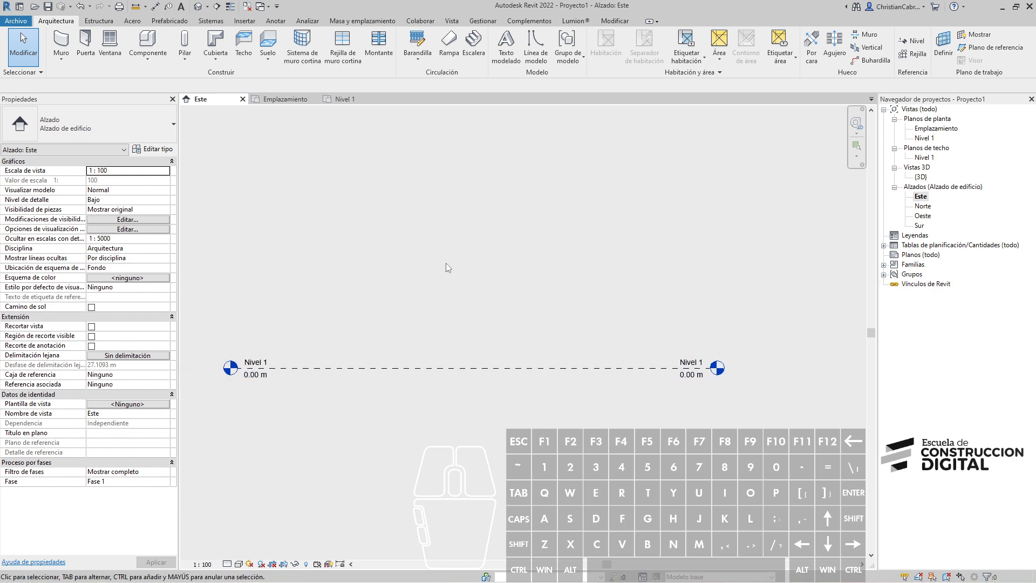
{"action": "key", "text": "l"}
{"action": "key", "text": "l"}
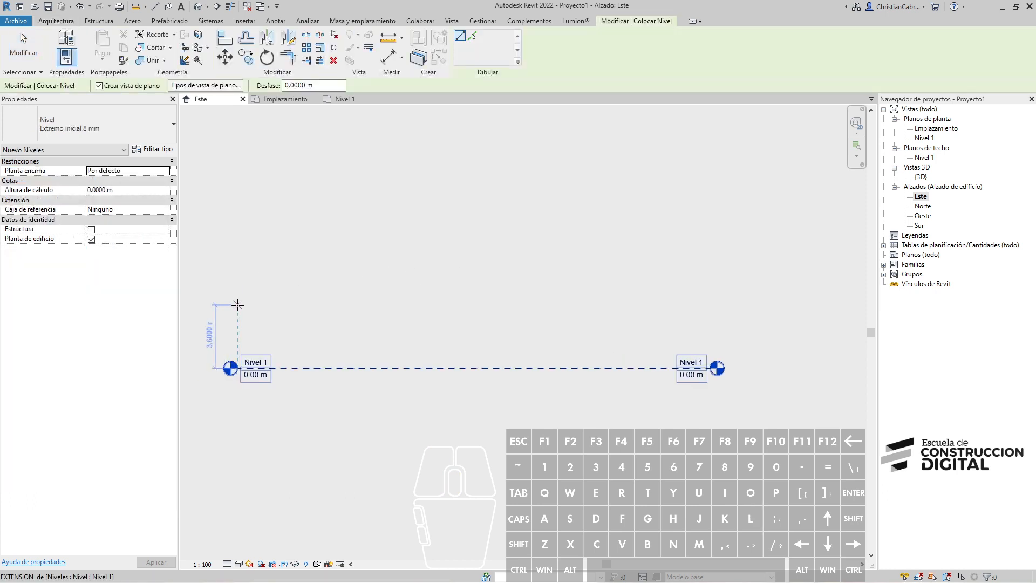
{"action": "left_click", "coordinate": [231, 305]}
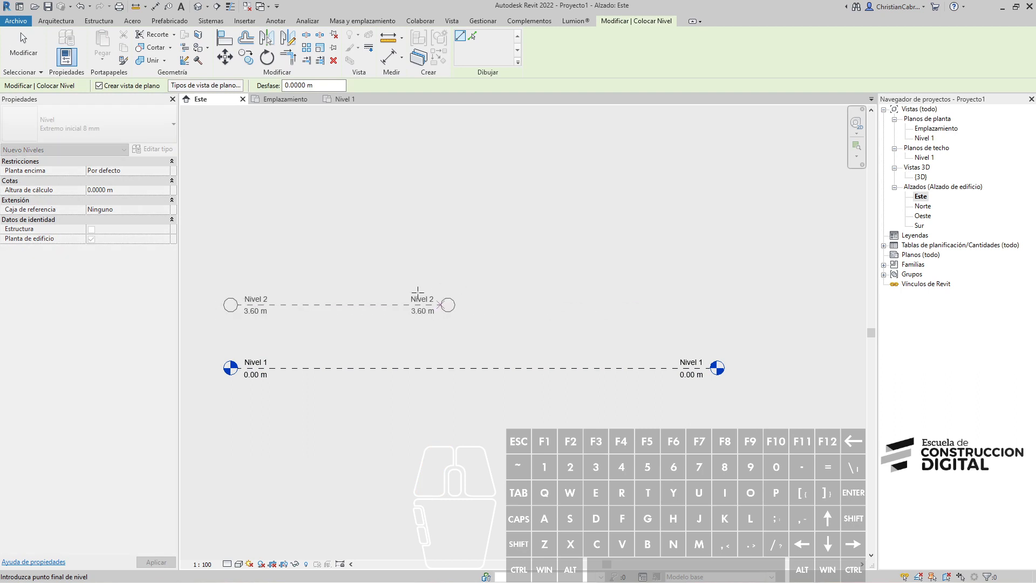
{"action": "key", "text": "Escape"}
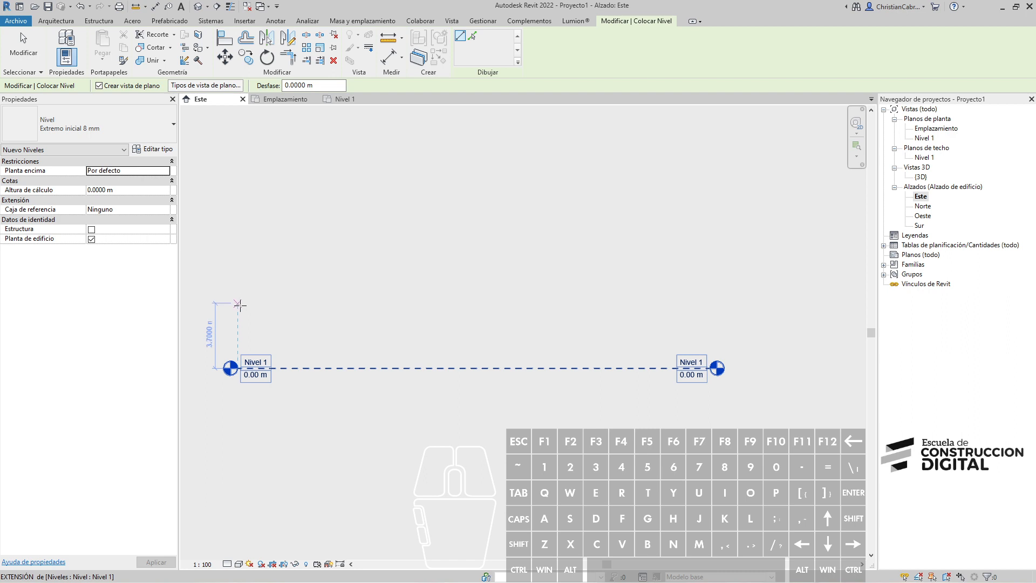
{"action": "scroll", "coordinate": [238, 308], "scroll_direction": "up", "scroll_amount": 2}
{"action": "middle_click_drag", "start_coordinate": [253, 303], "coordinate": [304, 318]}
{"action": "scroll", "coordinate": [293, 310], "scroll_direction": "up", "scroll_amount": 1}
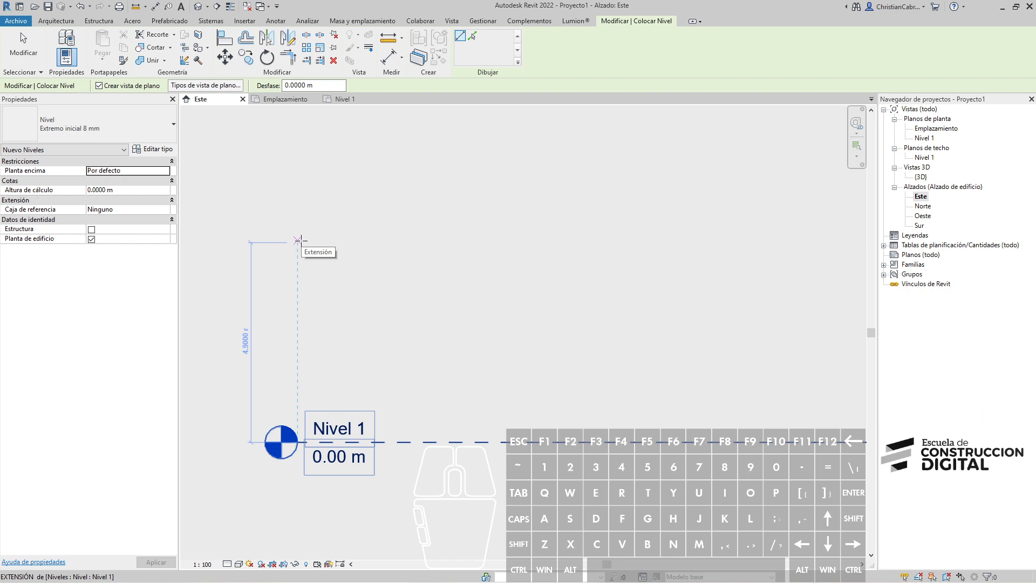
{"action": "left_click", "coordinate": [301, 240]}
{"action": "scroll", "coordinate": [493, 239], "scroll_direction": "down", "scroll_amount": 1}
{"action": "scroll", "coordinate": [493, 239], "scroll_direction": "down", "scroll_amount": 1}
{"action": "middle_click_drag", "start_coordinate": [634, 242], "coordinate": [270, 283]}
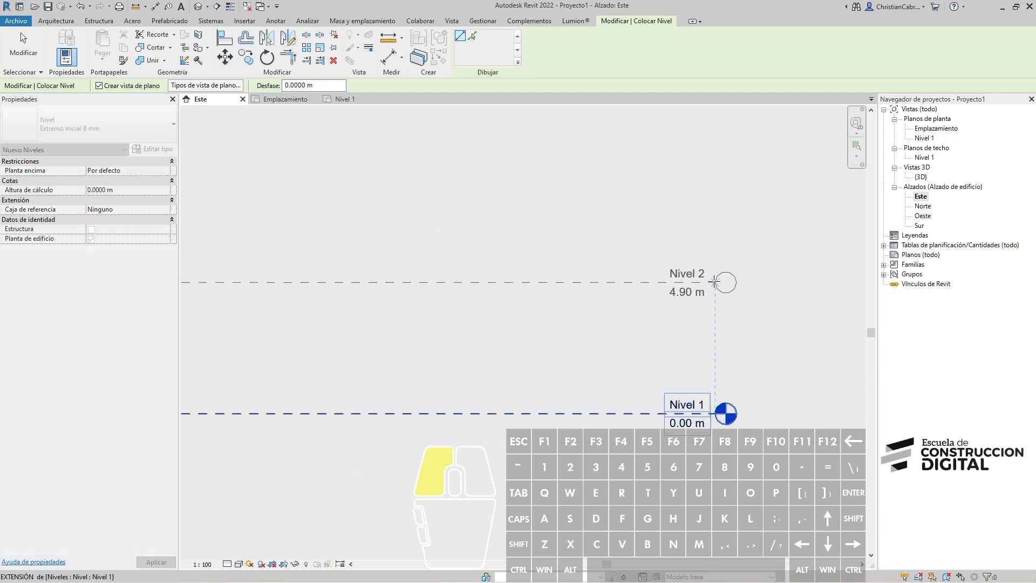
{"action": "left_click", "coordinate": [715, 282]}
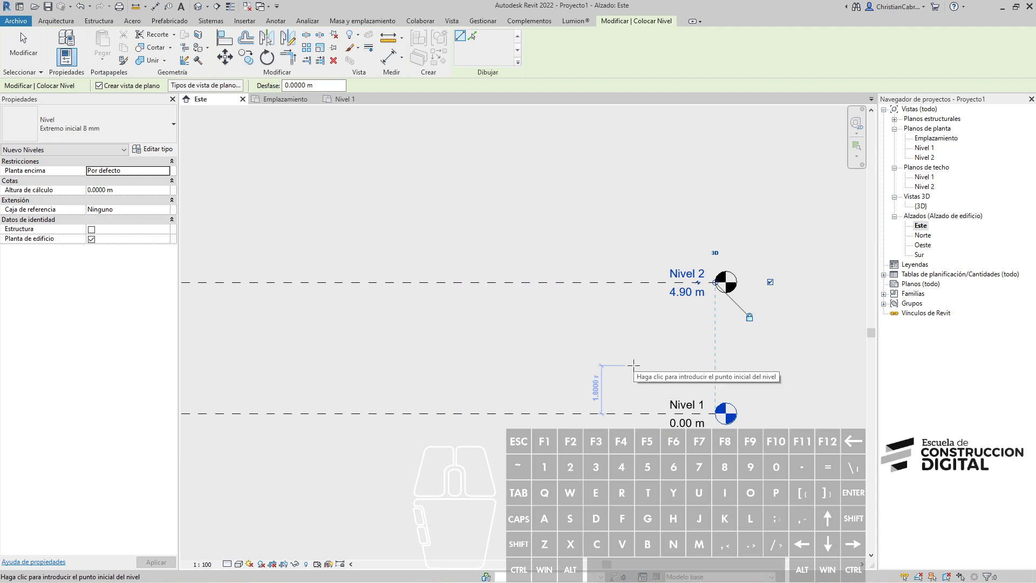
{"action": "key", "text": "Escape"}
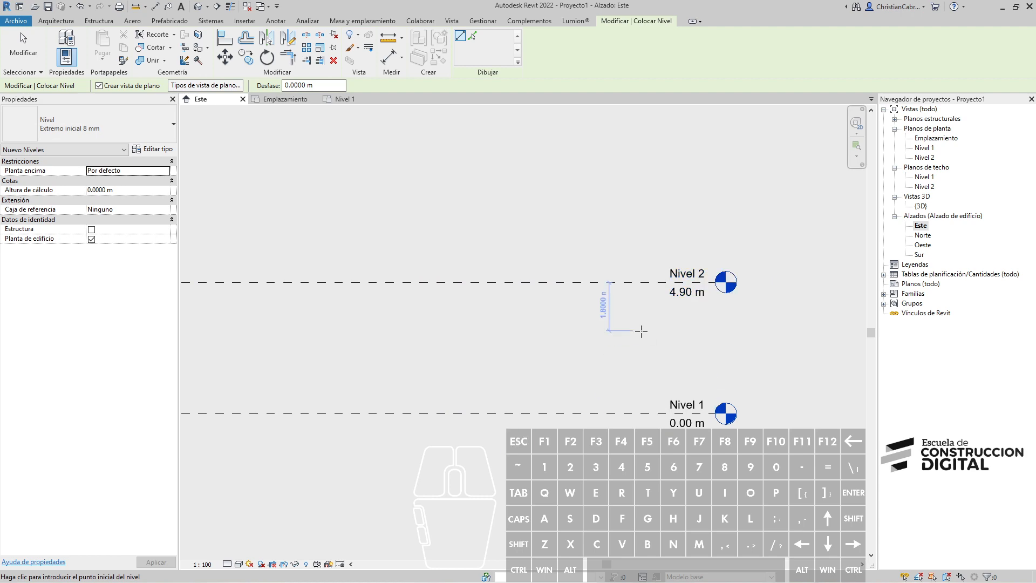
Leave the level placement, set the elevation of Nivel 2 to 4.5 m and deselect the level.
{"action": "key", "text": "Escape"}
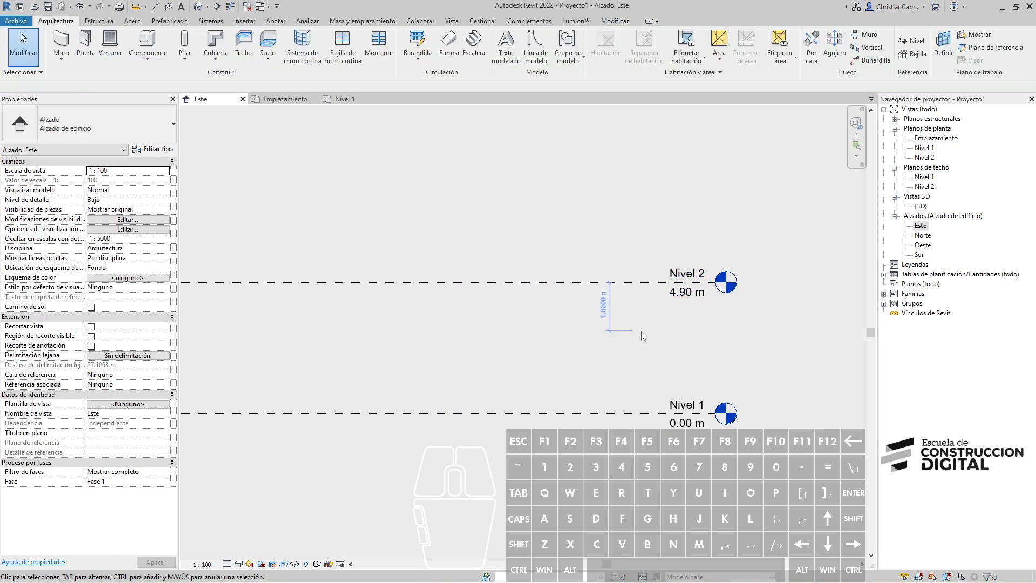
{"action": "left_click", "coordinate": [636, 286]}
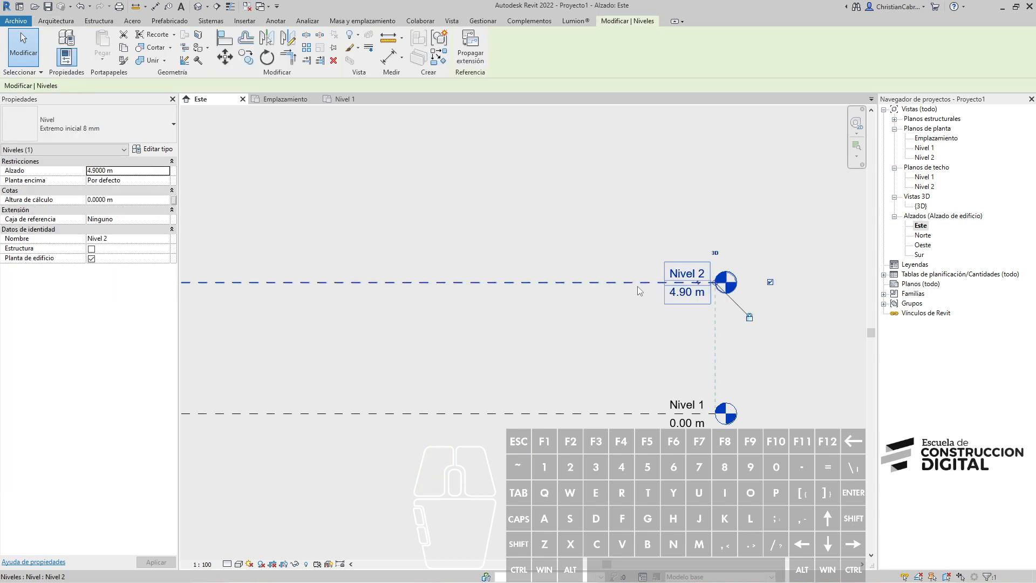
{"action": "left_click", "coordinate": [675, 293]}
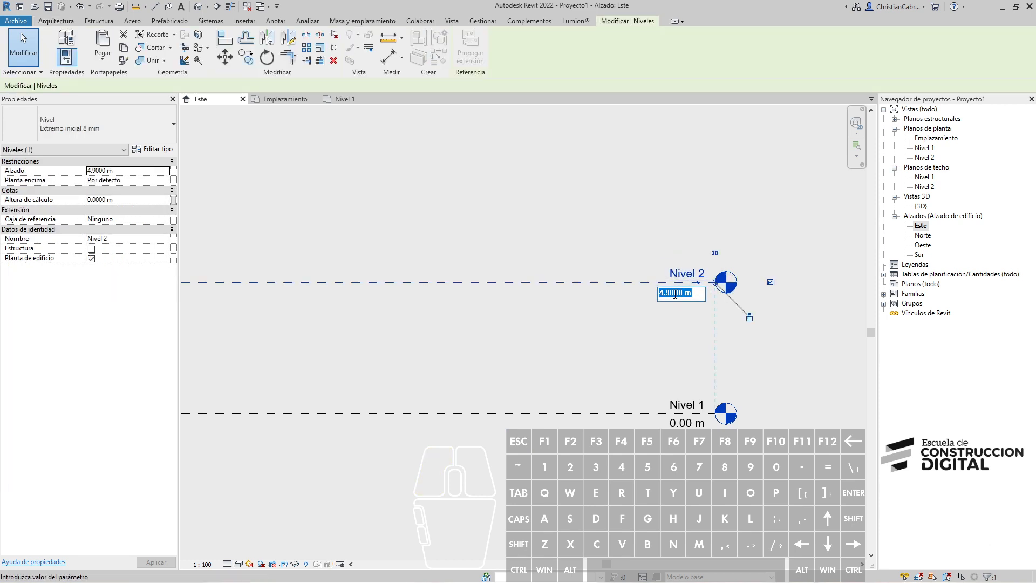
{"action": "type", "text": "4.5"}
{"action": "key", "text": "Return"}
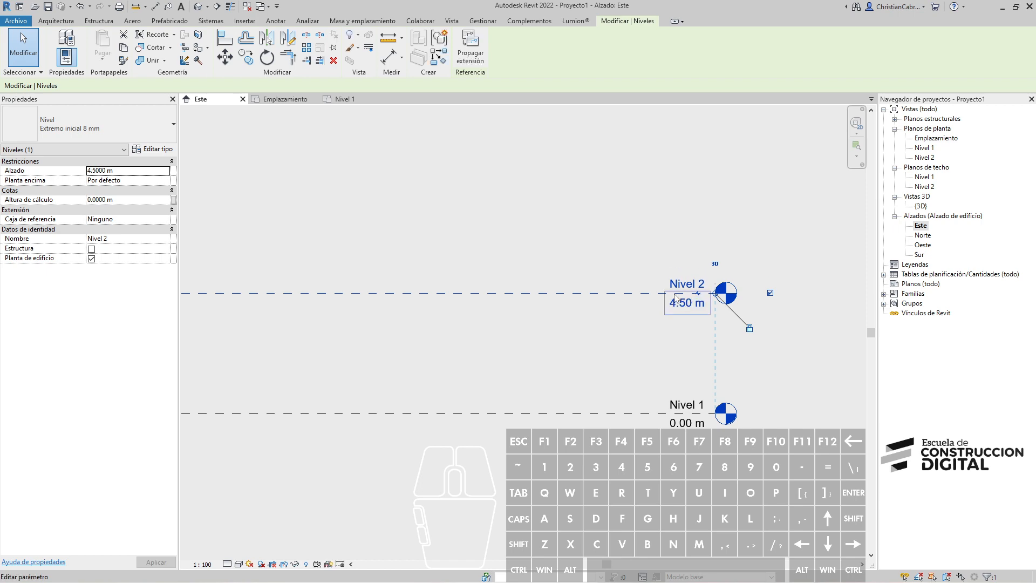
{"action": "scroll", "coordinate": [559, 236], "scroll_direction": "down", "scroll_amount": 3}
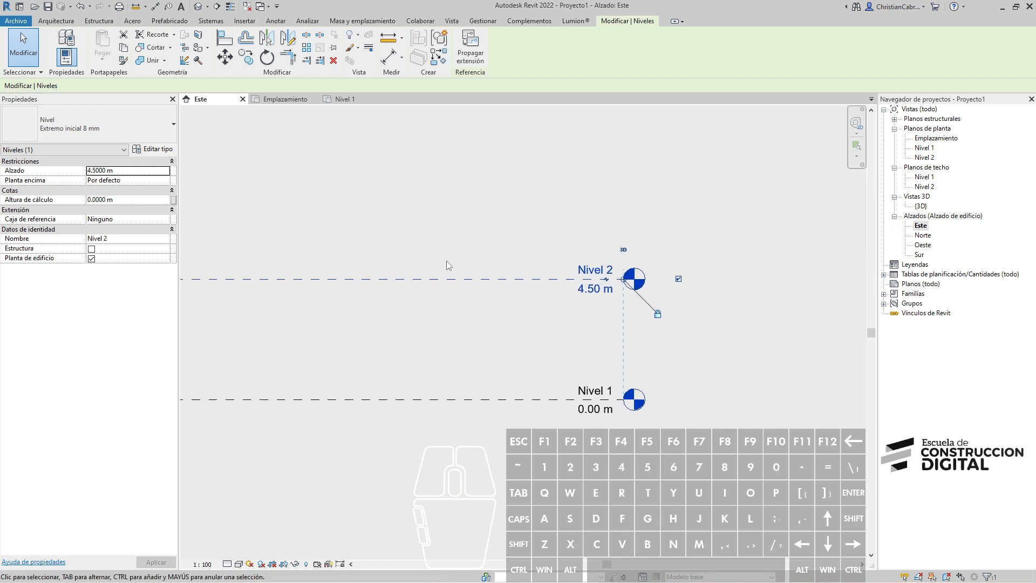
{"action": "middle_click_drag", "start_coordinate": [433, 350], "coordinate": [467, 346]}
{"action": "middle_click_drag", "start_coordinate": [337, 345], "coordinate": [538, 329]}
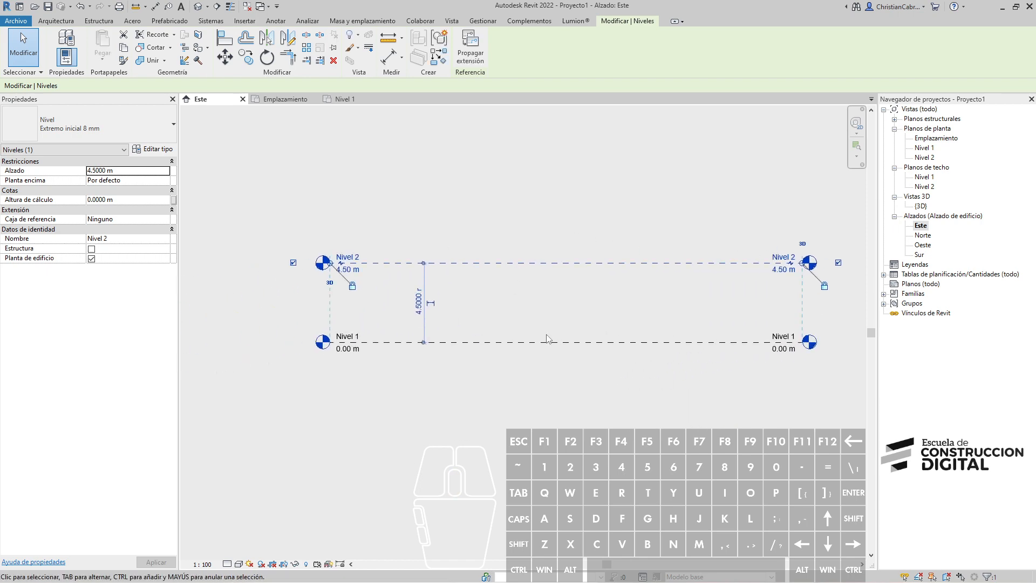
{"action": "left_click", "coordinate": [472, 410]}
{"action": "middle_click_drag", "start_coordinate": [506, 404], "coordinate": [435, 412]}
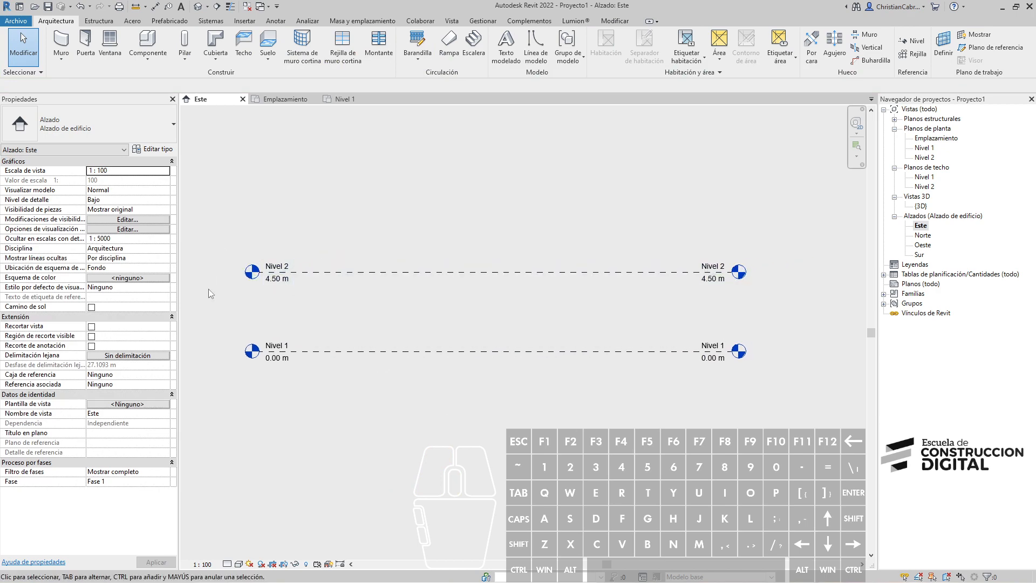
Draw a level about 4.20 m below Nivel 1, shorter than the upper levels at both ends.
{"action": "key", "text": "l"}
{"action": "key", "text": "l"}
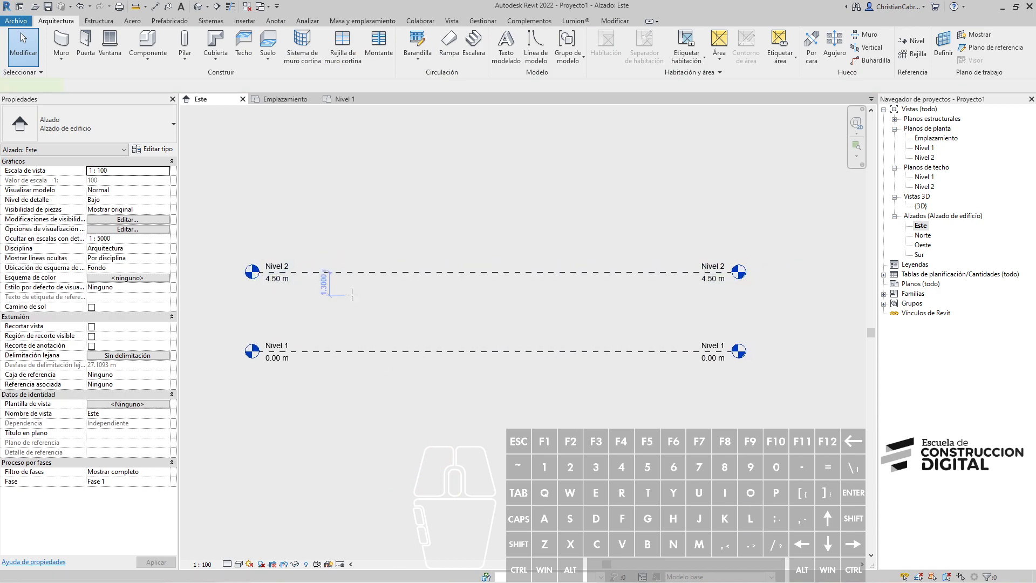
{"action": "left_click", "coordinate": [355, 425]}
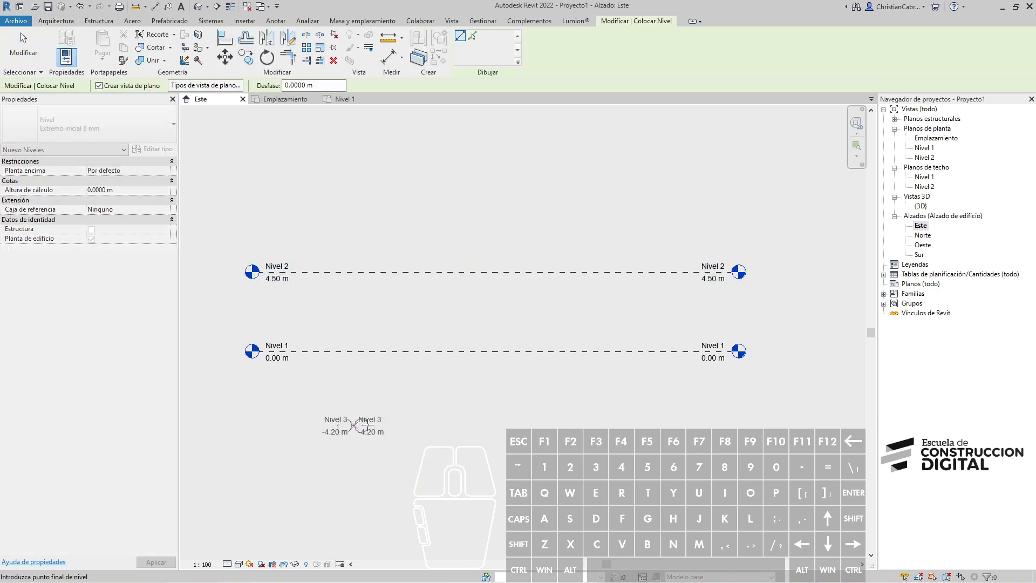
{"action": "left_click", "coordinate": [669, 425]}
{"action": "scroll", "coordinate": [648, 479], "scroll_direction": "up", "scroll_amount": 2}
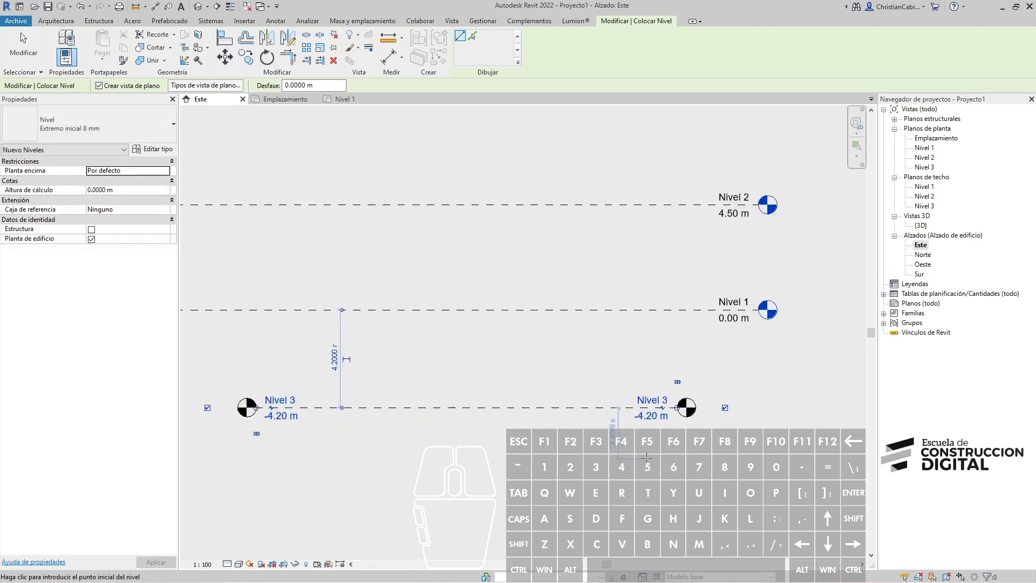
Rename the lowest level as NFC and rename its corresponding views too.
{"action": "key", "text": "Escape"}
{"action": "double_click", "coordinate": [645, 399]}
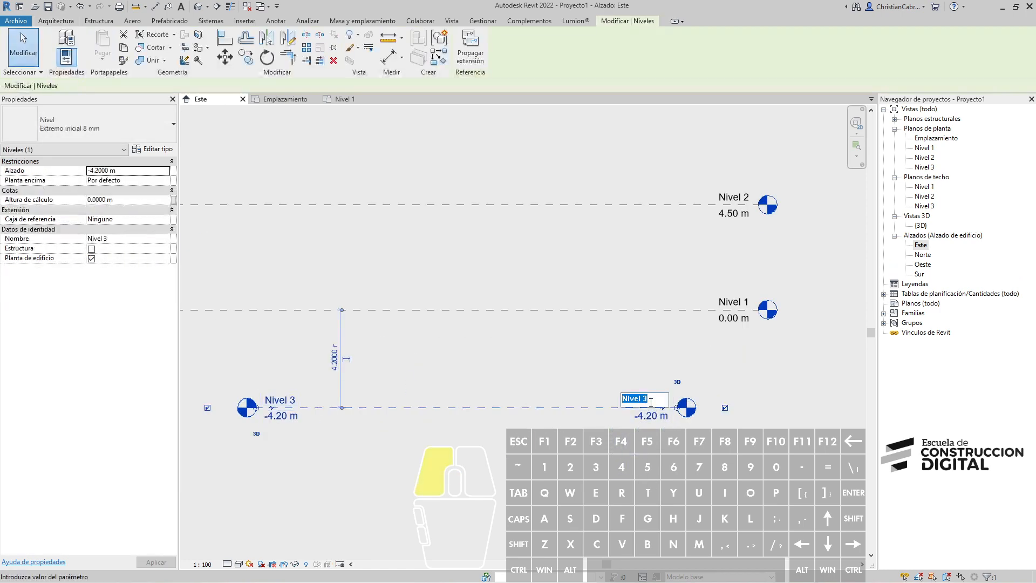
{"action": "type", "text": "NFC"}
{"action": "key", "text": "Return"}
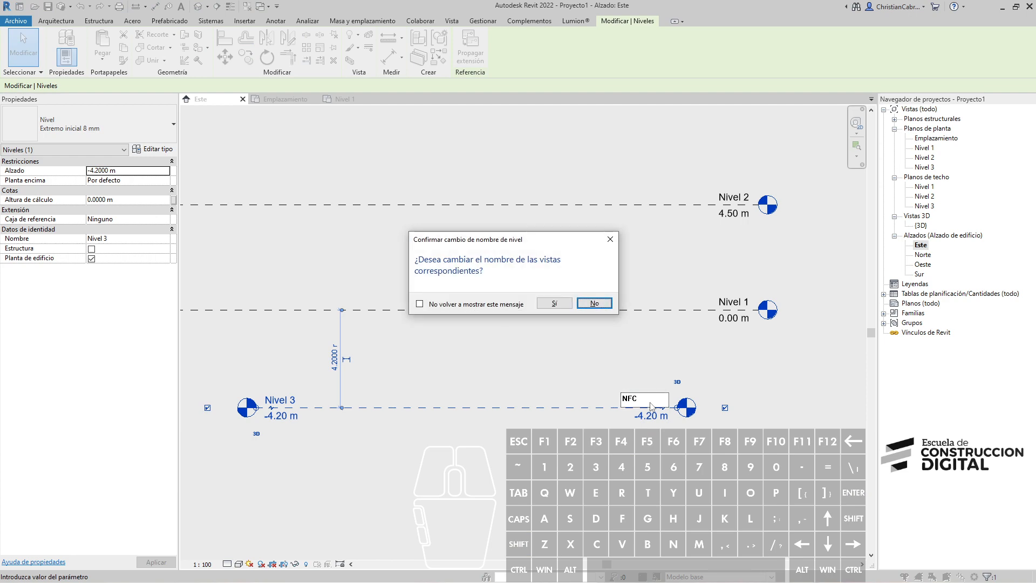
{"action": "left_click", "coordinate": [554, 303]}
Set the elevation of the NFC level to -1.5 m and deselect it.
{"action": "double_click", "coordinate": [652, 415]}
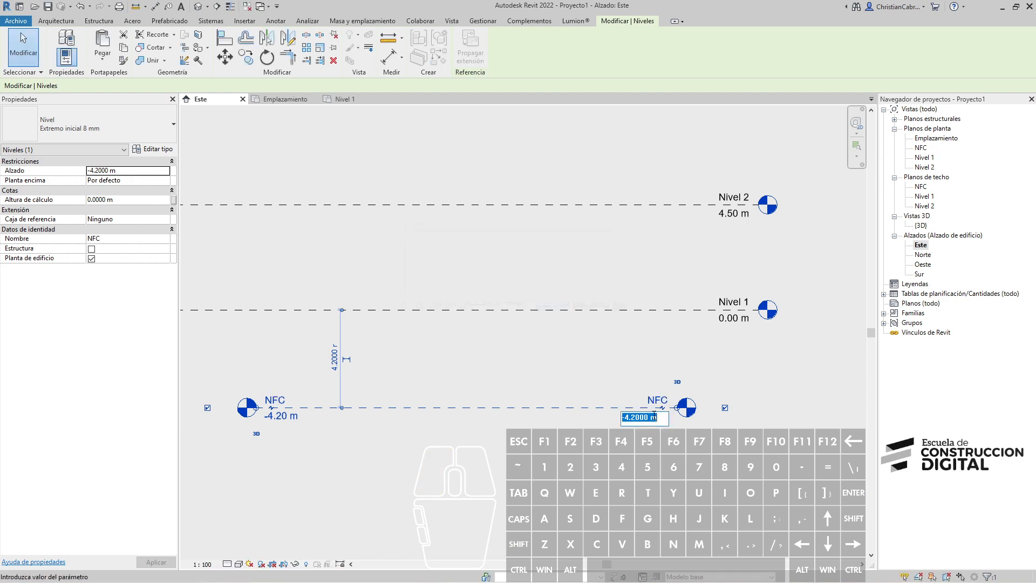
{"action": "type", "text": "-1.5"}
{"action": "key", "text": "Return"}
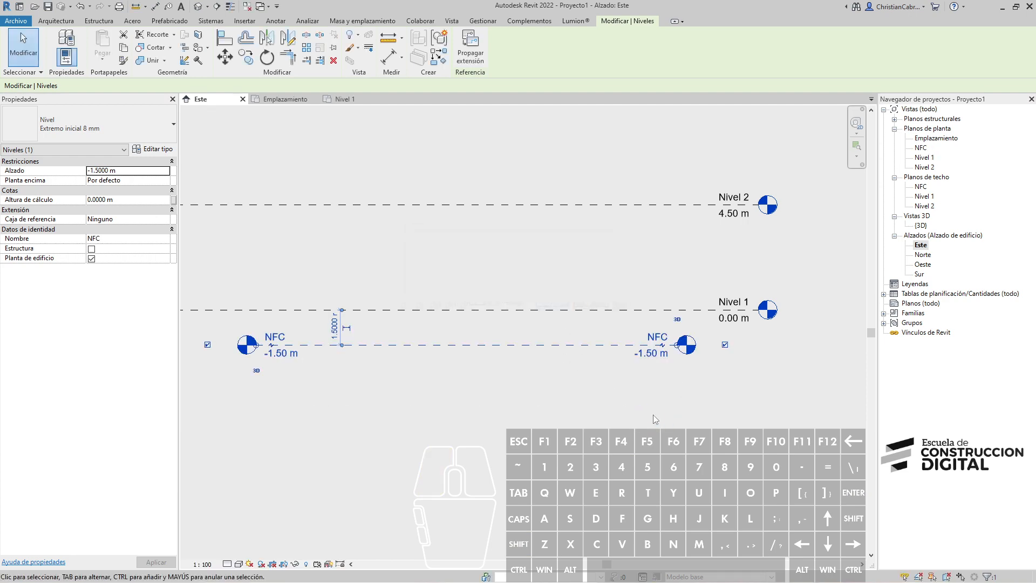
{"action": "left_click", "coordinate": [647, 412]}
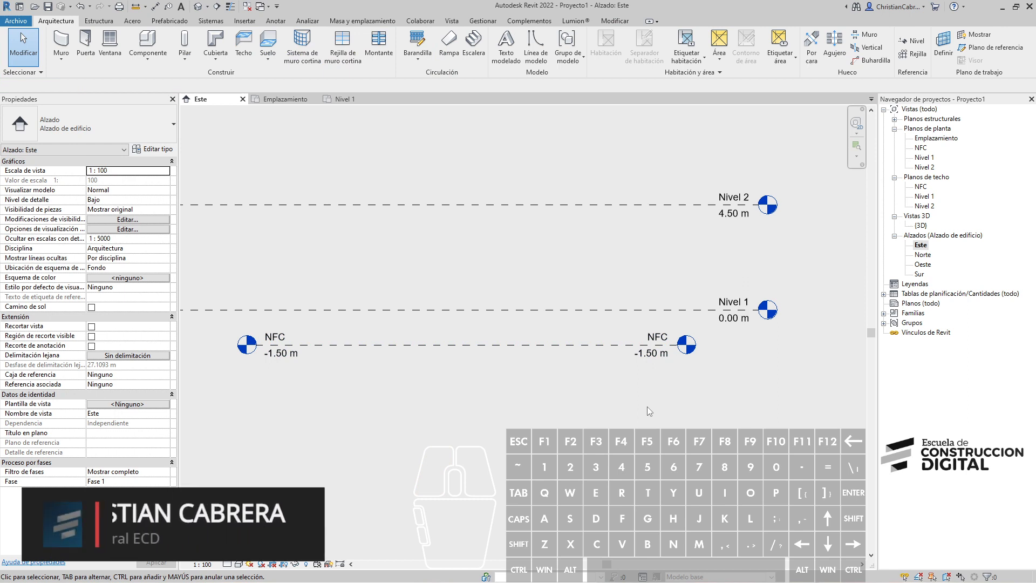
Draw a level about 5.90 m above Nivel 2, aligned with its left end and stopping short of its right end.
{"action": "scroll", "coordinate": [642, 392], "scroll_direction": "down", "scroll_amount": 1}
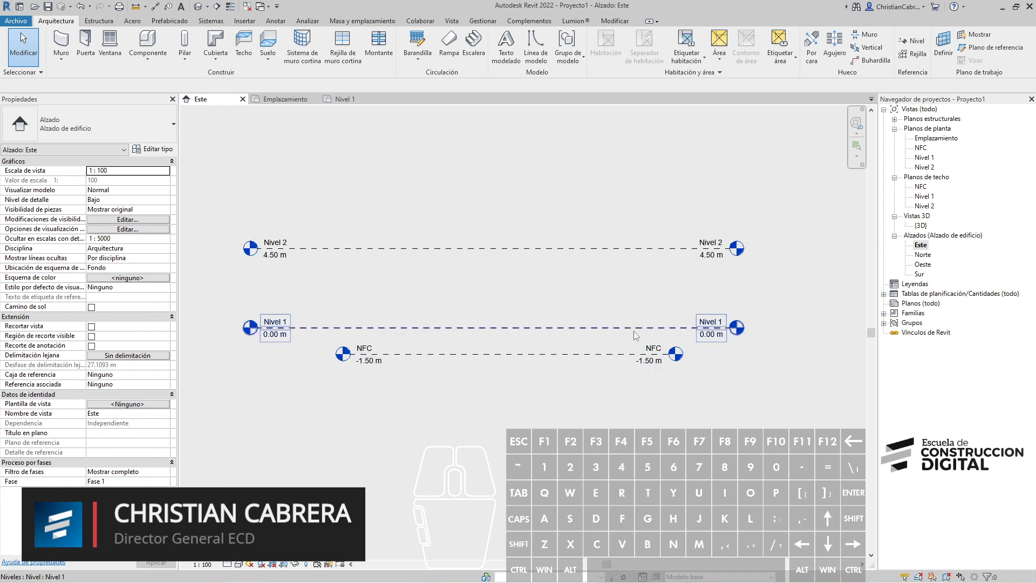
{"action": "left_click", "coordinate": [429, 328]}
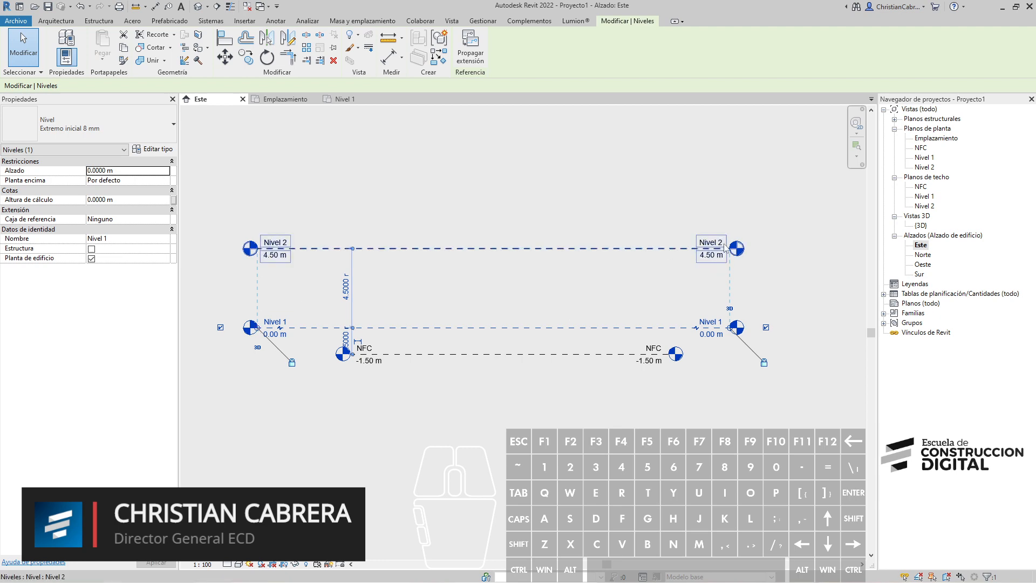
{"action": "left_click", "coordinate": [386, 168]}
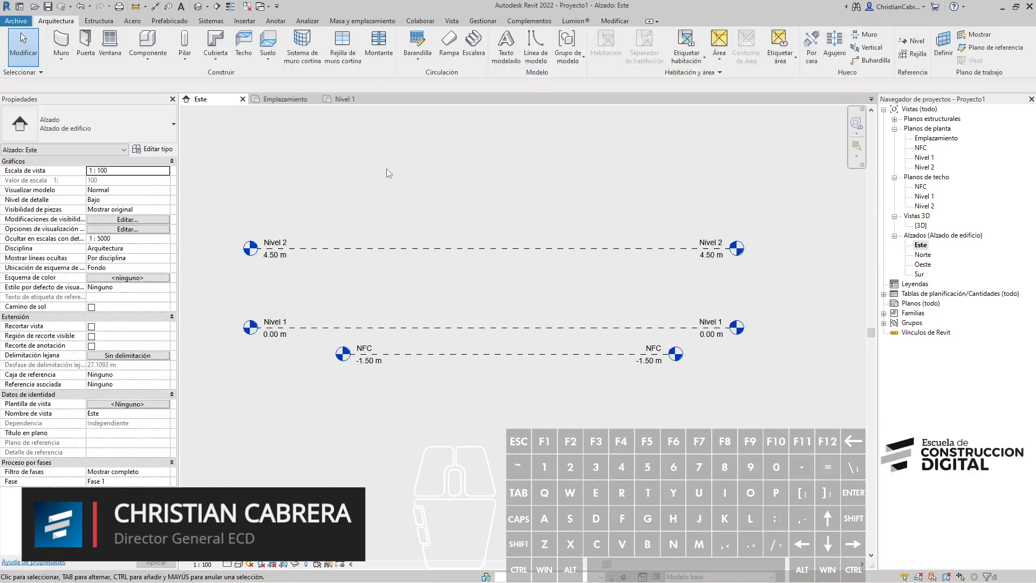
{"action": "key", "text": "l"}
{"action": "key", "text": "l"}
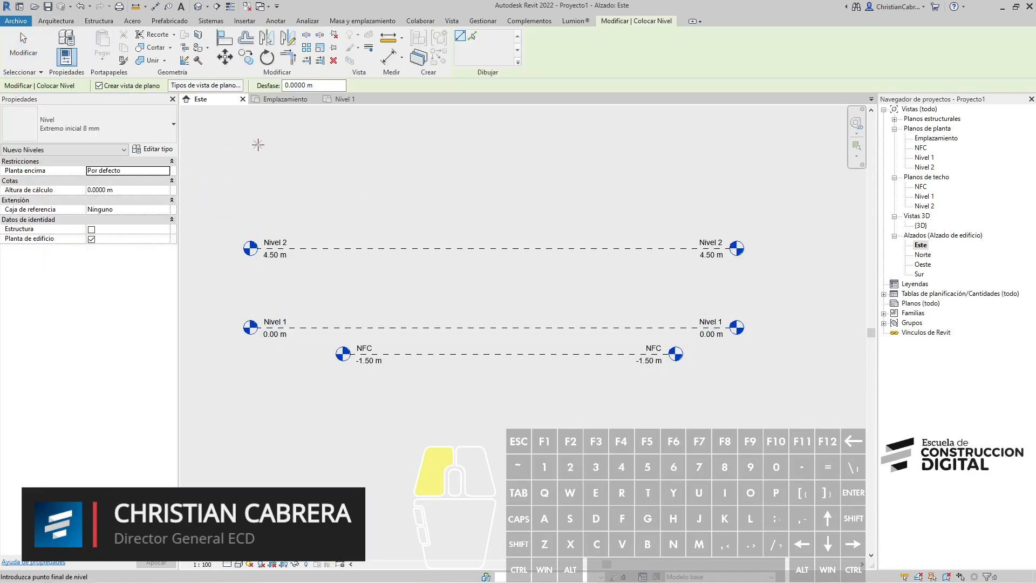
{"action": "left_click", "coordinate": [252, 144]}
{"action": "left_click", "coordinate": [666, 144]}
{"action": "key", "text": "Escape"}
{"action": "key", "text": "Escape"}
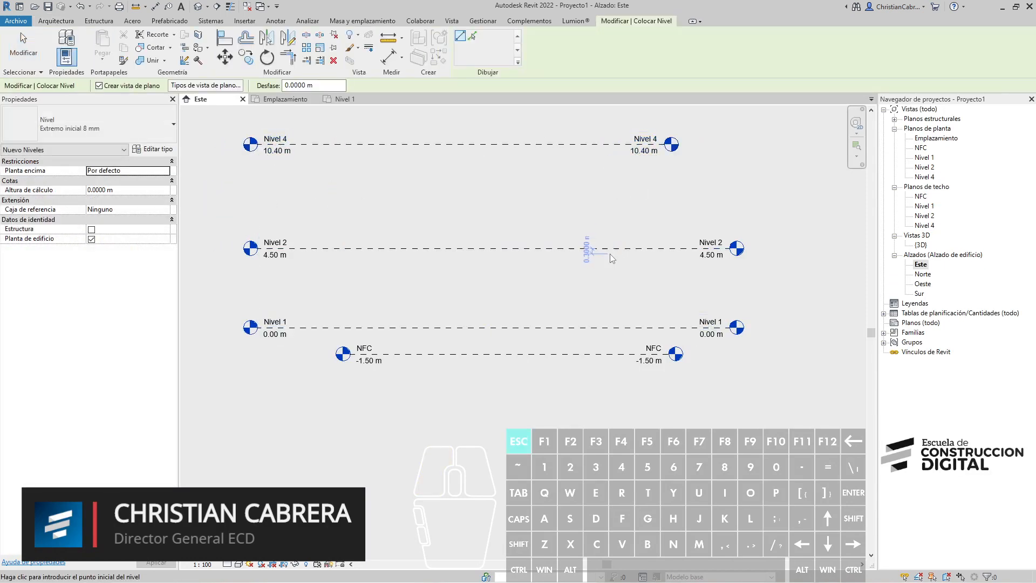
Extend both ends of the Nivel 2 line outward together with the levels aligned to it, and deselect it.
{"action": "left_click", "coordinate": [394, 252]}
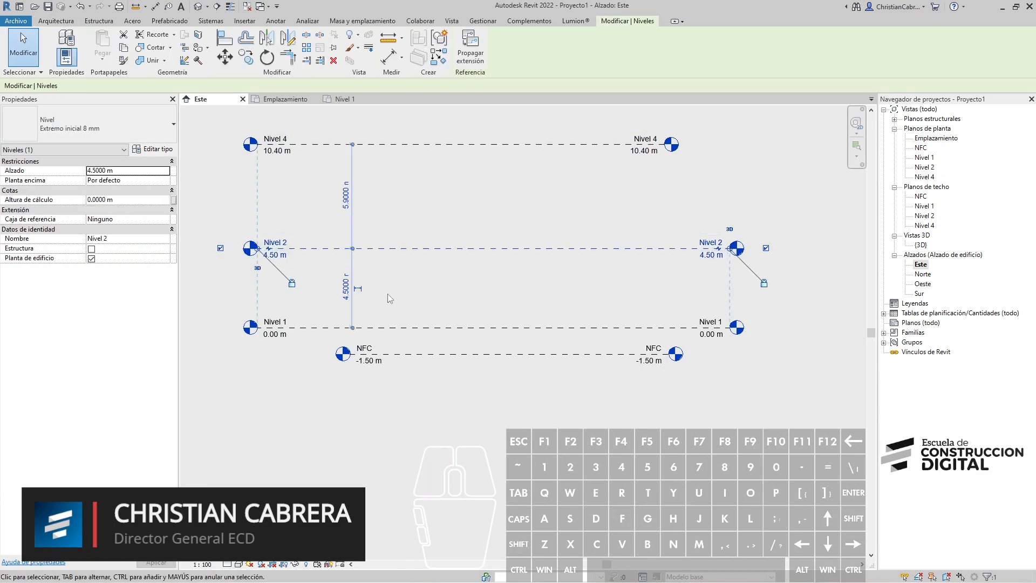
{"action": "scroll", "coordinate": [388, 294], "scroll_direction": "down", "scroll_amount": 2}
{"action": "left_click_drag", "start_coordinate": [291, 264], "coordinate": [207, 263]}
{"action": "left_click_drag", "start_coordinate": [647, 261], "coordinate": [739, 263]}
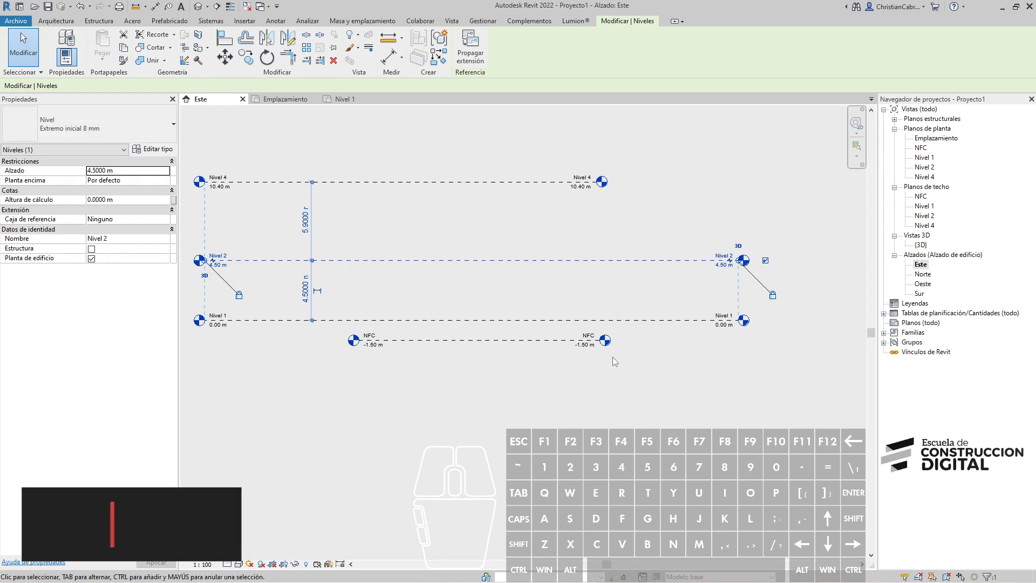
{"action": "left_click", "coordinate": [583, 402]}
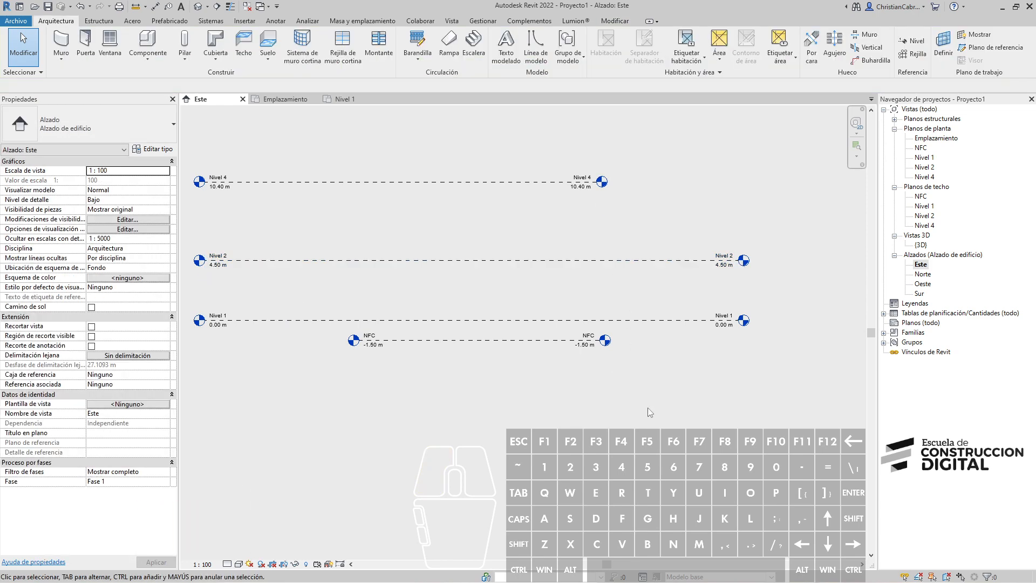
{"action": "middle_click_drag", "start_coordinate": [686, 404], "coordinate": [696, 434]}
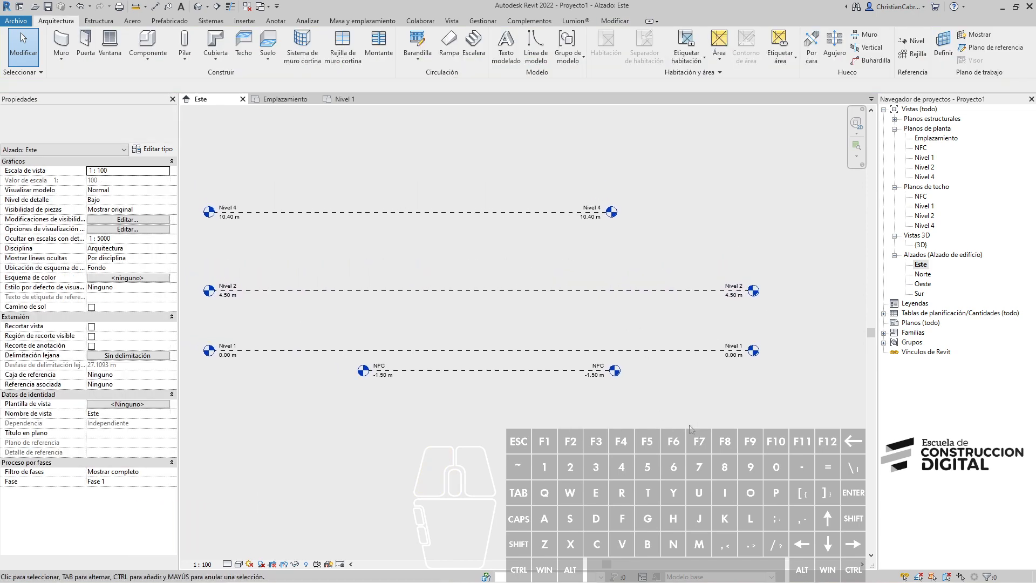
Extend the right end of the Nivel 4 line until it aligns and locks with the ends of Nivel 2 and Nivel 1.
{"action": "left_click", "coordinate": [570, 212]}
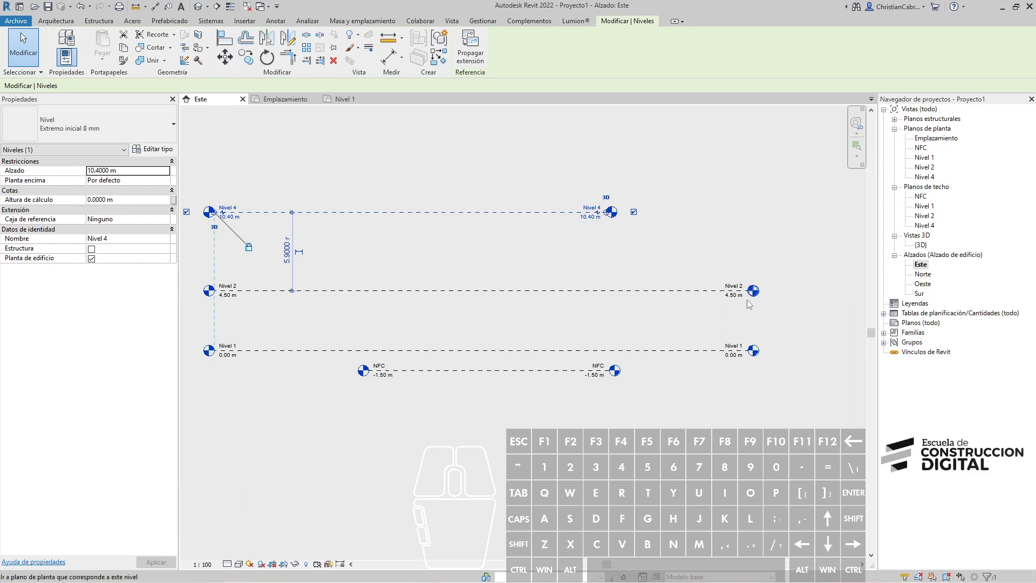
{"action": "scroll", "coordinate": [611, 213], "scroll_direction": "up", "scroll_amount": 3}
{"action": "left_click_drag", "start_coordinate": [607, 216], "coordinate": [820, 215]}
{"action": "middle_click_drag", "start_coordinate": [793, 250], "coordinate": [573, 273]}
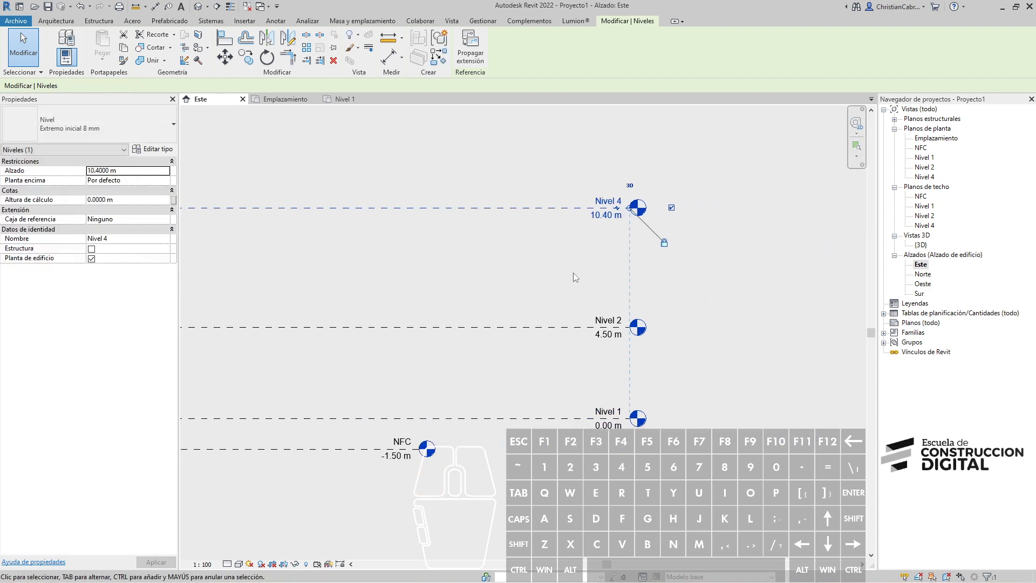
{"action": "key", "text": "ctrl+1"}
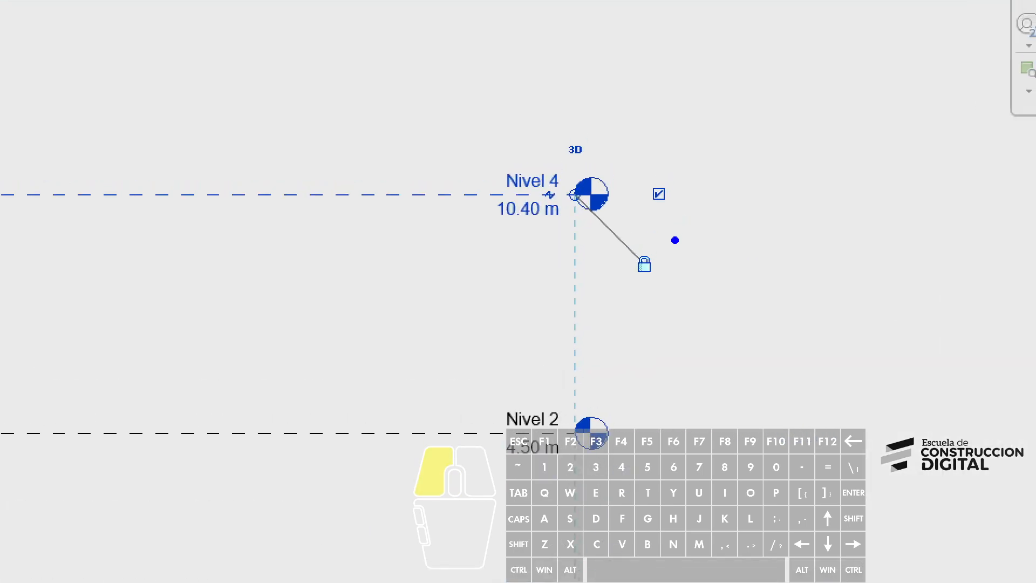
{"action": "mouse_move", "coordinate": [675, 240]}
{"action": "left_mouse_down"}
{"action": "mouse_move", "coordinate": [578, 181]}
{"action": "mouse_move", "coordinate": [711, 308]}
{"action": "mouse_move", "coordinate": [675, 238]}
{"action": "left_mouse_up"}
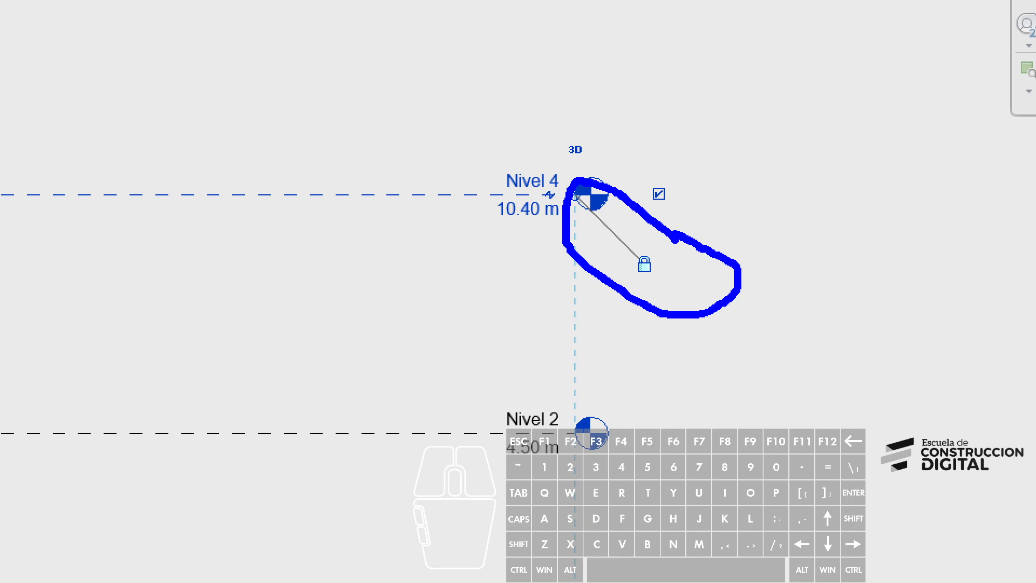
{"action": "left_click_drag", "start_coordinate": [646, 281], "coordinate": [679, 396], "text": "ctrl+shift"}
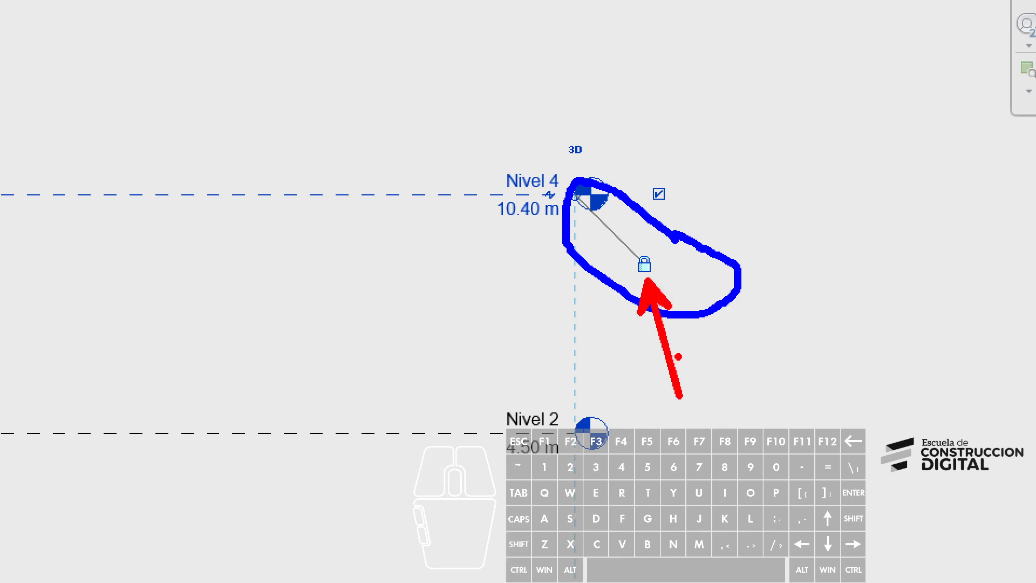
{"action": "key", "text": "Escape"}
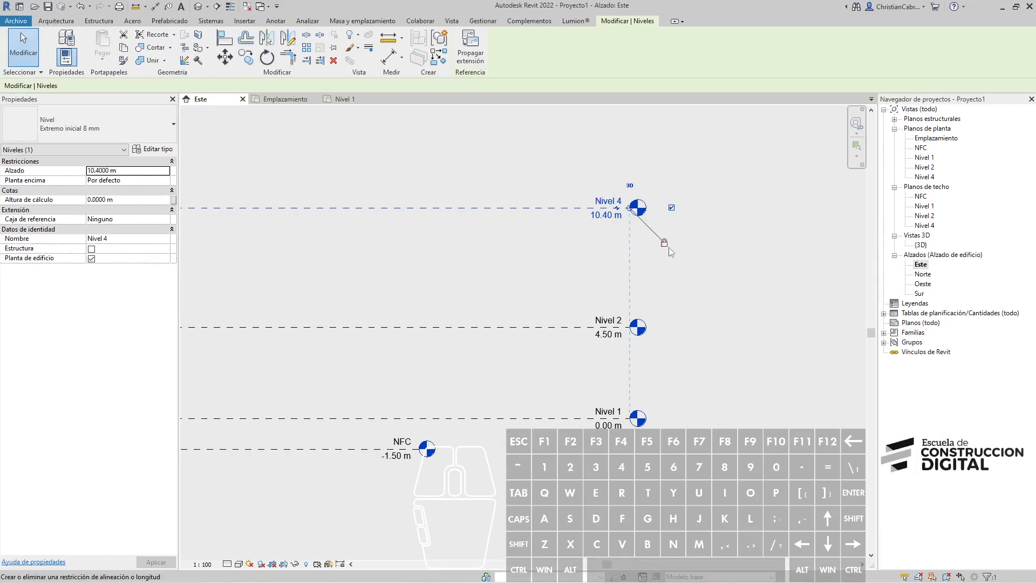
Pull both ends of the Nivel 4 line inward, moving the aligned Nivel 1 and Nivel 2 ends with it, and deselect the level.
{"action": "scroll", "coordinate": [652, 286], "scroll_direction": "down", "scroll_amount": 1}
{"action": "scroll", "coordinate": [652, 285], "scroll_direction": "down", "scroll_amount": 1}
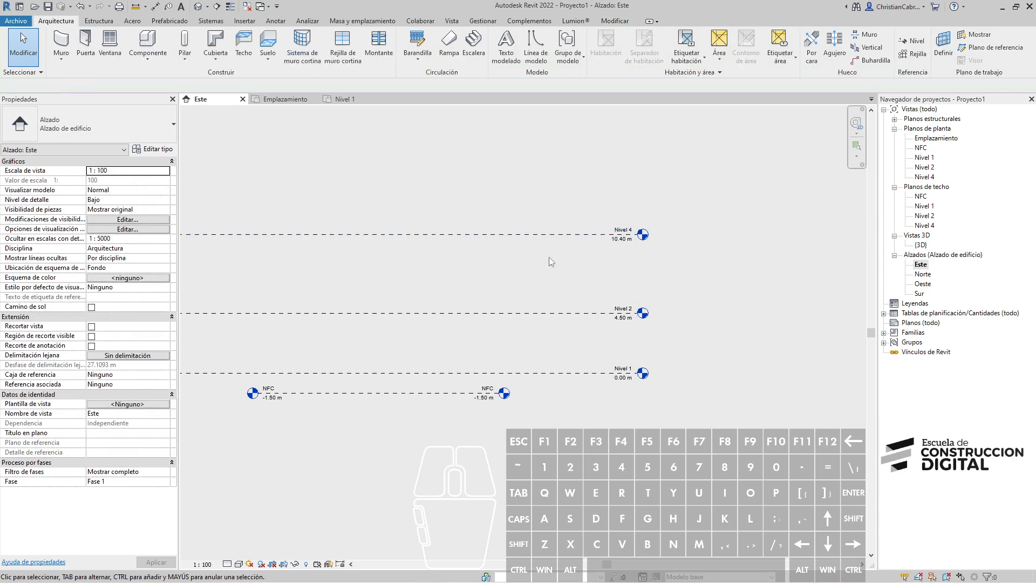
{"action": "middle_click_drag", "start_coordinate": [547, 272], "coordinate": [606, 280]}
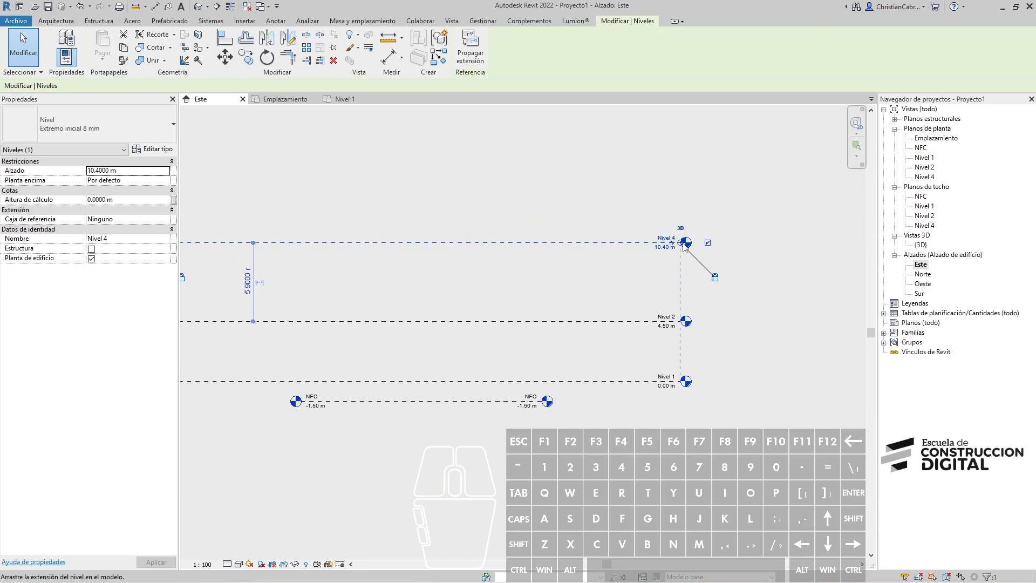
{"action": "left_click_drag", "start_coordinate": [680, 243], "coordinate": [642, 256]}
{"action": "scroll", "coordinate": [642, 256], "scroll_direction": "down", "scroll_amount": 1}
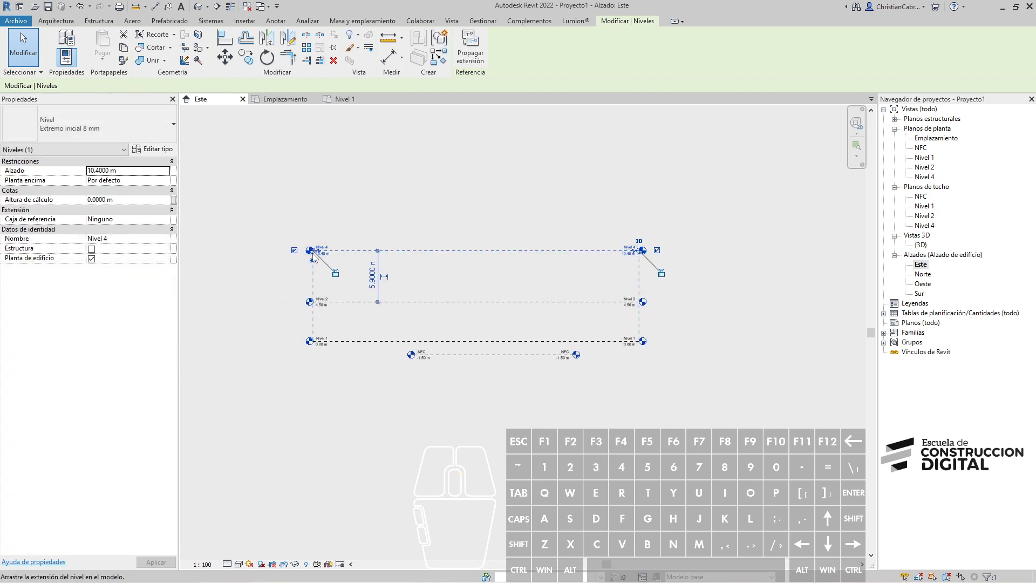
{"action": "left_click_drag", "start_coordinate": [317, 251], "coordinate": [358, 254]}
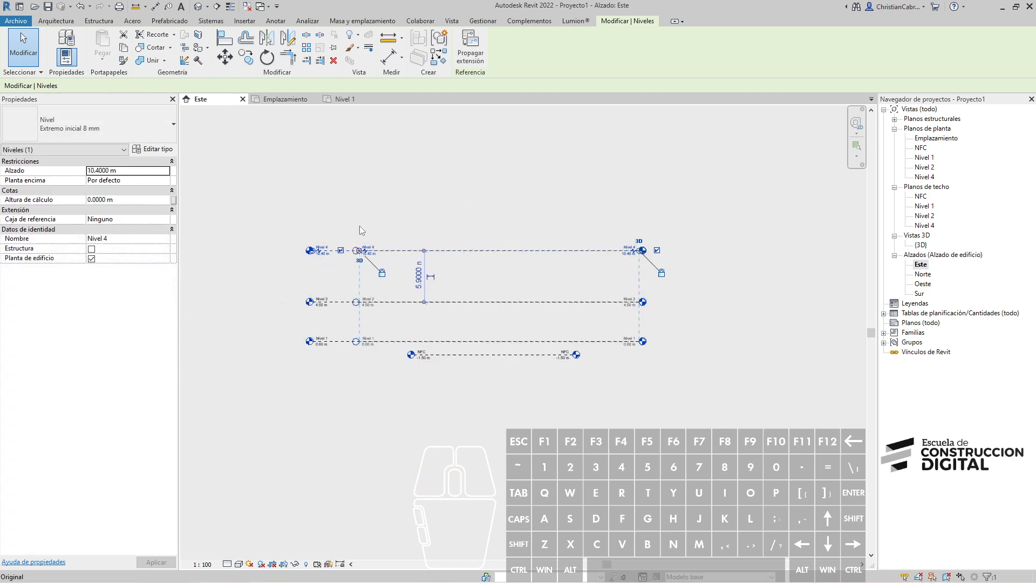
{"action": "left_click", "coordinate": [330, 332]}
{"action": "scroll", "coordinate": [330, 332], "scroll_direction": "up", "scroll_amount": 1}
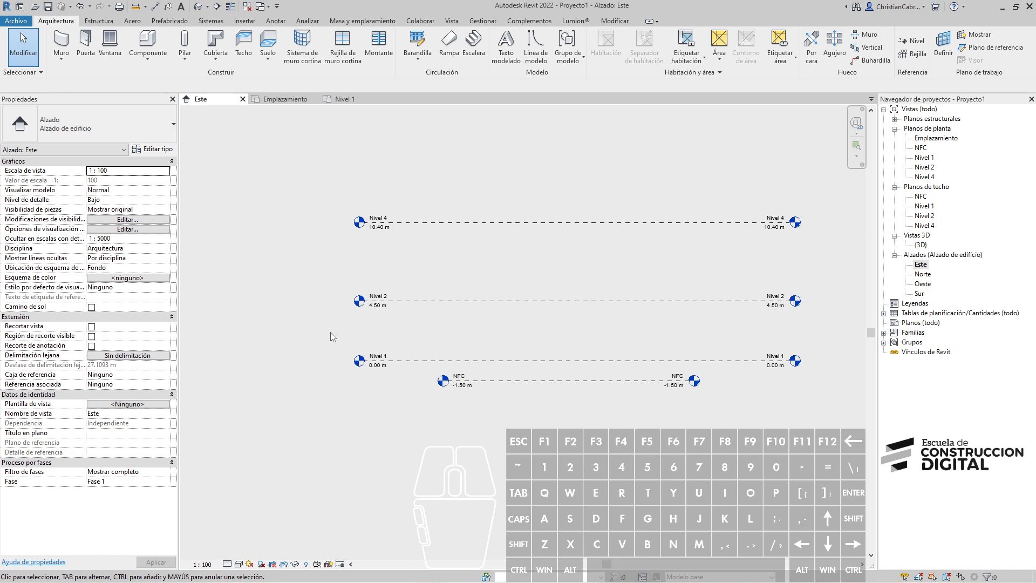
Unlock the left end of the Nivel 2 line and extend it outward on its own, leaving the other levels in place.
{"action": "left_click", "coordinate": [398, 299]}
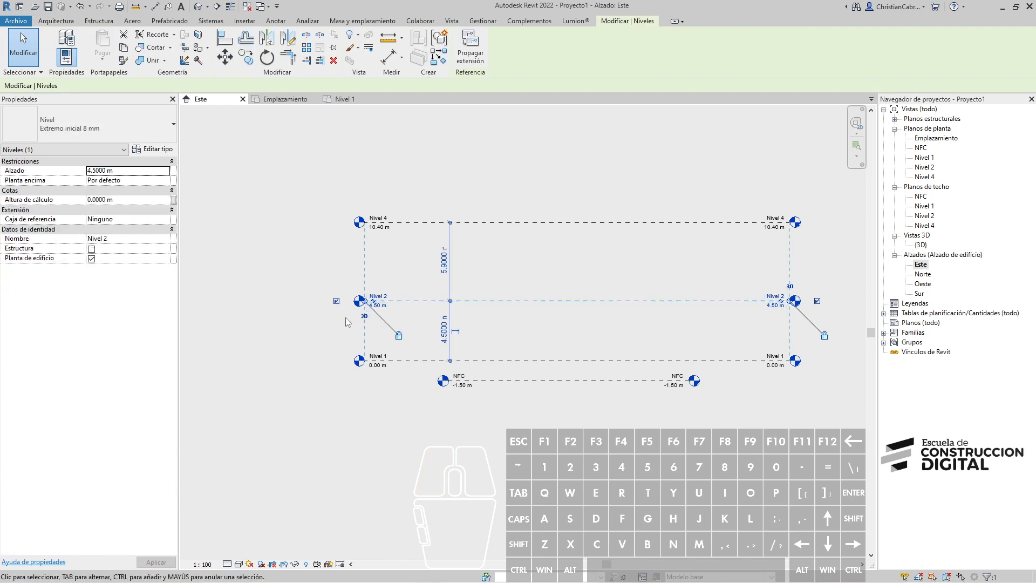
{"action": "scroll", "coordinate": [349, 328], "scroll_direction": "up", "scroll_amount": 1}
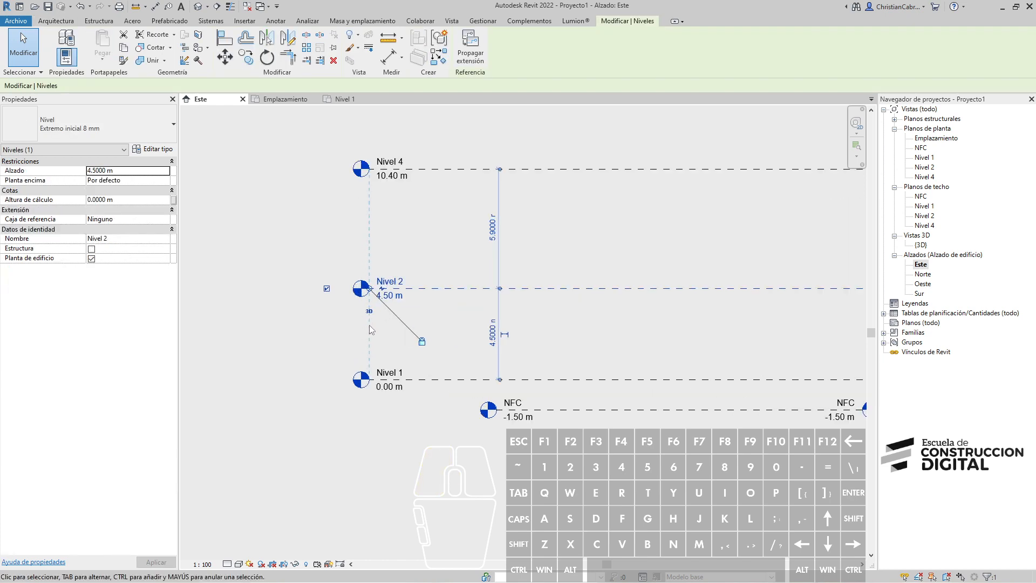
{"action": "left_click", "coordinate": [423, 342]}
{"action": "left_click_drag", "start_coordinate": [371, 290], "coordinate": [226, 293]}
{"action": "left_click", "coordinate": [276, 397]}
{"action": "scroll", "coordinate": [286, 416], "scroll_direction": "down", "scroll_amount": 2}
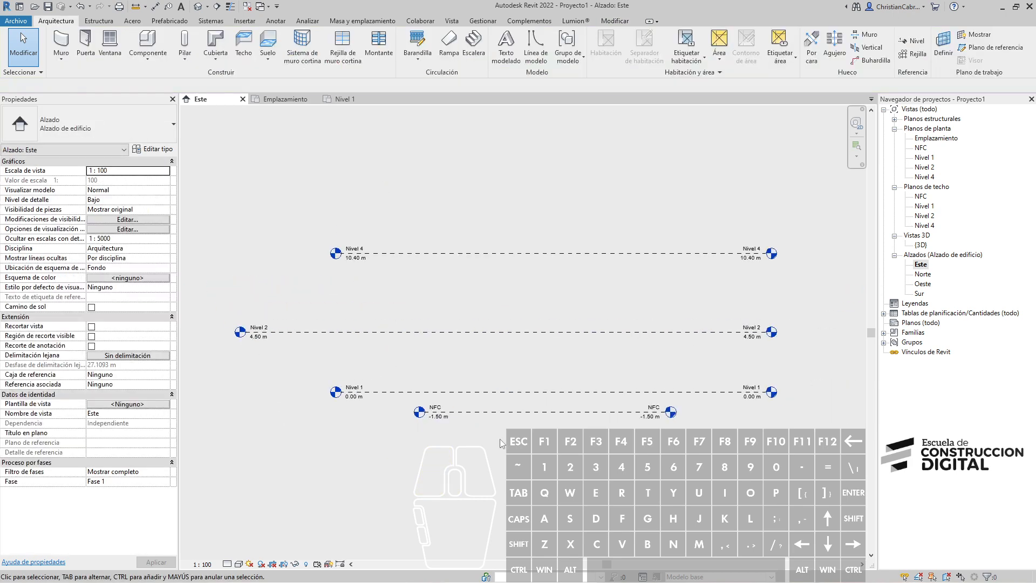
Extend both ends of the NFC line outward until they align and lock with the ends of Nivel 1, and deselect it.
{"action": "left_click", "coordinate": [507, 412]}
{"action": "left_click_drag", "start_coordinate": [427, 412], "coordinate": [337, 412]}
{"action": "left_click_drag", "start_coordinate": [667, 412], "coordinate": [766, 413]}
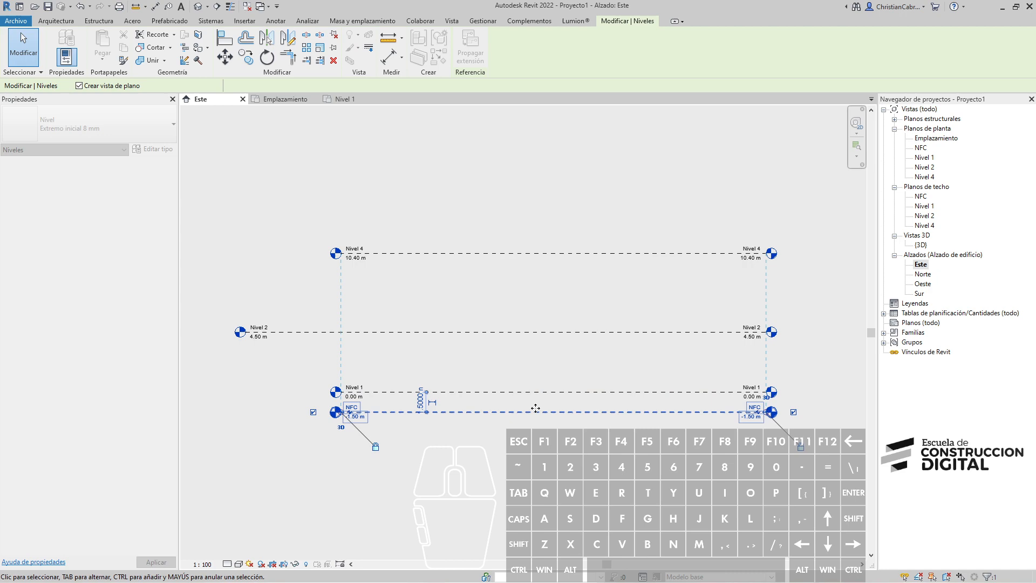
{"action": "left_click", "coordinate": [469, 197]}
Extend the left end of Nivel 4, together with the levels aligned to it, until it locks with the left end of Nivel 2.
{"action": "left_click", "coordinate": [409, 254]}
{"action": "left_click_drag", "start_coordinate": [343, 254], "coordinate": [245, 255]}
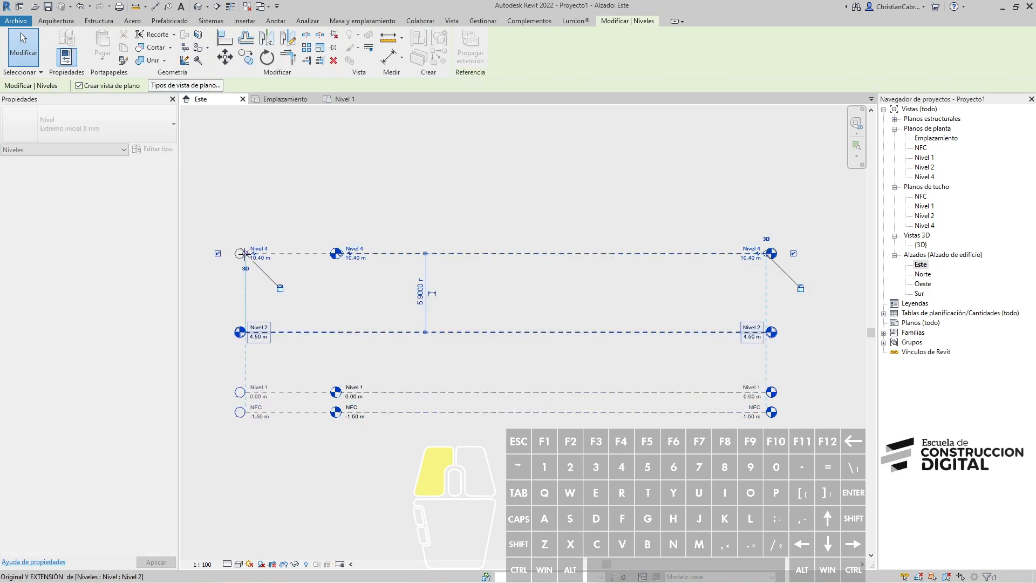
{"action": "left_click", "coordinate": [318, 234]}
Pull the left end of Nivel 4 inward, moving the aligned ends of all the other levels with it, and deselect the level.
{"action": "left_click", "coordinate": [252, 254]}
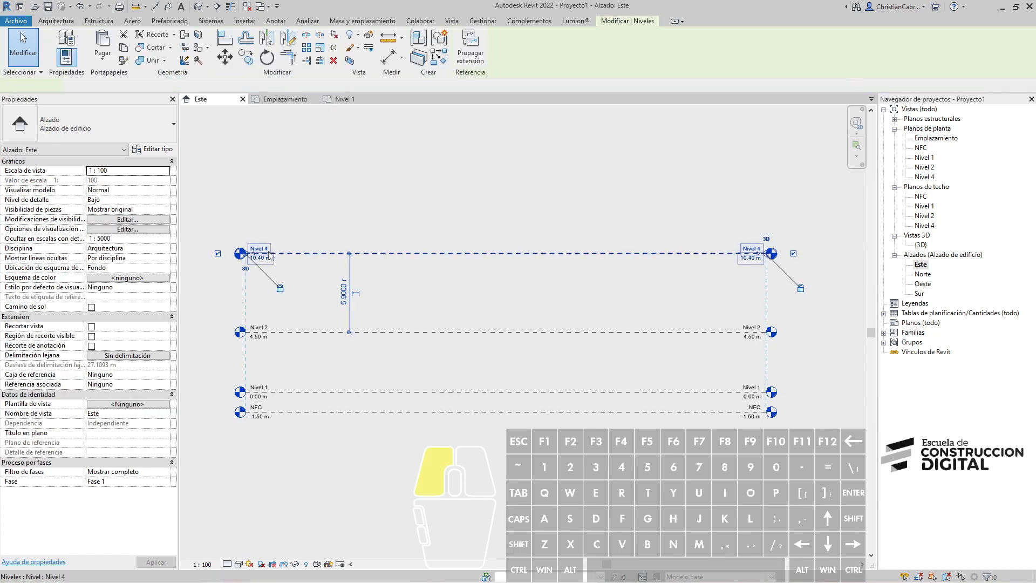
{"action": "left_click_drag", "start_coordinate": [251, 257], "coordinate": [313, 254]}
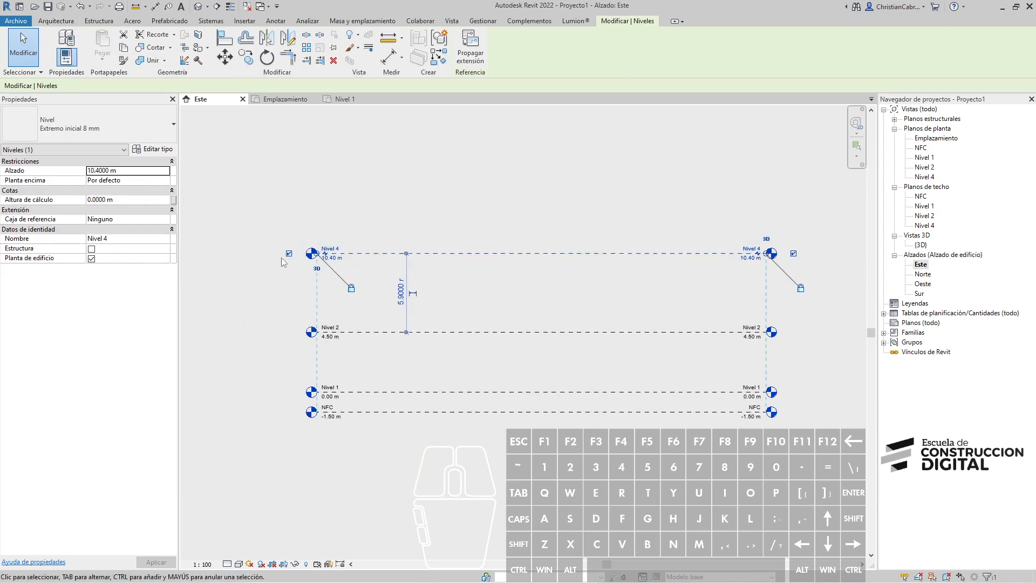
{"action": "left_click", "coordinate": [652, 458]}
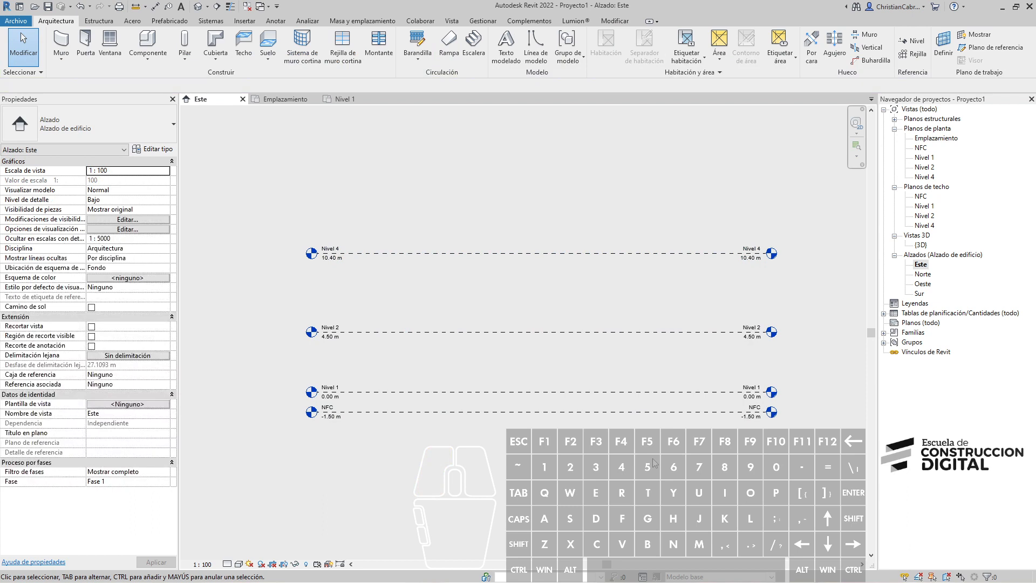
{"action": "middle_click_drag", "start_coordinate": [665, 480], "coordinate": [652, 475]}
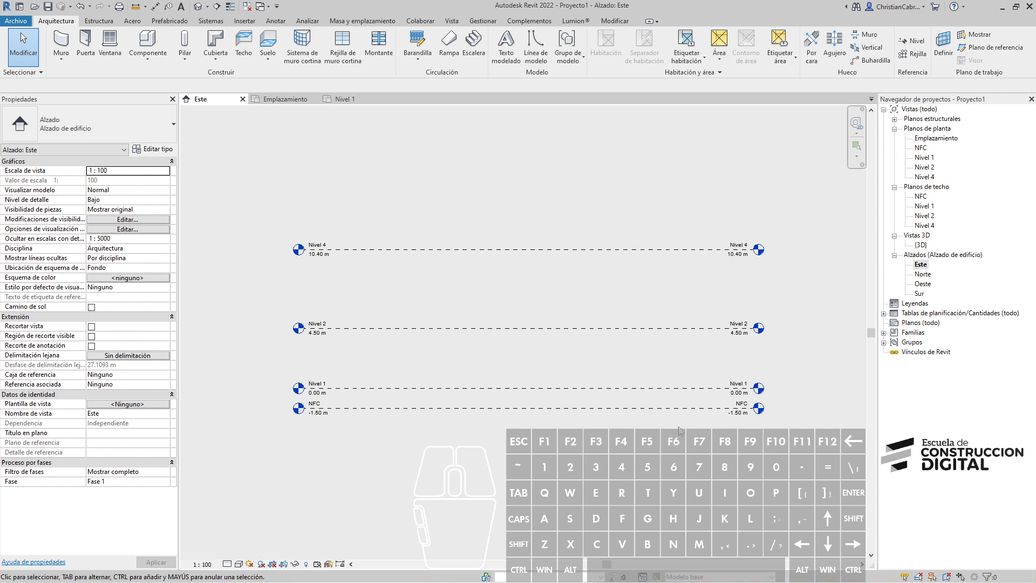
Expand the structural plans in the project browser and examine the structural, floor, ceiling and elevation views listed for the project.
{"action": "left_click", "coordinate": [894, 119]}
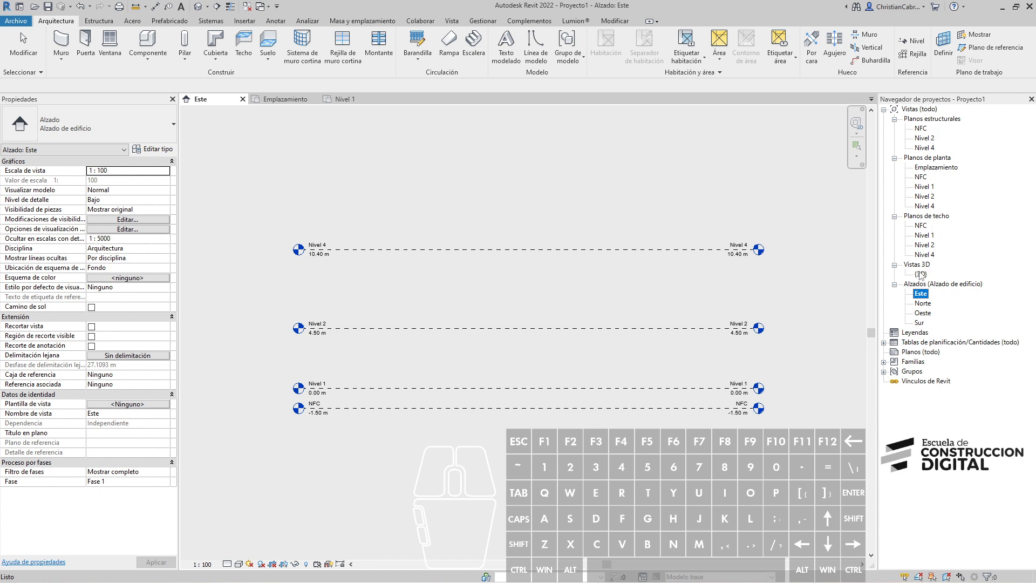
{"action": "key", "text": "ctrl+1"}
{"action": "left_click", "coordinate": [907, 176]}
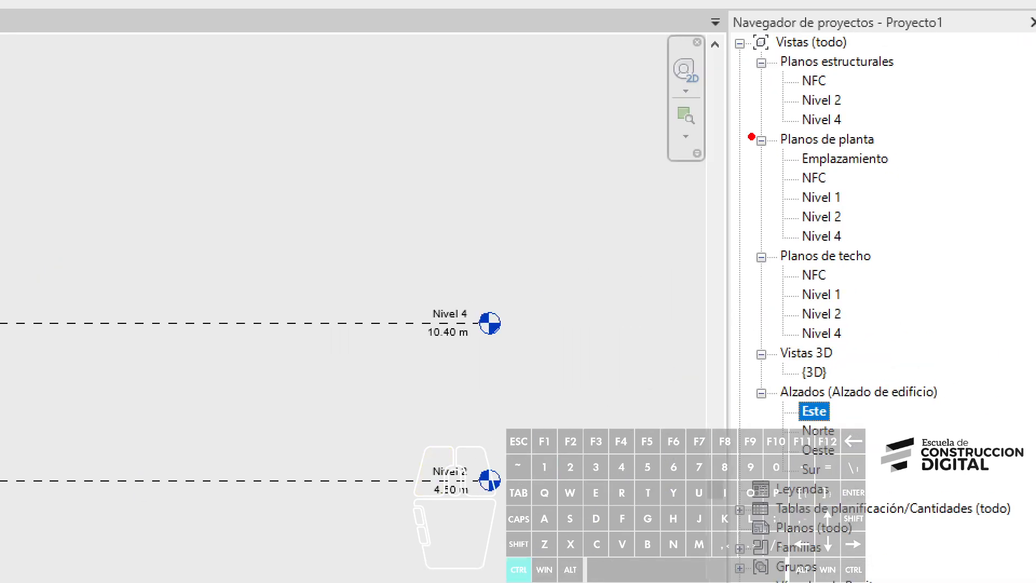
{"action": "left_click_drag", "start_coordinate": [749, 123], "coordinate": [909, 255], "text": "ctrl"}
{"action": "mouse_move", "coordinate": [927, 174]}
{"action": "left_mouse_down"}
{"action": "mouse_move", "coordinate": [937, 195]}
{"action": "mouse_move", "coordinate": [963, 135]}
{"action": "left_mouse_up"}
{"action": "key", "text": "Escape"}
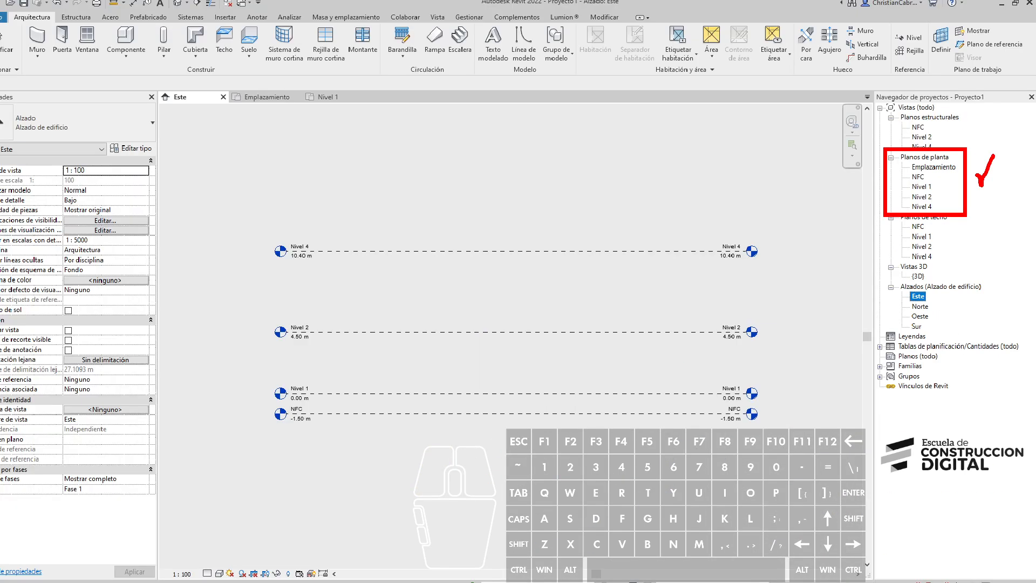
{"action": "key", "text": "ctrl+1"}
{"action": "left_click", "coordinate": [800, 105]}
{"action": "mouse_move", "coordinate": [739, 86]}
{"action": "left_mouse_down", "text": "ctrl"}
{"action": "mouse_move", "coordinate": [767, 128]}
{"action": "mouse_move", "coordinate": [904, 176]}
{"action": "left_mouse_up", "text": "ctrl"}
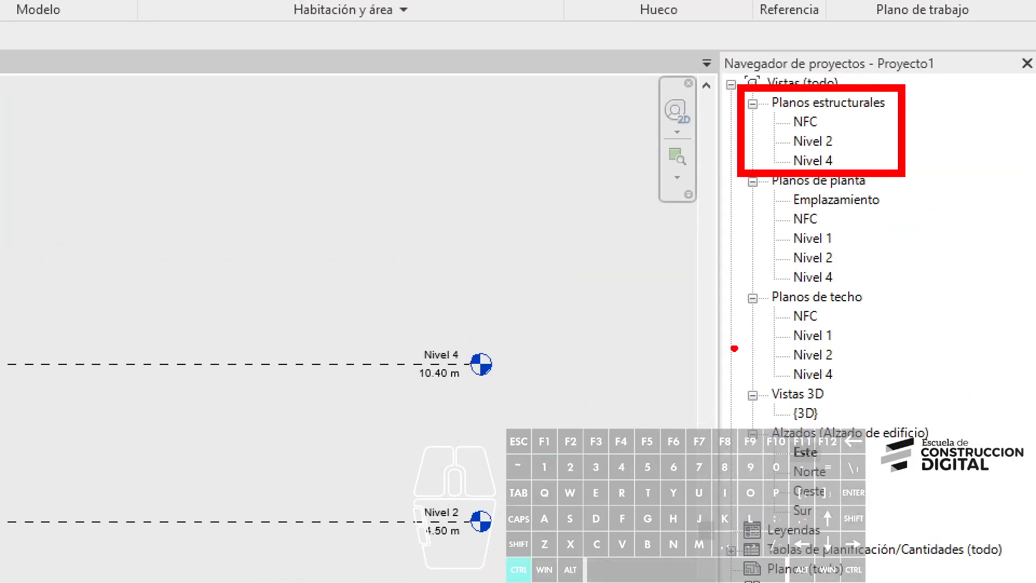
{"action": "mouse_move", "coordinate": [734, 284]}
{"action": "left_mouse_down", "text": "ctrl"}
{"action": "mouse_move", "coordinate": [891, 374]}
{"action": "mouse_move", "coordinate": [888, 386]}
{"action": "left_mouse_up", "text": "ctrl"}
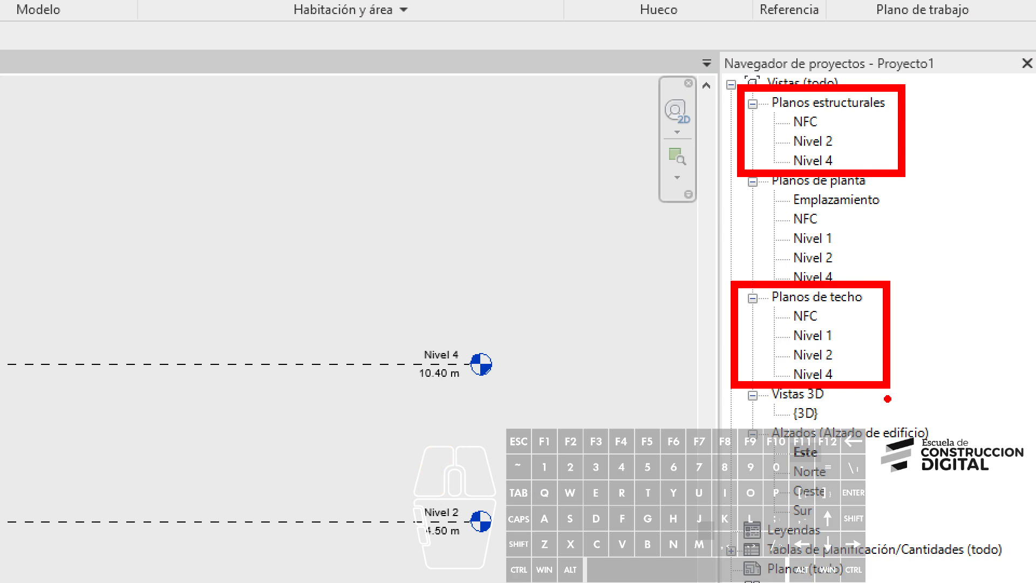
{"action": "left_click_drag", "start_coordinate": [907, 335], "coordinate": [936, 296], "text": "ctrl"}
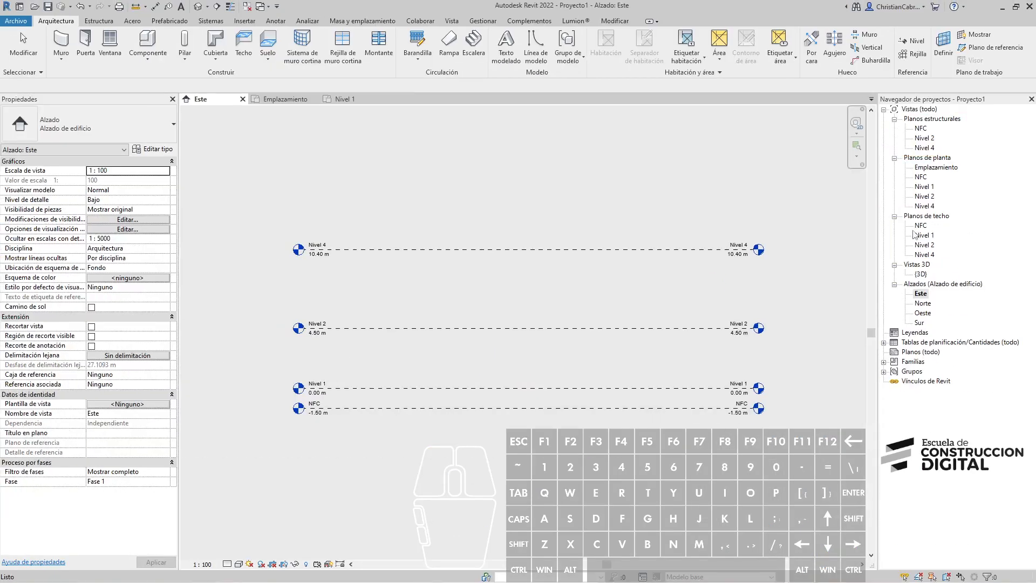
{"action": "key", "text": "ctrl+2"}
{"action": "key", "text": "b"}
{"action": "left_click_drag", "start_coordinate": [761, 219], "coordinate": [791, 412]}
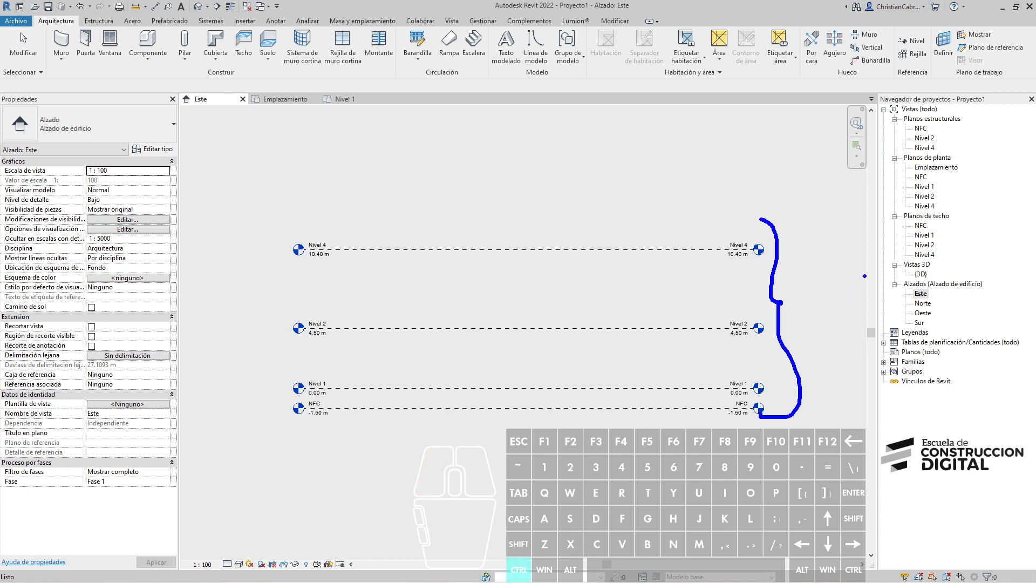
{"action": "left_click_drag", "start_coordinate": [874, 279], "coordinate": [1003, 336], "text": "ctrl"}
{"action": "key", "text": "Escape"}
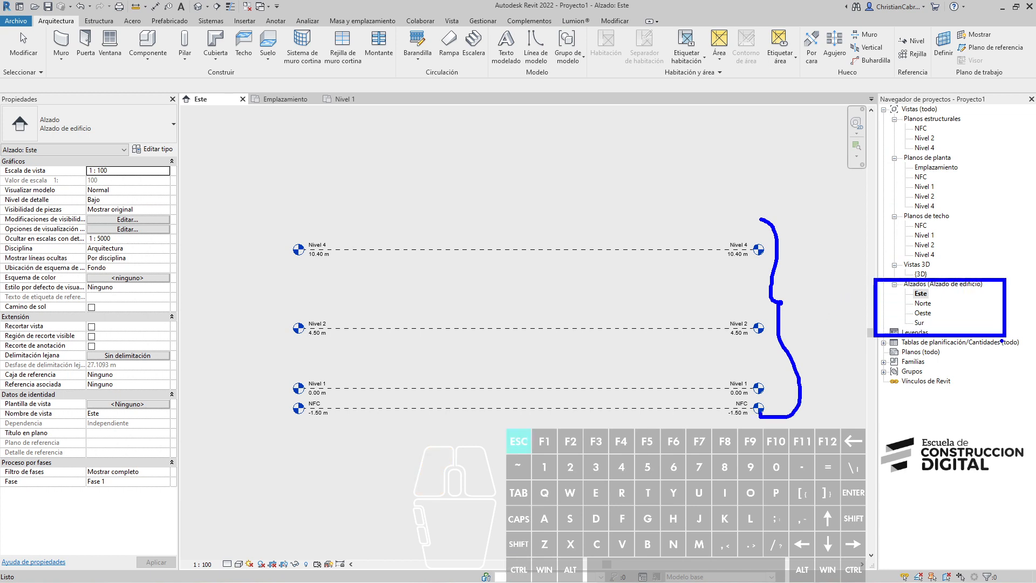
Delete the ceiling plan views NFC, Nivel 1, Nivel 2 and Nivel 4 from the project browser.
{"action": "left_click", "coordinate": [921, 226]}
{"action": "left_click", "coordinate": [926, 255], "text": "shift"}
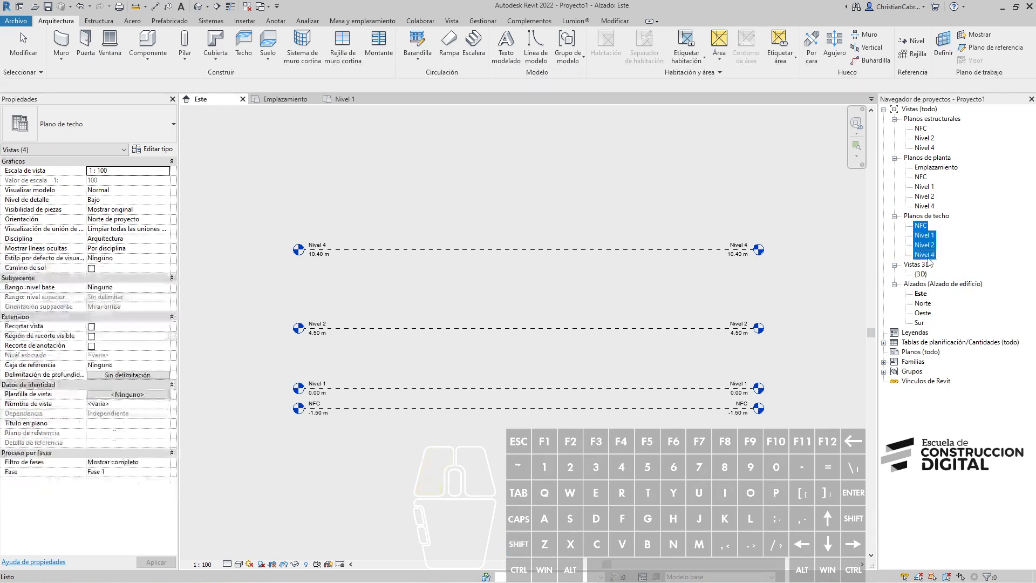
{"action": "key", "text": "Delete"}
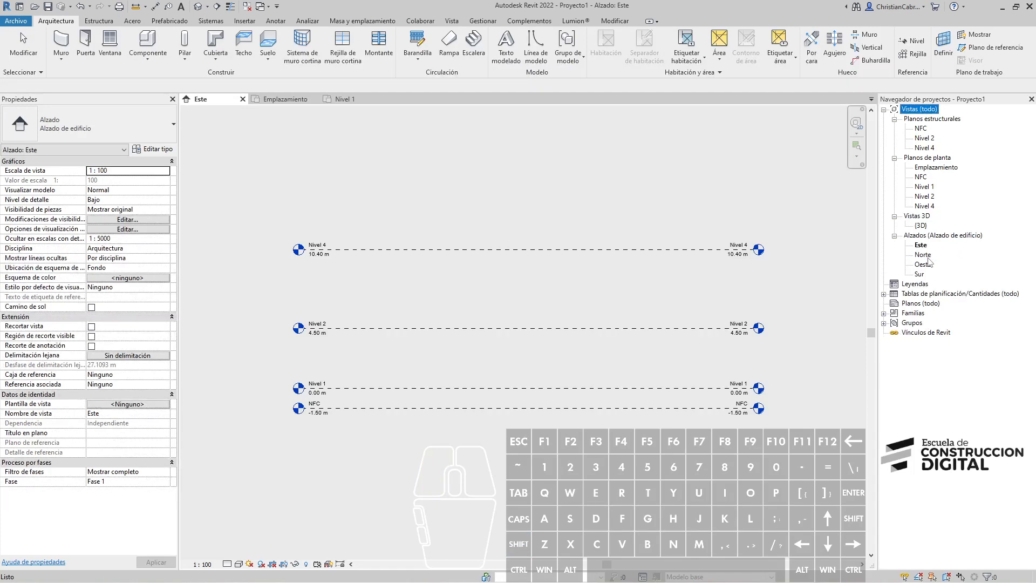
Delete the structural plan views NFC, Nivel 2 and Nivel 4 from the project browser.
{"action": "left_click", "coordinate": [921, 129]}
{"action": "left_click", "coordinate": [927, 148], "text": "shift"}
{"action": "key", "text": "Delete"}
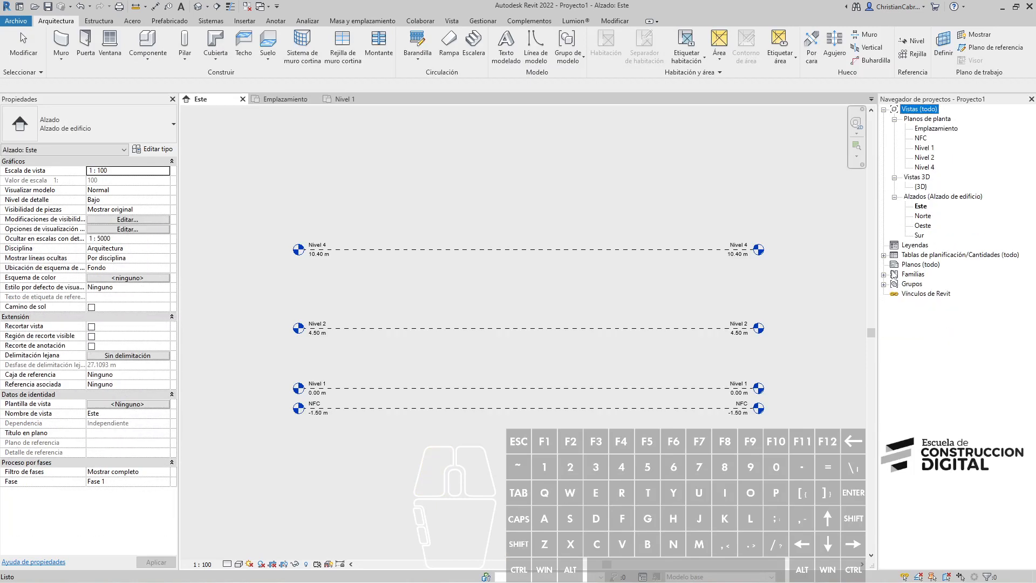
{"action": "left_click", "coordinate": [737, 180]}
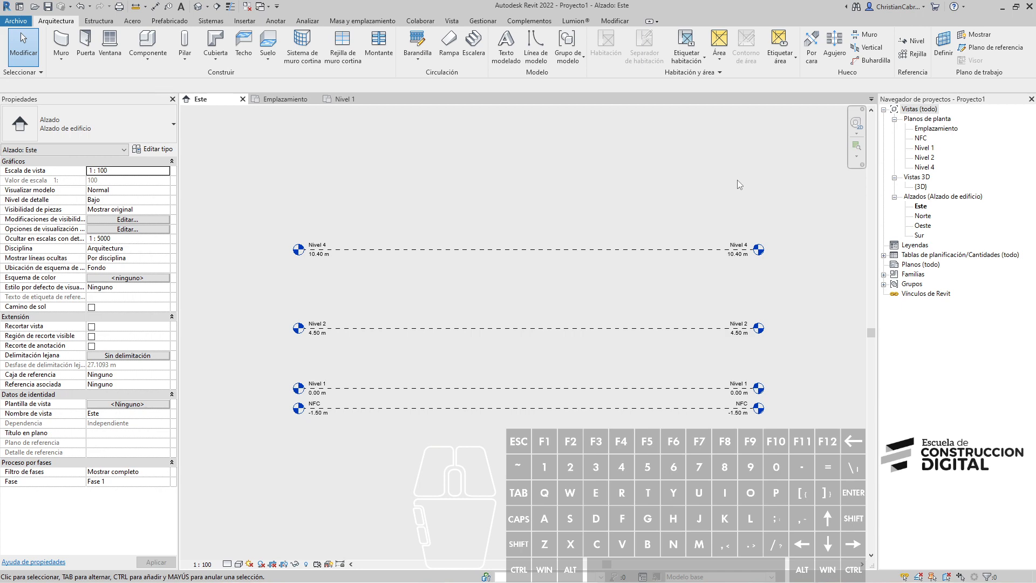
Create new structural plan views for the levels NFC, Nivel 1 and Nivel 4.
{"action": "left_click", "coordinate": [458, 23]}
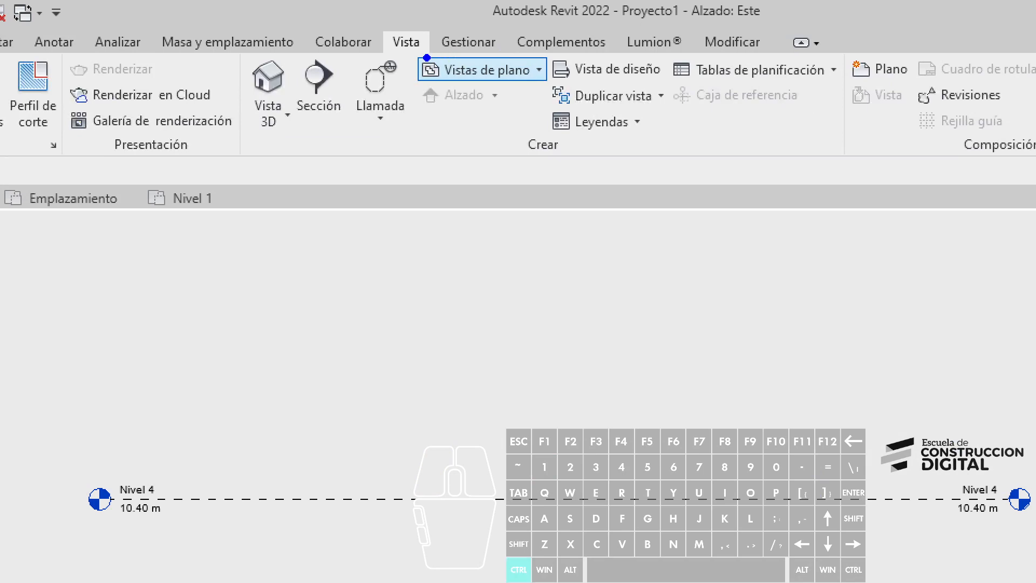
{"action": "left_click", "coordinate": [488, 34], "text": "ctrl"}
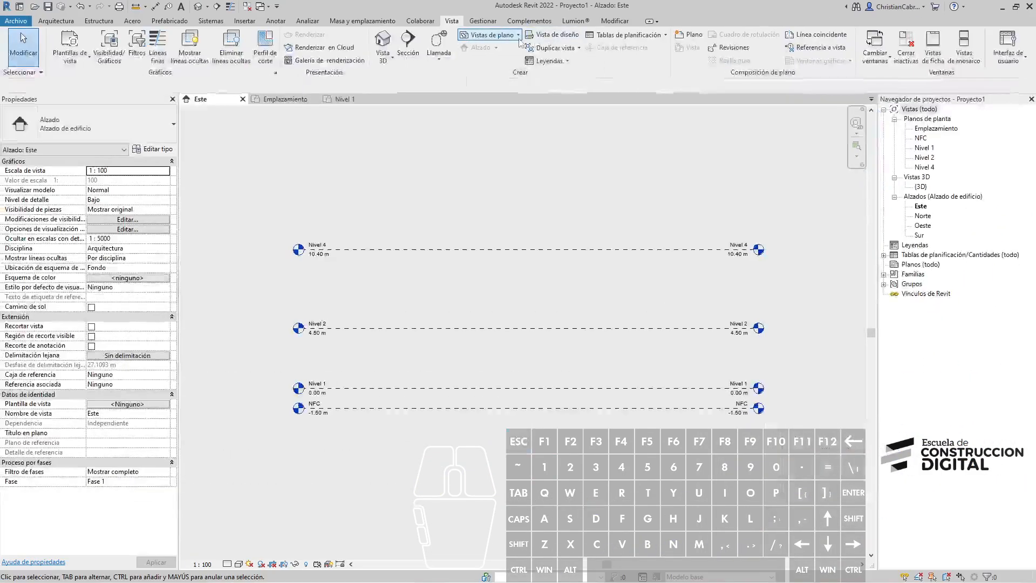
{"action": "left_click", "coordinate": [519, 38]}
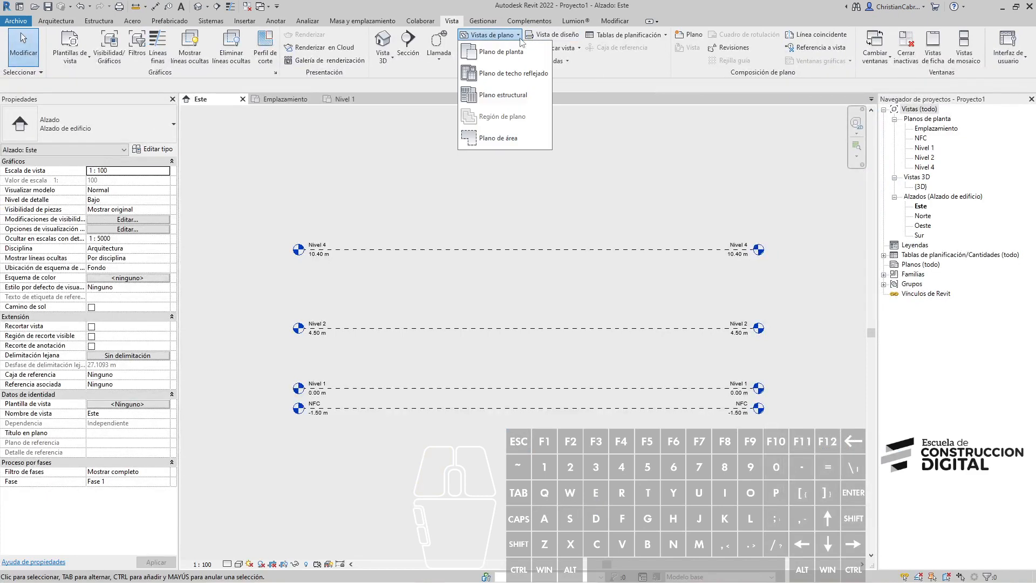
{"action": "left_click", "coordinate": [505, 96]}
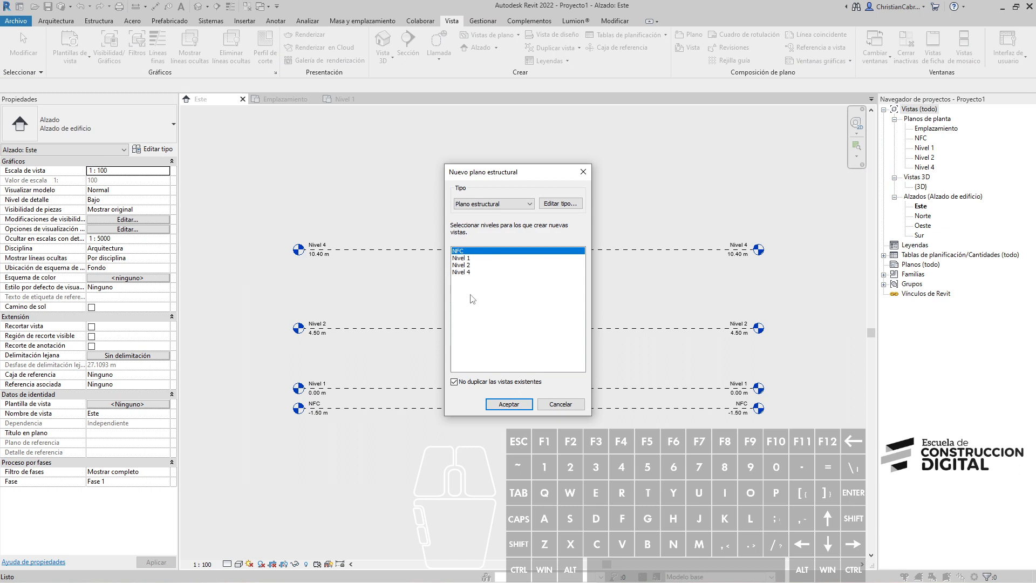
{"action": "left_click", "coordinate": [465, 258], "text": "ctrl"}
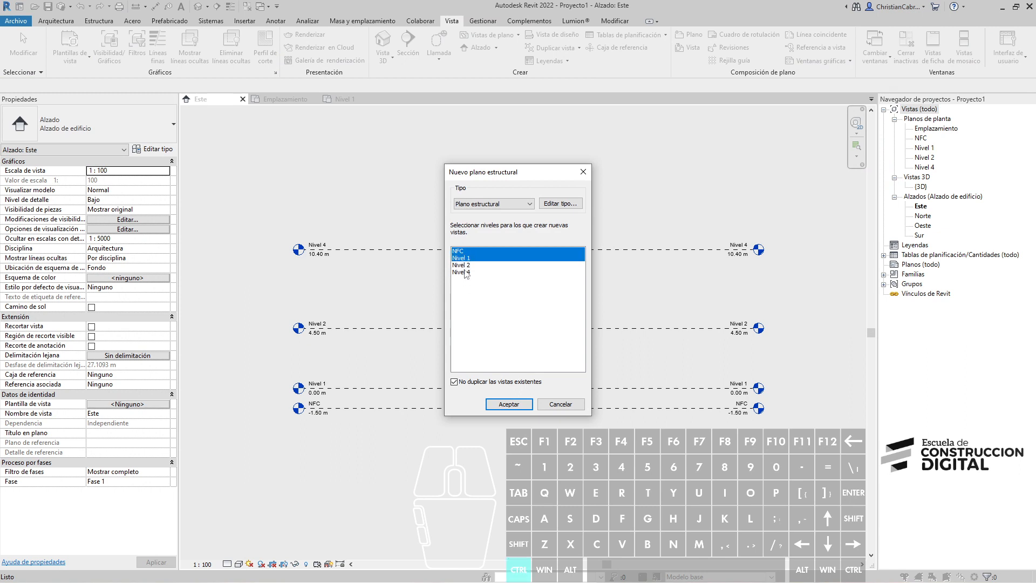
{"action": "left_click", "coordinate": [465, 272], "text": "ctrl"}
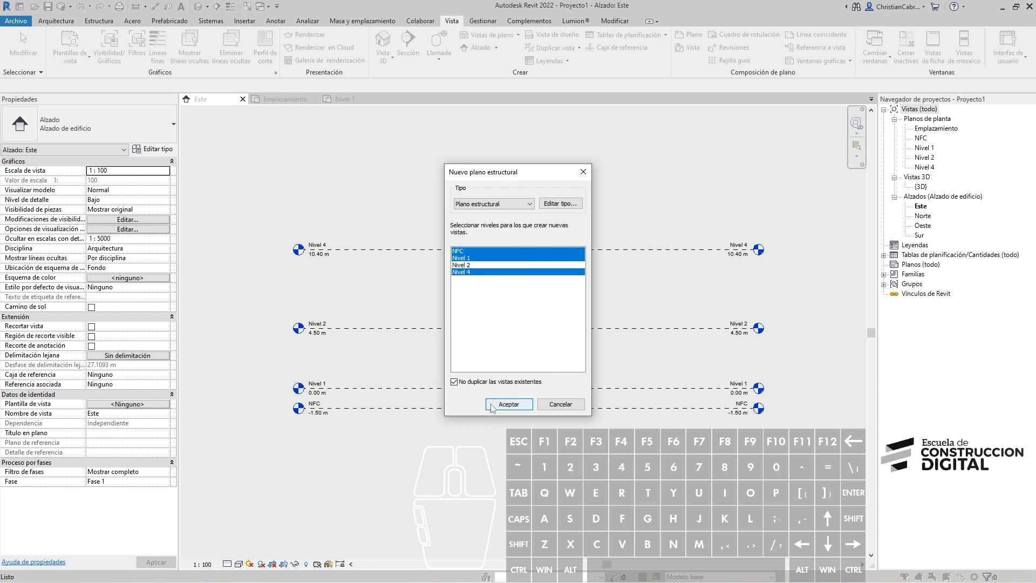
{"action": "left_click", "coordinate": [508, 404]}
{"action": "left_click", "coordinate": [899, 127]}
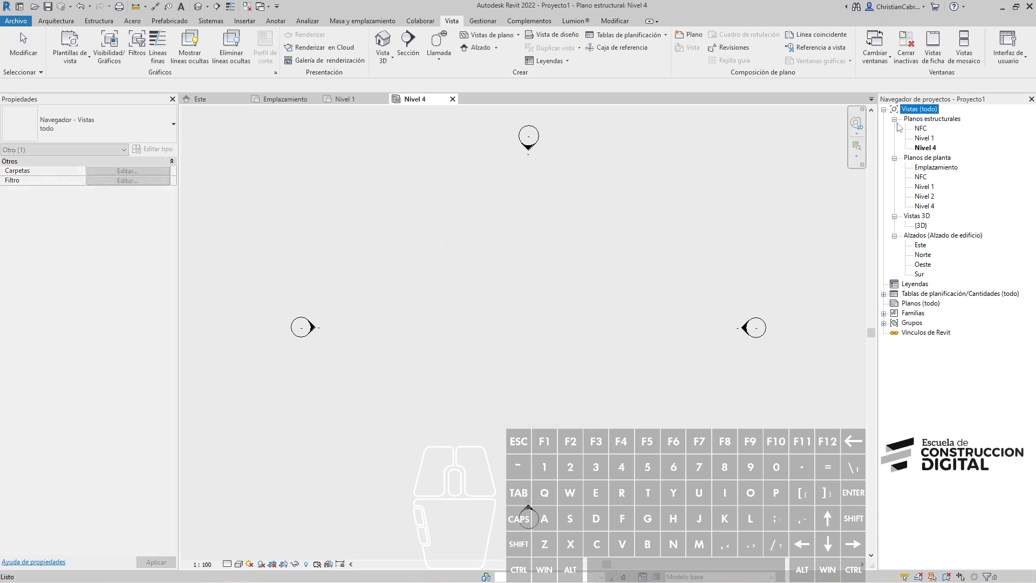
Create reflected ceiling plan views for Nivel 2 and Nivel 4, and expand the ceiling plans in the project browser.
{"action": "left_click", "coordinate": [491, 35]}
{"action": "left_click", "coordinate": [505, 73]}
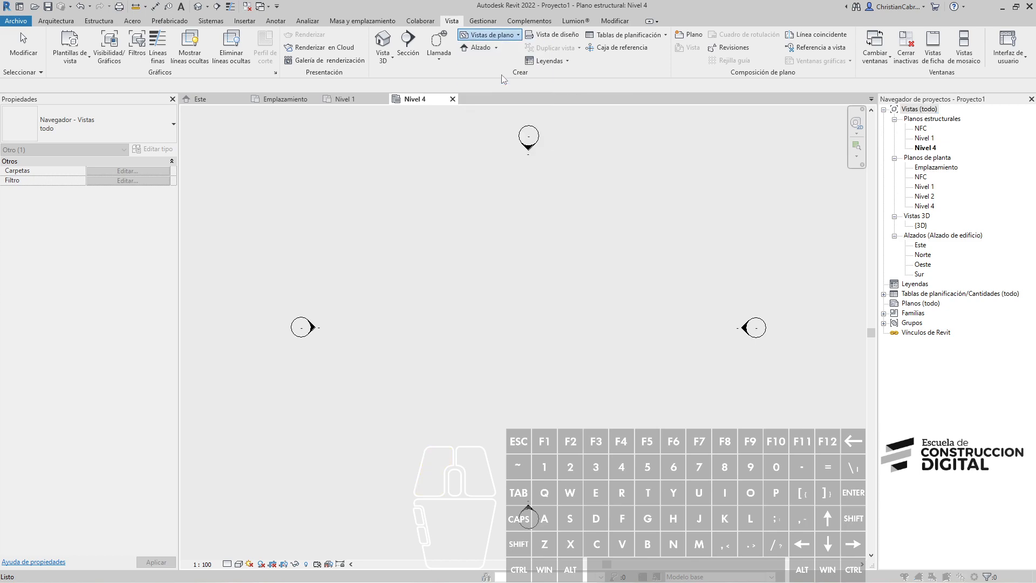
{"action": "left_click", "coordinate": [462, 265]}
{"action": "left_click", "coordinate": [463, 272], "text": "ctrl"}
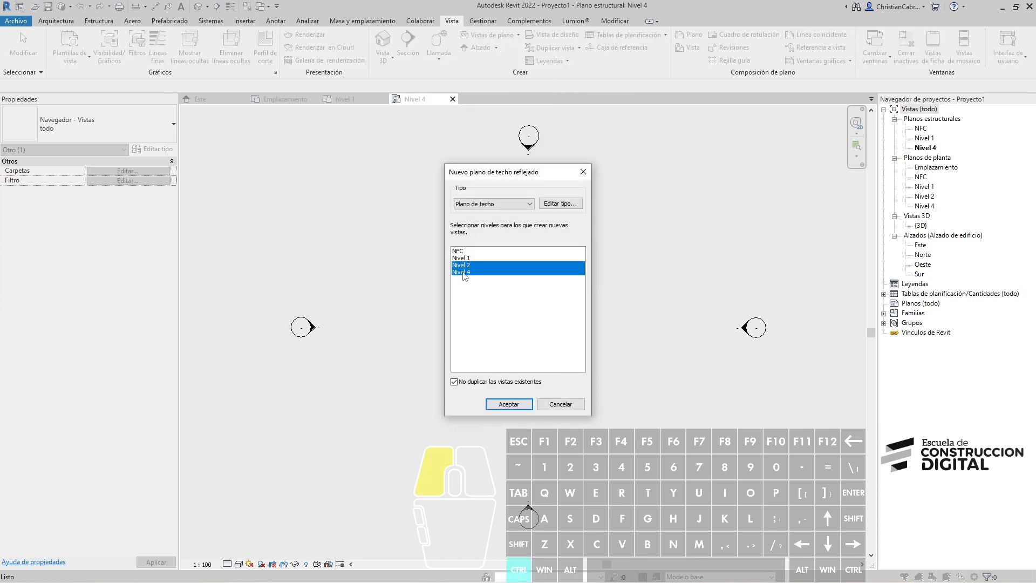
{"action": "left_click", "coordinate": [521, 404]}
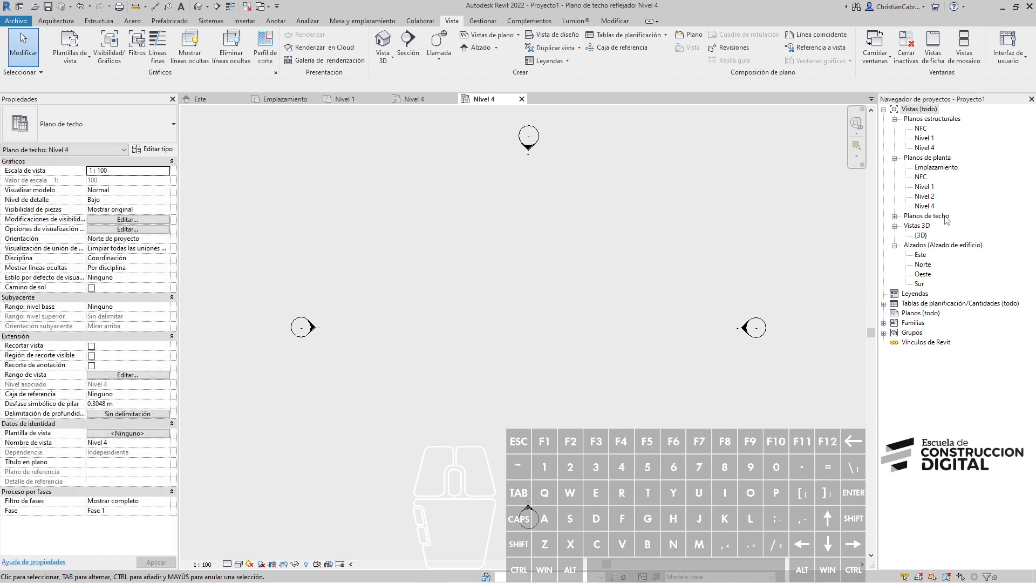
{"action": "left_click", "coordinate": [896, 218]}
Delete the ceiling plan views Nivel 2 and Nivel 4 from the project browser.
{"action": "left_click", "coordinate": [924, 226]}
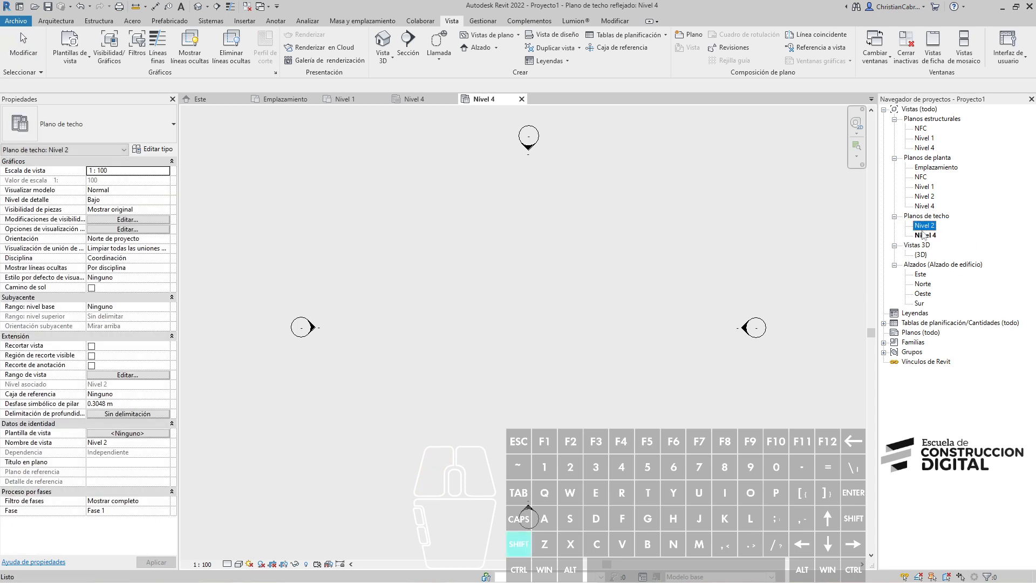
{"action": "left_click", "coordinate": [924, 236], "text": "shift"}
{"action": "key", "text": "Delete"}
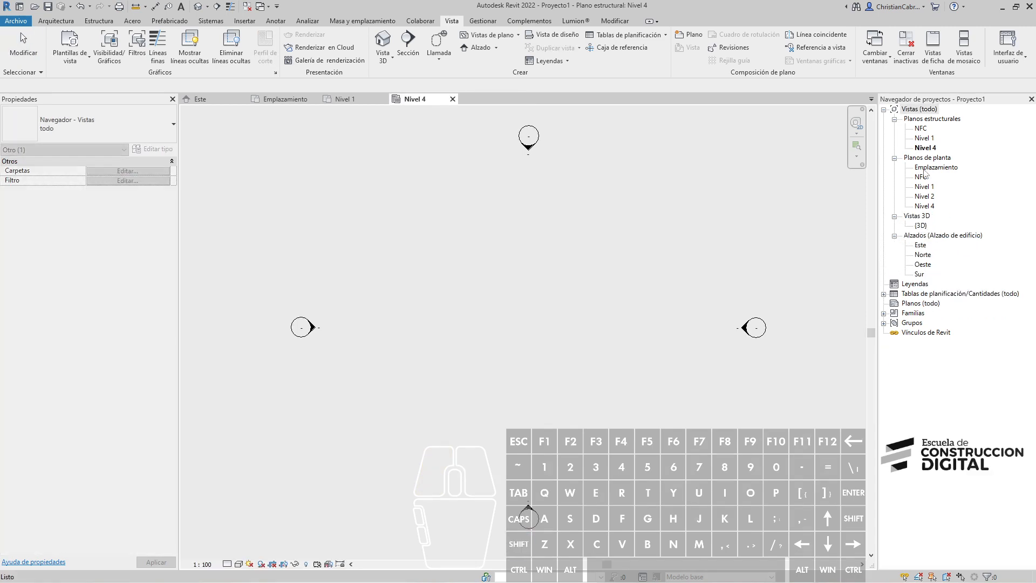
Delete the structural plan views NFC, Nivel 1 and Nivel 4 from the project browser.
{"action": "left_click", "coordinate": [921, 128]}
{"action": "left_click", "coordinate": [924, 148], "text": "shift"}
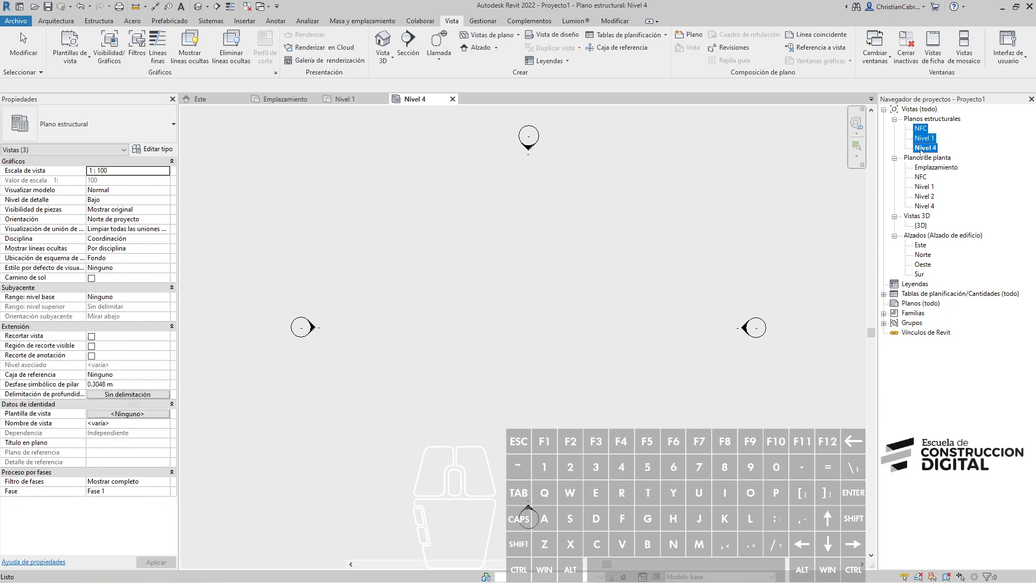
{"action": "key", "text": "Delete"}
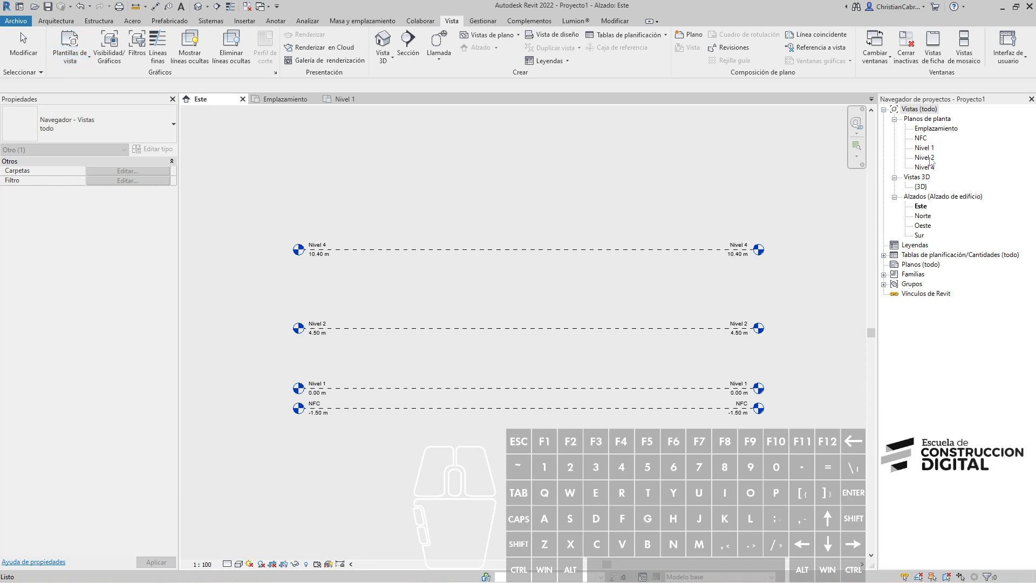
Delete the floor plan view Nivel 2 from the project browser.
{"action": "left_click", "coordinate": [775, 291]}
{"action": "middle_click_drag", "start_coordinate": [772, 311], "coordinate": [691, 292]}
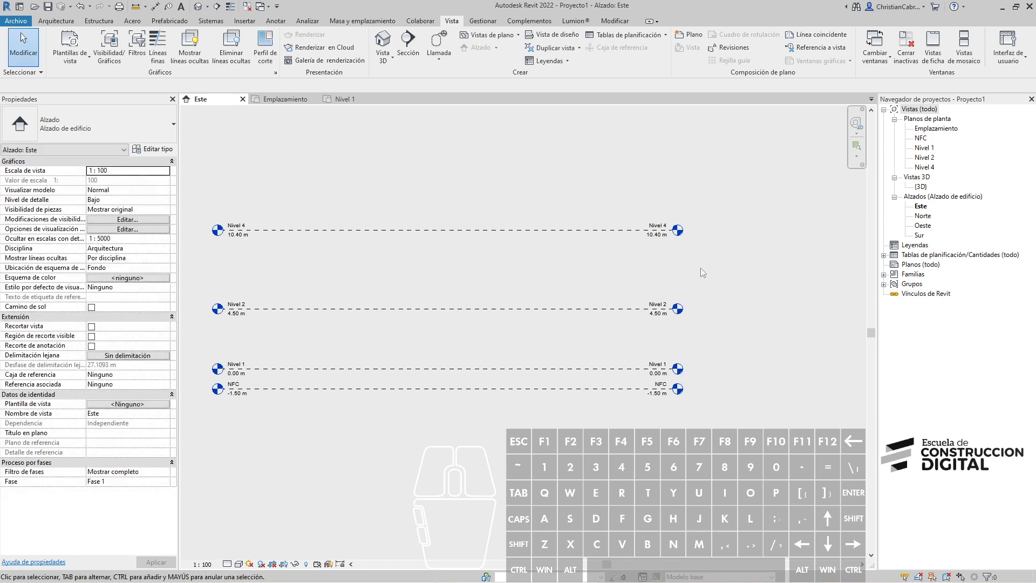
{"action": "left_click", "coordinate": [925, 158]}
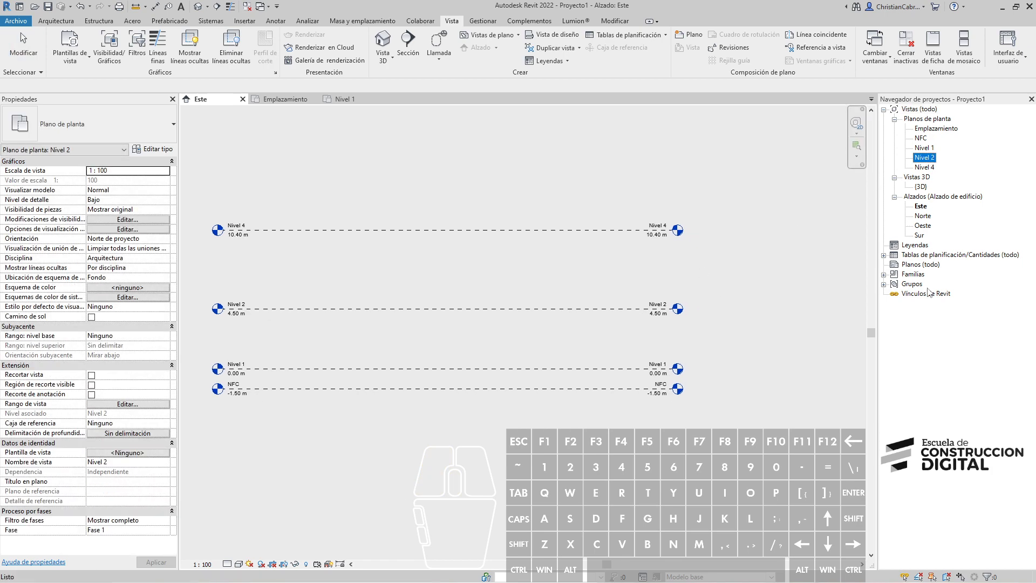
{"action": "key", "text": "Delete"}
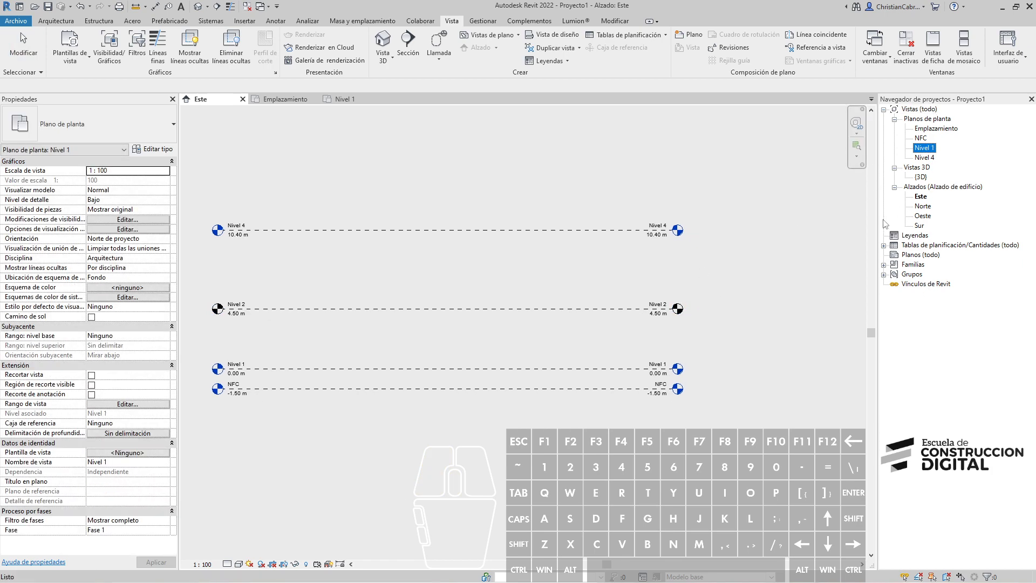
Examine the level head of Nivel 2 in the Este elevation and compare it with the heads of the other levels.
{"action": "left_click", "coordinate": [691, 339]}
{"action": "scroll", "coordinate": [691, 338], "scroll_direction": "up", "scroll_amount": 3}
{"action": "scroll", "coordinate": [701, 301], "scroll_direction": "up", "scroll_amount": 3}
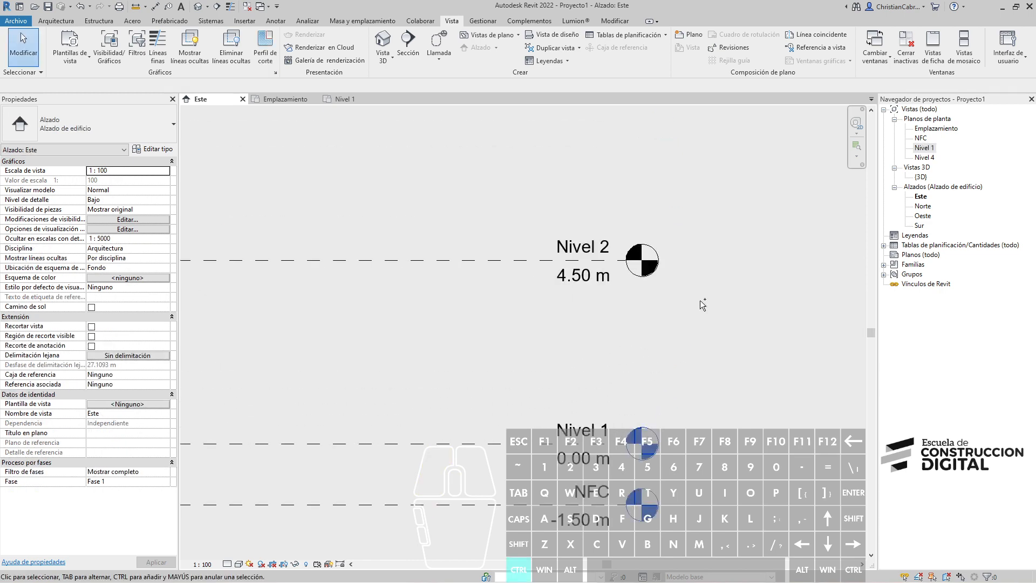
{"action": "mouse_move", "coordinate": [650, 203]}
{"action": "left_mouse_down"}
{"action": "mouse_move", "coordinate": [607, 318]}
{"action": "mouse_move", "coordinate": [654, 204]}
{"action": "mouse_move", "coordinate": [645, 204]}
{"action": "left_mouse_up"}
{"action": "left_click_drag", "start_coordinate": [658, 279], "coordinate": [725, 387], "text": "ctrl+shift"}
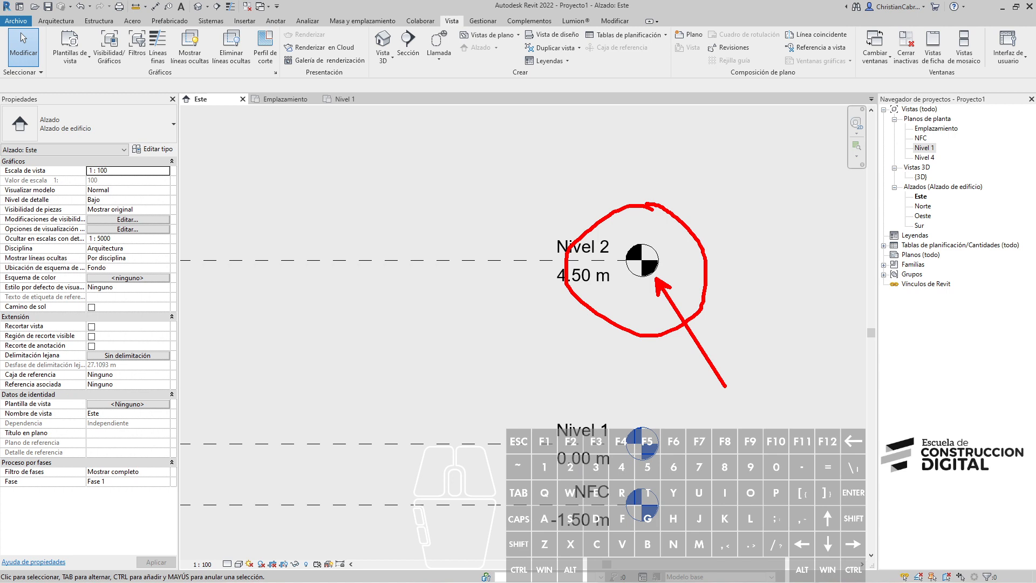
{"action": "key", "text": "Escape"}
{"action": "scroll", "coordinate": [724, 385], "scroll_direction": "down", "scroll_amount": 4}
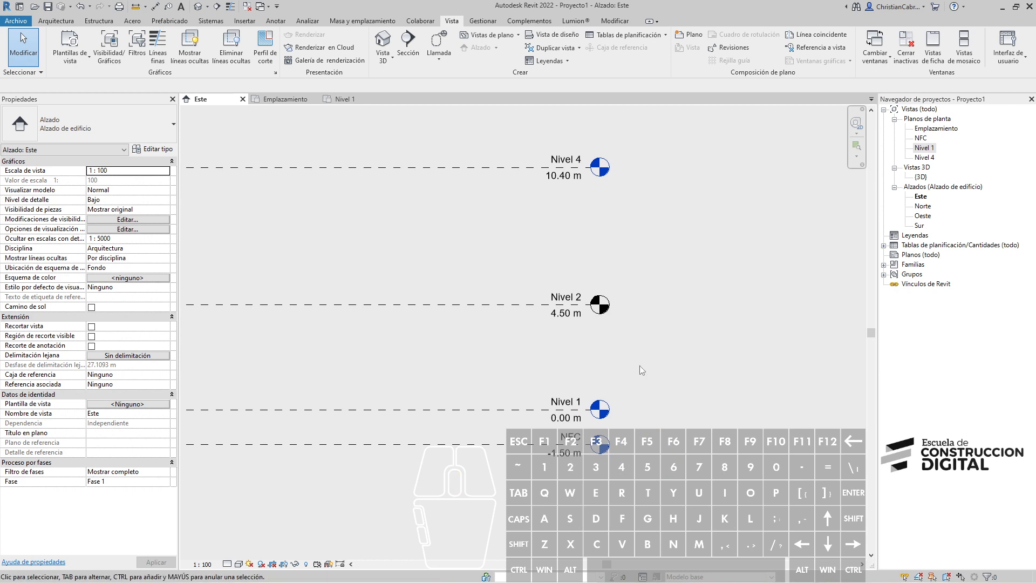
{"action": "scroll", "coordinate": [639, 364], "scroll_direction": "down", "scroll_amount": 1}
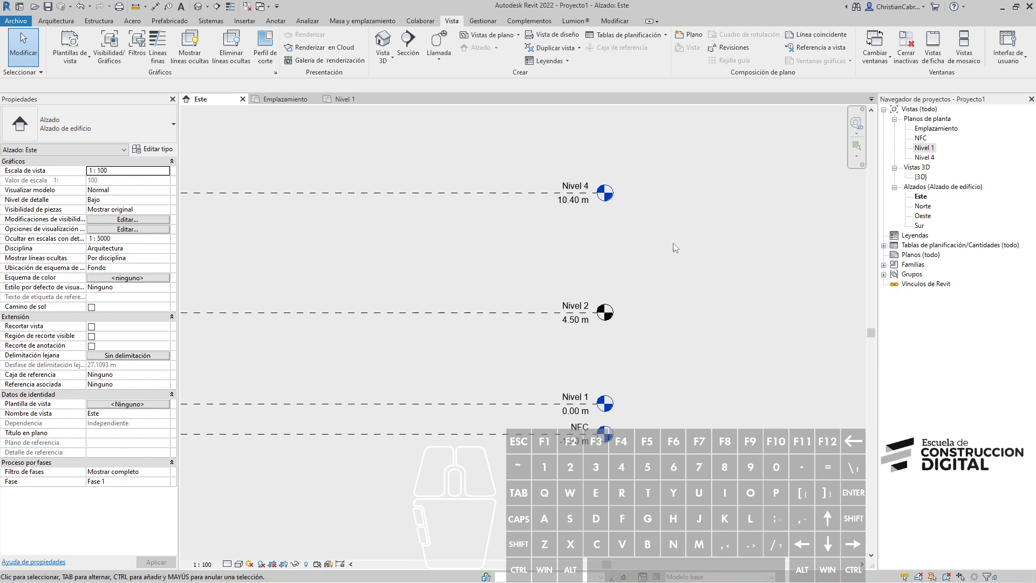
Open the floor plan of Nivel 4 from its level head, and return to the Este elevation.
{"action": "double_click", "coordinate": [605, 192]}
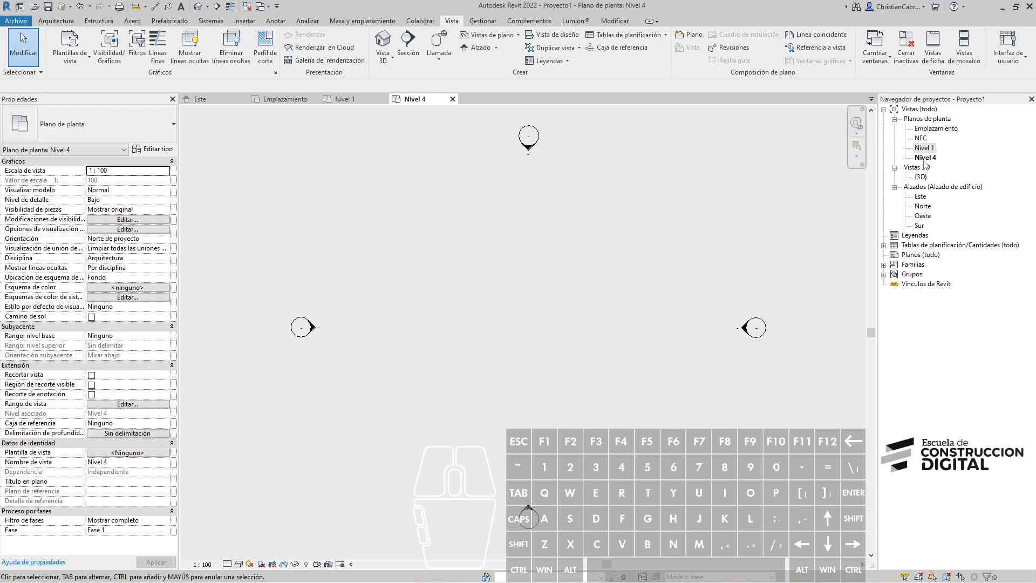
{"action": "double_click", "coordinate": [920, 197]}
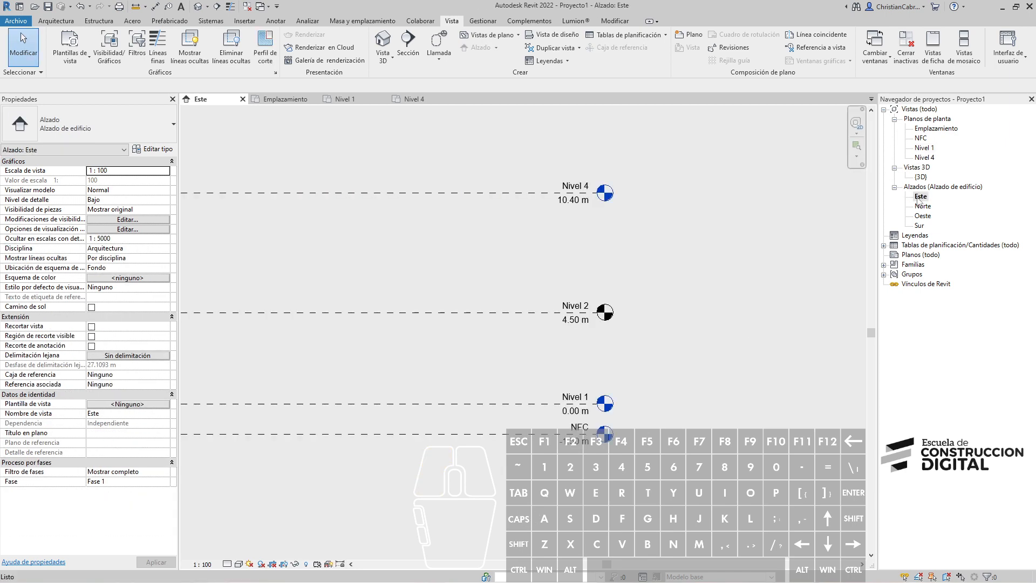
{"action": "scroll", "coordinate": [616, 367], "scroll_direction": "down", "scroll_amount": 1}
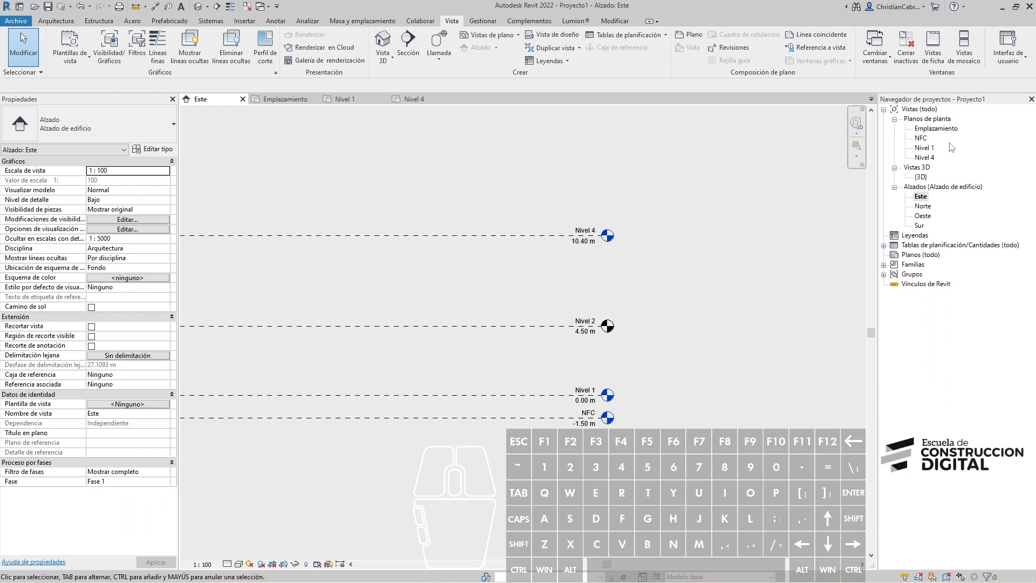
Create a new floor plan view for the level Nivel 2.
{"action": "left_click", "coordinate": [493, 35]}
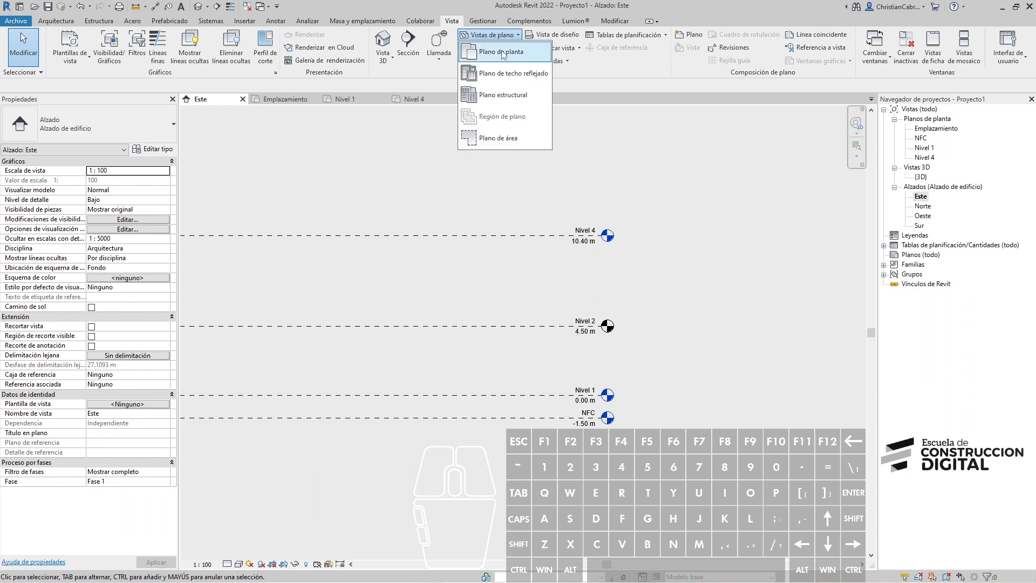
{"action": "left_click", "coordinate": [499, 46]}
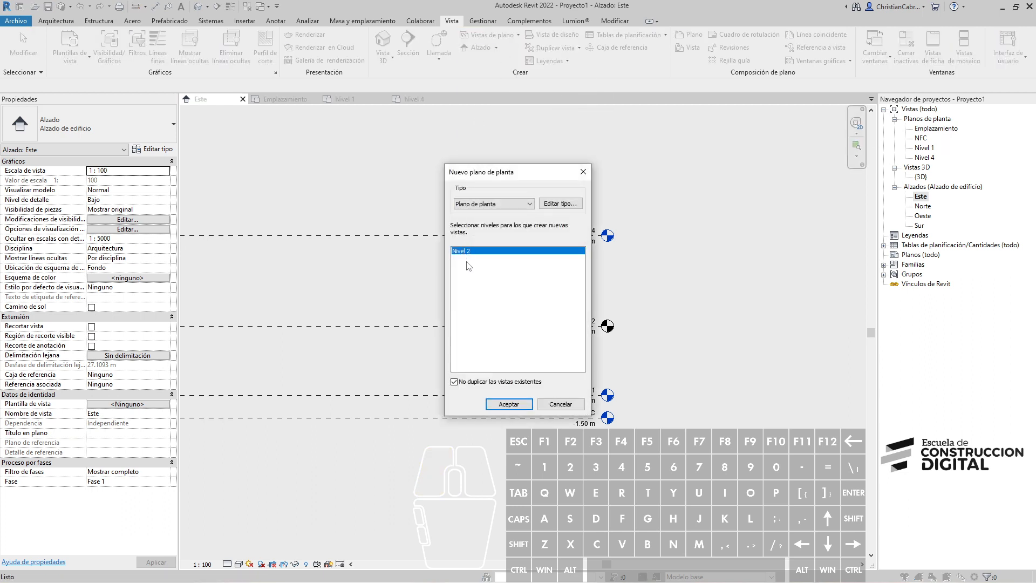
{"action": "left_click", "coordinate": [493, 402]}
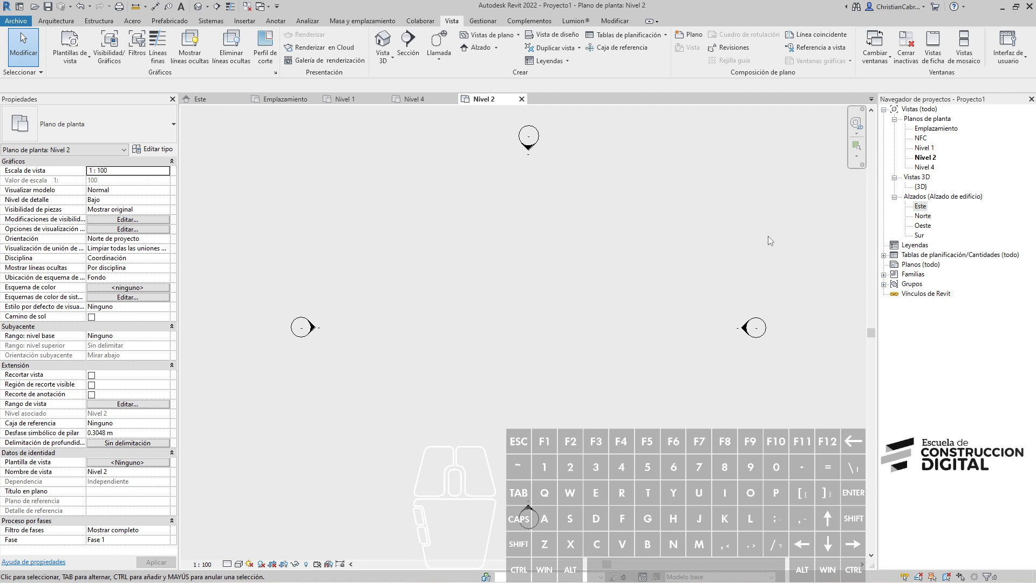
Duplicate the Nivel 1 floor plan view as an independent view without details.
{"action": "left_click", "coordinate": [926, 149]}
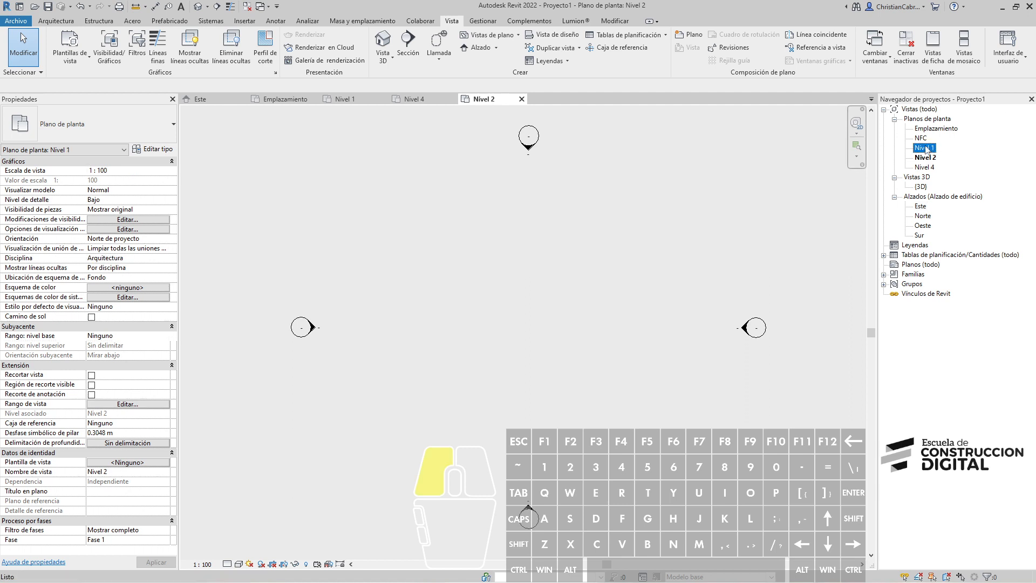
{"action": "right_click", "coordinate": [925, 149]}
{"action": "mouse_move", "coordinate": [917, 231]}
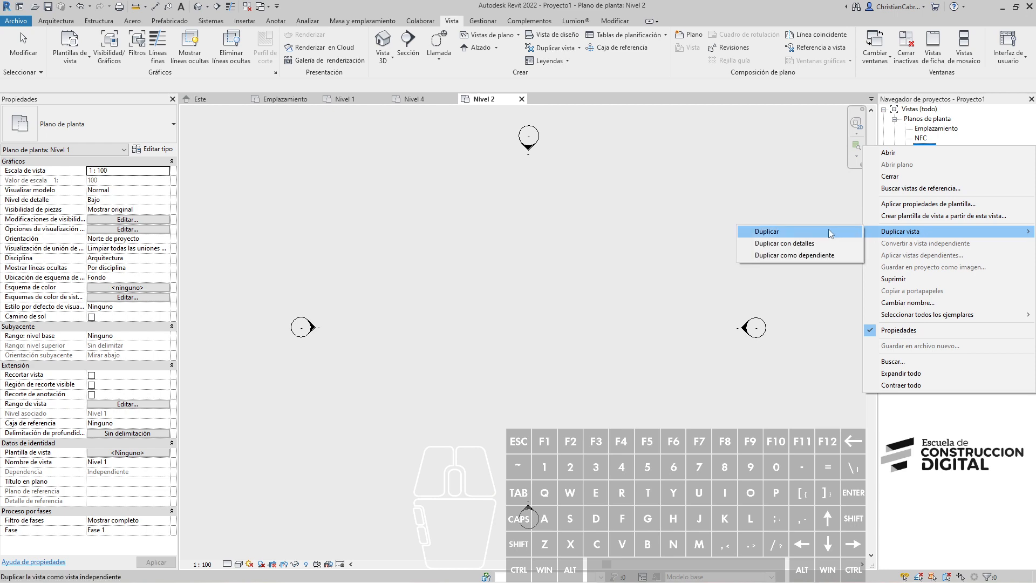
{"action": "left_click", "coordinate": [831, 232]}
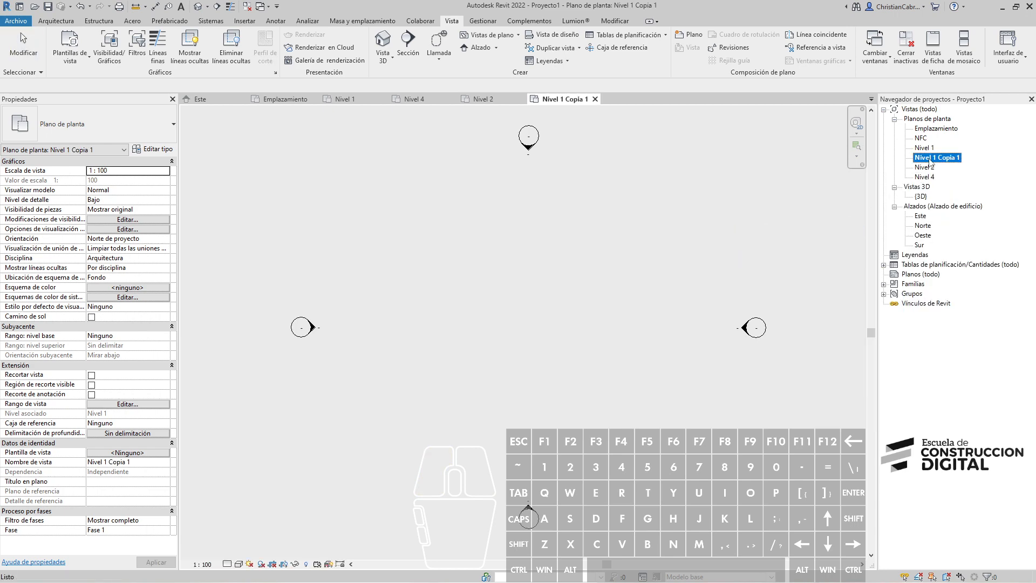
Rename the duplicated Nivel 1 floor plan view as "Primera planta".
{"action": "type", "text": "Primer"}
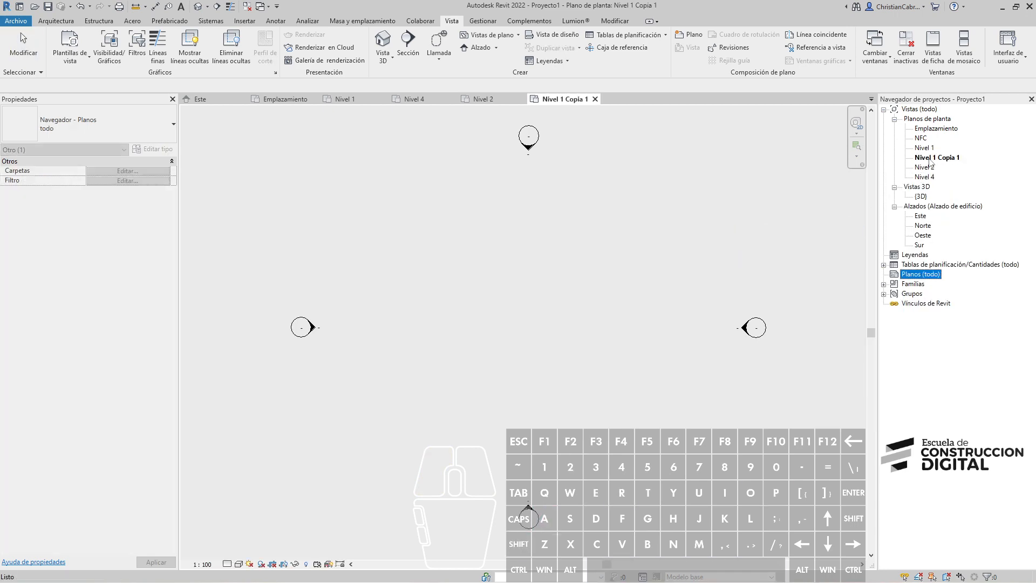
{"action": "left_click", "coordinate": [930, 157]}
{"action": "key", "text": "F2"}
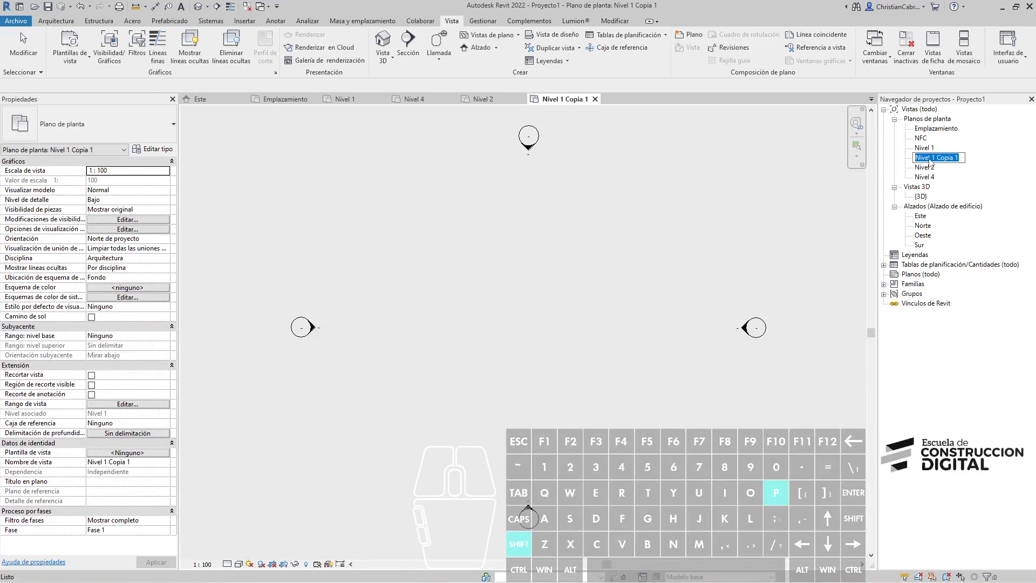
{"action": "type", "text": "Primera planta"}
{"action": "key", "text": "Return"}
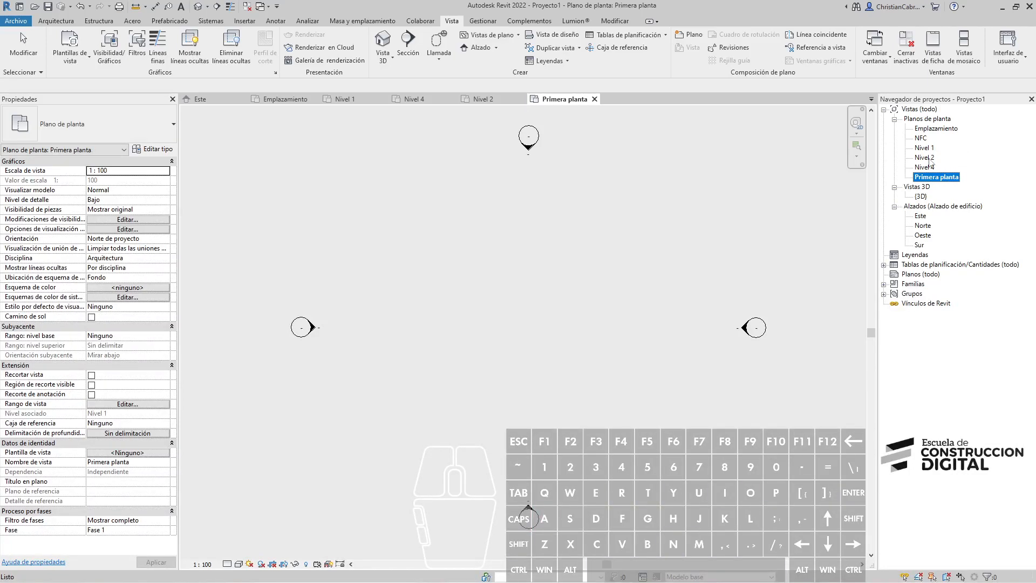
{"action": "left_click", "coordinate": [834, 206]}
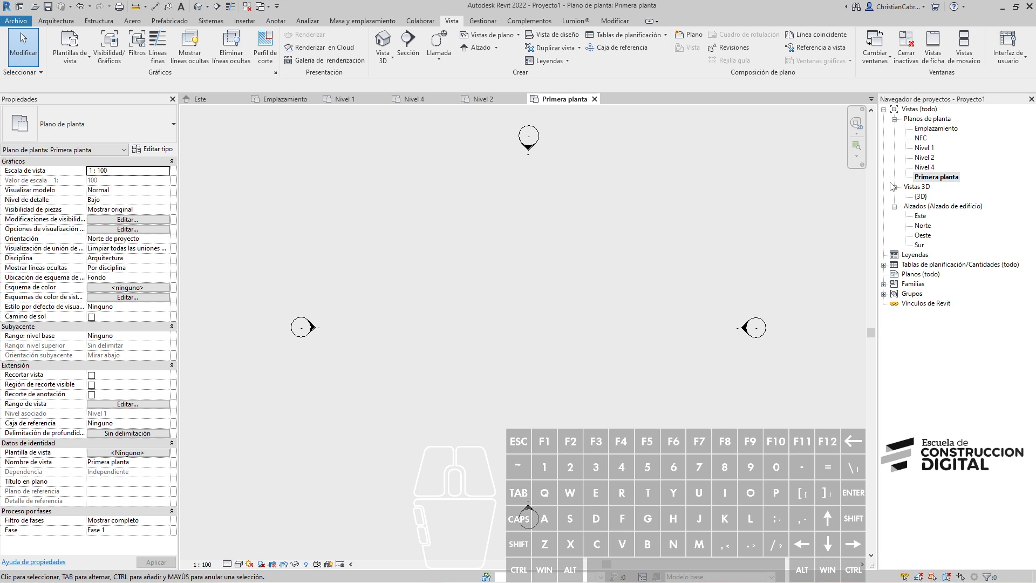
In the Este elevation, rename level Nivel 1 as "Nivel 1 +0.00 mts" and apply the new name to its corresponding views.
{"action": "double_click", "coordinate": [919, 216]}
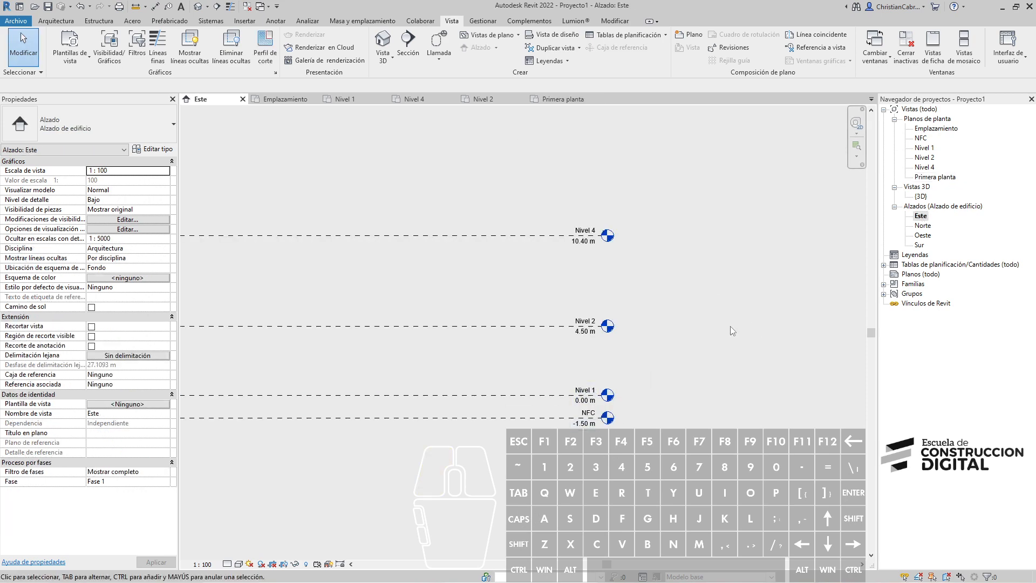
{"action": "left_click", "coordinate": [925, 149]}
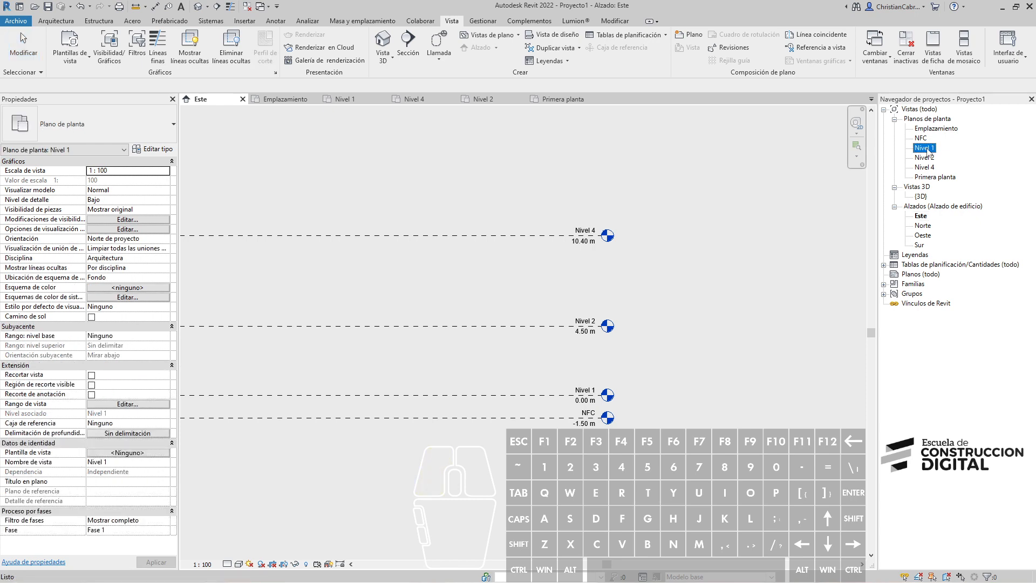
{"action": "left_click", "coordinate": [585, 396]}
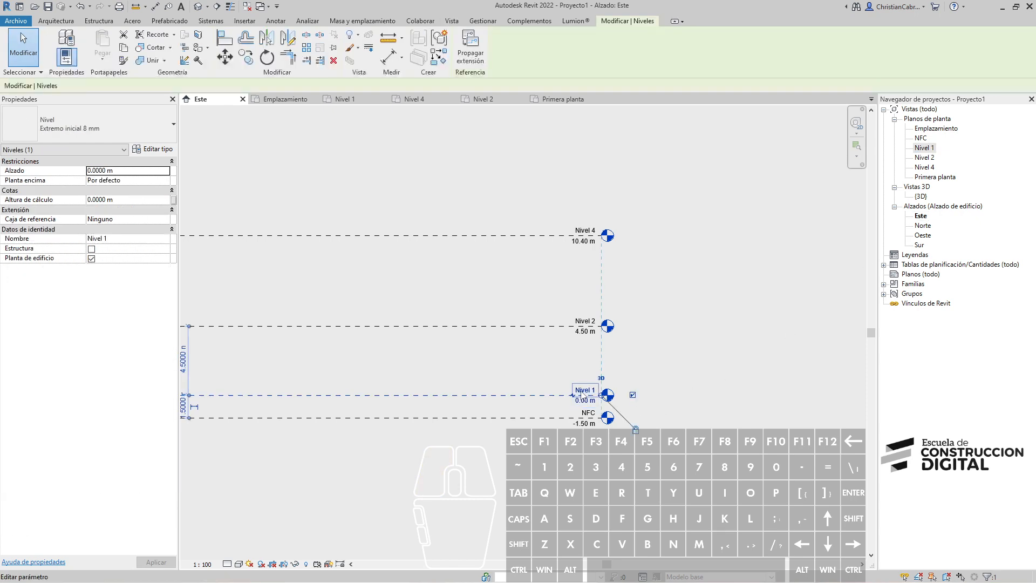
{"action": "left_click", "coordinate": [582, 391]}
{"action": "key", "text": "Right"}
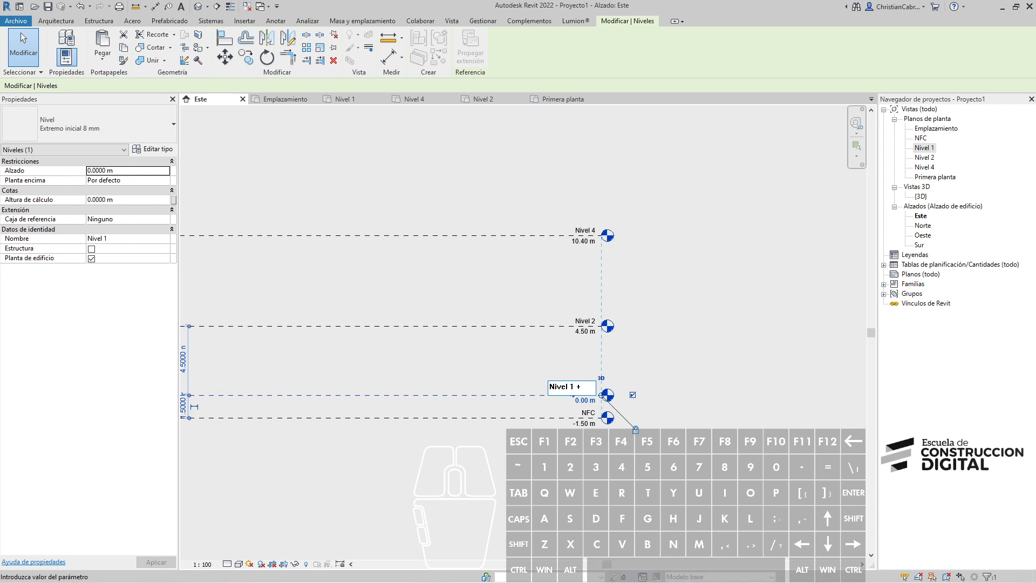
{"action": "type", "text": "+0.00 mts"}
{"action": "key", "text": "Return"}
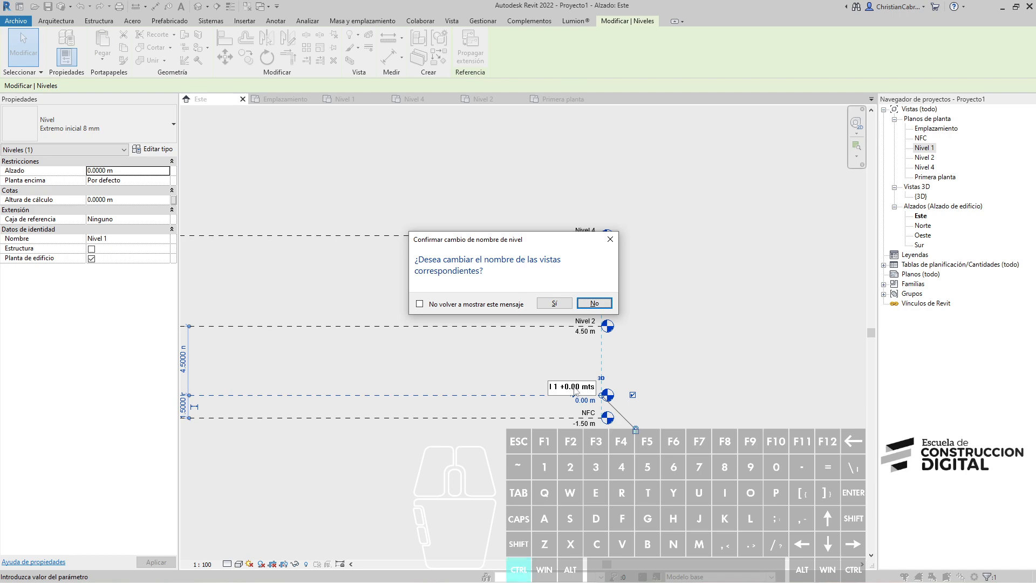
{"action": "key", "text": "ctrl+1"}
{"action": "left_click", "coordinate": [538, 244]}
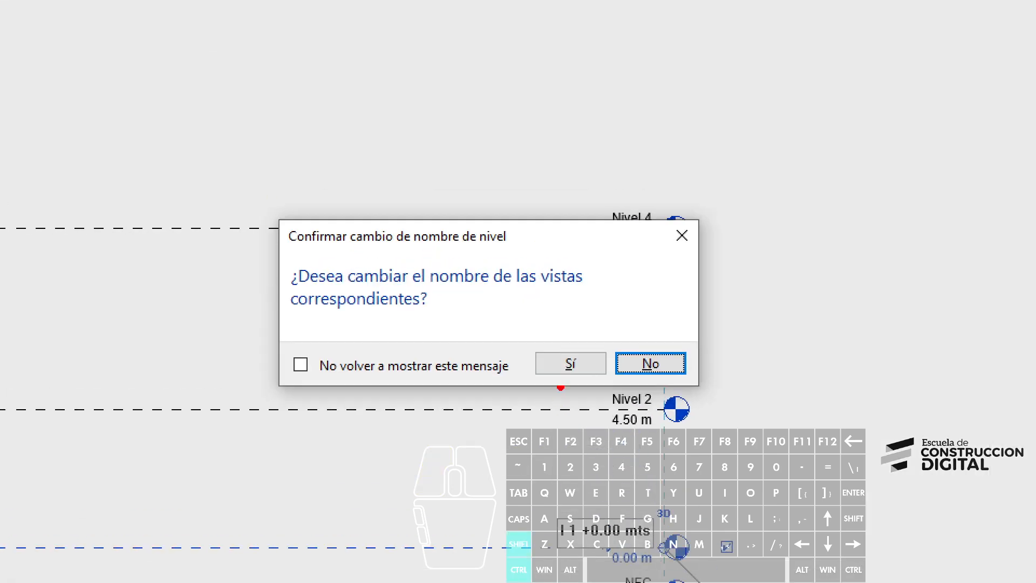
{"action": "left_click_drag", "start_coordinate": [567, 373], "coordinate": [567, 533], "text": "ctrl+shift"}
{"action": "key", "text": "Escape"}
{"action": "left_click", "coordinate": [553, 304]}
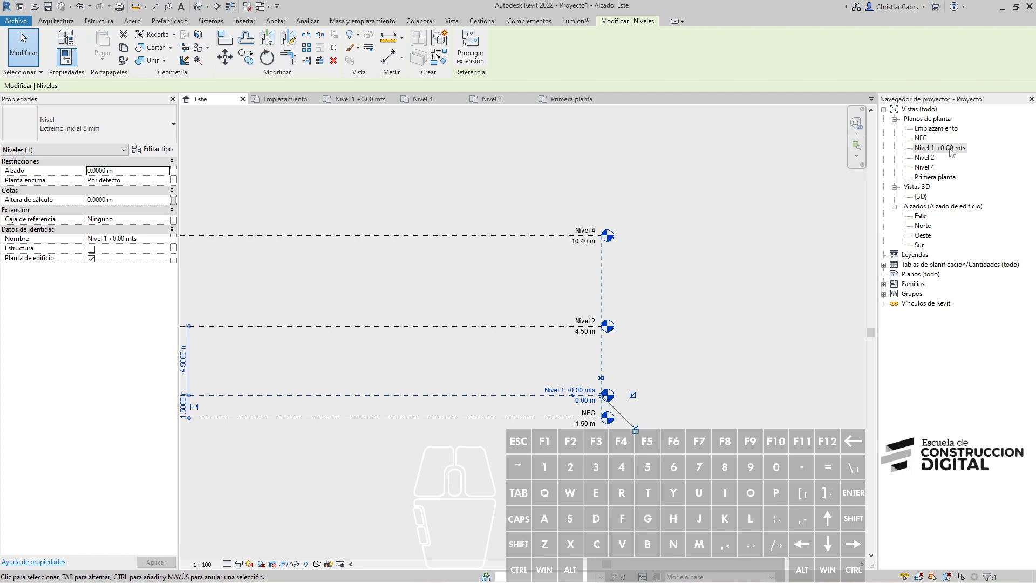
Check the properties of the Primera planta floor plan and of the level Nivel 1 +0.00 mts.
{"action": "left_click", "coordinate": [945, 179]}
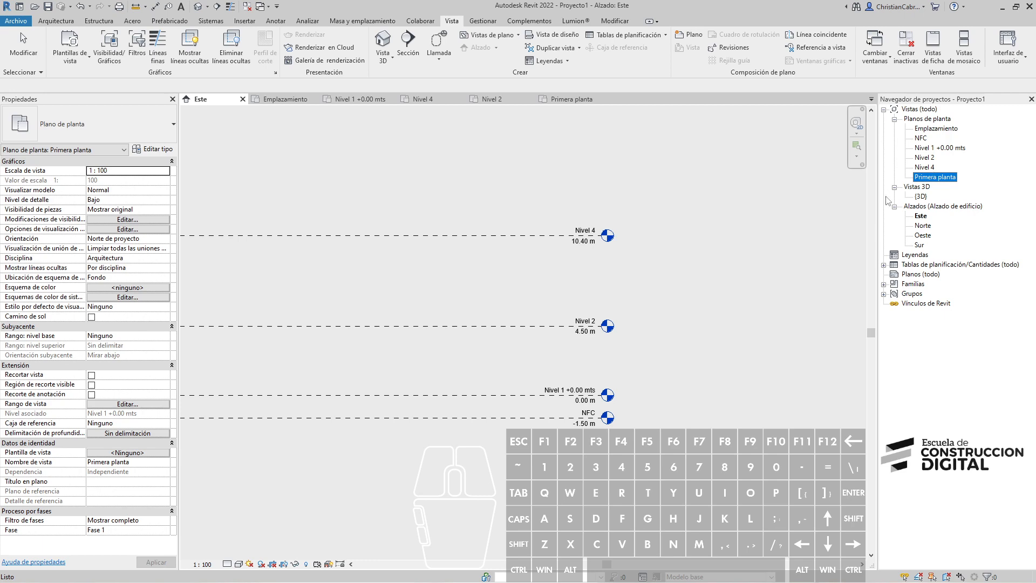
{"action": "left_click", "coordinate": [608, 395]}
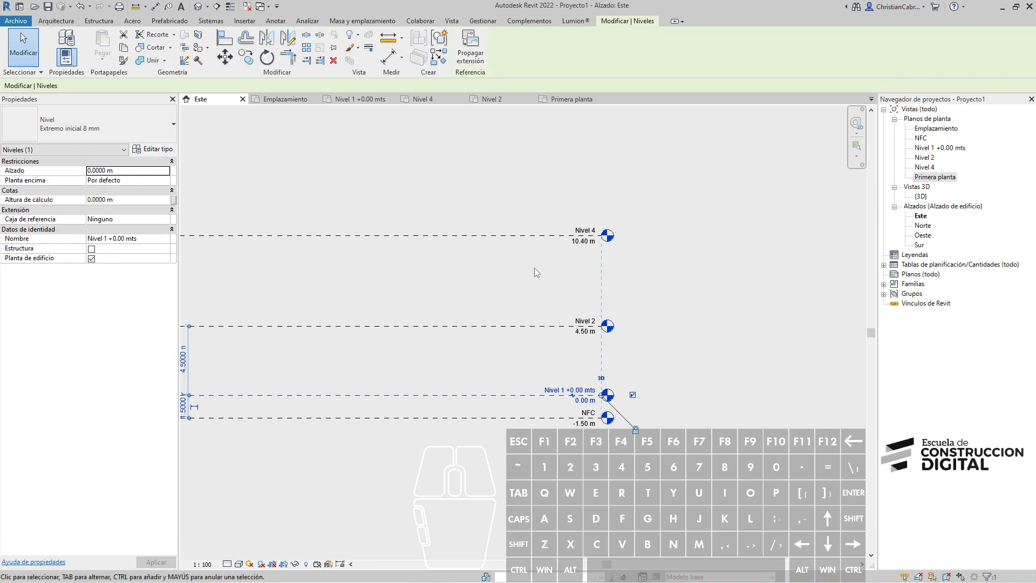
{"action": "left_click", "coordinate": [549, 480]}
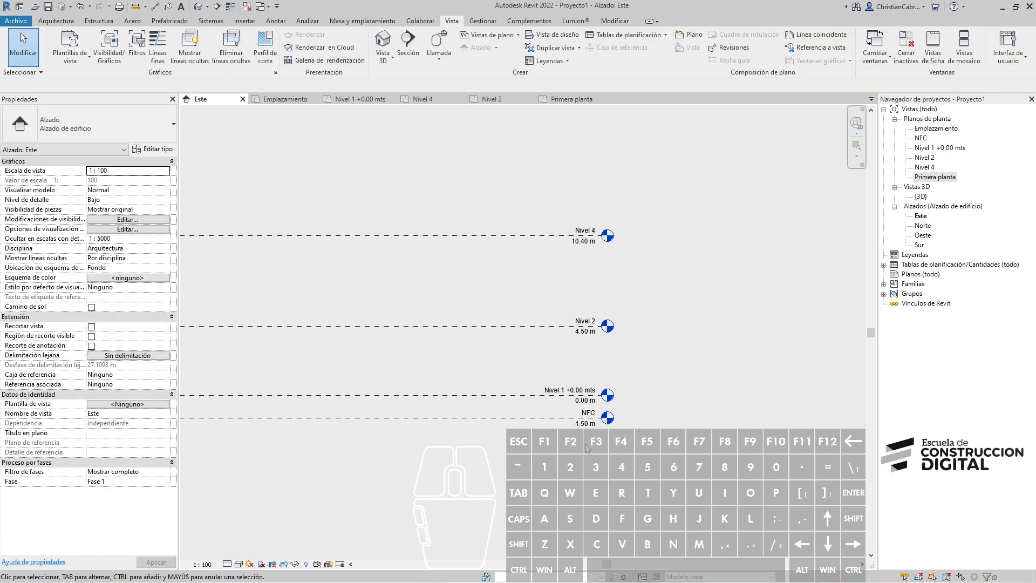
Rename level Nivel 2 as "Nivel 2 +4.50 mts" and apply the new name to its corresponding views.
{"action": "scroll", "coordinate": [558, 342], "scroll_direction": "up", "scroll_amount": 2}
{"action": "left_click", "coordinate": [594, 309]}
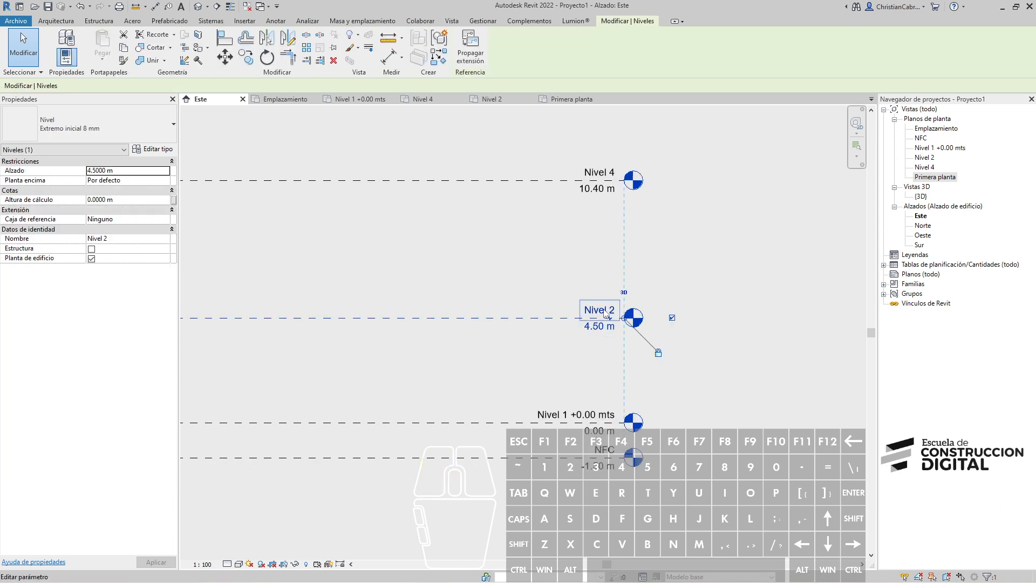
{"action": "left_click", "coordinate": [604, 309]}
{"action": "key", "text": "Right"}
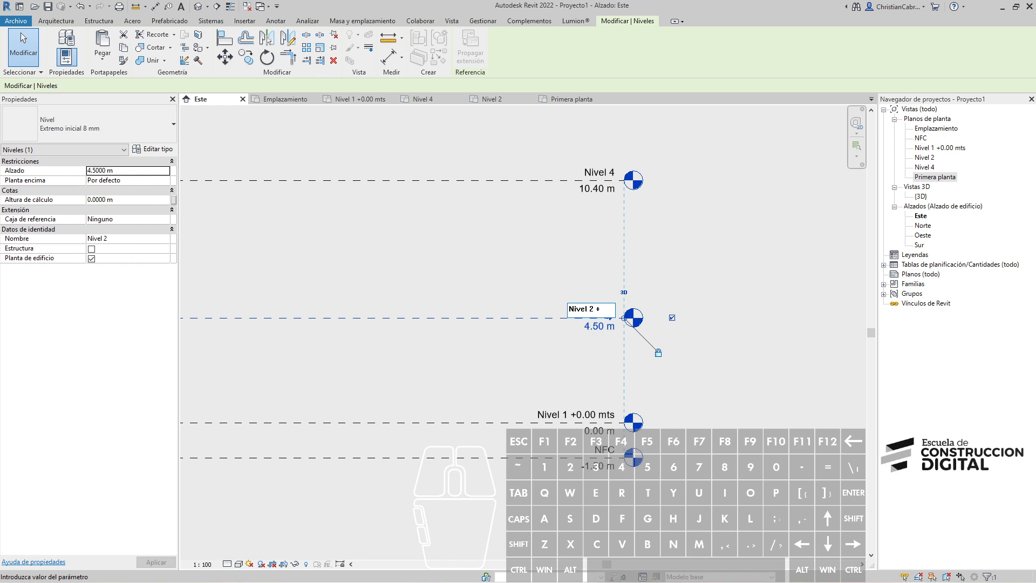
{"action": "type", "text": "+4.50 mts"}
{"action": "key", "text": "Return"}
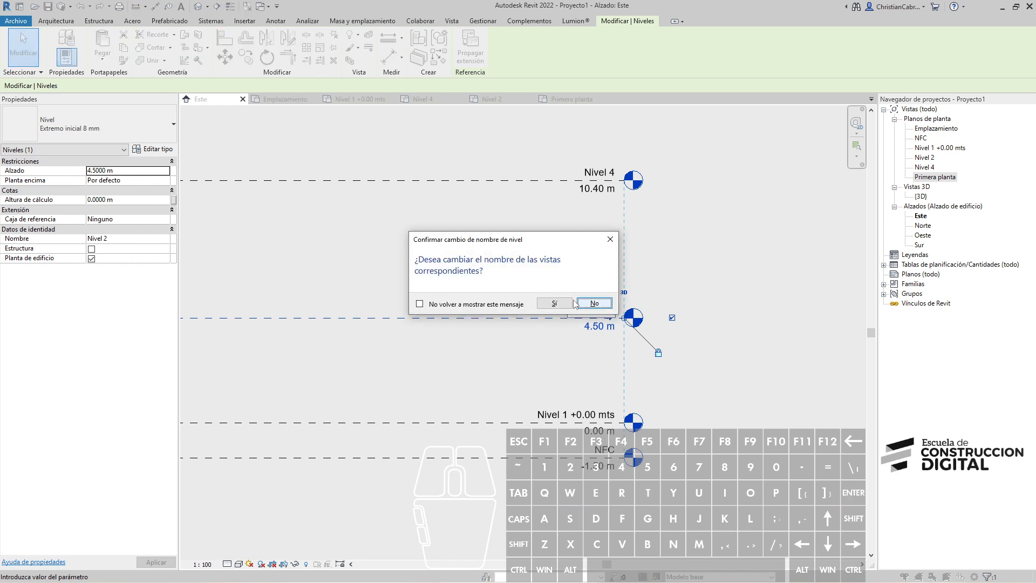
{"action": "left_click", "coordinate": [554, 303]}
Rename level Nivel 4 as "Nivel 3 + 9.00 mts" and apply the new name to its corresponding views.
{"action": "left_click", "coordinate": [604, 174]}
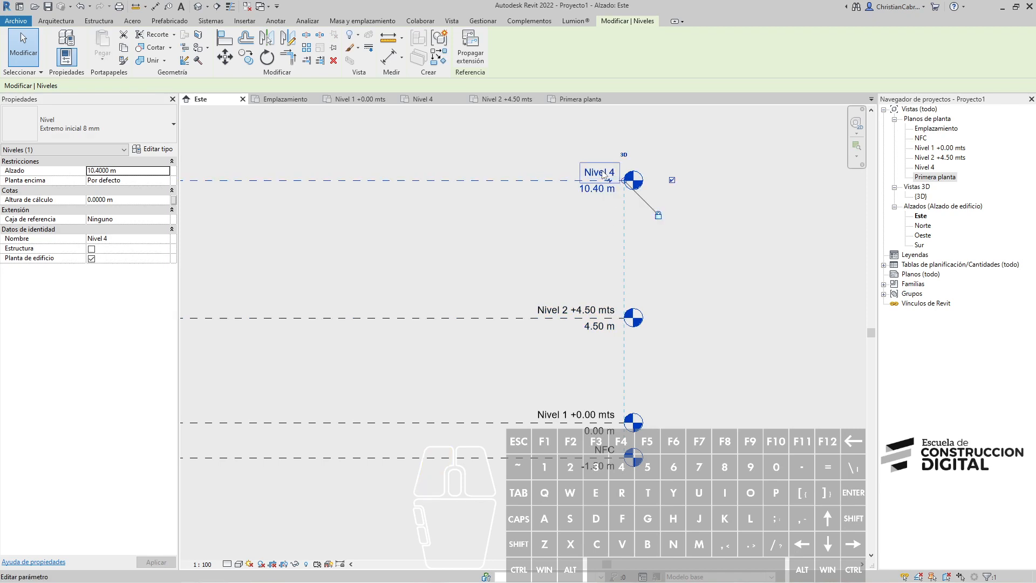
{"action": "left_click", "coordinate": [603, 171]}
{"action": "left_click", "coordinate": [602, 171]}
{"action": "key", "text": "BackSpace"}
{"action": "type", "text": "3+9."}
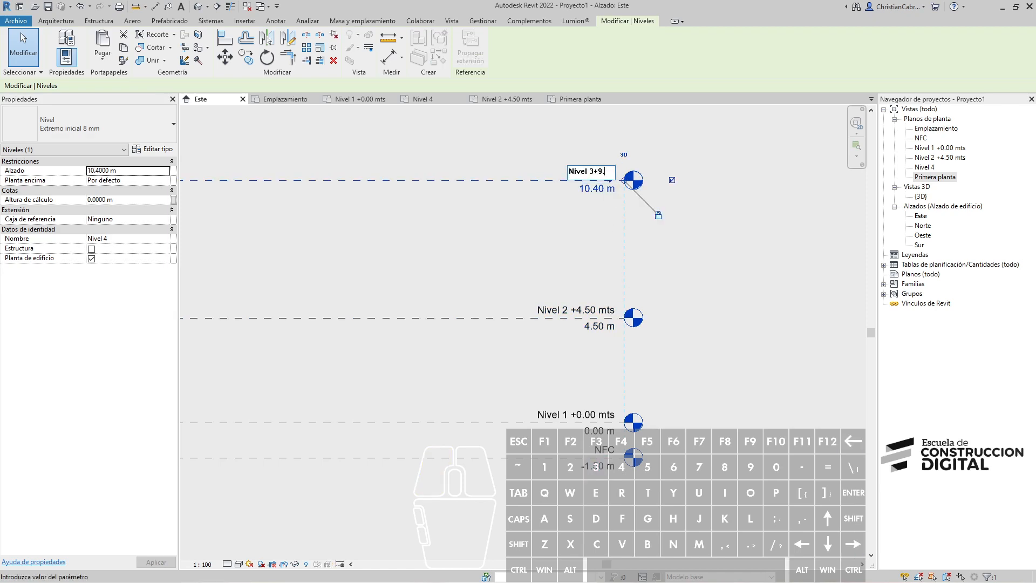
{"action": "type", "text": "00 mts"}
{"action": "key", "text": "Left"}
{"action": "key", "text": "Left"}
{"action": "key", "text": "Left"}
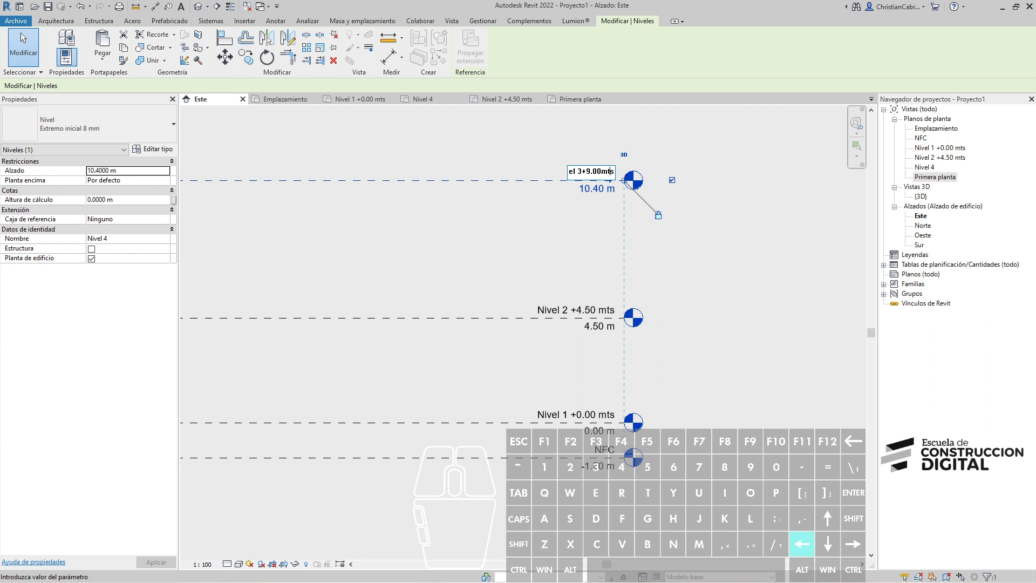
{"action": "key", "text": "Left"}
{"action": "key", "text": "Left"}
{"action": "key", "text": "Left"}
{"action": "key", "text": "Left"}
{"action": "key", "text": "Left"}
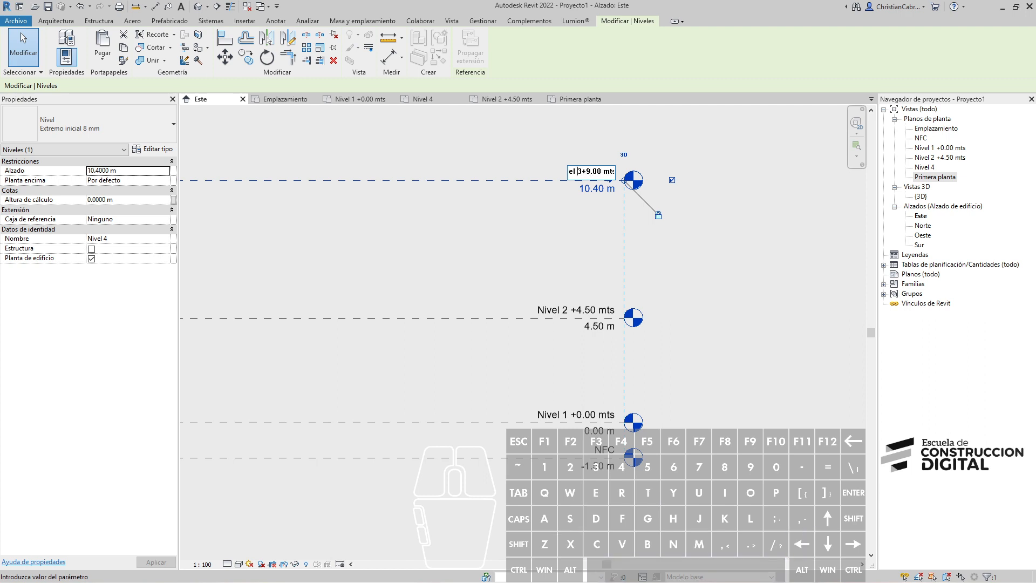
{"action": "key", "text": "Right"}
{"action": "key", "text": "Return"}
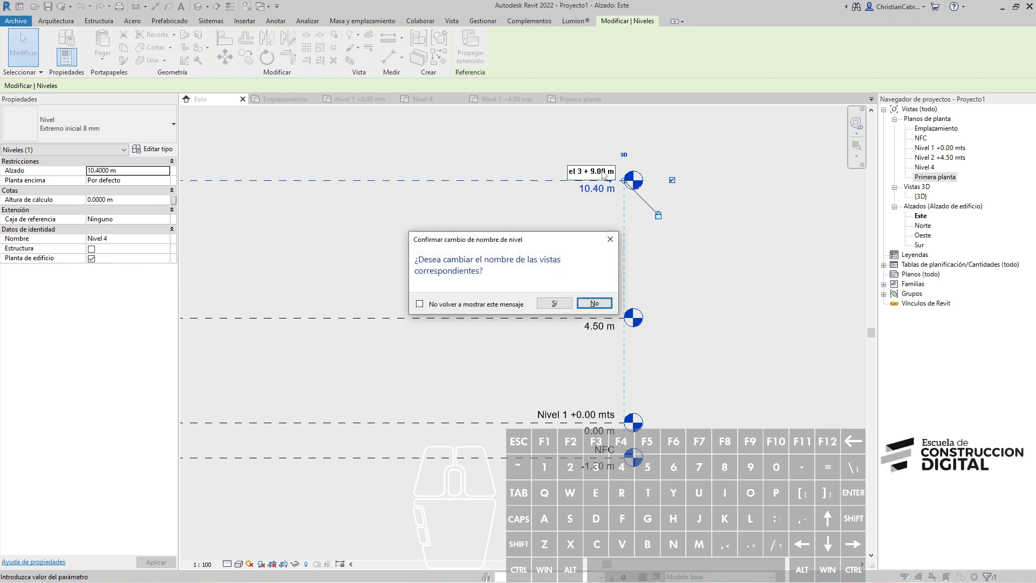
{"action": "left_click", "coordinate": [592, 303]}
Set the elevation of level Nivel 3 + 9.00 mts to 9 m.
{"action": "left_click", "coordinate": [590, 190]}
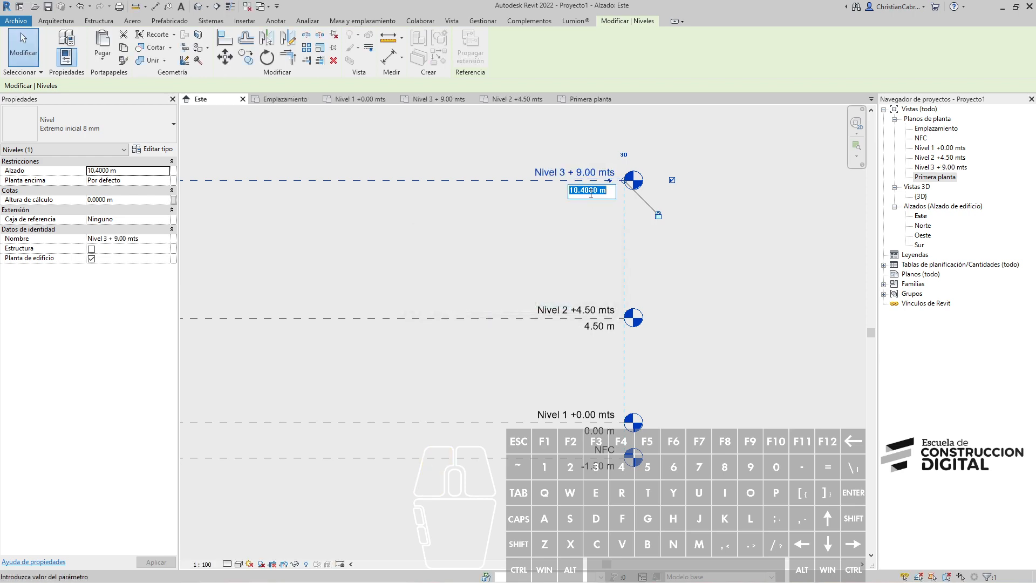
{"action": "type", "text": "9"}
{"action": "key", "text": "Return"}
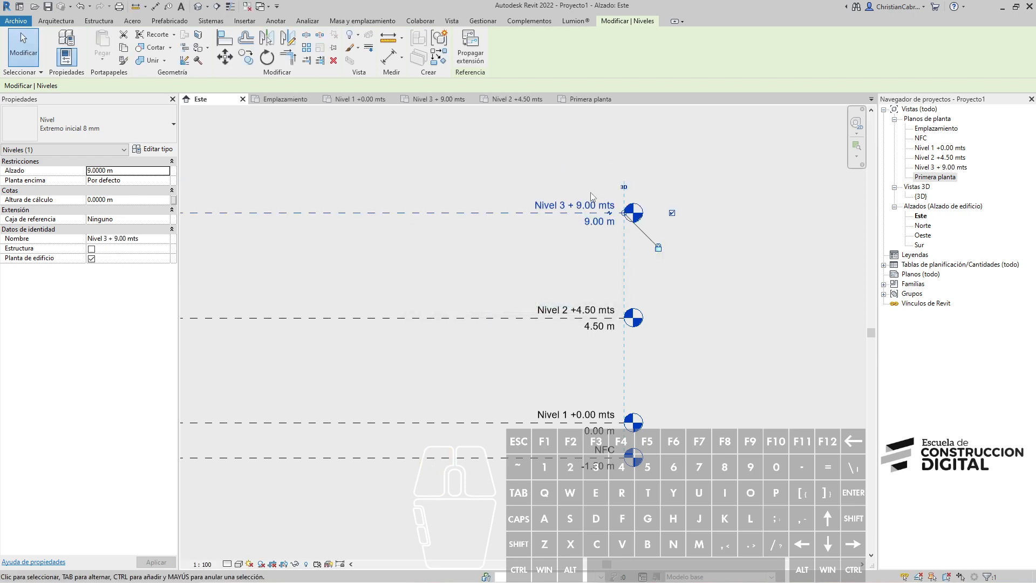
{"action": "left_click", "coordinate": [683, 337]}
{"action": "scroll", "coordinate": [636, 402], "scroll_direction": "up", "scroll_amount": 3}
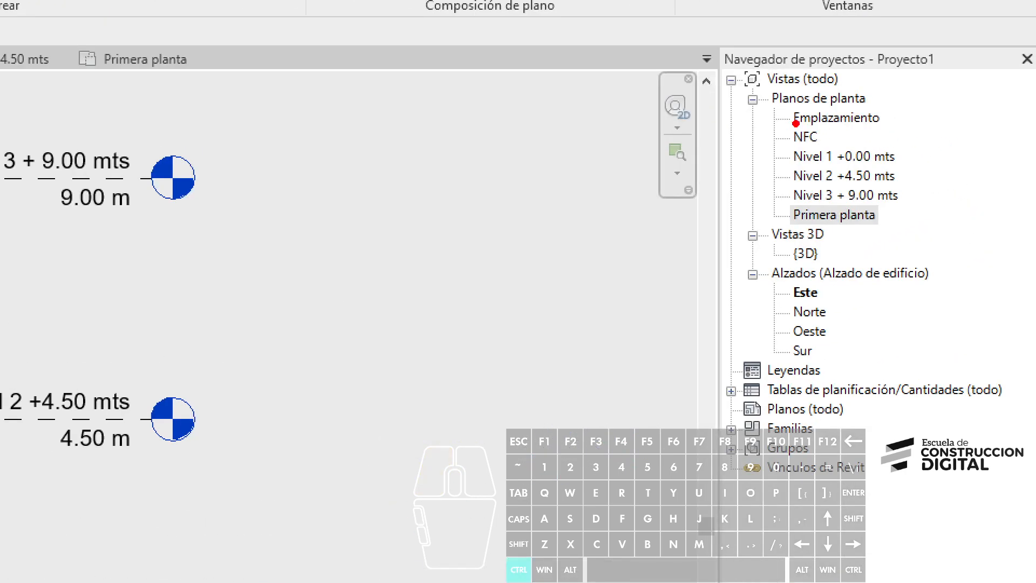
{"action": "mouse_move", "coordinate": [901, 128]}
{"action": "left_mouse_down", "text": "ctrl"}
{"action": "mouse_move", "coordinate": [997, 169]}
{"action": "mouse_move", "coordinate": [998, 180]}
{"action": "left_mouse_up", "text": "ctrl"}
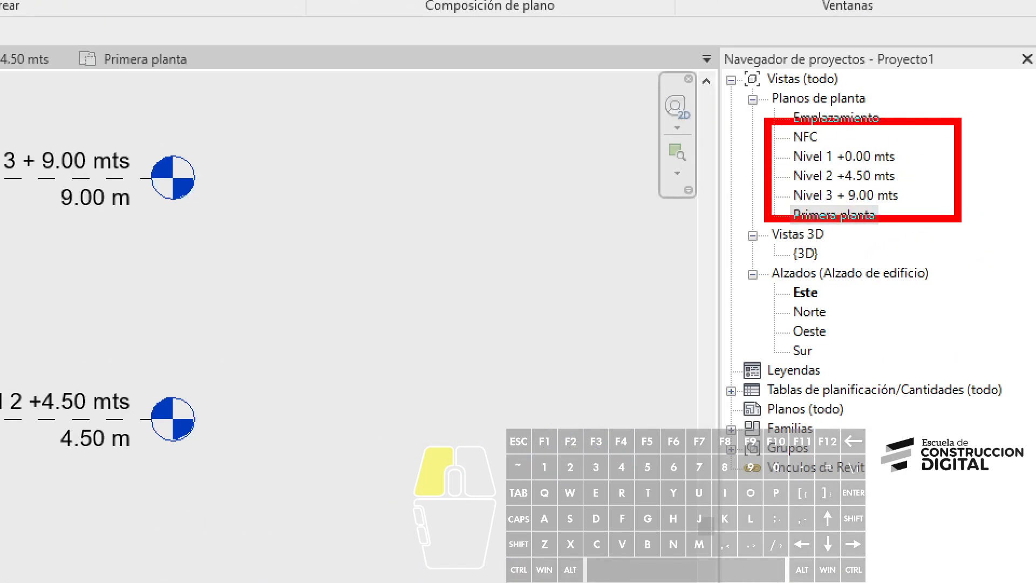
{"action": "left_click_drag", "start_coordinate": [961, 220], "coordinate": [960, 221], "text": "ctrl"}
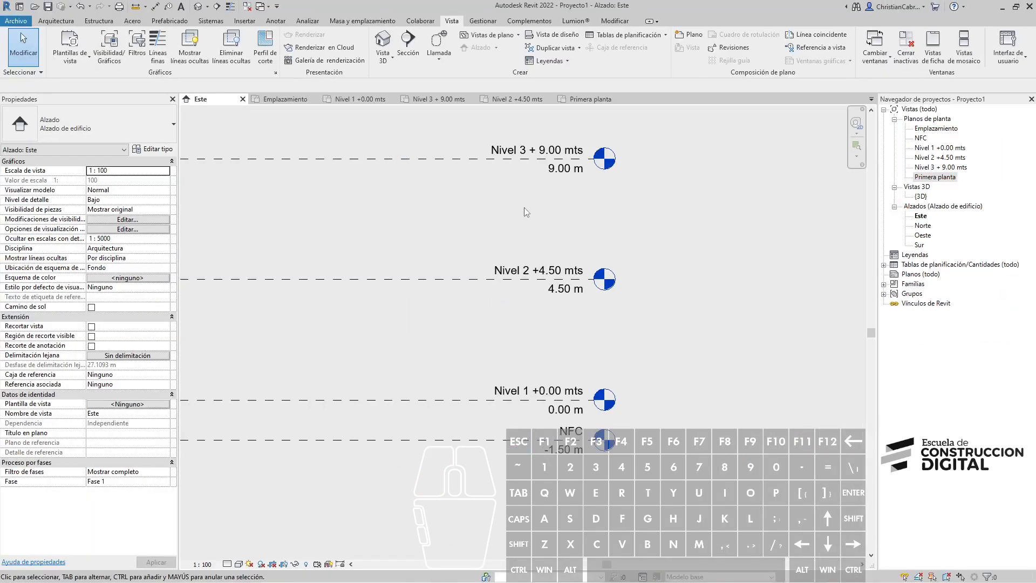
Rename level Nivel 2 +4.50 mts as "Mezaninne +4.50 mts" and apply the new name to its corresponding views.
{"action": "left_click", "coordinate": [515, 272]}
{"action": "left_click", "coordinate": [515, 272]}
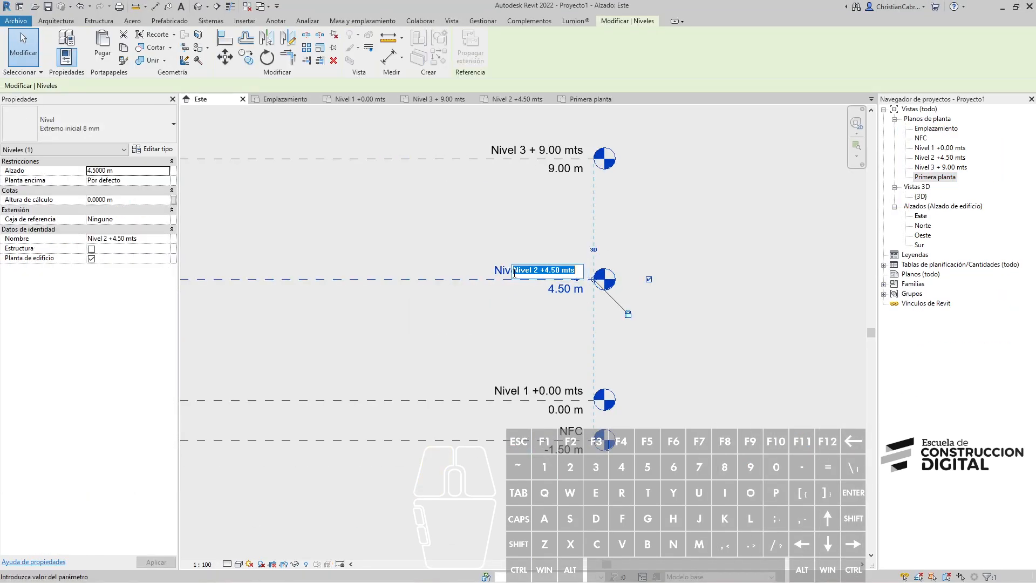
{"action": "left_click", "coordinate": [535, 272]}
{"action": "left_click_drag", "start_coordinate": [537, 272], "coordinate": [513, 272]}
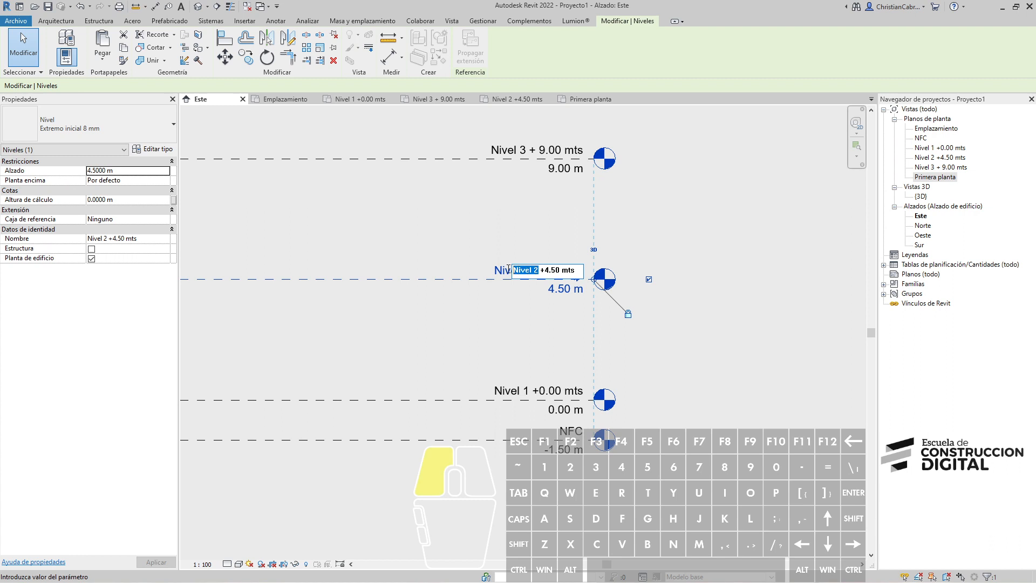
{"action": "type", "text": "Mezan"}
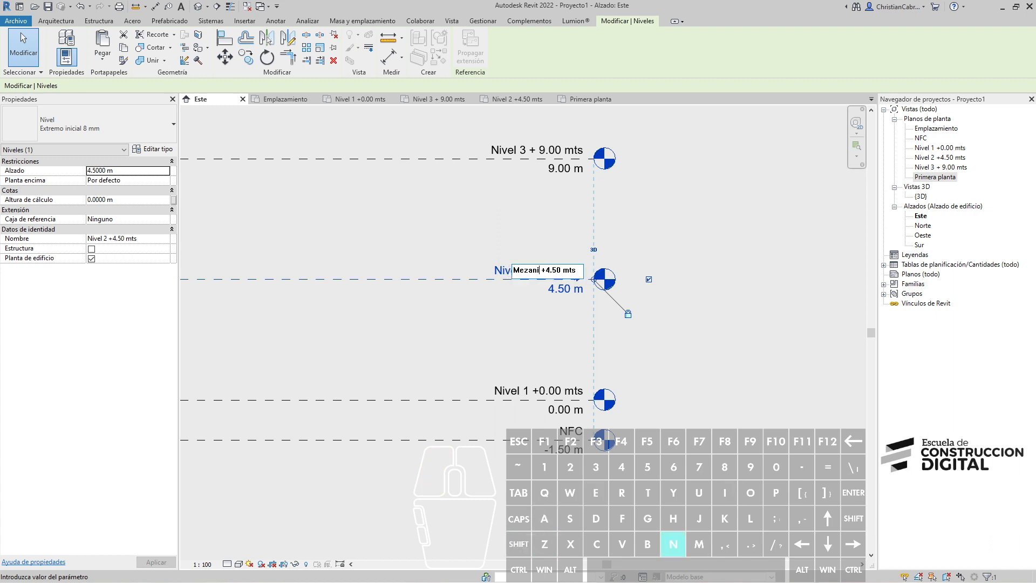
{"action": "type", "text": "ine"}
{"action": "key", "text": "Return"}
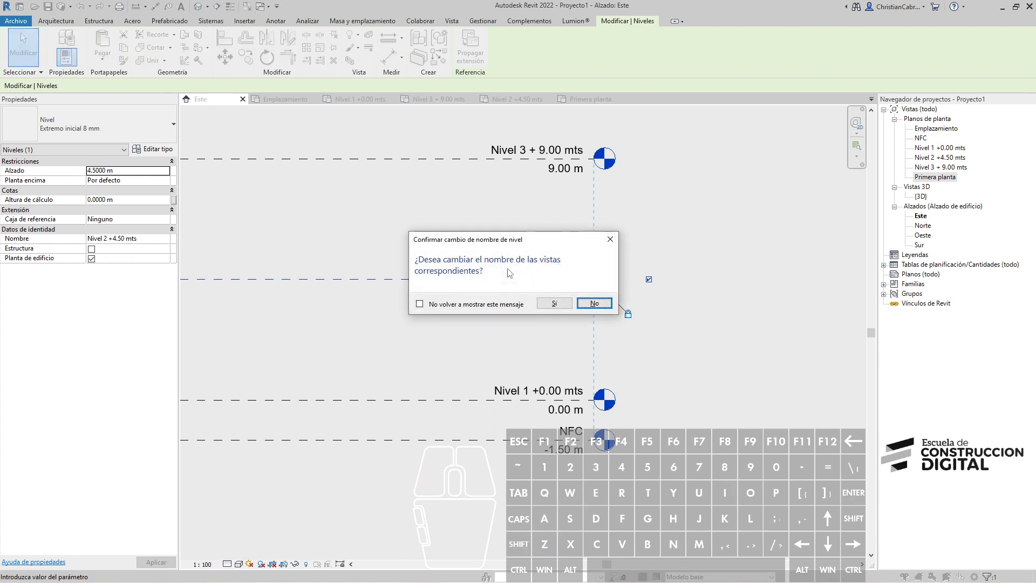
{"action": "left_click", "coordinate": [553, 304]}
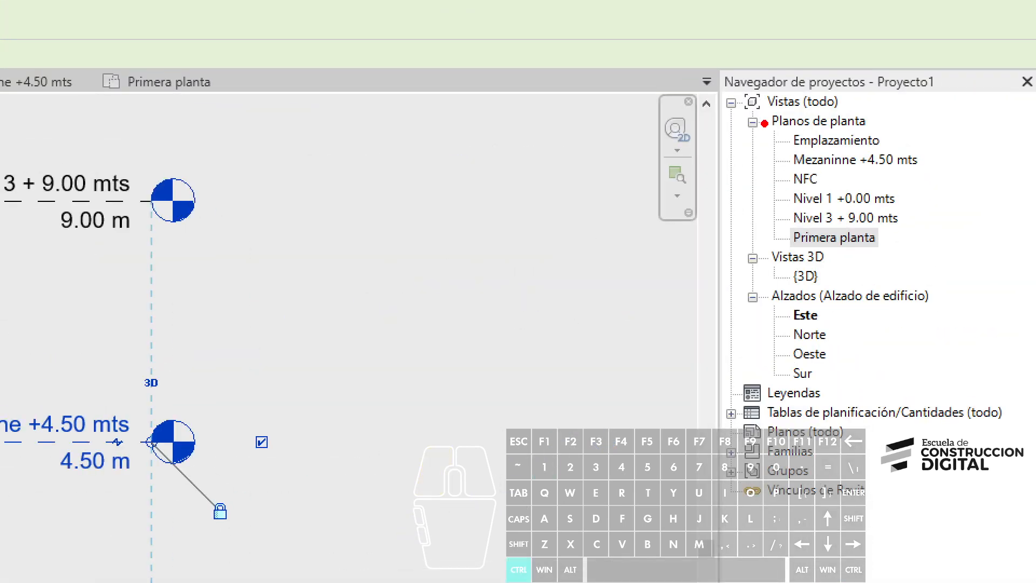
{"action": "mouse_move", "coordinate": [764, 119]}
{"action": "left_mouse_down", "text": "ctrl"}
{"action": "mouse_move", "coordinate": [939, 225]}
{"action": "mouse_move", "coordinate": [970, 258]}
{"action": "left_mouse_up", "text": "ctrl"}
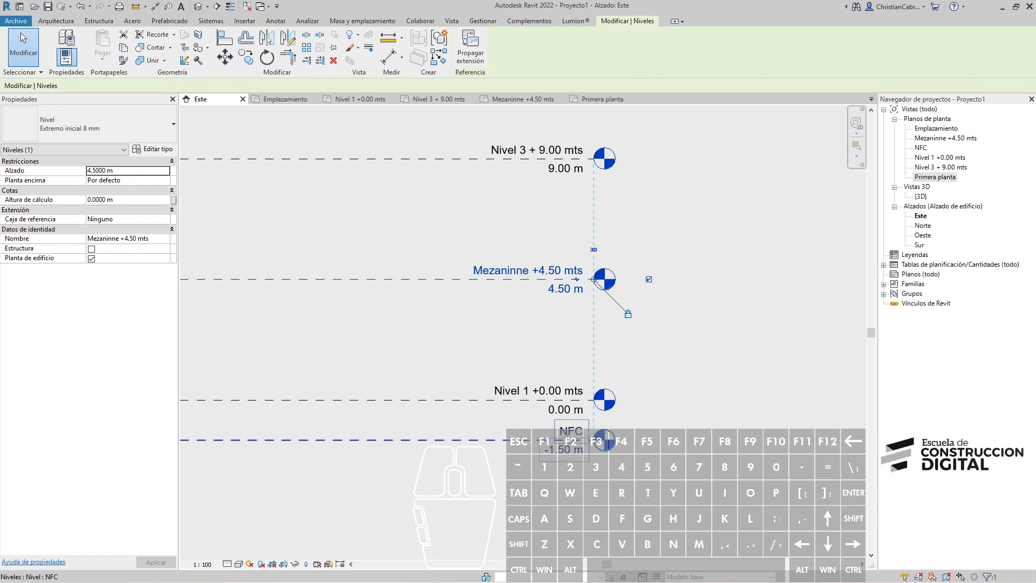
Add an elbow to the head of the NFC level so its label is offset from the level line.
{"action": "left_click", "coordinate": [576, 434]}
{"action": "left_click", "coordinate": [571, 431]}
{"action": "key", "text": "BackSpace"}
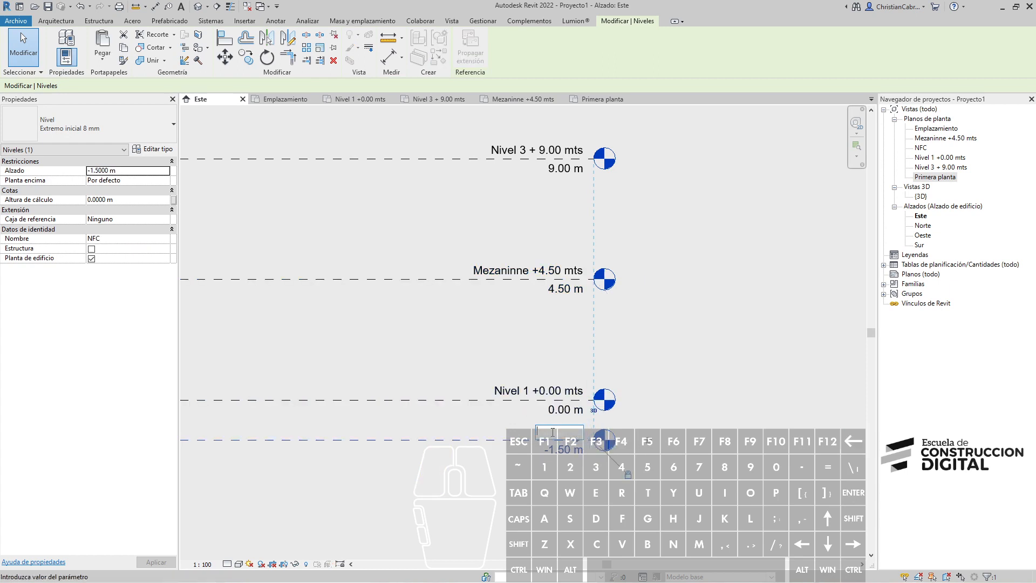
{"action": "key", "text": "Escape"}
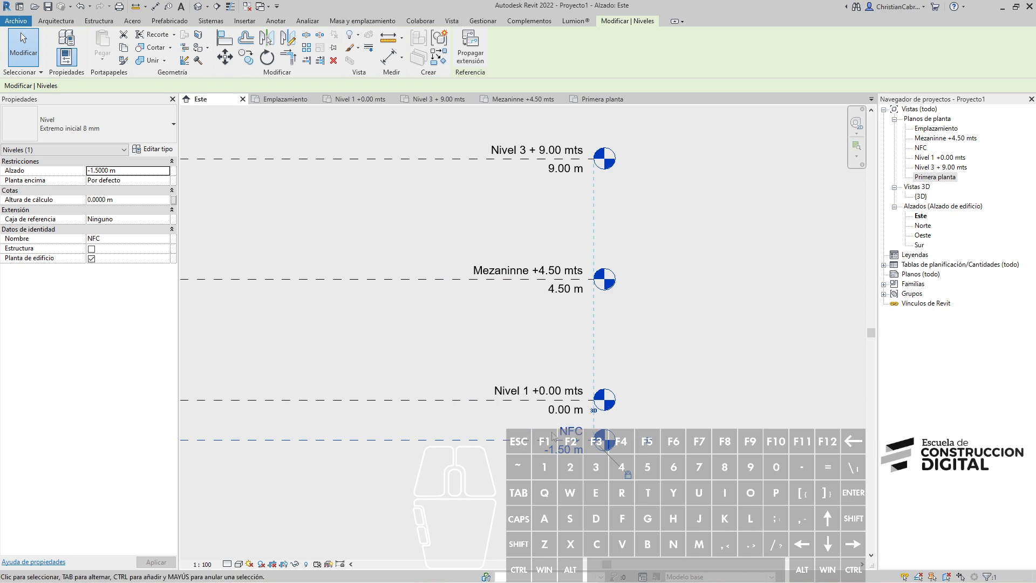
{"action": "left_click", "coordinate": [588, 434]}
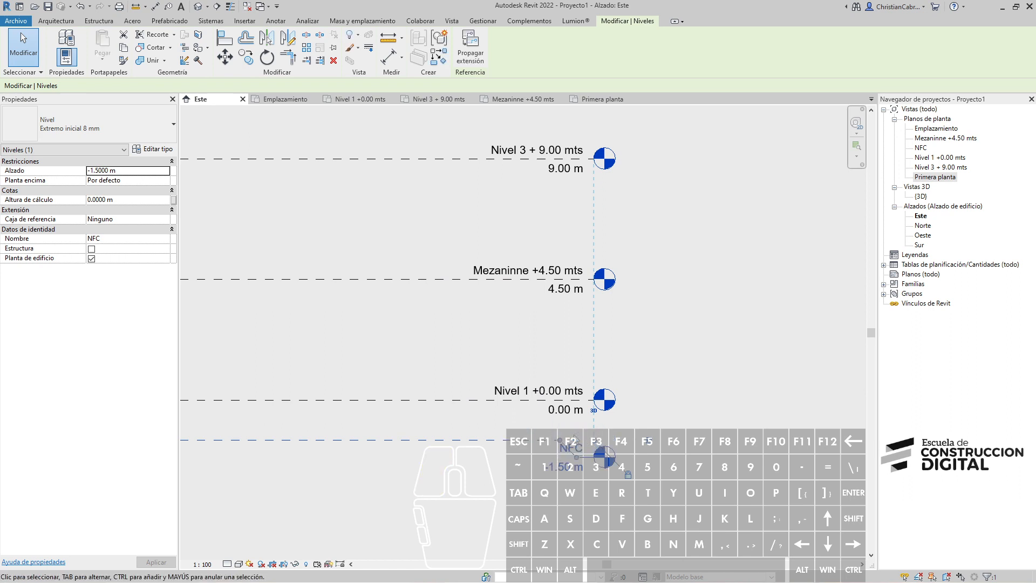
Rename level NFC as "0. NFC -1.50 mts" and apply the new name to its corresponding views.
{"action": "left_click", "coordinate": [575, 446]}
{"action": "type", "text": "0."}
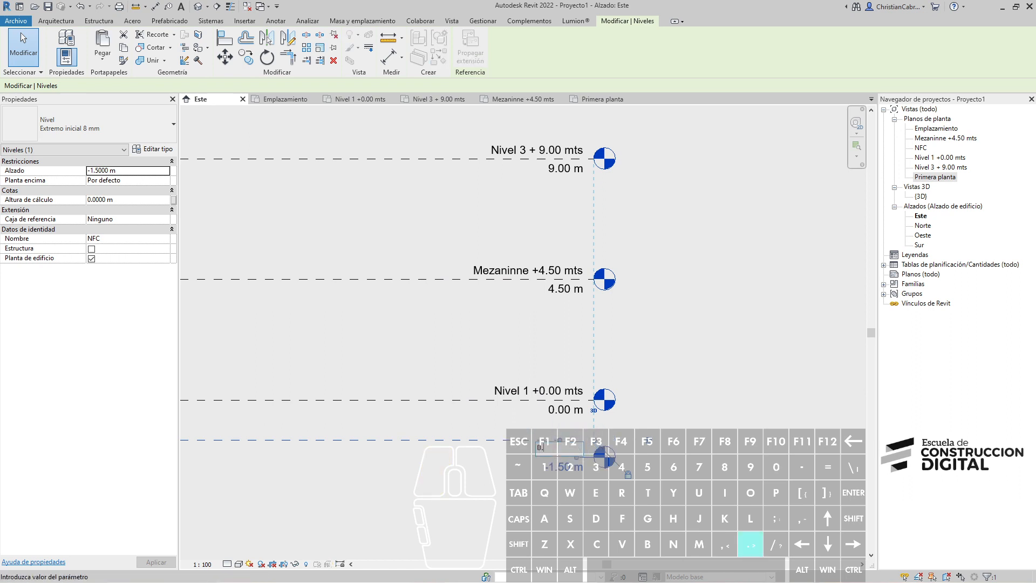
{"action": "type", "text": " NFC"}
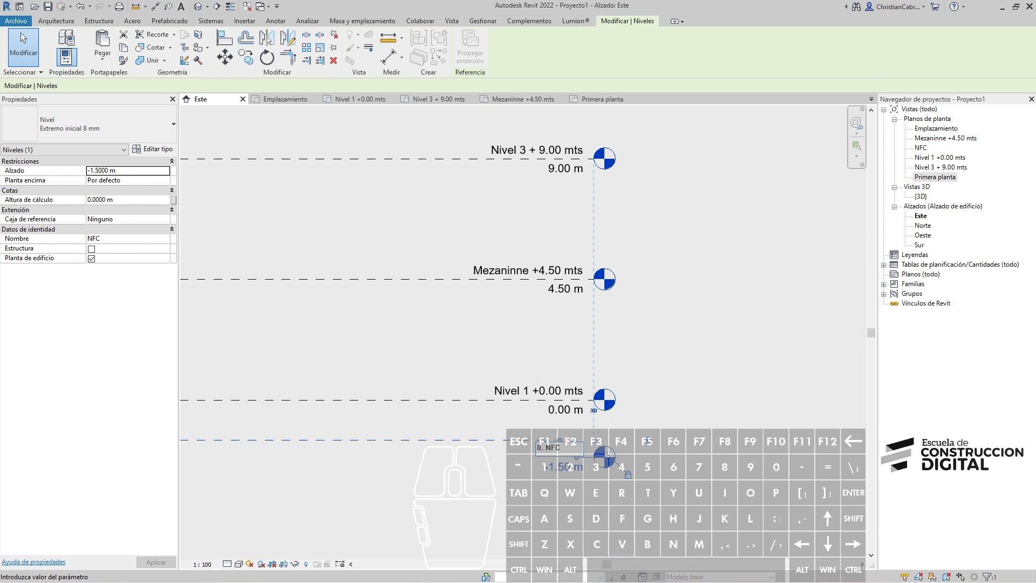
{"action": "type", "text": " -1.50 mts"}
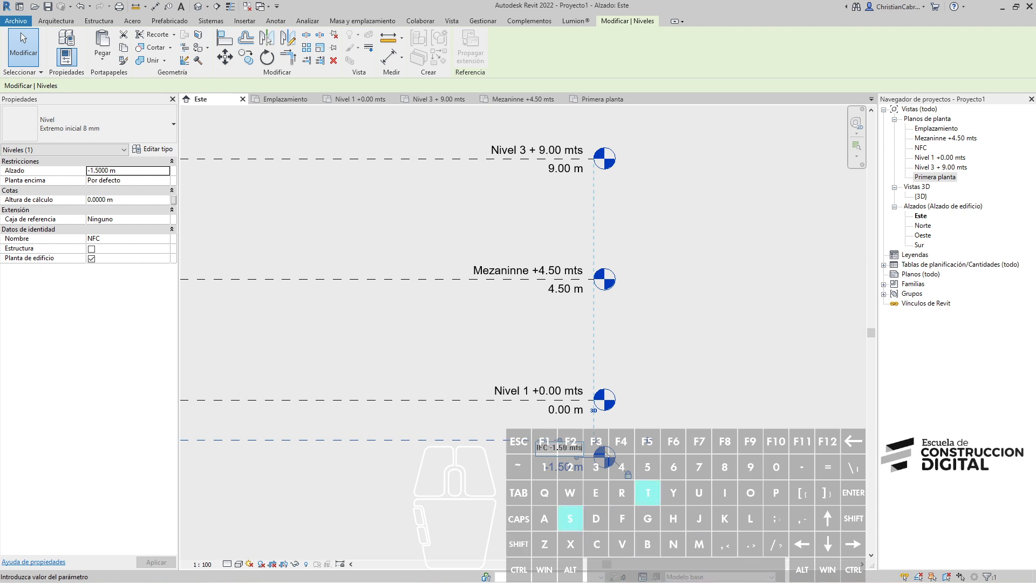
{"action": "key", "text": "Return"}
{"action": "left_click", "coordinate": [554, 303]}
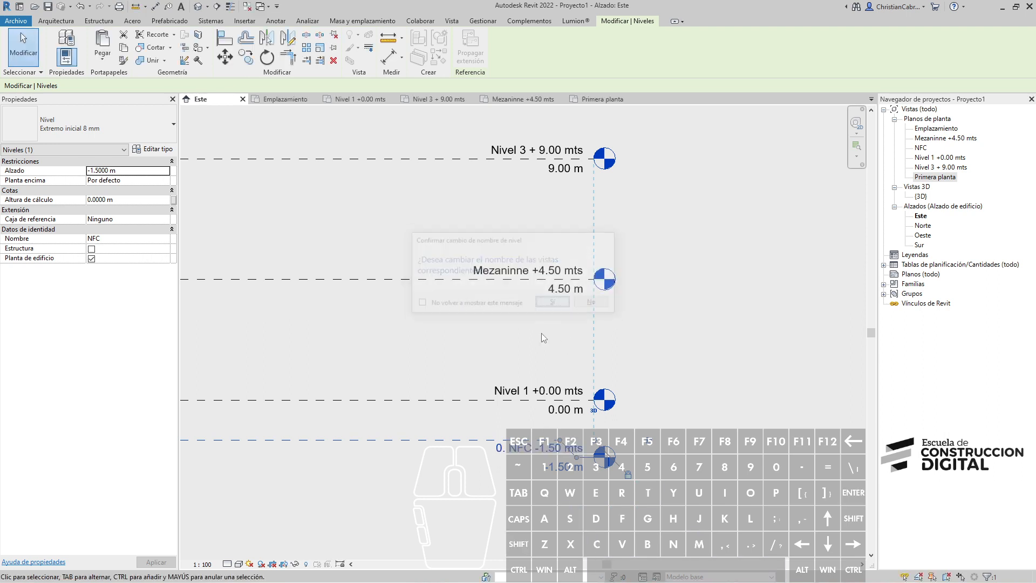
Prefix the 0.00 m level's name to read "1. Nivel 1 +0.00 mts" and rename its corresponding views too.
{"action": "left_click", "coordinate": [516, 391]}
{"action": "left_click", "coordinate": [515, 392]}
{"action": "key", "text": "Home"}
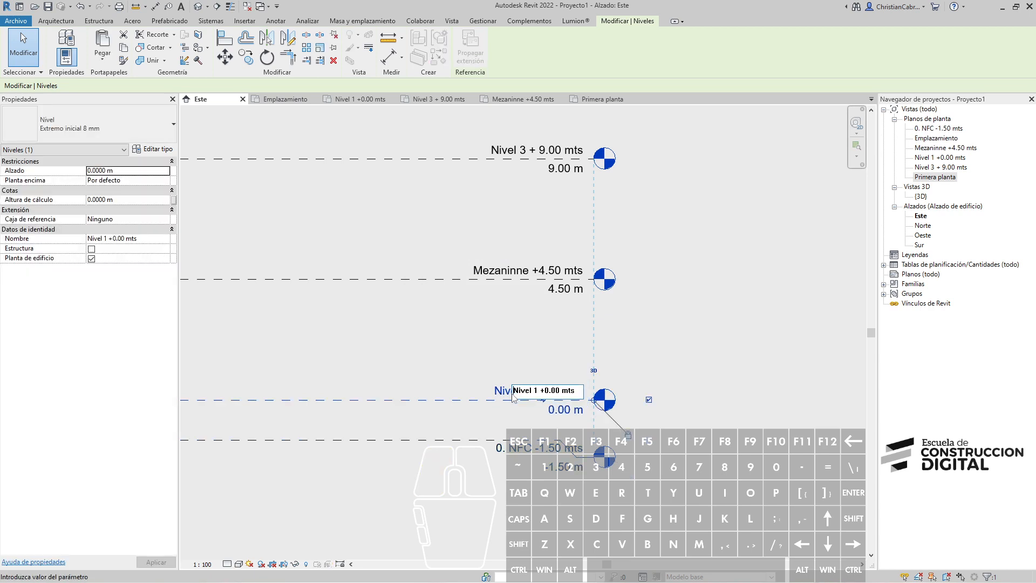
{"action": "type", "text": "1."}
{"action": "key", "text": "Return"}
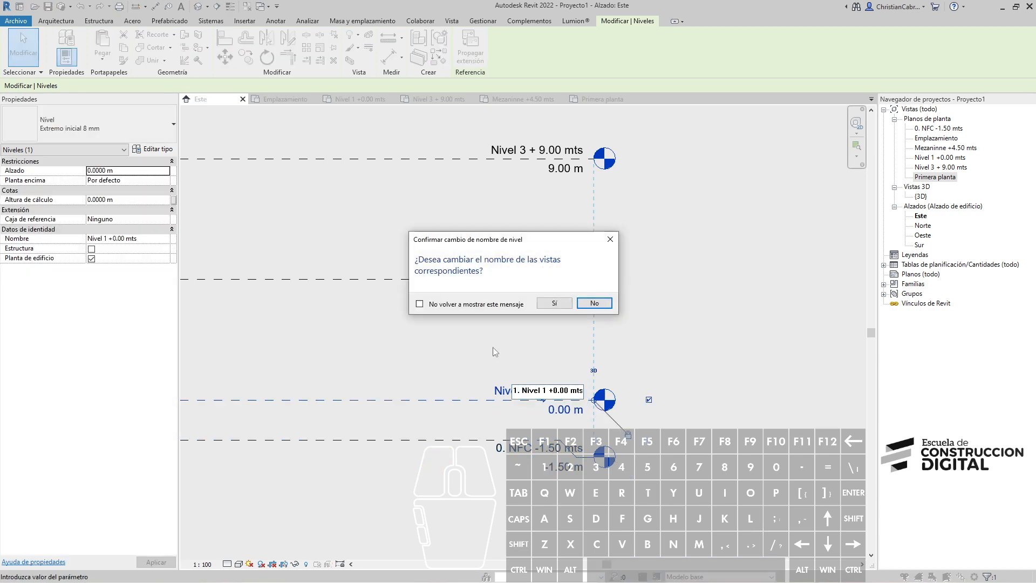
{"action": "left_click", "coordinate": [548, 303]}
Prefix the mezzanine level's name to read "2. Mezaninne +4.50 mts" and rename its corresponding views too.
{"action": "left_click", "coordinate": [510, 270]}
{"action": "left_click", "coordinate": [510, 269]}
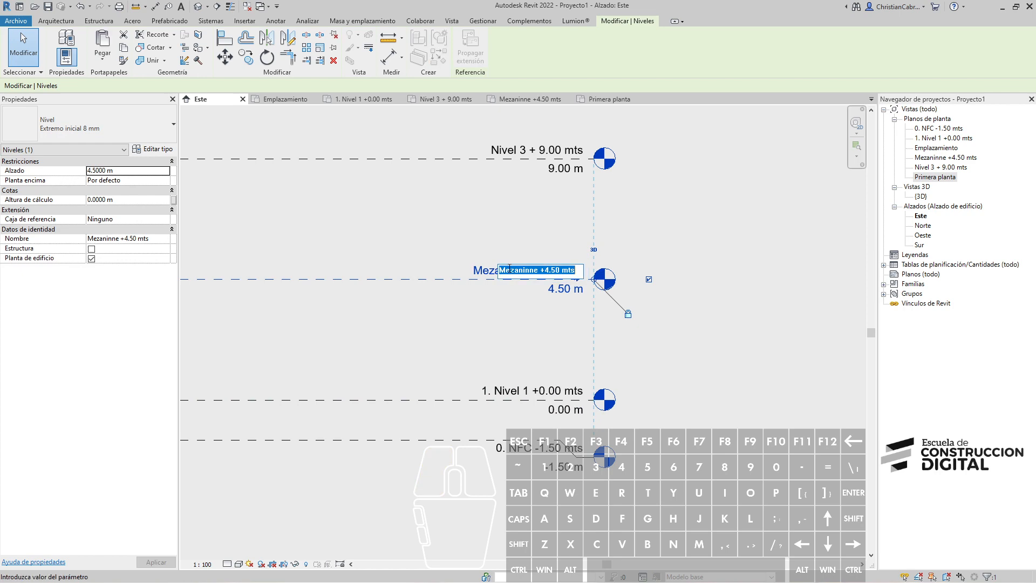
{"action": "key", "text": "Home"}
{"action": "type", "text": "2."}
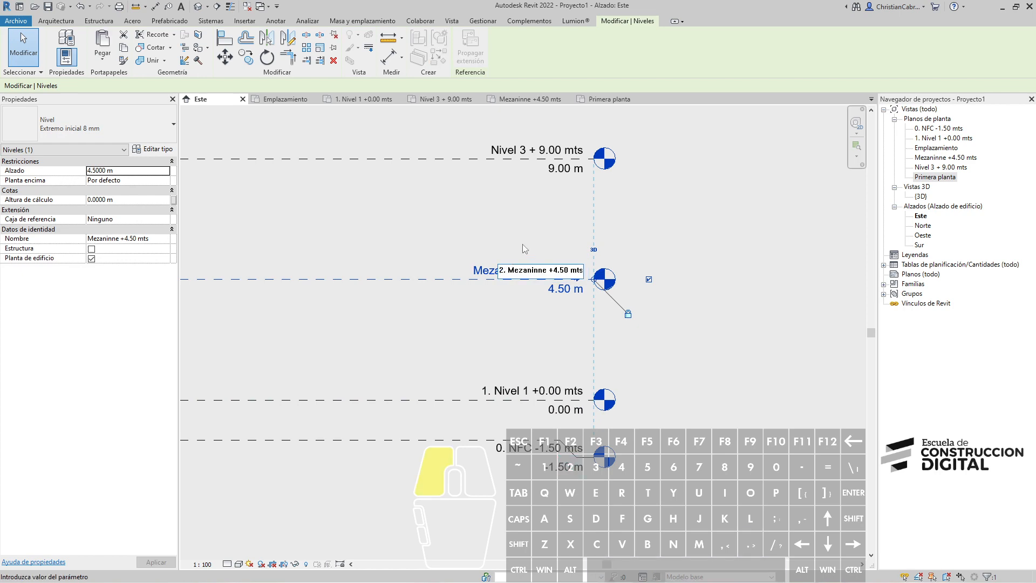
{"action": "key", "text": "Return"}
{"action": "left_click", "coordinate": [596, 303]}
{"action": "left_click", "coordinate": [706, 264]}
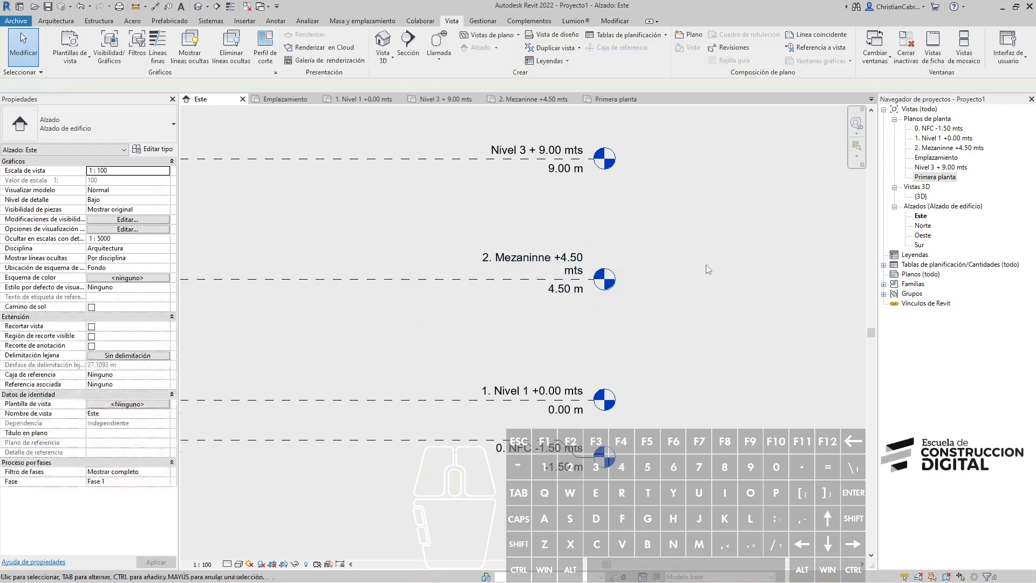
Prefix the 9.00 m level's name to read "3. Nivel 3 + 9.00 mts" and rename its corresponding views too.
{"action": "middle_click_drag", "start_coordinate": [706, 264], "coordinate": [697, 340]}
{"action": "left_click", "coordinate": [519, 224]}
{"action": "left_click", "coordinate": [519, 223]}
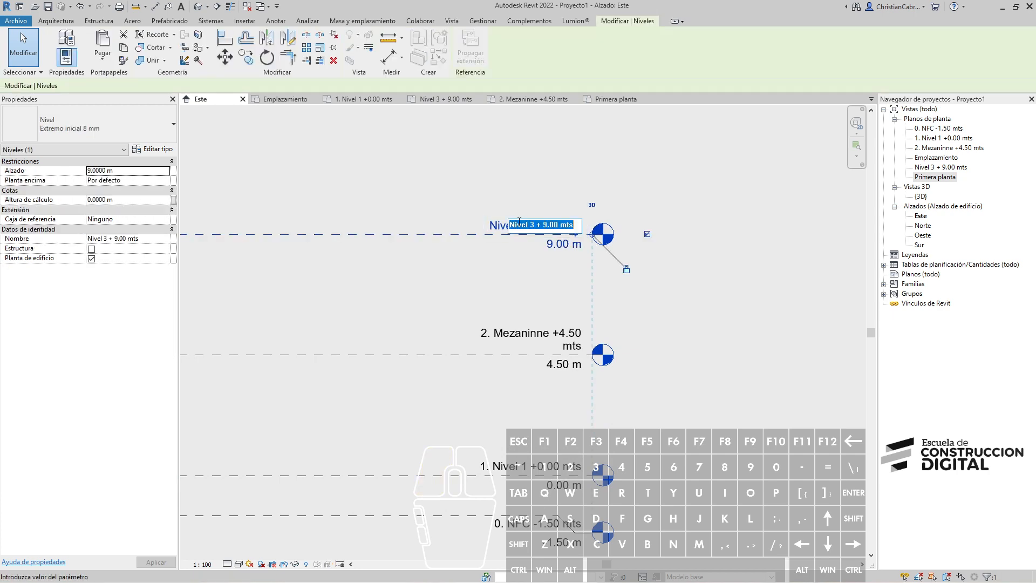
{"action": "key", "text": "Home"}
{"action": "type", "text": "3."}
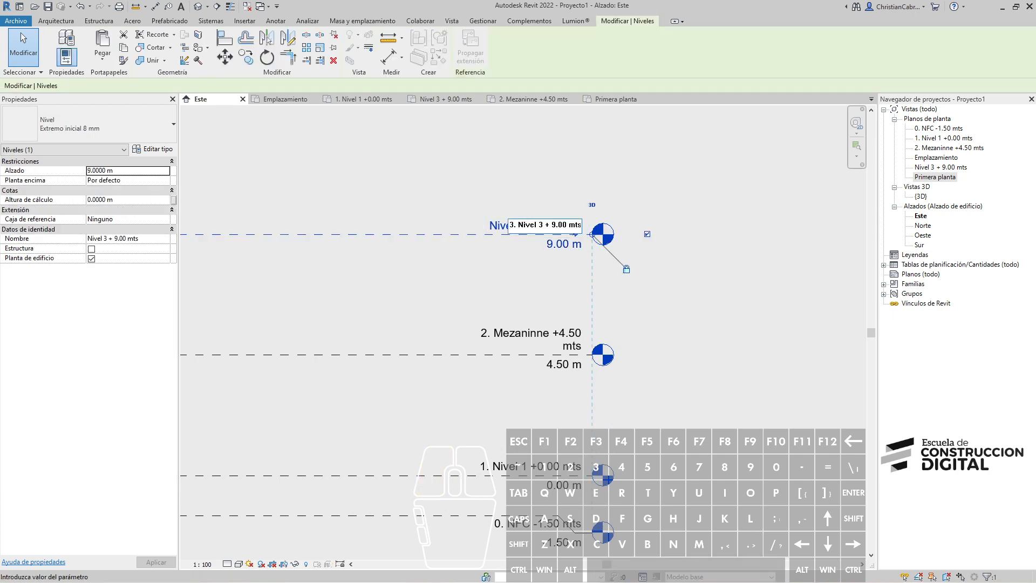
{"action": "key", "text": "Return"}
{"action": "left_click", "coordinate": [554, 306]}
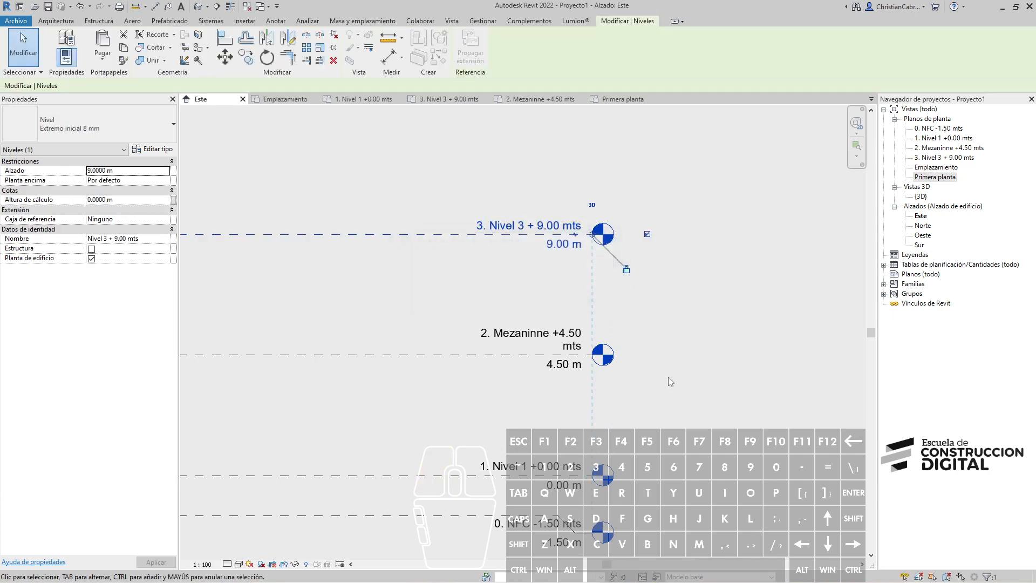
{"action": "left_click", "coordinate": [681, 367]}
{"action": "scroll", "coordinate": [682, 363], "scroll_direction": "down", "scroll_amount": 1}
{"action": "middle_click_drag", "start_coordinate": [691, 400], "coordinate": [684, 368]}
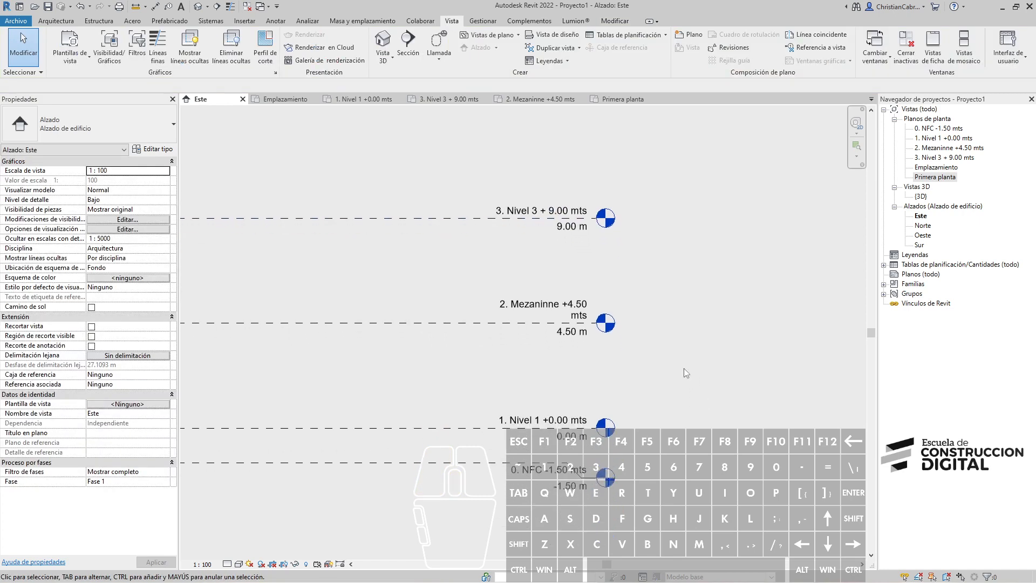
{"action": "key", "text": "ctrl+1"}
{"action": "left_click", "coordinate": [934, 126]}
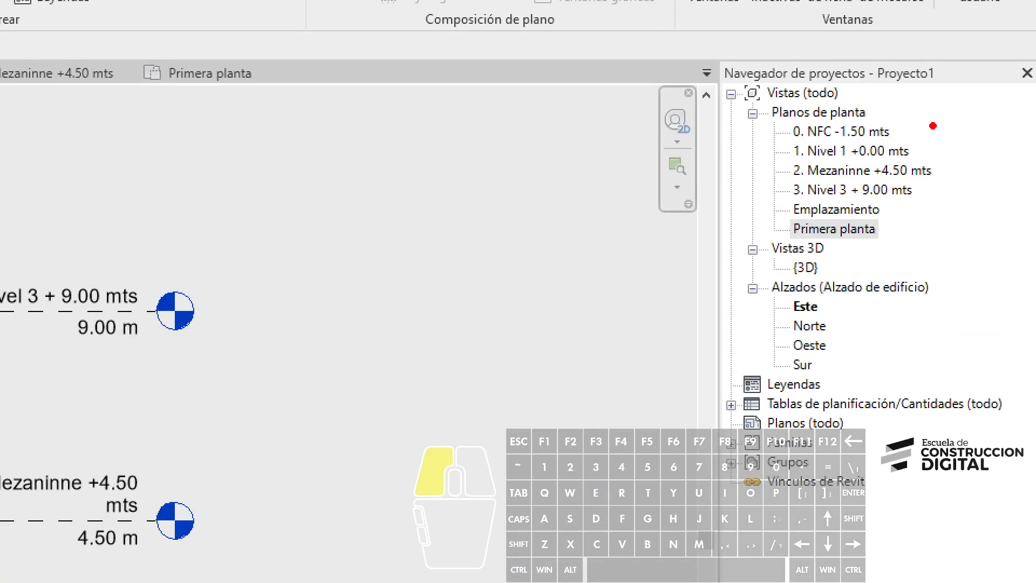
{"action": "left_click_drag", "start_coordinate": [776, 102], "coordinate": [964, 205], "text": "ctrl"}
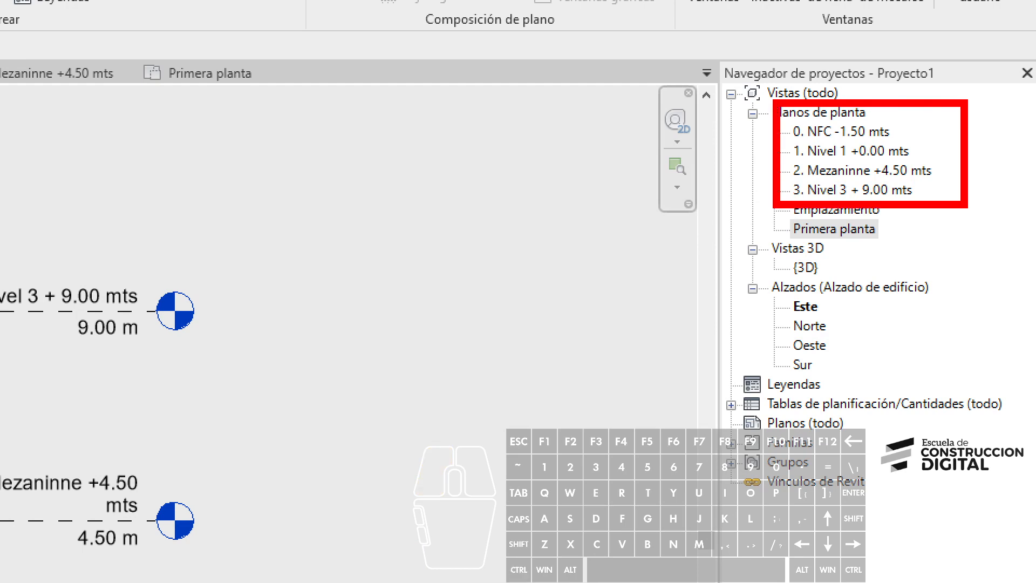
{"action": "key", "text": "Escape"}
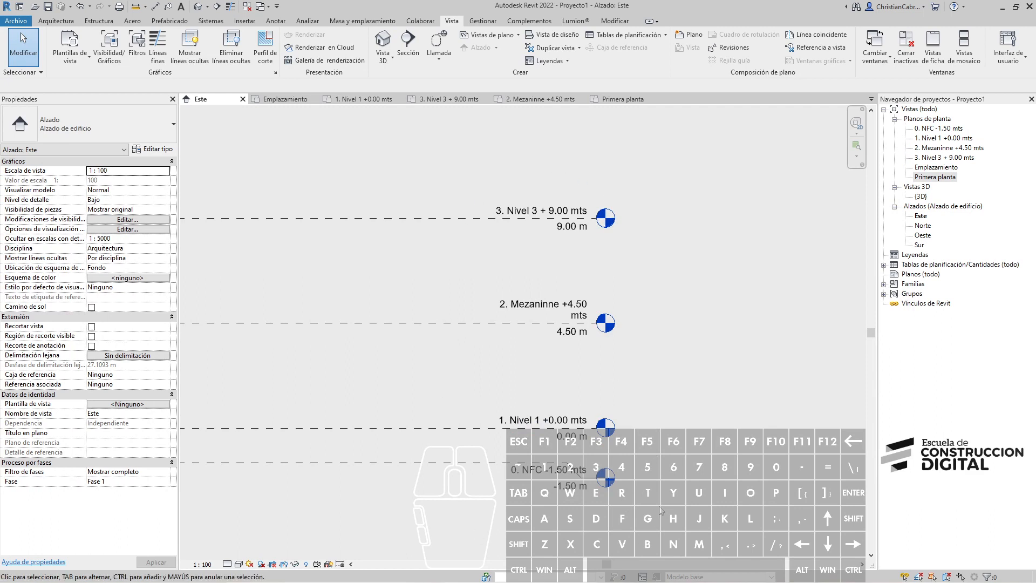
Open the "1. Nivel 1 +0.00 mts" floor plan and draw a horizontal grid line in the middle area between the elevation markers.
{"action": "left_click", "coordinate": [943, 141]}
{"action": "double_click", "coordinate": [944, 142]}
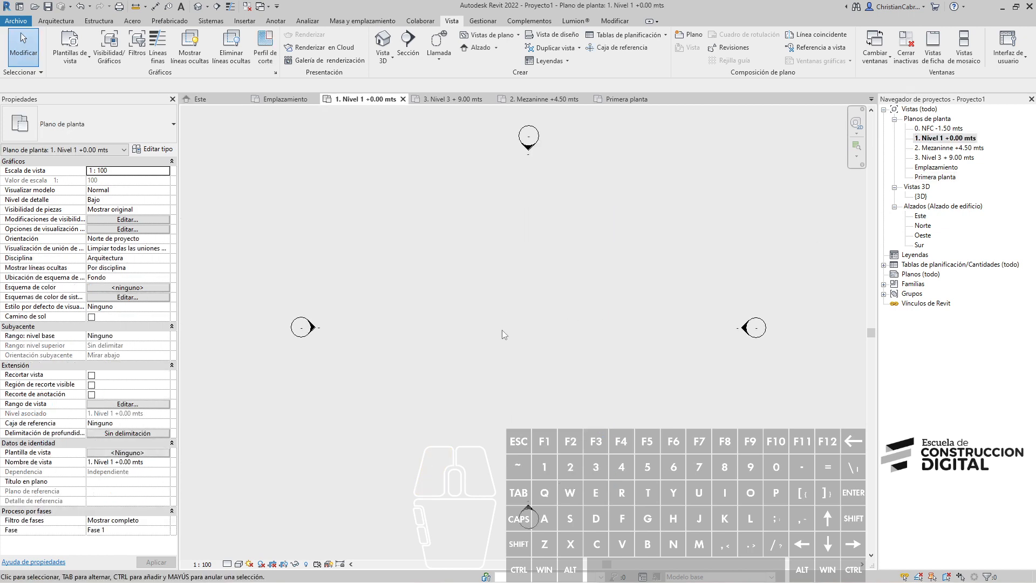
{"action": "key", "text": "g"}
{"action": "key", "text": "r"}
{"action": "left_click", "coordinate": [493, 314]}
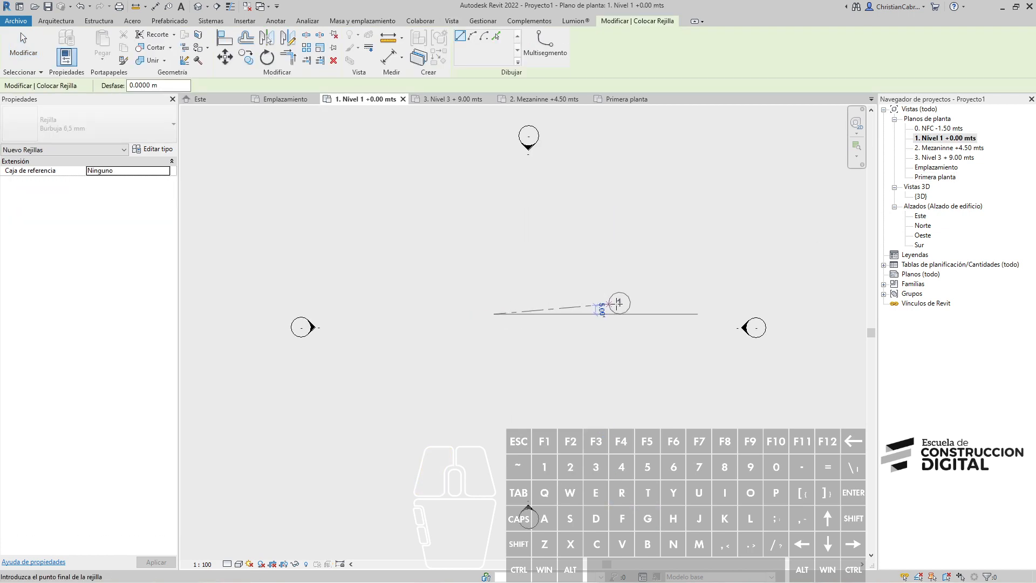
{"action": "left_click", "coordinate": [653, 314]}
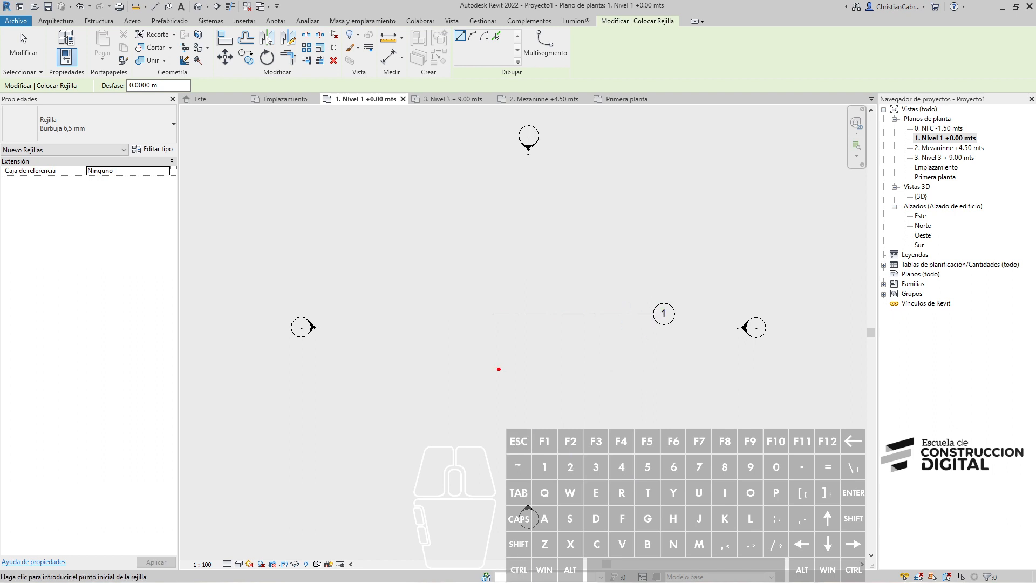
{"action": "left_click", "coordinate": [332, 238]}
{"action": "type", "text": "NIvel"}
{"action": "key", "text": "BackSpace"}
{"action": "key", "text": "BackSpace"}
{"action": "key", "text": "BackSpace"}
{"action": "key", "text": "BackSpace"}
{"action": "type", "text": "iveles "}
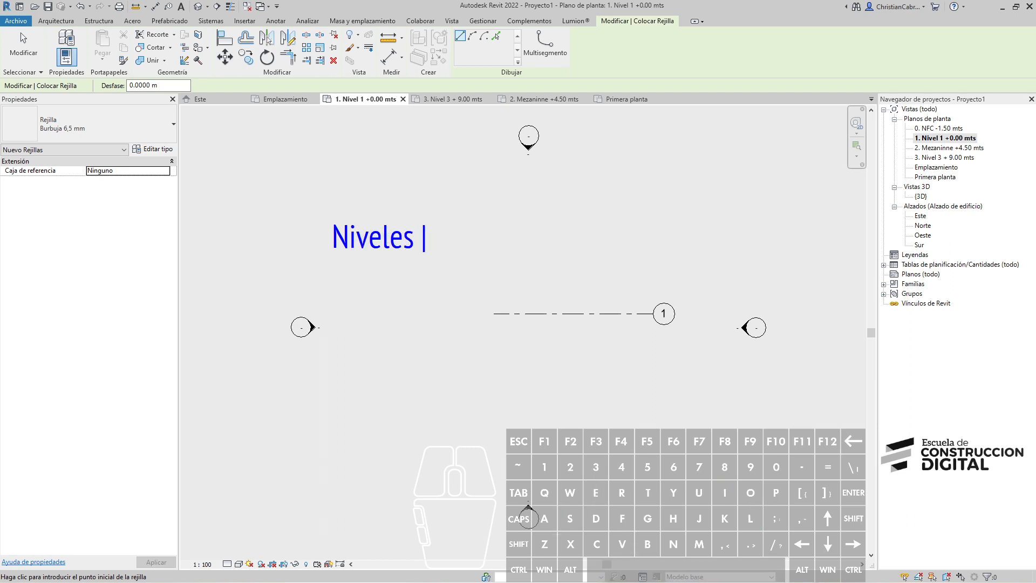
{"action": "type", "text": "Leve "}
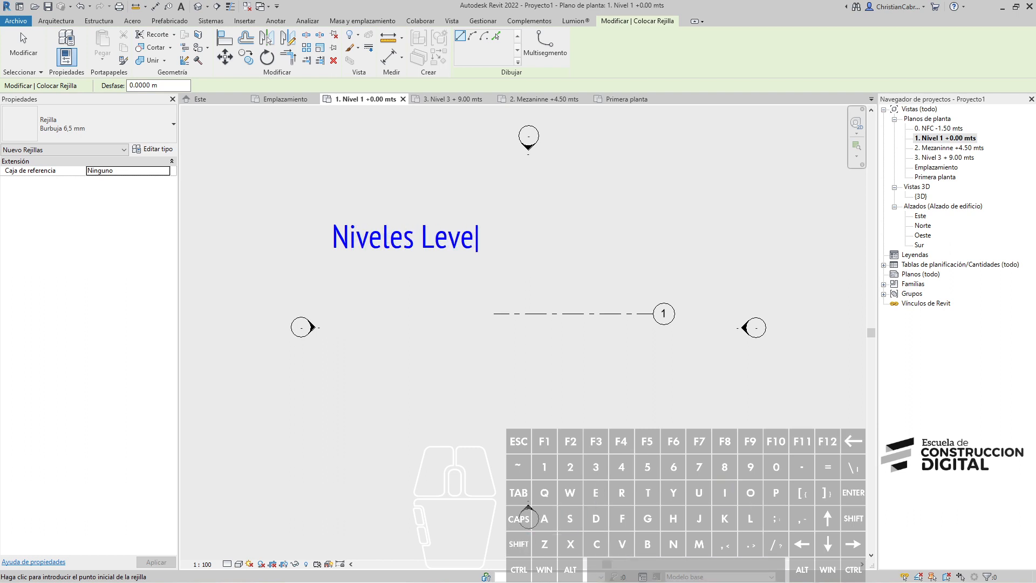
{"action": "type", "text": "l LL"}
{"action": "key", "text": "Return"}
{"action": "type", "text": "Reji"}
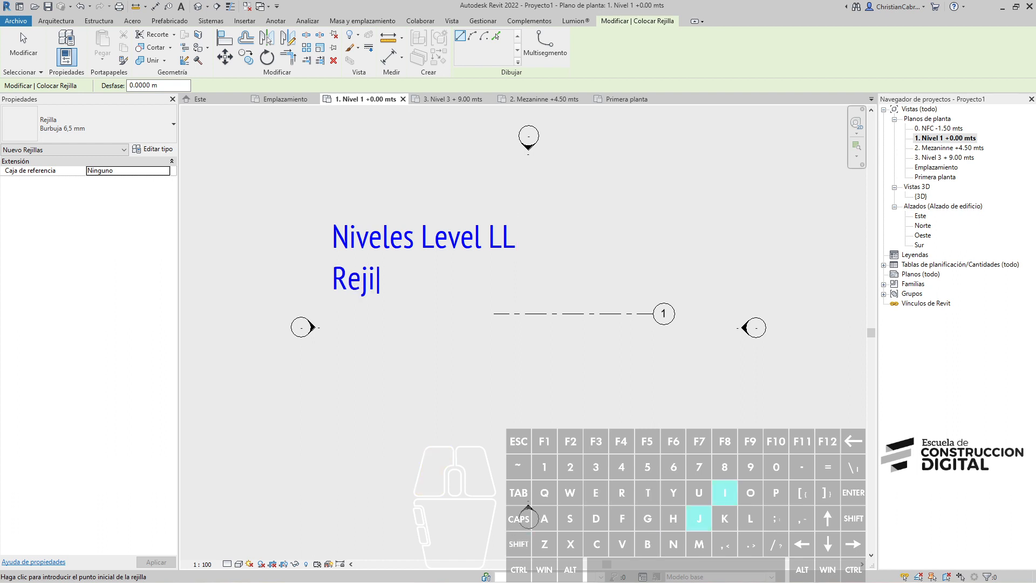
{"action": "type", "text": "llas G"}
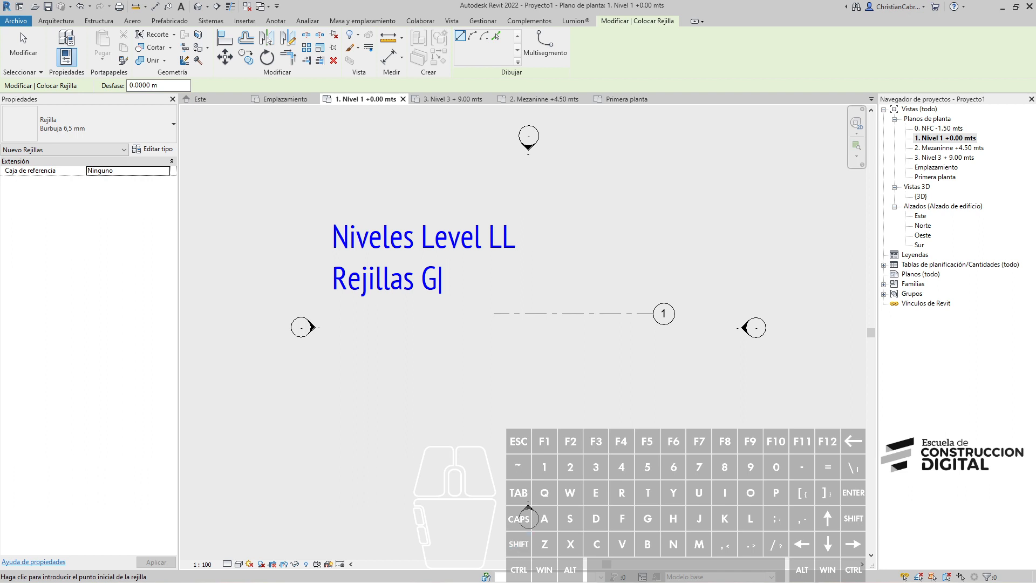
{"action": "type", "text": "rid GR"}
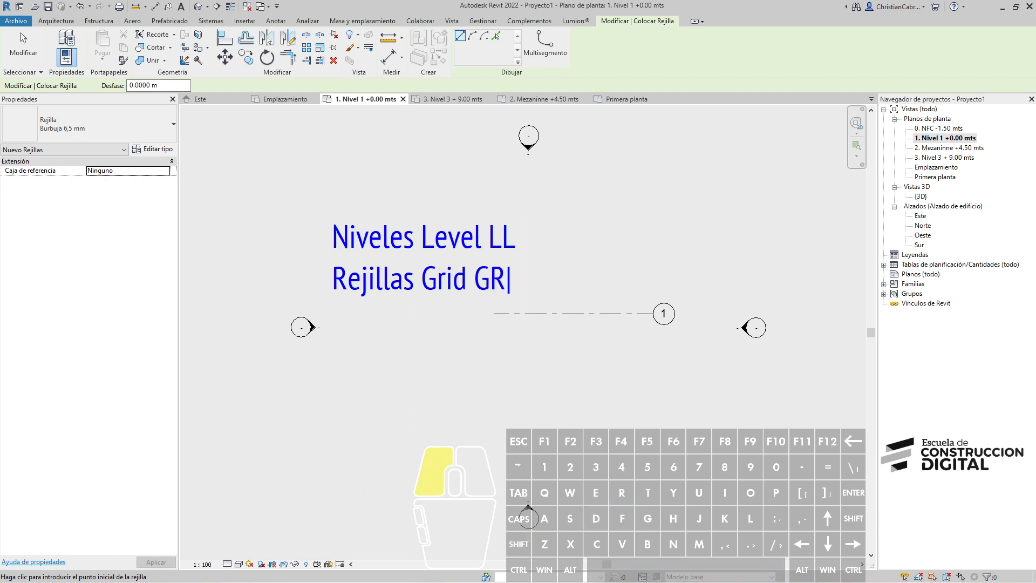
{"action": "left_click_drag", "start_coordinate": [511, 257], "coordinate": [502, 294]}
{"action": "left_click_drag", "start_coordinate": [473, 259], "coordinate": [473, 295]}
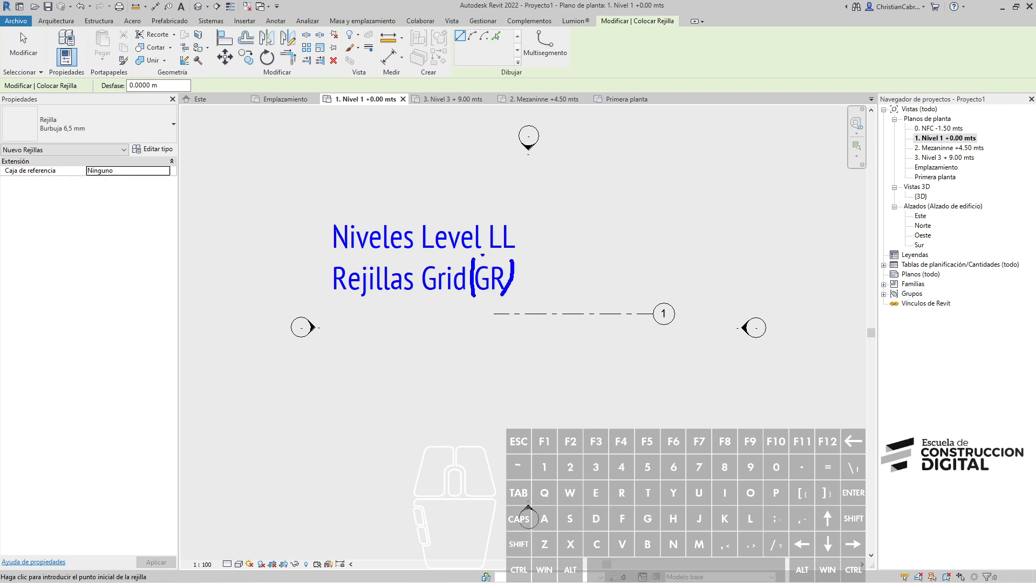
{"action": "left_click_drag", "start_coordinate": [488, 220], "coordinate": [495, 260]}
{"action": "left_click_drag", "start_coordinate": [519, 216], "coordinate": [513, 257]}
{"action": "key", "text": "Escape"}
{"action": "key", "text": "Escape"}
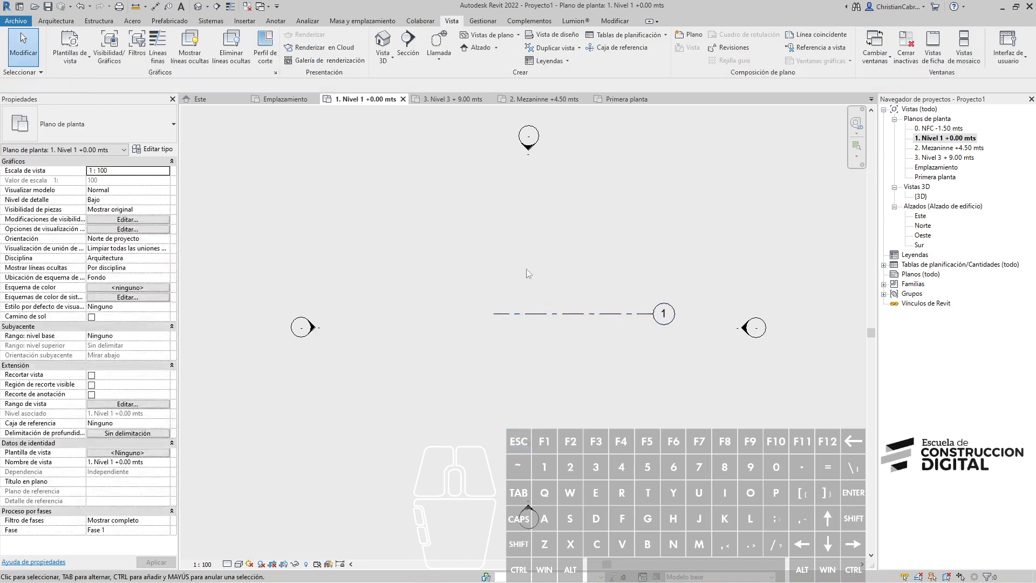
Draw a Genérico - 200 mm wall about 3 m long on grid 1, with its height up to level 2. Mezaninne +4.50 mts.
{"action": "key", "text": "w"}
{"action": "key", "text": "a"}
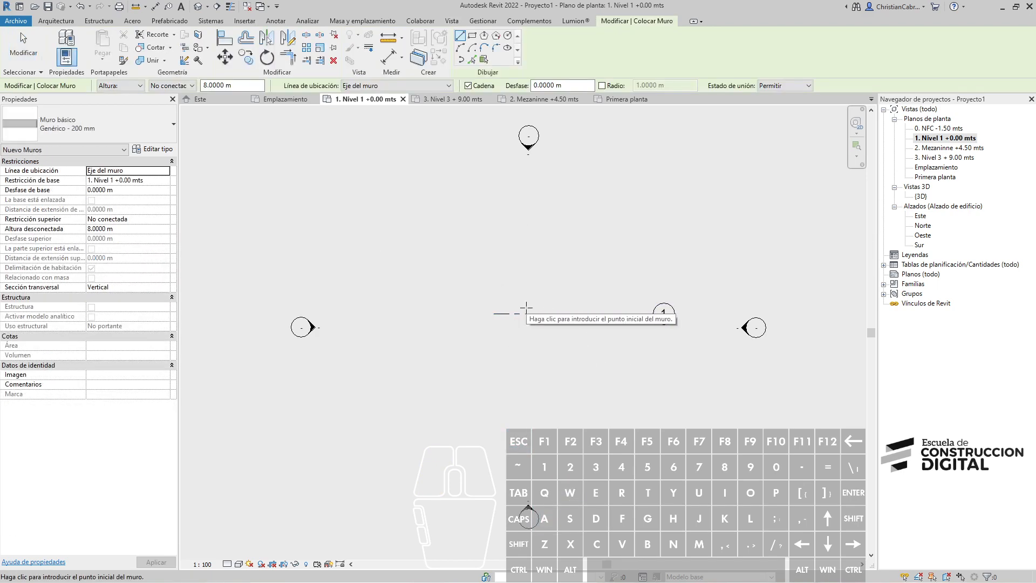
{"action": "key", "text": "ctrl+1"}
{"action": "left_click_drag", "start_coordinate": [119, 94], "coordinate": [237, 146], "text": "ctrl"}
{"action": "left_click_drag", "start_coordinate": [302, 153], "coordinate": [435, 582], "text": "ctrl+shift"}
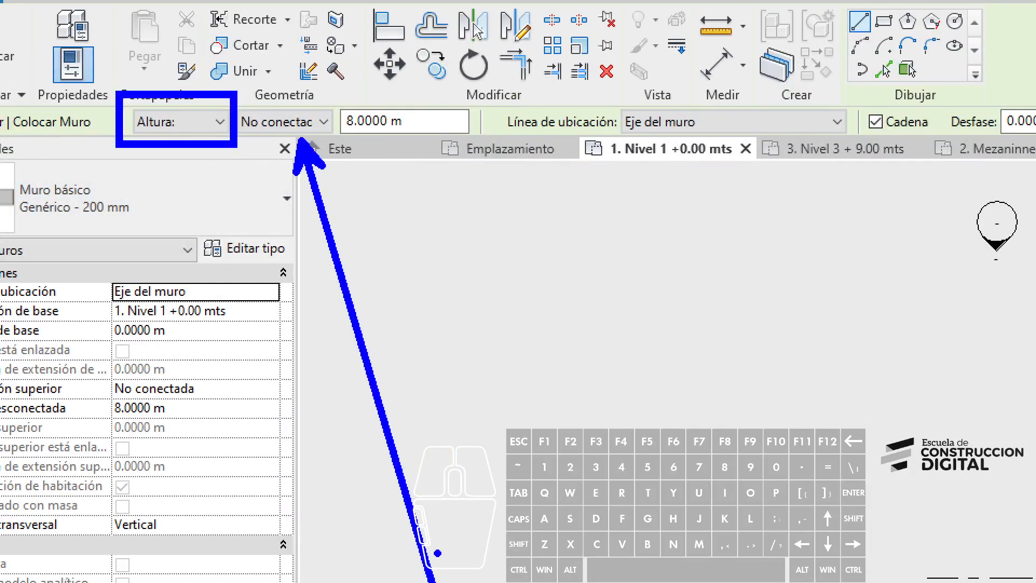
{"action": "key", "text": "Escape"}
{"action": "left_click", "coordinate": [188, 86]}
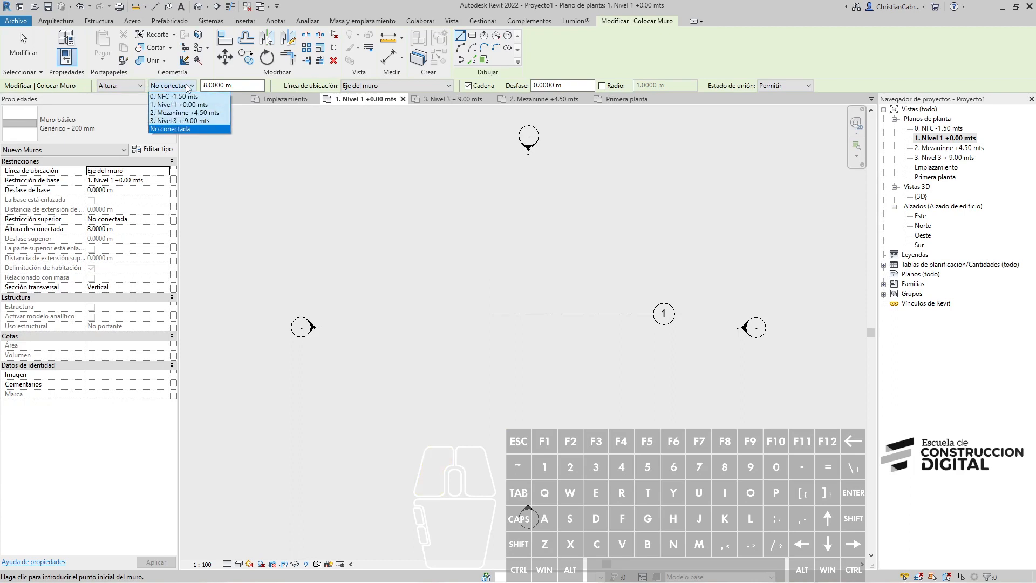
{"action": "left_click", "coordinate": [187, 113]}
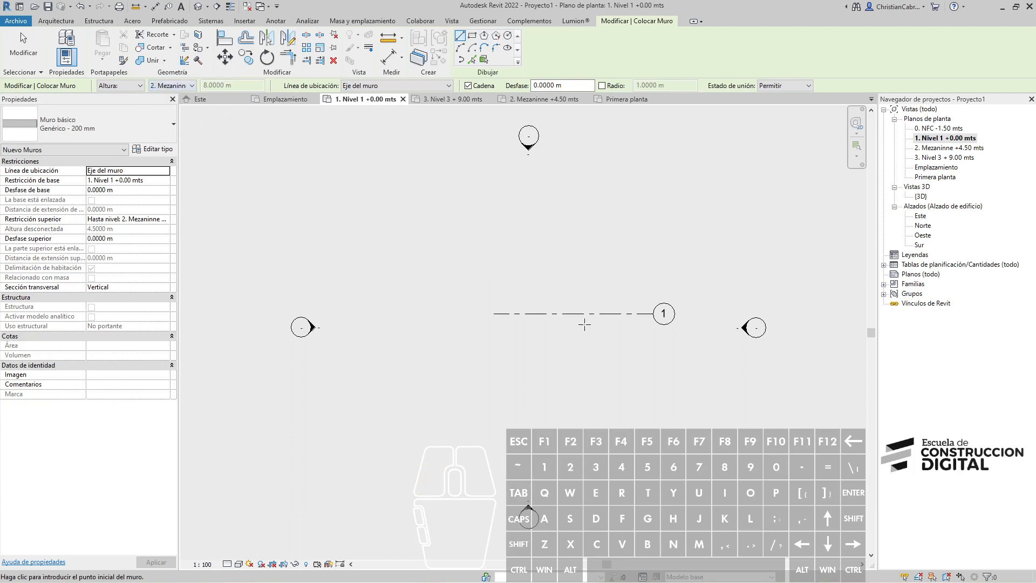
{"action": "left_click", "coordinate": [551, 313]}
{"action": "left_click", "coordinate": [601, 317]}
{"action": "key", "text": "Escape"}
{"action": "key", "text": "Escape"}
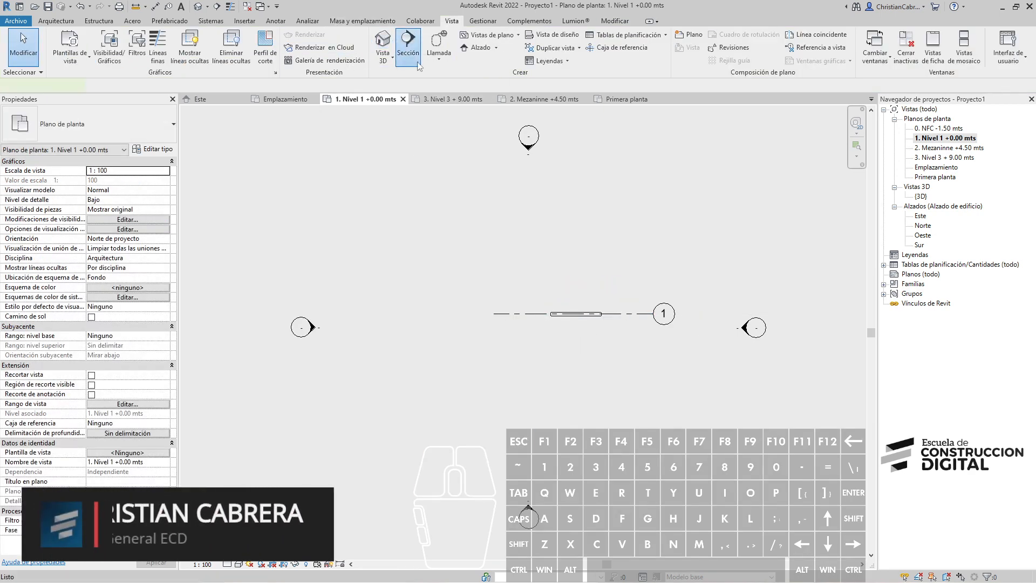
Create a building section parallel to the wall, just below it in plan and looking towards it, and open the section view.
{"action": "left_click", "coordinate": [408, 43]}
{"action": "left_click", "coordinate": [527, 324]}
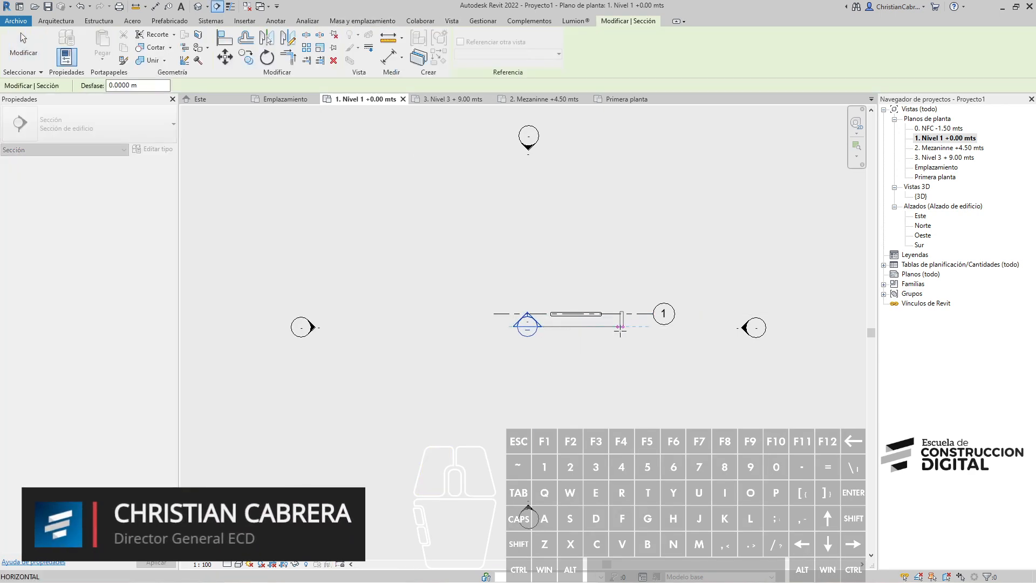
{"action": "left_click", "coordinate": [621, 322]}
{"action": "key", "text": "Escape"}
{"action": "key", "text": "Escape"}
{"action": "double_click", "coordinate": [532, 338]}
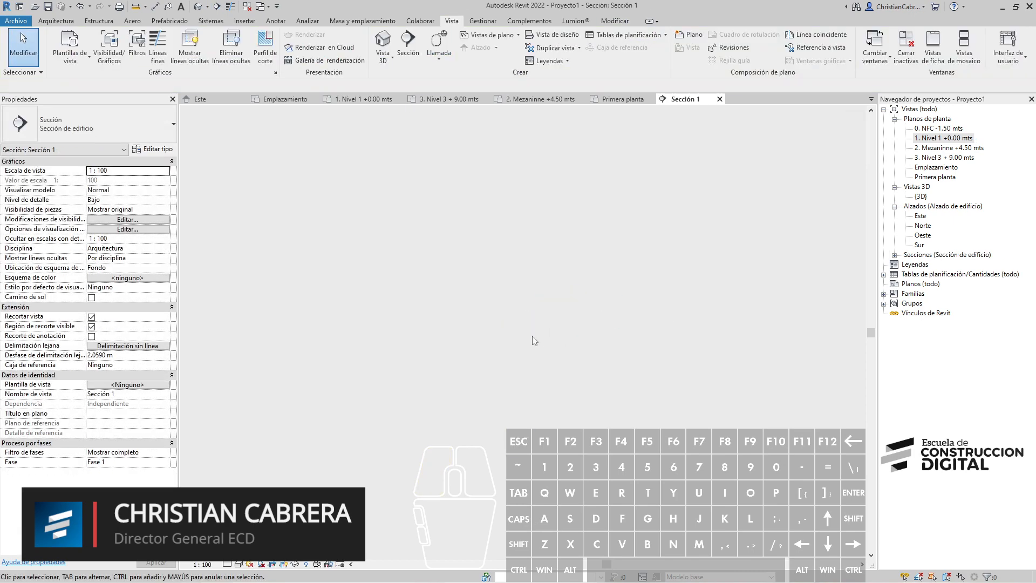
Set the section view's scale to 1:50.
{"action": "scroll", "coordinate": [480, 356], "scroll_direction": "down", "scroll_amount": 2}
{"action": "scroll", "coordinate": [500, 416], "scroll_direction": "down", "scroll_amount": 1}
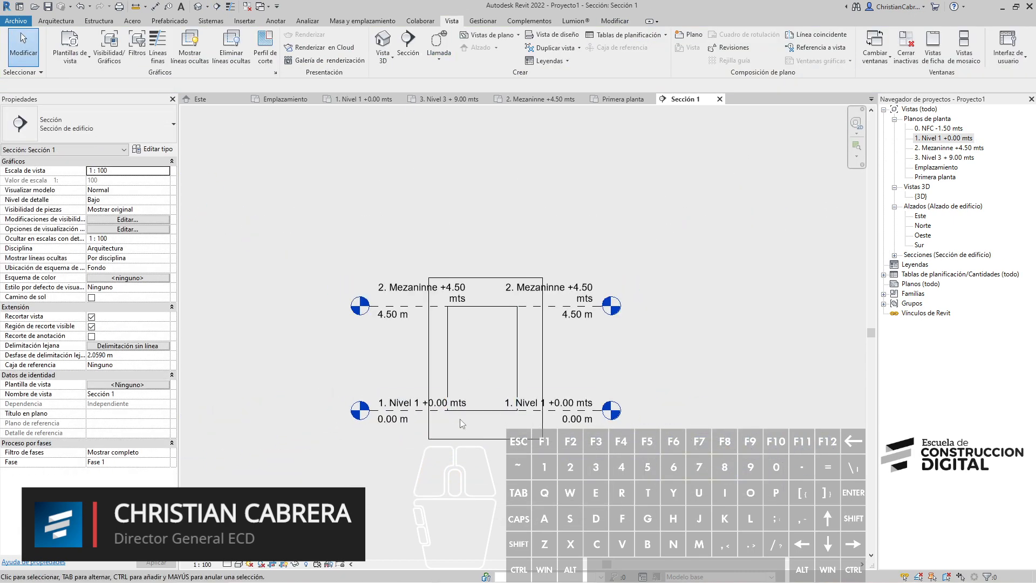
{"action": "middle_click_drag", "start_coordinate": [480, 327], "coordinate": [384, 299]}
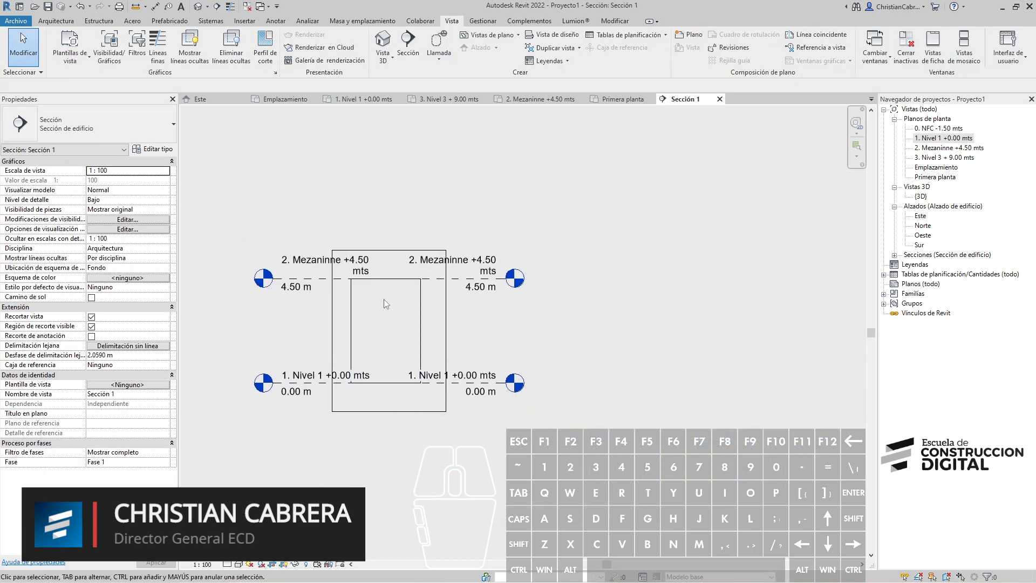
{"action": "left_click", "coordinate": [203, 564]}
{"action": "left_click", "coordinate": [206, 481]}
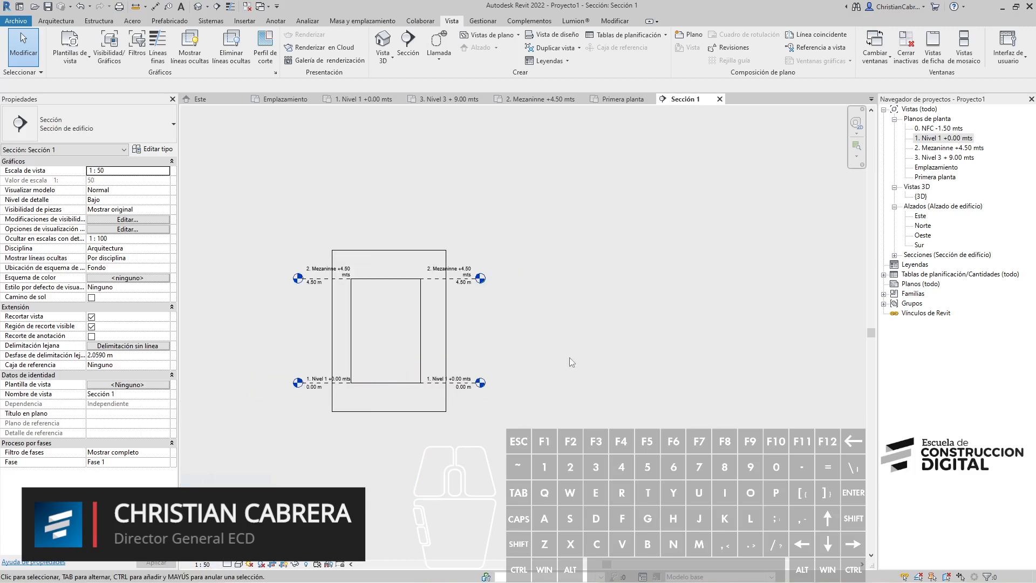
Extend the section's crop region upward past Nivel 3 and downward past NFC so it takes in all four levels.
{"action": "left_click", "coordinate": [391, 250]}
{"action": "left_click_drag", "start_coordinate": [389, 250], "coordinate": [388, 114]}
{"action": "left_click_drag", "start_coordinate": [388, 411], "coordinate": [390, 544]}
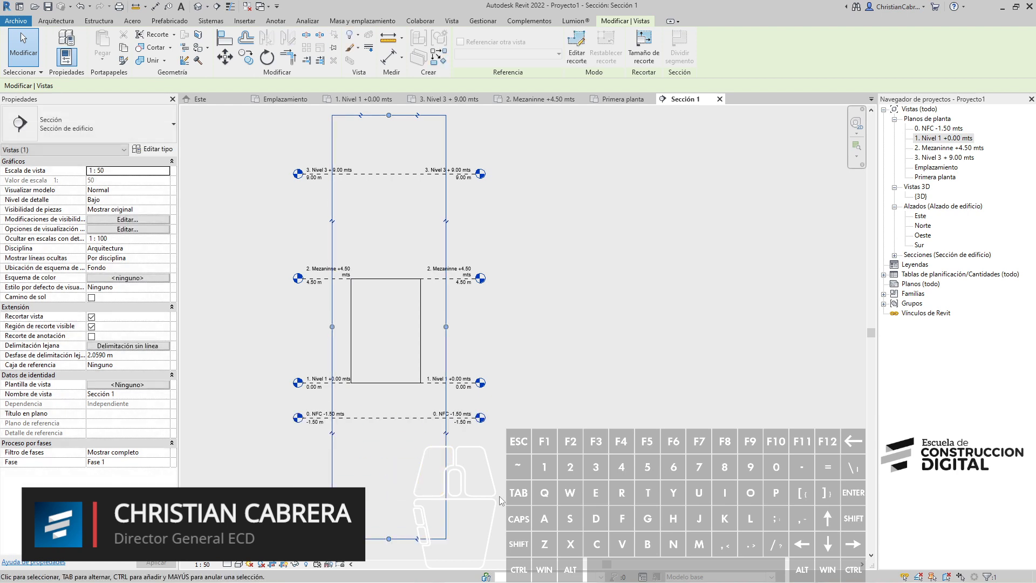
{"action": "left_click", "coordinate": [591, 316]}
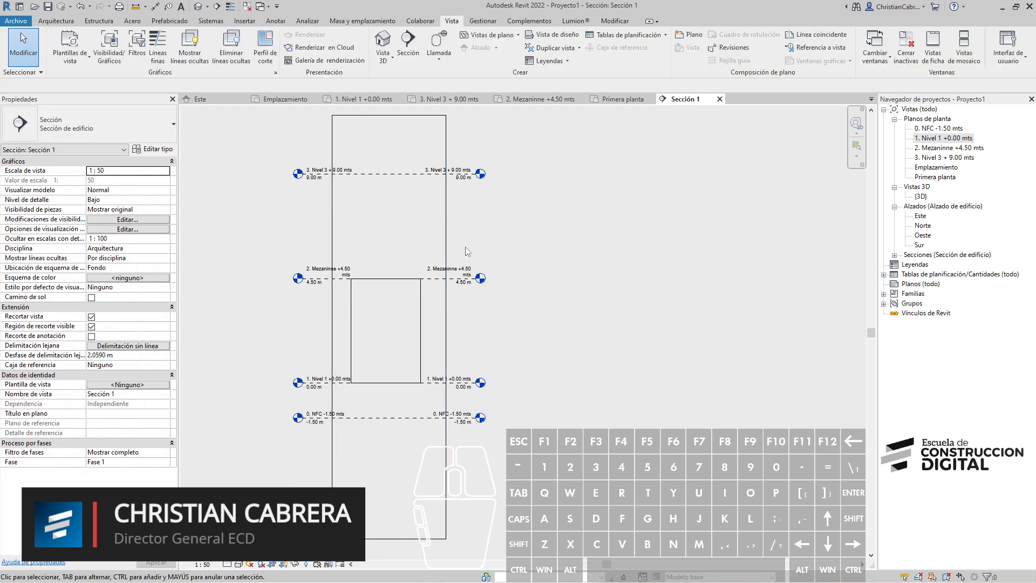
Hide the section's crop region and set the view's visual style to shaded.
{"action": "left_click", "coordinate": [446, 232]}
{"action": "left_click", "coordinate": [294, 564]}
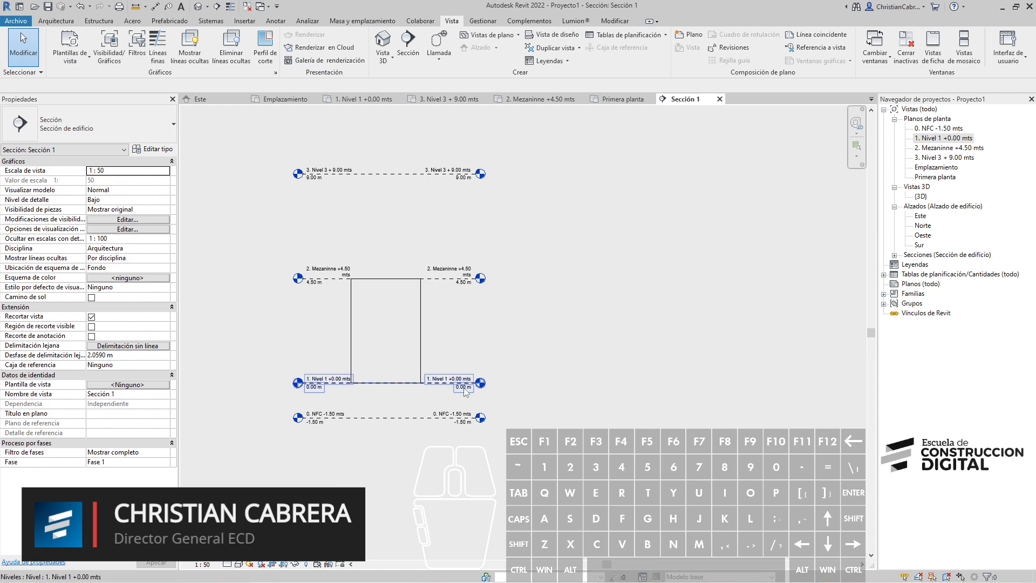
{"action": "key", "text": "s"}
{"action": "key", "text": "d"}
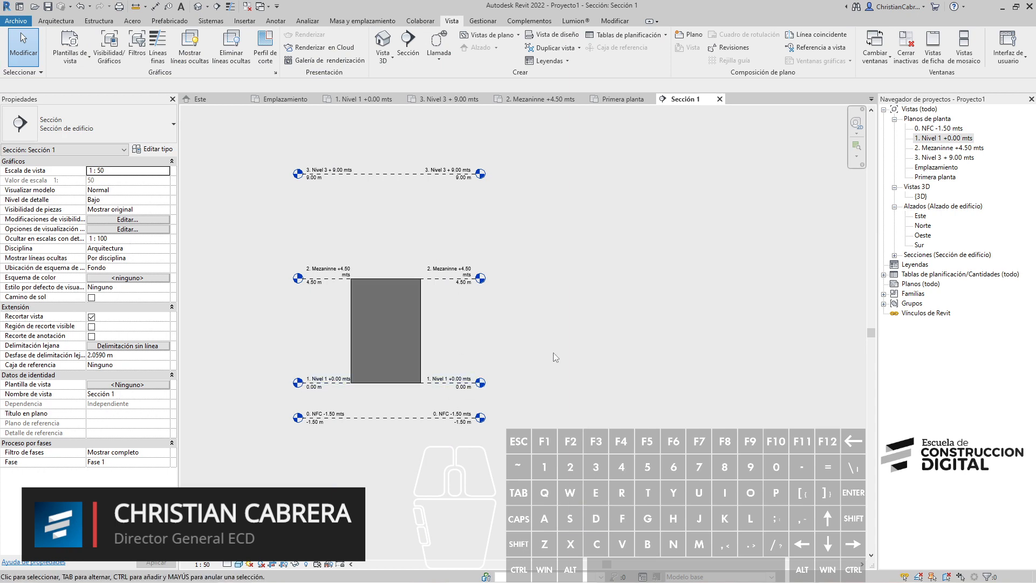
Set the wall's top constraint to level 3. Nivel 3 + 9.00 mts.
{"action": "left_click", "coordinate": [421, 334]}
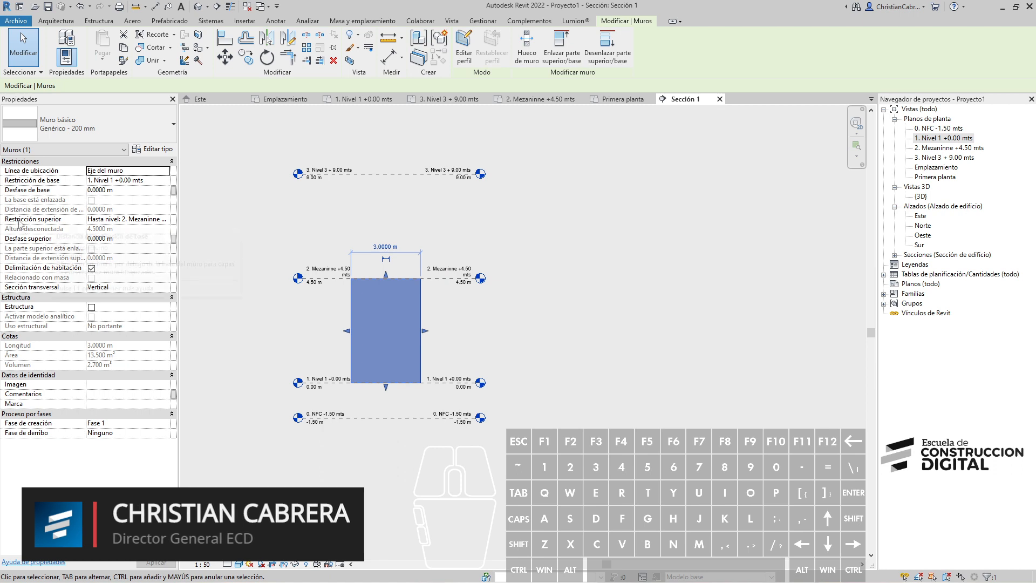
{"action": "left_click", "coordinate": [165, 221]}
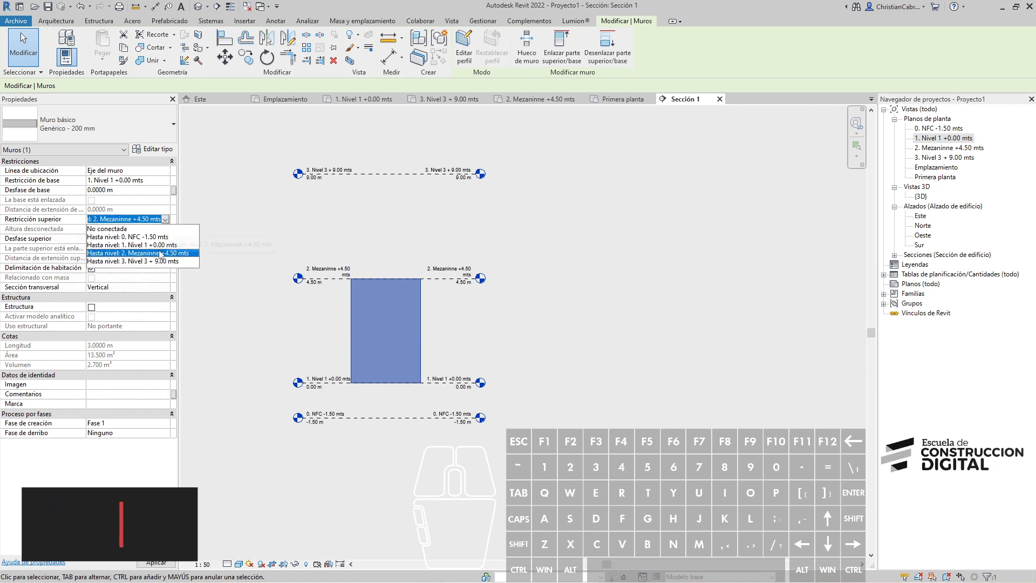
{"action": "left_click", "coordinate": [157, 267]}
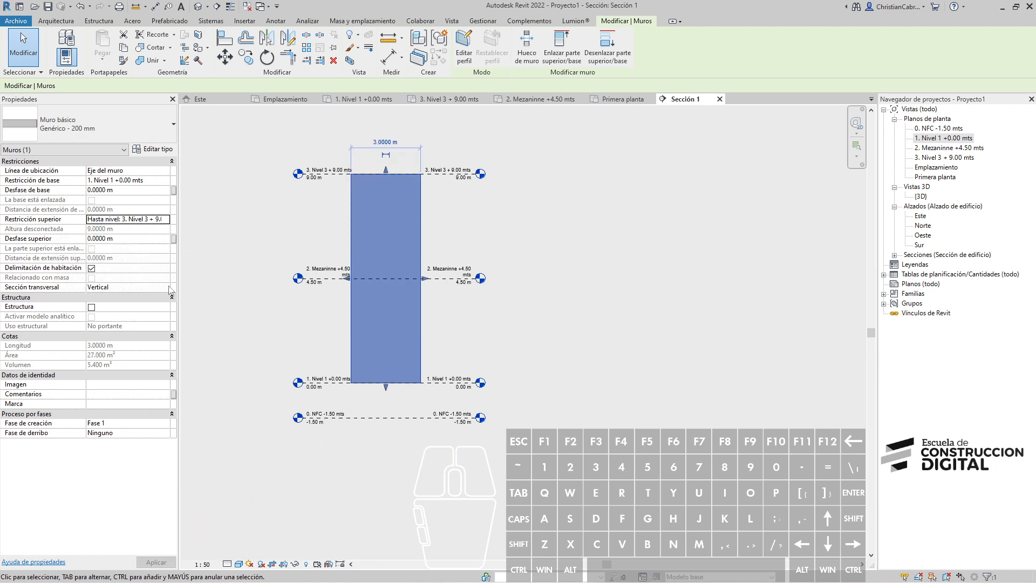
Try to set the wall's top constraint to level 0. NFC -1.50 mts.
{"action": "left_click", "coordinate": [167, 222]}
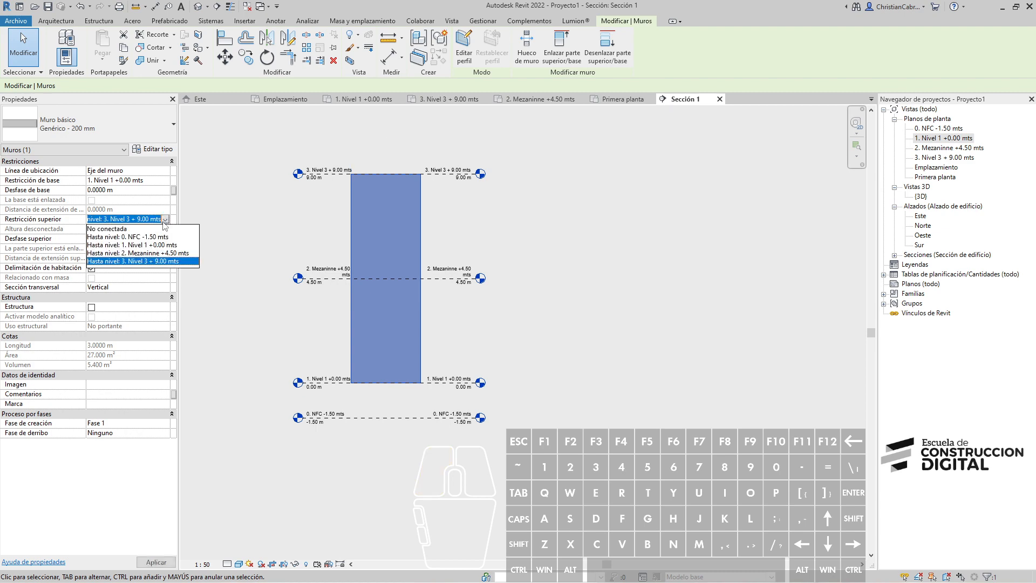
{"action": "left_click", "coordinate": [152, 238]}
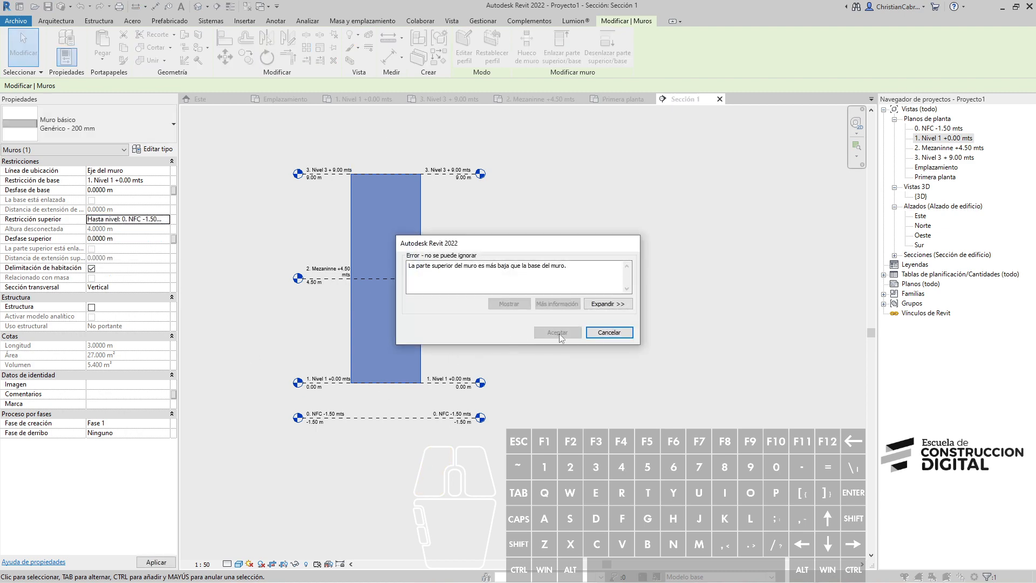
{"action": "left_click", "coordinate": [608, 332]}
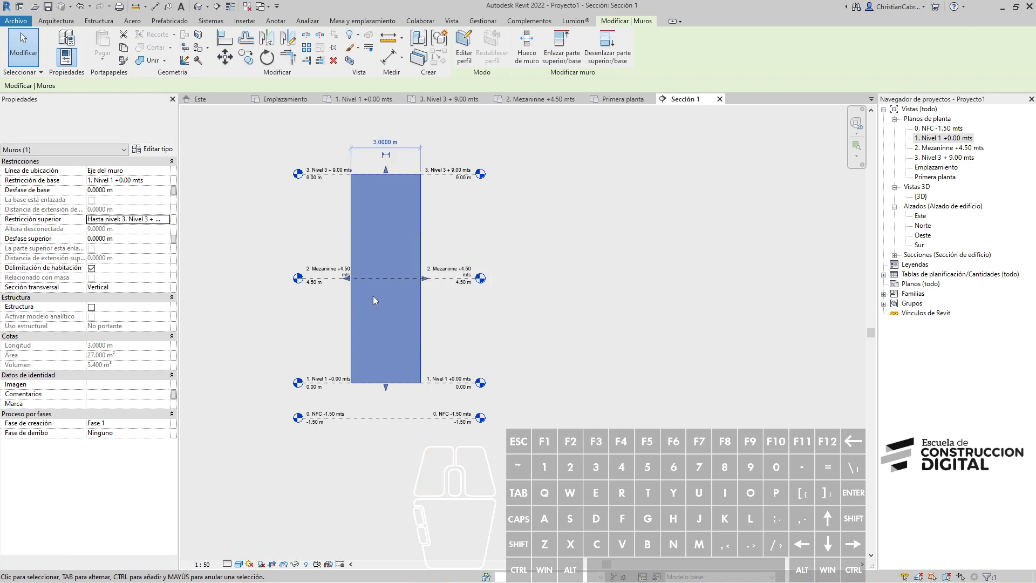
Set the wall's base constraint to level 0. NFC -1.50 mts.
{"action": "left_click", "coordinate": [130, 180]}
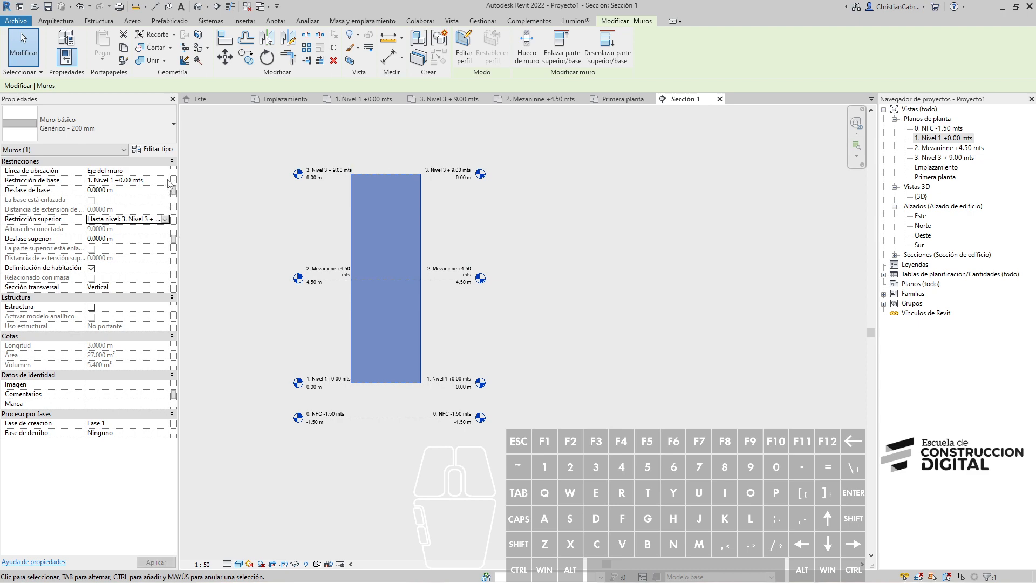
{"action": "left_click", "coordinate": [165, 181]}
{"action": "left_click", "coordinate": [110, 192]}
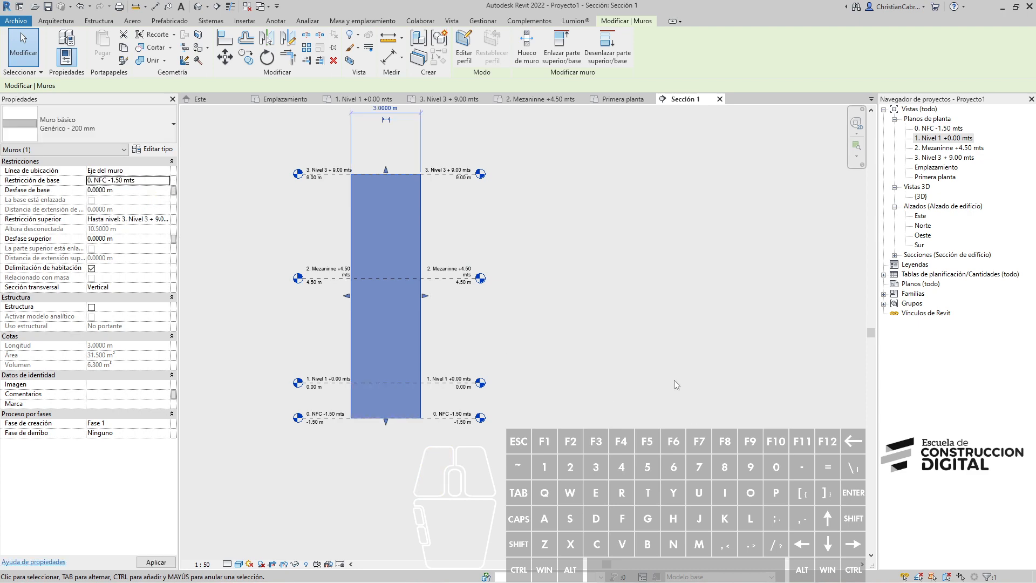
{"action": "left_click", "coordinate": [635, 360]}
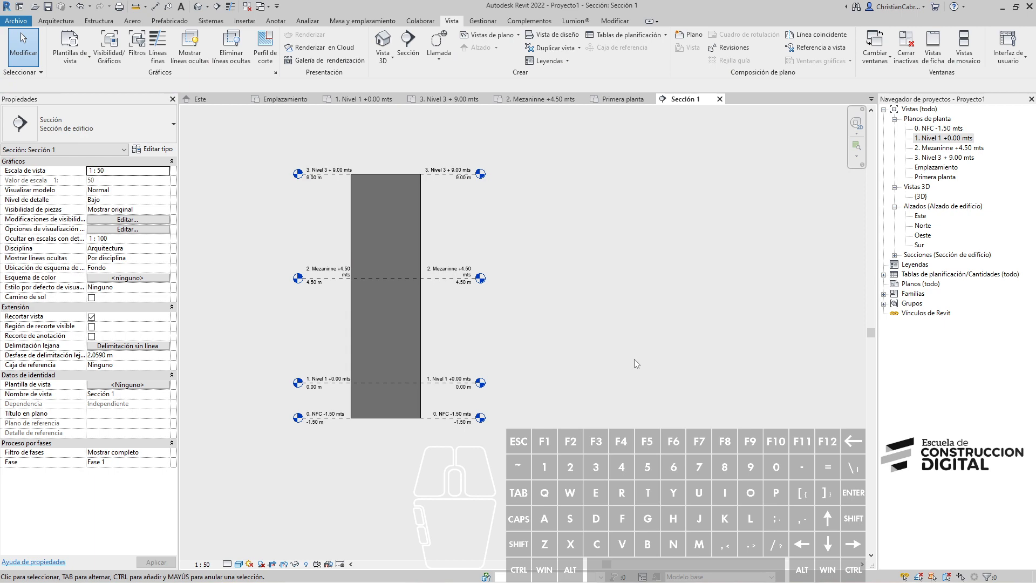
Set the wall's base offset to -1 m from its base level.
{"action": "left_click", "coordinate": [421, 235]}
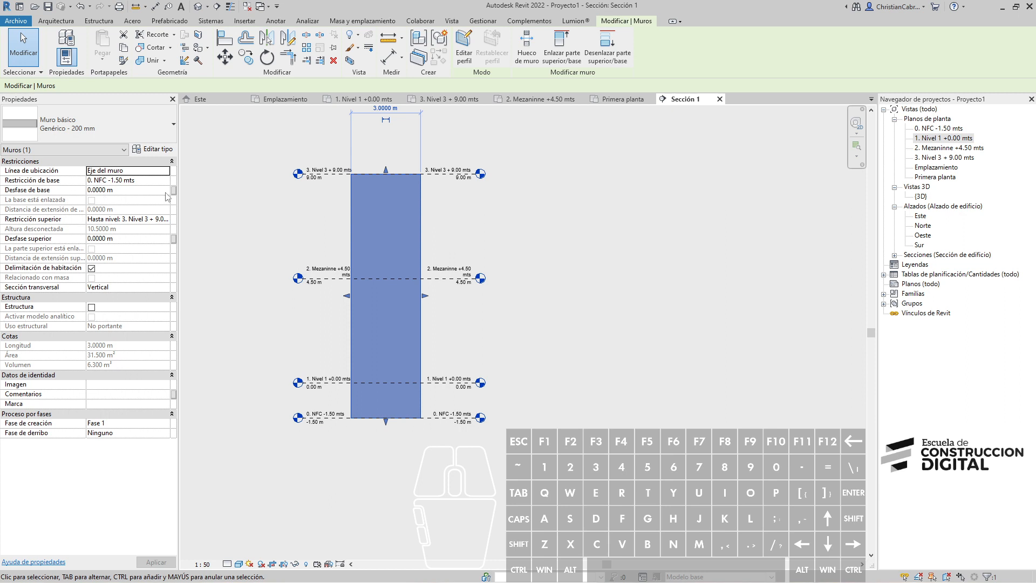
{"action": "left_click", "coordinate": [136, 189]}
{"action": "type", "text": "-1"}
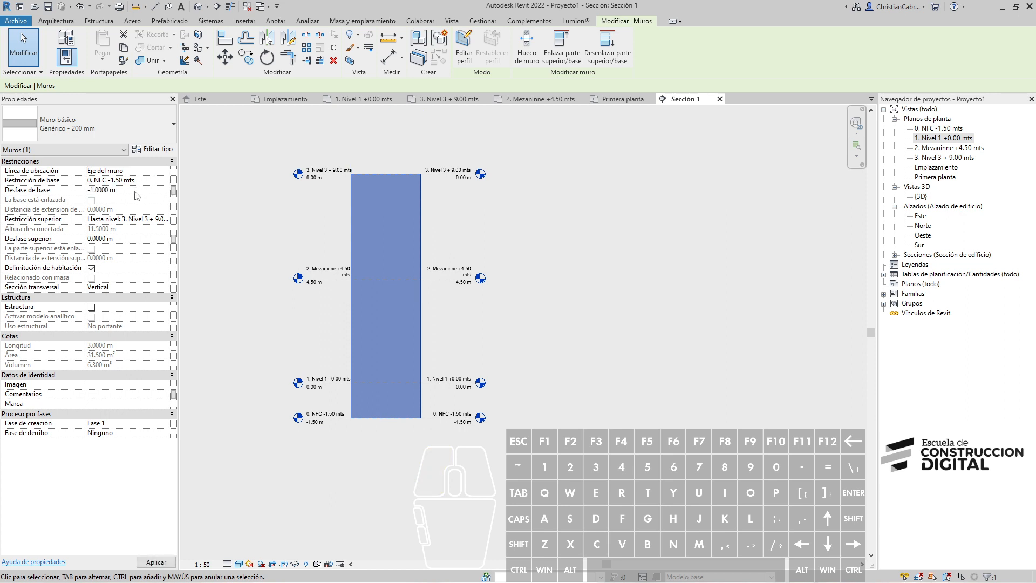
{"action": "key", "text": "Return"}
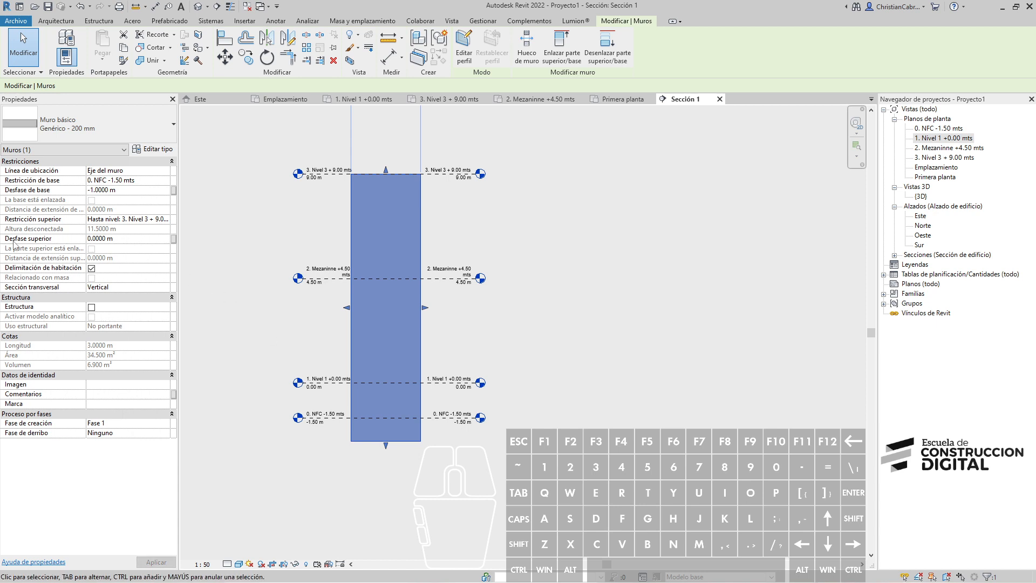
Set the wall's top offset to -1 m from its top level and deselect the wall.
{"action": "left_click", "coordinate": [121, 239]}
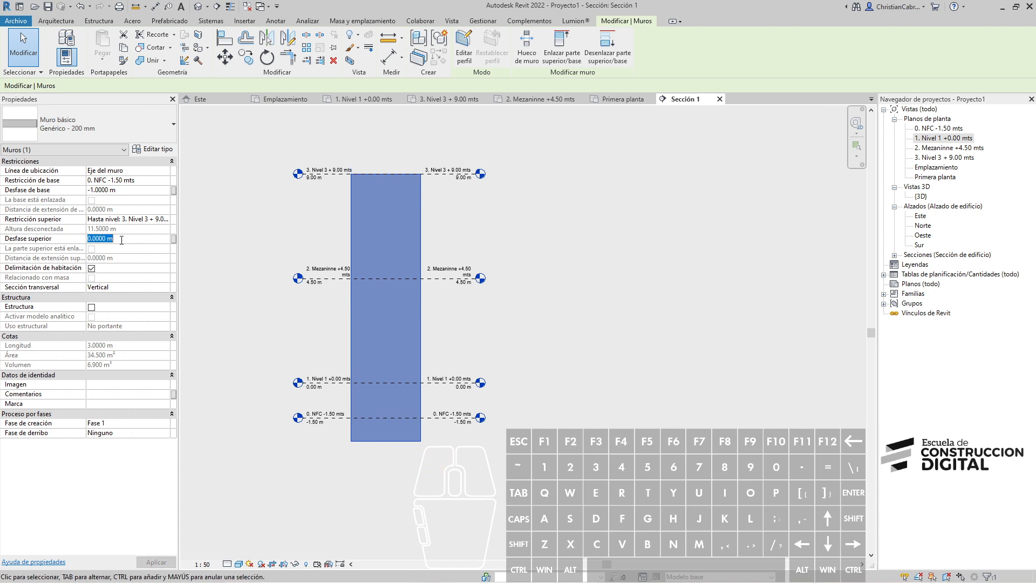
{"action": "type", "text": "-1"}
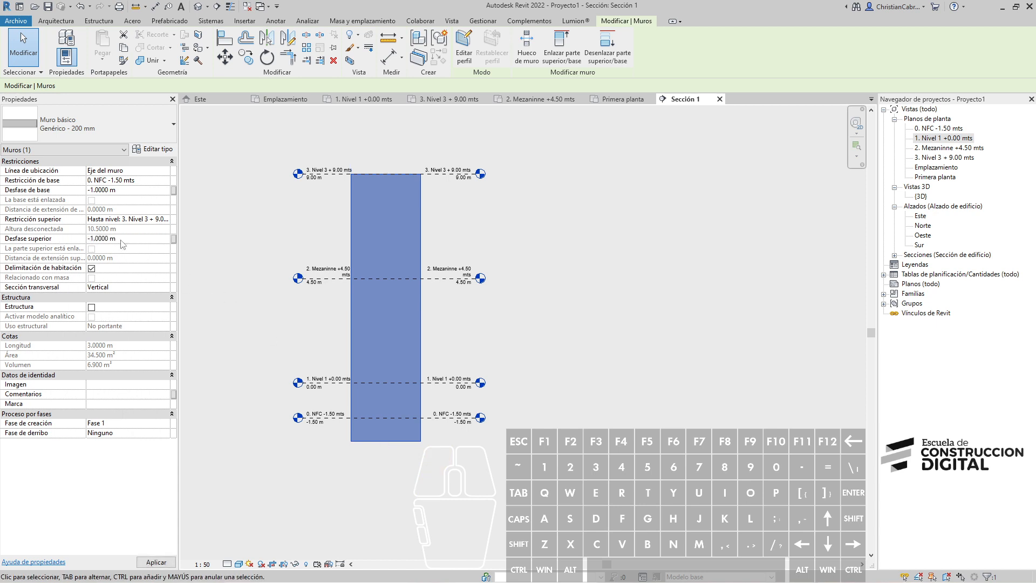
{"action": "key", "text": "Return"}
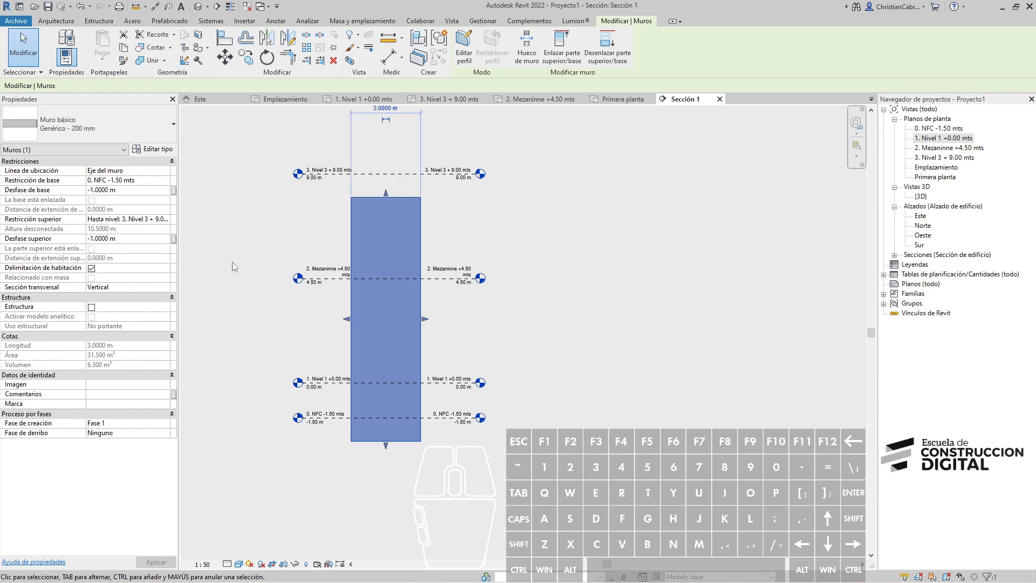
{"action": "left_click", "coordinate": [531, 264]}
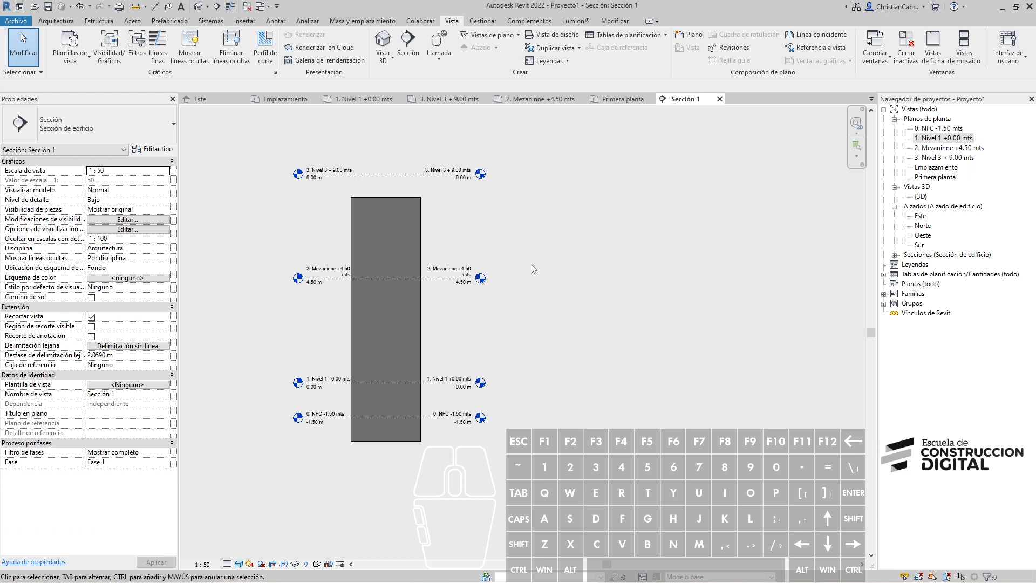
{"action": "key", "text": "ctrl"}
{"action": "key", "text": "r"}
{"action": "left_click_drag", "start_coordinate": [352, 178], "coordinate": [417, 174]}
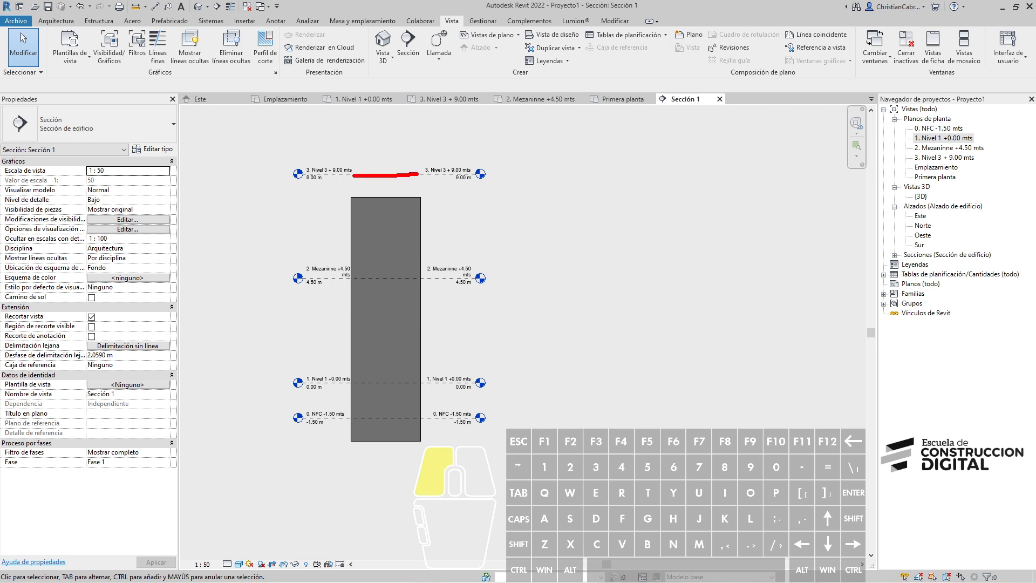
{"action": "left_click_drag", "start_coordinate": [360, 278], "coordinate": [421, 278]}
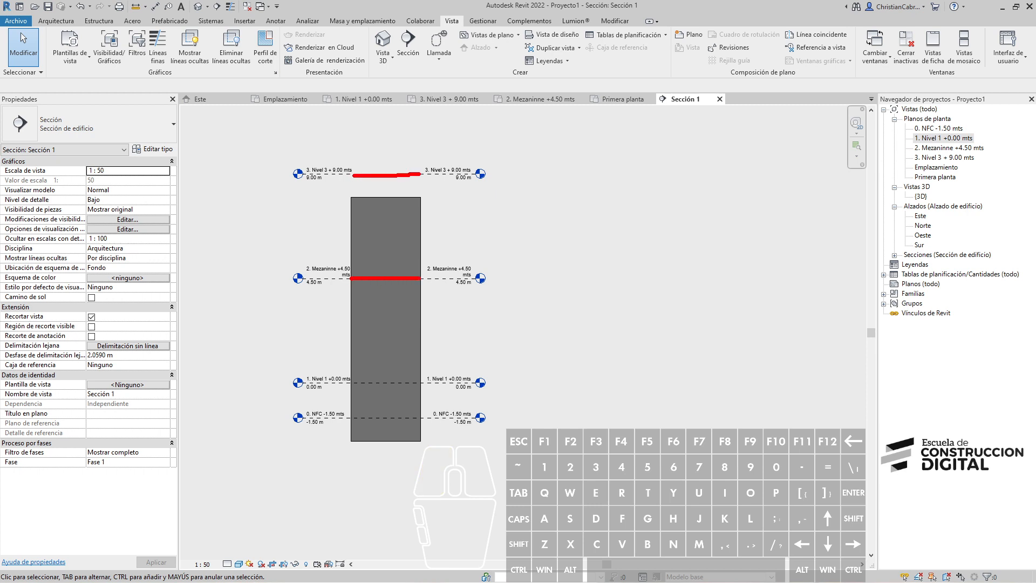
{"action": "left_click_drag", "start_coordinate": [350, 383], "coordinate": [402, 383]}
{"action": "left_click_drag", "start_coordinate": [391, 380], "coordinate": [403, 362]}
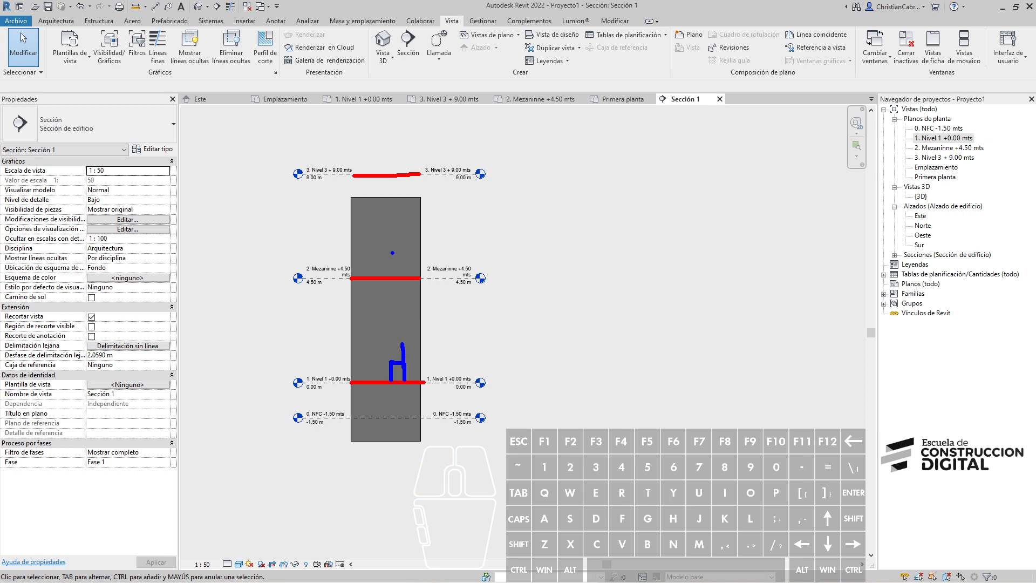
{"action": "mouse_move", "coordinate": [361, 265]}
{"action": "left_mouse_down"}
{"action": "mouse_move", "coordinate": [377, 250]}
{"action": "mouse_move", "coordinate": [385, 284]}
{"action": "left_mouse_up"}
{"action": "key", "text": "Escape"}
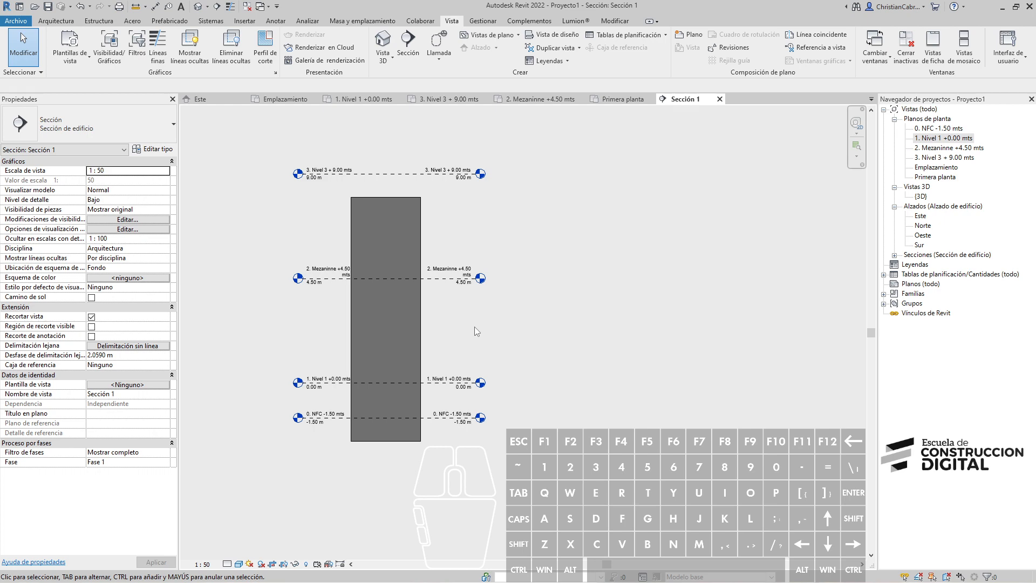
{"action": "scroll", "coordinate": [458, 361], "scroll_direction": "up", "scroll_amount": 5}
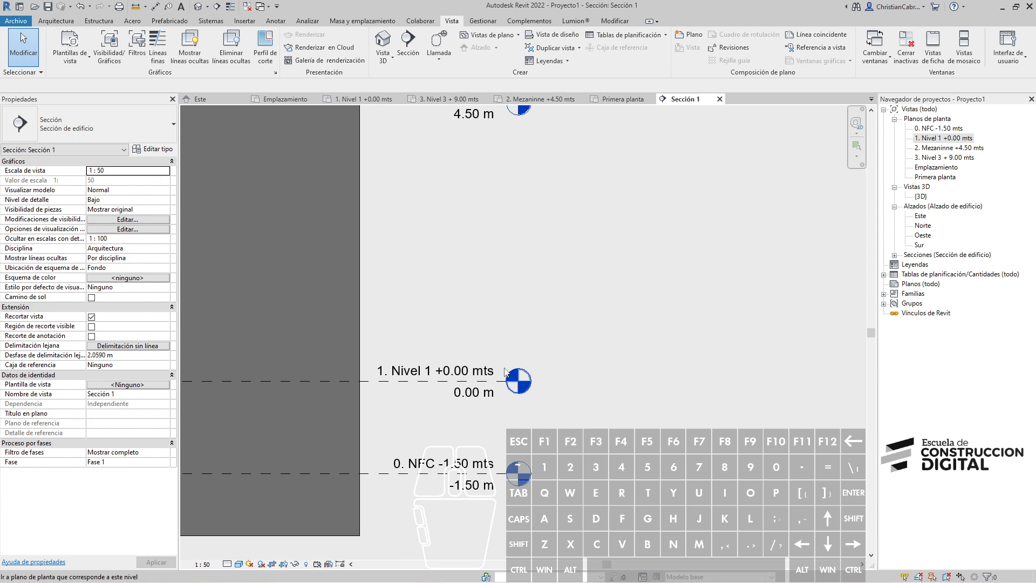
{"action": "left_click", "coordinate": [505, 372]}
{"action": "left_click_drag", "start_coordinate": [520, 317], "coordinate": [537, 315]}
{"action": "mouse_move", "coordinate": [556, 308]}
{"action": "left_mouse_down"}
{"action": "mouse_move", "coordinate": [553, 327]}
{"action": "mouse_move", "coordinate": [559, 310]}
{"action": "mouse_move", "coordinate": [606, 317]}
{"action": "left_mouse_up"}
{"action": "left_click", "coordinate": [571, 334]}
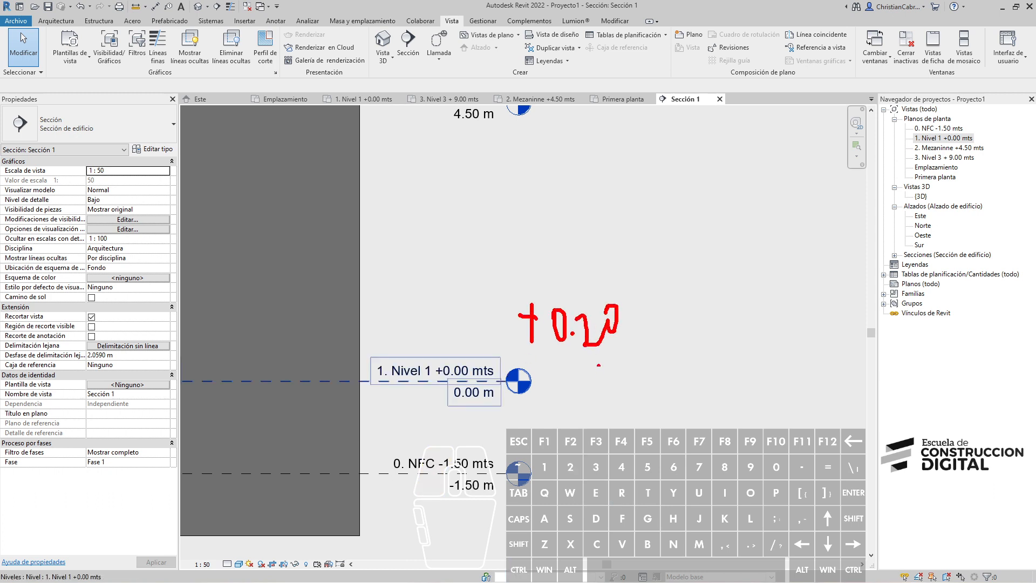
{"action": "left_click_drag", "start_coordinate": [516, 407], "coordinate": [535, 408]}
{"action": "mouse_move", "coordinate": [552, 402]}
{"action": "left_mouse_down"}
{"action": "mouse_move", "coordinate": [560, 422]}
{"action": "mouse_move", "coordinate": [559, 411]}
{"action": "mouse_move", "coordinate": [596, 408]}
{"action": "mouse_move", "coordinate": [597, 426]}
{"action": "left_mouse_up"}
{"action": "mouse_move", "coordinate": [628, 402]}
{"action": "left_mouse_down"}
{"action": "mouse_move", "coordinate": [621, 418]}
{"action": "mouse_move", "coordinate": [621, 394]}
{"action": "left_mouse_up"}
{"action": "key", "text": "b"}
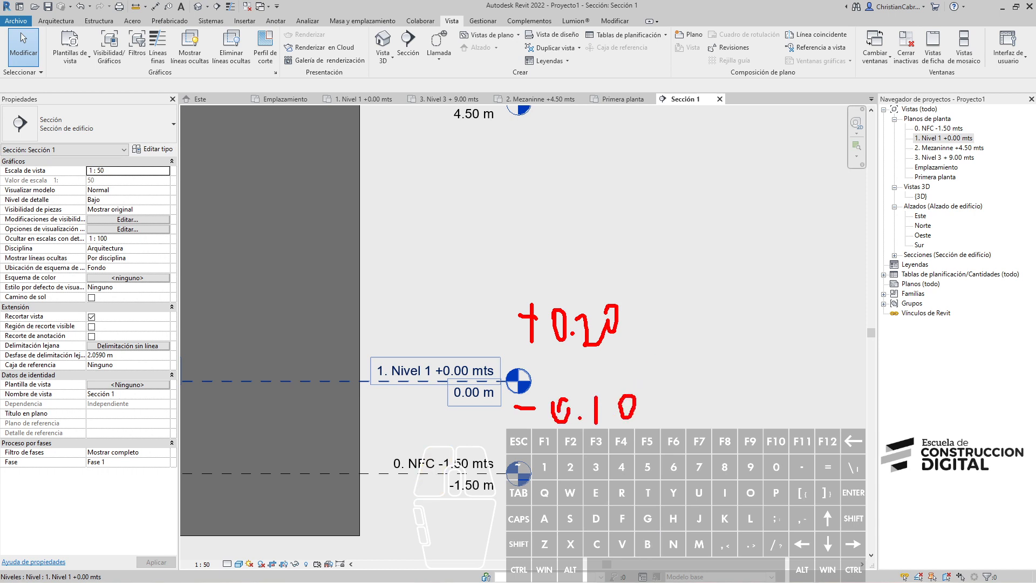
{"action": "left_click_drag", "start_coordinate": [654, 272], "coordinate": [555, 436]}
{"action": "left_click_drag", "start_coordinate": [549, 283], "coordinate": [638, 434]}
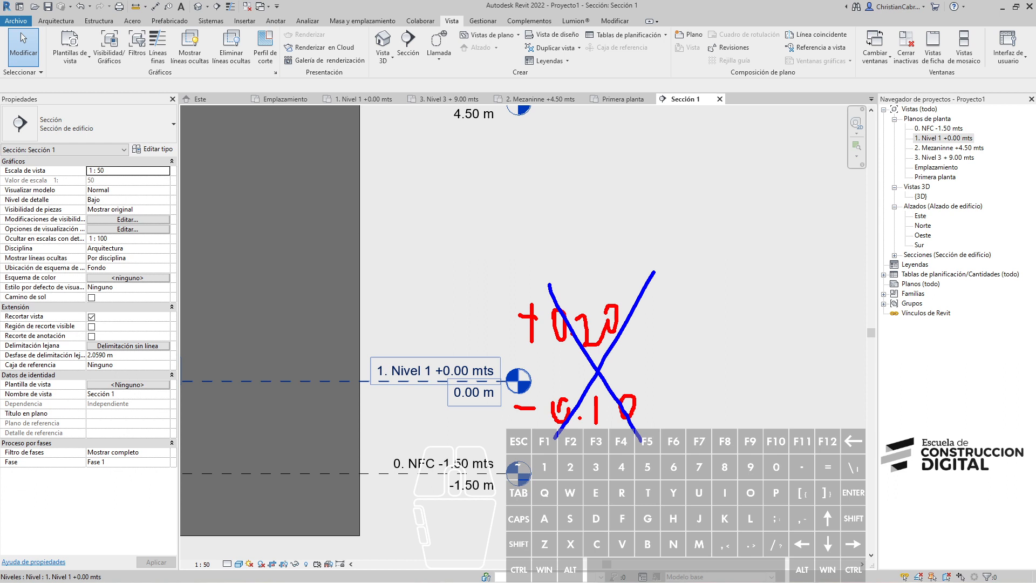
{"action": "key", "text": "Escape"}
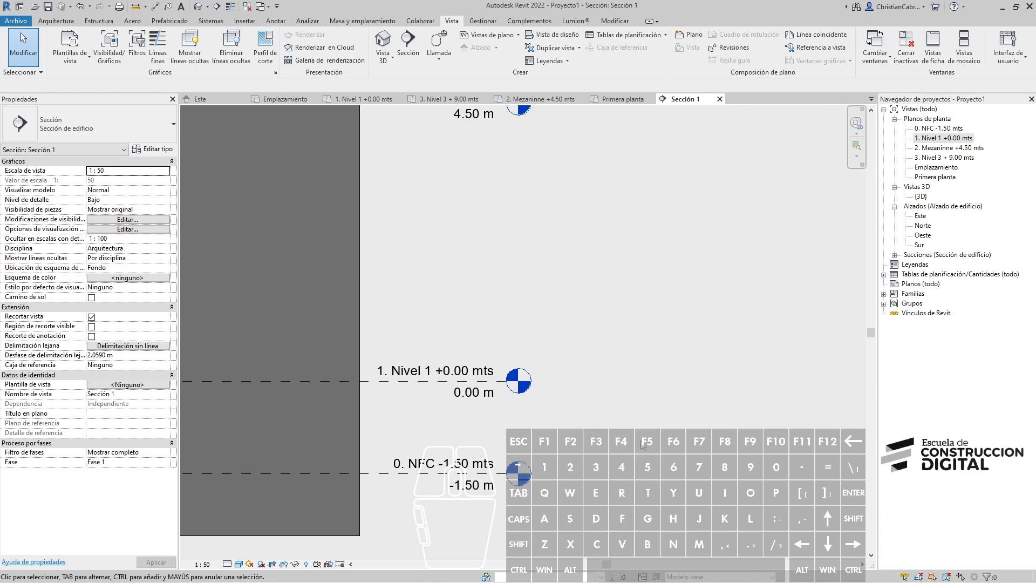
Set the wall's base constraint to 1. Nivel 1 +0.00 mts with a 0.2 m base offset, and deselect the wall.
{"action": "scroll", "coordinate": [642, 445], "scroll_direction": "down", "scroll_amount": 3}
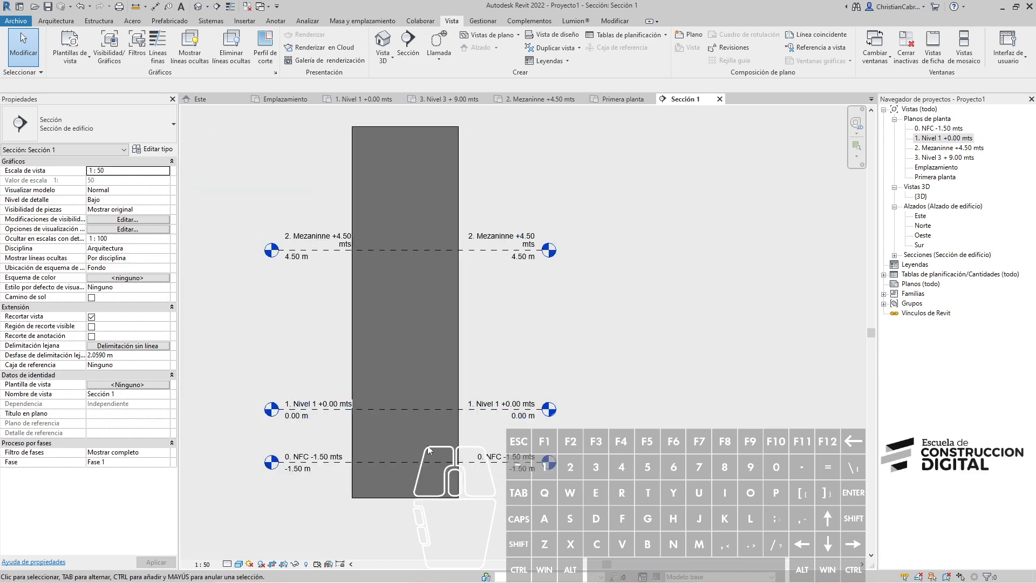
{"action": "middle_click_drag", "start_coordinate": [428, 450], "coordinate": [407, 499]}
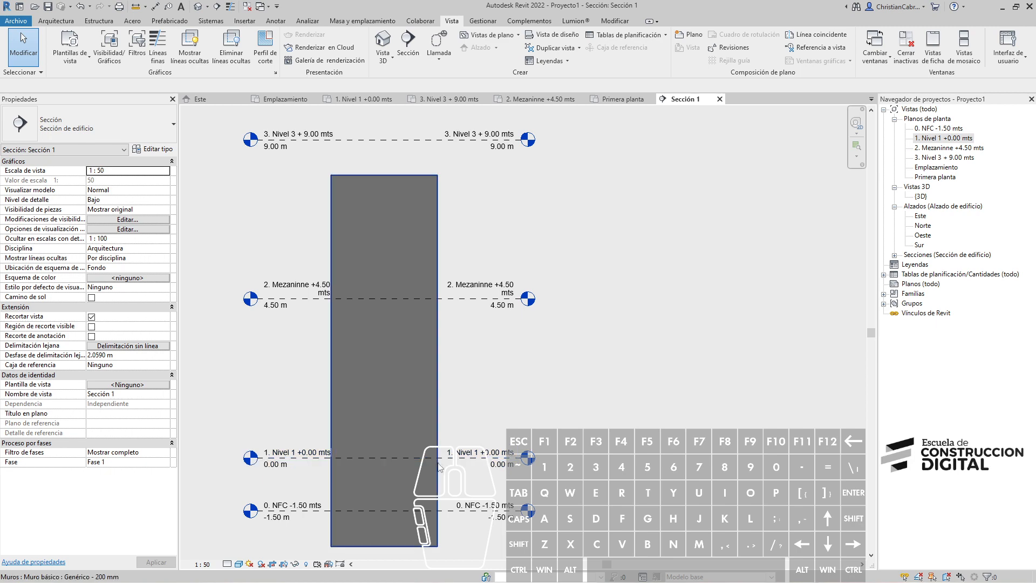
{"action": "left_click", "coordinate": [440, 416]}
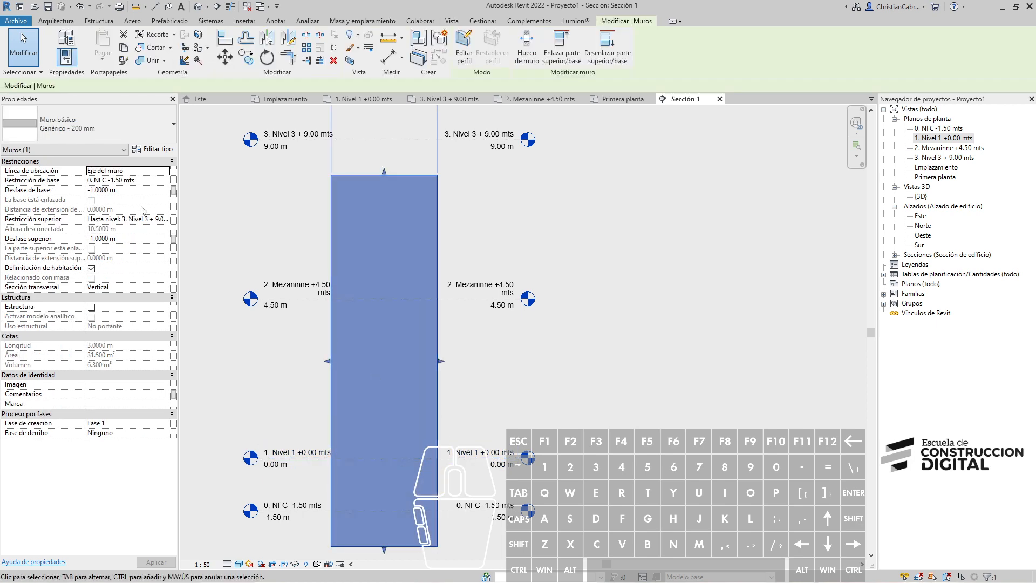
{"action": "left_click", "coordinate": [162, 218]}
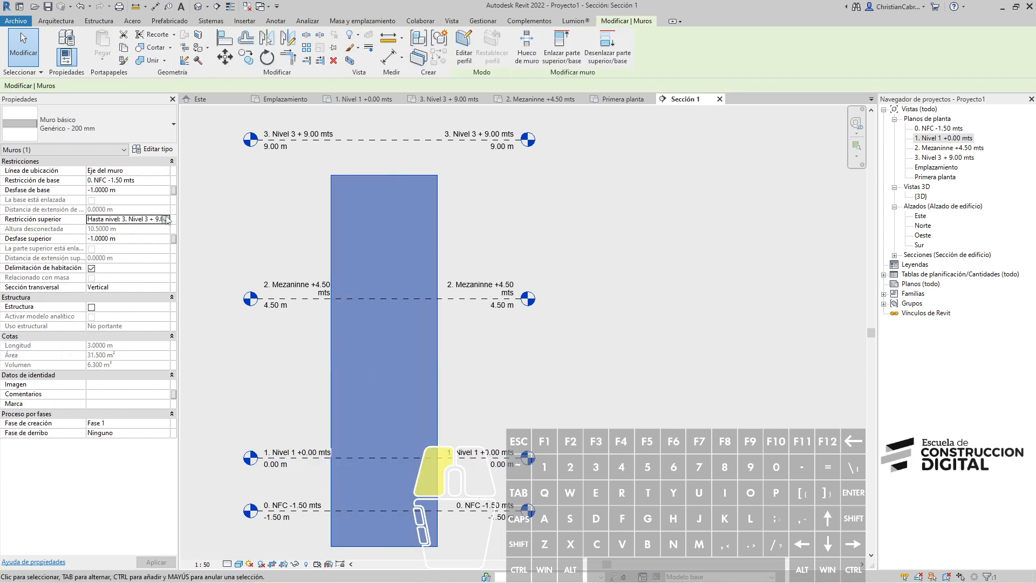
{"action": "left_click", "coordinate": [163, 181]}
{"action": "left_click", "coordinate": [164, 181]}
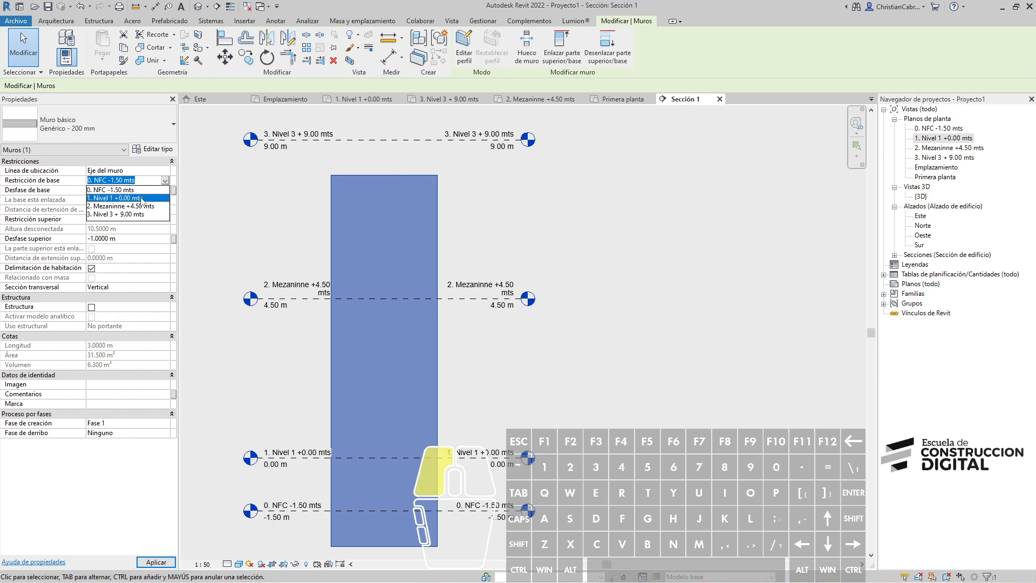
{"action": "left_click", "coordinate": [134, 200]}
{"action": "left_click", "coordinate": [124, 189]}
{"action": "type", "text": "0.2"}
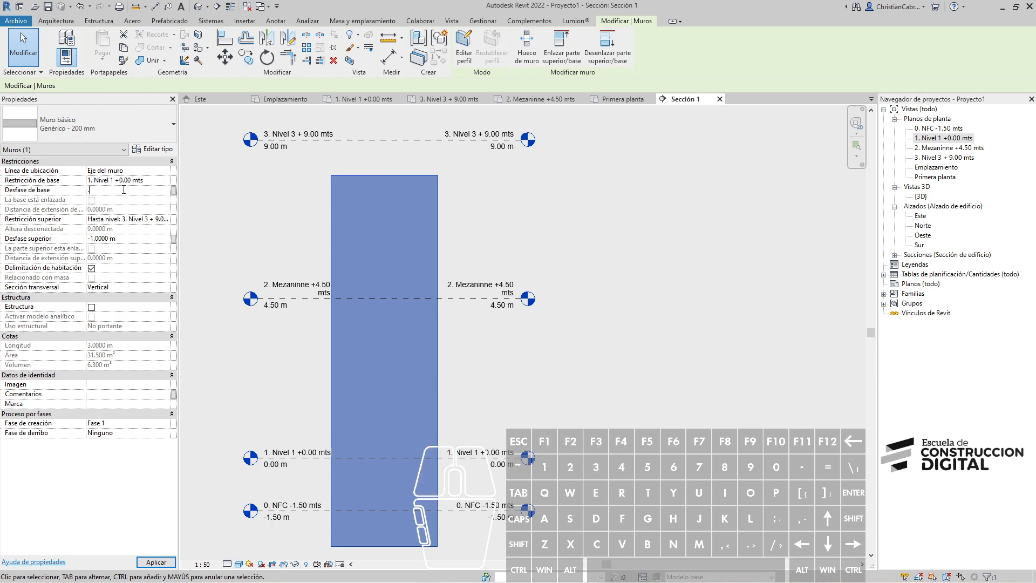
{"action": "left_click", "coordinate": [522, 396]}
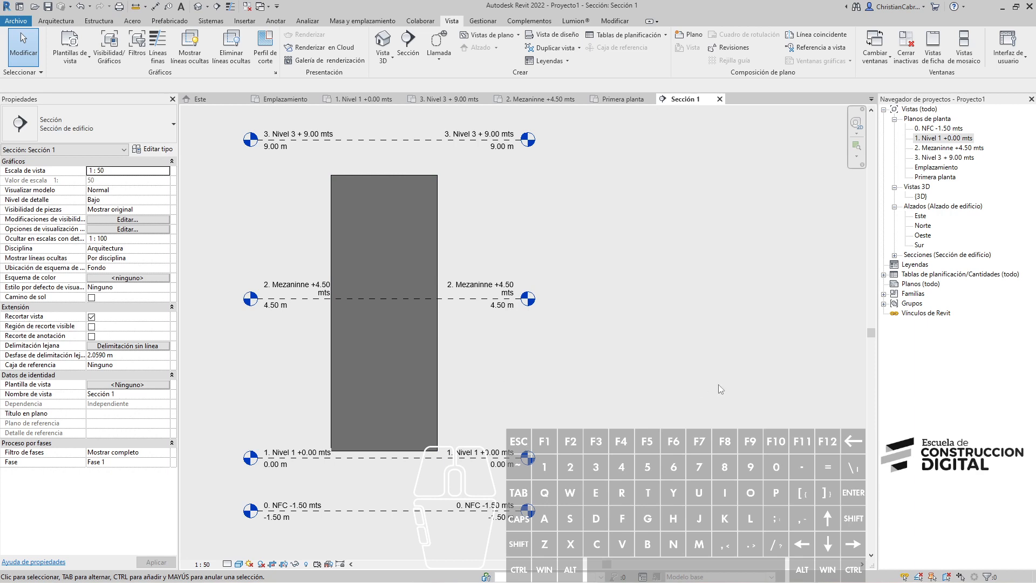
Create a component schedule for the Niveles category named "T.1 | Niveles".
{"action": "middle_click_drag", "start_coordinate": [717, 384], "coordinate": [804, 390]}
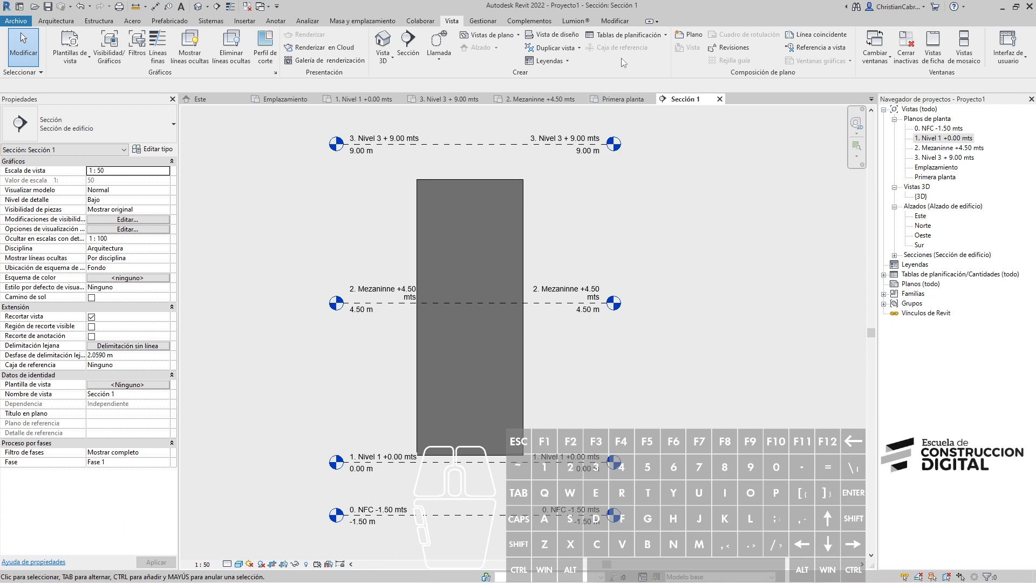
{"action": "left_click", "coordinate": [627, 35]}
{"action": "left_click", "coordinate": [631, 48]}
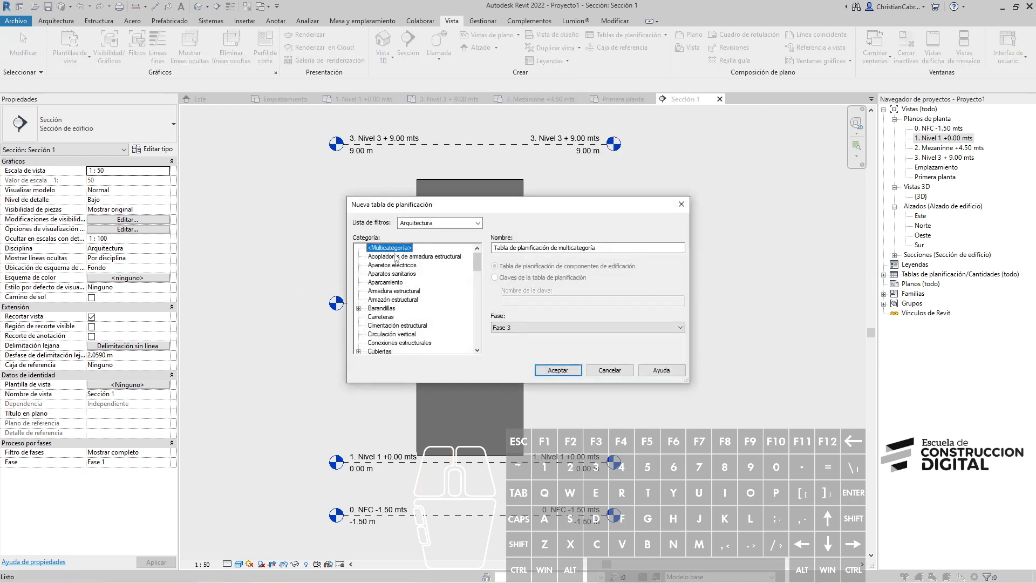
{"action": "left_click_drag", "start_coordinate": [396, 204], "coordinate": [210, 143]}
{"action": "left_click_drag", "start_coordinate": [501, 324], "coordinate": [600, 532]}
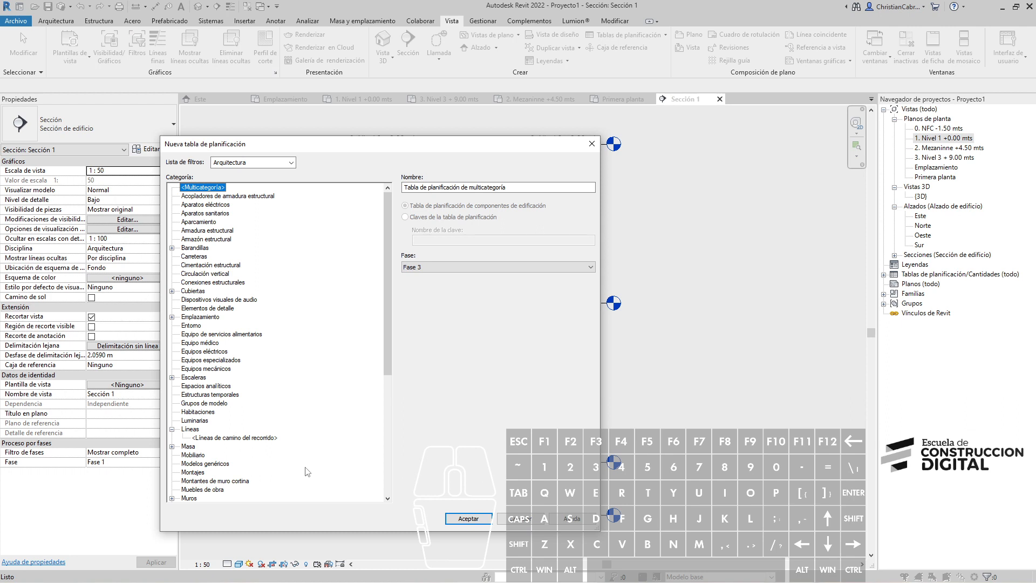
{"action": "scroll", "coordinate": [307, 472], "scroll_direction": "down", "scroll_amount": 2}
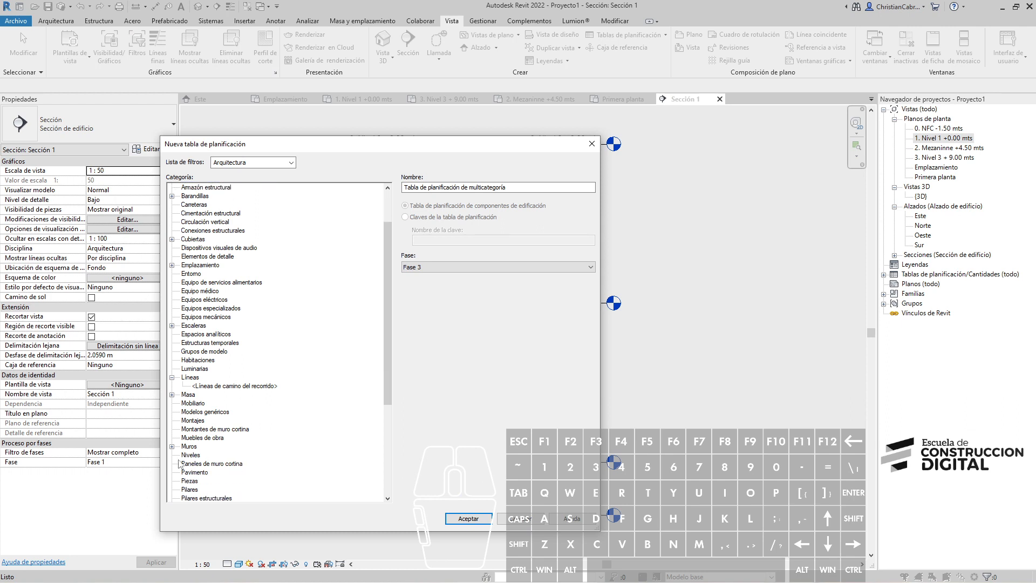
{"action": "left_click", "coordinate": [189, 456]}
{"action": "left_click", "coordinate": [410, 187]}
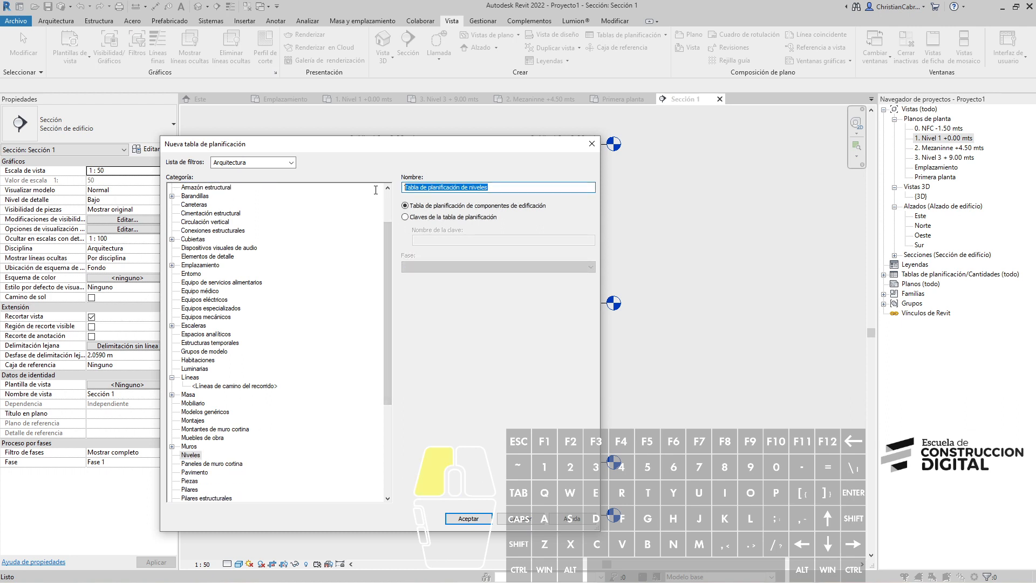
{"action": "type", "text": "T.1 "}
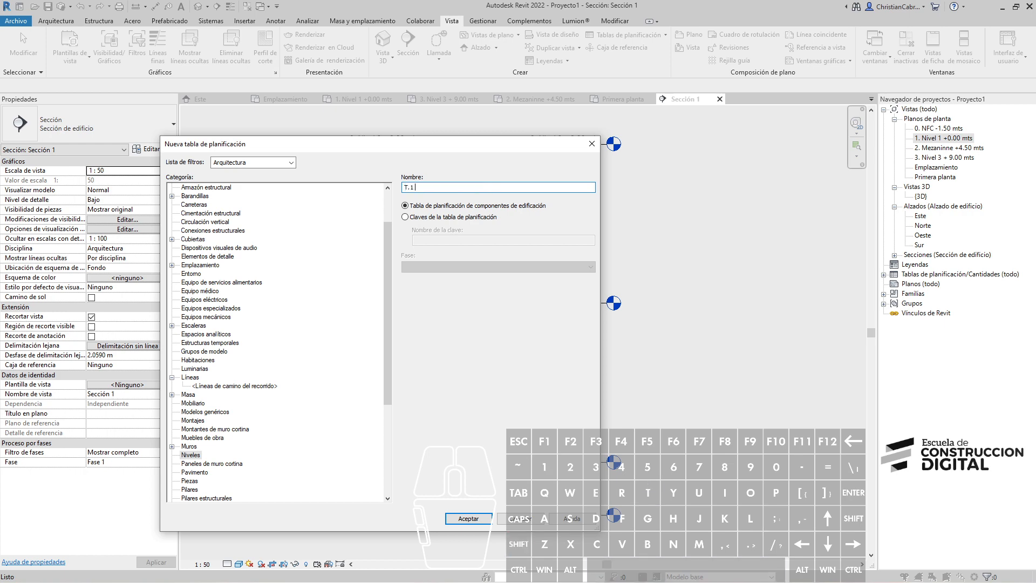
{"action": "type", "text": "| Nivele"}
{"action": "key", "text": "Return"}
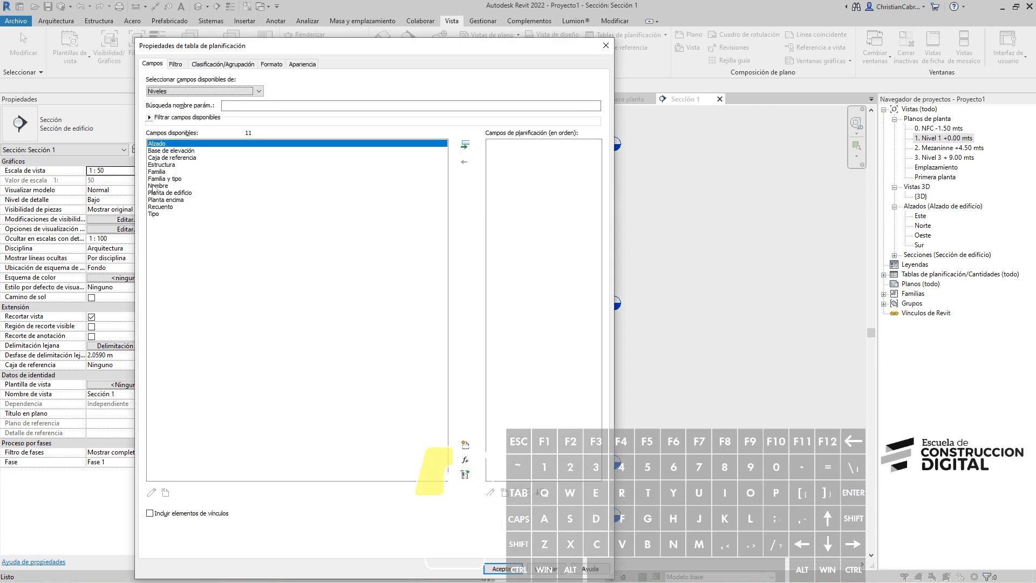
Add the fields Nombre, Alzado, Base de elevación and Recuento to the level schedule in that order.
{"action": "double_click", "coordinate": [158, 186]}
{"action": "double_click", "coordinate": [160, 144]}
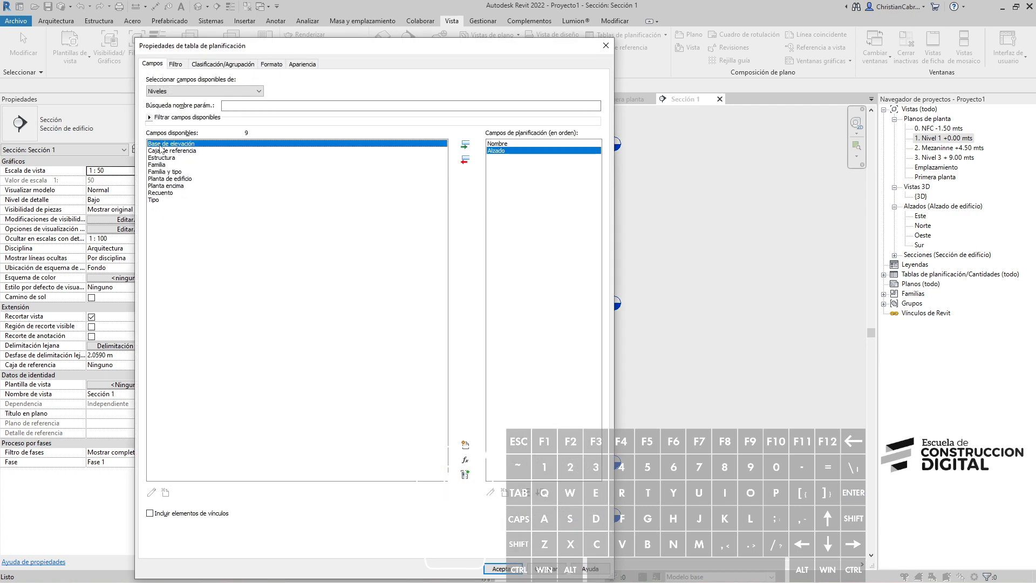
{"action": "double_click", "coordinate": [173, 144]}
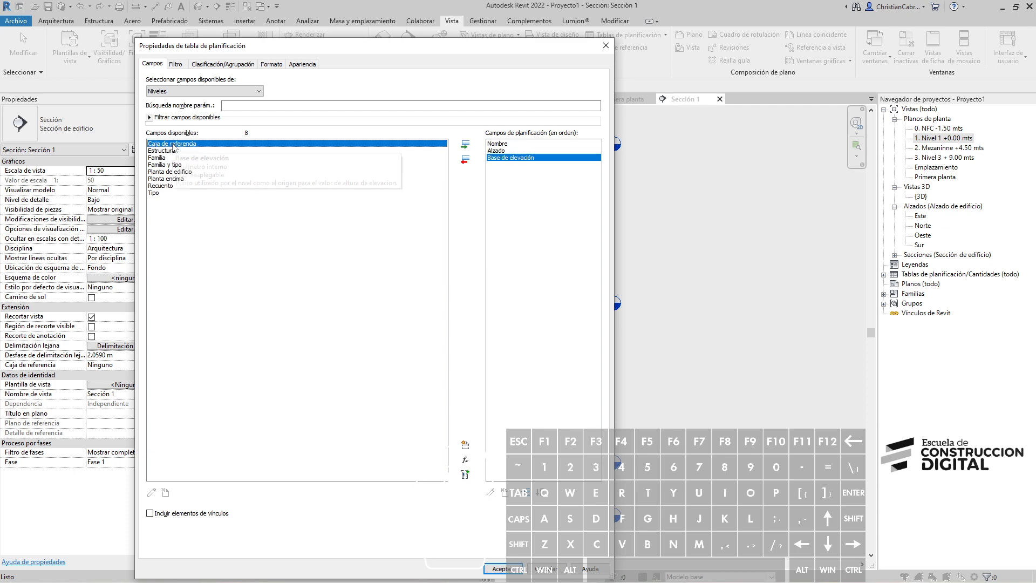
{"action": "double_click", "coordinate": [160, 186]}
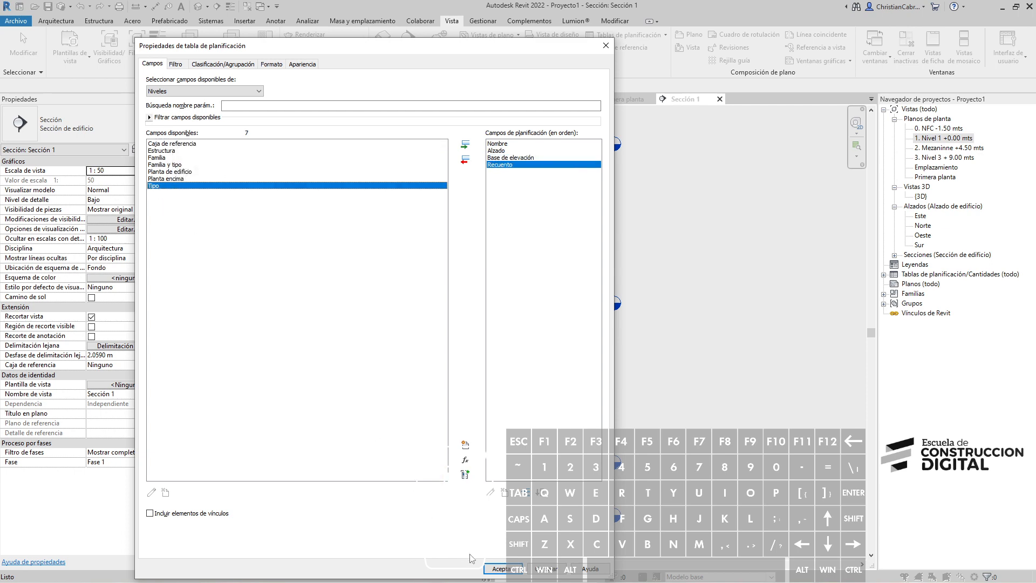
{"action": "left_click", "coordinate": [495, 568]}
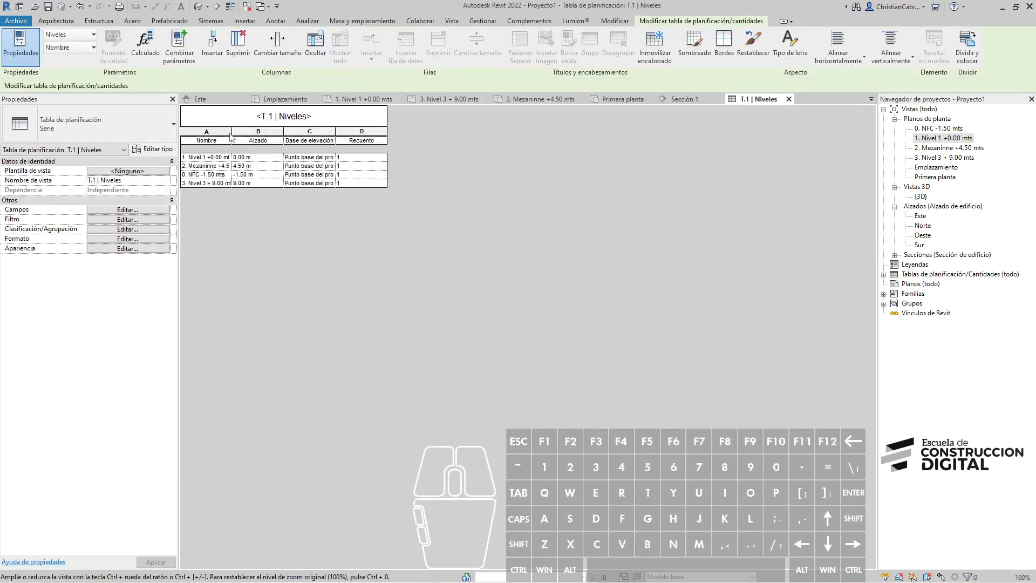
Sort the level schedule by Nombre in ascending order and widen its Nombre and Base de elevación columns to fit their text.
{"action": "left_click_drag", "start_coordinate": [232, 136], "coordinate": [259, 136]}
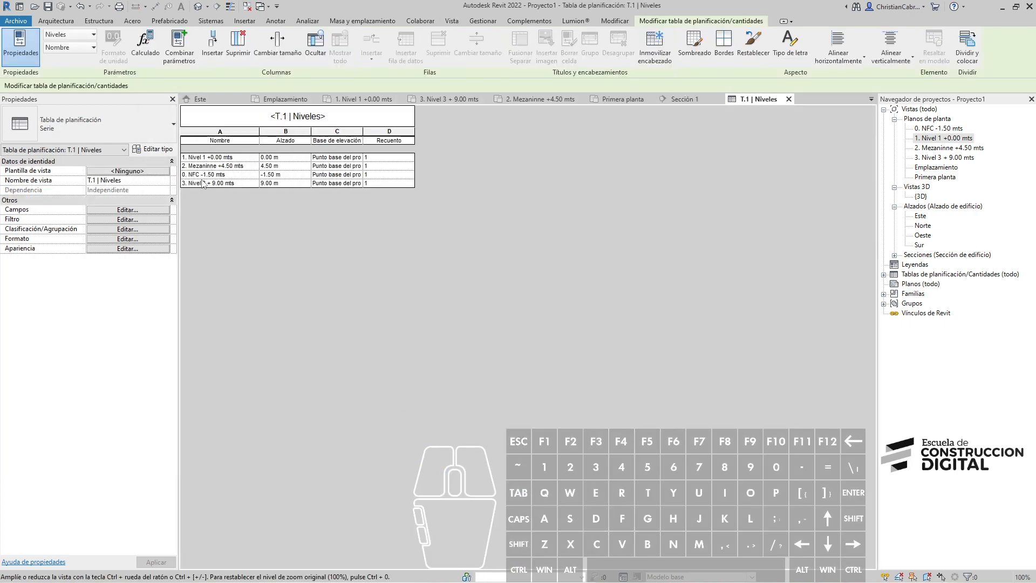
{"action": "left_click", "coordinate": [136, 229]}
{"action": "left_click", "coordinate": [263, 82]}
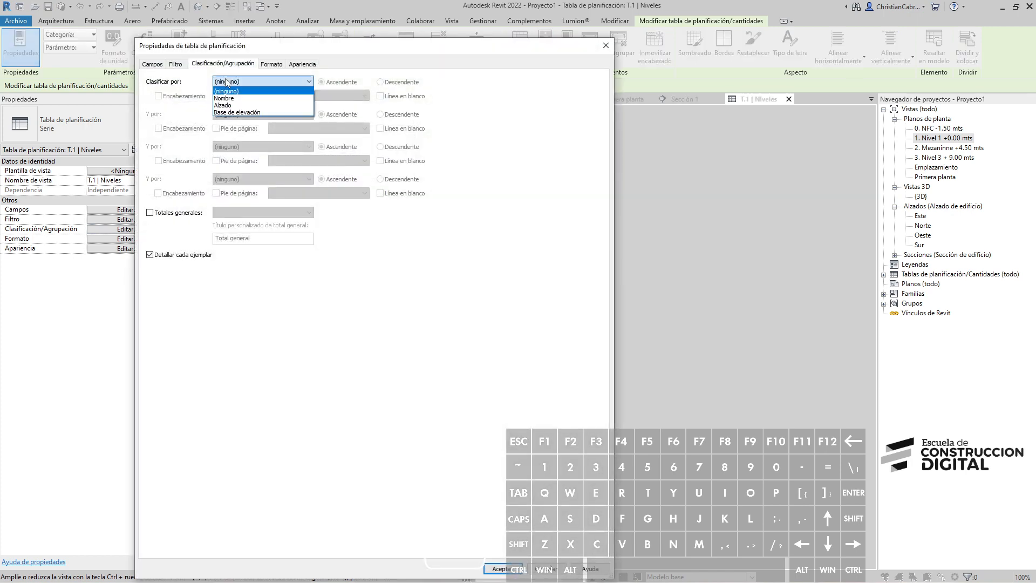
{"action": "left_click", "coordinate": [232, 90]}
{"action": "left_click", "coordinate": [491, 569]}
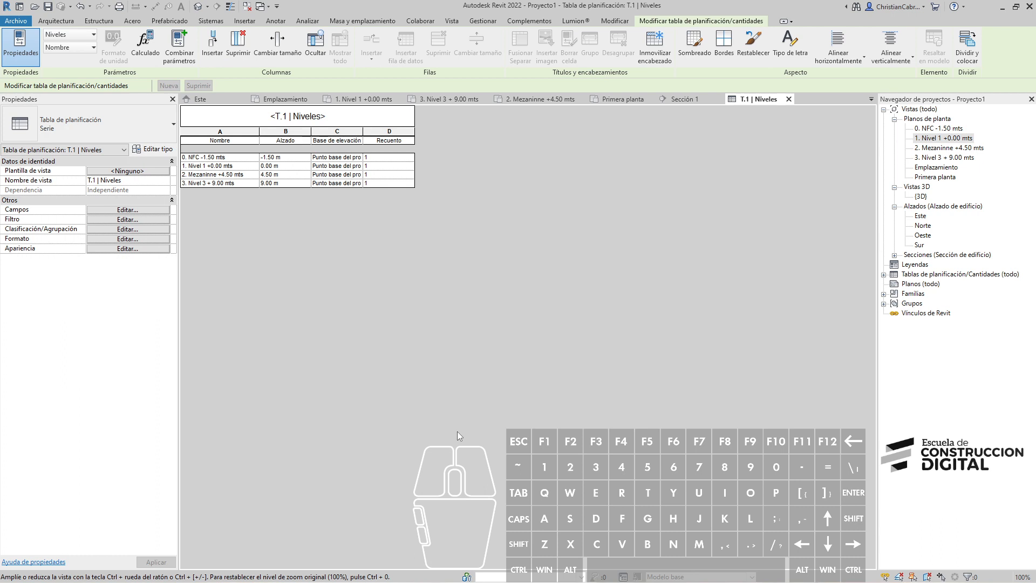
{"action": "left_click_drag", "start_coordinate": [362, 130], "coordinate": [381, 131]}
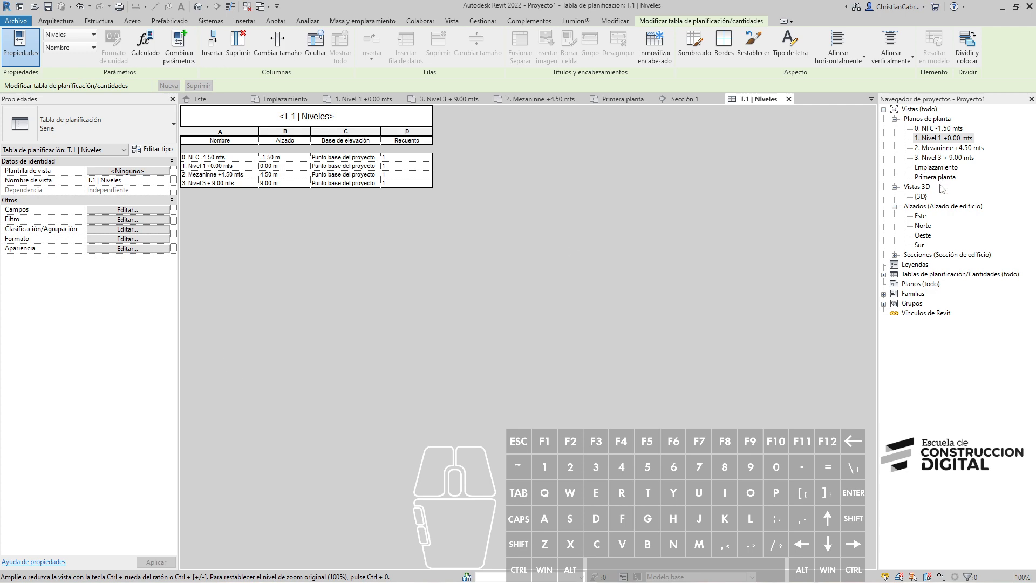
Open the 1. Nivel 1 +0.00 mts floor plan at the area around grid 1 and the wall.
{"action": "double_click", "coordinate": [933, 138]}
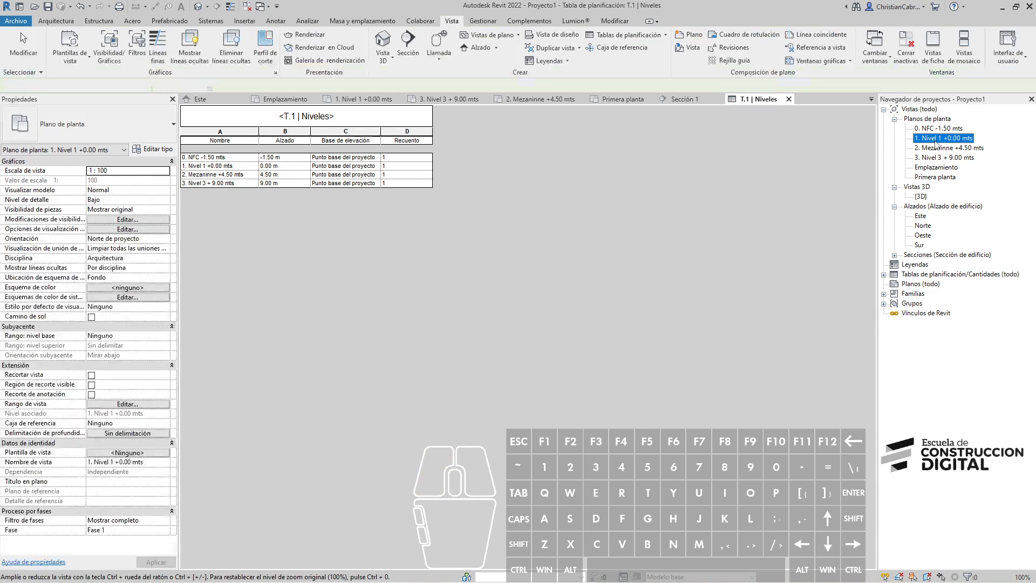
{"action": "middle_click_drag", "start_coordinate": [609, 386], "coordinate": [445, 406]}
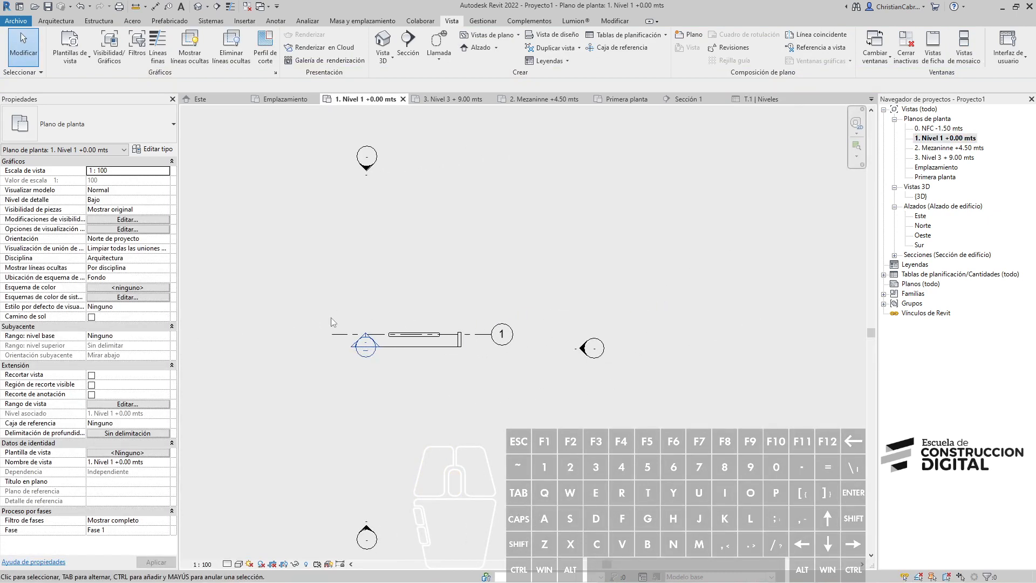
{"action": "scroll", "coordinate": [412, 354], "scroll_direction": "up", "scroll_amount": 3}
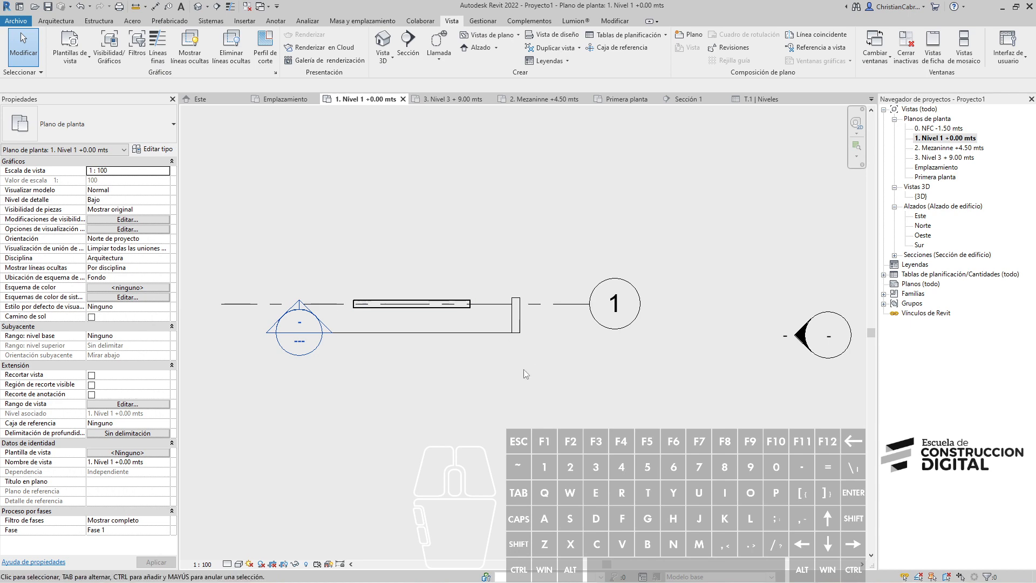
{"action": "middle_click_drag", "start_coordinate": [489, 400], "coordinate": [445, 443]}
{"action": "scroll", "coordinate": [445, 431], "scroll_direction": "down", "scroll_amount": 2}
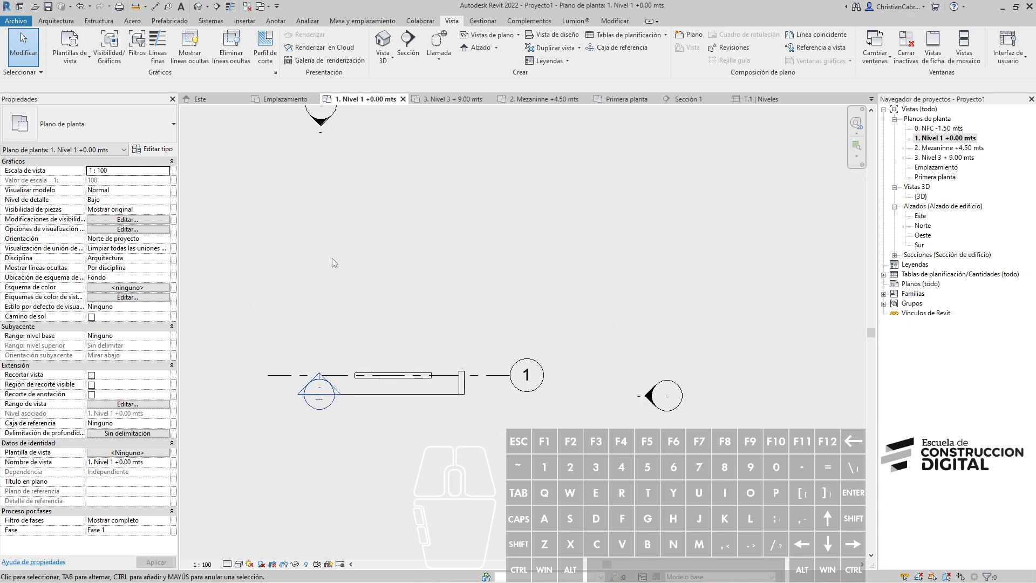
Examine the Nivel and Rejilla tools in the Referencia group of the architecture tools.
{"action": "left_click", "coordinate": [56, 21]}
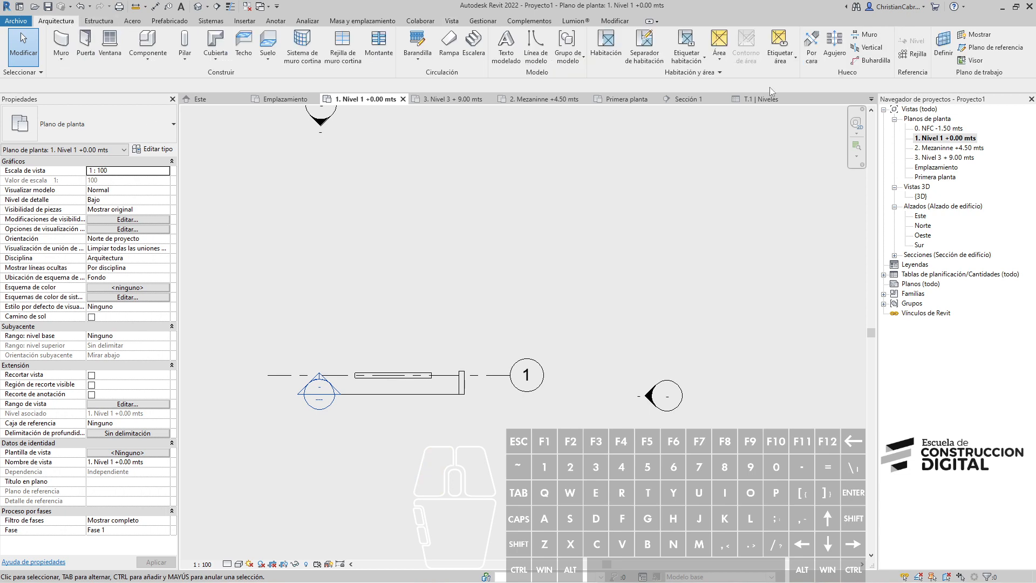
{"action": "key", "text": "ctrl+1"}
{"action": "left_click", "coordinate": [907, 70]}
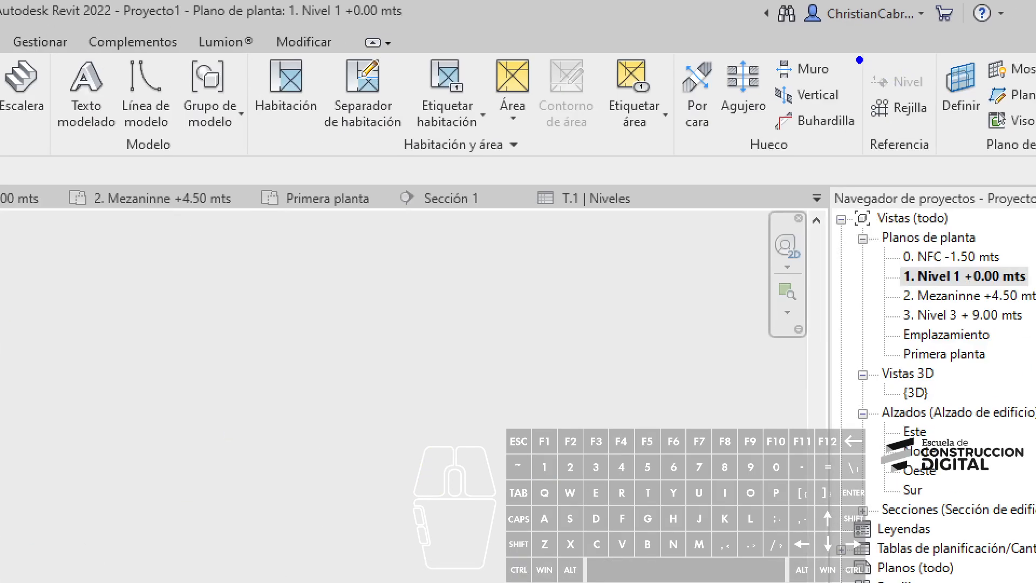
{"action": "key", "text": "r"}
{"action": "left_click_drag", "start_coordinate": [856, 35], "coordinate": [941, 162], "text": "ctrl"}
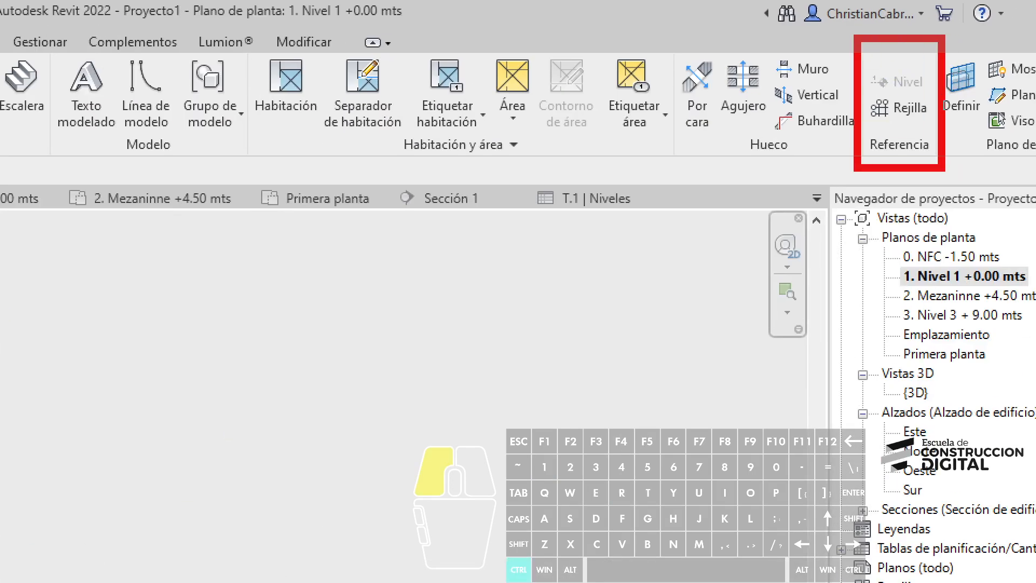
{"action": "scroll", "coordinate": [941, 162], "scroll_direction": "down", "scroll_amount": 3}
{"action": "key", "text": "Escape"}
{"action": "key", "text": "ctrl+1"}
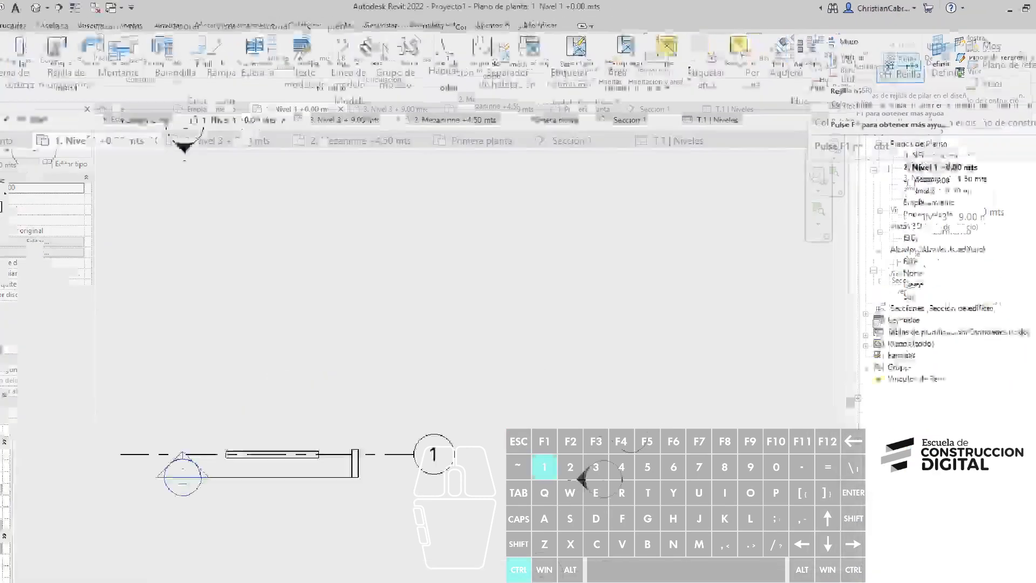
Compare where the Nivel and Rejilla tools are offered among the architecture, structure and systems tools.
{"action": "mouse_move", "coordinate": [772, 90]}
{"action": "left_mouse_down", "text": "ctrl"}
{"action": "mouse_move", "coordinate": [867, 156]}
{"action": "mouse_move", "coordinate": [839, 207]}
{"action": "mouse_move", "coordinate": [838, 277]}
{"action": "left_mouse_up", "text": "ctrl"}
{"action": "key", "text": "b"}
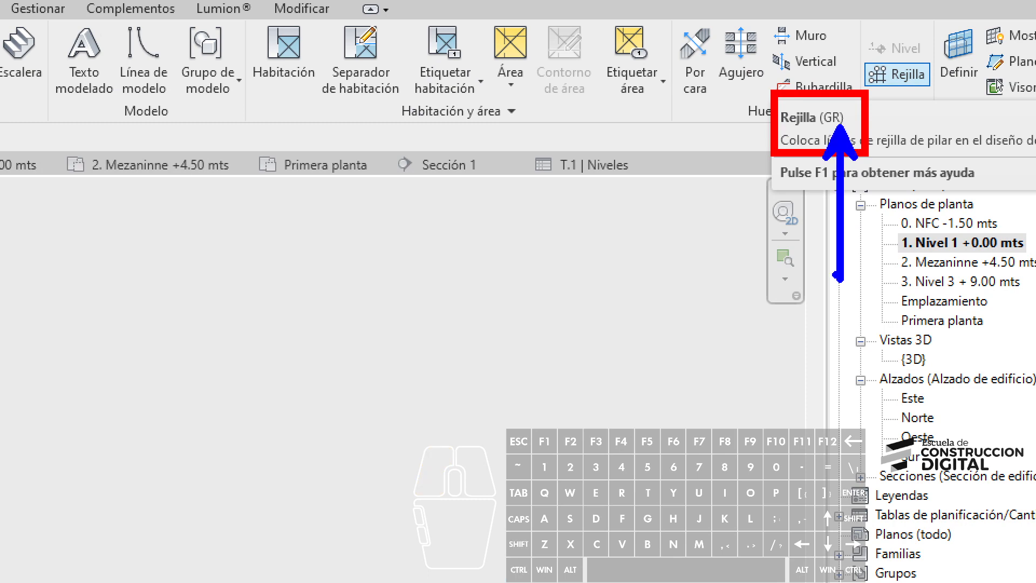
{"action": "key", "text": "Escape"}
{"action": "left_click", "coordinate": [99, 22]}
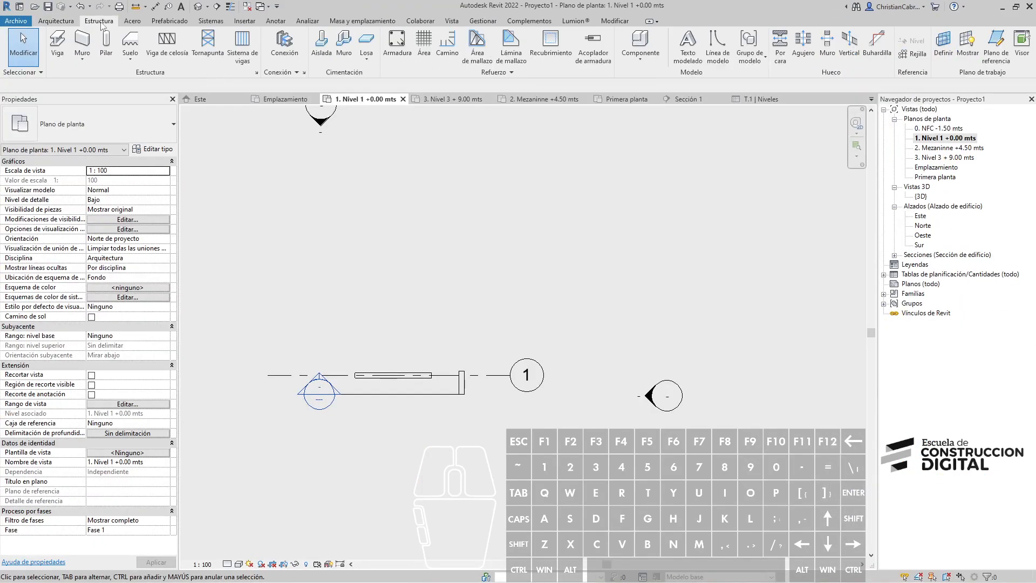
{"action": "key", "text": "ctrl+1"}
{"action": "left_click_drag", "start_coordinate": [891, 23], "coordinate": [939, 83], "text": "ctrl"}
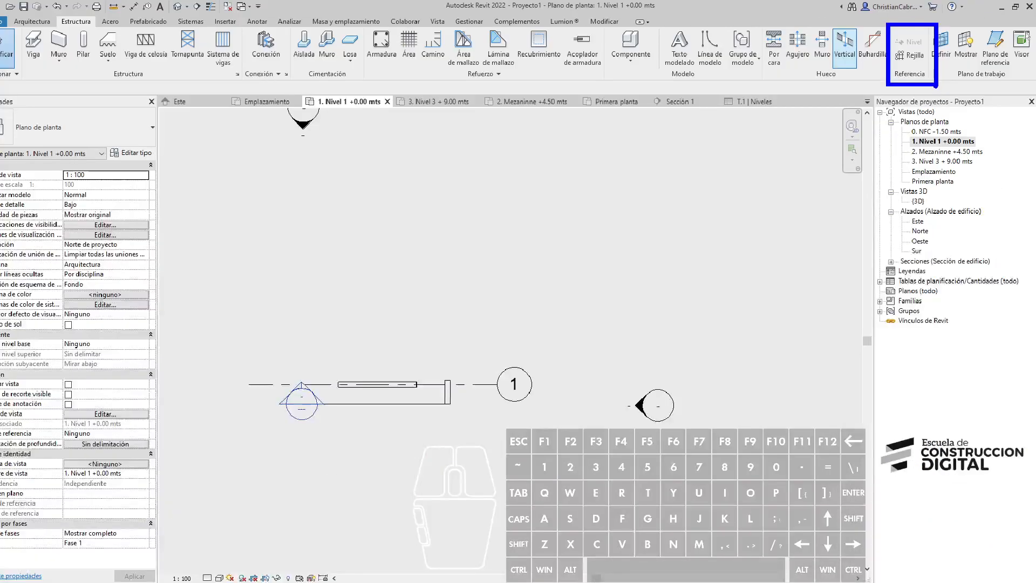
{"action": "key", "text": "Escape"}
{"action": "left_click", "coordinate": [189, 21]}
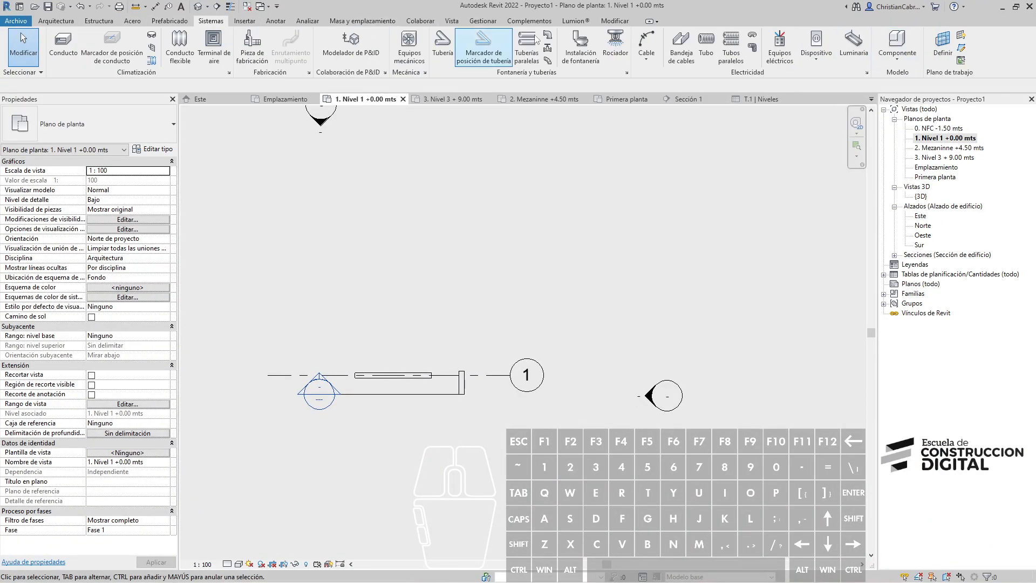
{"action": "left_click", "coordinate": [56, 21]}
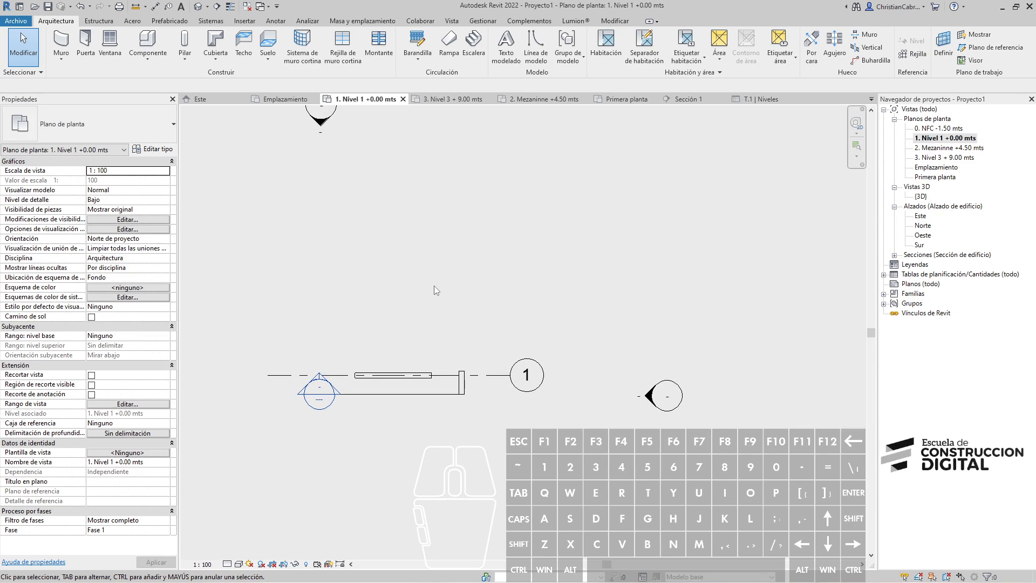
Draw two vertical grid lines crossing grid 1, one left of the wall and one about 2.0 m beyond its right end.
{"action": "key", "text": "g"}
{"action": "key", "text": "r"}
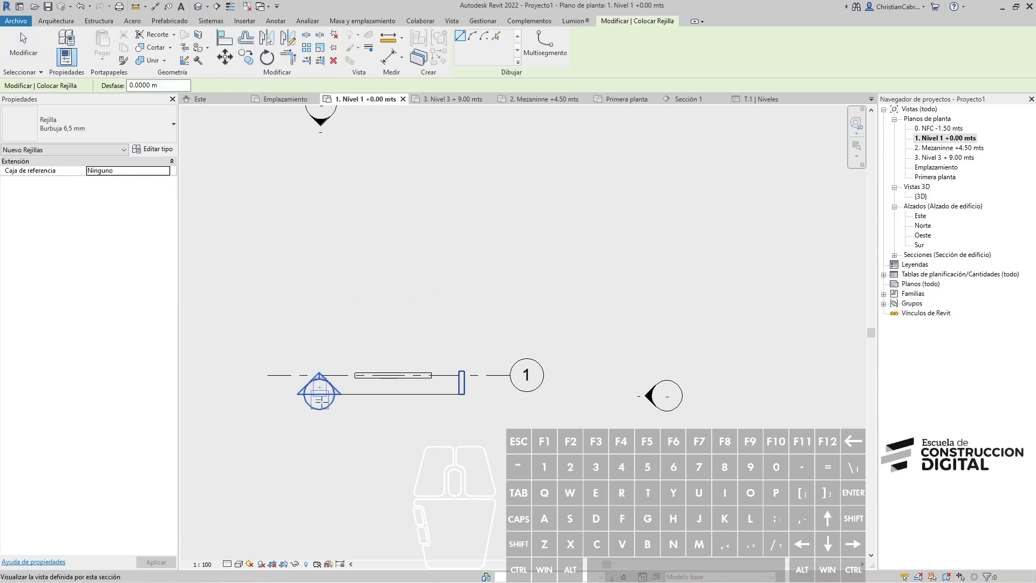
{"action": "left_click", "coordinate": [289, 186]}
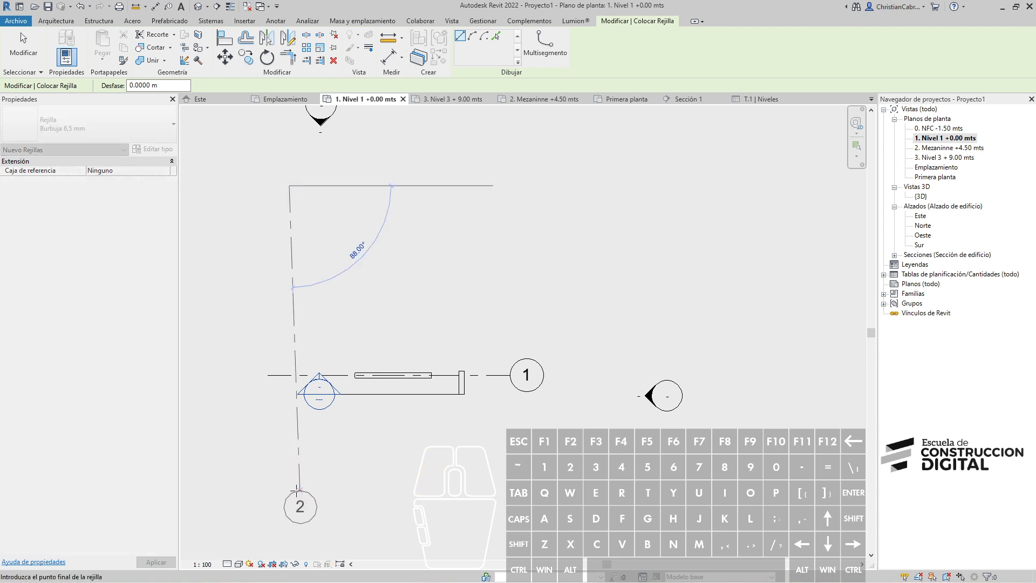
{"action": "left_click", "coordinate": [289, 493]}
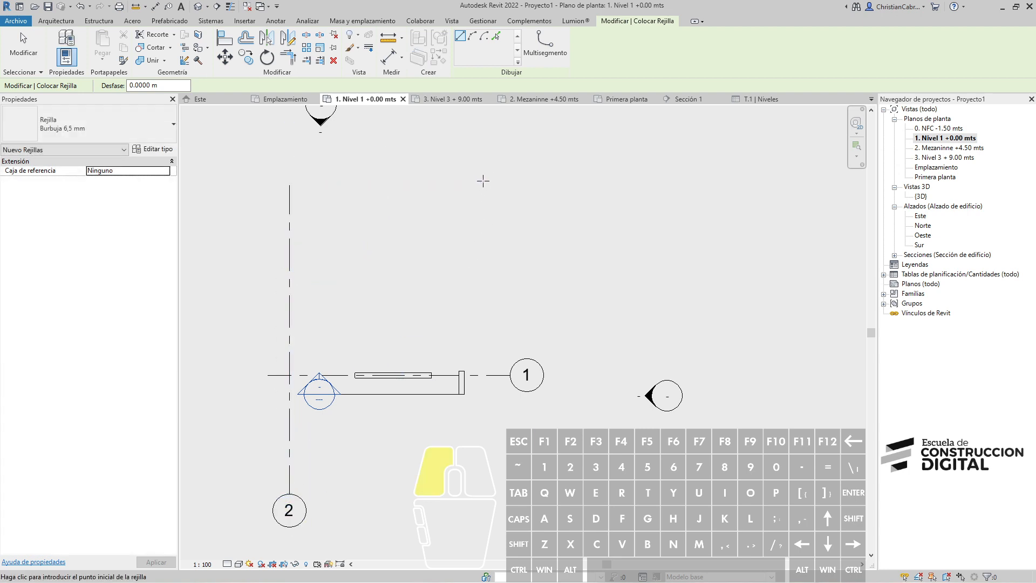
{"action": "left_click", "coordinate": [483, 186]}
{"action": "left_click", "coordinate": [487, 495]}
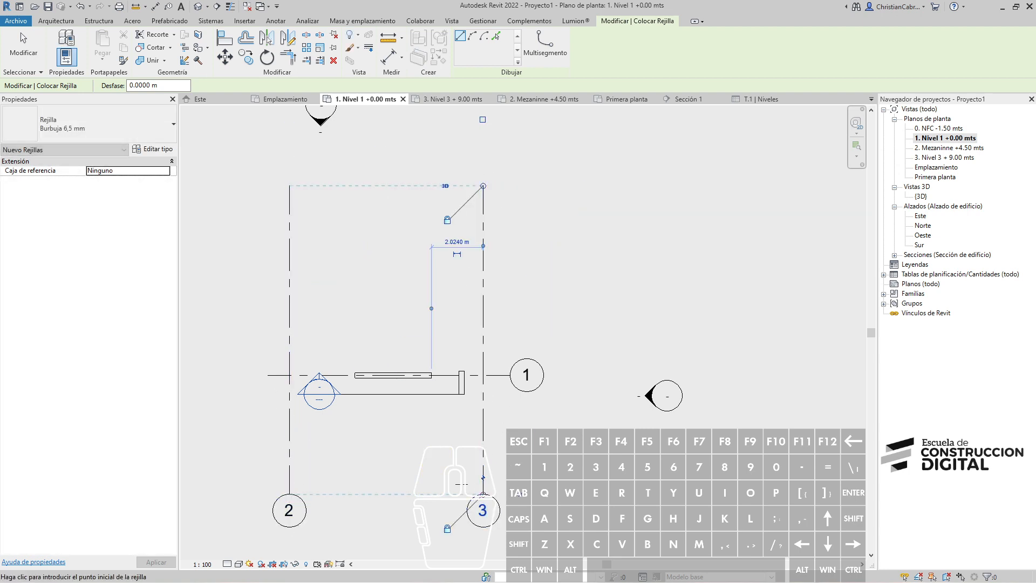
{"action": "key", "text": "Escape"}
{"action": "key", "text": "Escape"}
Rename the two vertical grid lines 2 and 3 as A and B.
{"action": "scroll", "coordinate": [413, 473], "scroll_direction": "down", "scroll_amount": 2}
{"action": "middle_click_drag", "start_coordinate": [419, 463], "coordinate": [358, 438]}
{"action": "scroll", "coordinate": [358, 437], "scroll_direction": "down", "scroll_amount": 2}
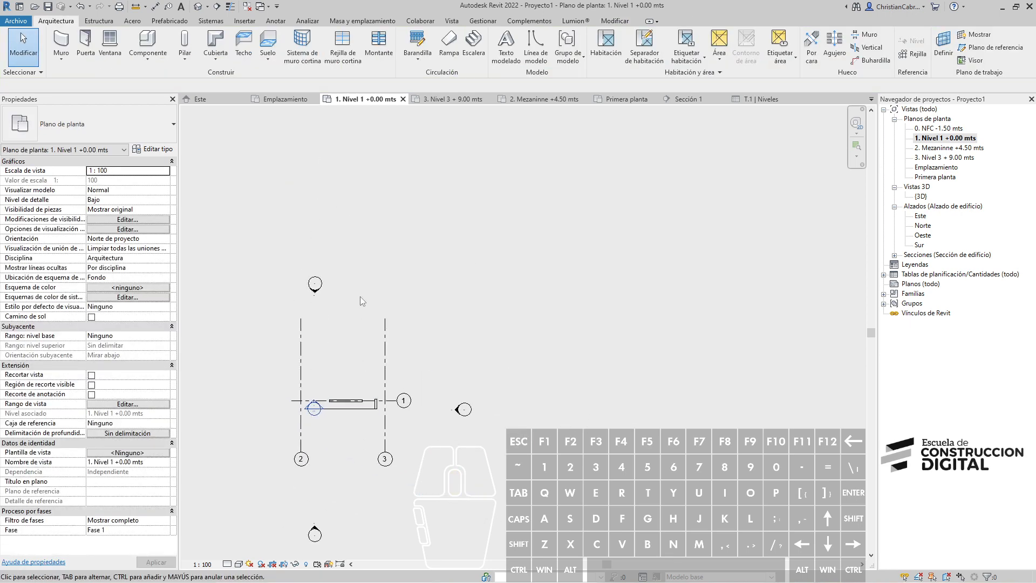
{"action": "scroll", "coordinate": [350, 375], "scroll_direction": "up", "scroll_amount": 1}
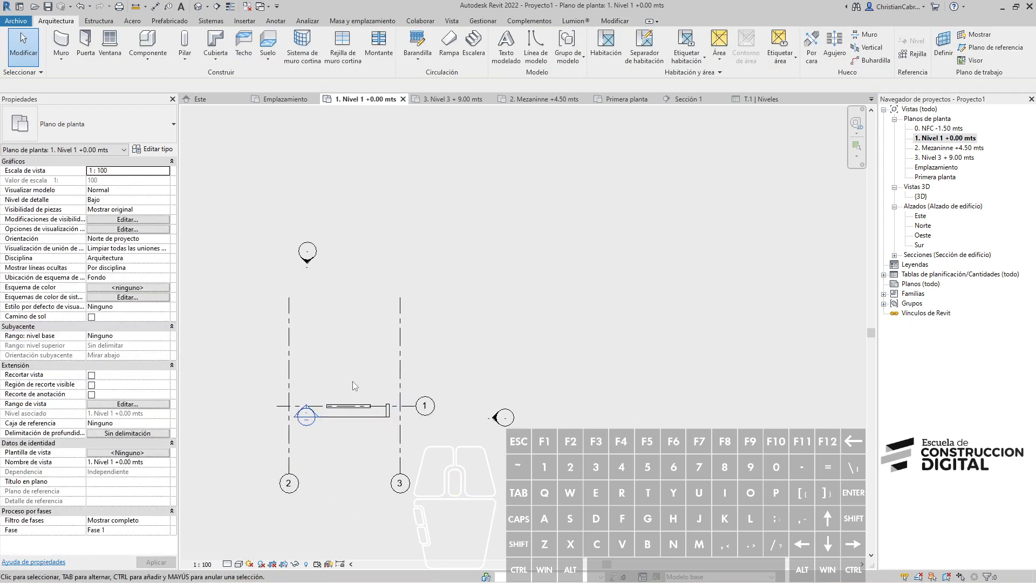
{"action": "scroll", "coordinate": [286, 482], "scroll_direction": "up", "scroll_amount": 2}
{"action": "left_click", "coordinate": [282, 483]}
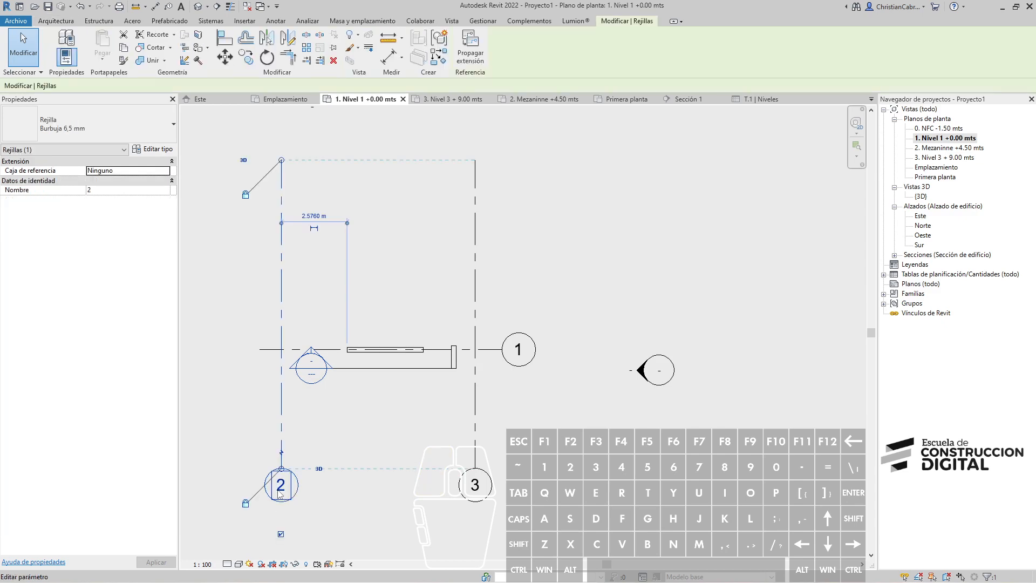
{"action": "left_click", "coordinate": [285, 486]}
{"action": "type", "text": "A"}
{"action": "key", "text": "Return"}
{"action": "left_click", "coordinate": [475, 485]}
{"action": "left_click", "coordinate": [475, 485]}
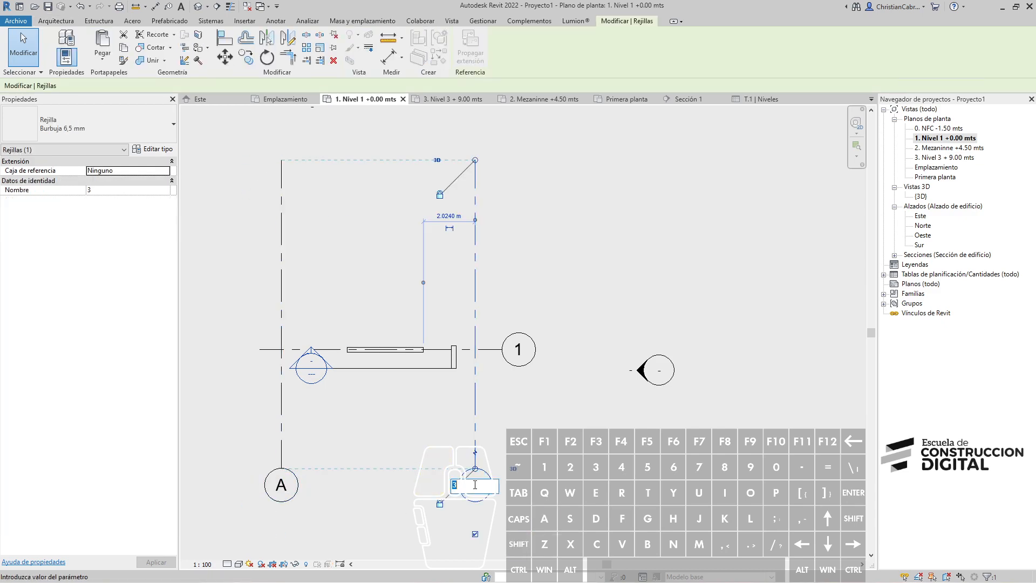
{"action": "type", "text": "B"}
{"action": "key", "text": "Return"}
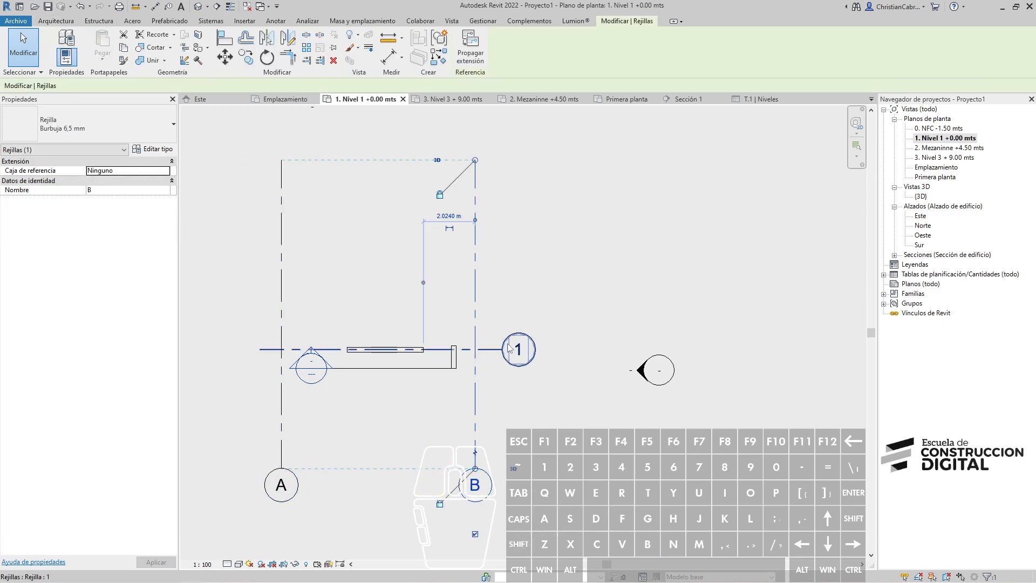
{"action": "key", "text": "Escape"}
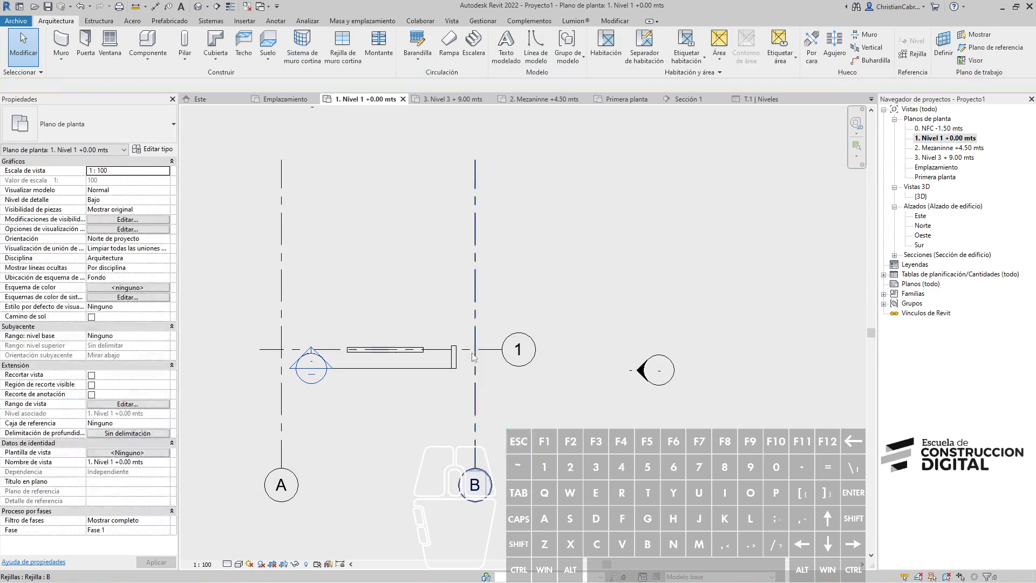
Move grid B toward grid A, placing it just left of the wall's left end.
{"action": "left_click", "coordinate": [476, 324]}
{"action": "left_click_drag", "start_coordinate": [477, 310], "coordinate": [343, 308]}
{"action": "left_click", "coordinate": [439, 280]}
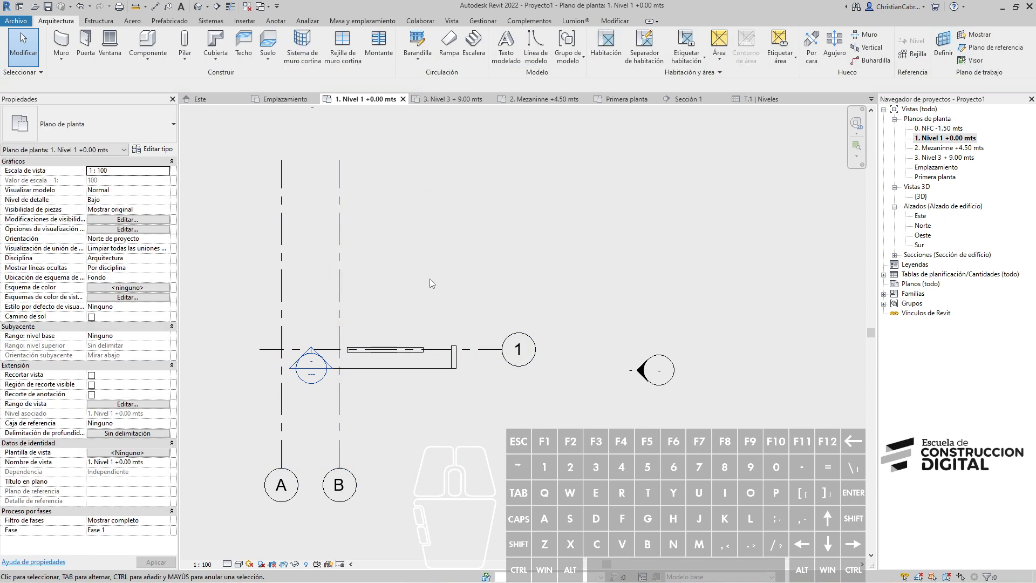
Draw two more vertical grid lines, one 1.1 m beyond the wall's right end and another about 1.8 m further right.
{"action": "key", "text": "g"}
{"action": "key", "text": "r"}
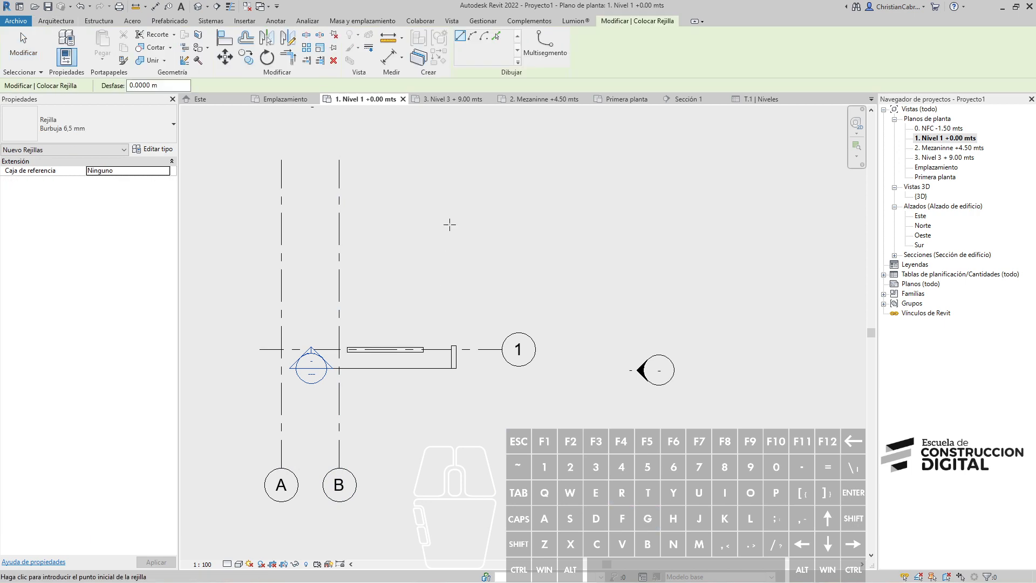
{"action": "left_click", "coordinate": [452, 159]}
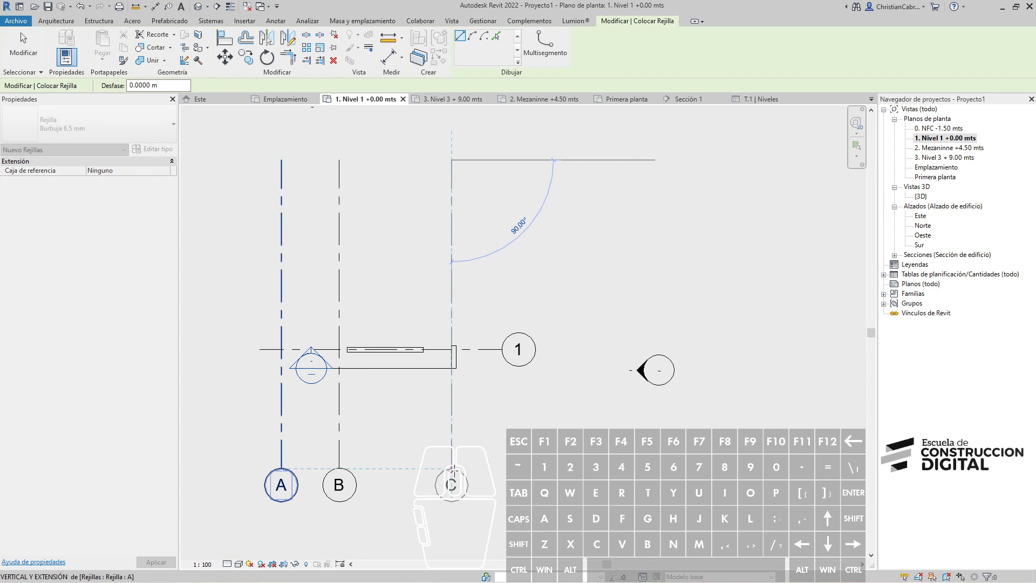
{"action": "left_click", "coordinate": [452, 469]}
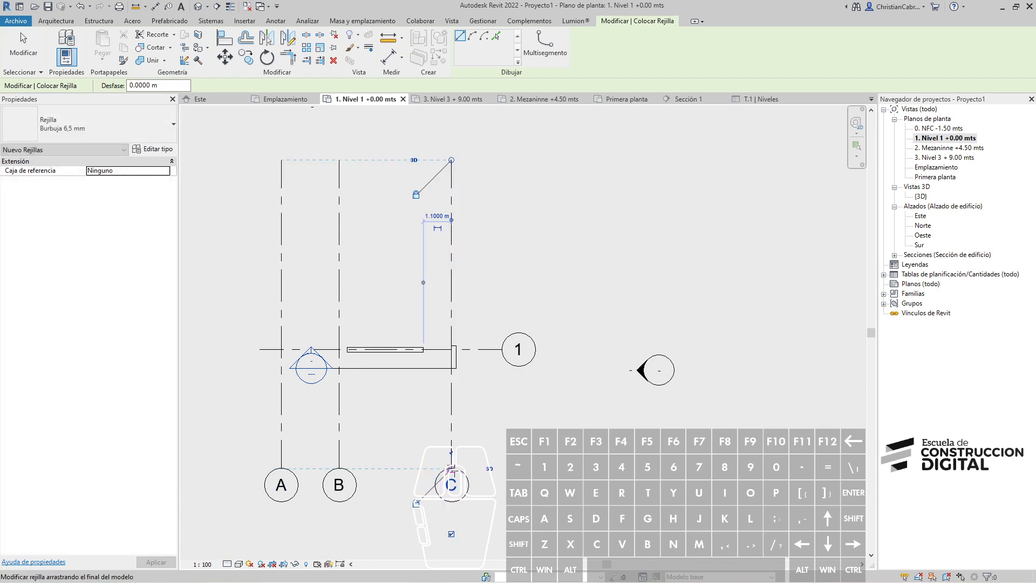
{"action": "left_click", "coordinate": [497, 160]}
{"action": "left_click", "coordinate": [497, 468]}
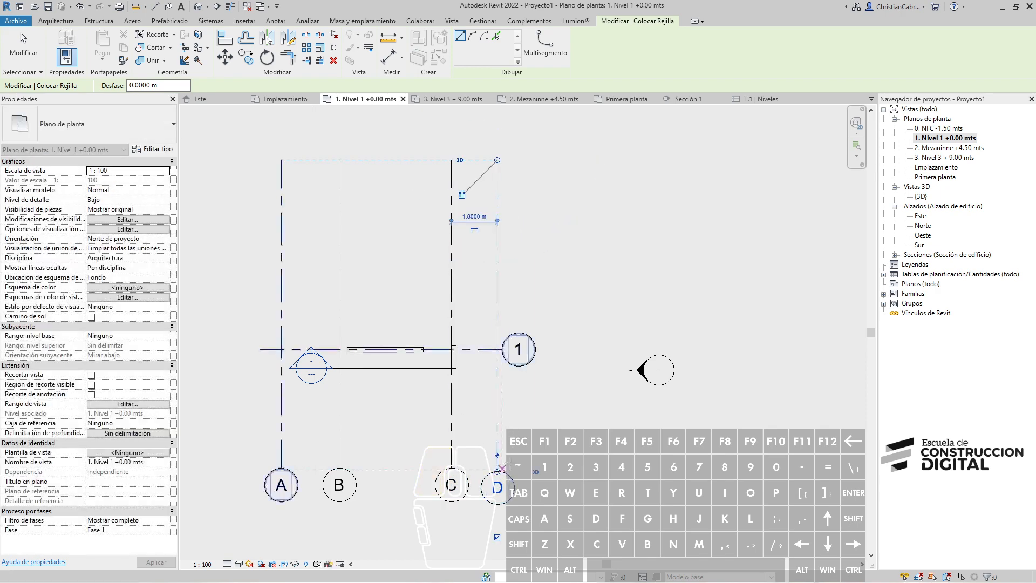
{"action": "key", "text": "Escape"}
{"action": "key", "text": "Escape"}
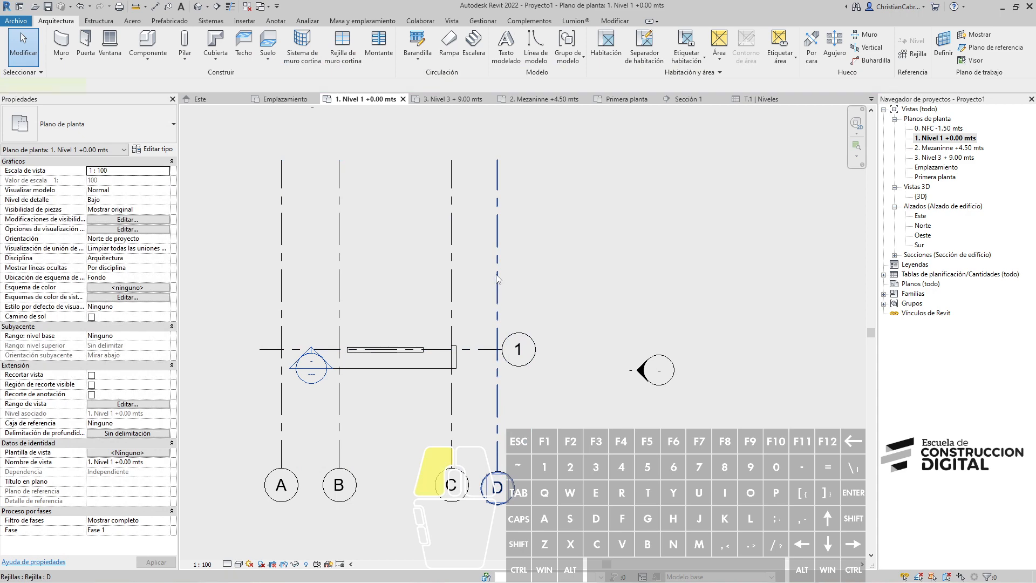
Delete grid D and draw a new vertical grid line in its place, level with the ends of the other vertical grids.
{"action": "left_click", "coordinate": [497, 278]}
{"action": "key", "text": "Delete"}
{"action": "key", "text": "g"}
{"action": "key", "text": "r"}
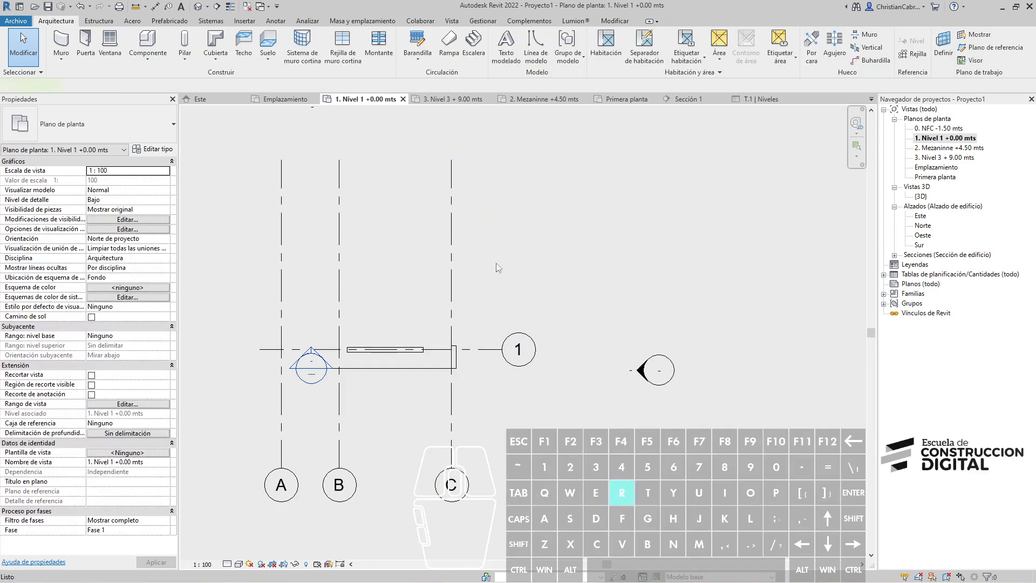
{"action": "left_click", "coordinate": [497, 160]}
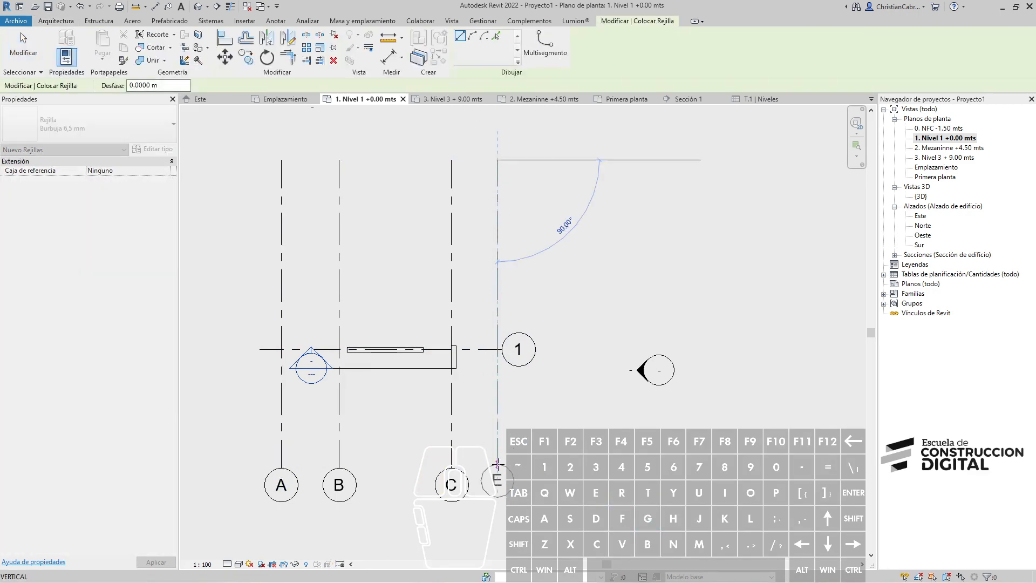
{"action": "left_click", "coordinate": [497, 468]}
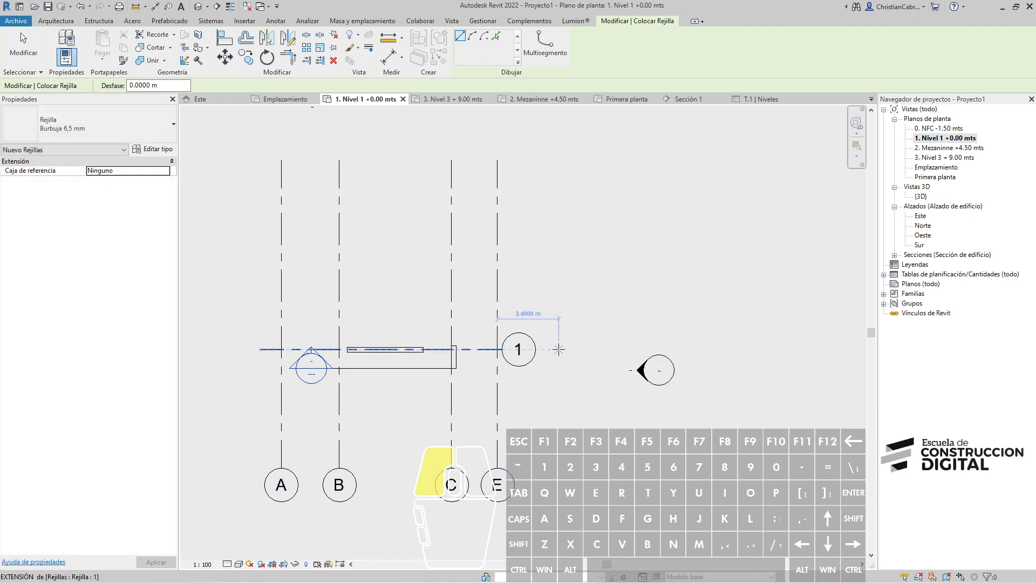
{"action": "left_click", "coordinate": [549, 164]}
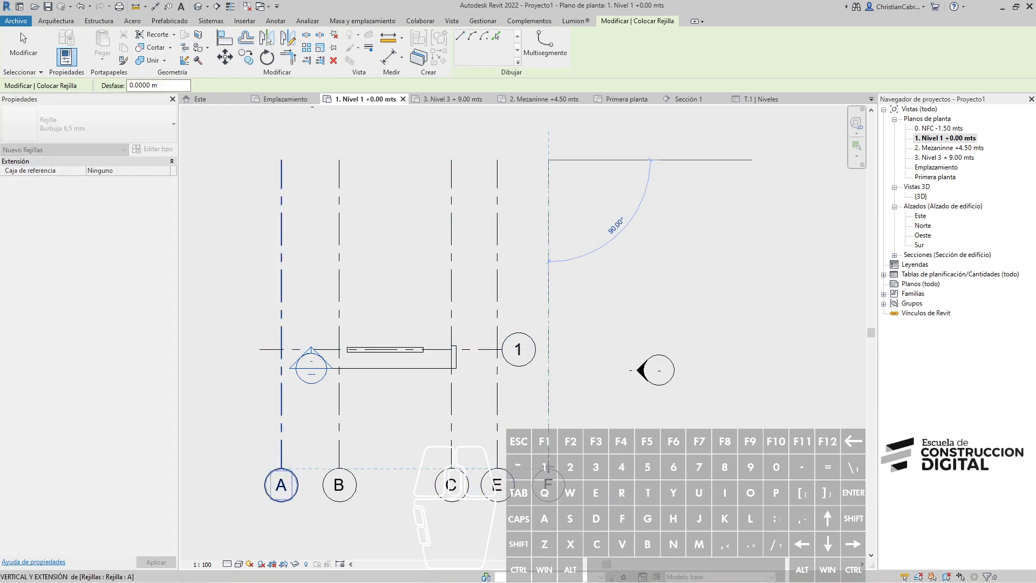
{"action": "key", "text": "Escape"}
{"action": "key", "text": "Escape"}
Rename the rightmost vertical grid line as D and draw another vertical grid line 1.8 m to its right.
{"action": "left_click", "coordinate": [497, 453]}
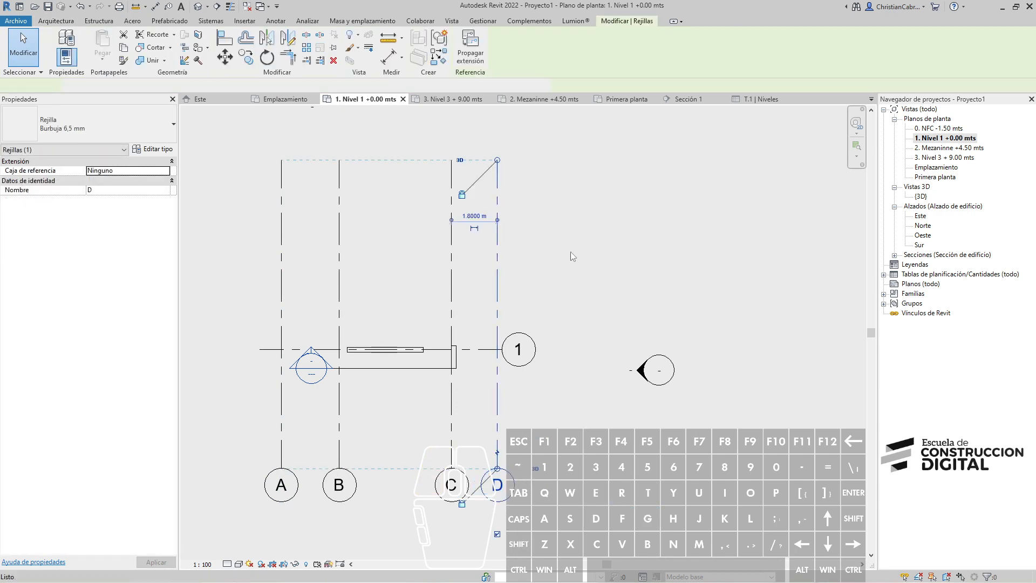
{"action": "key", "text": "g"}
{"action": "key", "text": "r"}
{"action": "left_click", "coordinate": [544, 160]}
{"action": "left_click", "coordinate": [543, 464]}
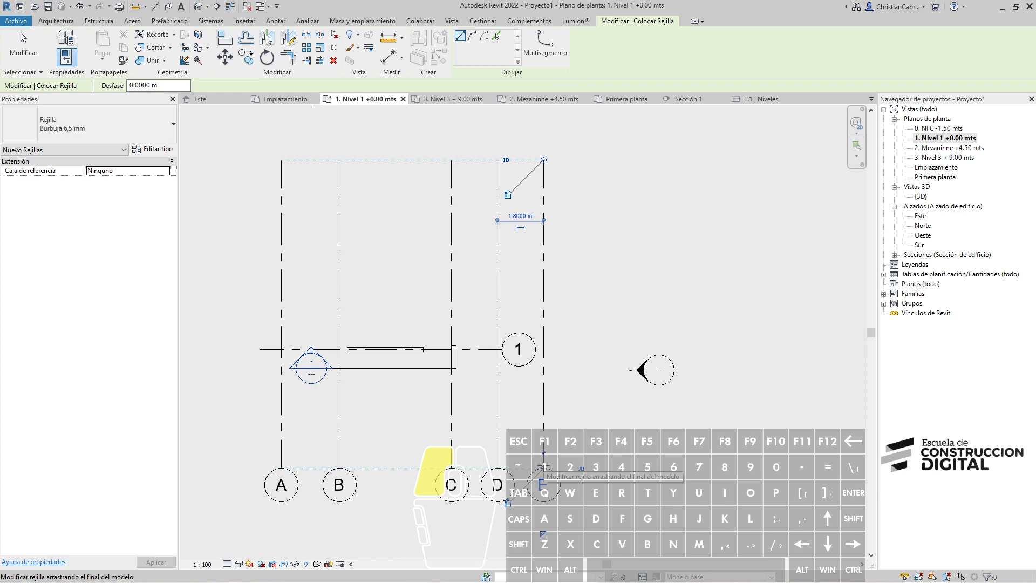
{"action": "key", "text": "Escape"}
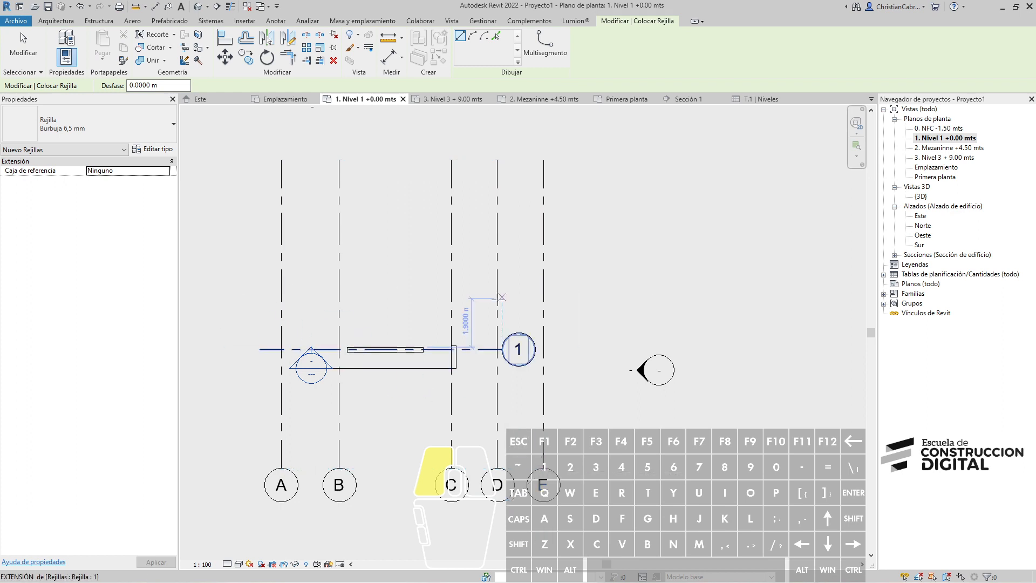
Draw a horizontal grid line about 2.8 m above grid 1 across all the vertical grids and name it 2.
{"action": "key", "text": "g"}
{"action": "key", "text": "r"}
{"action": "left_click", "coordinate": [253, 275]}
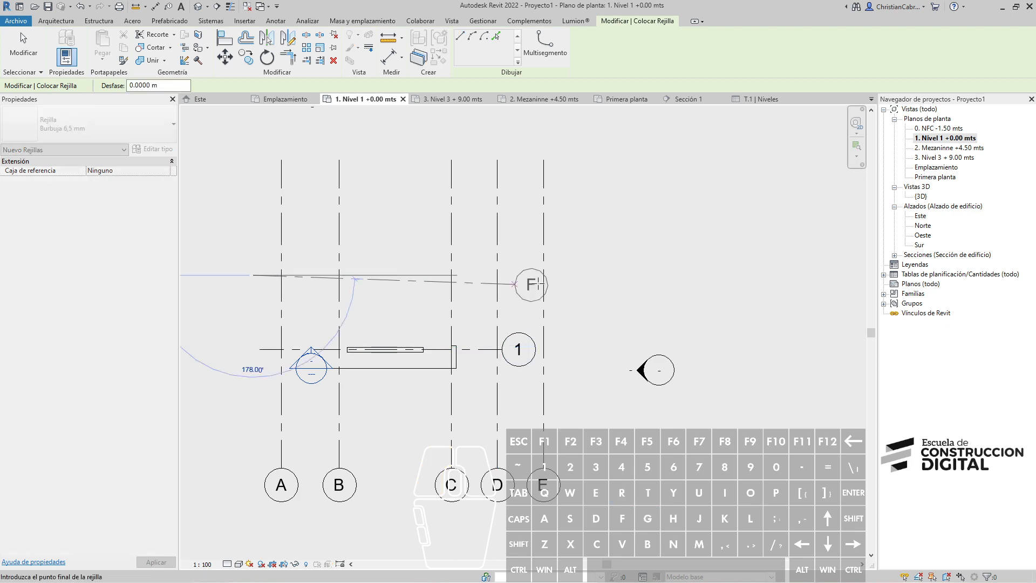
{"action": "left_click", "coordinate": [589, 275]}
{"action": "key", "text": "Escape"}
{"action": "key", "text": "Escape"}
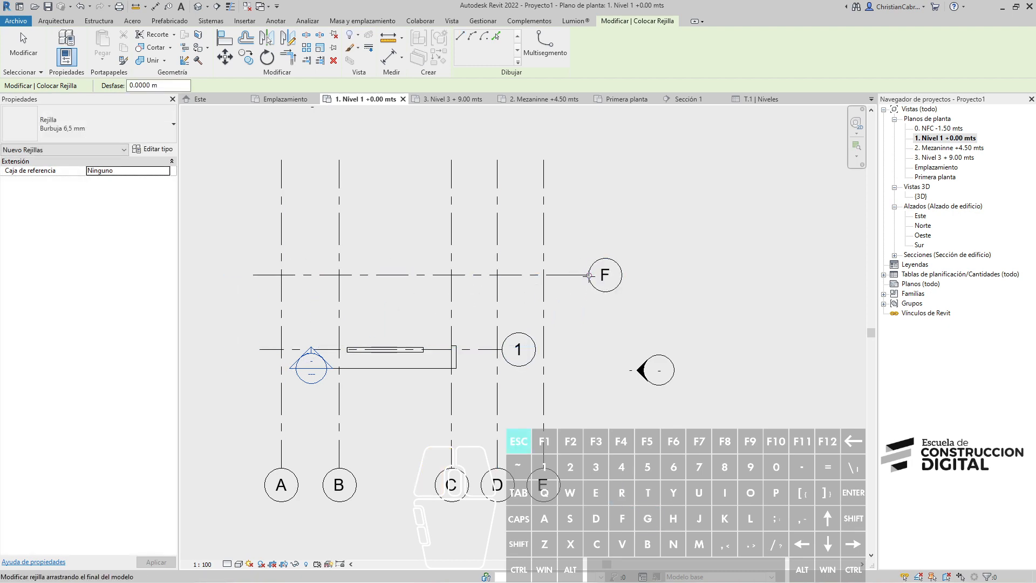
{"action": "left_click", "coordinate": [599, 274]}
{"action": "left_click", "coordinate": [605, 276]}
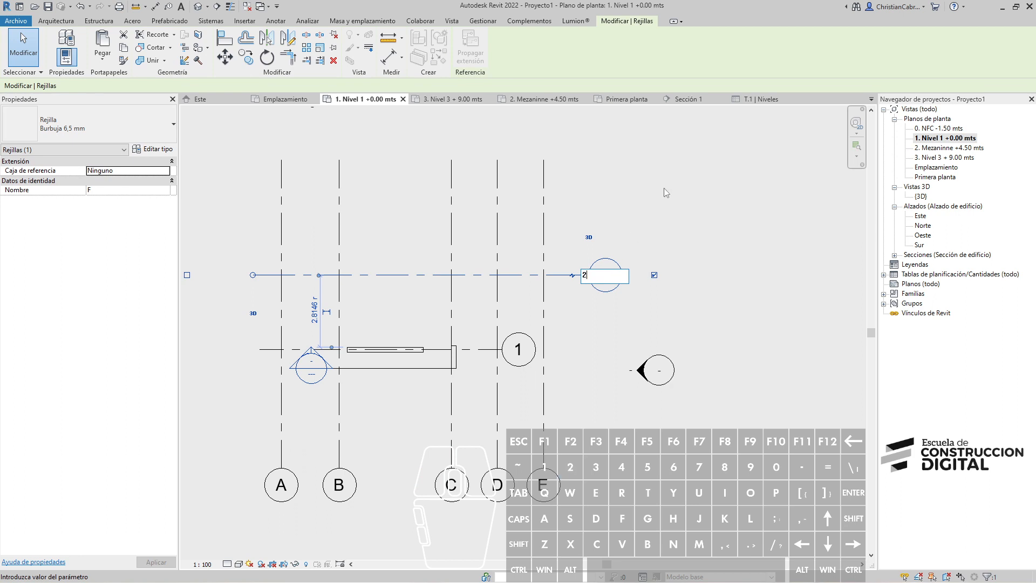
{"action": "key", "text": "Return"}
Draw two horizontal grid lines above grid 2 with aligned ends, the upper one about 7.3 m above grid 1.
{"action": "key", "text": "g"}
{"action": "key", "text": "r"}
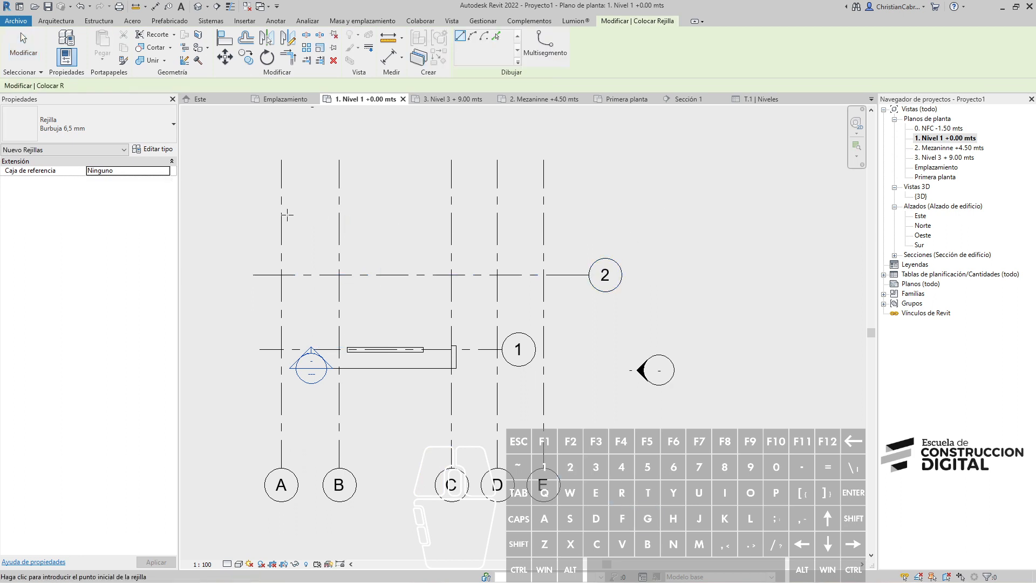
{"action": "left_click", "coordinate": [254, 206]}
{"action": "left_click", "coordinate": [588, 206]}
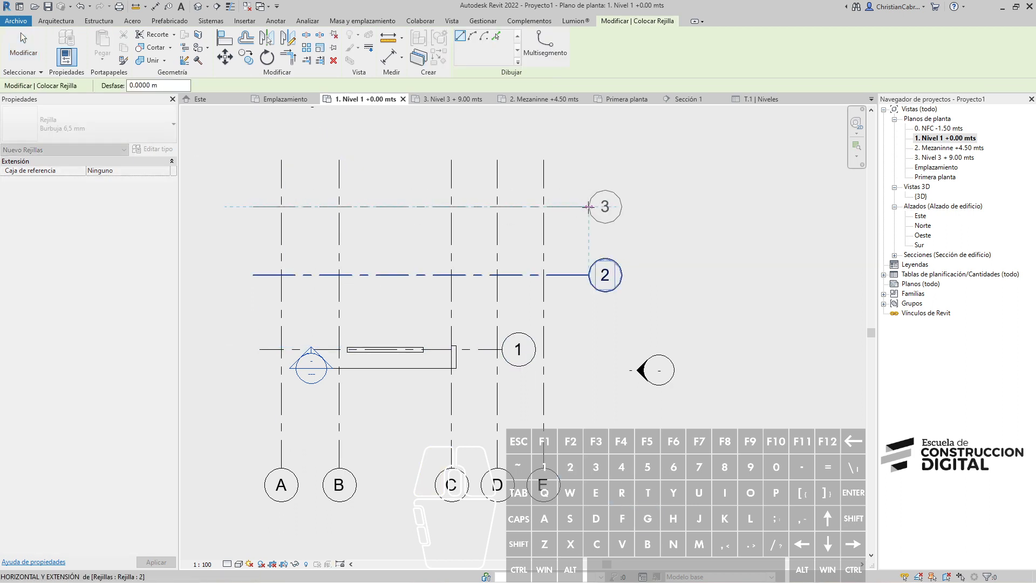
{"action": "left_click", "coordinate": [259, 160]}
{"action": "left_click", "coordinate": [589, 160]}
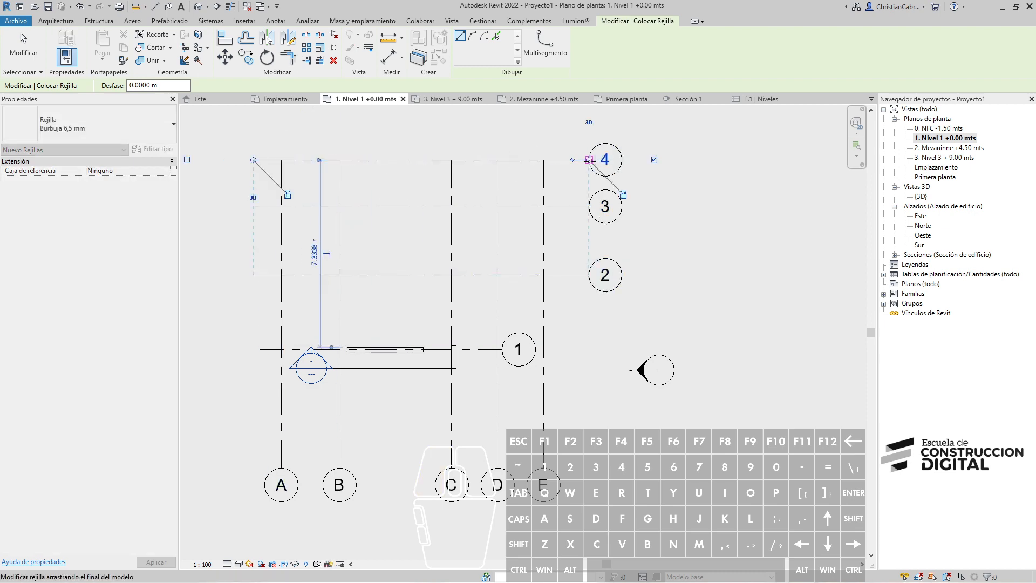
{"action": "key", "text": "Escape"}
{"action": "key", "text": "Escape"}
{"action": "middle_click_drag", "start_coordinate": [543, 205], "coordinate": [540, 259]}
{"action": "left_click", "coordinate": [539, 258]}
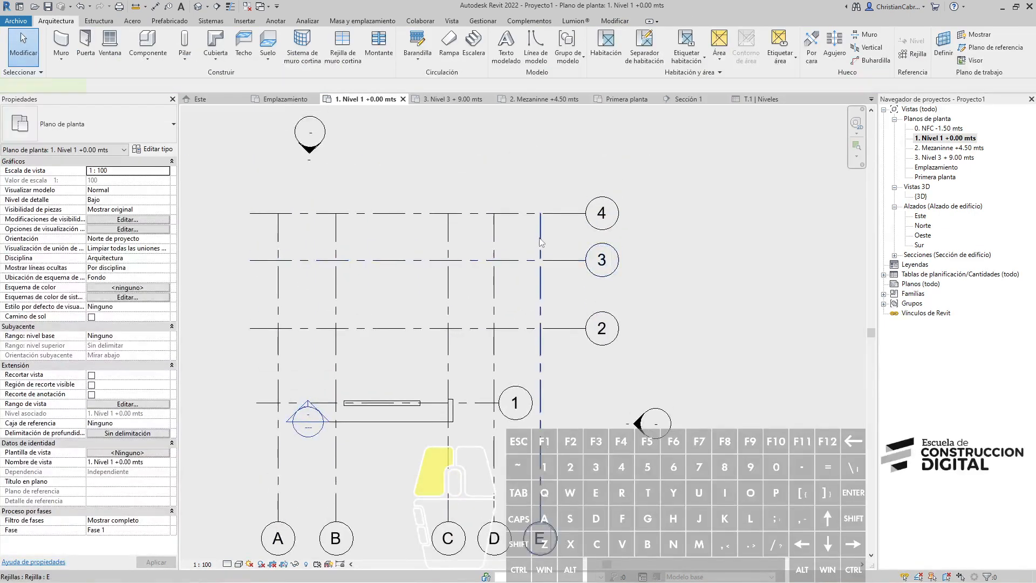
Extend the upper ends of the vertical grids past grid 4 and show bubbles at the left ends of grids 1 to 4.
{"action": "left_click_drag", "start_coordinate": [540, 213], "coordinate": [541, 176]}
{"action": "key", "text": "Escape"}
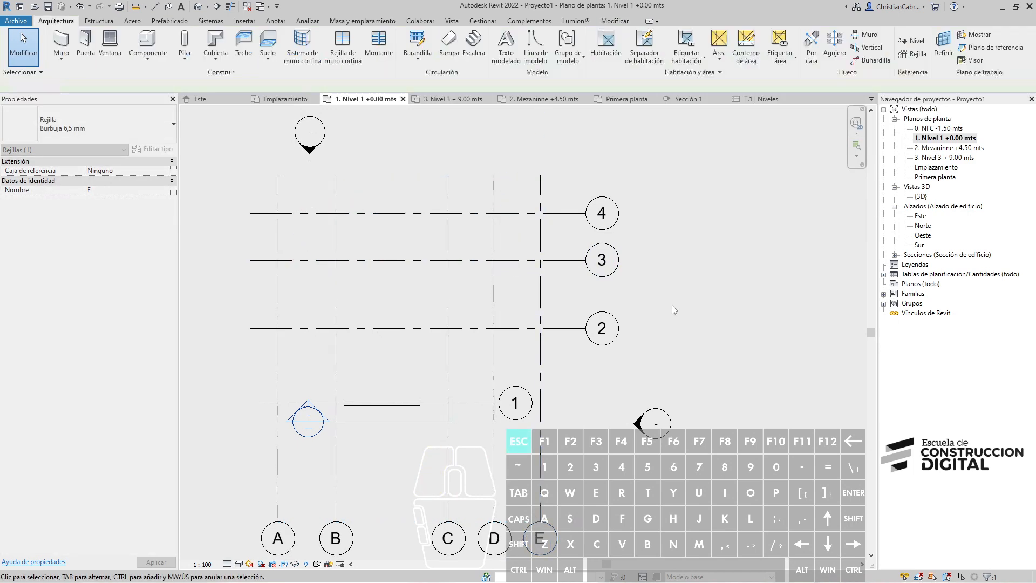
{"action": "middle_click_drag", "start_coordinate": [598, 406], "coordinate": [619, 375]}
{"action": "left_click", "coordinate": [314, 297]}
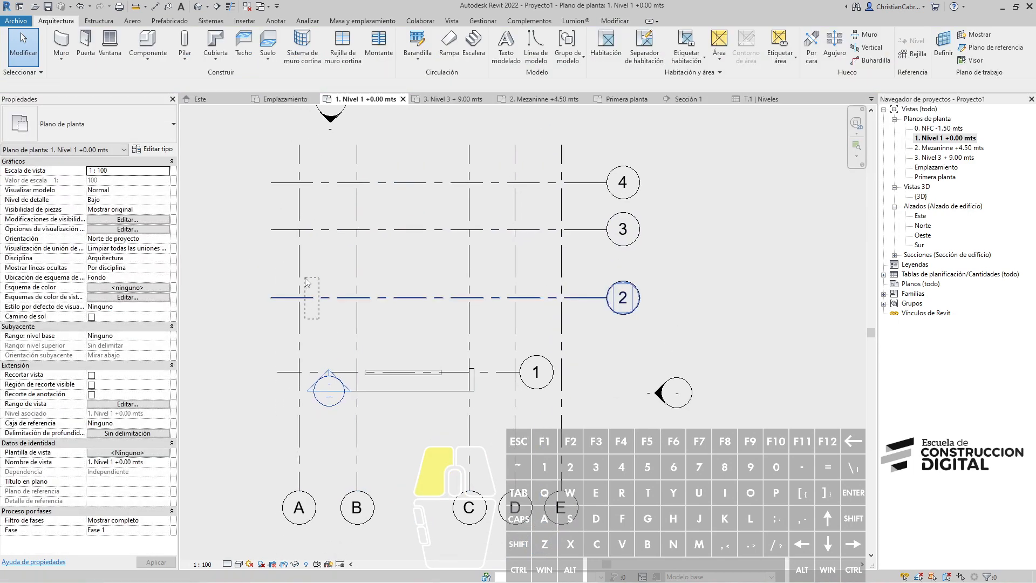
{"action": "left_click", "coordinate": [285, 230]}
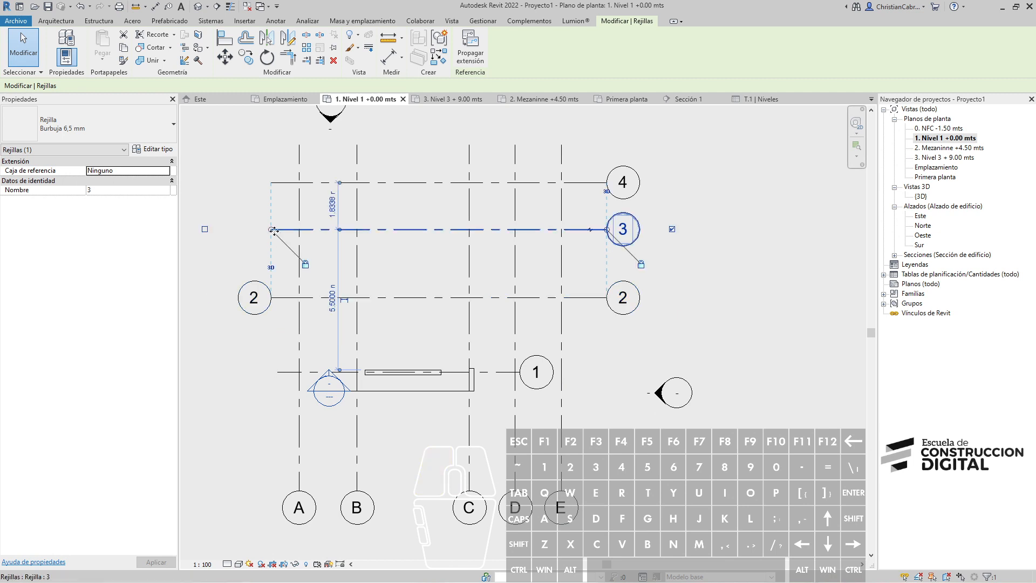
{"action": "left_click", "coordinate": [294, 183]}
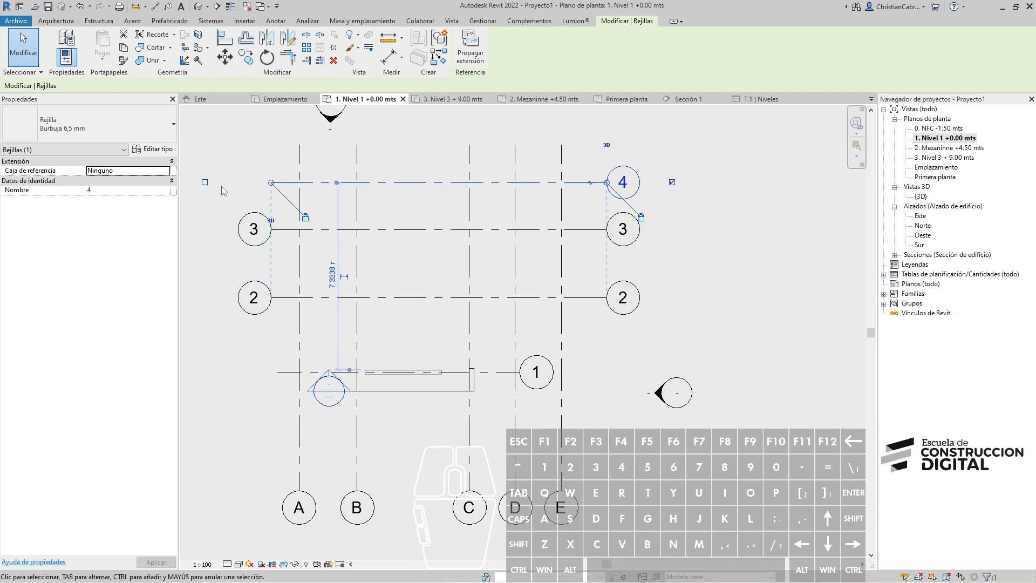
{"action": "left_click", "coordinate": [297, 380]}
{"action": "left_click", "coordinate": [211, 372]}
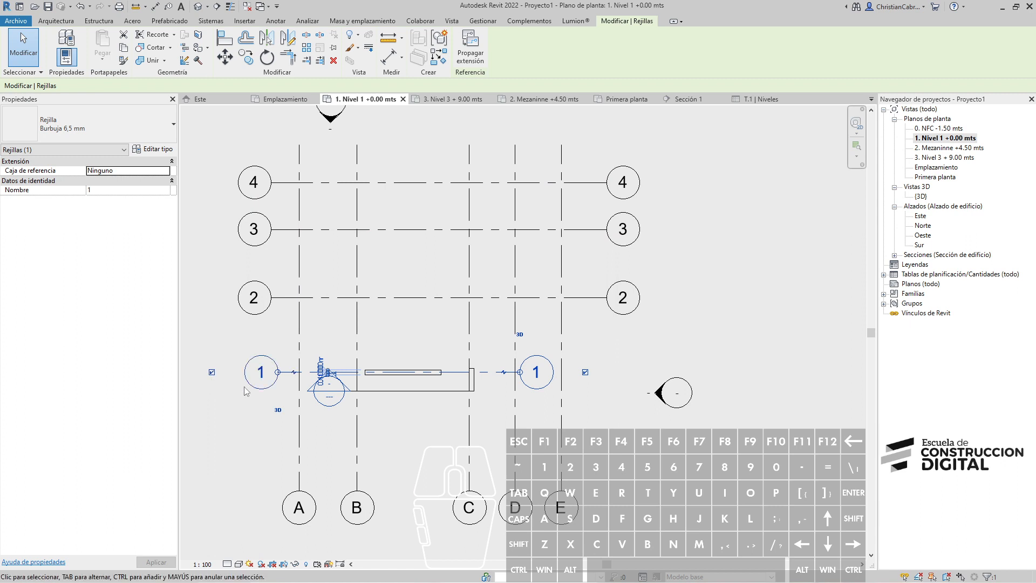
Show the bubbles at the upper ends of vertical grids A, B, C, D and E.
{"action": "left_click", "coordinate": [299, 148]}
{"action": "middle_click_drag", "start_coordinate": [315, 216], "coordinate": [305, 293]}
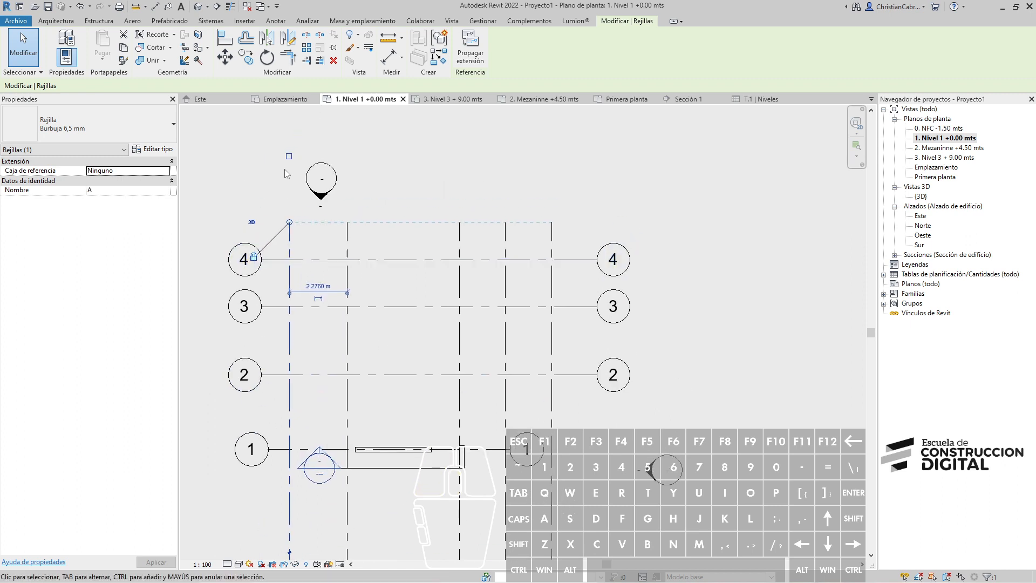
{"action": "left_click", "coordinate": [347, 176]}
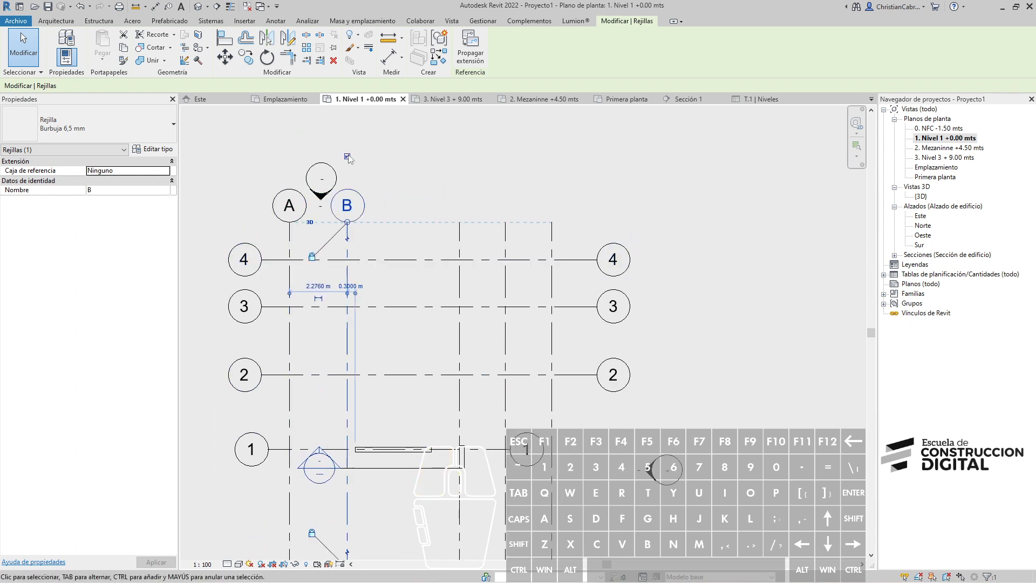
{"action": "left_click", "coordinate": [459, 238]}
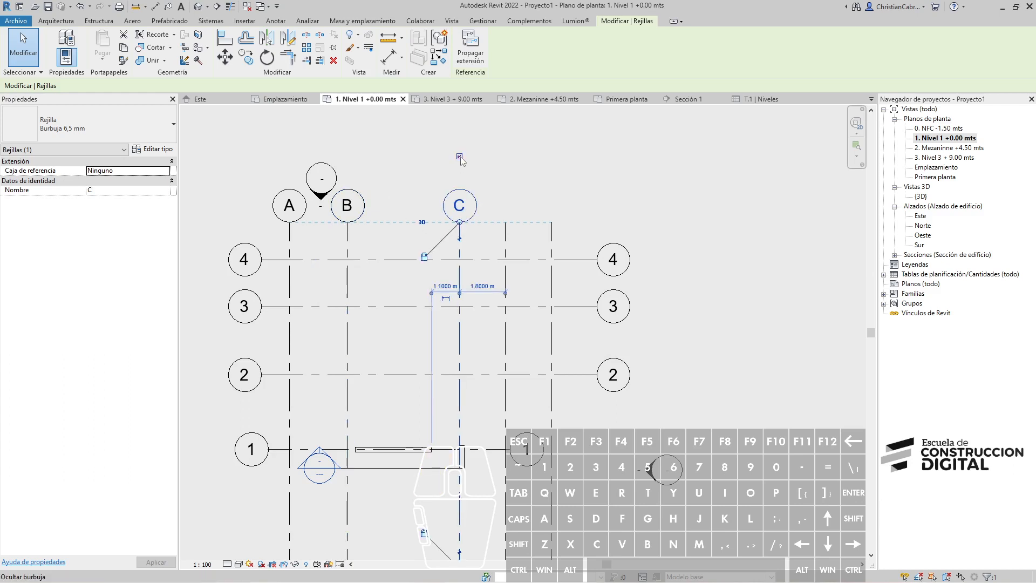
{"action": "left_click", "coordinate": [506, 242]}
{"action": "left_click", "coordinate": [505, 156]}
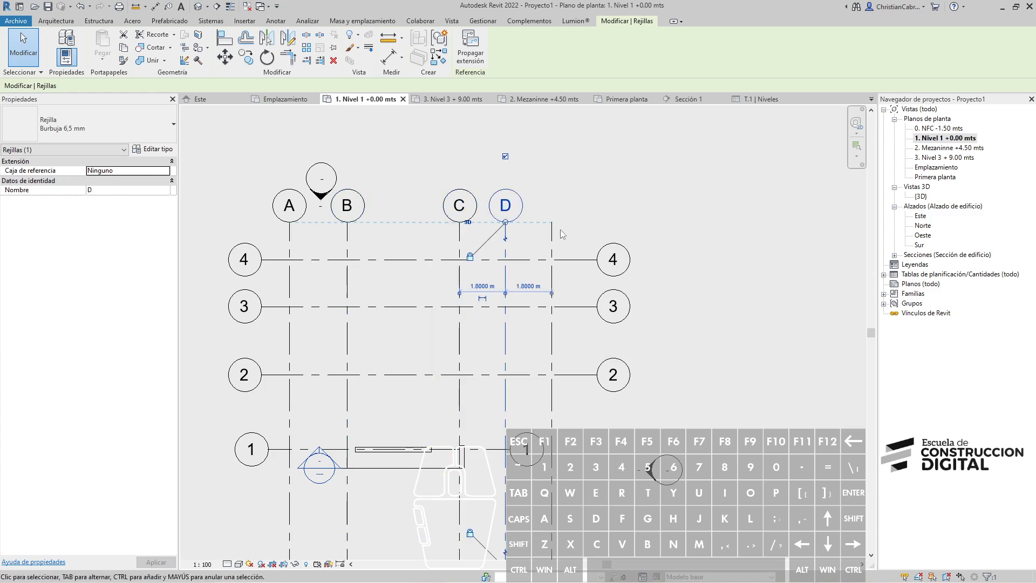
{"action": "left_click", "coordinate": [552, 236]}
{"action": "left_click", "coordinate": [551, 157]}
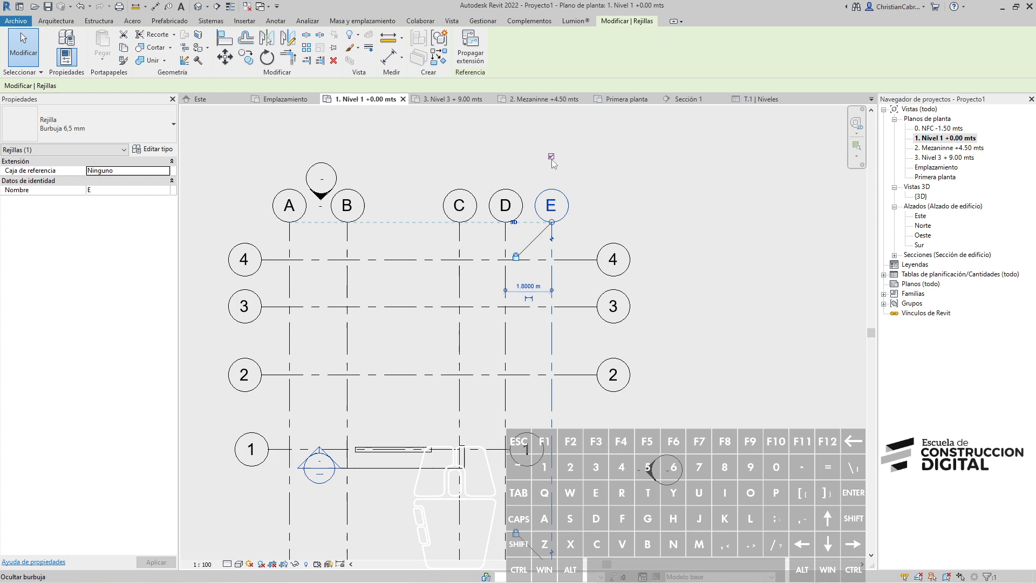
Select grid 4 and mark up its left-end bubble checkbox, end handle and elbow symbol on the magnified screen.
{"action": "left_click", "coordinate": [413, 260]}
{"action": "key", "text": "ctrl+1"}
{"action": "left_click", "coordinate": [222, 281]}
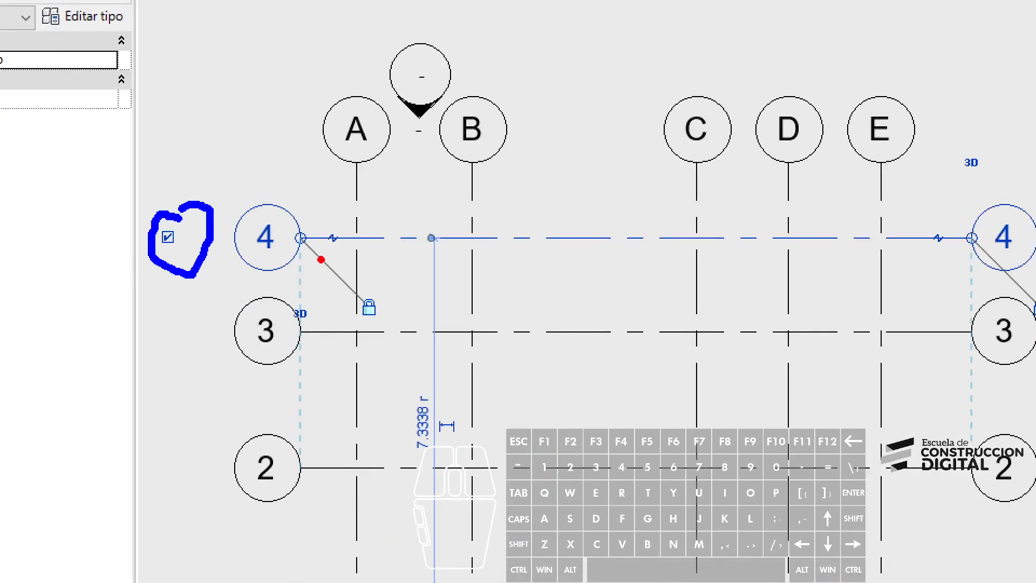
{"action": "left_click_drag", "start_coordinate": [301, 248], "coordinate": [346, 413], "text": "ctrl+shift"}
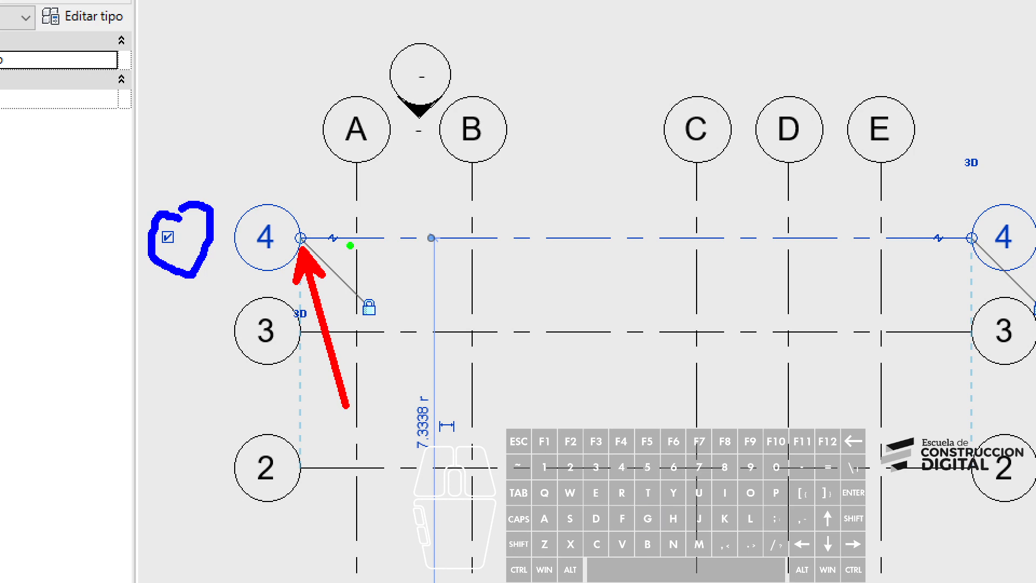
{"action": "left_click_drag", "start_coordinate": [340, 234], "coordinate": [409, 184], "text": "ctrl+shift"}
{"action": "key", "text": "Escape"}
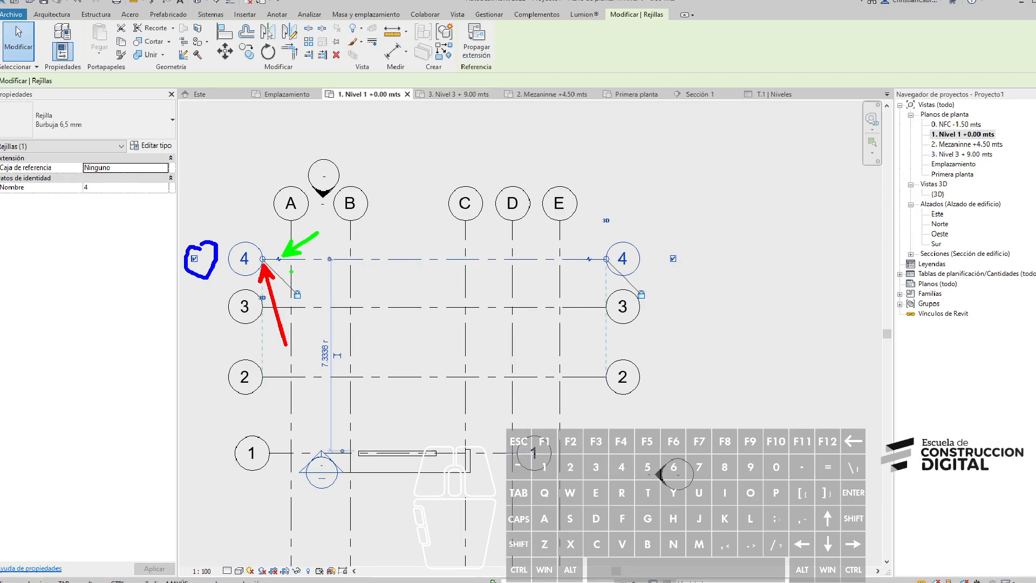
Add an elbow to the left end of grid 4 with its bubble raised above the grid line.
{"action": "left_click", "coordinate": [279, 263]}
{"action": "left_click_drag", "start_coordinate": [277, 276], "coordinate": [278, 238]}
{"action": "key", "text": "Escape"}
{"action": "middle_click_drag", "start_coordinate": [372, 340], "coordinate": [330, 347]}
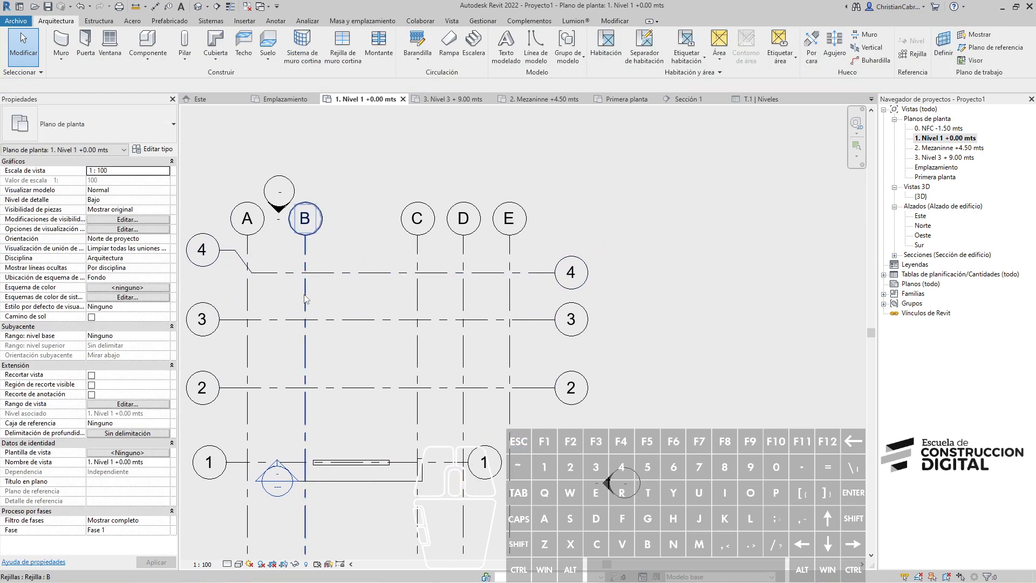
Move grid 4 down to about 0.5 m above grid 3 and add a downward elbow to grid 3's left end.
{"action": "left_click_drag", "start_coordinate": [282, 272], "coordinate": [282, 312]}
{"action": "left_click", "coordinate": [274, 321]}
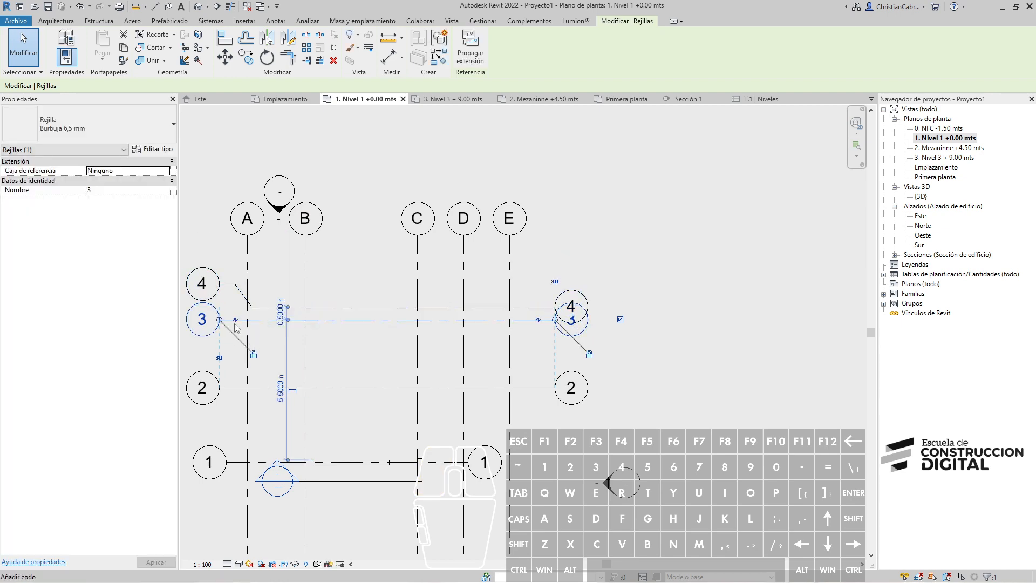
{"action": "left_click", "coordinate": [235, 320]}
{"action": "key", "text": "Escape"}
{"action": "scroll", "coordinate": [223, 357], "scroll_direction": "up", "scroll_amount": 2}
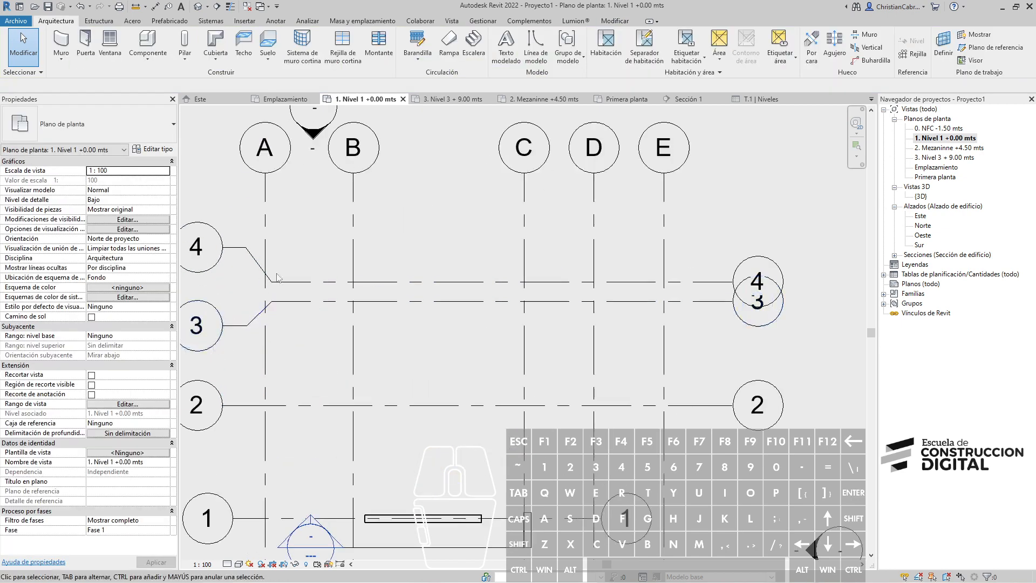
{"action": "scroll", "coordinate": [464, 384], "scroll_direction": "down", "scroll_amount": 2}
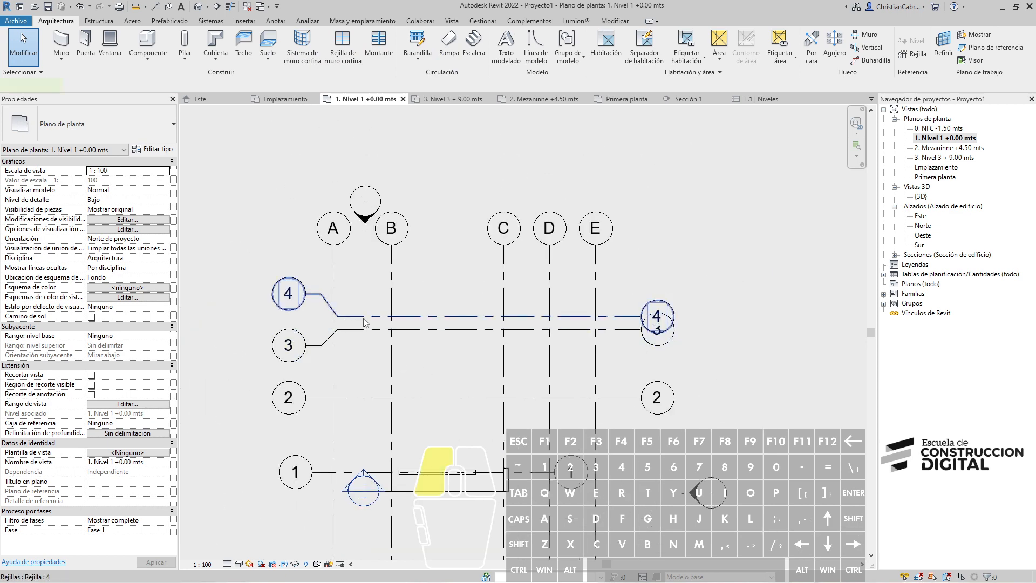
Extend the aligned left ends of grids 2, 3 and 4 farther out from grid A.
{"action": "left_click", "coordinate": [365, 322]}
{"action": "left_click_drag", "start_coordinate": [307, 322], "coordinate": [212, 322]}
{"action": "middle_click_drag", "start_coordinate": [350, 456], "coordinate": [408, 431]}
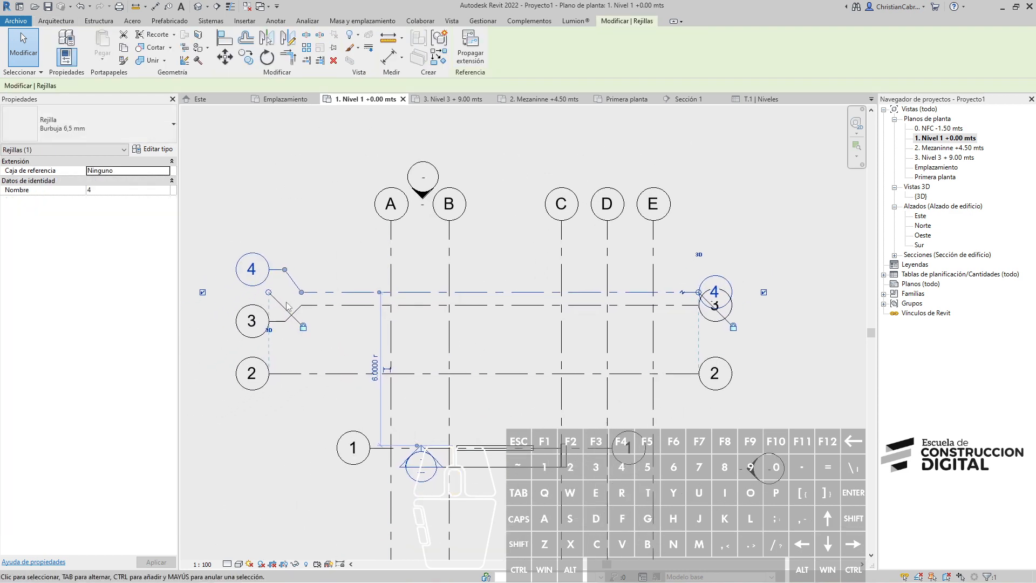
{"action": "left_click_drag", "start_coordinate": [269, 293], "coordinate": [242, 292]}
{"action": "left_click", "coordinate": [341, 509]}
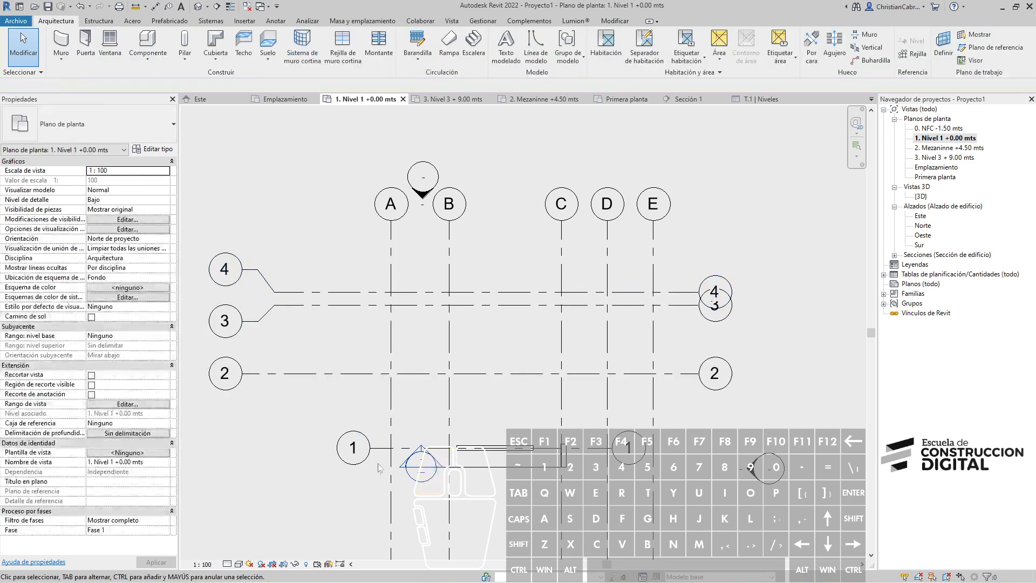
Extend the left end of grid 1 until it aligns with the left ends of grids 2, 3 and 4.
{"action": "left_click", "coordinate": [380, 448]}
{"action": "left_click_drag", "start_coordinate": [369, 448], "coordinate": [345, 448]}
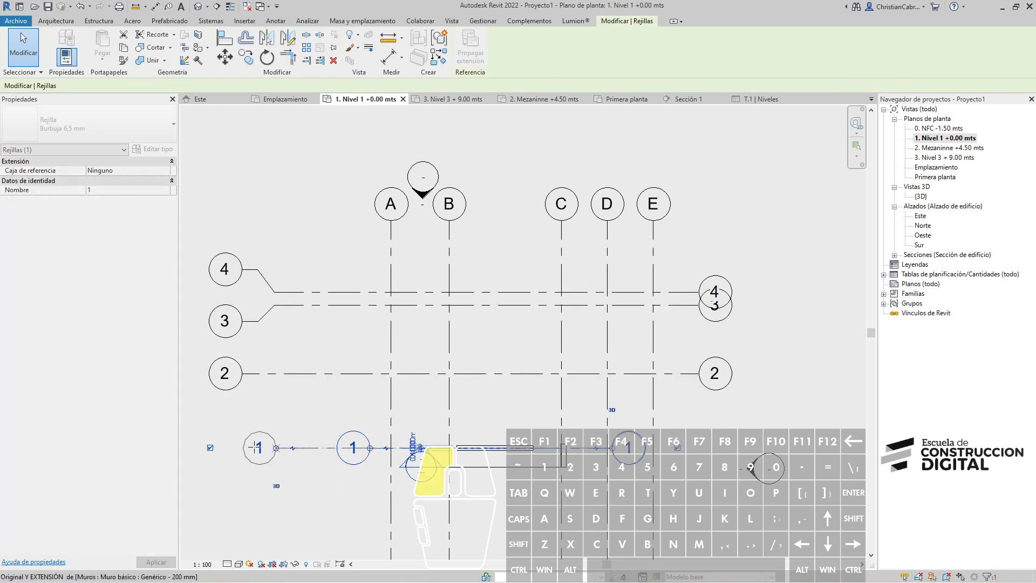
{"action": "left_click_drag", "start_coordinate": [254, 448], "coordinate": [222, 447]}
Add elbows to the right ends of grids 3 and 4, placing bubble 3 below its line and bubble 4 above its line.
{"action": "middle_click_drag", "start_coordinate": [313, 491], "coordinate": [262, 481]}
{"action": "scroll", "coordinate": [647, 298], "scroll_direction": "down", "scroll_amount": 1}
{"action": "scroll", "coordinate": [647, 298], "scroll_direction": "up", "scroll_amount": 2}
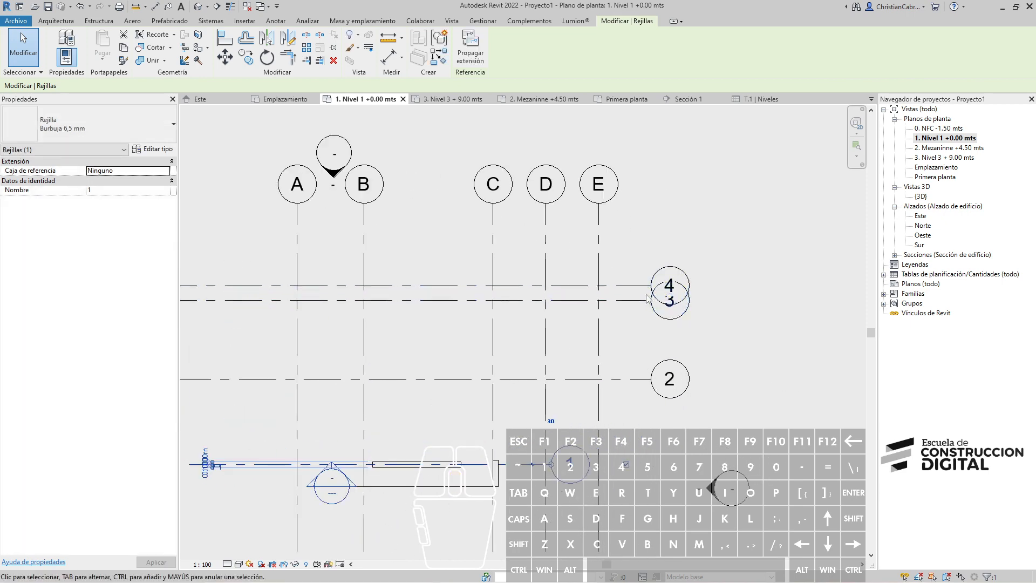
{"action": "scroll", "coordinate": [647, 298], "scroll_direction": "up", "scroll_amount": 1}
{"action": "left_click", "coordinate": [647, 300]}
{"action": "left_click", "coordinate": [631, 307]}
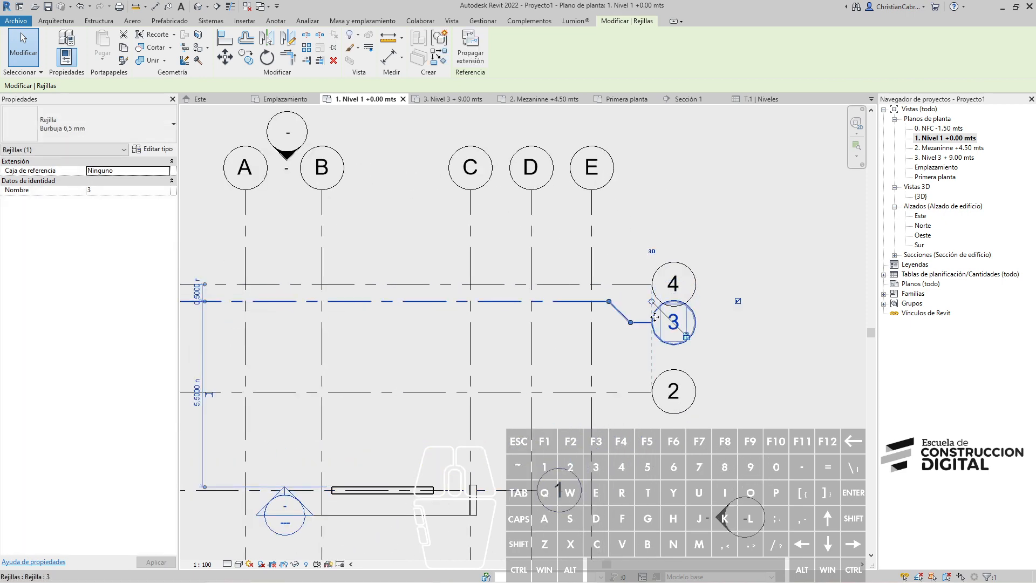
{"action": "left_click", "coordinate": [632, 284]}
{"action": "left_click", "coordinate": [631, 289]}
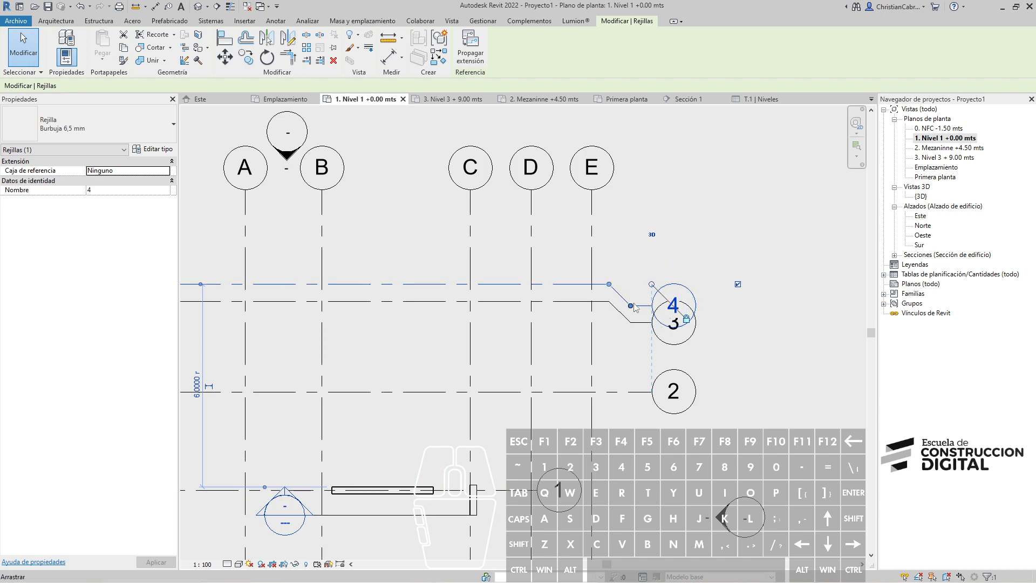
{"action": "left_click_drag", "start_coordinate": [632, 270], "coordinate": [632, 264]}
{"action": "left_click", "coordinate": [746, 354]}
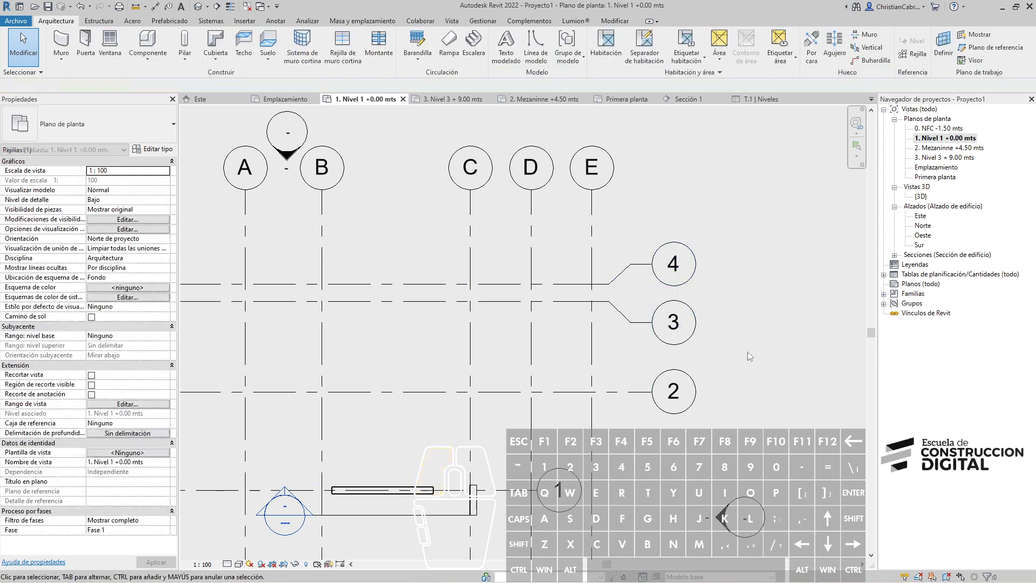
Try view scales 1:50 and 1:25 on the level 1 plan to compare the grid bubble sizes.
{"action": "middle_click_drag", "start_coordinate": [749, 388], "coordinate": [752, 381]}
{"action": "scroll", "coordinate": [752, 380], "scroll_direction": "down", "scroll_amount": 1}
{"action": "middle_click_drag", "start_coordinate": [513, 344], "coordinate": [530, 297]}
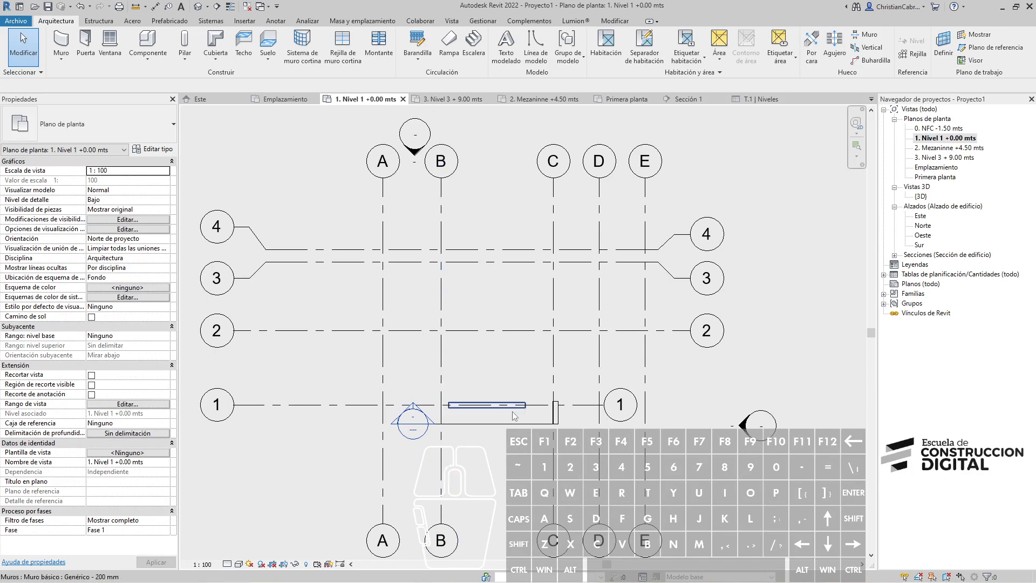
{"action": "left_click", "coordinate": [207, 564]}
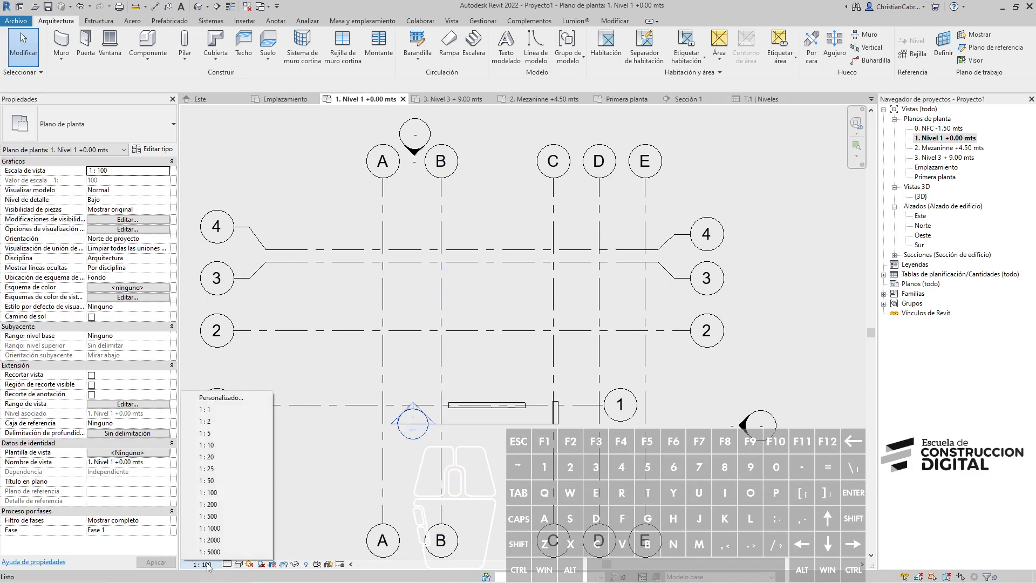
{"action": "left_click", "coordinate": [227, 481]}
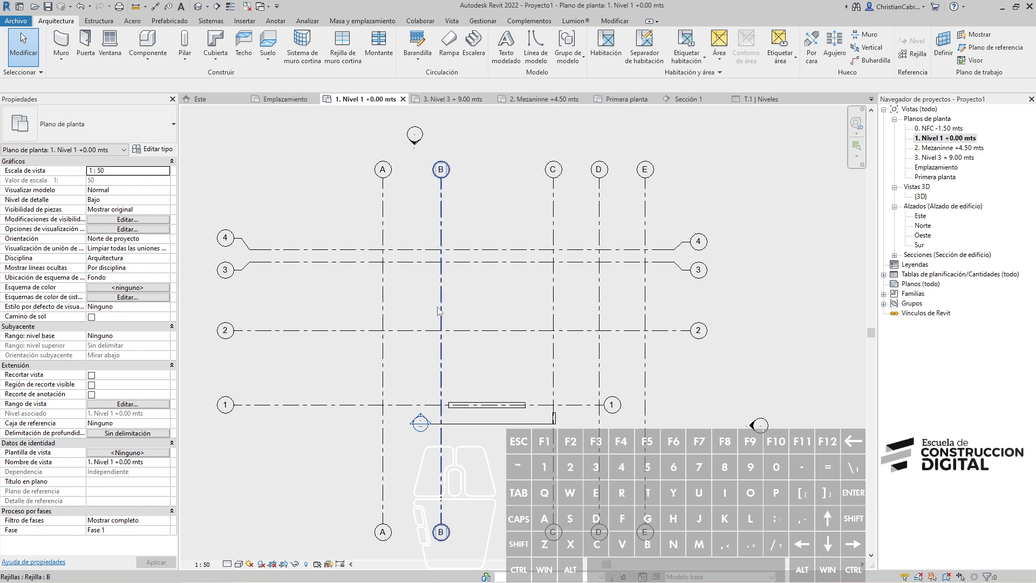
{"action": "left_click", "coordinate": [208, 564]}
{"action": "left_click", "coordinate": [216, 470]}
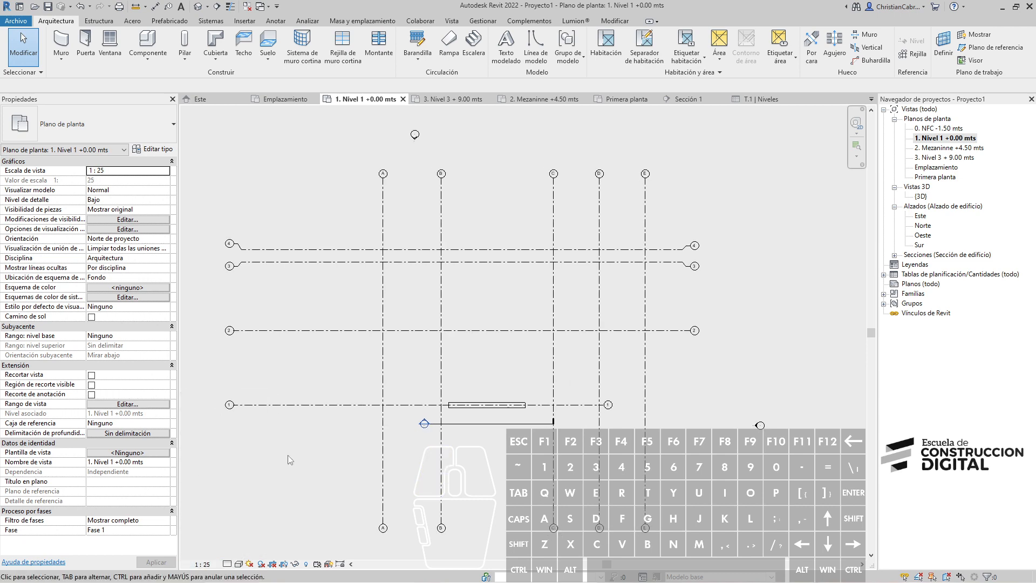
Select grid 4 and examine the bubble size given in its grid type name.
{"action": "scroll", "coordinate": [227, 244], "scroll_direction": "up", "scroll_amount": 5}
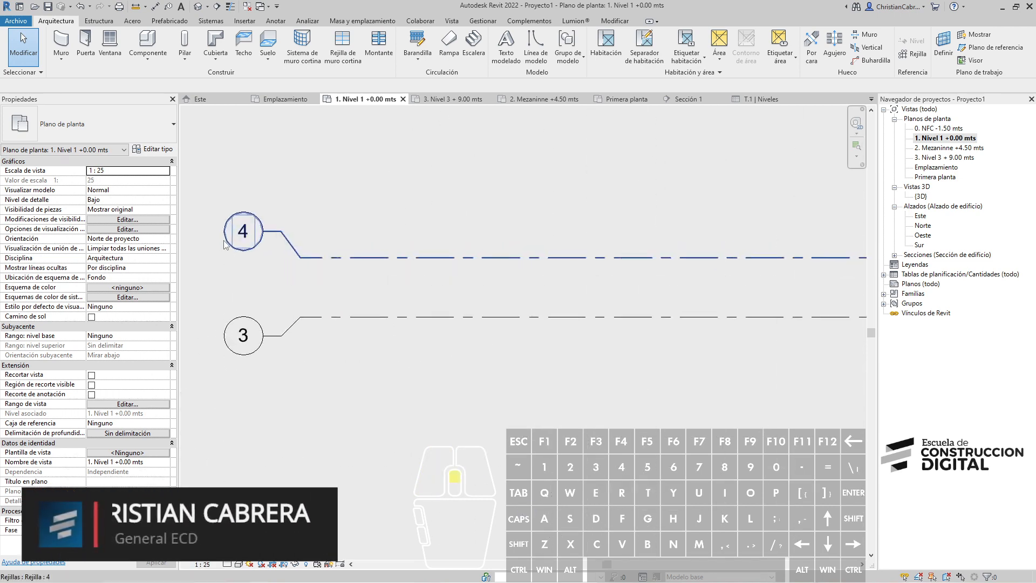
{"action": "left_click", "coordinate": [226, 244]}
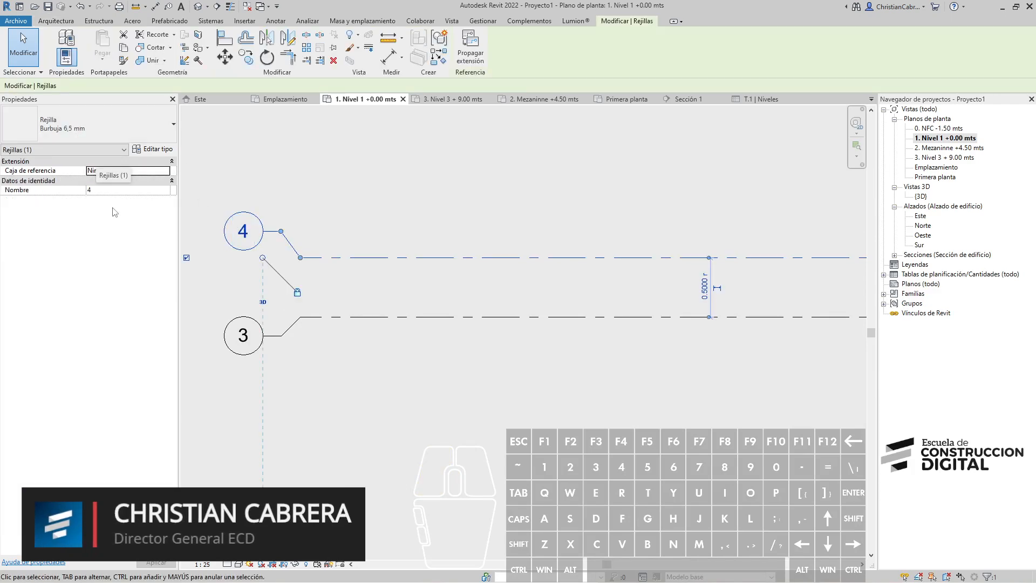
{"action": "key", "text": "ctrl+1"}
{"action": "left_click", "coordinate": [131, 124]}
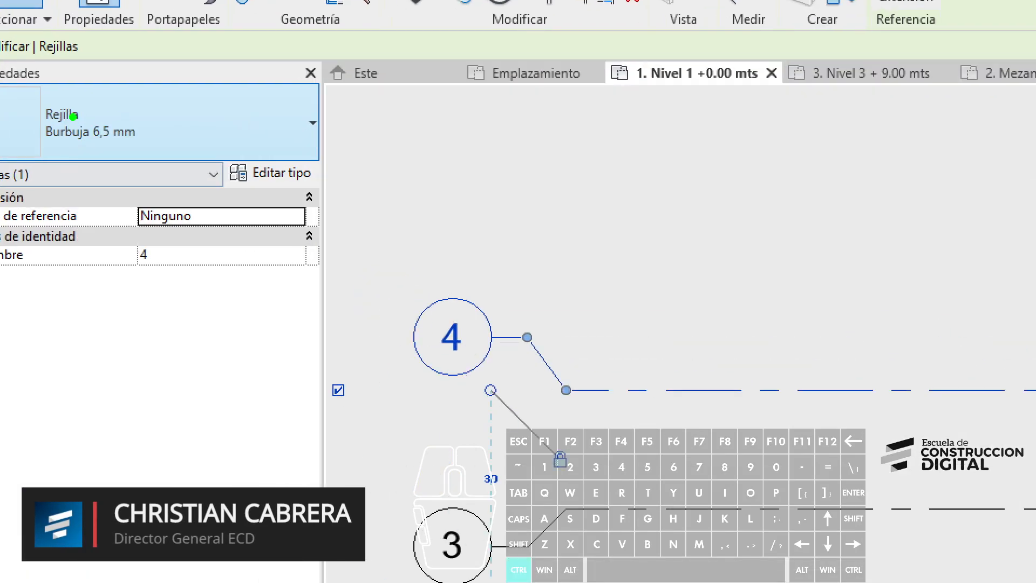
{"action": "left_click_drag", "start_coordinate": [69, 114], "coordinate": [149, 150], "text": "ctrl"}
{"action": "key", "text": "Escape"}
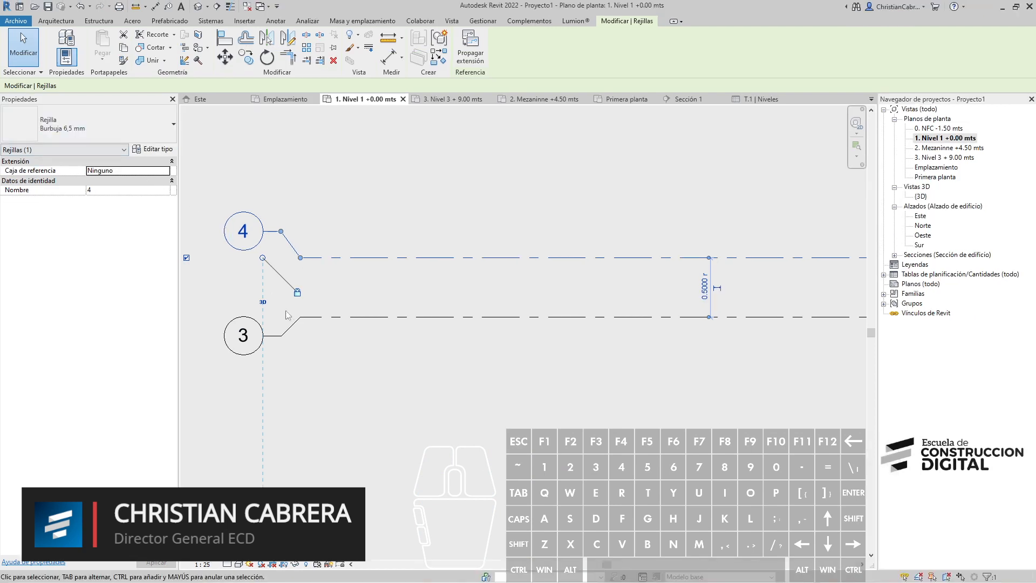
Deselect grid 4 and set the level 1 plan's view scale to 1:50.
{"action": "scroll", "coordinate": [286, 312], "scroll_direction": "down", "scroll_amount": 4}
{"action": "mouse_move", "coordinate": [328, 337]}
{"action": "middle_mouse_down"}
{"action": "mouse_move", "coordinate": [223, 300]}
{"action": "mouse_move", "coordinate": [327, 319]}
{"action": "middle_mouse_up"}
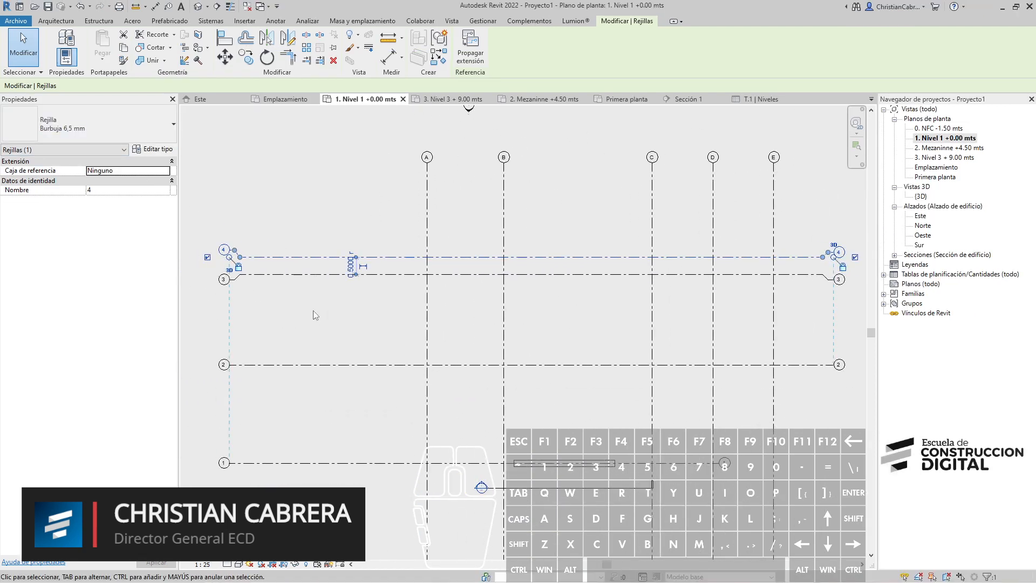
{"action": "left_click", "coordinate": [313, 310]}
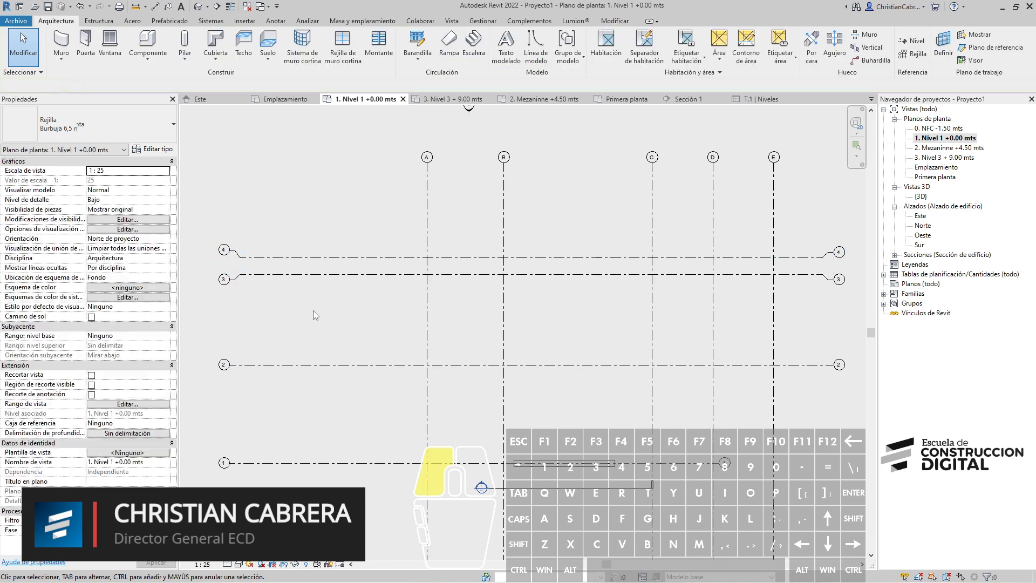
{"action": "left_click", "coordinate": [202, 564]}
{"action": "left_click", "coordinate": [216, 481]}
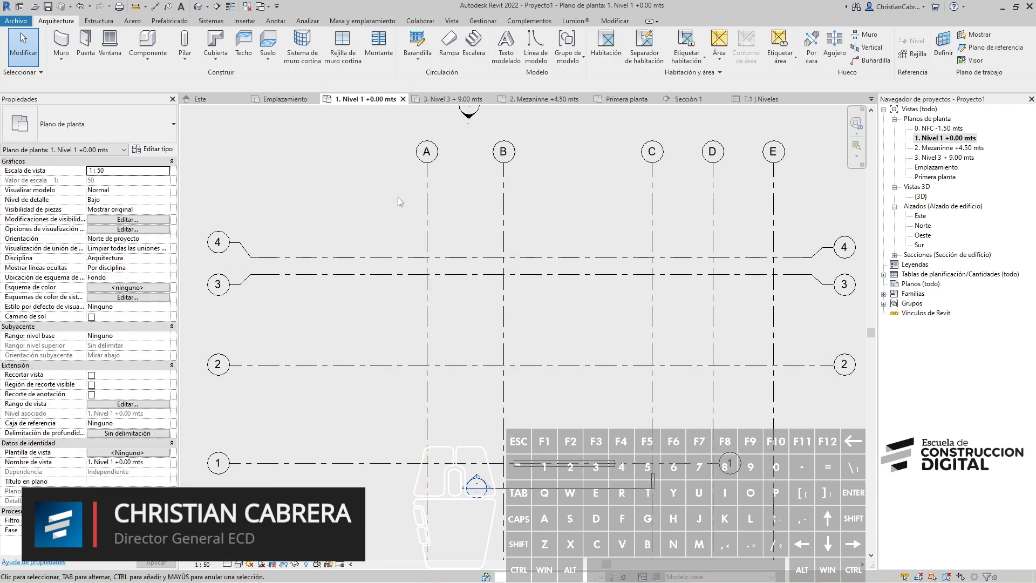
Set the symbol of grid A's type, Burbuja 6,5 mm, to Extremo inicial de rejilla - Sin burbuja and apply it.
{"action": "left_click", "coordinate": [426, 203]}
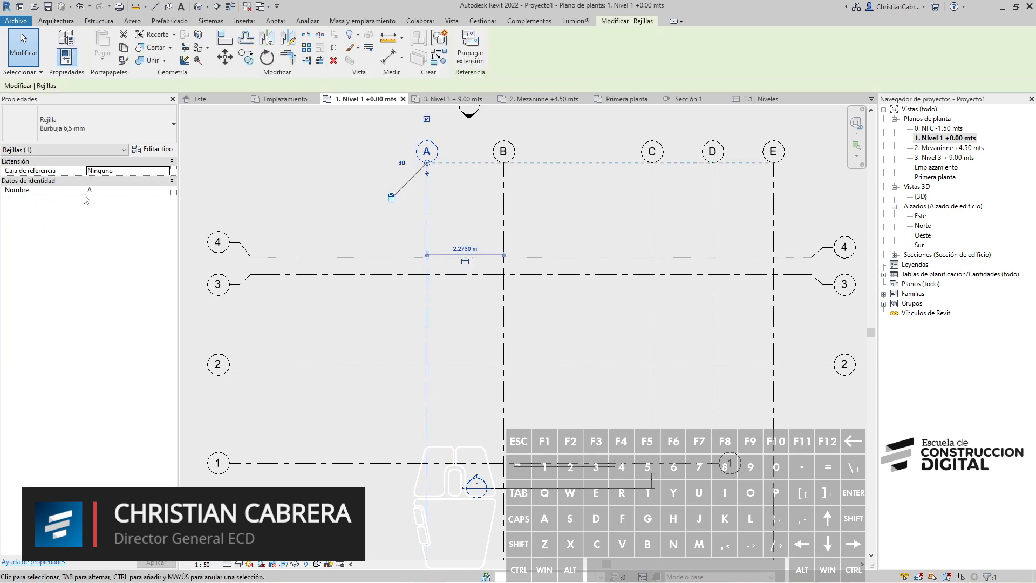
{"action": "left_click", "coordinate": [152, 151]}
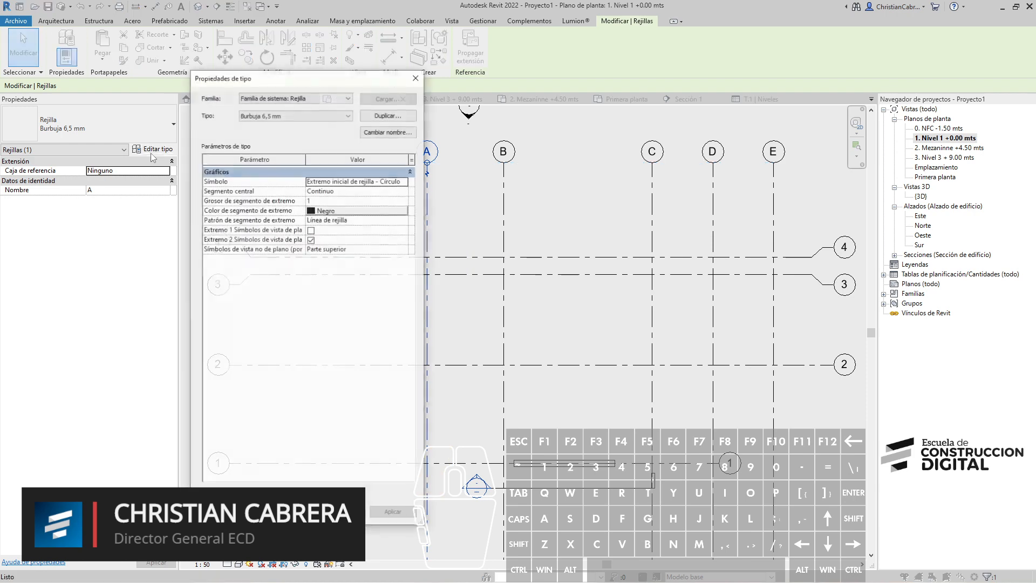
{"action": "left_click_drag", "start_coordinate": [273, 88], "coordinate": [106, 76]}
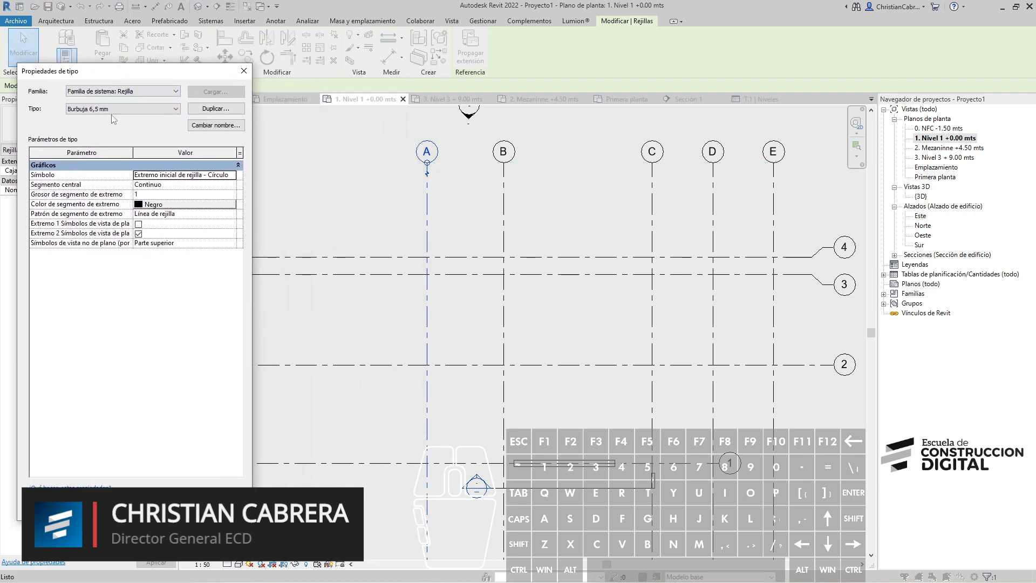
{"action": "mouse_move", "coordinate": [43, 214]}
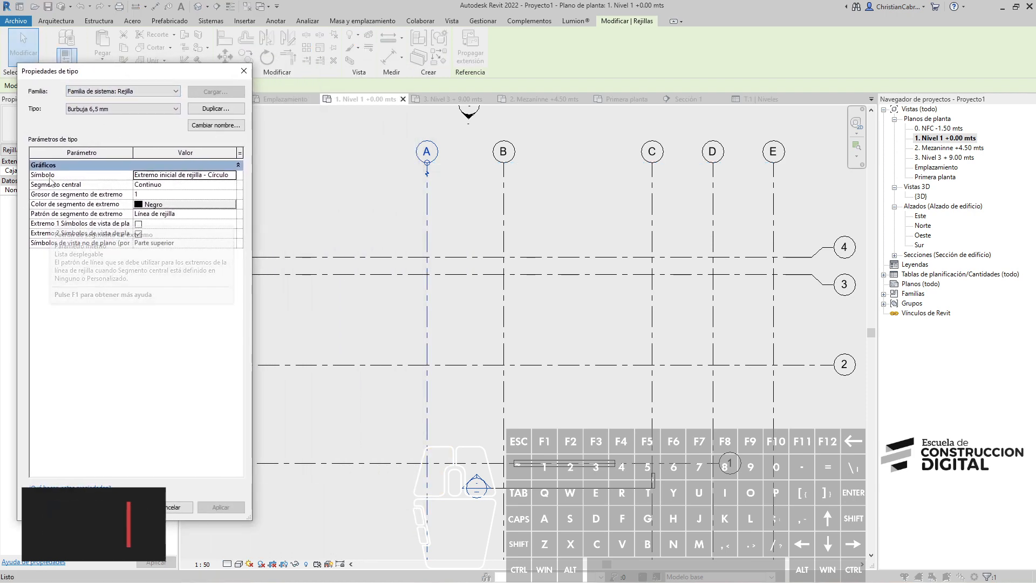
{"action": "left_click", "coordinate": [232, 175]}
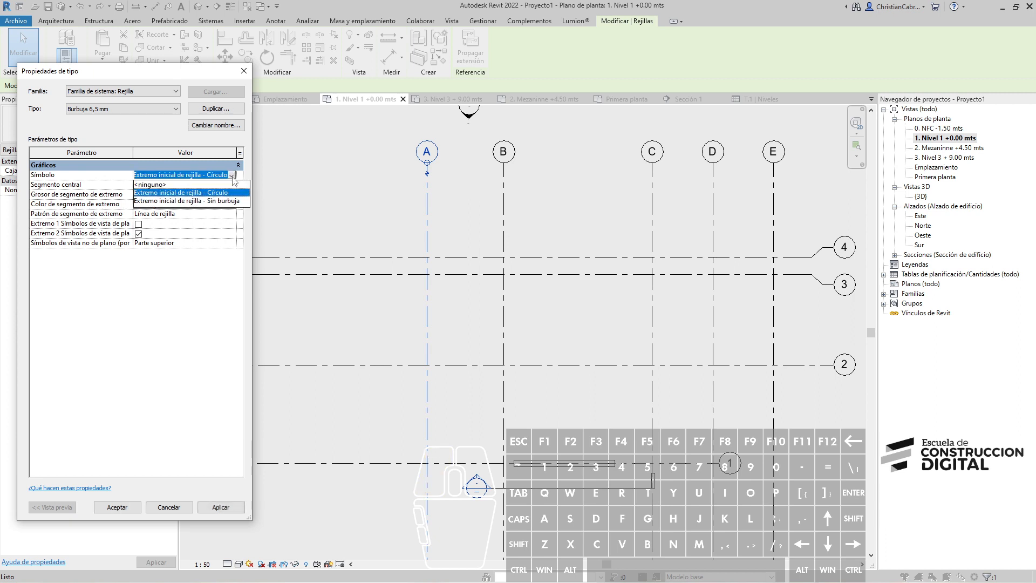
{"action": "left_click", "coordinate": [226, 201]}
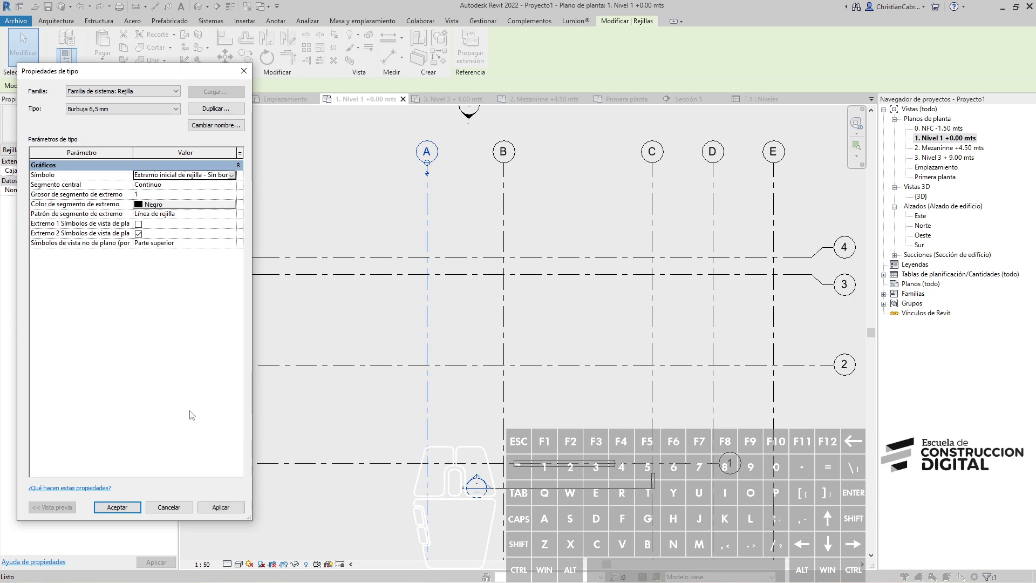
{"action": "left_click", "coordinate": [212, 508]}
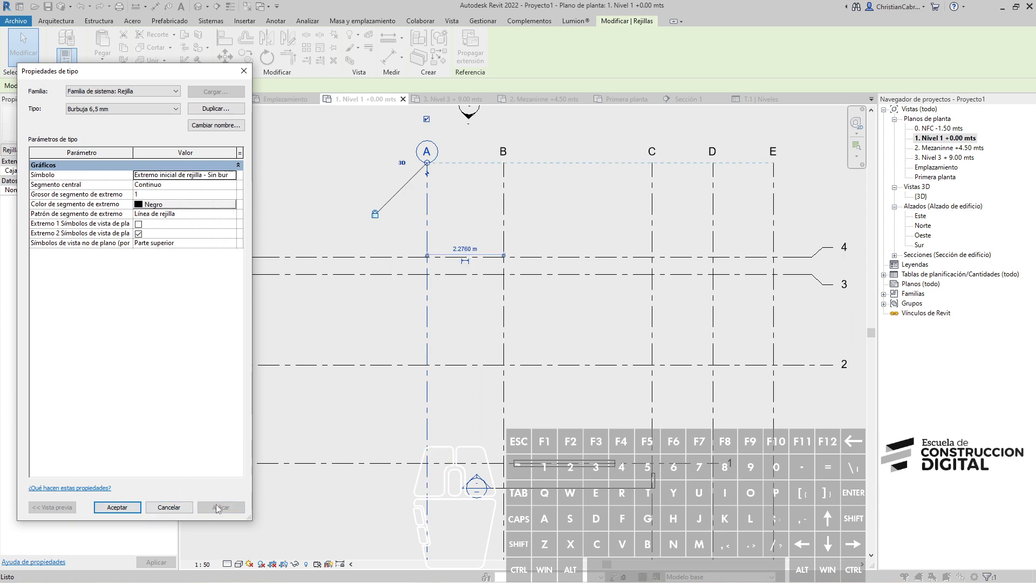
{"action": "left_click", "coordinate": [116, 507]}
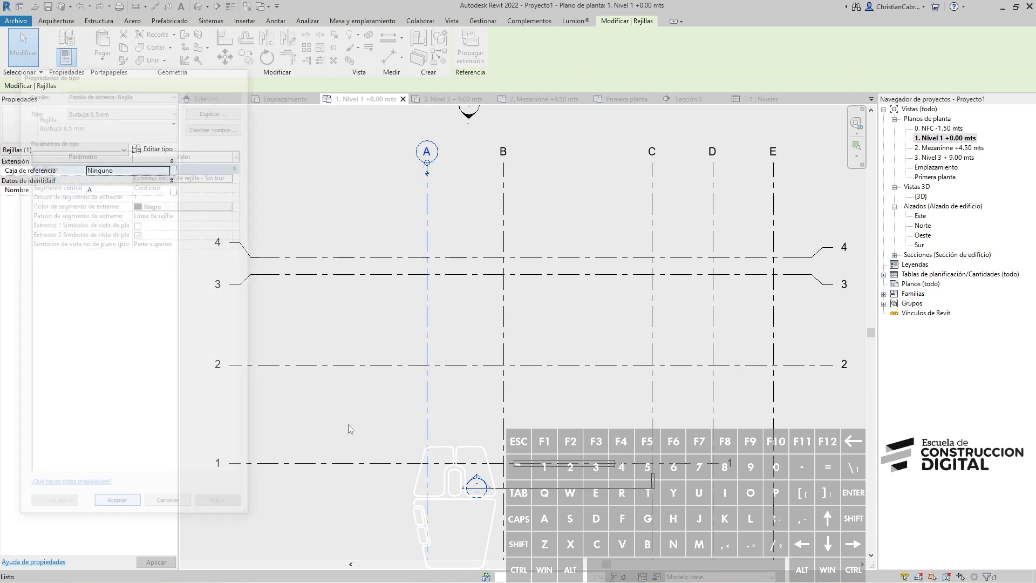
{"action": "scroll", "coordinate": [562, 386], "scroll_direction": "down", "scroll_amount": 3}
{"action": "left_click", "coordinate": [335, 493]}
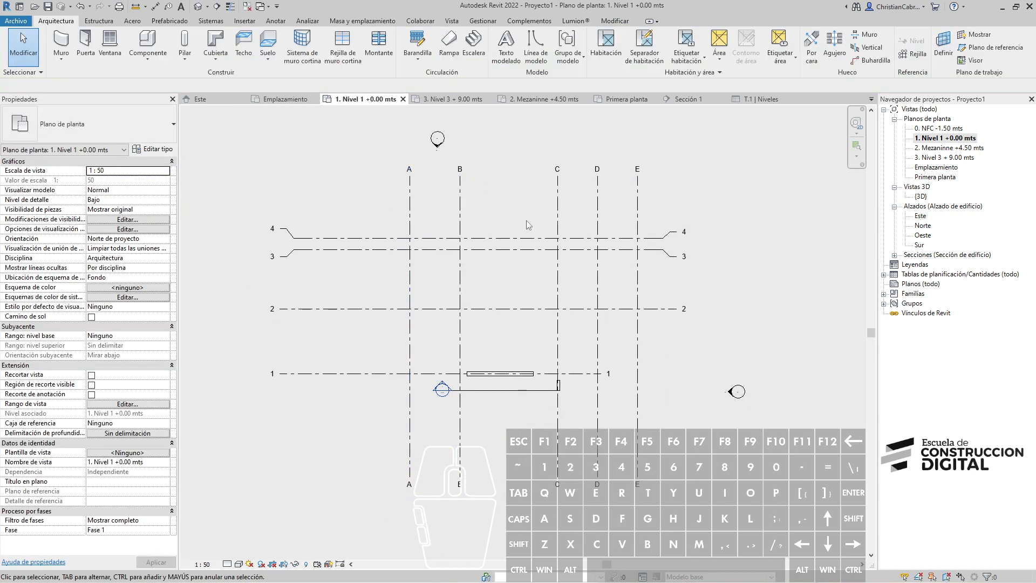
Try the type Separación de burbuja de 6,5 mm on grid A, then assign it Separación personalizada de burbuja de 6,5 mm.
{"action": "left_click", "coordinate": [412, 207]}
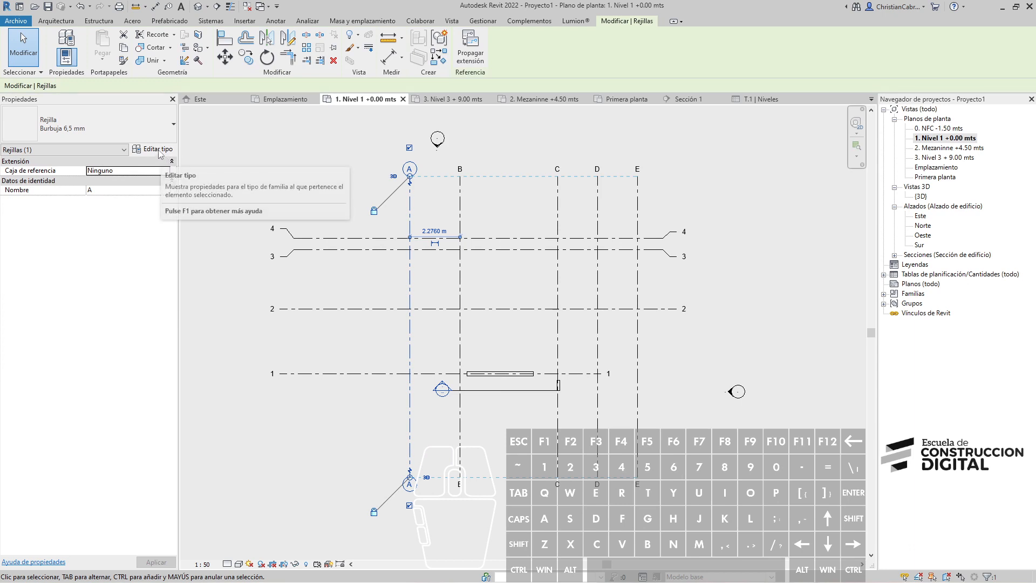
{"action": "left_click", "coordinate": [97, 124]}
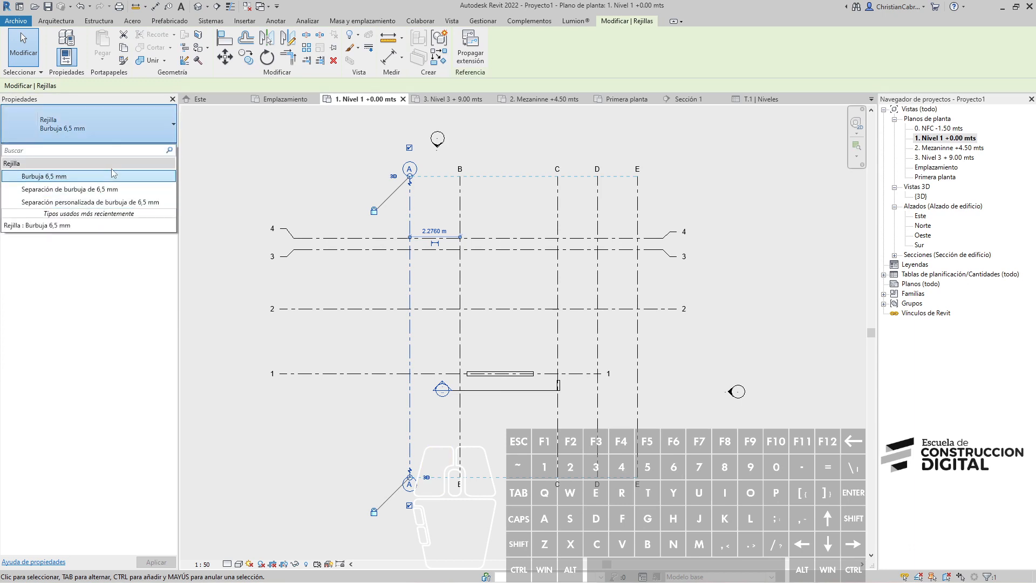
{"action": "left_click", "coordinate": [66, 190]}
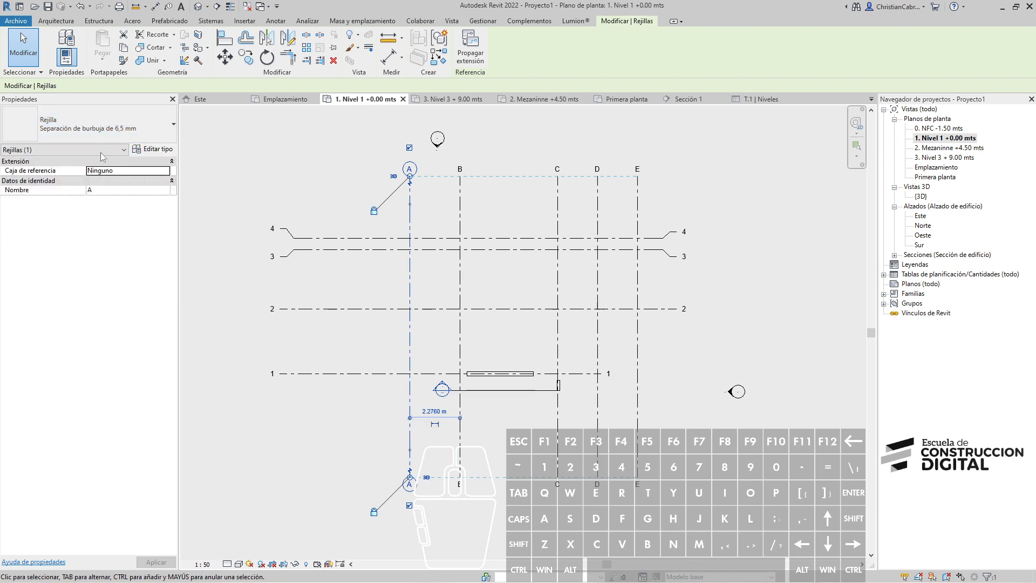
{"action": "left_click", "coordinate": [98, 128]}
{"action": "left_click", "coordinate": [84, 203]}
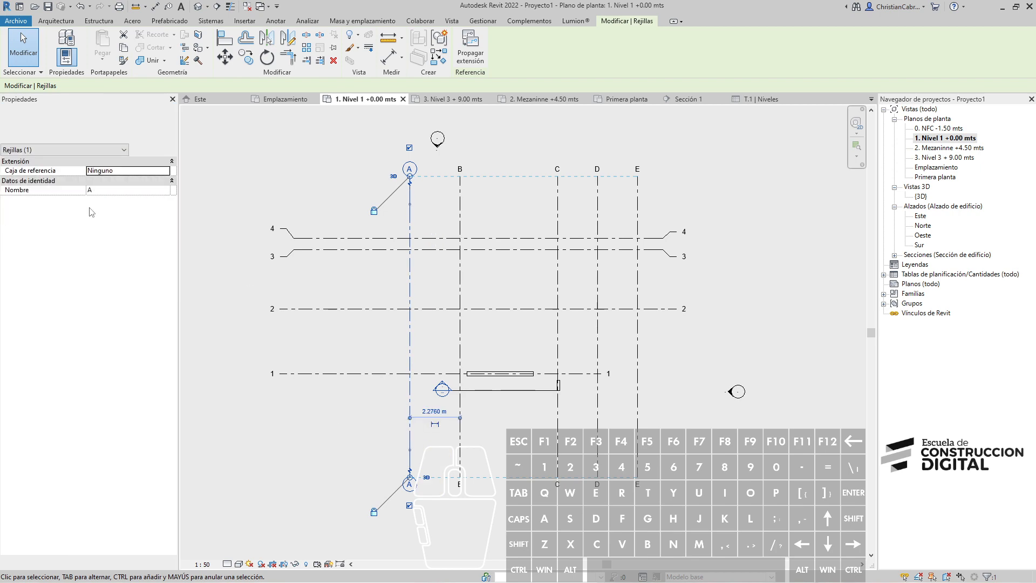
{"action": "left_click", "coordinate": [316, 429]}
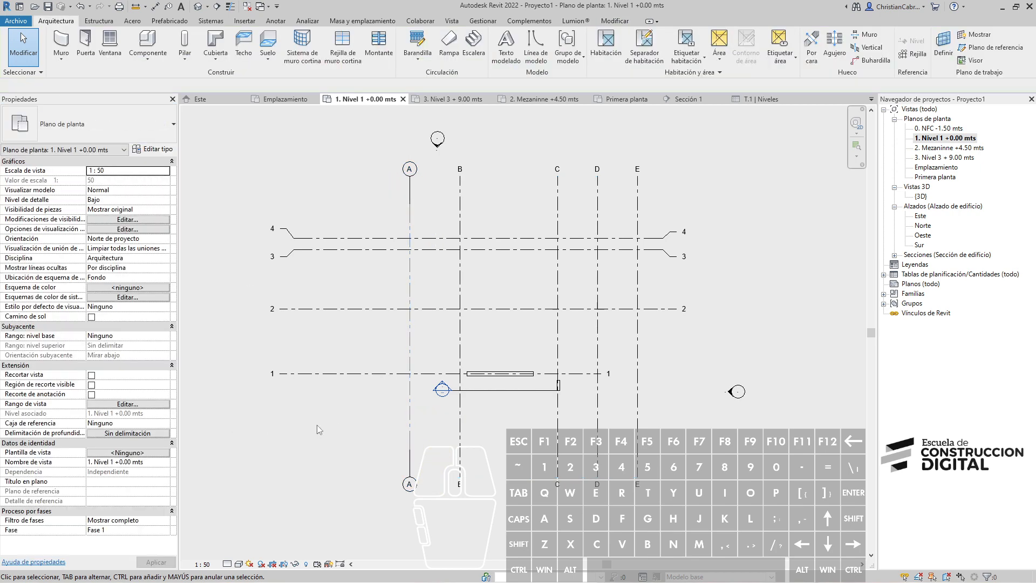
Change grid B's type to Separación de burbuja de 6,5 mm.
{"action": "left_click", "coordinate": [412, 210]}
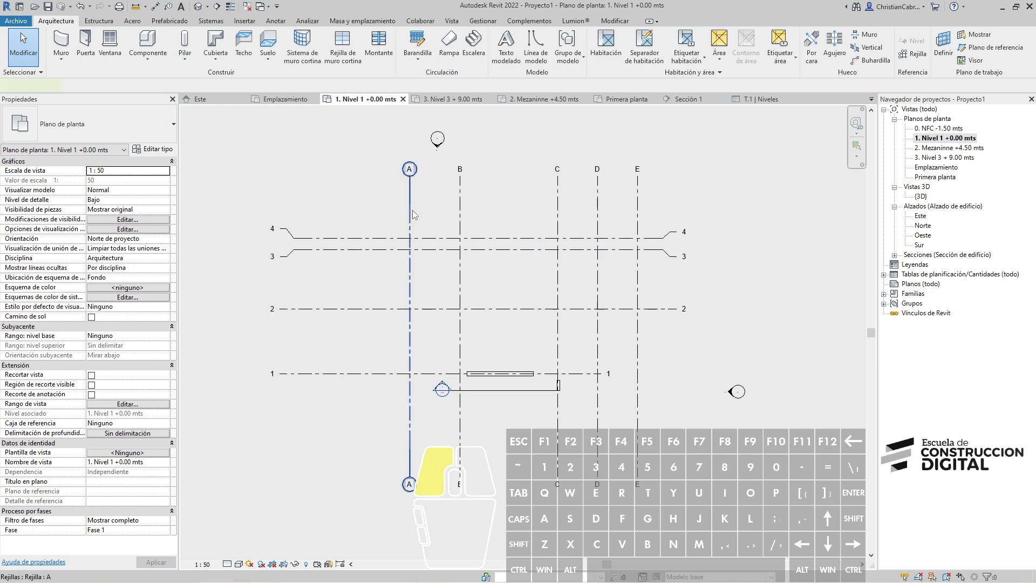
{"action": "left_click", "coordinate": [513, 285]}
{"action": "middle_click_drag", "start_coordinate": [514, 286], "coordinate": [408, 278]}
{"action": "left_click", "coordinate": [357, 201]}
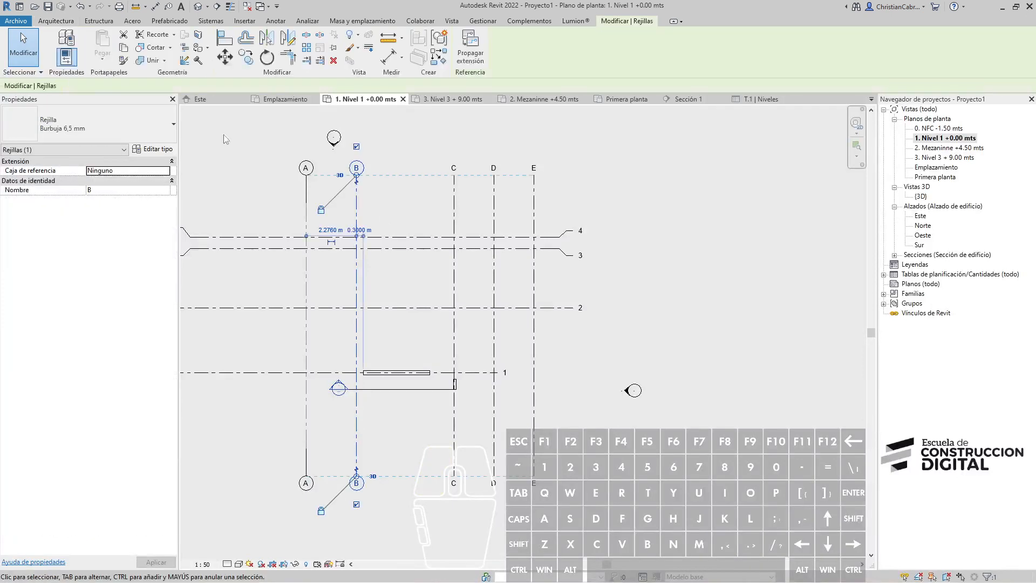
{"action": "left_click", "coordinate": [101, 128]}
{"action": "left_click", "coordinate": [121, 201]}
{"action": "left_click", "coordinate": [419, 215]}
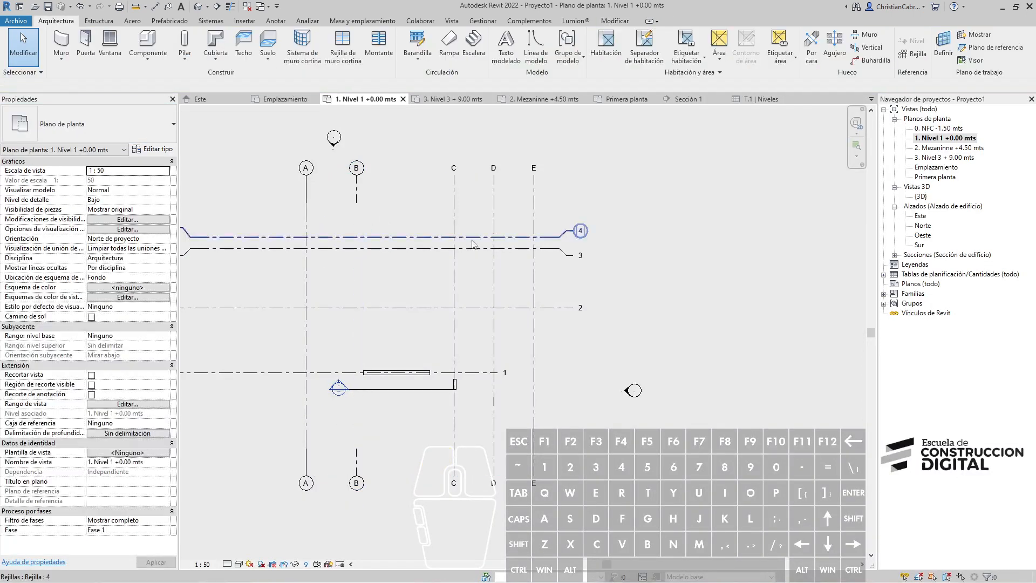
Select grid C and examine the grid types available for it.
{"action": "left_click", "coordinate": [451, 204]}
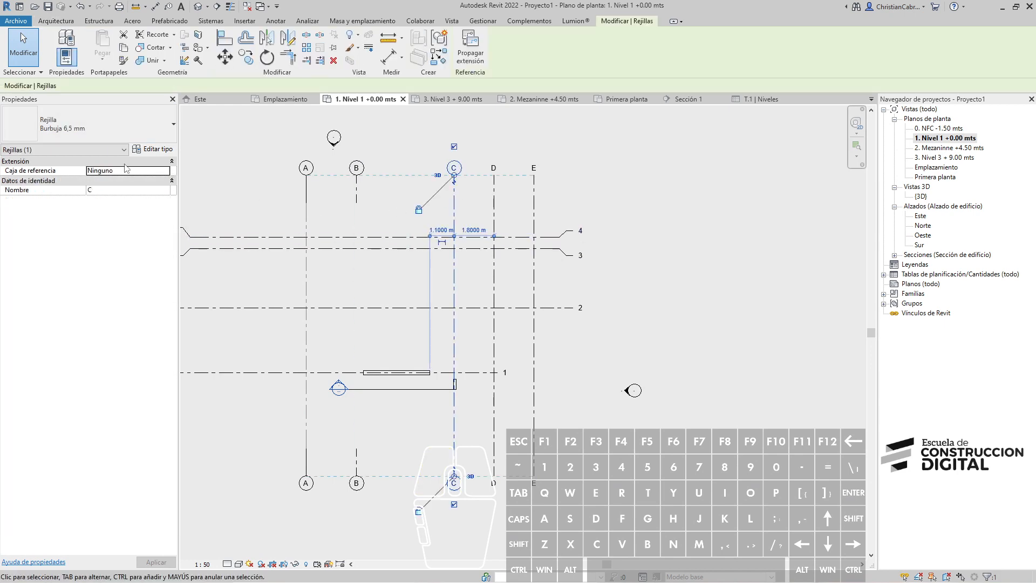
{"action": "left_click", "coordinate": [133, 131]}
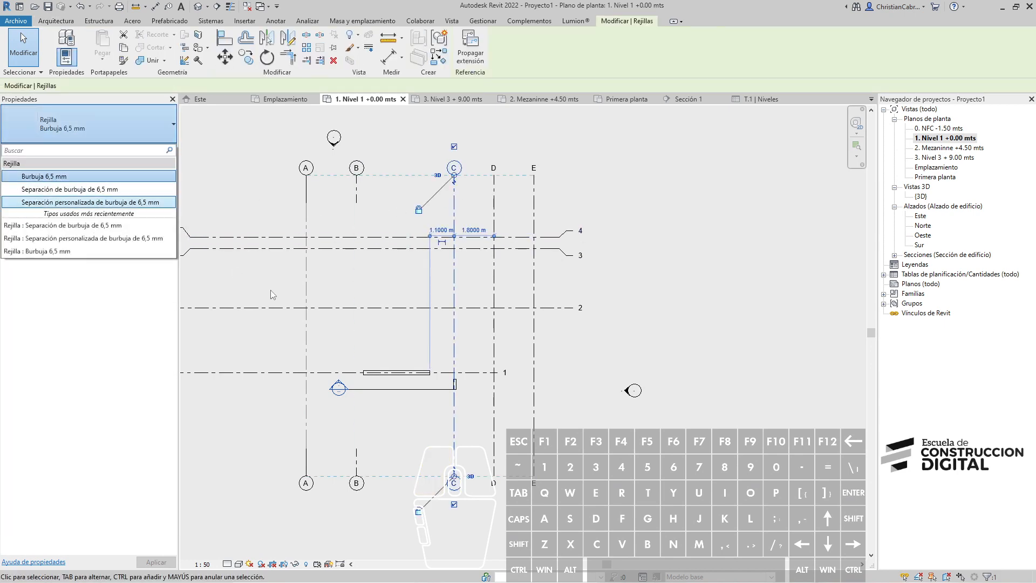
{"action": "left_click", "coordinate": [730, 246]}
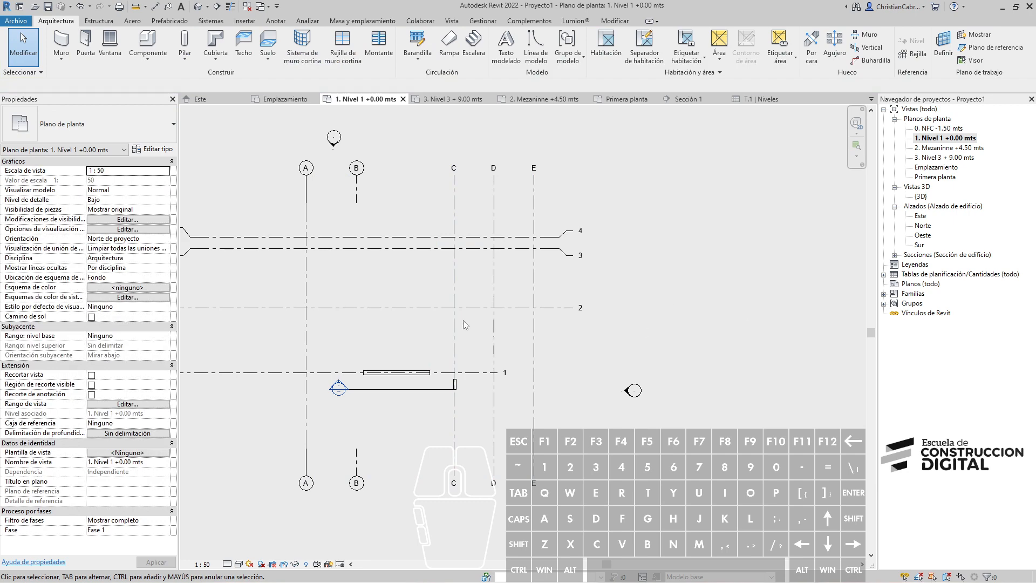
Examine the type properties of grid A, including the options for its central segment, and close them without changes.
{"action": "left_click", "coordinate": [305, 199]}
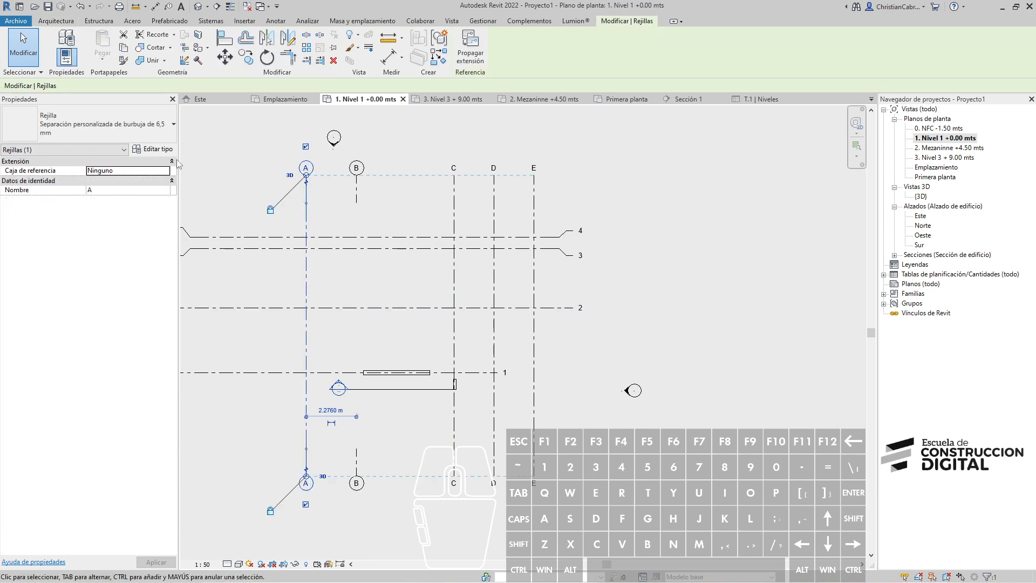
{"action": "left_click", "coordinate": [153, 149]}
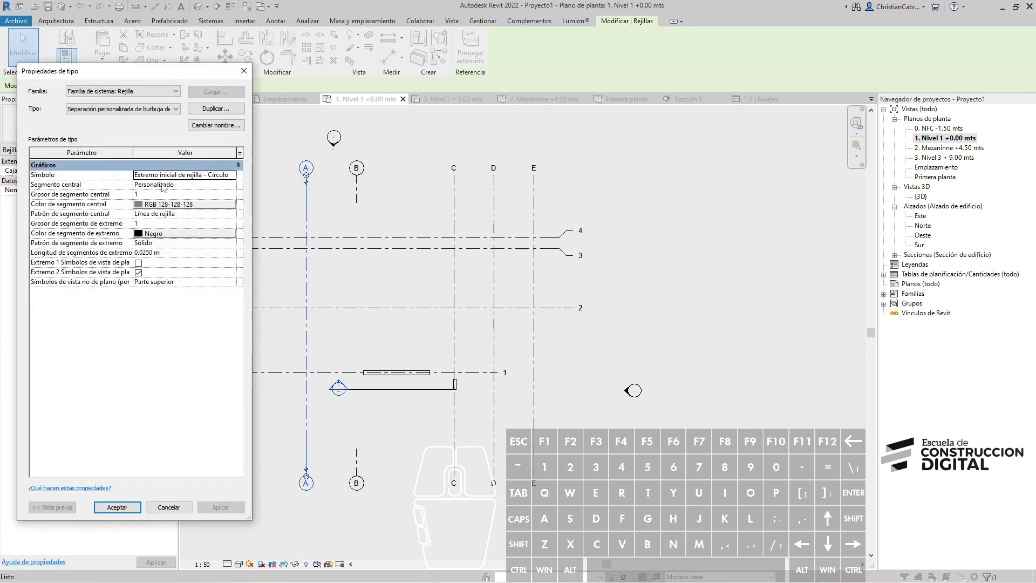
{"action": "left_click", "coordinate": [230, 186]}
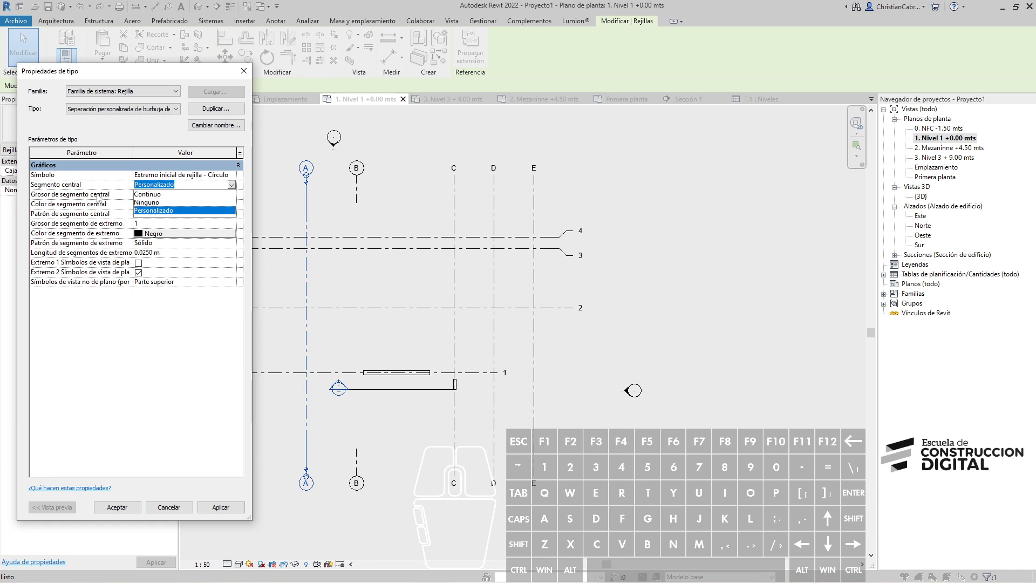
{"action": "left_click", "coordinate": [153, 210]}
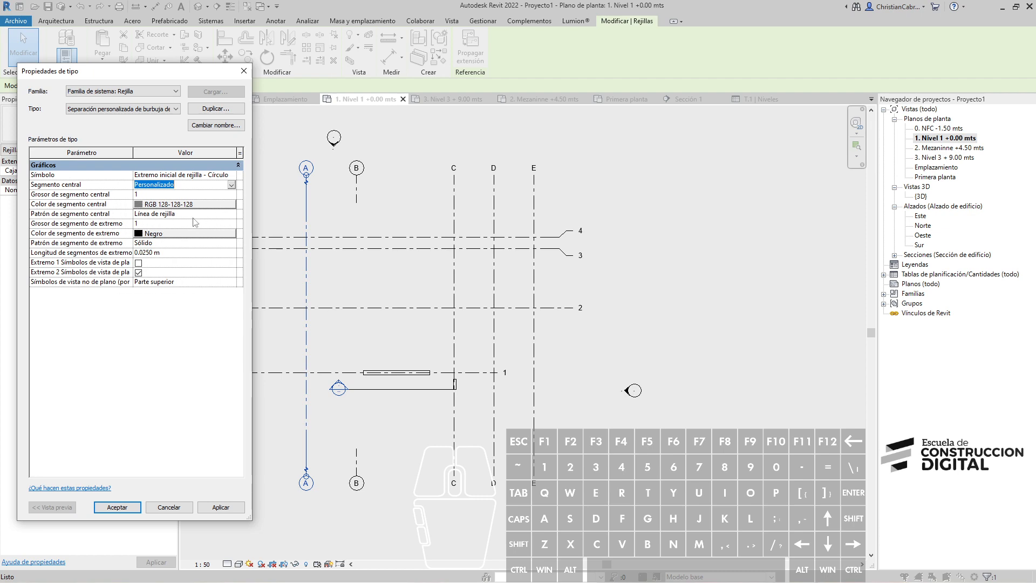
{"action": "left_click", "coordinate": [243, 71]}
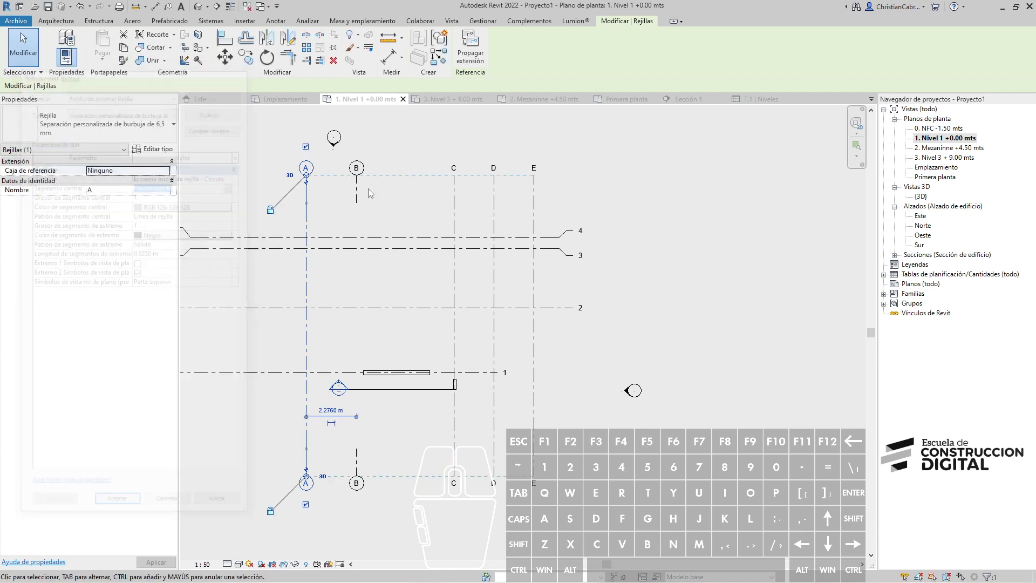
{"action": "left_click", "coordinate": [636, 173]}
Duplicate grid E's type under the name Burbuja Roja.
{"action": "middle_click_drag", "start_coordinate": [651, 221], "coordinate": [497, 232]}
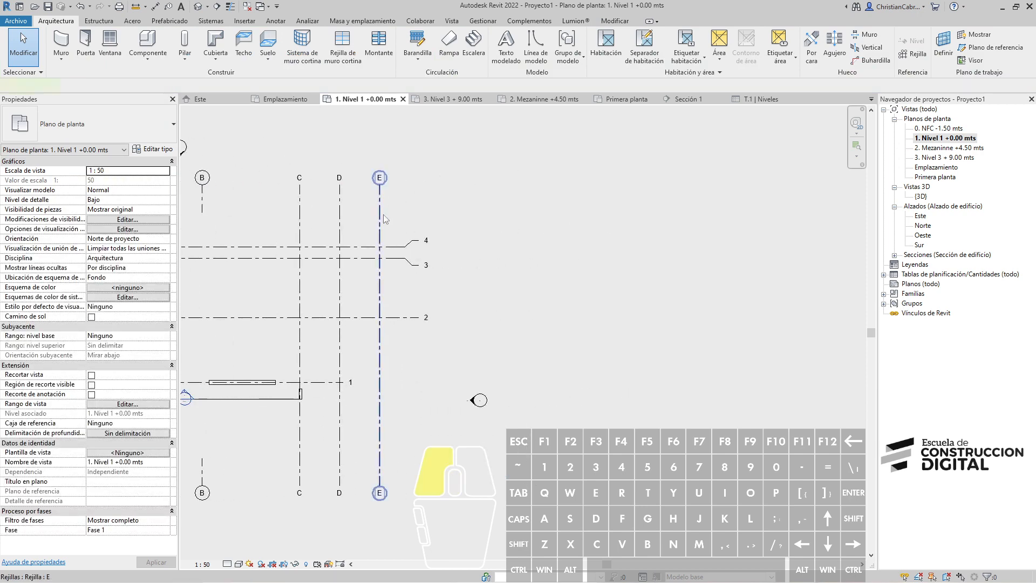
{"action": "left_click", "coordinate": [377, 215]}
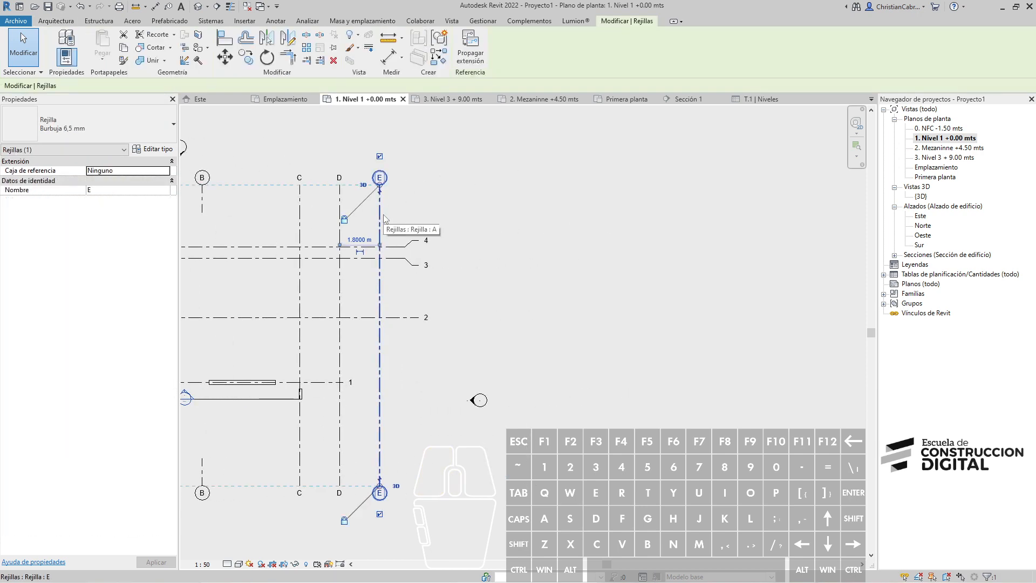
{"action": "left_click", "coordinate": [148, 150]}
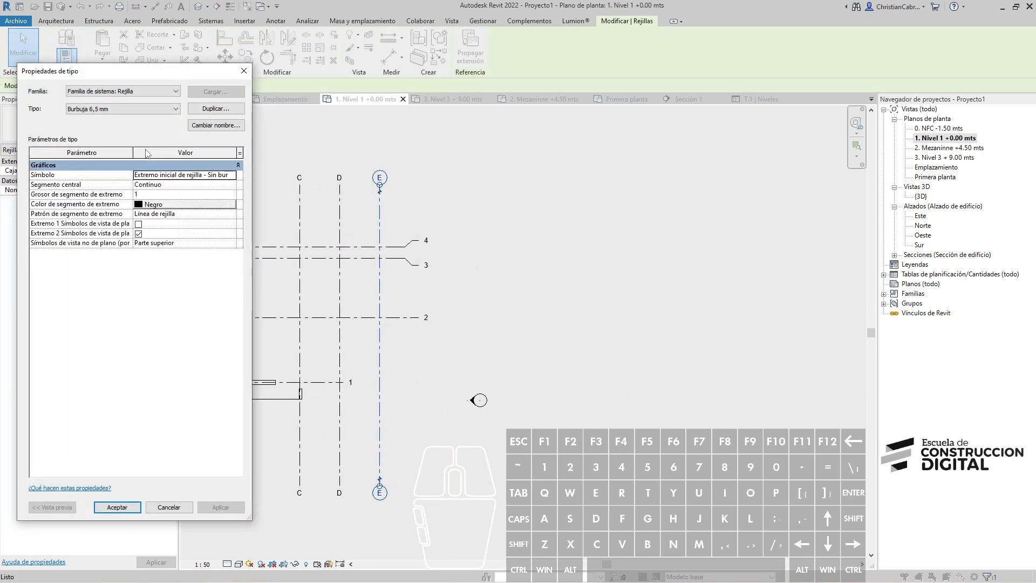
{"action": "left_click", "coordinate": [210, 109]}
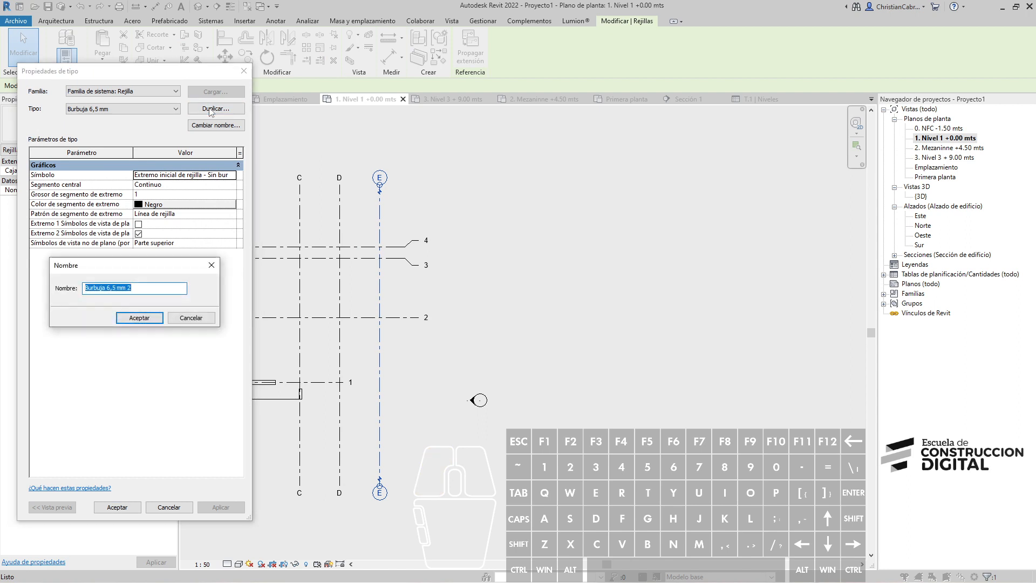
{"action": "type", "text": "Bur"}
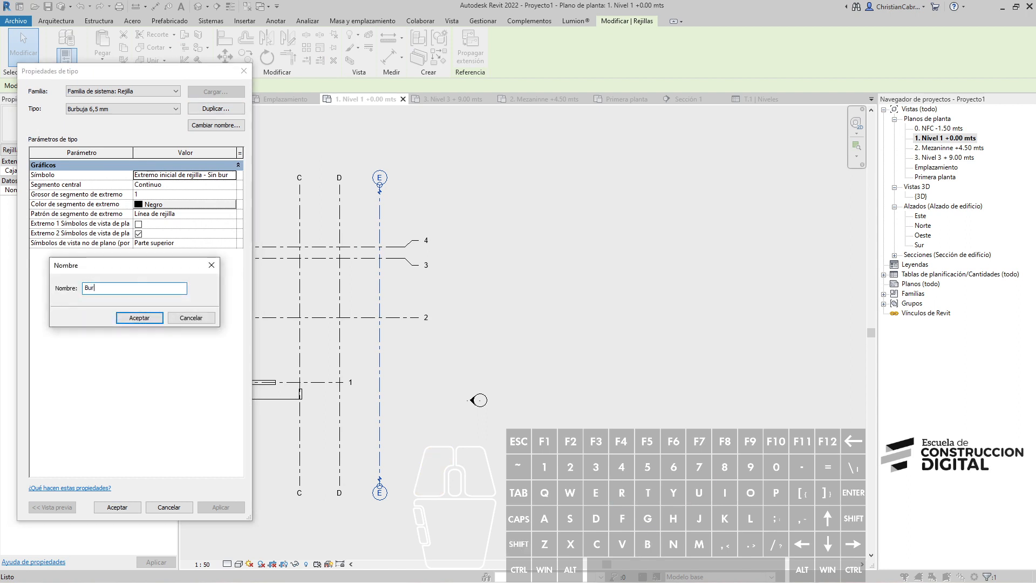
{"action": "type", "text": "buja Roja"}
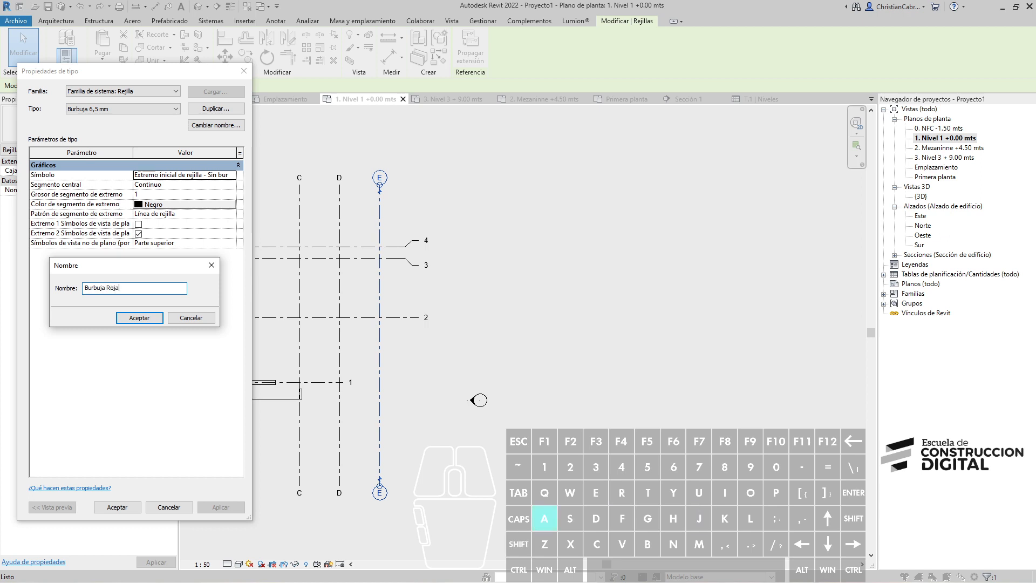
{"action": "key", "text": "Return"}
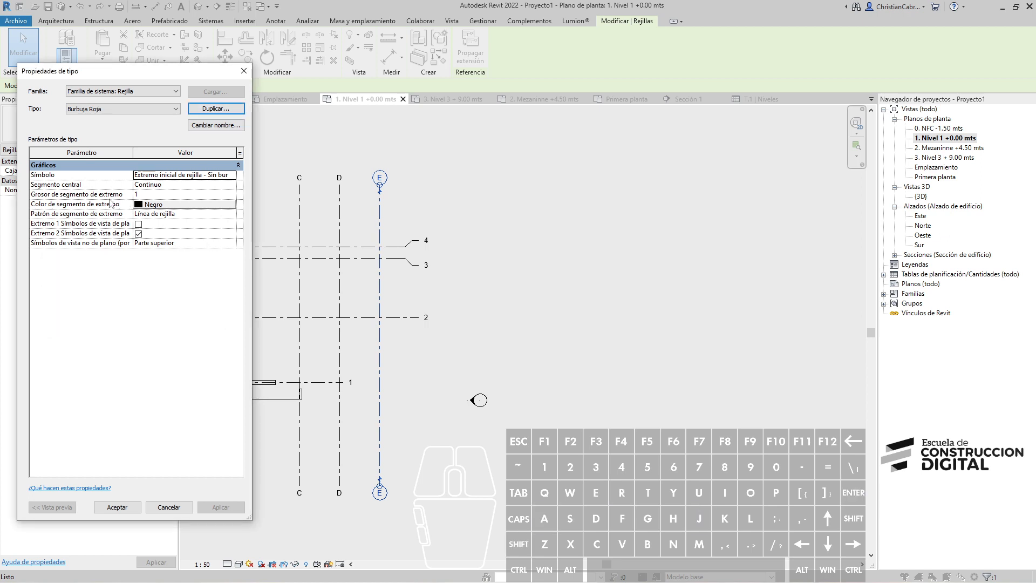
Set the central segment of the Burbuja Roja type to Personalizado and colour it light red, RGB 255-128-128.
{"action": "left_click", "coordinate": [232, 187]}
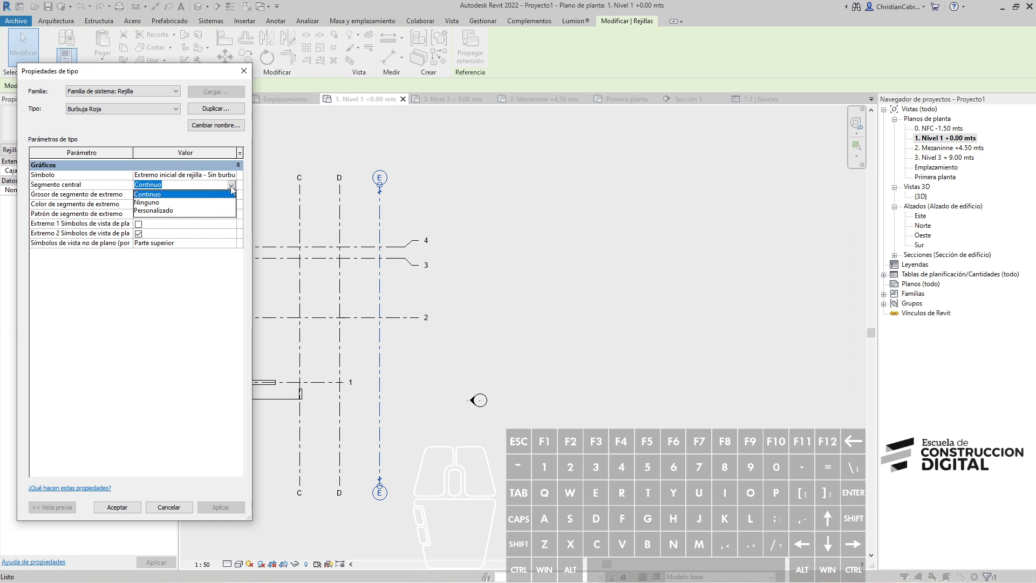
{"action": "left_click", "coordinate": [156, 210]}
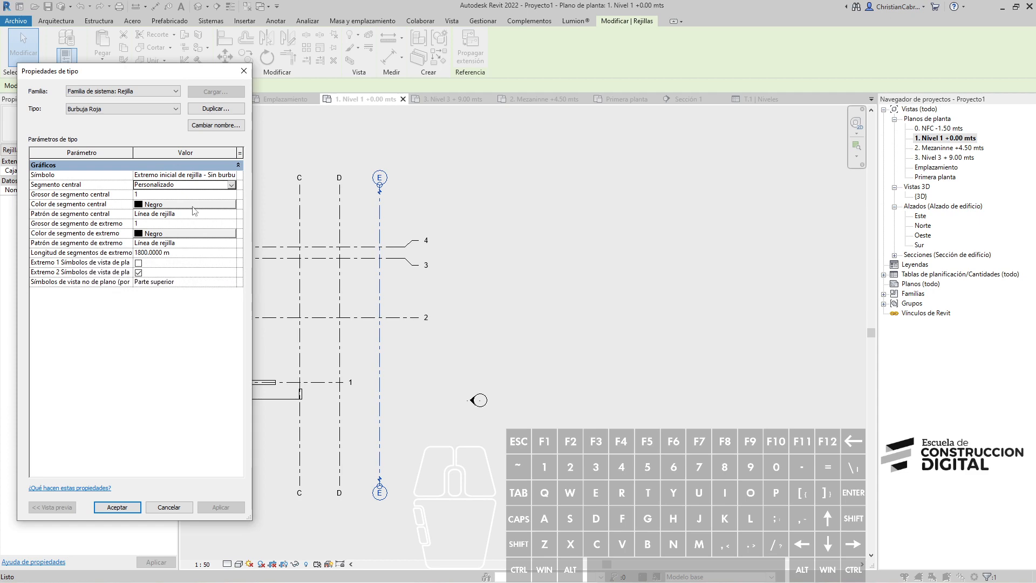
{"action": "left_click", "coordinate": [185, 205]}
{"action": "left_click", "coordinate": [22, 218]}
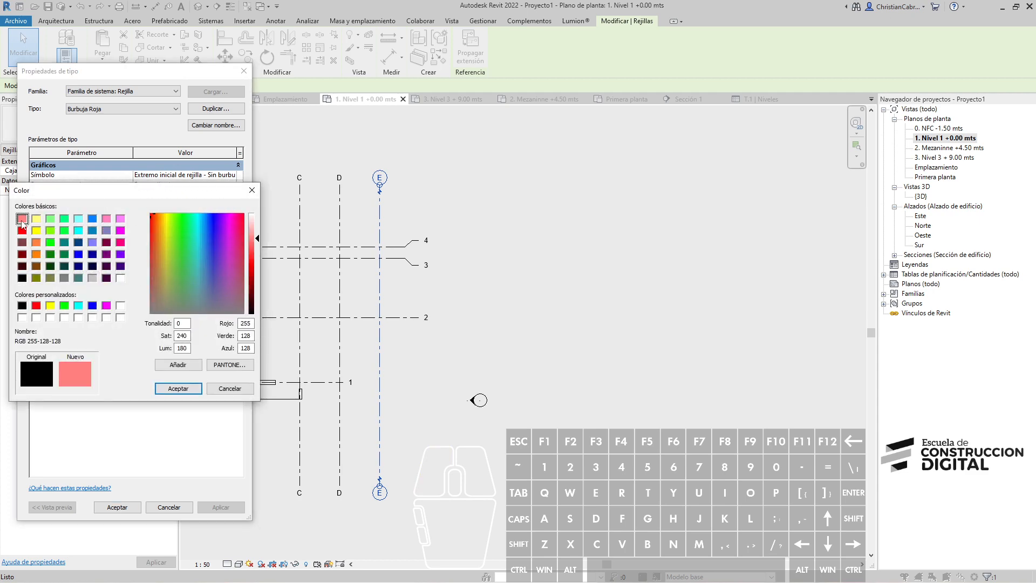
{"action": "left_click", "coordinate": [178, 389]}
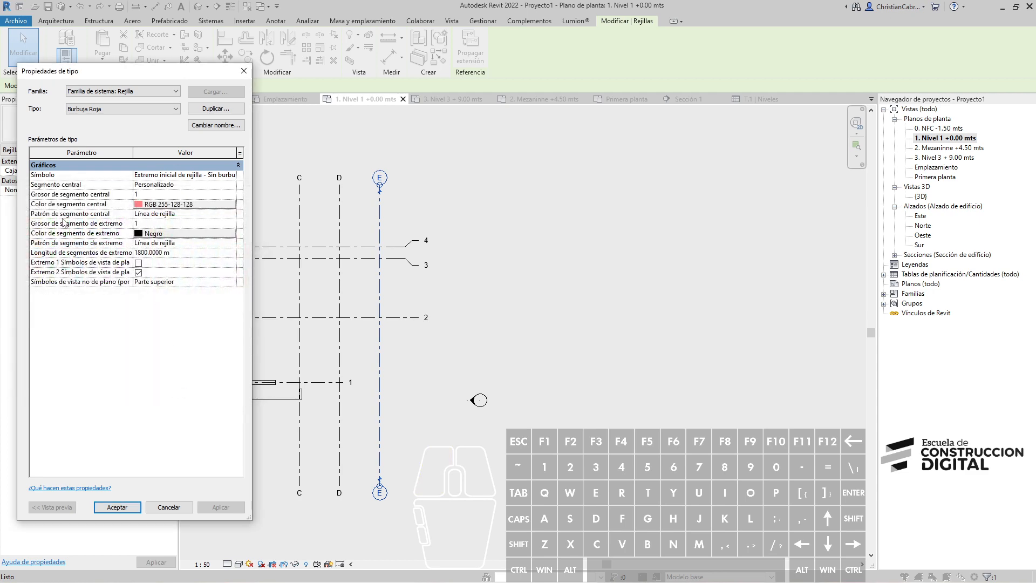
Set the central segment pattern of the Burbuja Roja type to Punto and accept the type properties.
{"action": "left_click", "coordinate": [232, 214]}
{"action": "left_click", "coordinate": [232, 214]}
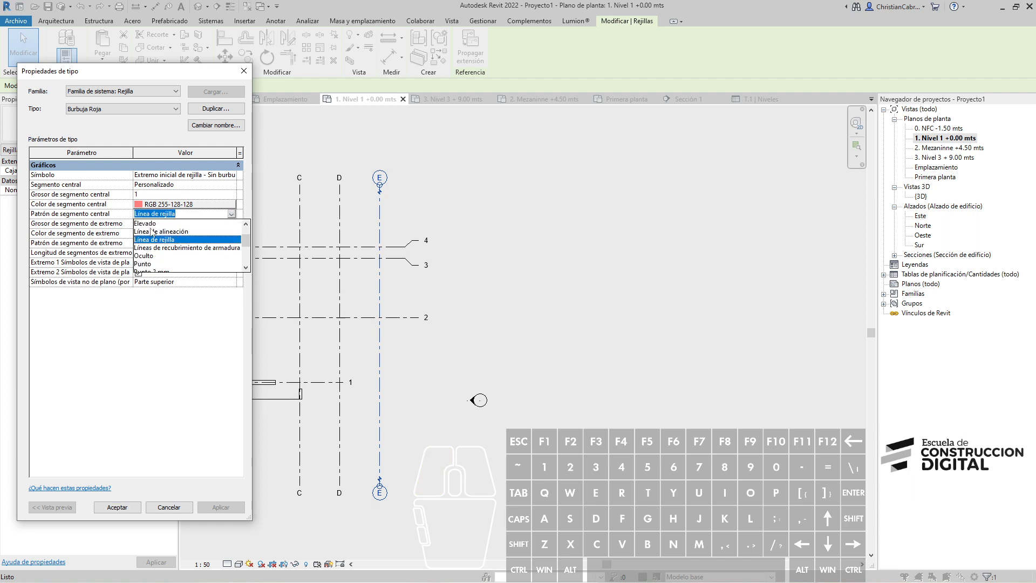
{"action": "left_click", "coordinate": [144, 264]}
{"action": "left_click", "coordinate": [137, 507]}
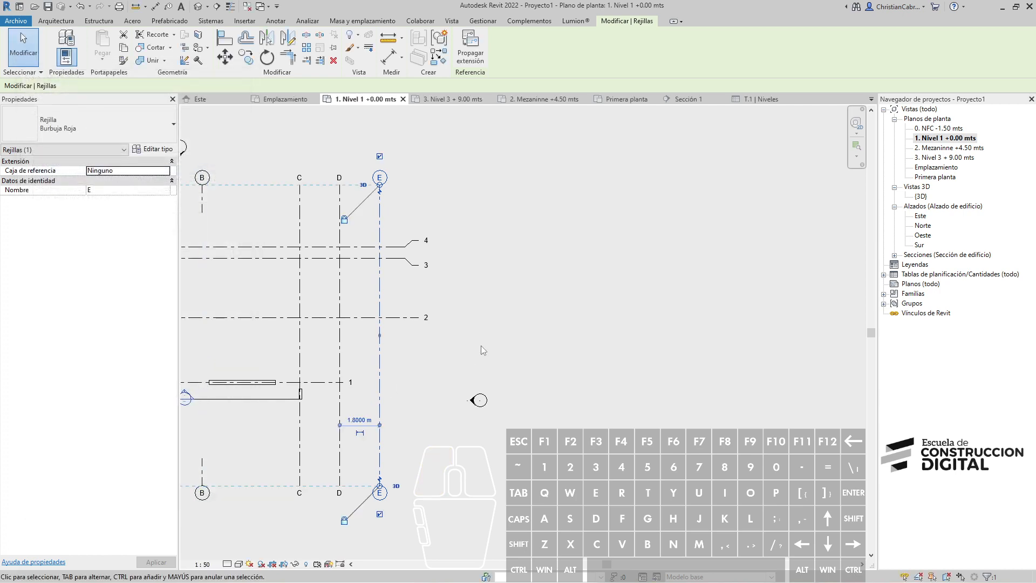
{"action": "left_click", "coordinate": [481, 345]}
Set the end segment colour of grid E's type to Rojo and apply the change.
{"action": "scroll", "coordinate": [401, 218], "scroll_direction": "up", "scroll_amount": 2}
{"action": "left_click", "coordinate": [368, 157]}
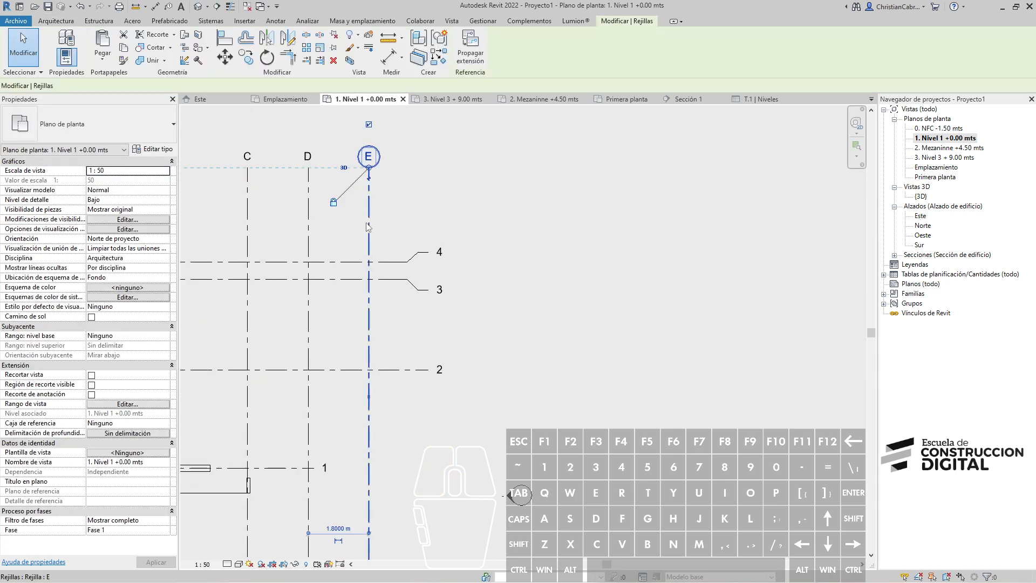
{"action": "left_click", "coordinate": [156, 149]}
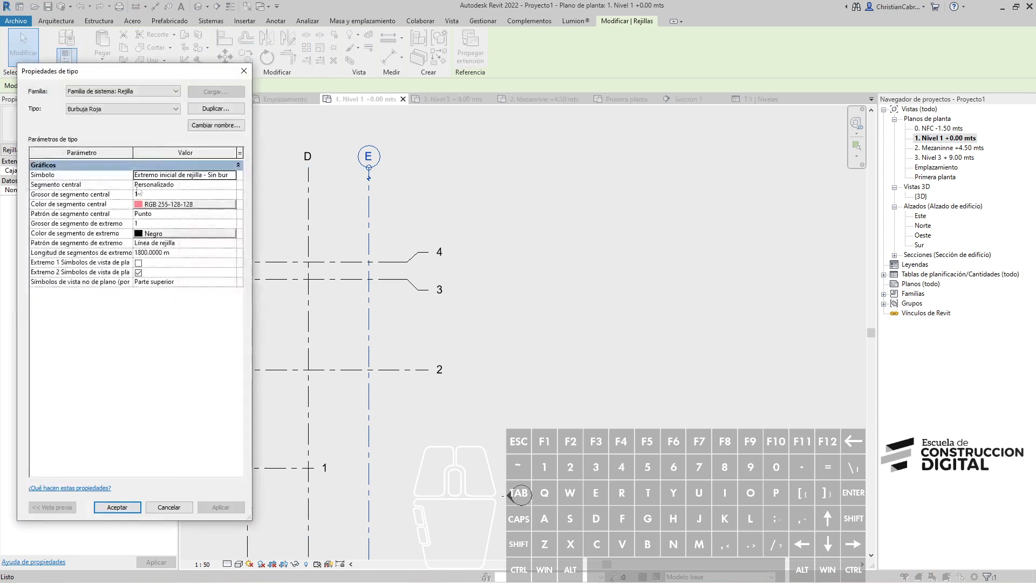
{"action": "left_click", "coordinate": [139, 233]}
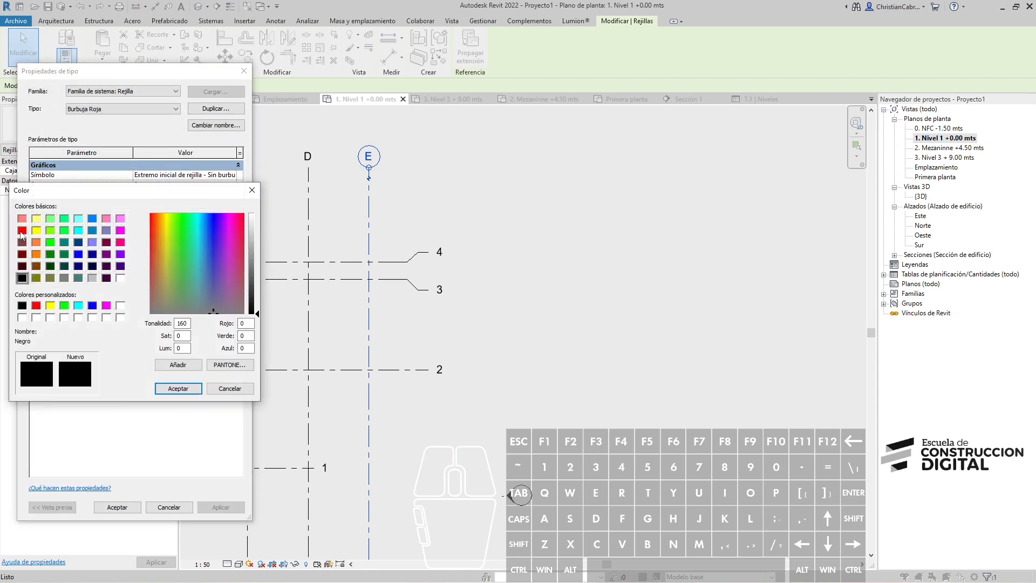
{"action": "left_click", "coordinate": [22, 232]}
{"action": "left_click", "coordinate": [178, 389]}
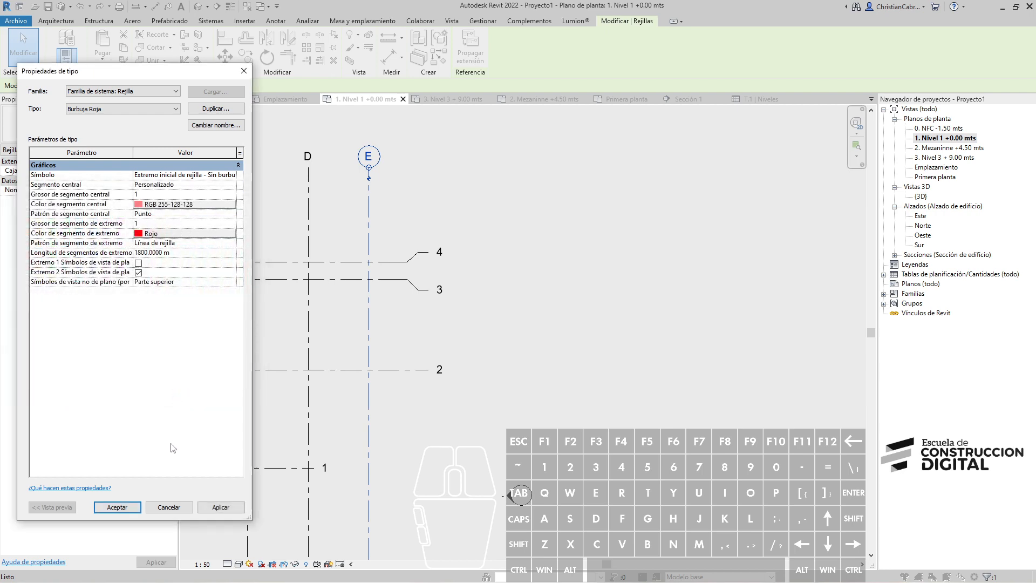
{"action": "left_click", "coordinate": [223, 507]}
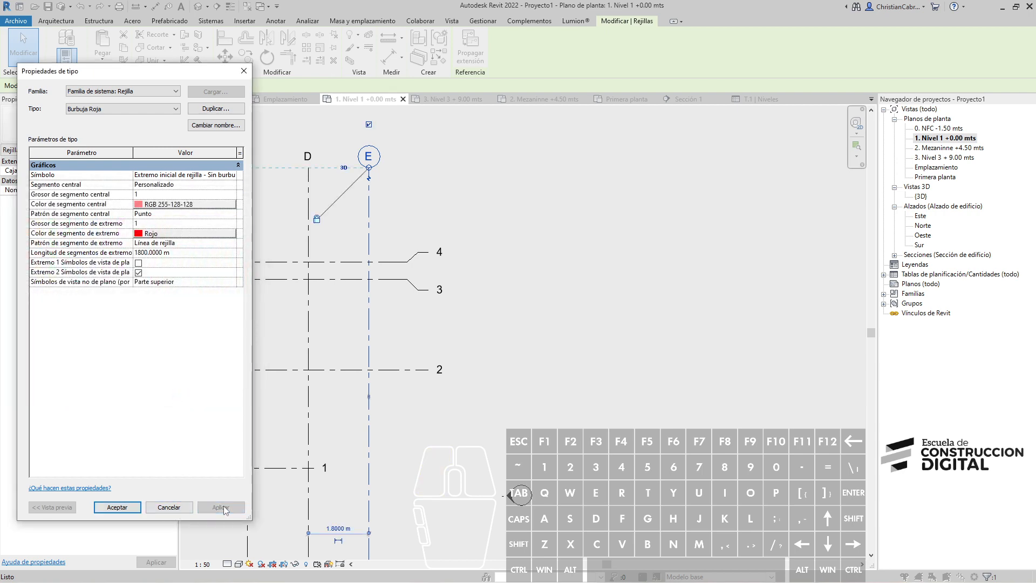
{"action": "left_click", "coordinate": [117, 507]}
{"action": "left_click", "coordinate": [477, 317]}
Change the symbol of grid E's type to Extremo inicial de rejilla - Círculo.
{"action": "scroll", "coordinate": [373, 159], "scroll_direction": "up", "scroll_amount": 3}
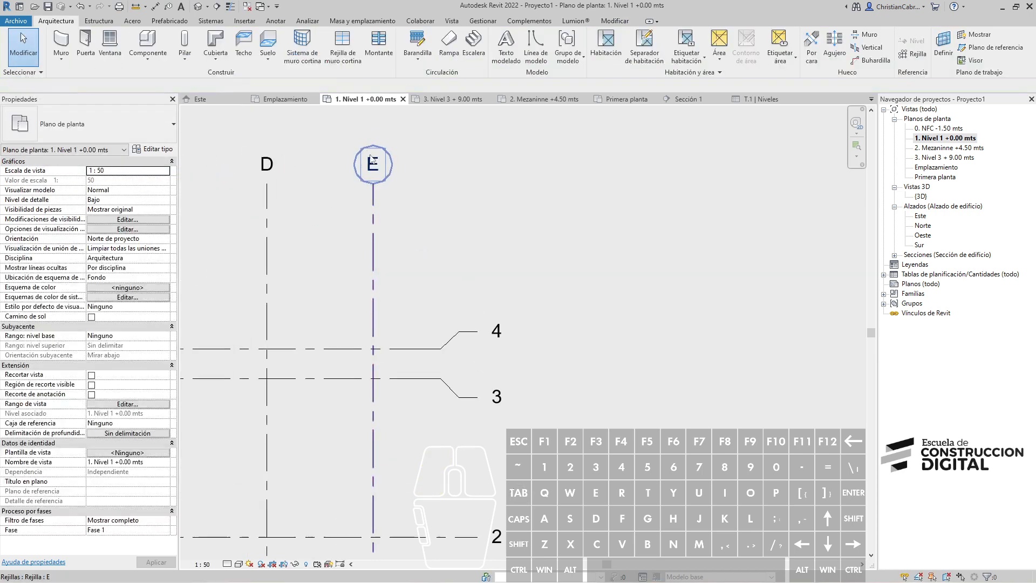
{"action": "middle_click_drag", "start_coordinate": [411, 432], "coordinate": [331, 209]}
{"action": "scroll", "coordinate": [330, 210], "scroll_direction": "down", "scroll_amount": 2}
{"action": "scroll", "coordinate": [342, 349], "scroll_direction": "down", "scroll_amount": 2}
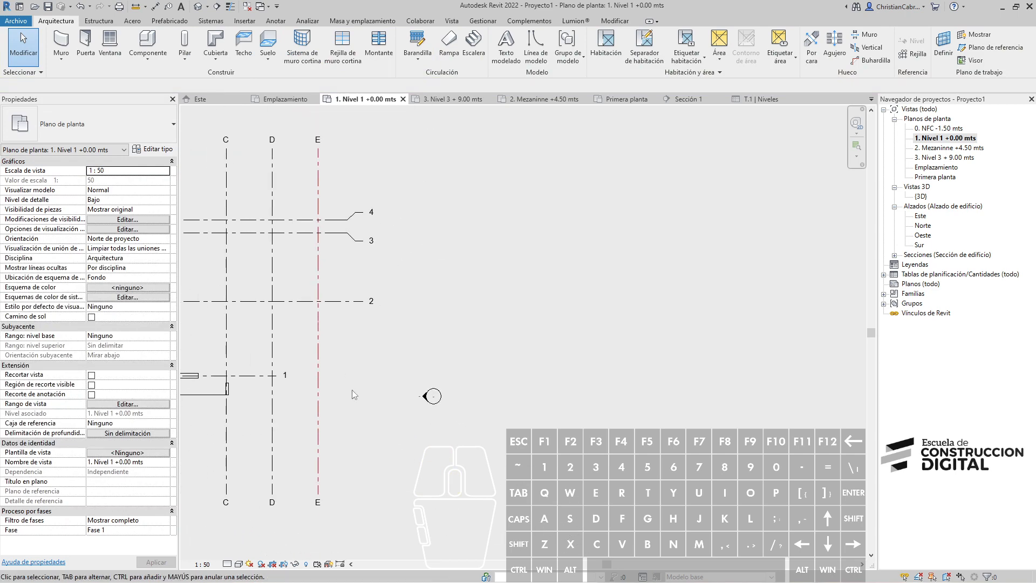
{"action": "middle_click_drag", "start_coordinate": [377, 432], "coordinate": [396, 528]}
{"action": "left_click", "coordinate": [336, 237]}
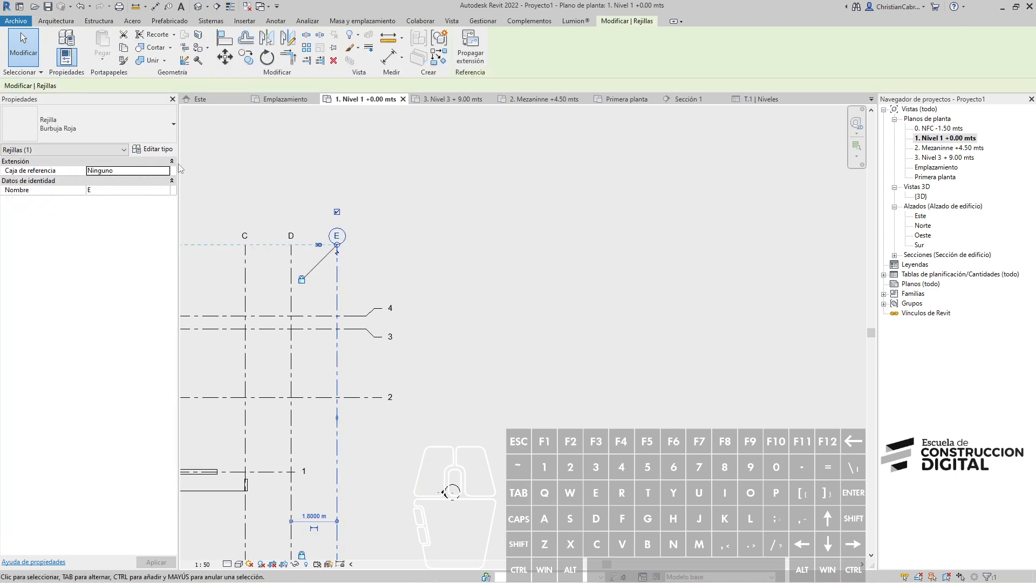
{"action": "left_click", "coordinate": [152, 149]}
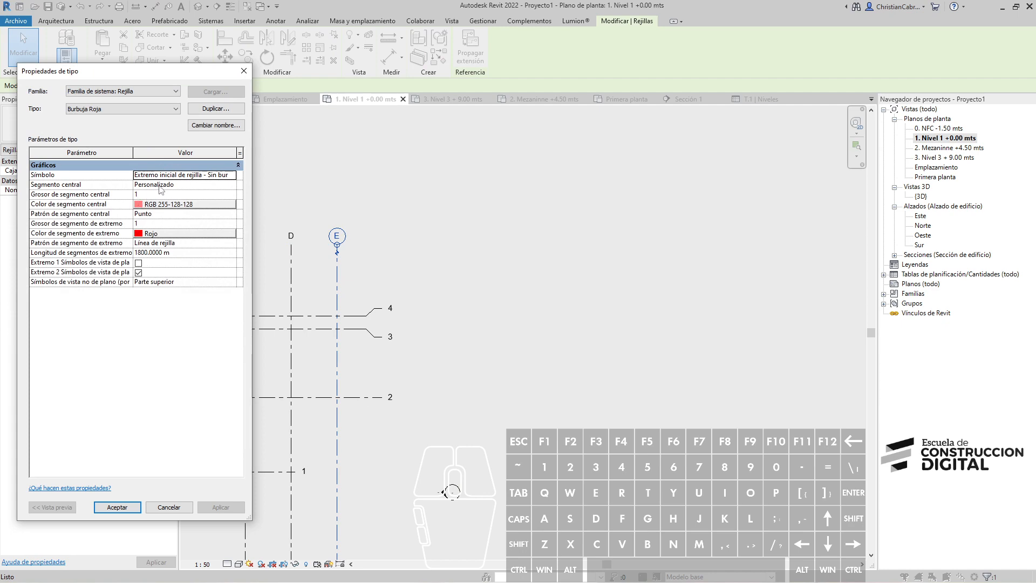
{"action": "left_click", "coordinate": [183, 175]}
{"action": "left_click", "coordinate": [232, 175]}
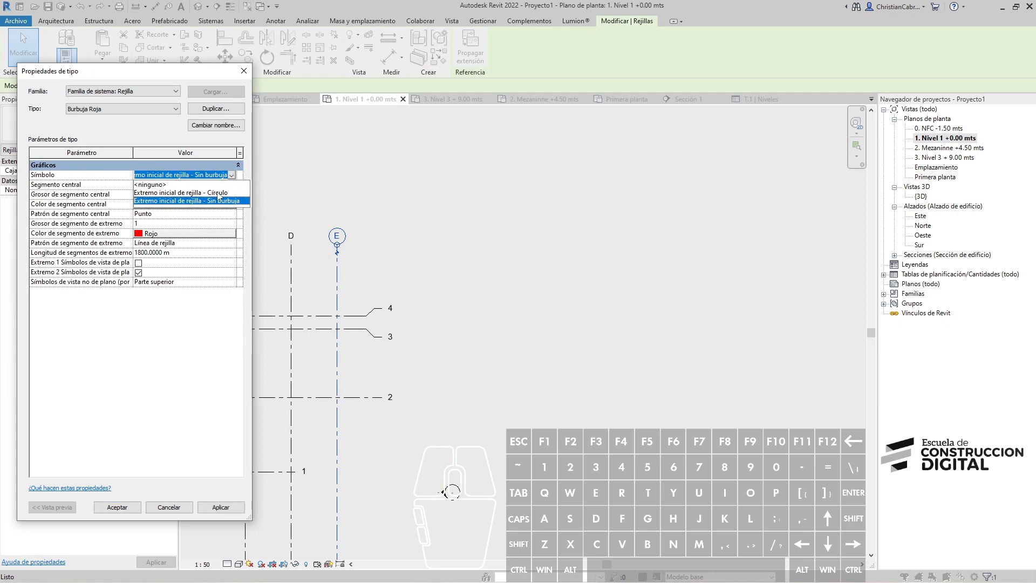
{"action": "left_click", "coordinate": [178, 198]}
{"action": "left_click", "coordinate": [220, 509]}
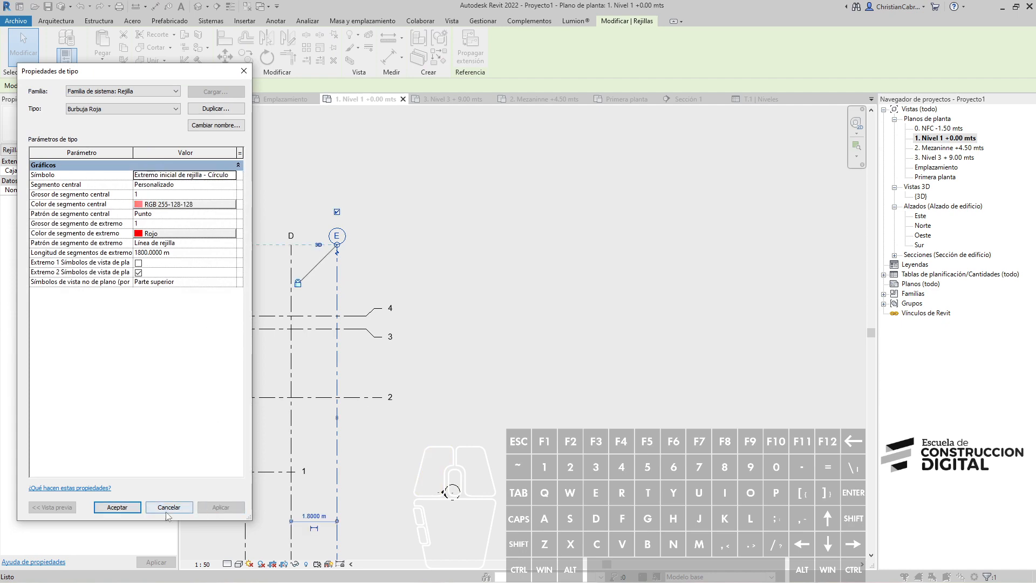
{"action": "left_click", "coordinate": [138, 509]}
{"action": "left_click", "coordinate": [369, 225]}
Widen the type properties dialog for grid E and set the end segment pattern to Sólido.
{"action": "scroll", "coordinate": [368, 224], "scroll_direction": "up", "scroll_amount": 2}
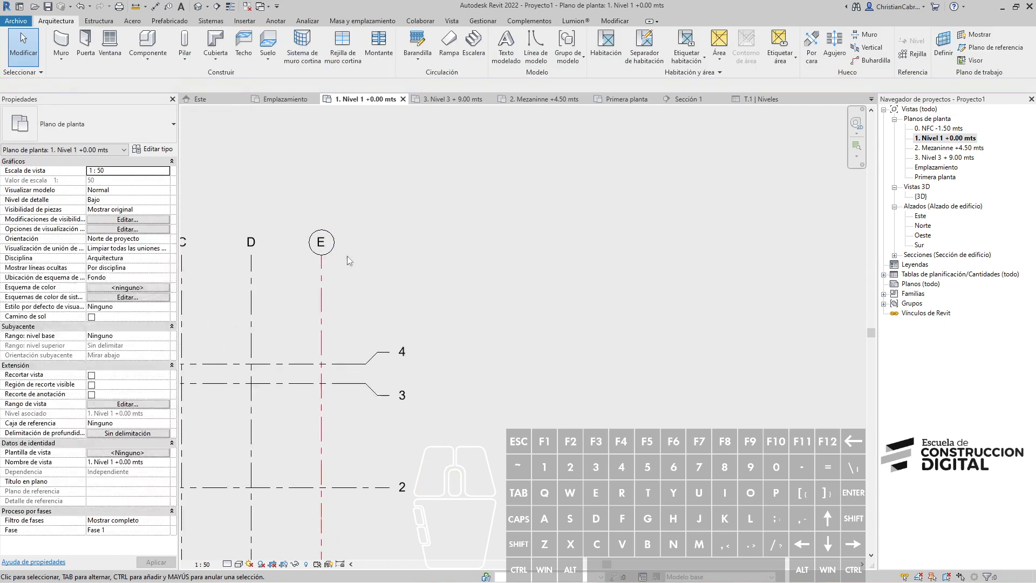
{"action": "left_click", "coordinate": [323, 296]}
{"action": "left_click", "coordinate": [153, 149]}
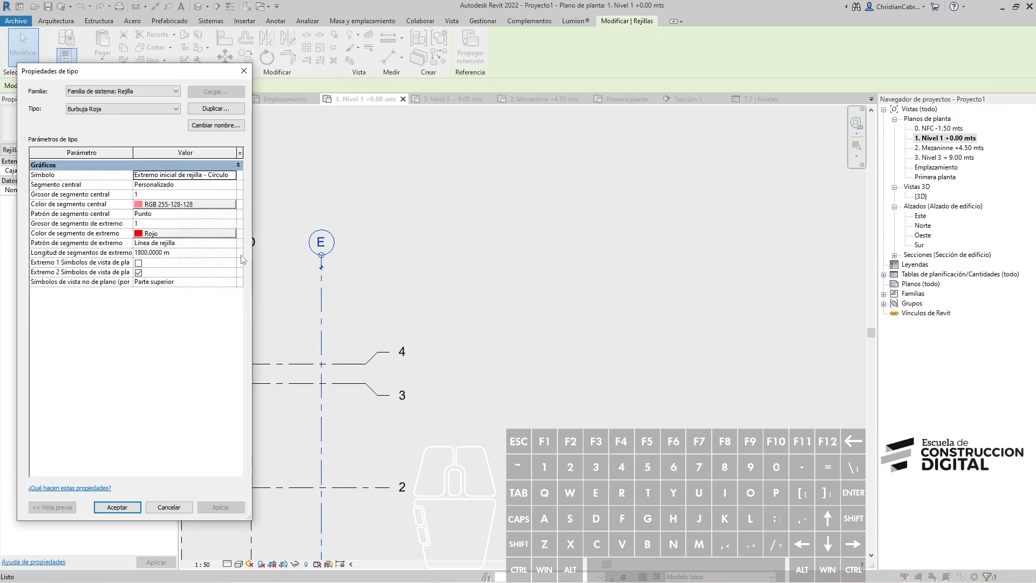
{"action": "left_click_drag", "start_coordinate": [251, 252], "coordinate": [496, 255]}
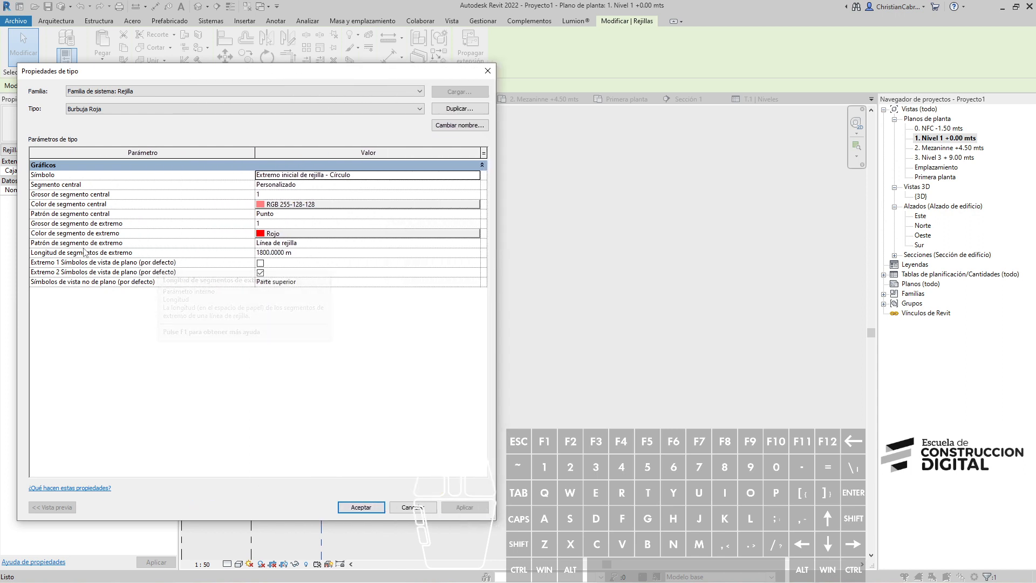
{"action": "left_click", "coordinate": [464, 244]}
{"action": "left_click", "coordinate": [475, 244]}
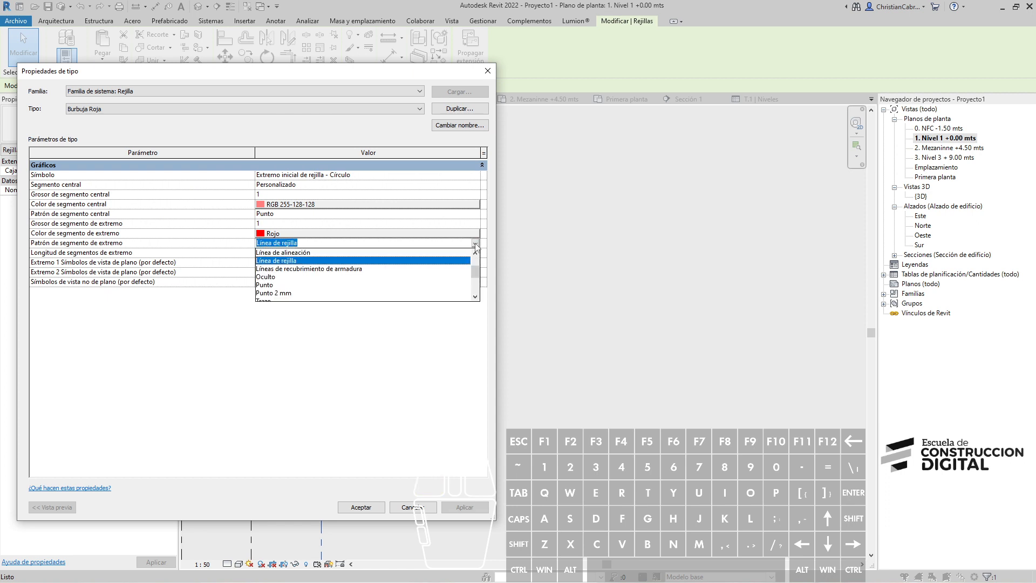
{"action": "scroll", "coordinate": [275, 285], "scroll_direction": "down", "scroll_amount": 3}
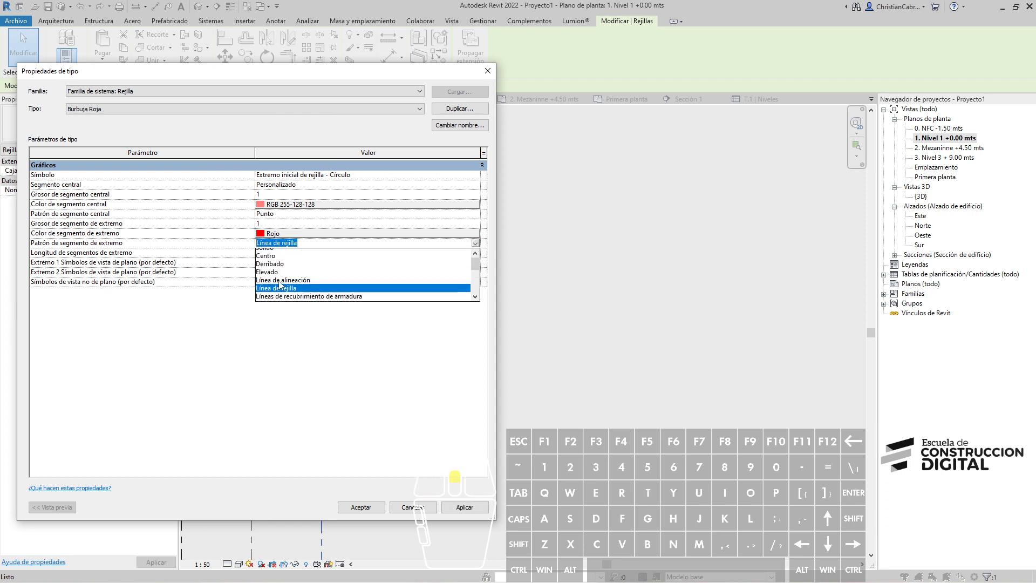
{"action": "left_click", "coordinate": [276, 294]}
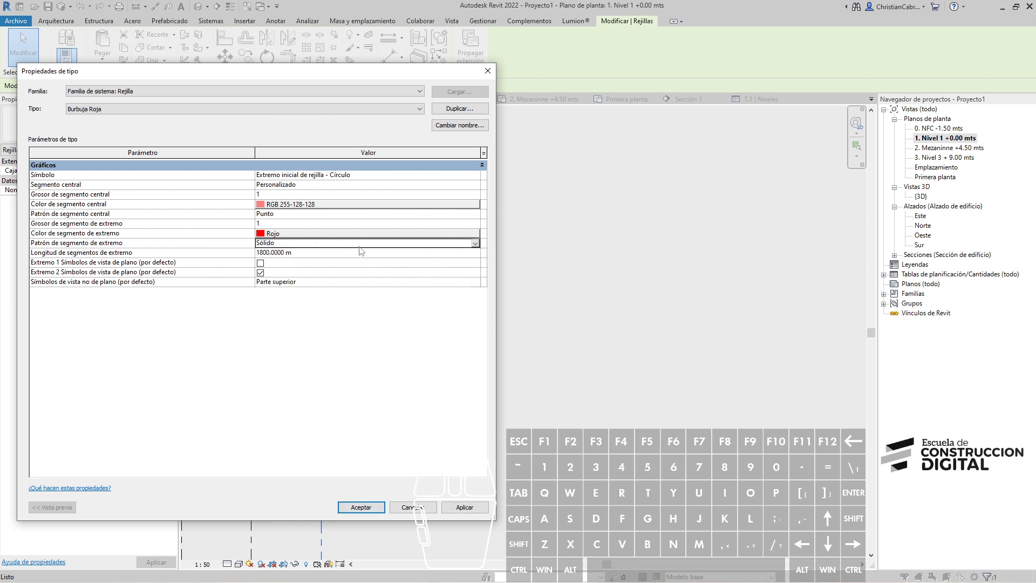
{"action": "left_click", "coordinate": [299, 253]}
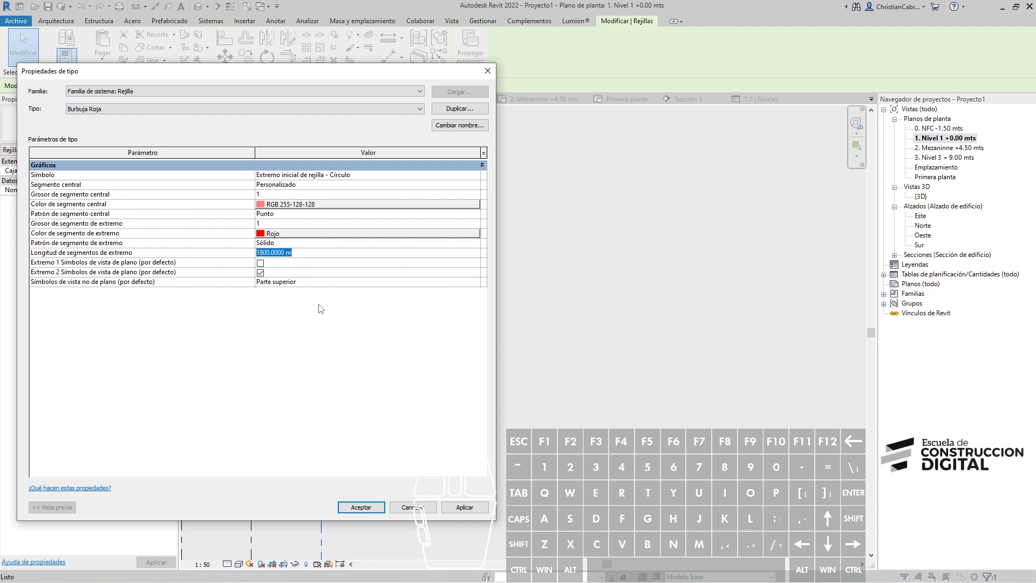
{"action": "left_click", "coordinate": [365, 511]}
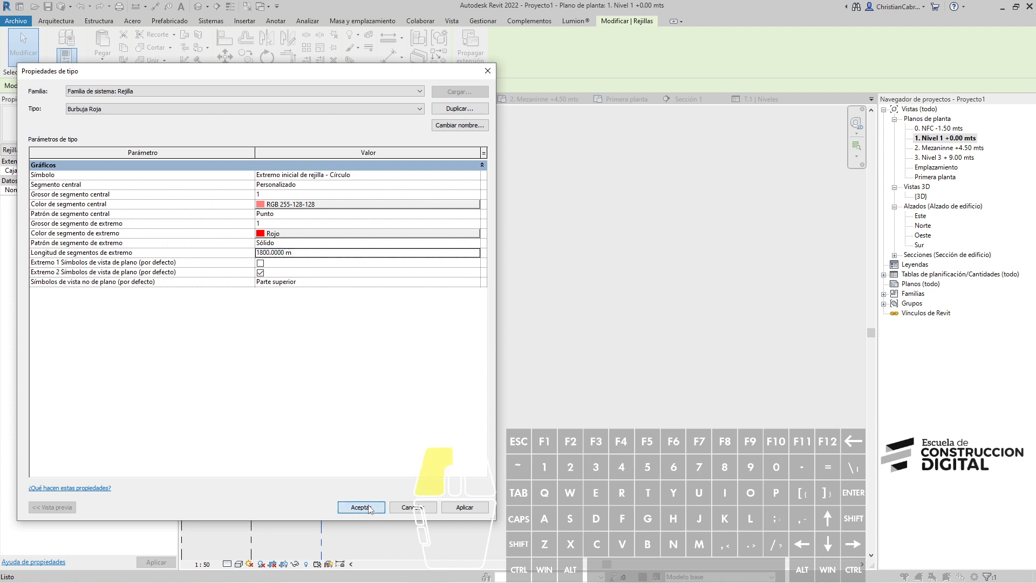
Set the end segment length of grid E's type to 0.5 m and apply it.
{"action": "middle_click_drag", "start_coordinate": [496, 460], "coordinate": [454, 304]}
{"action": "scroll", "coordinate": [446, 316], "scroll_direction": "down", "scroll_amount": 2}
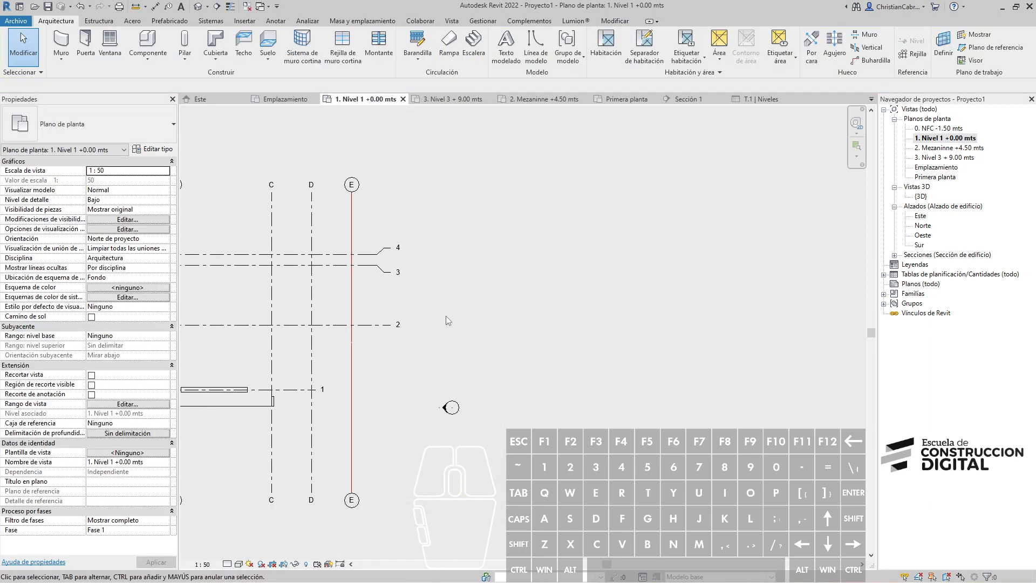
{"action": "left_click", "coordinate": [352, 352]}
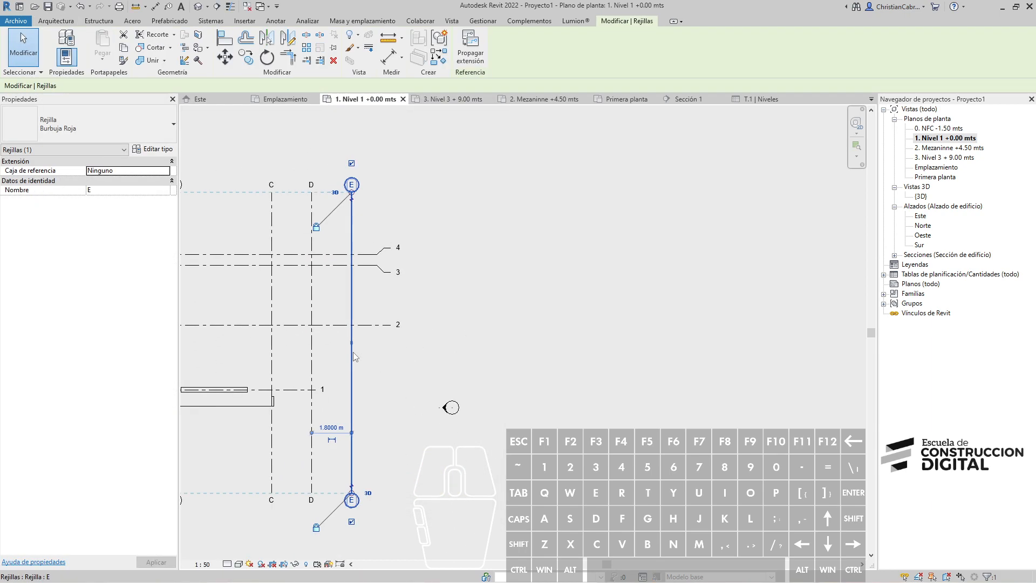
{"action": "left_click", "coordinate": [153, 151]}
{"action": "left_click", "coordinate": [306, 253]}
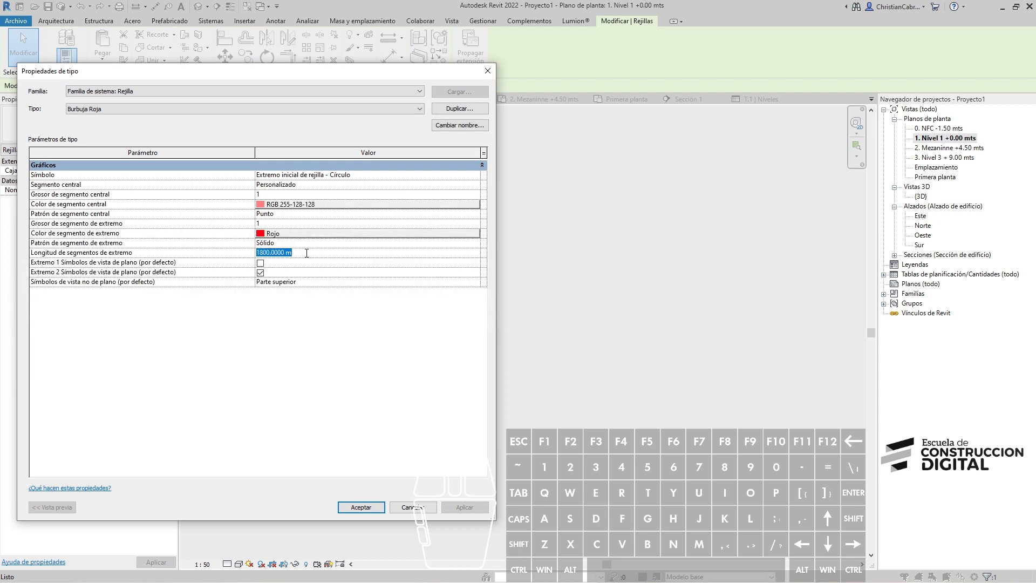
{"action": "type", "text": ".5"}
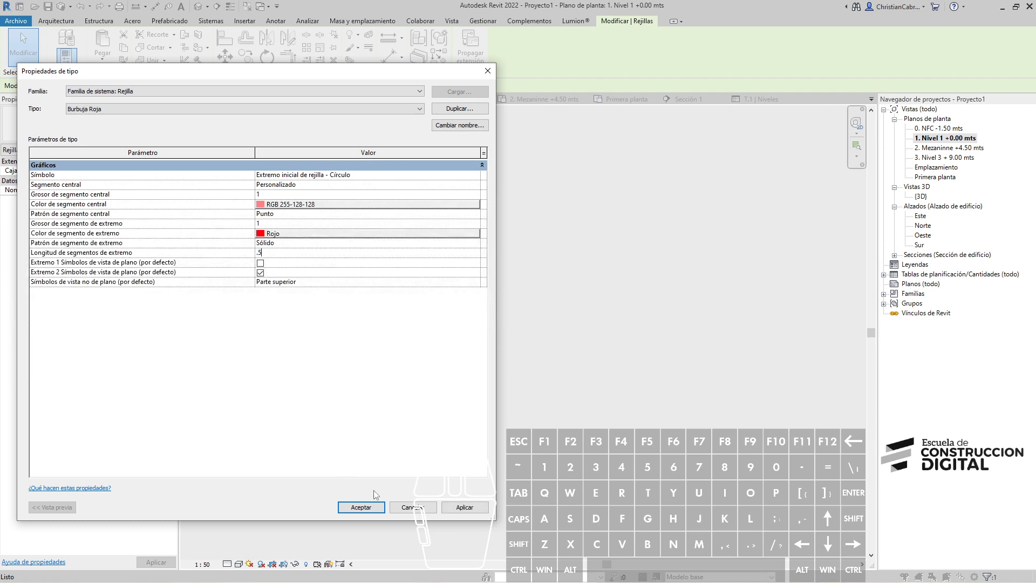
{"action": "left_click", "coordinate": [464, 507]}
{"action": "left_click", "coordinate": [374, 510]}
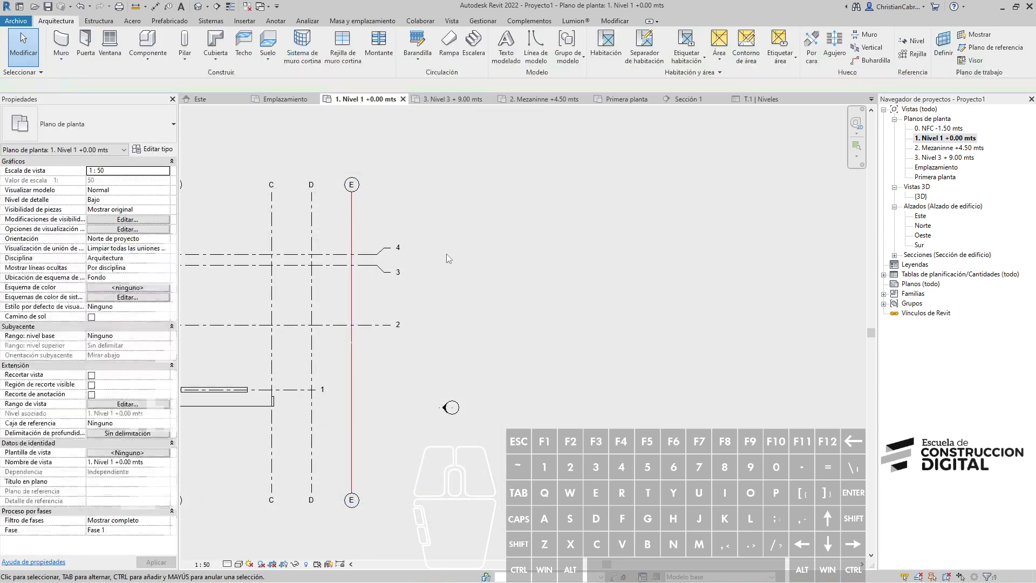
Set the centre segment pattern of grid E's Burbuja Roja type to Línea de rejilla and accept the change.
{"action": "scroll", "coordinate": [372, 316], "scroll_direction": "up", "scroll_amount": 2}
{"action": "left_click", "coordinate": [342, 324]}
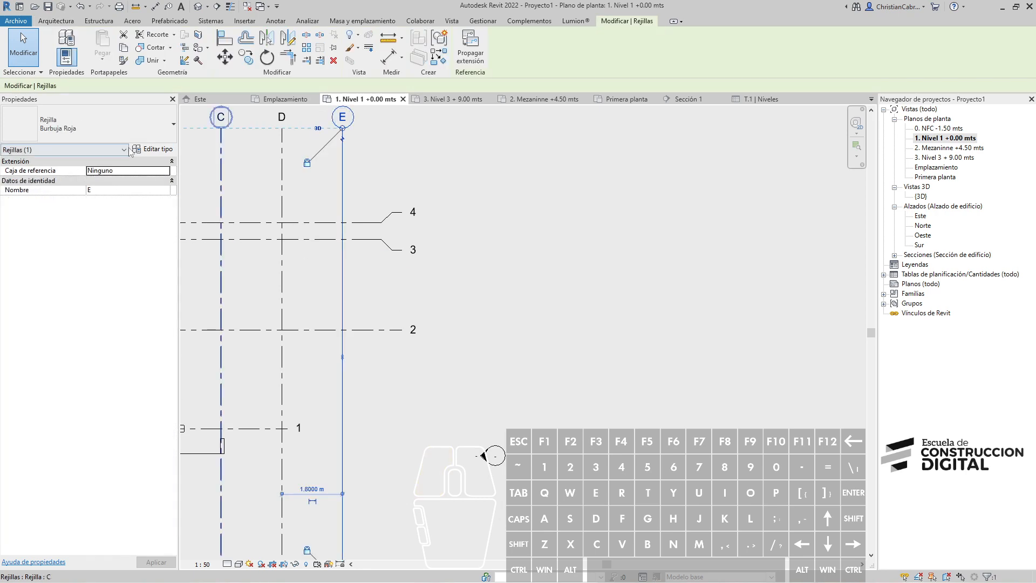
{"action": "left_click", "coordinate": [152, 149]}
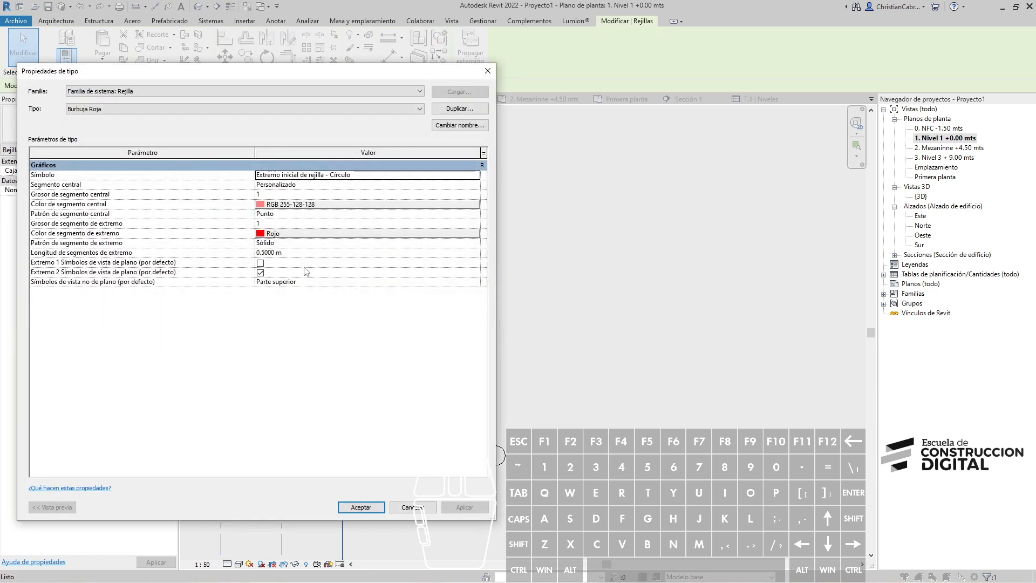
{"action": "left_click", "coordinate": [368, 215]}
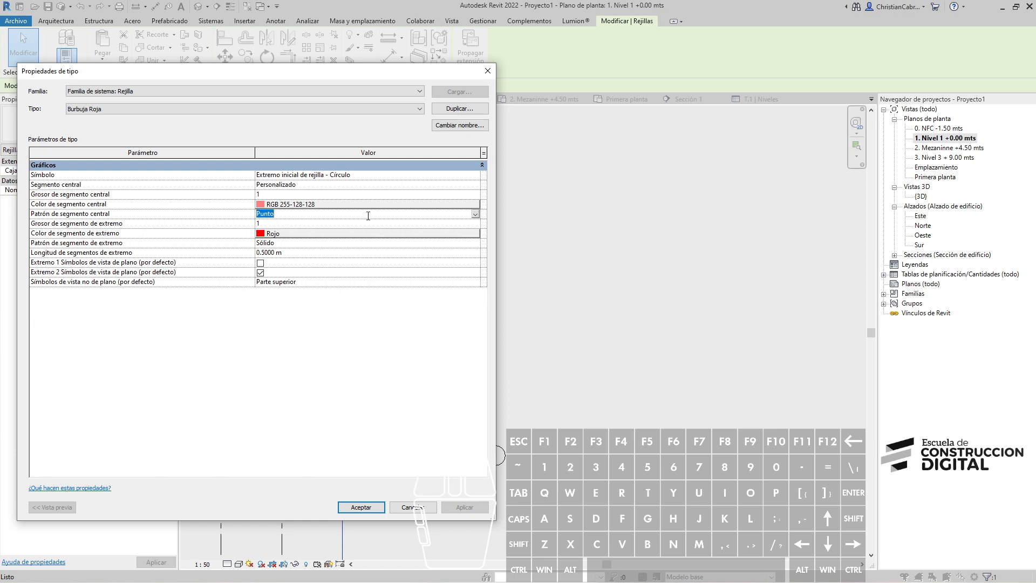
{"action": "left_click", "coordinate": [476, 215]}
{"action": "scroll", "coordinate": [275, 259], "scroll_direction": "down", "scroll_amount": 2}
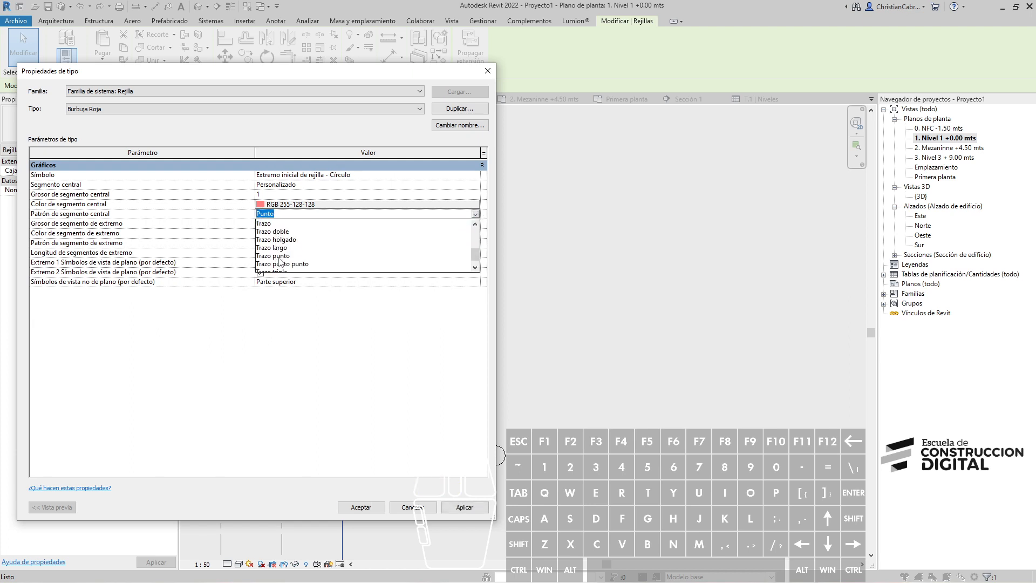
{"action": "scroll", "coordinate": [282, 261], "scroll_direction": "up", "scroll_amount": 5}
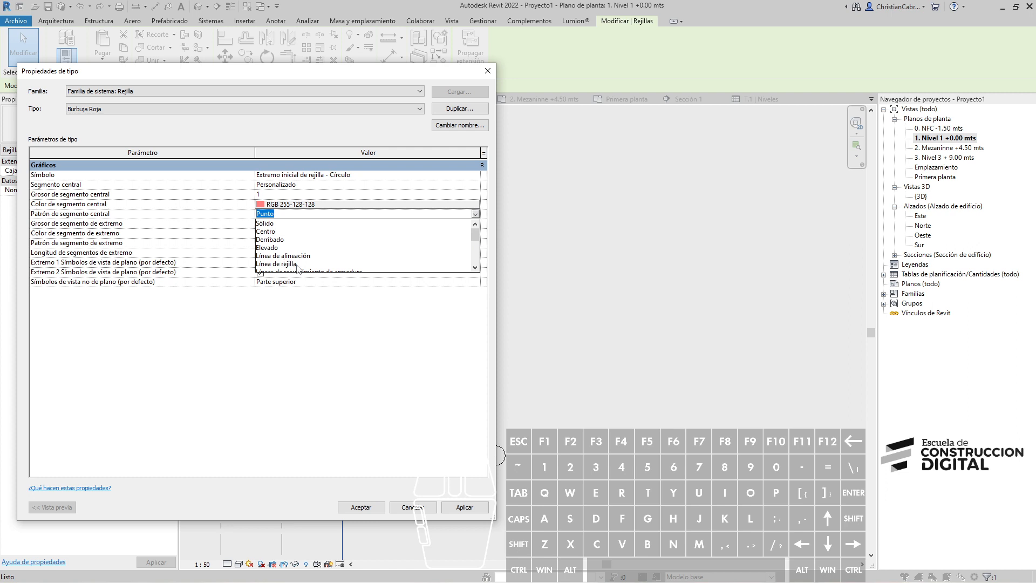
{"action": "left_click", "coordinate": [290, 255]}
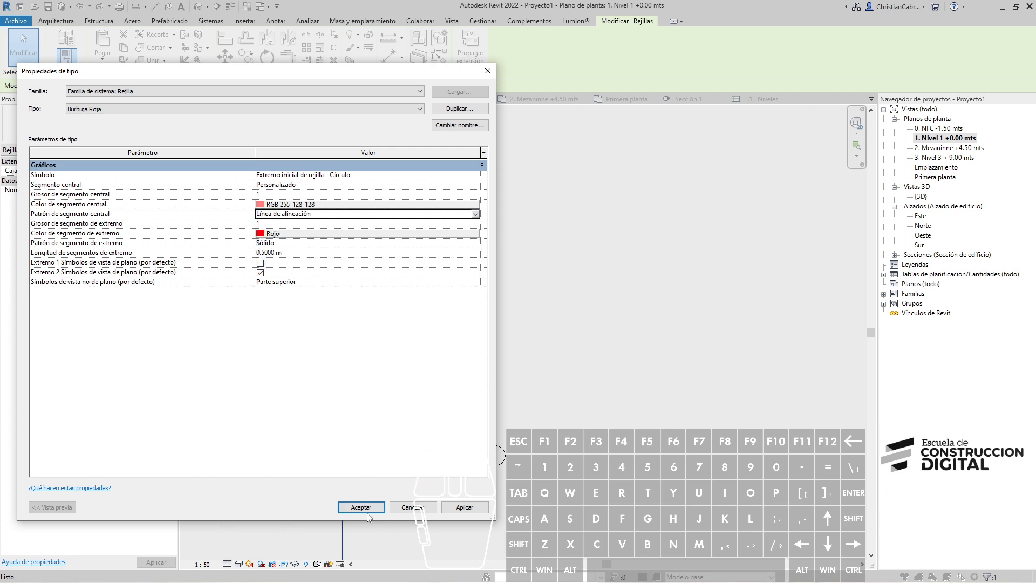
{"action": "left_click", "coordinate": [474, 215]}
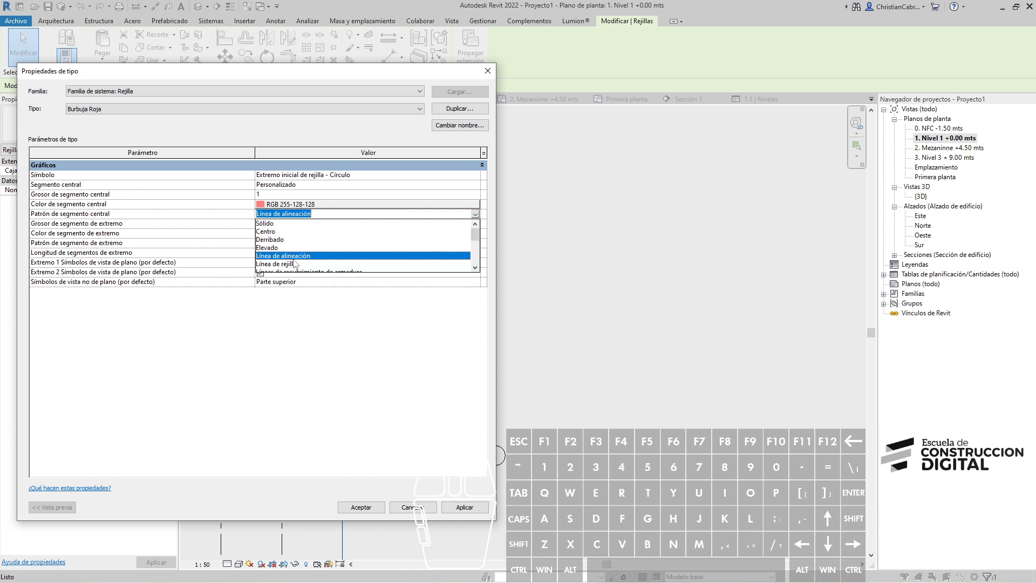
{"action": "left_click", "coordinate": [295, 264]}
{"action": "left_click", "coordinate": [375, 507]}
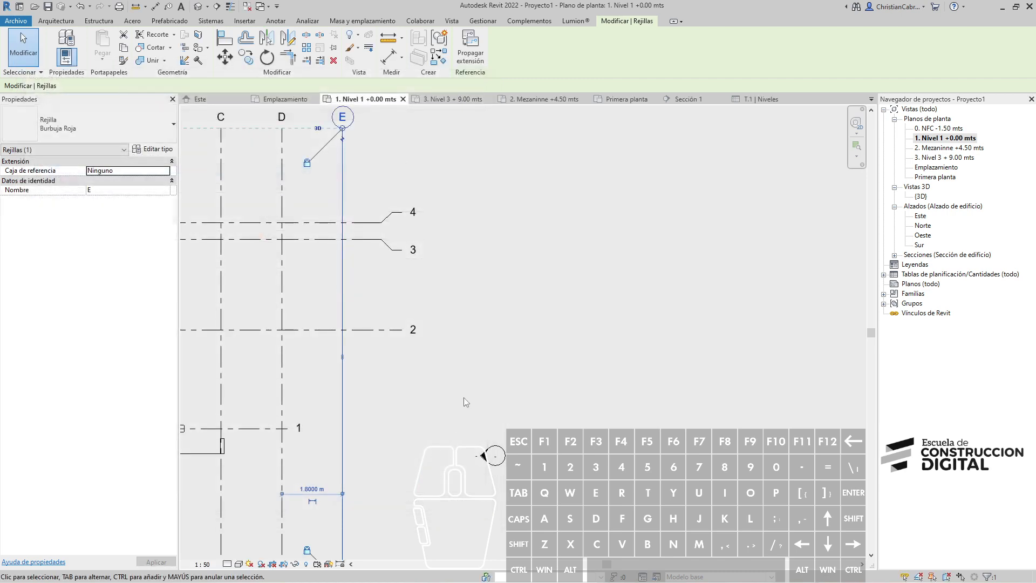
{"action": "left_click", "coordinate": [458, 394]}
Set the end segment length of grid E's type to 1200 m and accept the change.
{"action": "left_click", "coordinate": [342, 296]}
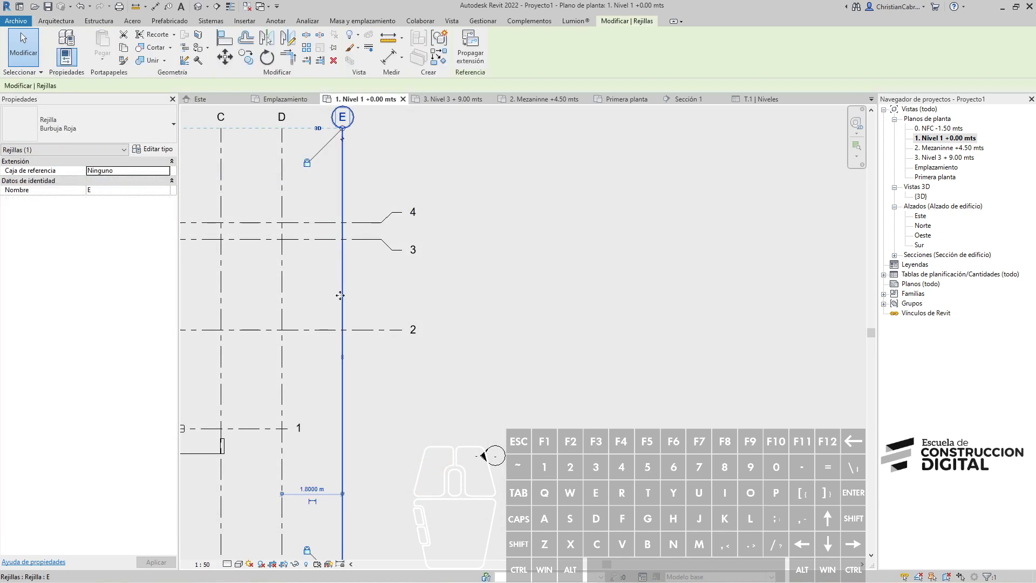
{"action": "scroll", "coordinate": [343, 362], "scroll_direction": "up", "scroll_amount": 5}
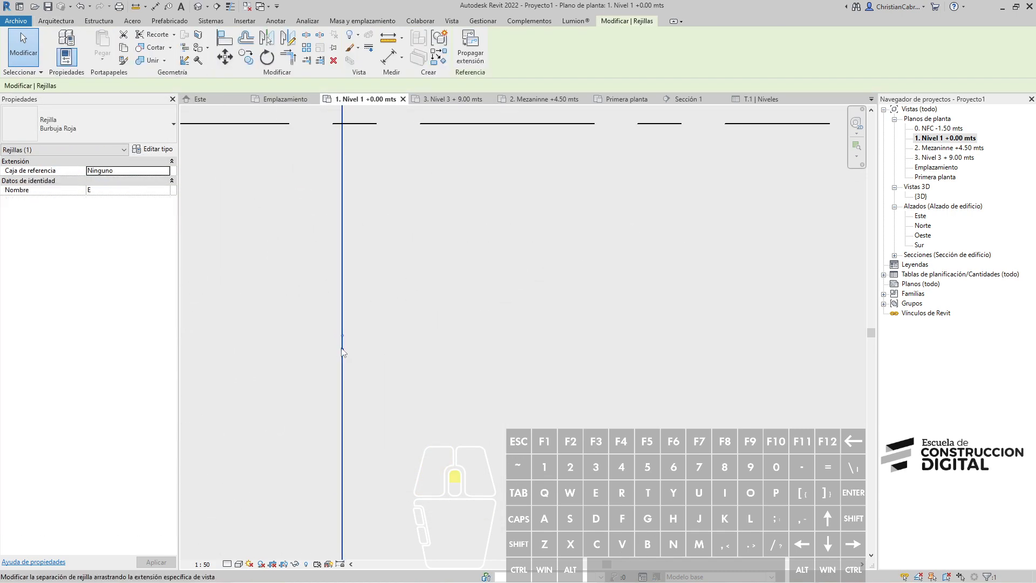
{"action": "left_click", "coordinate": [152, 149]}
{"action": "left_click", "coordinate": [305, 253]}
{"action": "double_click", "coordinate": [305, 253]}
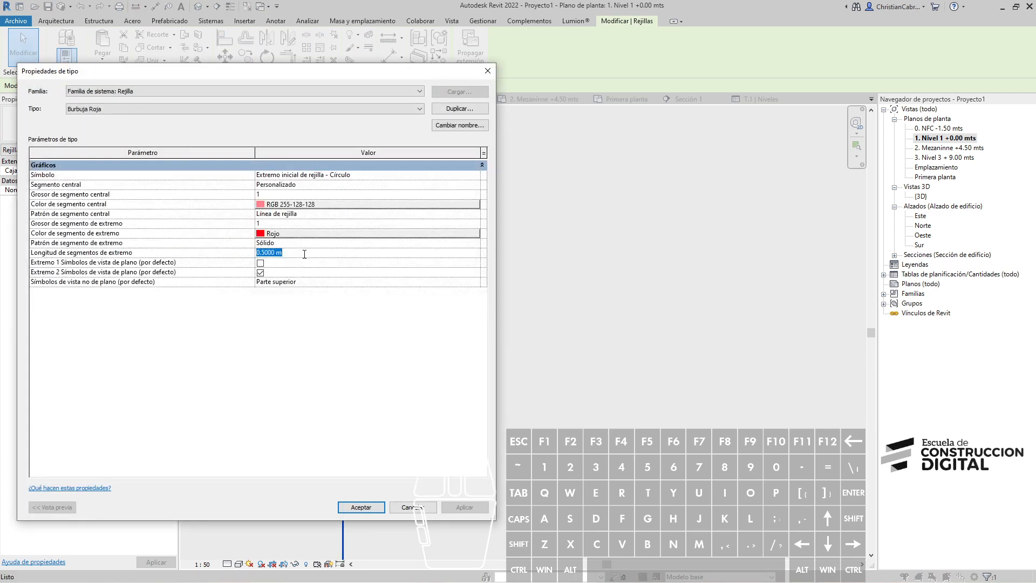
{"action": "type", "text": "120"}
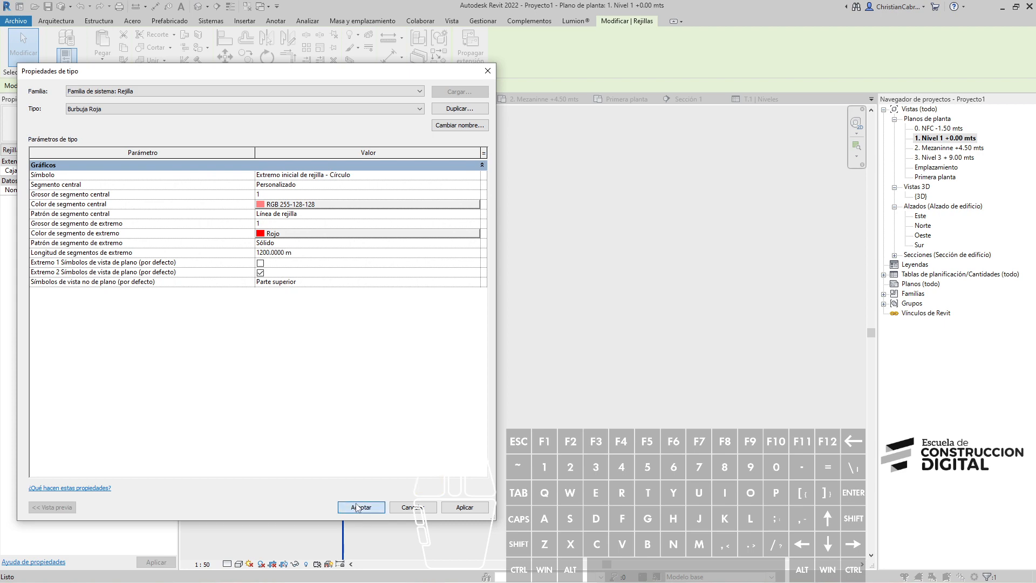
{"action": "left_click", "coordinate": [360, 508]}
{"action": "scroll", "coordinate": [399, 400], "scroll_direction": "down", "scroll_amount": 4}
{"action": "scroll", "coordinate": [400, 404], "scroll_direction": "down", "scroll_amount": 3}
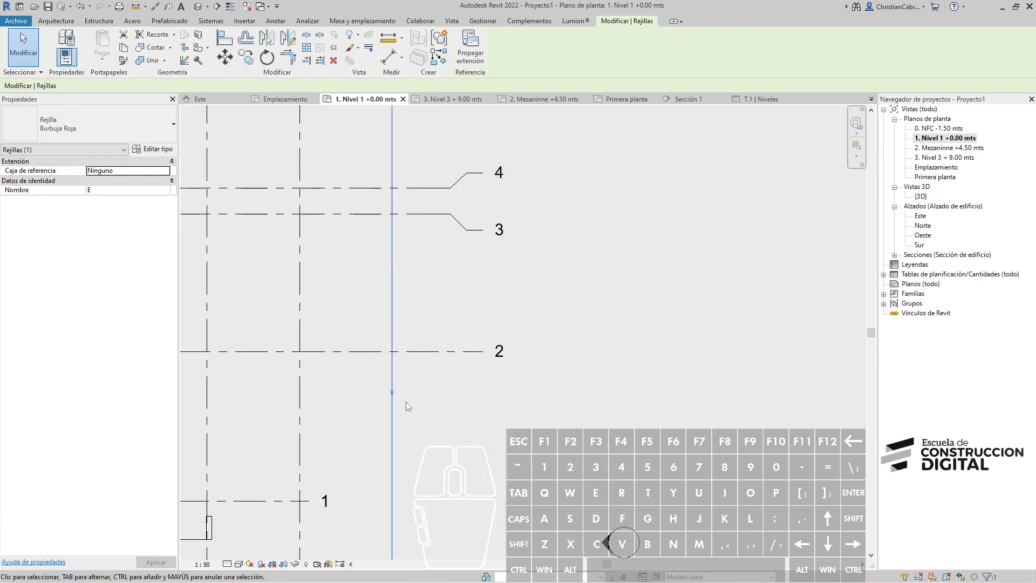
{"action": "left_click", "coordinate": [406, 401]}
{"action": "scroll", "coordinate": [429, 432], "scroll_direction": "down", "scroll_amount": 2}
{"action": "middle_click_drag", "start_coordinate": [429, 432], "coordinate": [316, 359]}
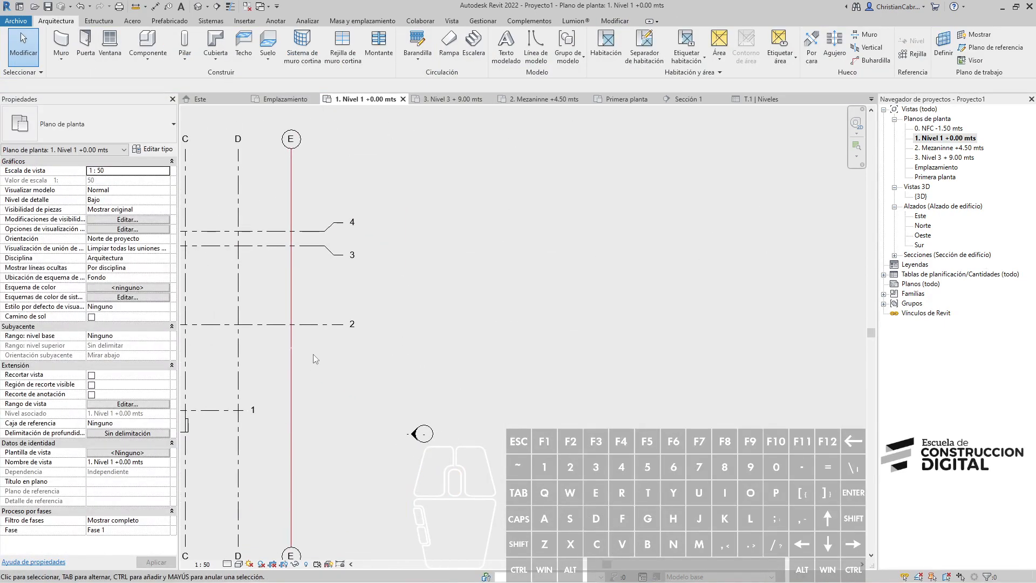
Add elbows to grid E near its lower and upper bubbles on the level 1 plan.
{"action": "left_click", "coordinate": [294, 296]}
{"action": "scroll", "coordinate": [334, 468], "scroll_direction": "up", "scroll_amount": 2}
{"action": "left_click", "coordinate": [295, 507]}
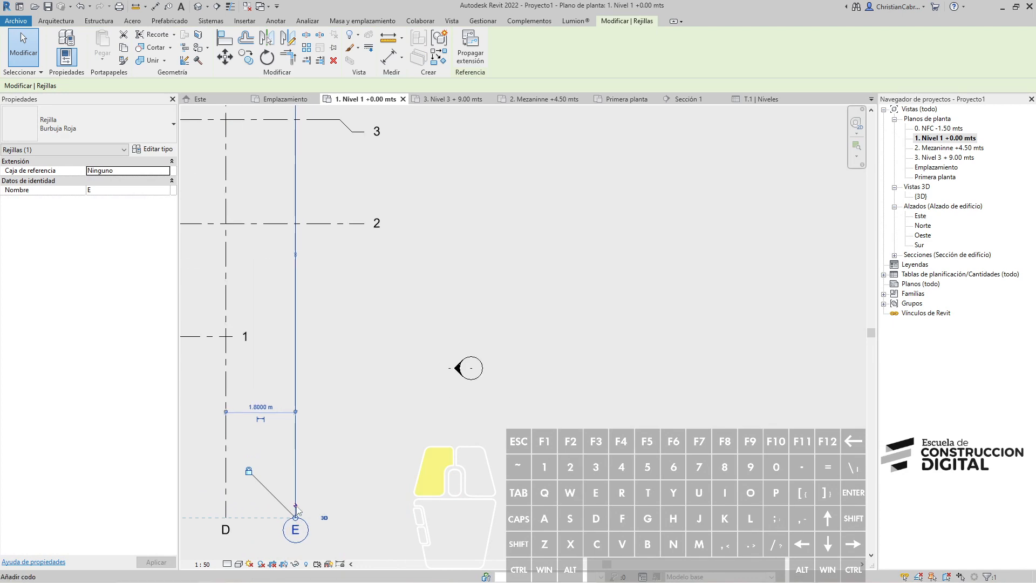
{"action": "middle_click_drag", "start_coordinate": [367, 230], "coordinate": [396, 459]}
{"action": "left_click", "coordinate": [325, 232]}
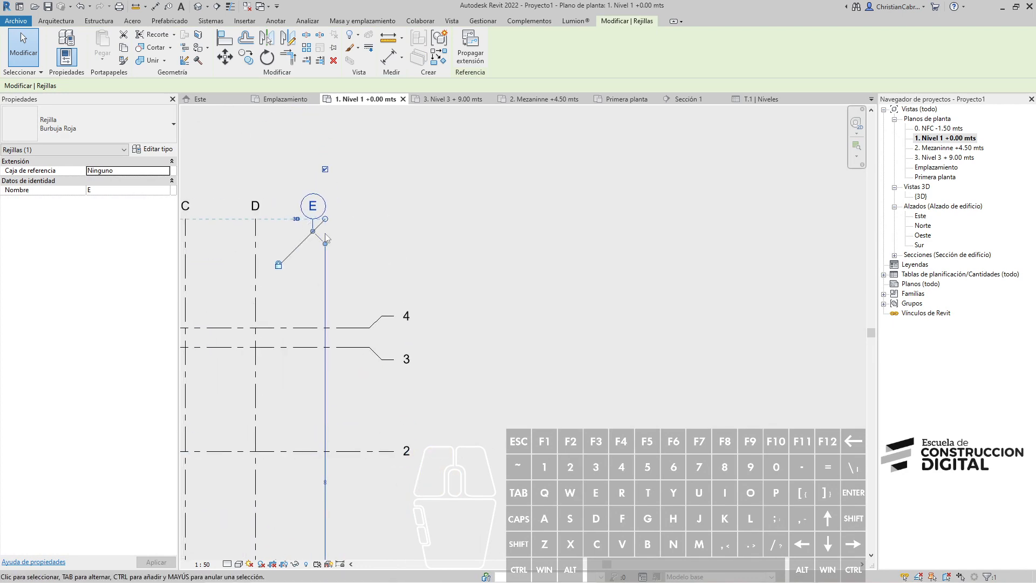
Enable the default plan view symbol at end 1 in grid E's Burbuja Roja type and accept it.
{"action": "left_click", "coordinate": [154, 149]}
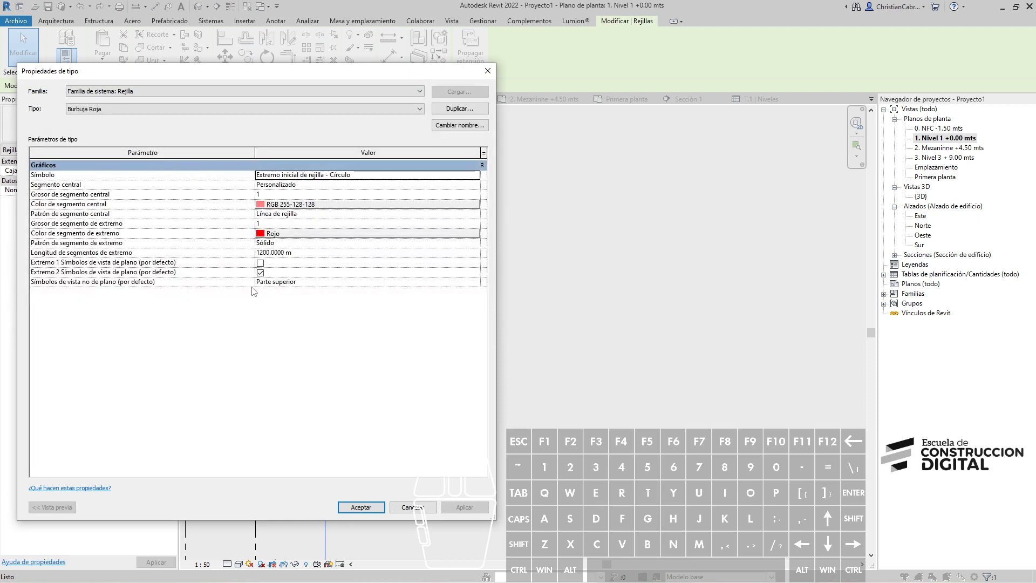
{"action": "left_click", "coordinate": [260, 265]}
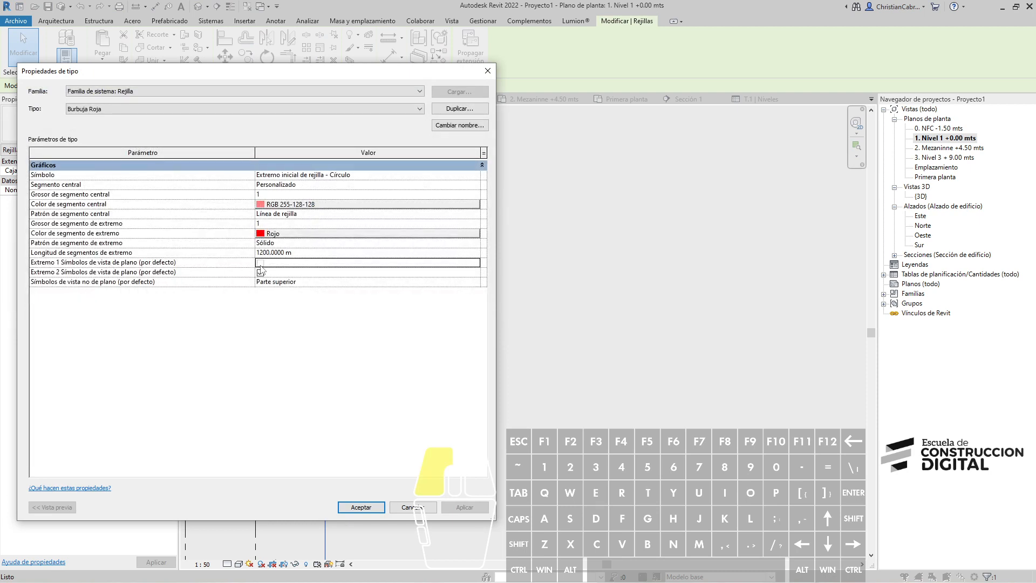
{"action": "left_click", "coordinate": [361, 507]}
{"action": "left_click", "coordinate": [564, 326]}
{"action": "scroll", "coordinate": [564, 326], "scroll_direction": "down", "scroll_amount": 2}
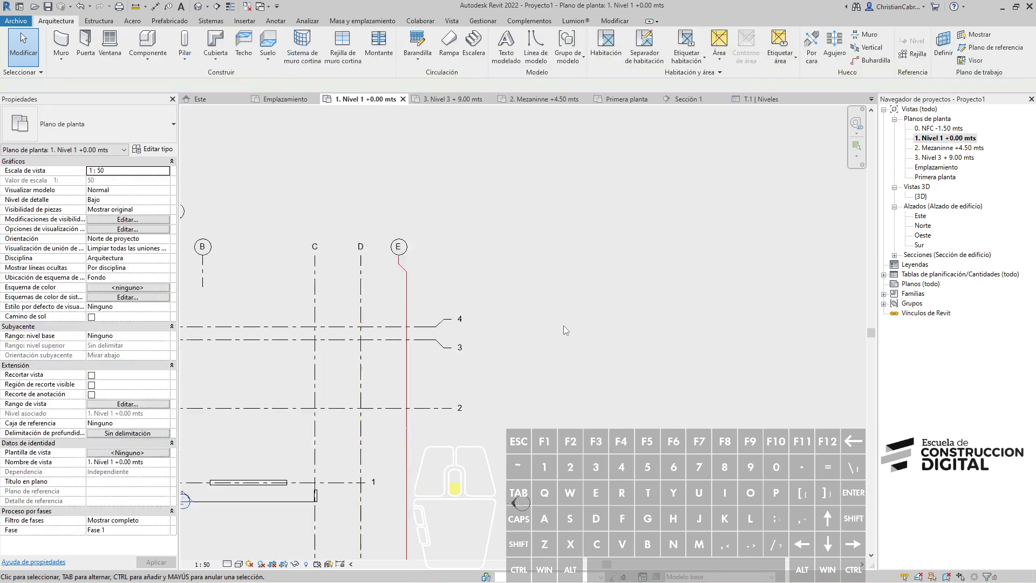
Open the 2. Mezaninne +4.50 mts floor plan and centre the grids.
{"action": "scroll", "coordinate": [563, 325], "scroll_direction": "down", "scroll_amount": 1}
{"action": "double_click", "coordinate": [968, 148]}
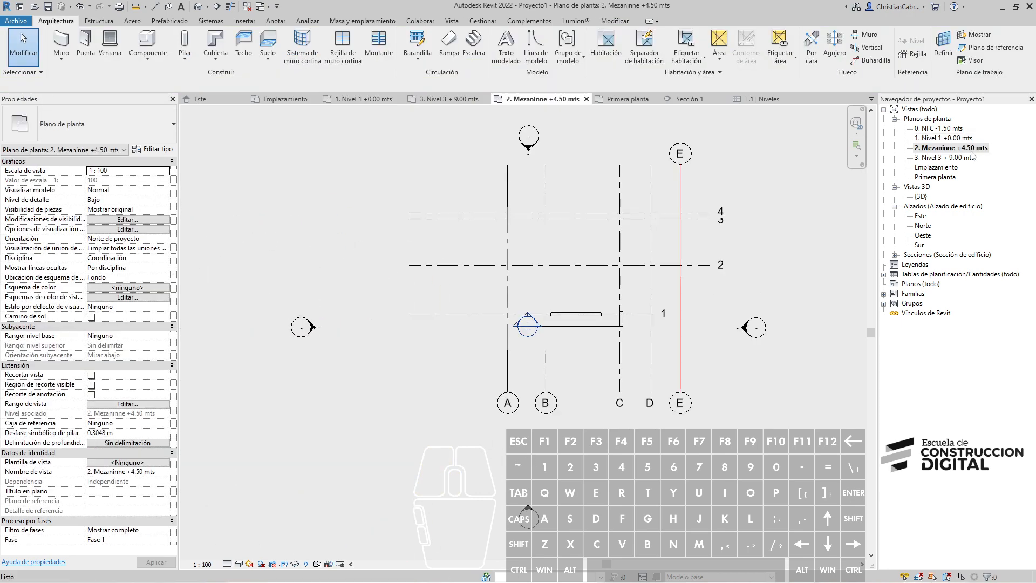
{"action": "middle_click_drag", "start_coordinate": [555, 267], "coordinate": [412, 337]}
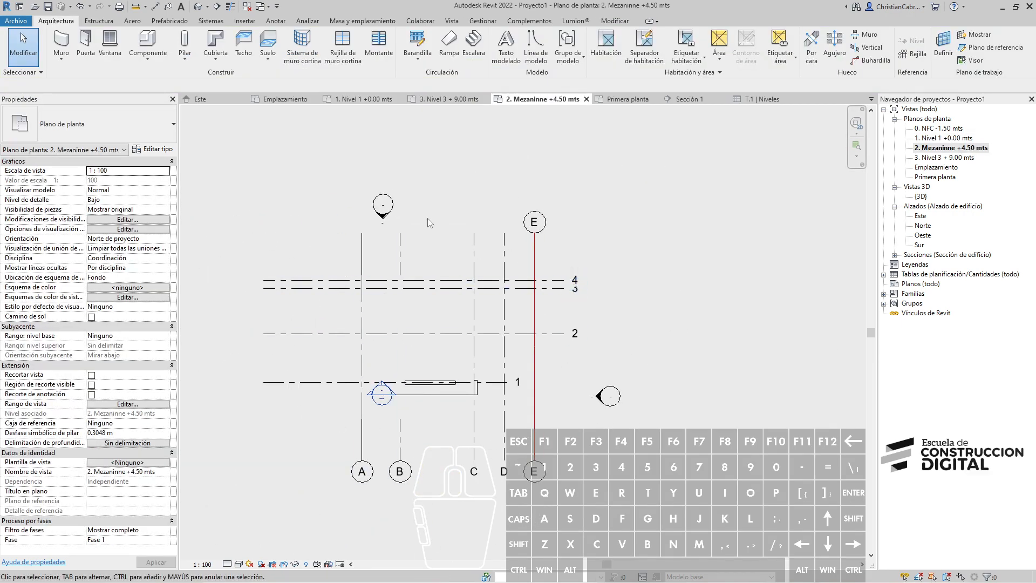
{"action": "scroll", "coordinate": [424, 220], "scroll_direction": "up", "scroll_amount": 1}
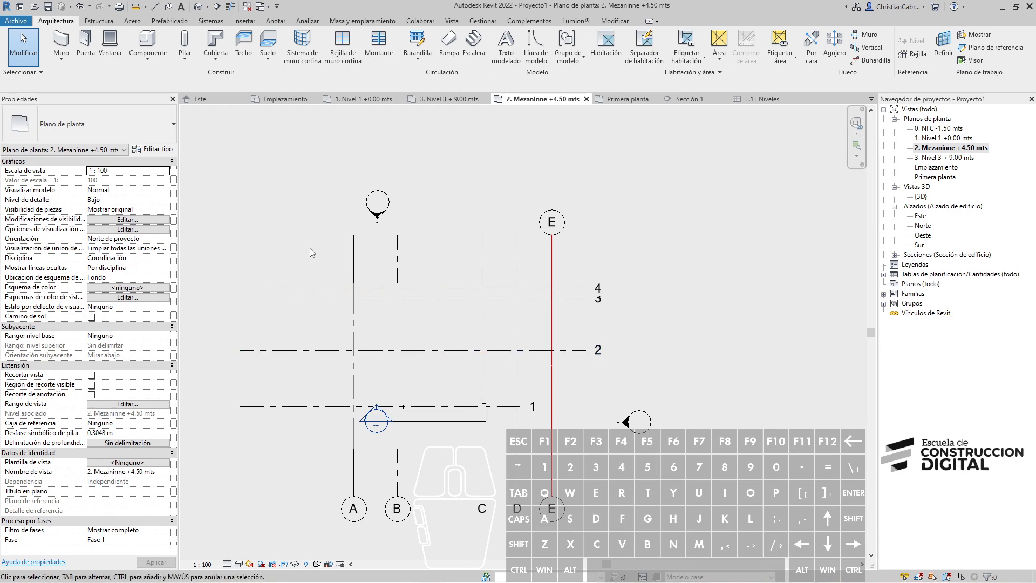
Try enabling end 1 symbols and a Personalizado centre segment in grid D's Burbuja 6,5 mm type, closing without applying.
{"action": "left_click", "coordinate": [517, 281]}
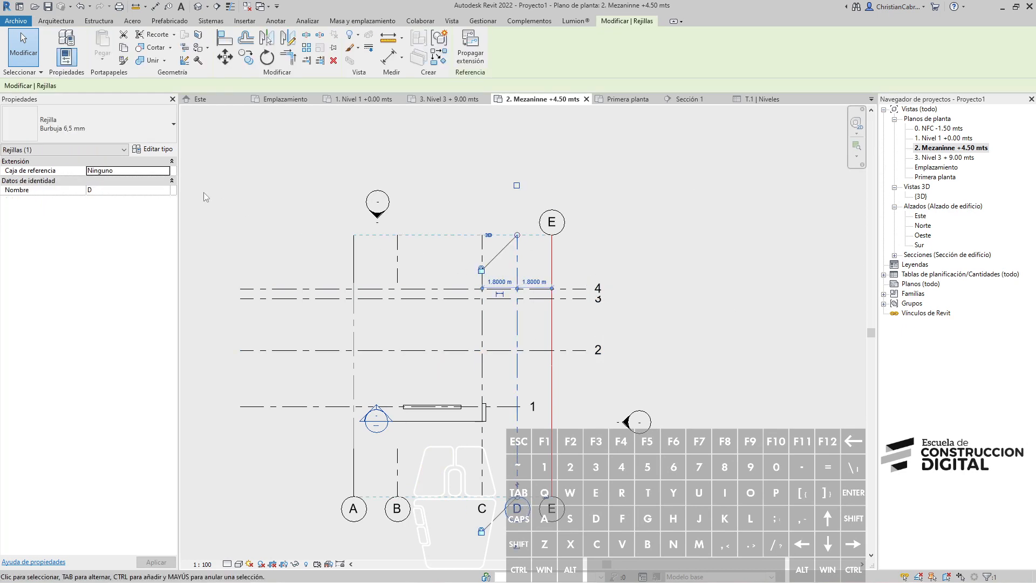
{"action": "left_click", "coordinate": [155, 150]}
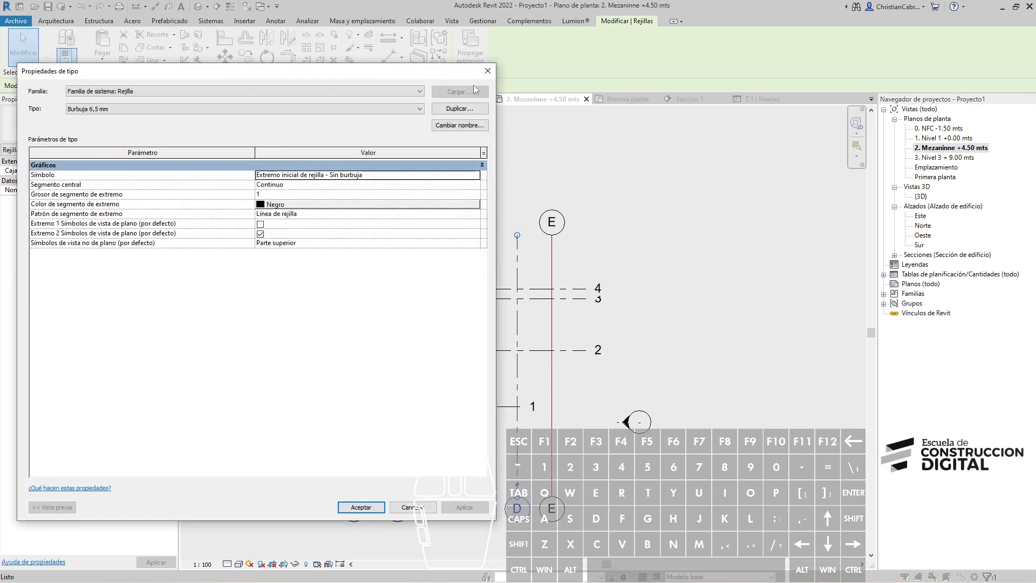
{"action": "left_click", "coordinate": [260, 233]}
{"action": "left_click", "coordinate": [260, 223]}
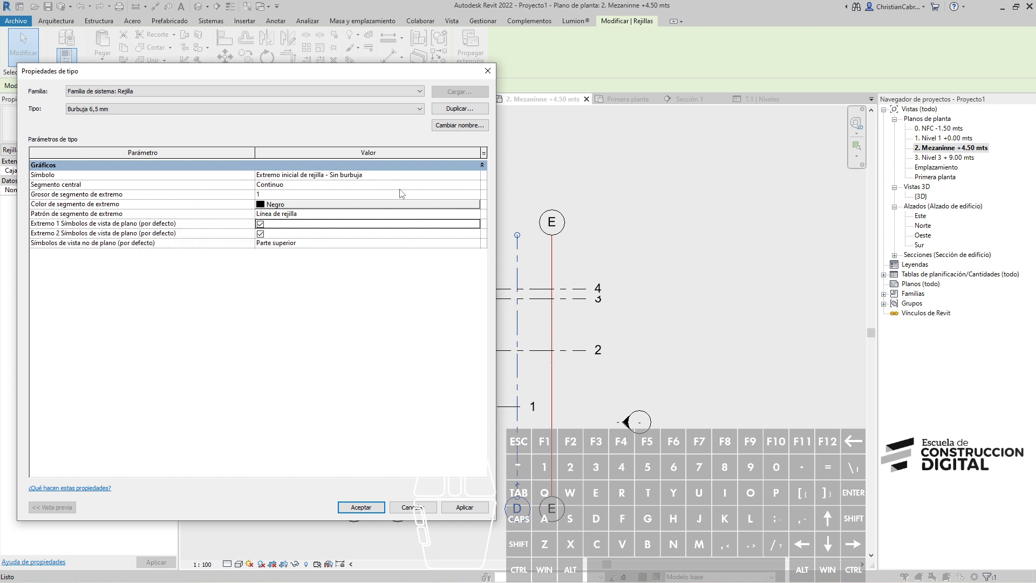
{"action": "left_click", "coordinate": [476, 185]}
{"action": "left_click", "coordinate": [294, 214]}
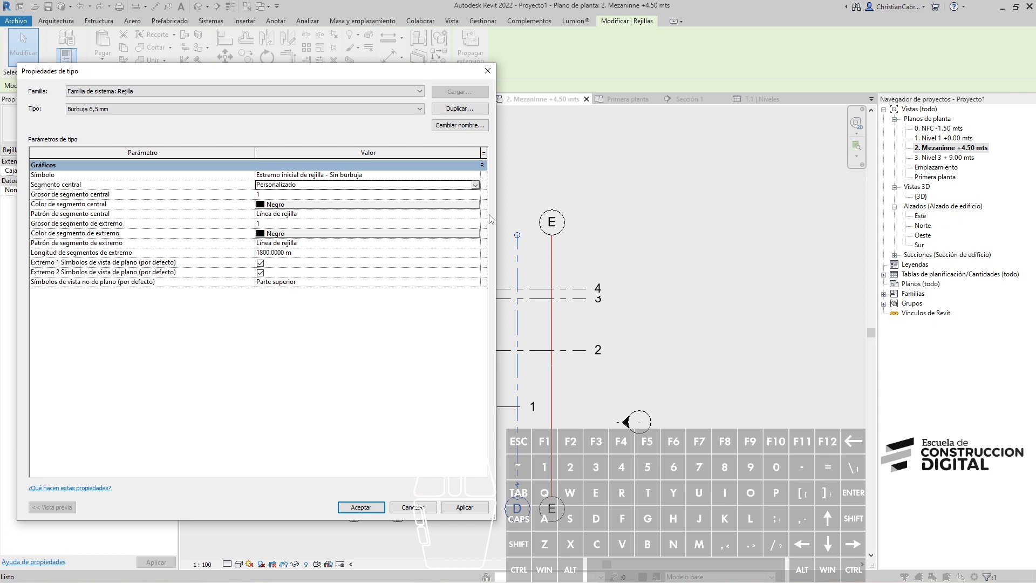
{"action": "left_click", "coordinate": [487, 71]}
{"action": "left_click", "coordinate": [666, 241]}
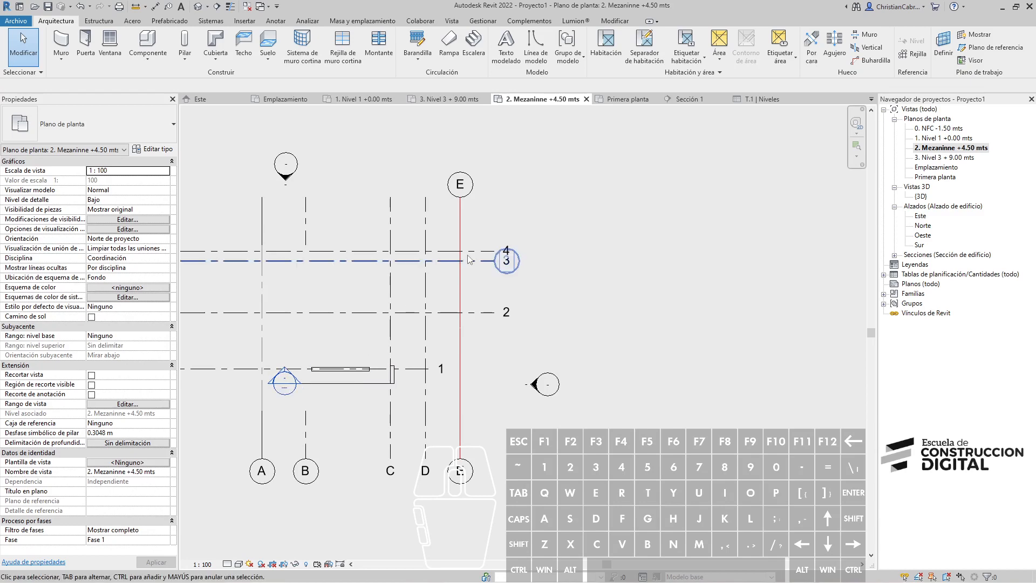
Examine the graphic parameters of grid E's Burbuja Roja type in the mezzanine plan.
{"action": "left_click", "coordinate": [461, 232]}
{"action": "left_click", "coordinate": [153, 149]}
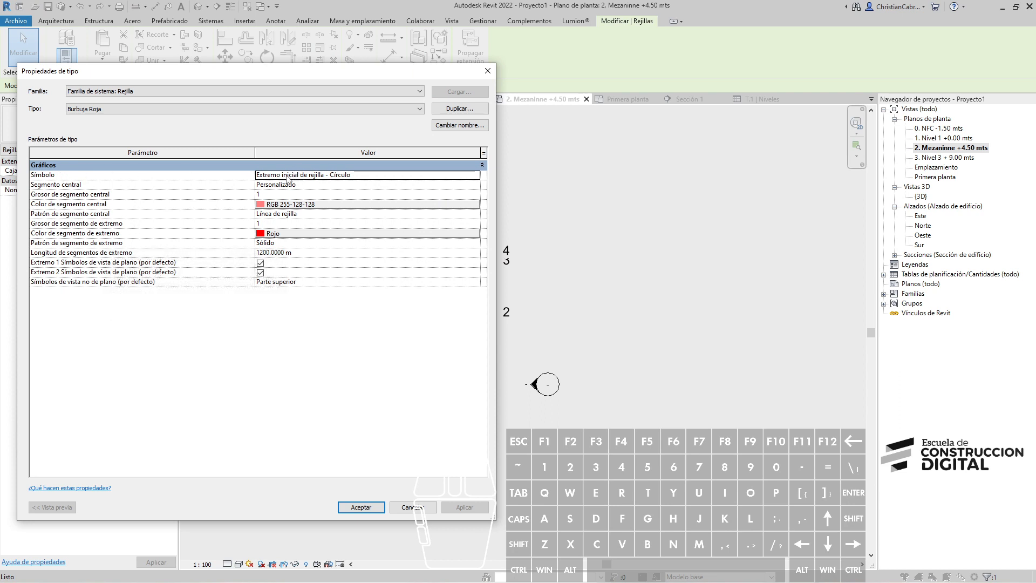
{"action": "left_click", "coordinate": [488, 71]}
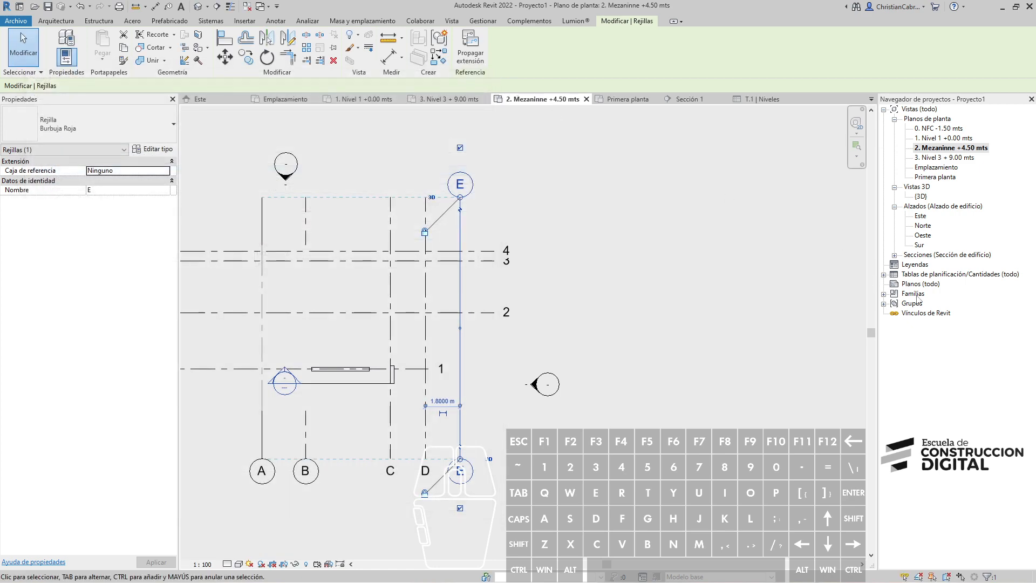
Expand Familias and its Símbolos de anotación category in the project browser to examine the loaded annotation families.
{"action": "left_click", "coordinate": [915, 295]}
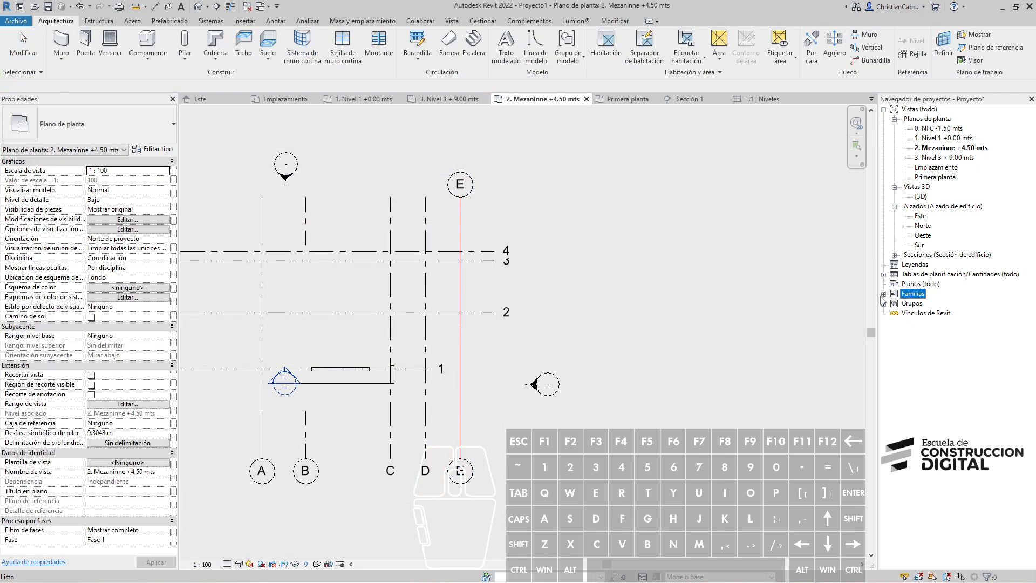
{"action": "left_click", "coordinate": [884, 295]}
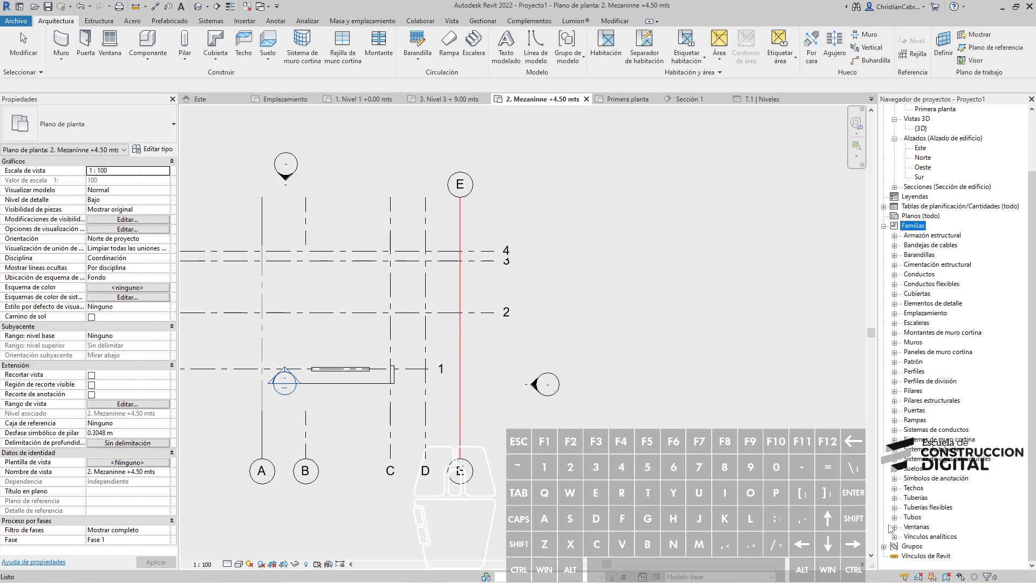
{"action": "left_click", "coordinate": [894, 478]}
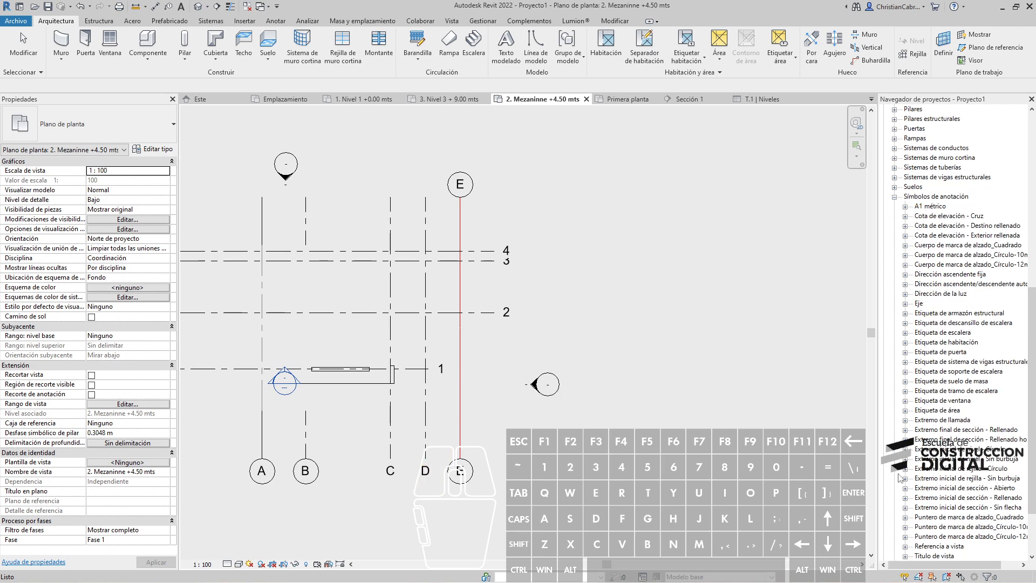
{"action": "scroll", "coordinate": [900, 478], "scroll_direction": "down", "scroll_amount": 3}
{"action": "scroll", "coordinate": [901, 478], "scroll_direction": "down", "scroll_amount": 1}
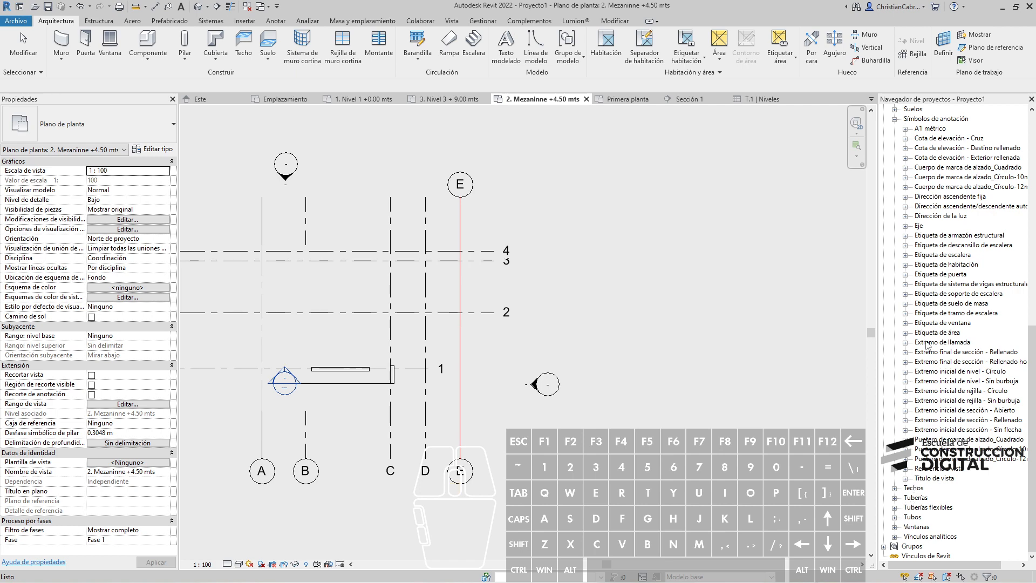
Check which annotation family is assigned as the symbol of grid E's type, and close the type properties.
{"action": "left_click", "coordinate": [459, 232]}
{"action": "left_click", "coordinate": [155, 150]}
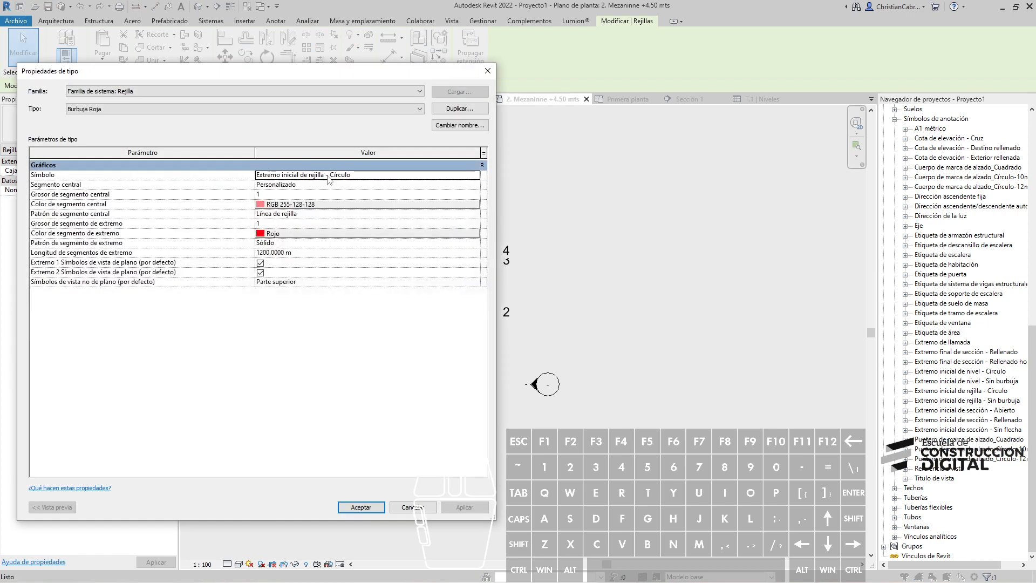
{"action": "left_click", "coordinate": [488, 71]}
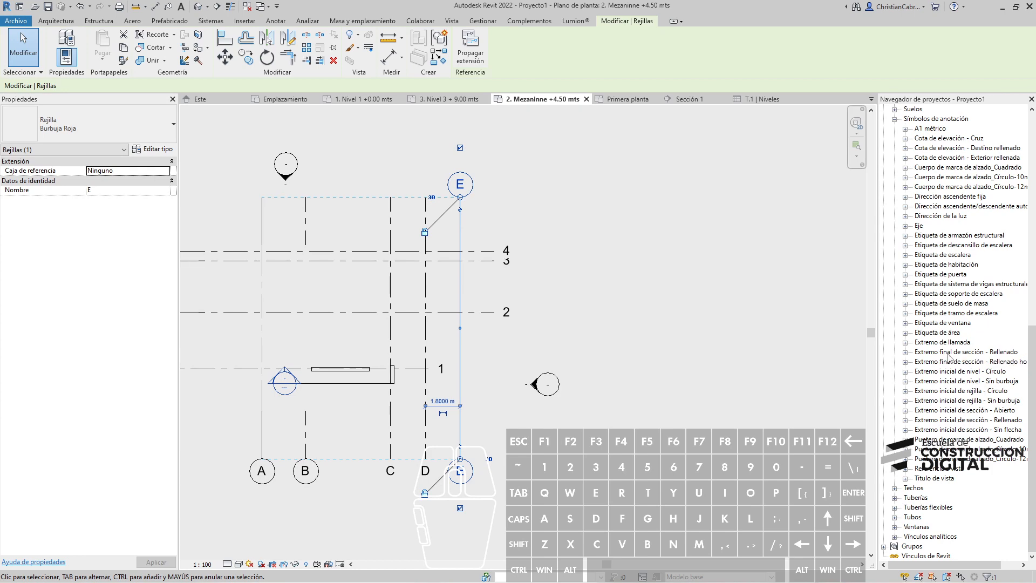
Open the annotation family Extremo inicial de rejilla - Círculo for editing from the project browser.
{"action": "left_click", "coordinate": [947, 391]}
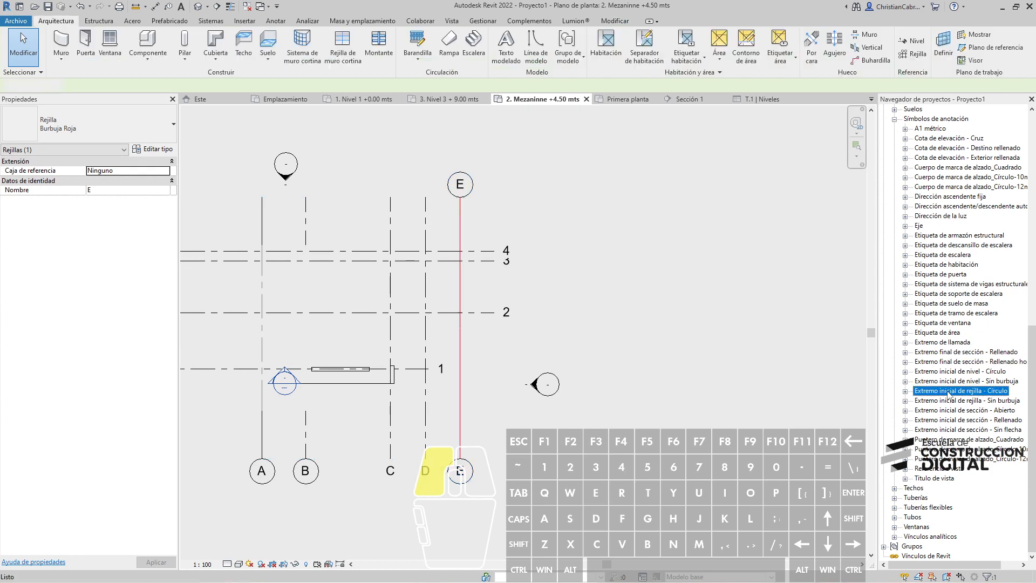
{"action": "left_click", "coordinate": [949, 401]}
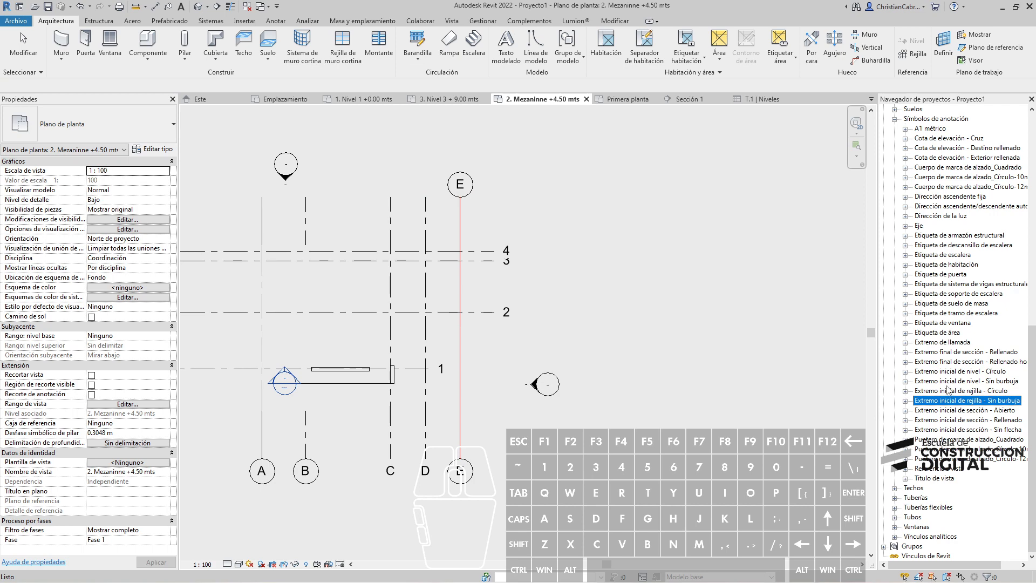
{"action": "left_click", "coordinate": [946, 391]}
{"action": "left_click", "coordinate": [906, 392]}
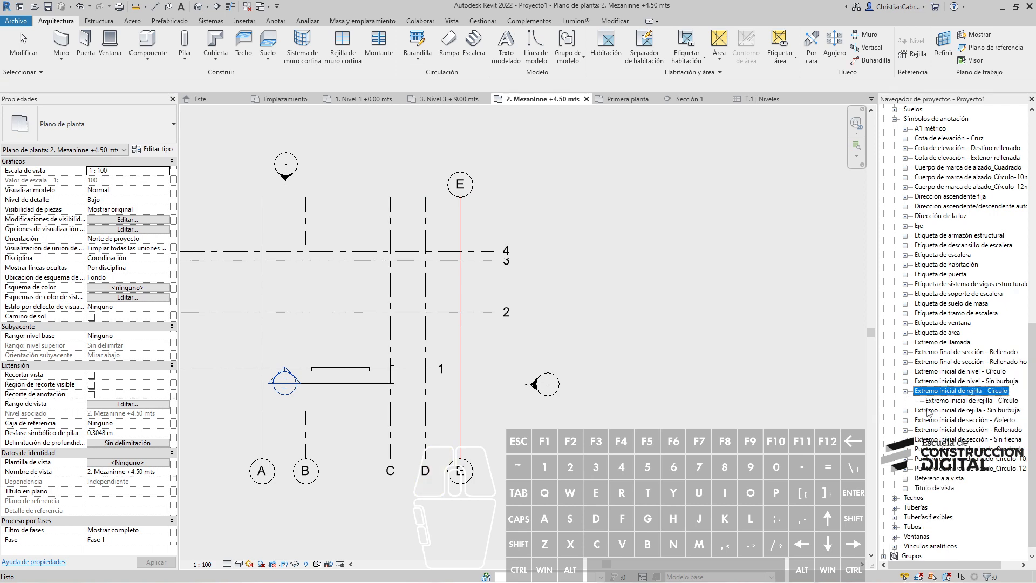
{"action": "left_click", "coordinate": [979, 401]}
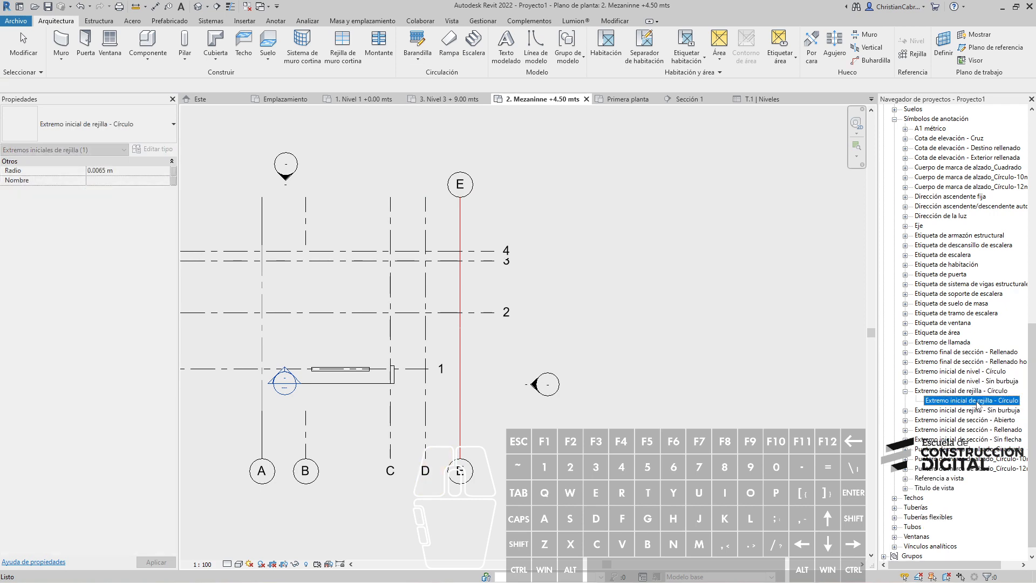
{"action": "right_click", "coordinate": [965, 392]}
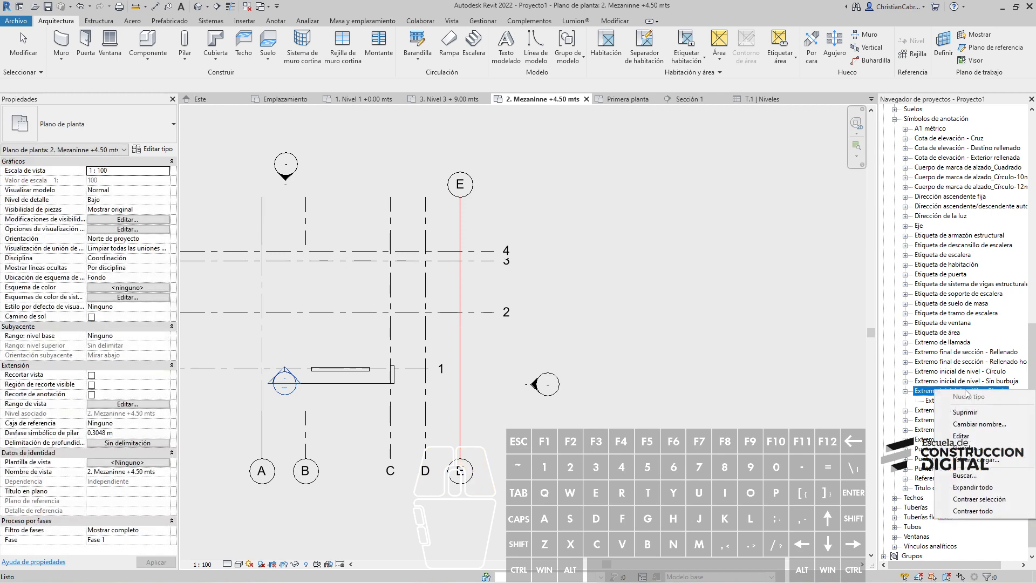
{"action": "left_click", "coordinate": [961, 436]}
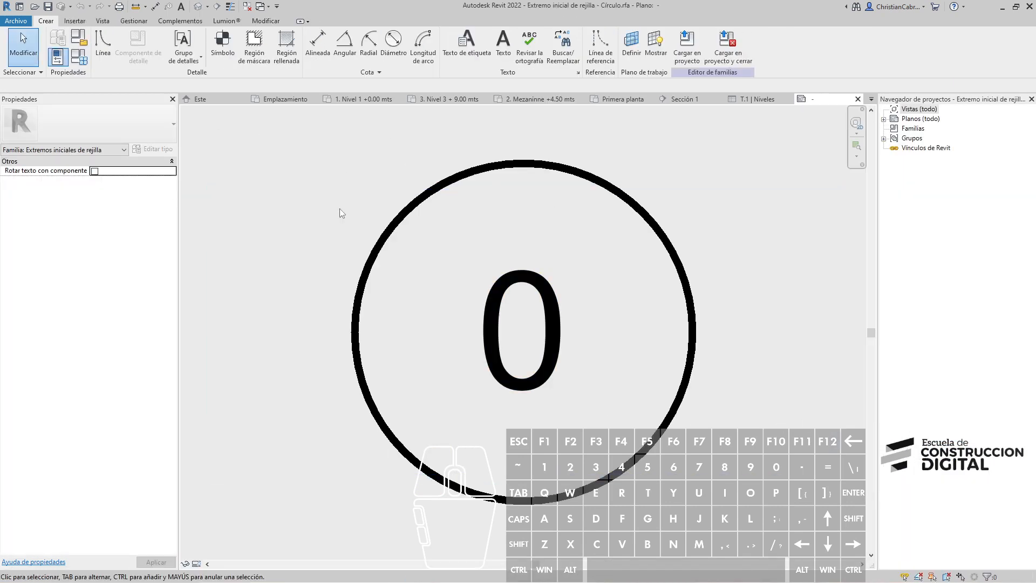
Replace the bubble's circle with two concentric six-sided polygons drawn around the 0 label.
{"action": "left_click", "coordinate": [455, 185]}
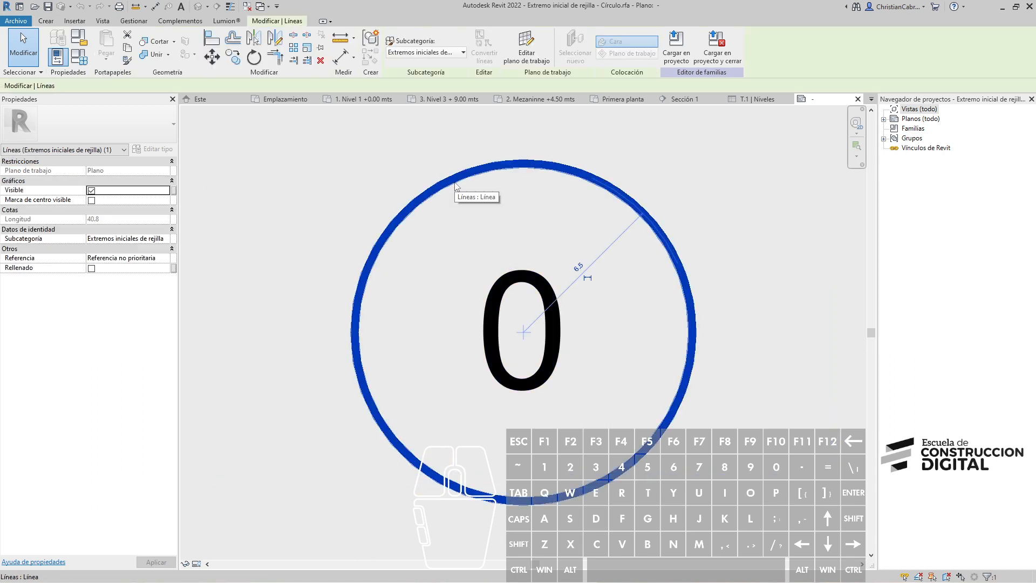
{"action": "key", "text": "Delete"}
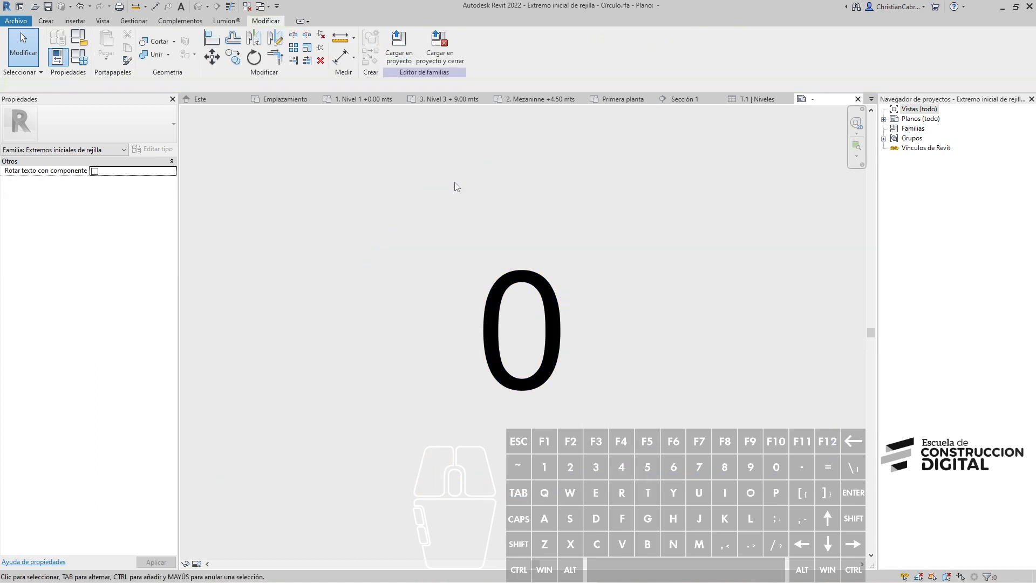
{"action": "left_click", "coordinate": [46, 21]}
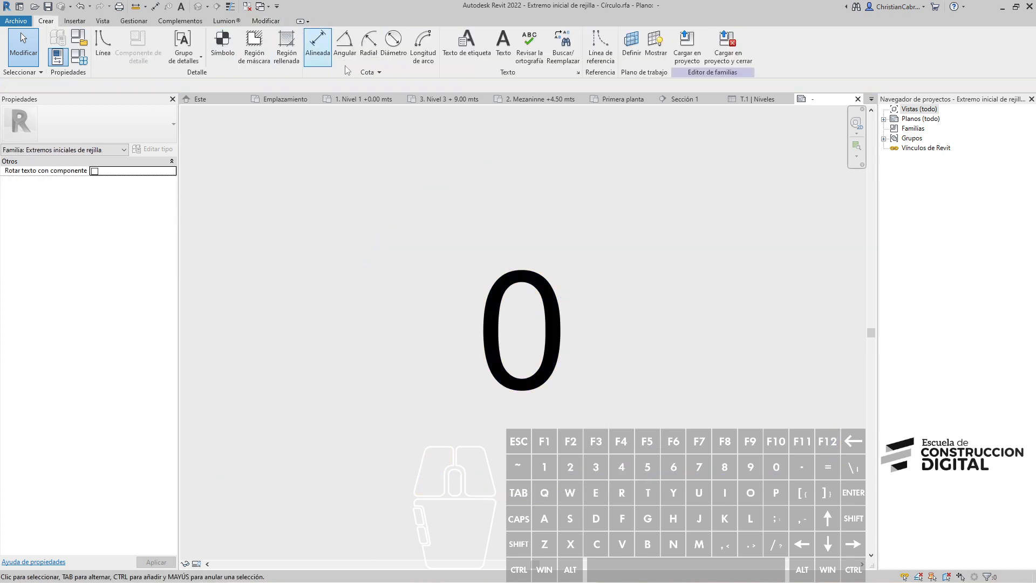
{"action": "left_click", "coordinate": [105, 54]}
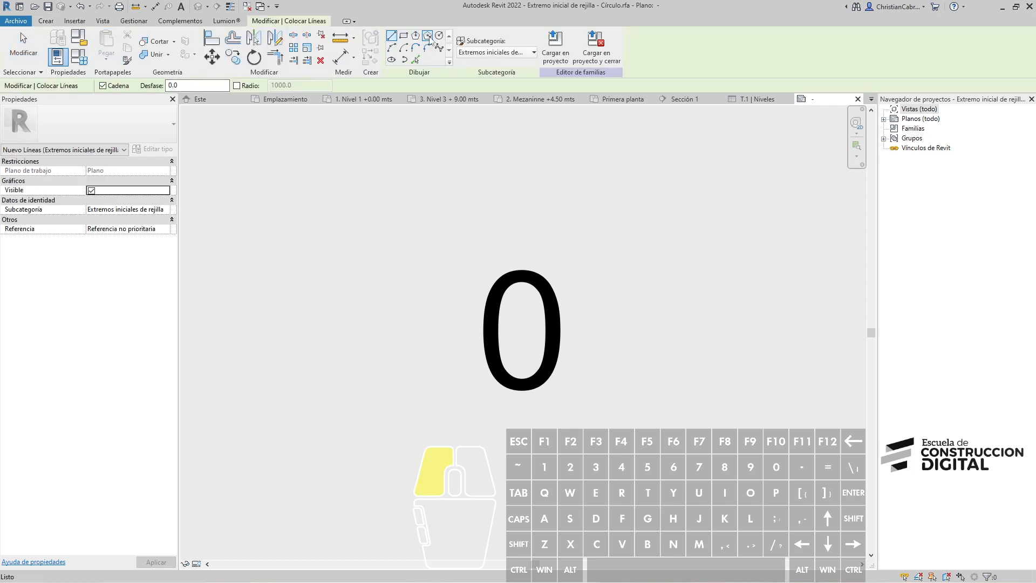
{"action": "left_click", "coordinate": [427, 36]}
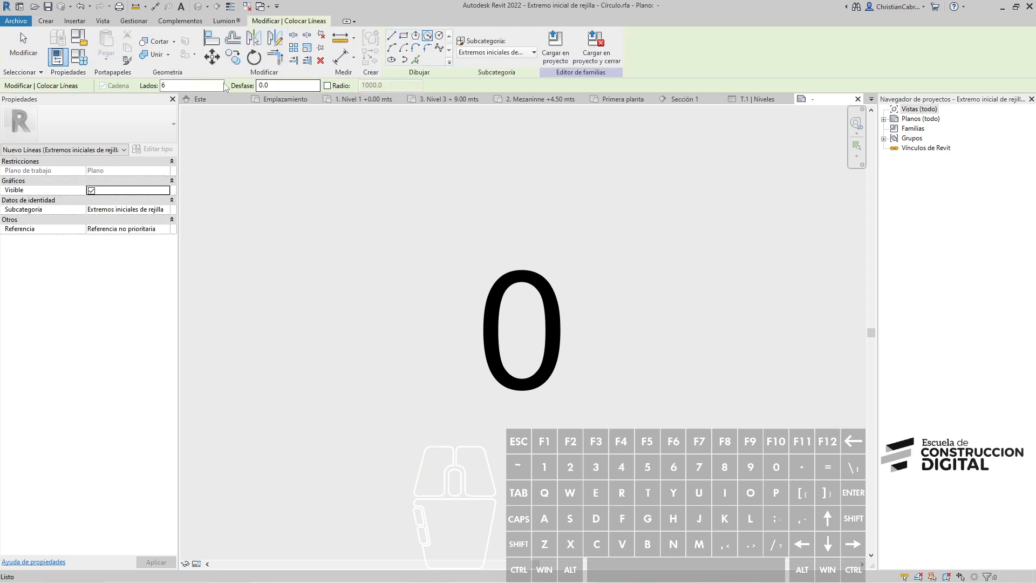
{"action": "left_click", "coordinate": [519, 330]}
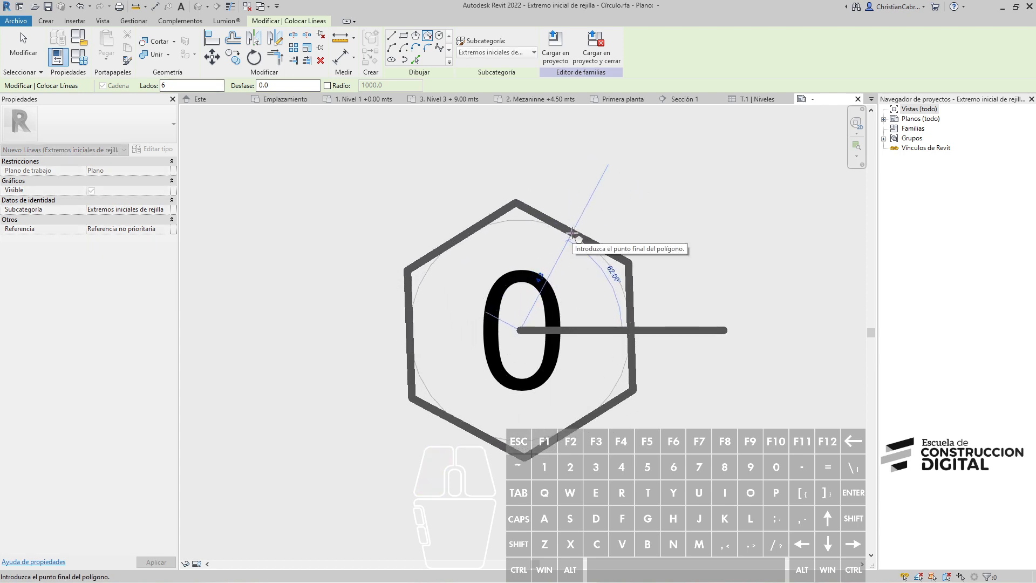
{"action": "left_click", "coordinate": [573, 233]}
{"action": "left_click", "coordinate": [520, 335]}
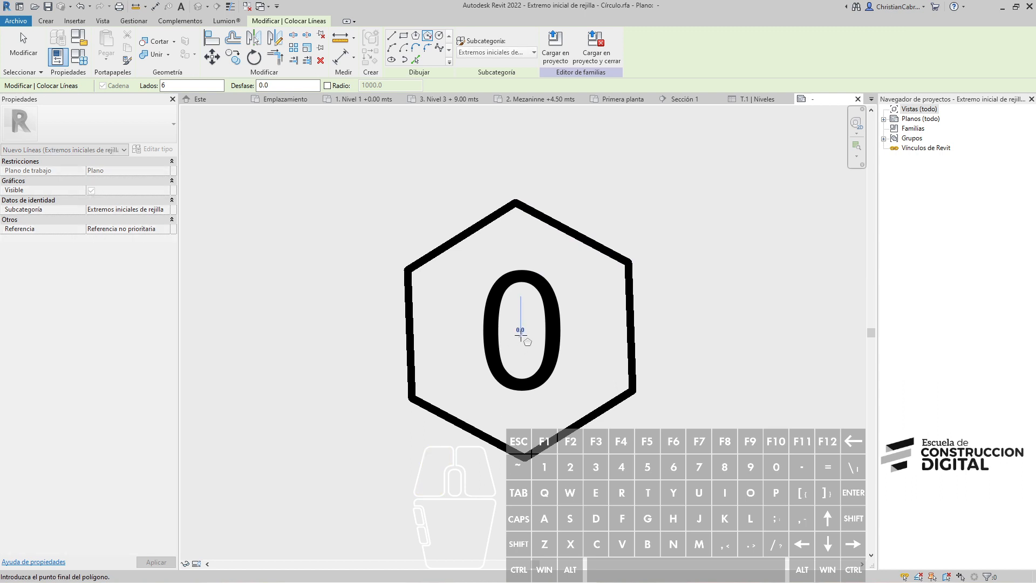
{"action": "left_click", "coordinate": [438, 206]}
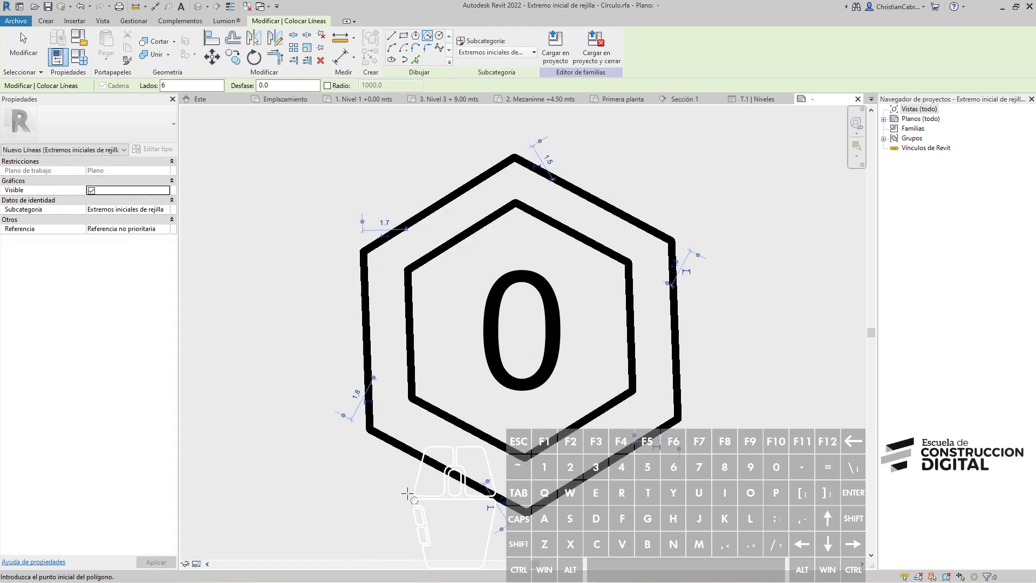
{"action": "key", "text": "Escape"}
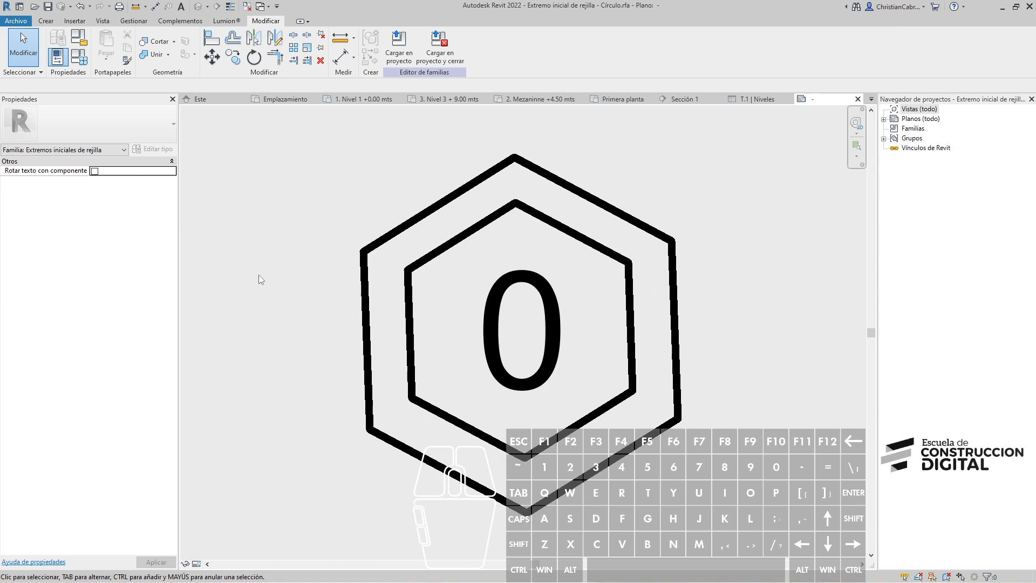
Save the family on the desktop as Extremo inicial de rejilla - Hexagono.rfa, and load it into the project while closing the family.
{"action": "left_click", "coordinate": [15, 20]}
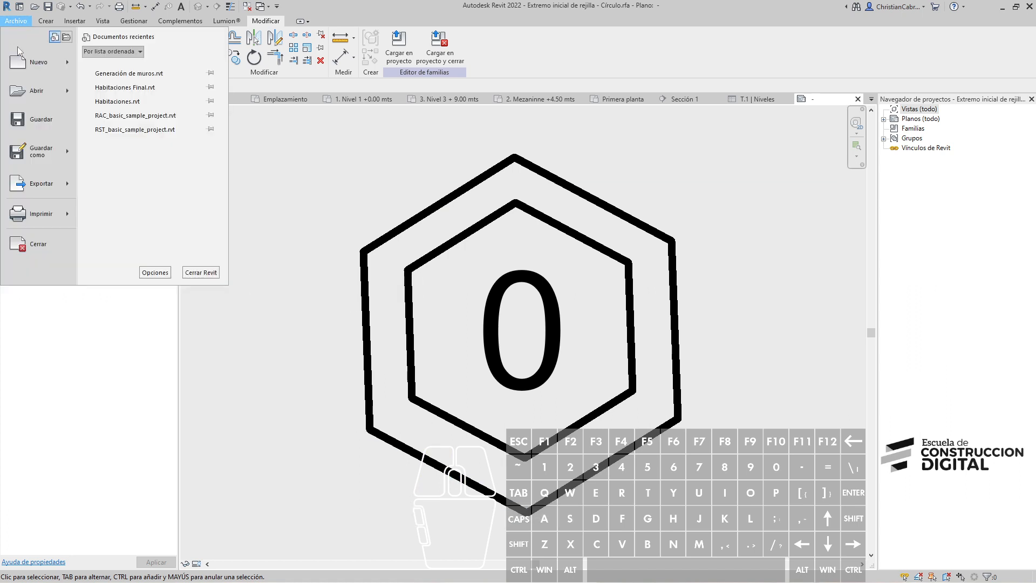
{"action": "mouse_move", "coordinate": [33, 164]}
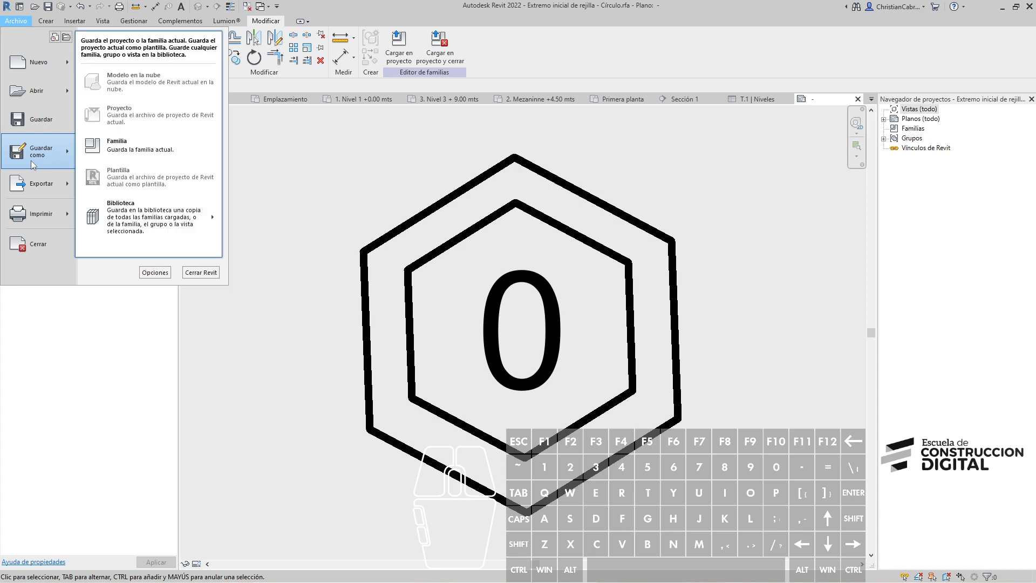
{"action": "left_click", "coordinate": [111, 147]}
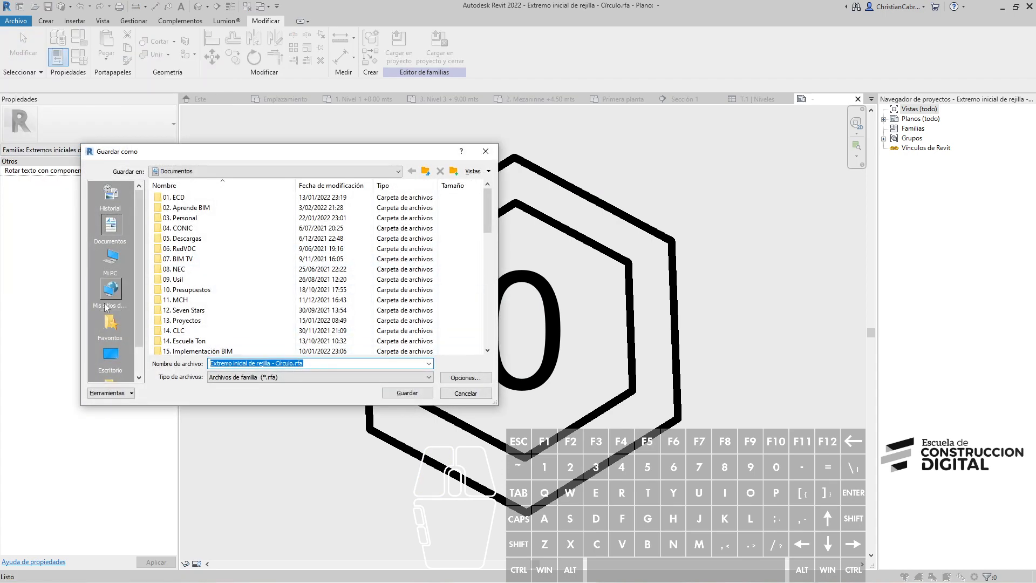
{"action": "left_click", "coordinate": [111, 356]}
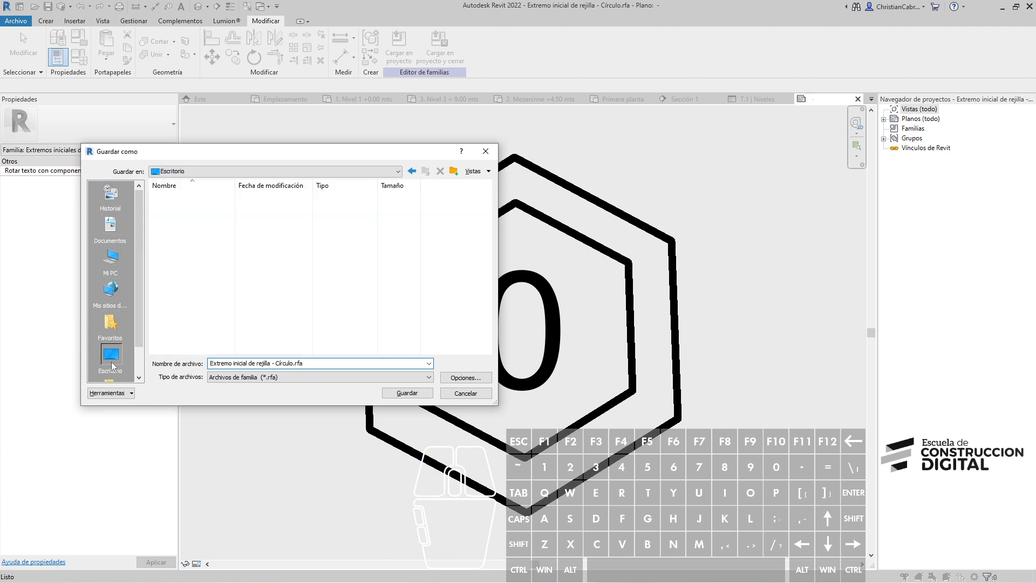
{"action": "left_click", "coordinate": [318, 364]}
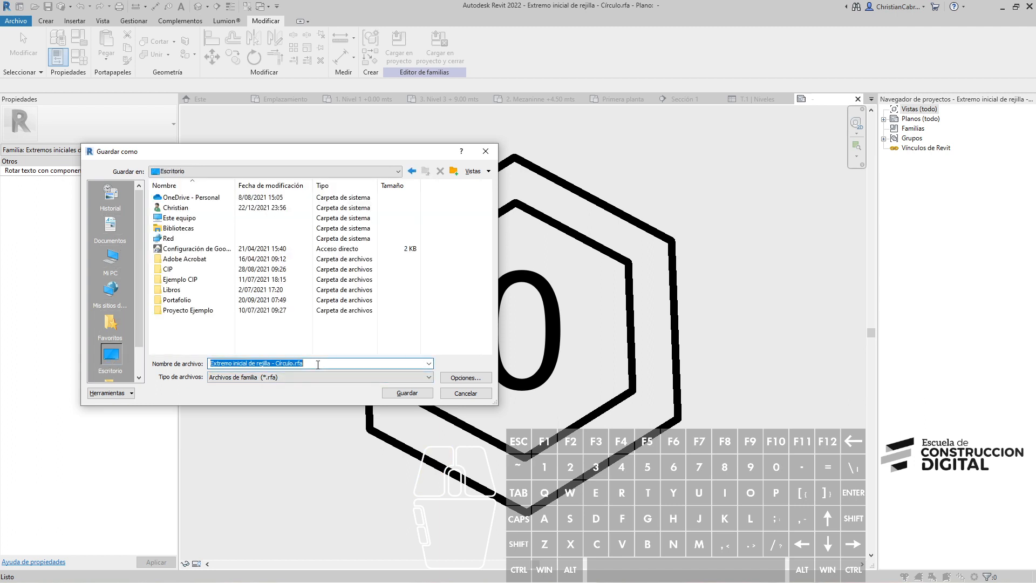
{"action": "left_click", "coordinate": [295, 364]}
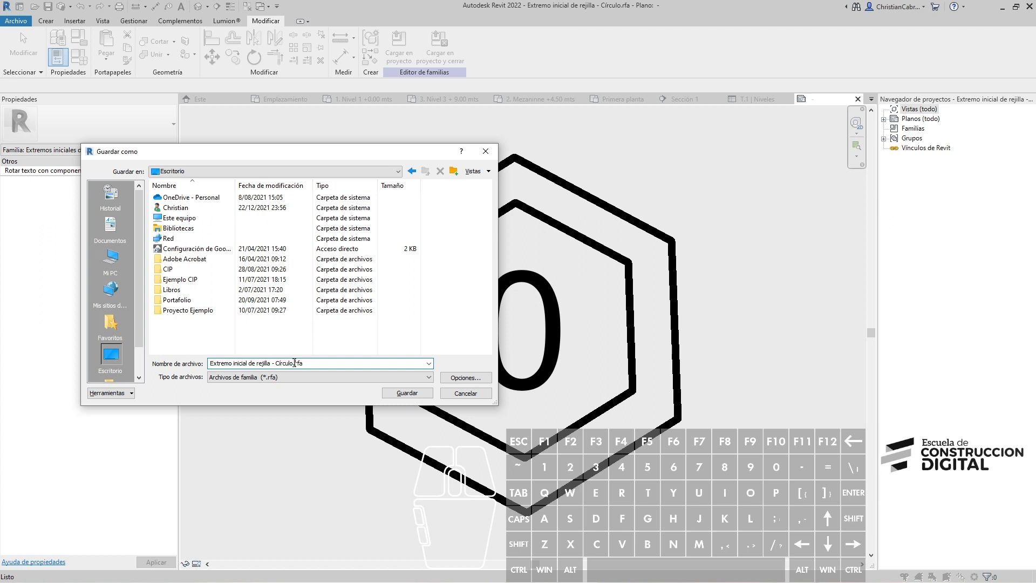
{"action": "mouse_move", "coordinate": [294, 364]}
{"action": "left_mouse_down"}
{"action": "mouse_move", "coordinate": [269, 359]}
{"action": "mouse_move", "coordinate": [278, 362]}
{"action": "left_mouse_up"}
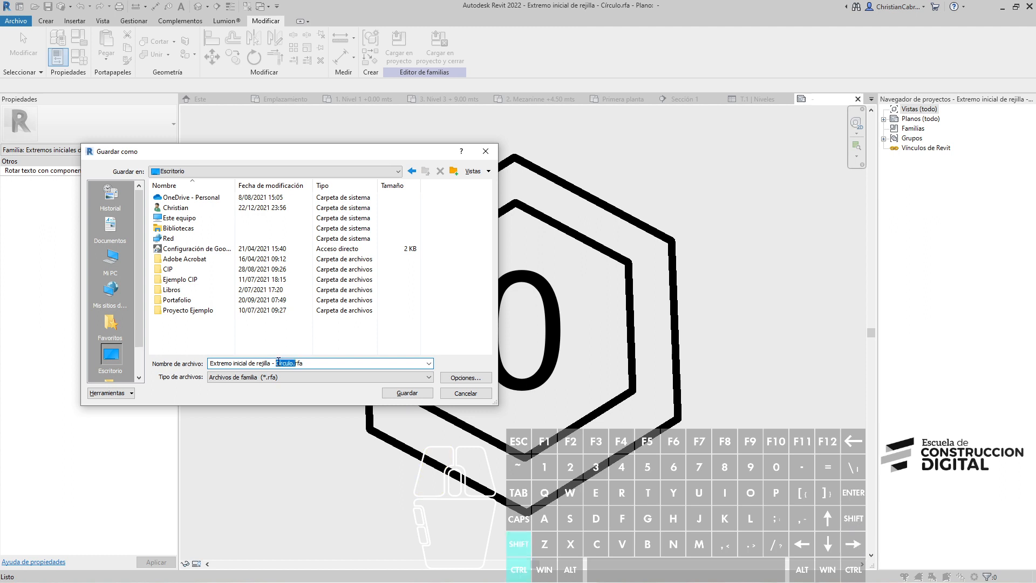
{"action": "key", "text": "shift+Left"}
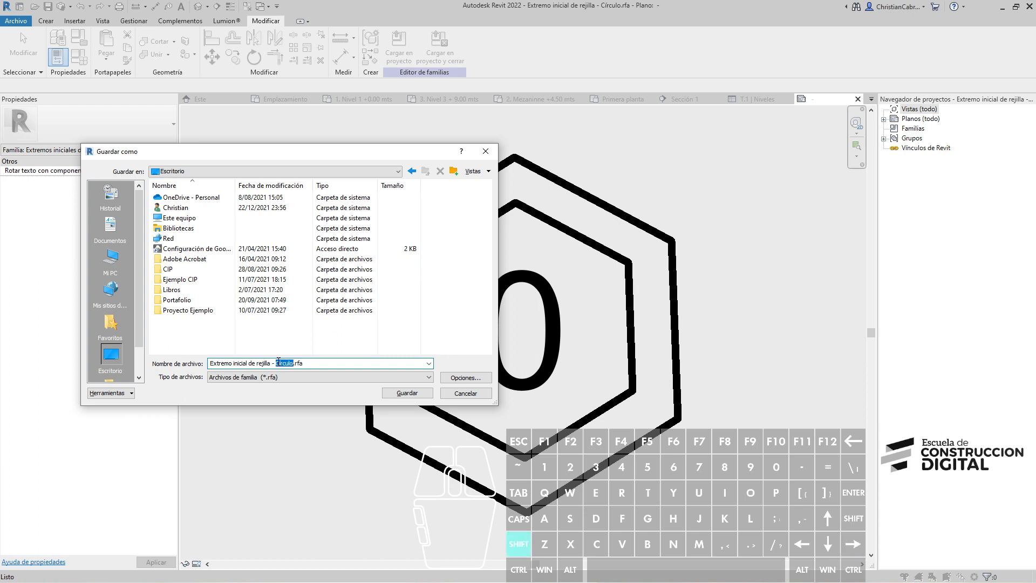
{"action": "type", "text": "Hexagon"}
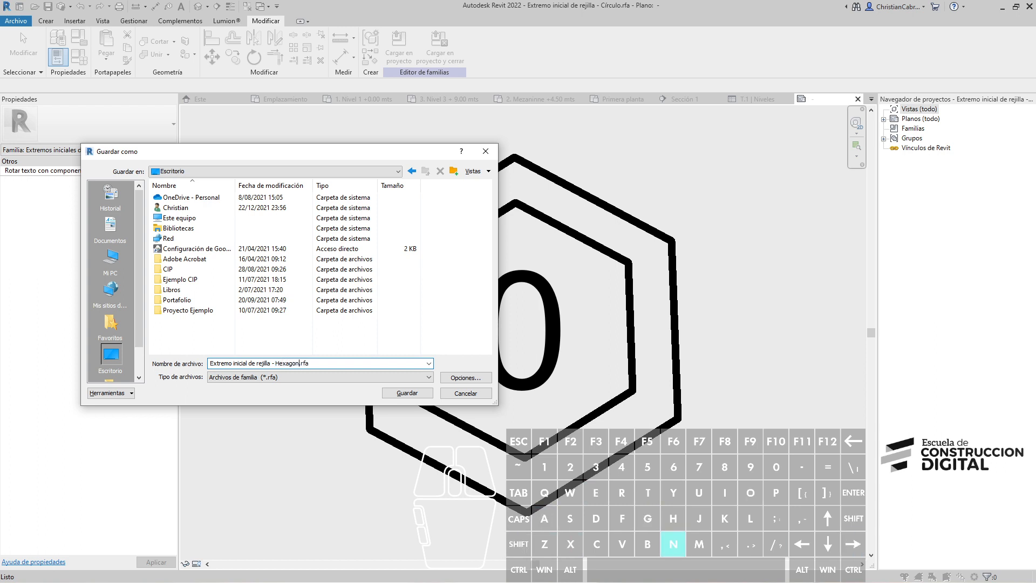
{"action": "type", "text": "o"}
{"action": "key", "text": "Return"}
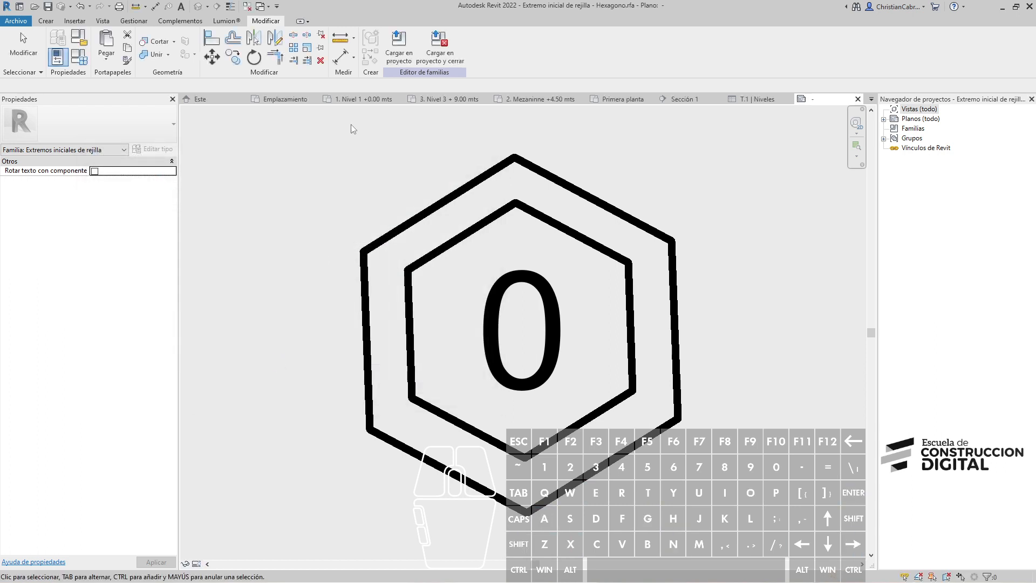
{"action": "left_click", "coordinate": [444, 58]}
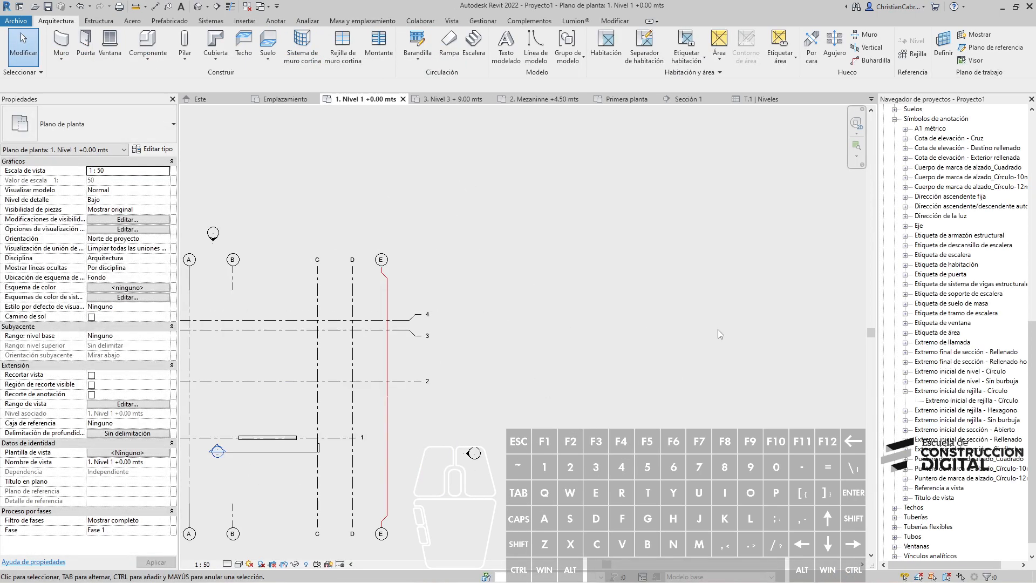
Set the symbol of grid E's Burbuja Roja type to Extremo inicial de rejilla - Hexagono in the Nivel 1 plan.
{"action": "scroll", "coordinate": [397, 286], "scroll_direction": "up", "scroll_amount": 3}
{"action": "left_click", "coordinate": [386, 288]}
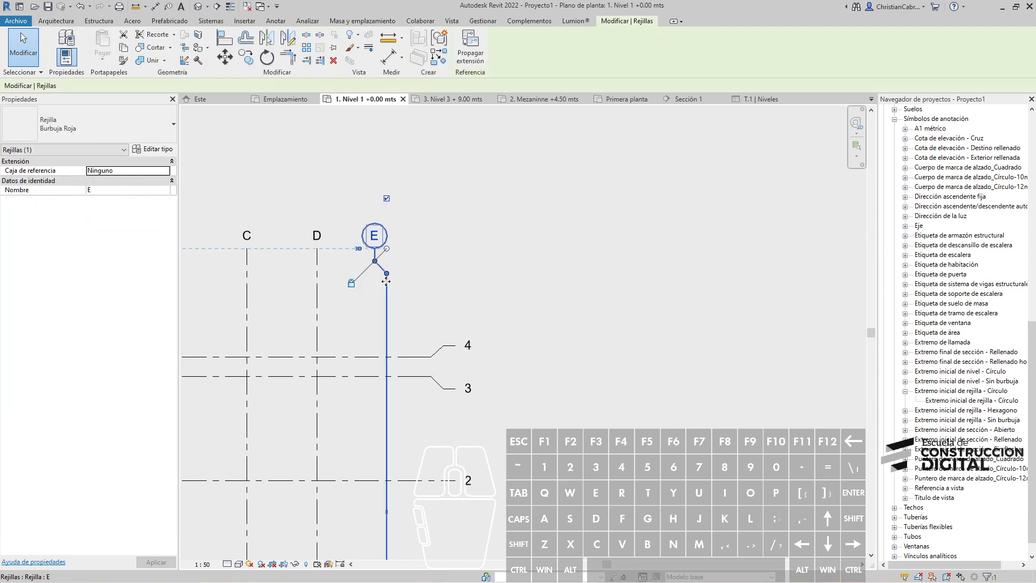
{"action": "left_click", "coordinate": [151, 151]}
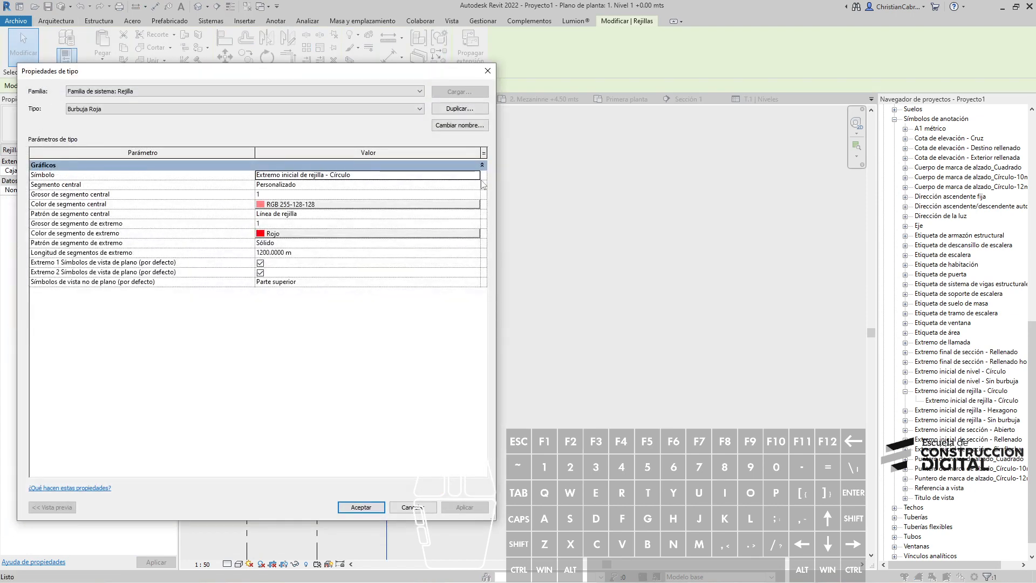
{"action": "left_click", "coordinate": [475, 174]}
{"action": "left_click", "coordinate": [335, 200]}
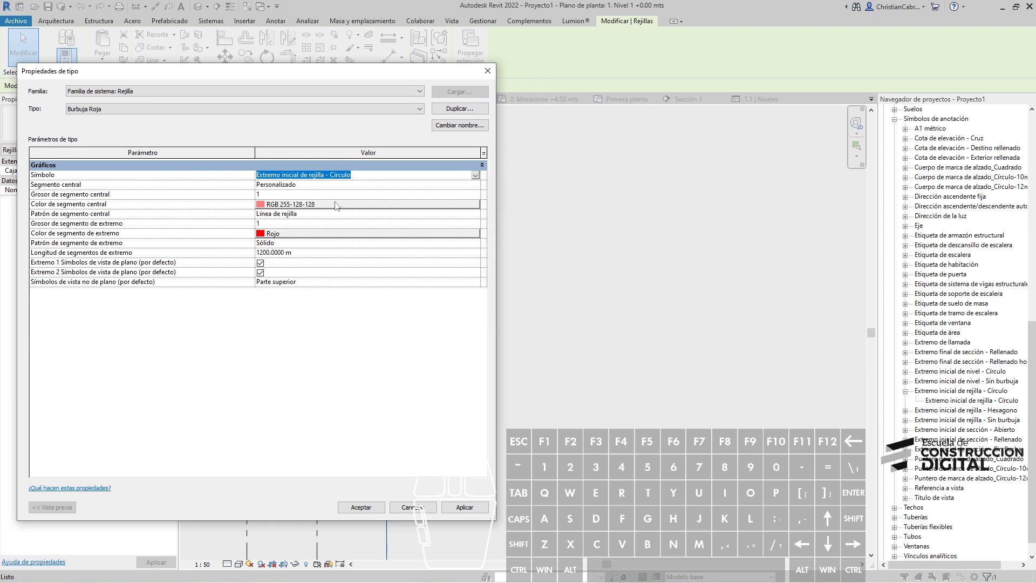
{"action": "left_click", "coordinate": [361, 507]}
{"action": "left_click", "coordinate": [494, 264]}
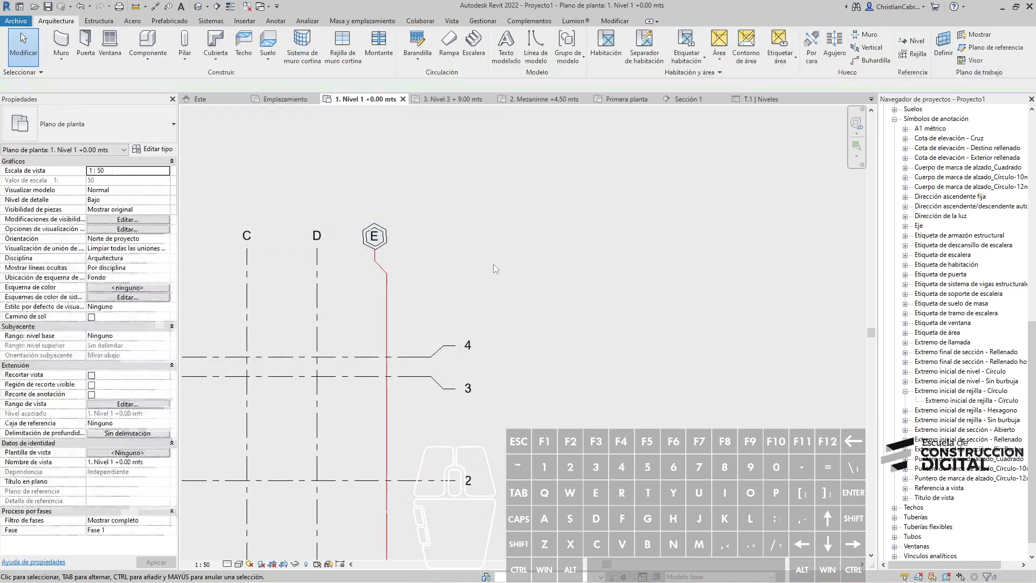
Examine grid E's bubbles at both ends in the Nivel 1 plan, and return to the floor plan views in the project browser.
{"action": "scroll", "coordinate": [405, 205], "scroll_direction": "up", "scroll_amount": 5}
{"action": "scroll", "coordinate": [510, 403], "scroll_direction": "down", "scroll_amount": 6}
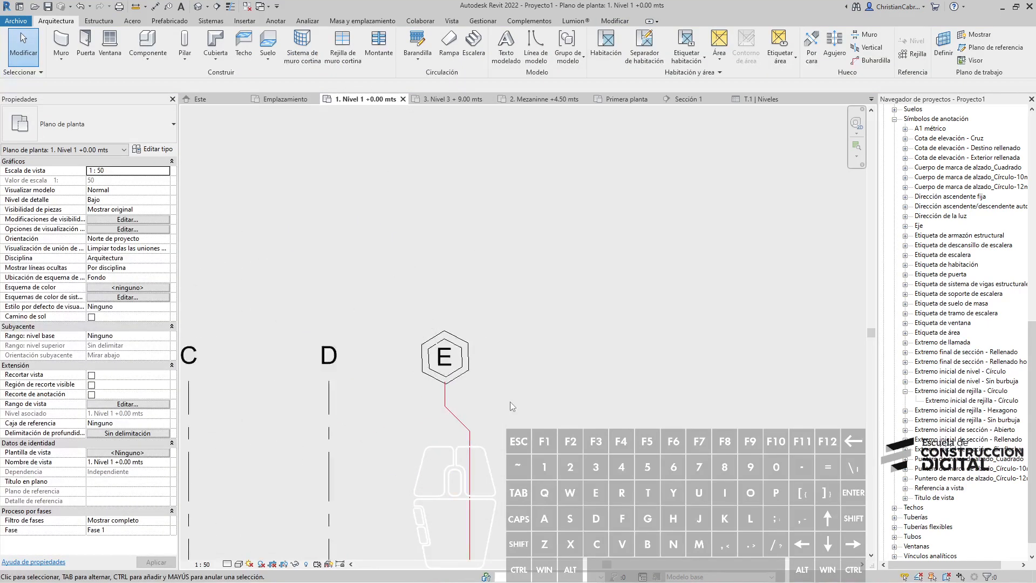
{"action": "middle_click_drag", "start_coordinate": [530, 446], "coordinate": [395, 157]}
{"action": "middle_click_drag", "start_coordinate": [412, 428], "coordinate": [363, 213]}
{"action": "scroll", "coordinate": [280, 507], "scroll_direction": "up", "scroll_amount": 2}
{"action": "scroll", "coordinate": [281, 507], "scroll_direction": "up", "scroll_amount": 2}
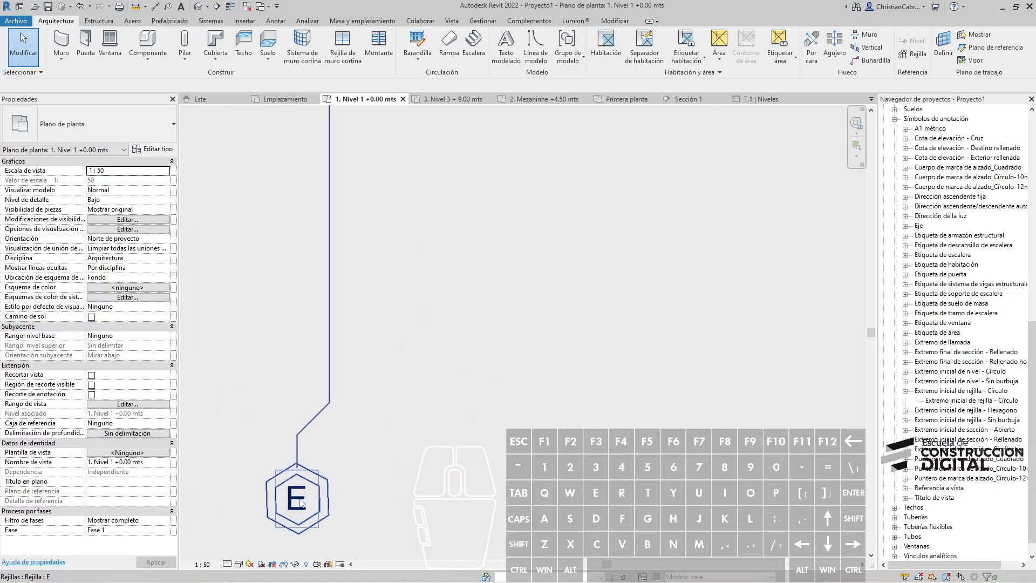
{"action": "scroll", "coordinate": [318, 479], "scroll_direction": "down", "scroll_amount": 4}
{"action": "scroll", "coordinate": [687, 404], "scroll_direction": "down", "scroll_amount": 2}
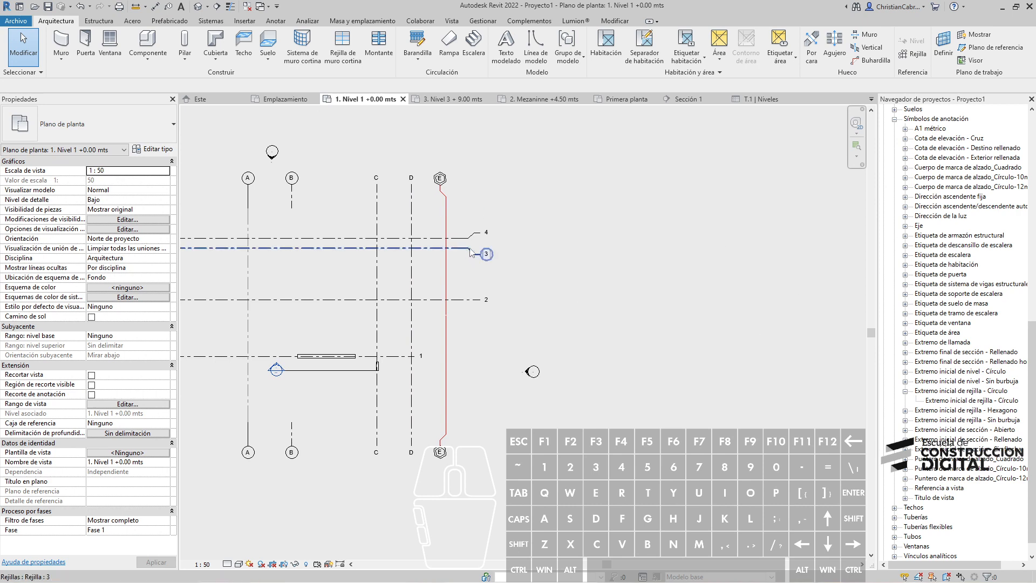
{"action": "scroll", "coordinate": [957, 224], "scroll_direction": "up", "scroll_amount": 12}
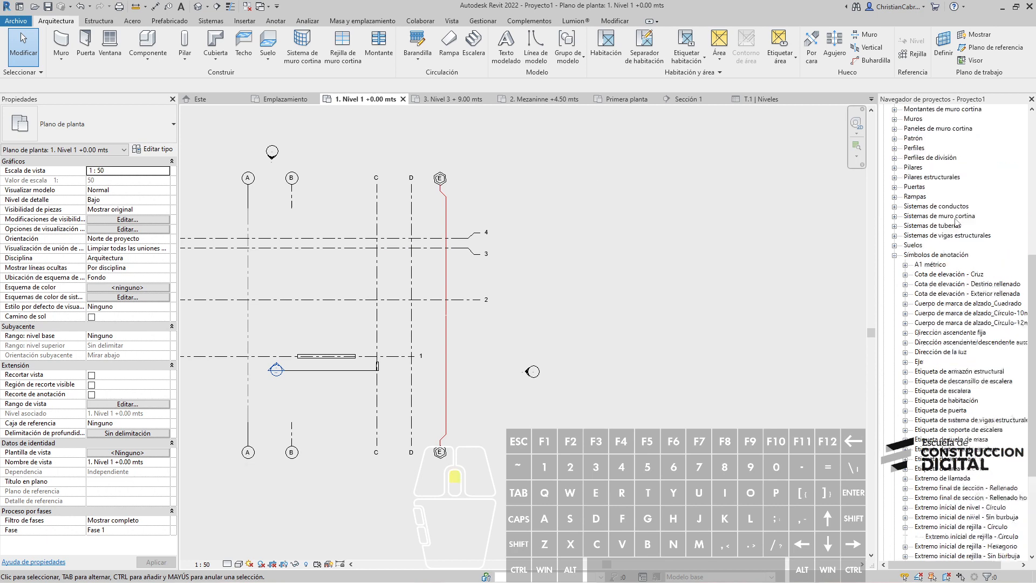
{"action": "scroll", "coordinate": [957, 223], "scroll_direction": "up", "scroll_amount": 3}
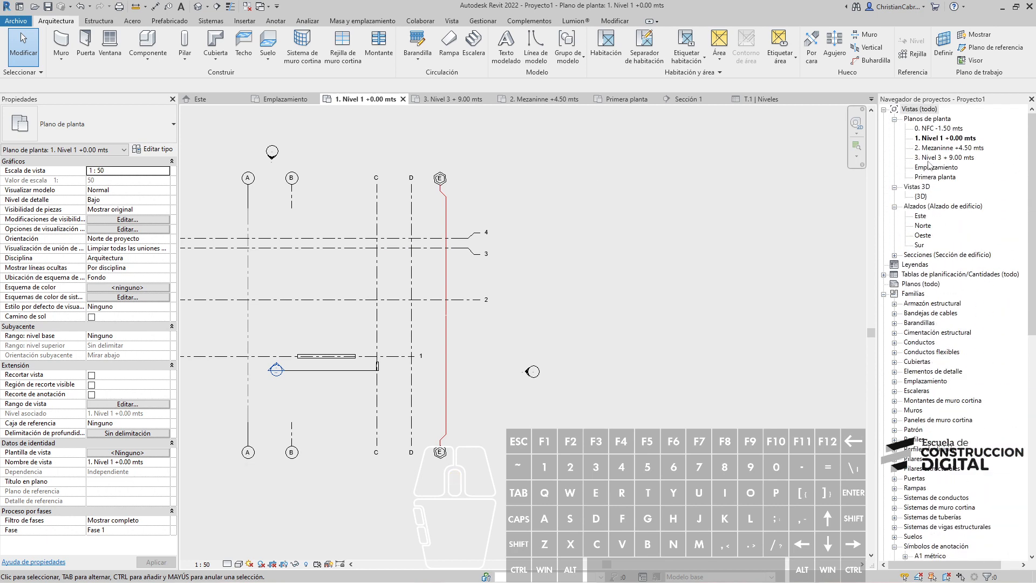
Check in the Este elevation which symbol family the type of level 2. Mezaninne +4.50 mts uses.
{"action": "double_click", "coordinate": [920, 215]}
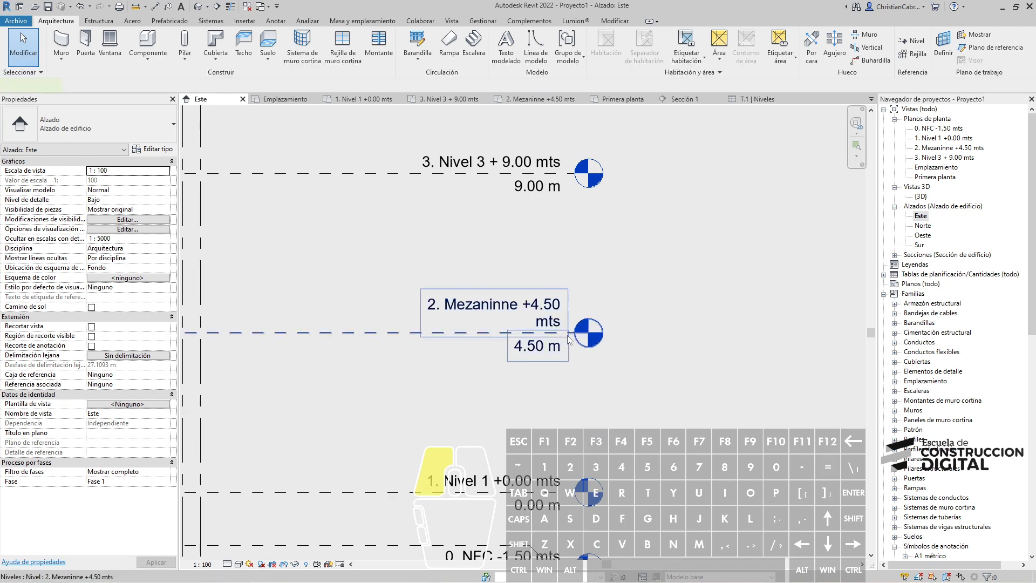
{"action": "left_click", "coordinate": [570, 339]}
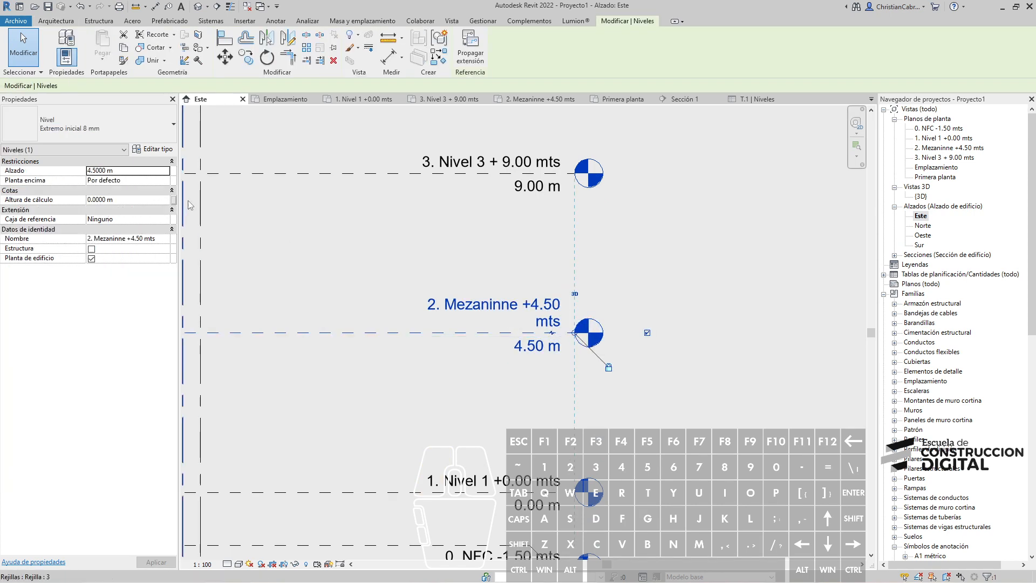
{"action": "left_click", "coordinate": [153, 150]}
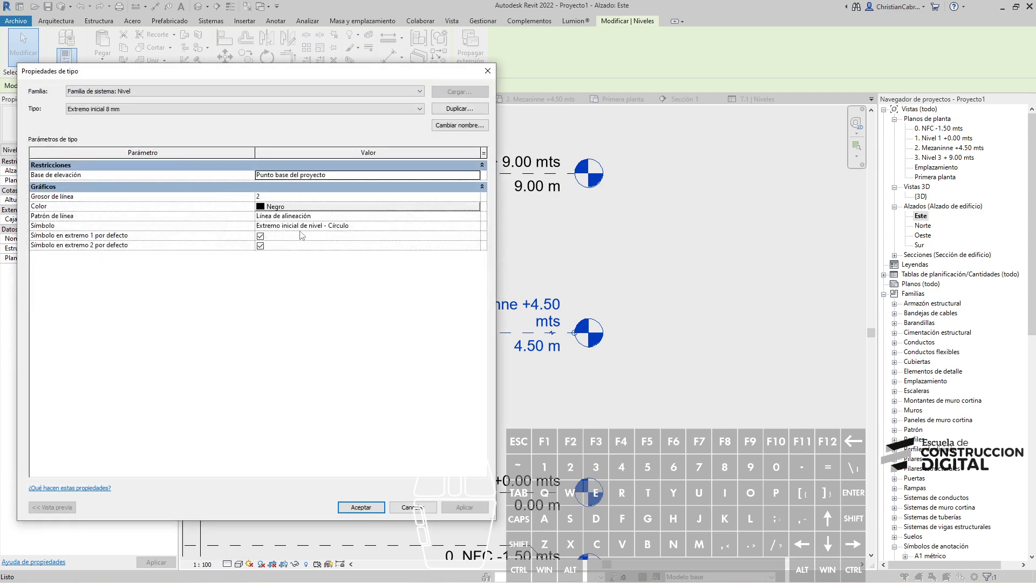
{"action": "left_click", "coordinate": [487, 71]}
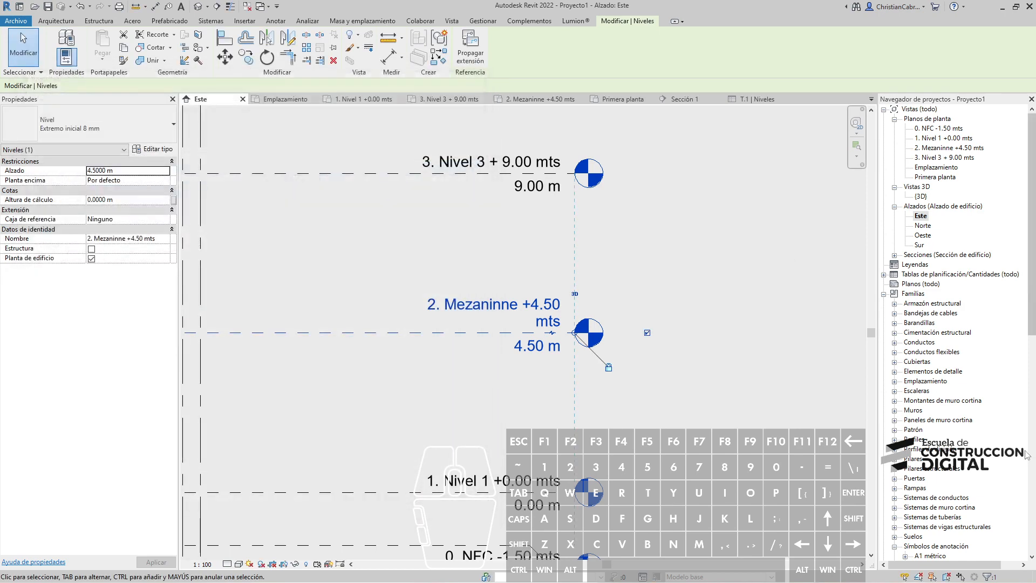
Open the annotation symbol family Extremo inicial de nivel - Círculo for editing, without saving the project.
{"action": "scroll", "coordinate": [1015, 468], "scroll_direction": "down", "scroll_amount": 3}
{"action": "scroll", "coordinate": [1015, 468], "scroll_direction": "down", "scroll_amount": 13}
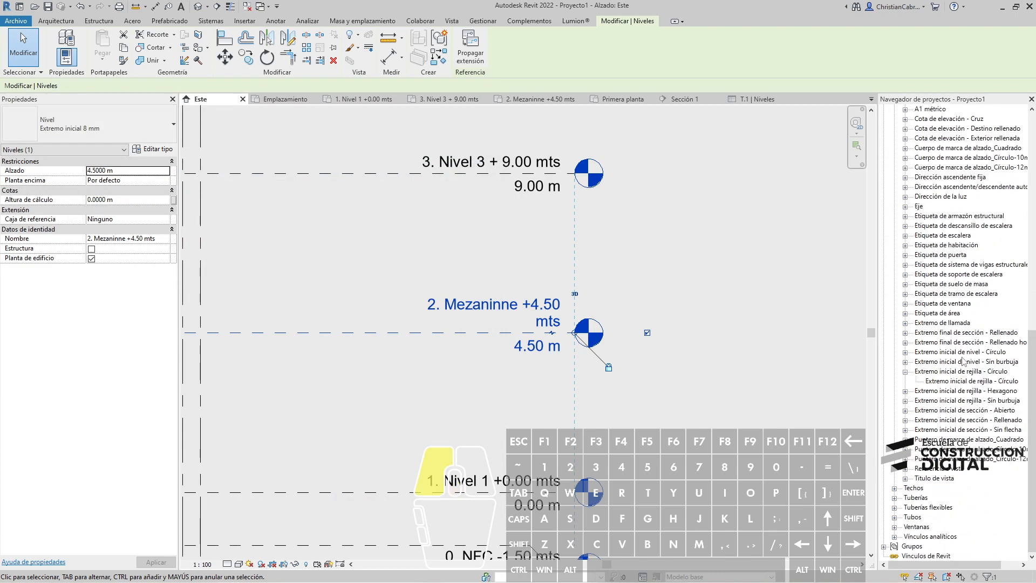
{"action": "left_click", "coordinate": [950, 351]}
{"action": "right_click", "coordinate": [937, 354]}
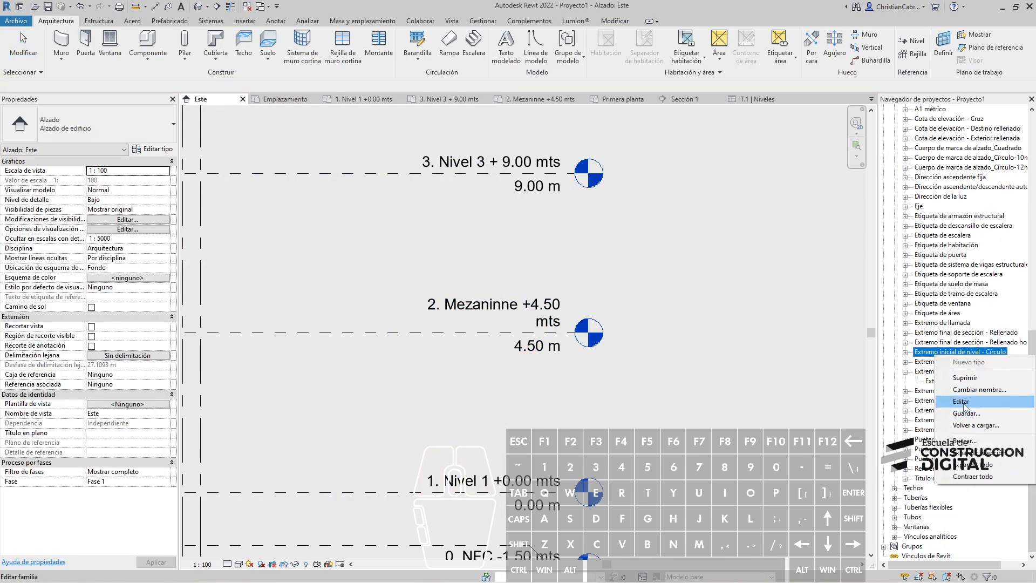
{"action": "left_click", "coordinate": [962, 402]}
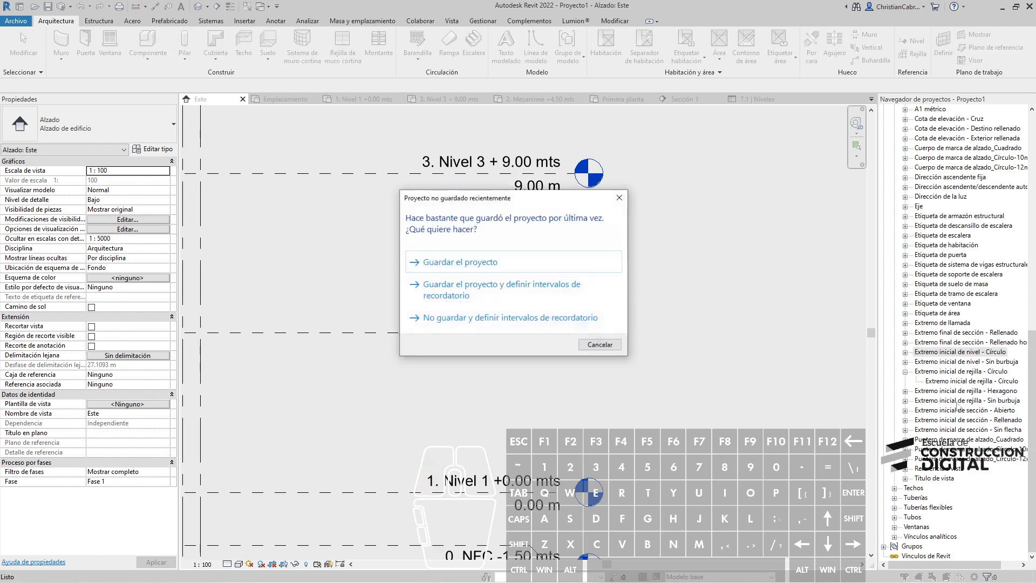
{"action": "left_click", "coordinate": [619, 197]}
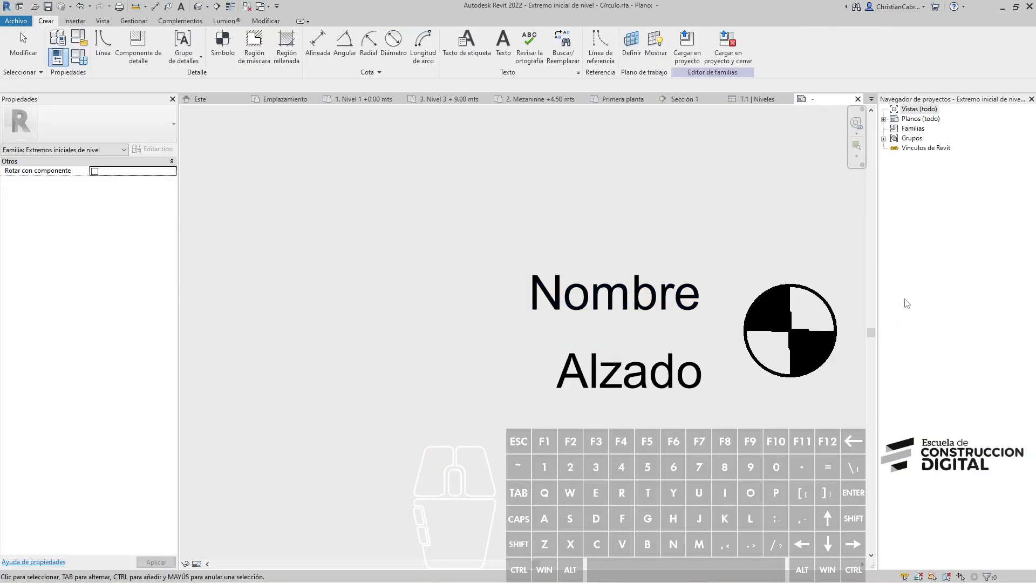
{"action": "middle_click_drag", "start_coordinate": [907, 303], "coordinate": [697, 303]}
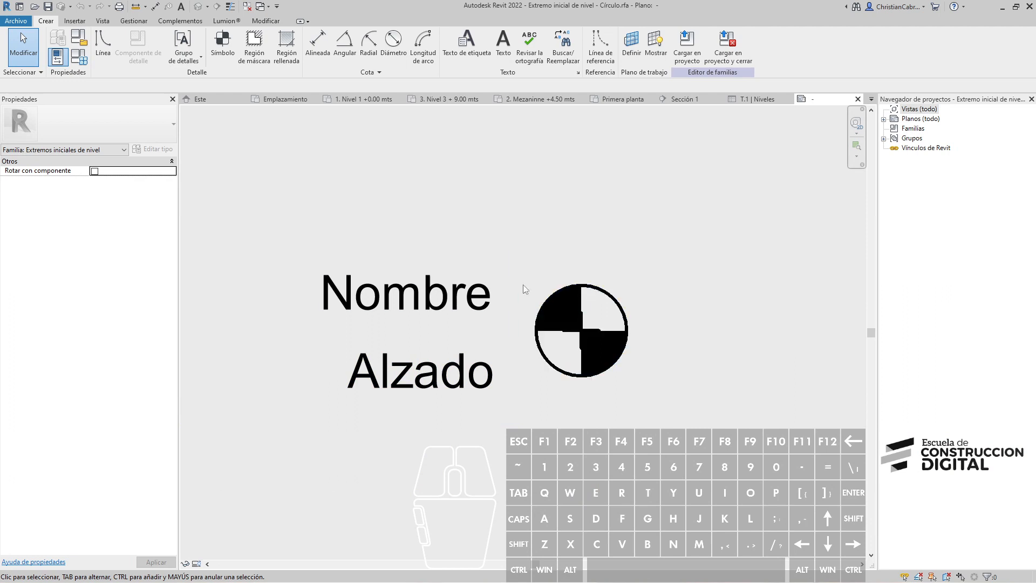
{"action": "scroll", "coordinate": [581, 330], "scroll_direction": "up", "scroll_amount": 3}
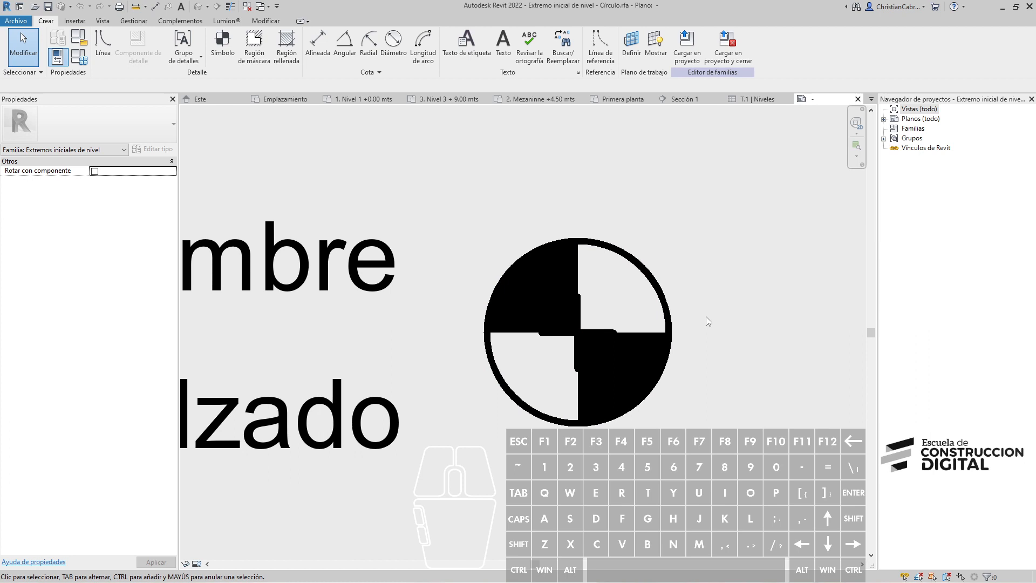
{"action": "left_click_drag", "start_coordinate": [752, 288], "coordinate": [477, 219]}
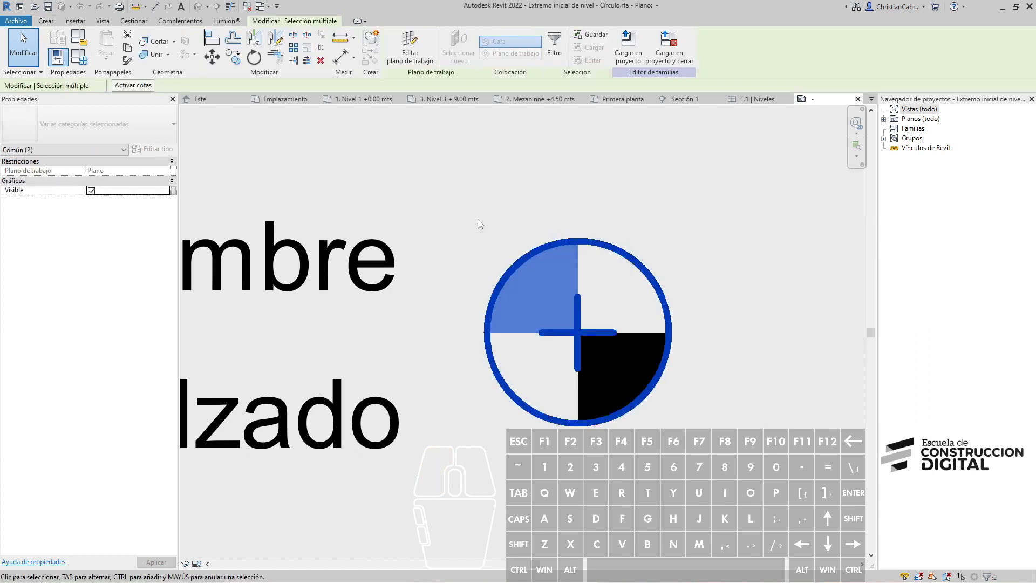
{"action": "key", "text": "Delete"}
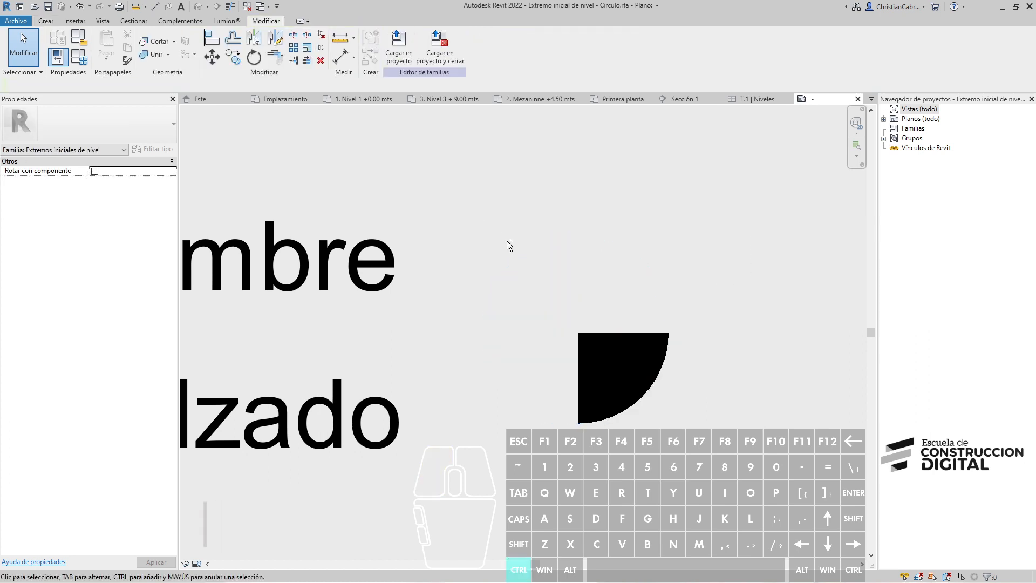
{"action": "key", "text": "ctrl+z"}
Delete the level head's circle, its centre cross lines and the lower-right filled quadrant.
{"action": "left_click_drag", "start_coordinate": [718, 441], "coordinate": [629, 375]}
{"action": "key", "text": "Delete"}
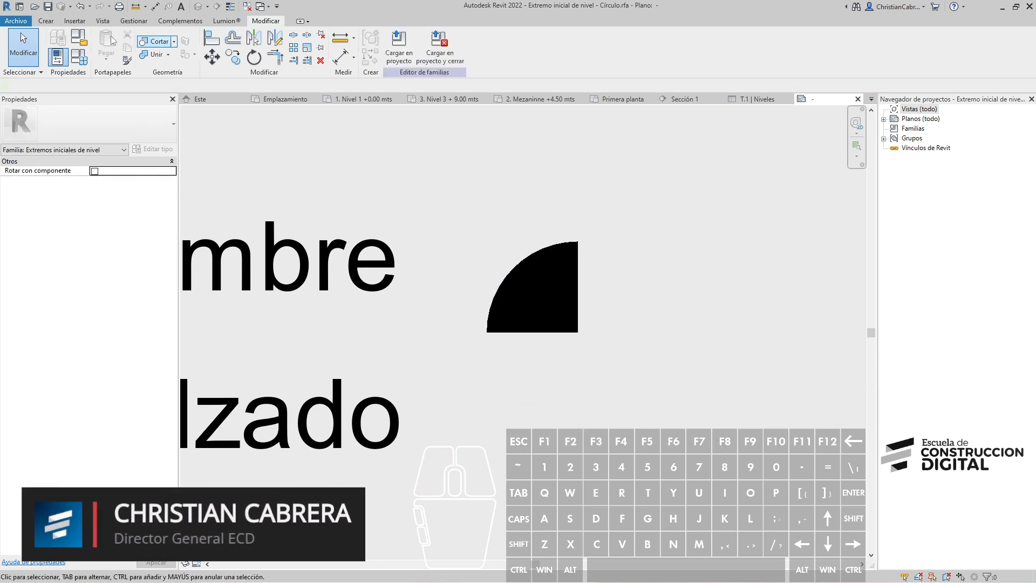
Draw an inverted triangle of lines with its tip at the quadrant's corner and right side about 5.5 long, and delete the remaining filled quadrant.
{"action": "left_click", "coordinate": [45, 21]}
{"action": "left_click", "coordinate": [102, 53]}
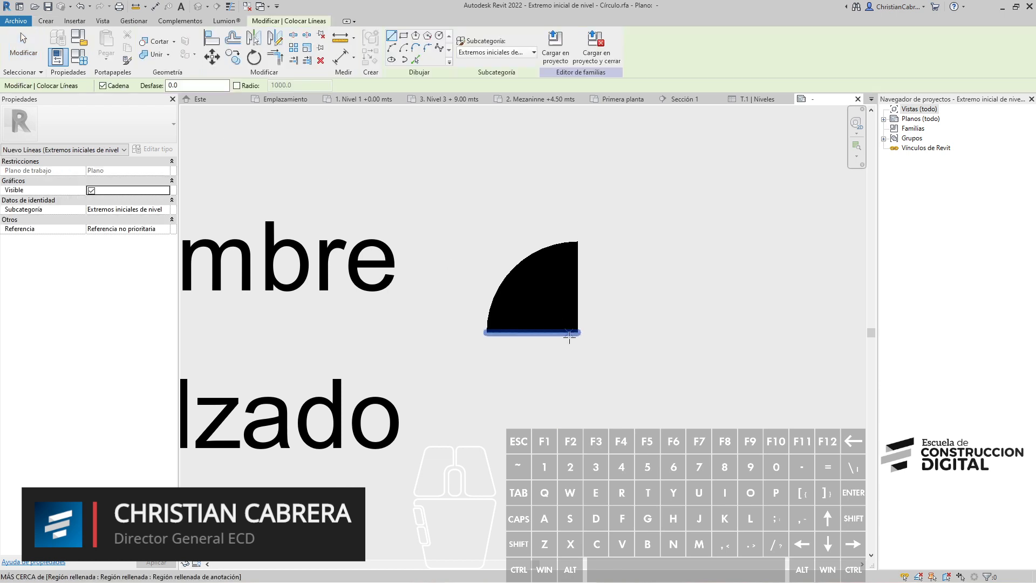
{"action": "left_click", "coordinate": [578, 333]}
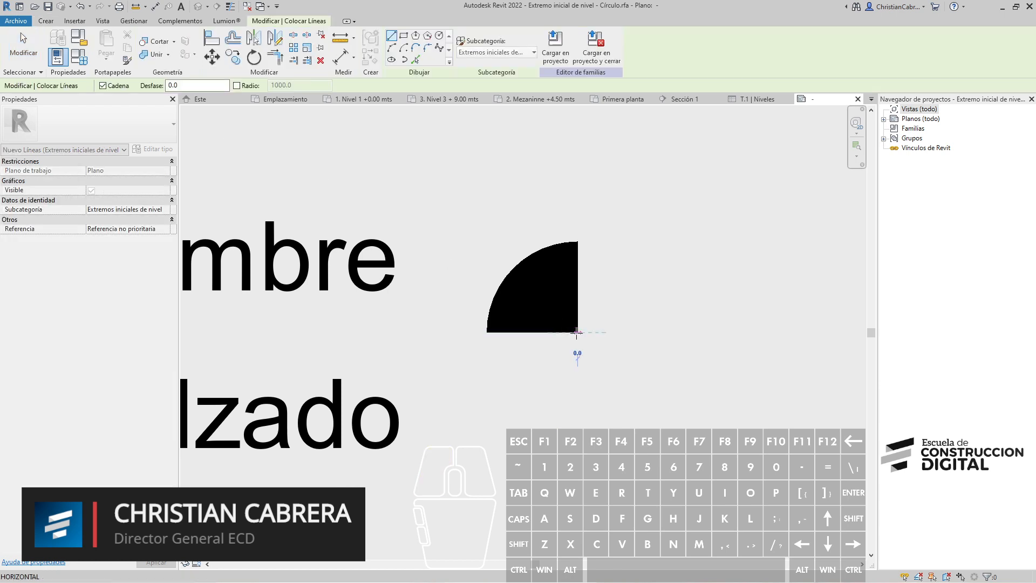
{"action": "left_click", "coordinate": [463, 249]}
{"action": "left_click", "coordinate": [669, 250]}
{"action": "left_click", "coordinate": [578, 333]}
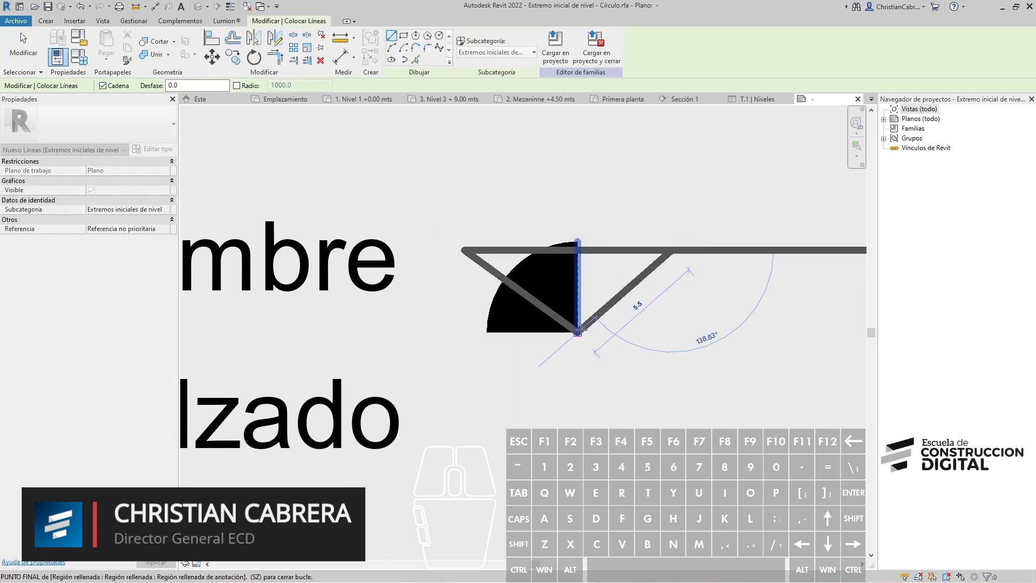
{"action": "key", "text": "Escape"}
{"action": "key", "text": "Escape"}
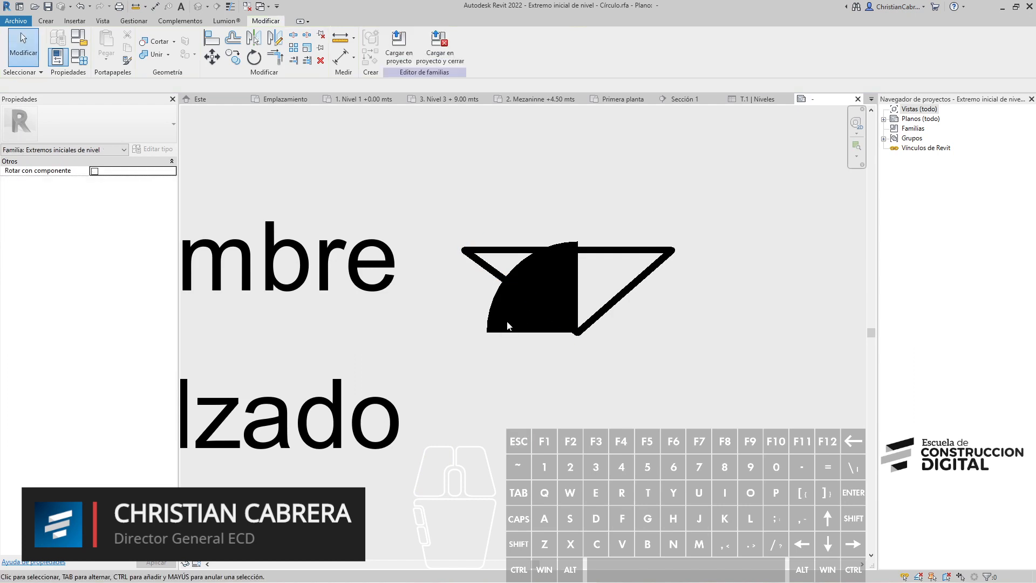
{"action": "left_click", "coordinate": [491, 320]}
{"action": "key", "text": "Delete"}
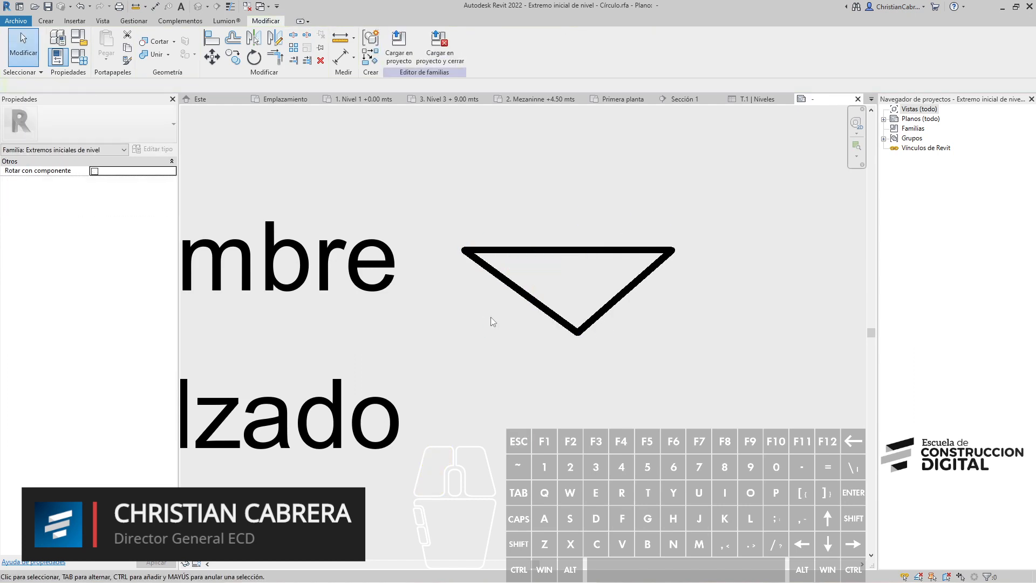
Create a filled region whose boundary follows the three sides of the inverted triangle.
{"action": "left_click", "coordinate": [48, 21]}
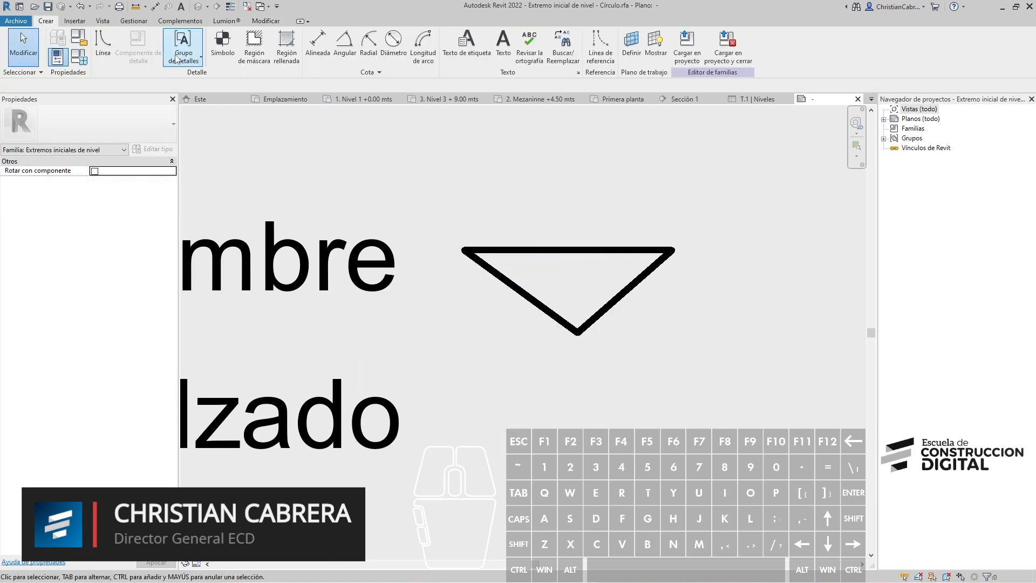
{"action": "left_click", "coordinate": [287, 46]}
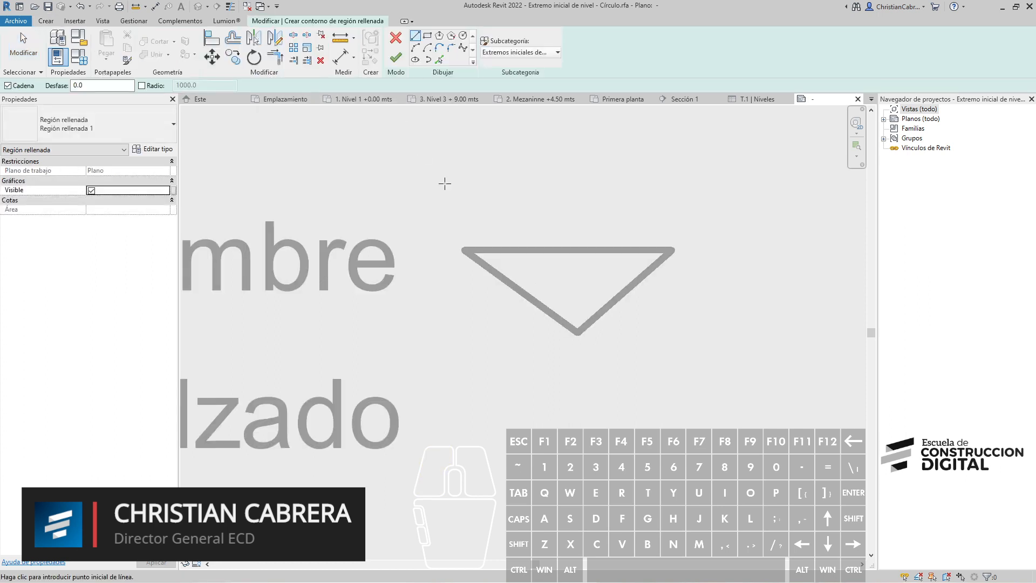
{"action": "left_click", "coordinate": [578, 333]}
{"action": "left_click", "coordinate": [462, 251]}
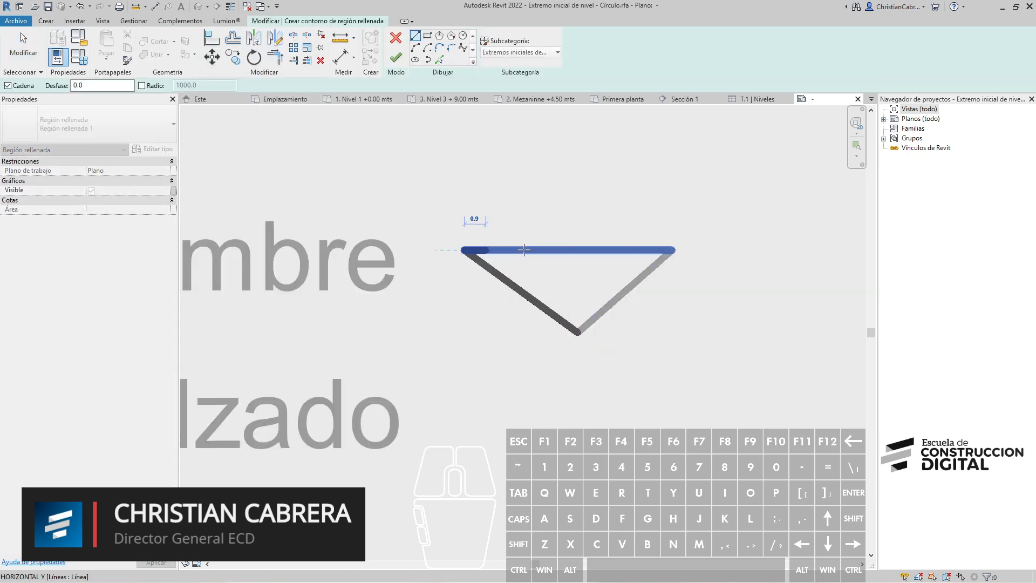
{"action": "left_click", "coordinate": [673, 250]}
{"action": "left_click", "coordinate": [578, 333]}
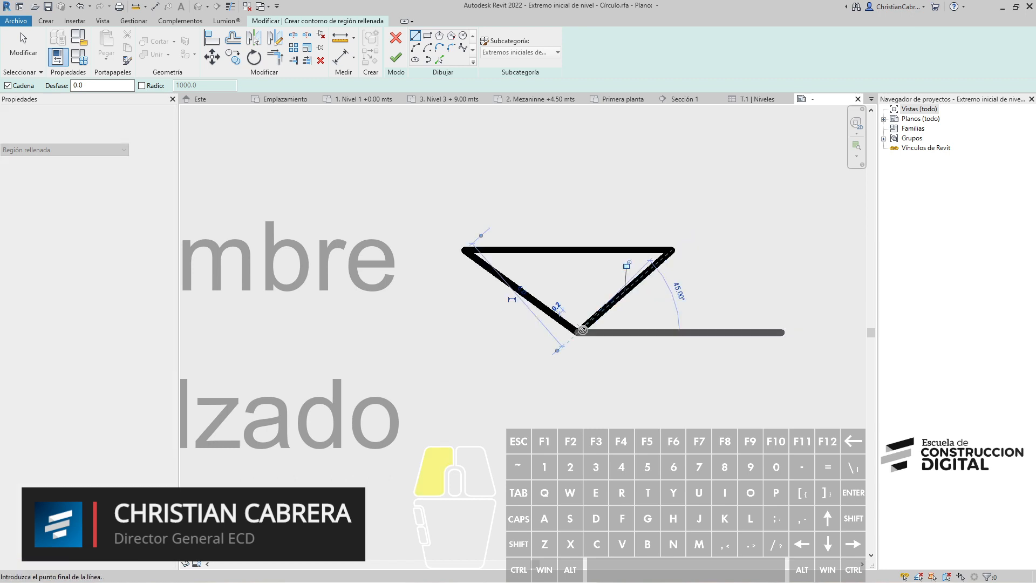
{"action": "left_click", "coordinate": [396, 59]}
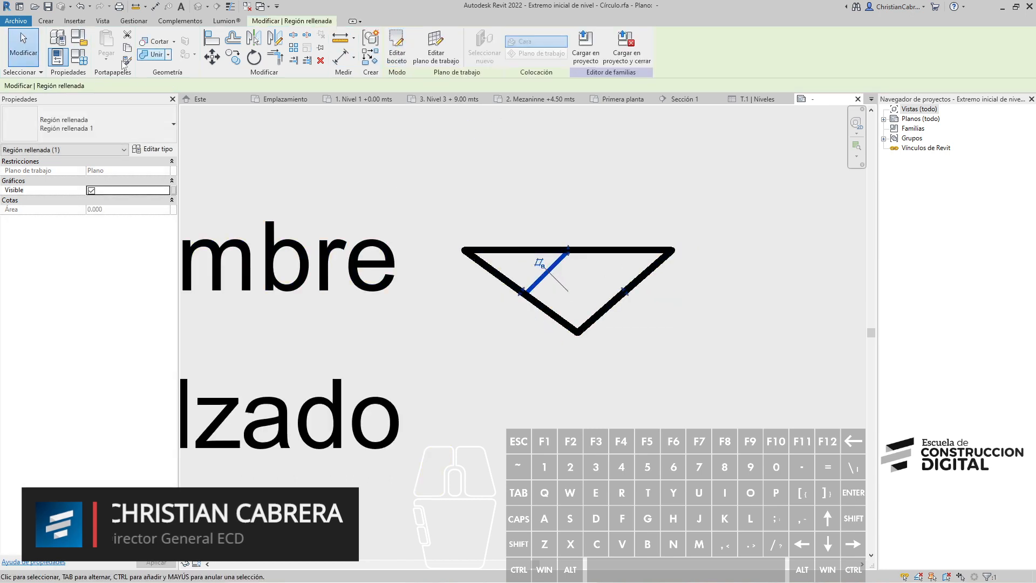
Change the triangular filled region's type to Negro uniforme.
{"action": "left_click", "coordinate": [153, 149]}
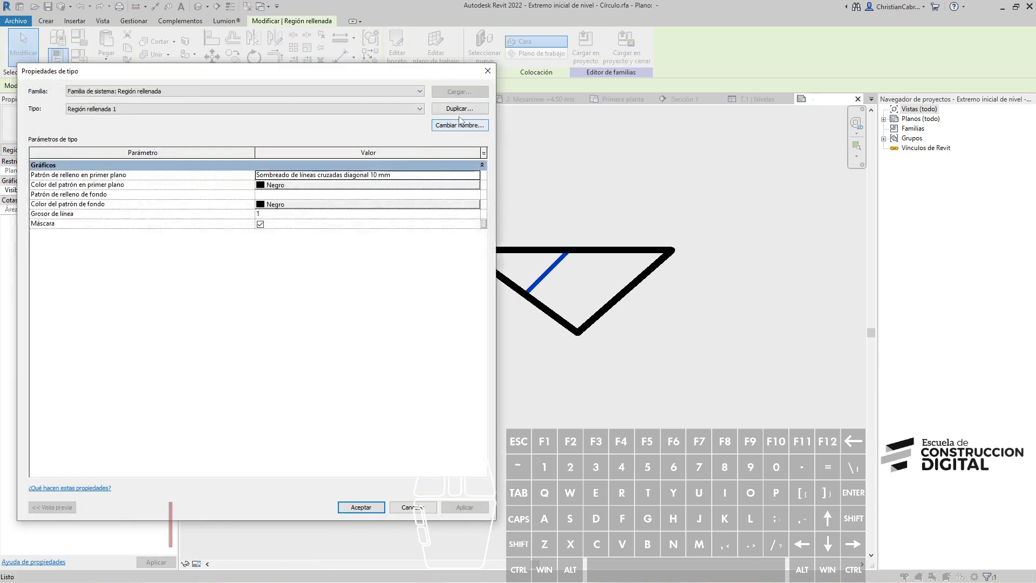
{"action": "left_click", "coordinate": [388, 109]}
{"action": "left_click", "coordinate": [390, 117]}
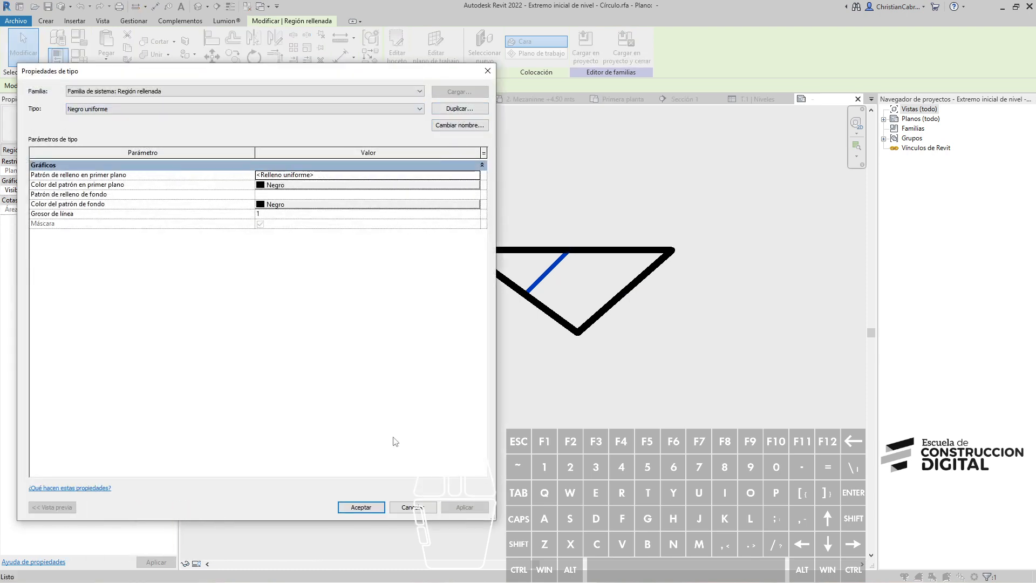
{"action": "left_click", "coordinate": [377, 510]}
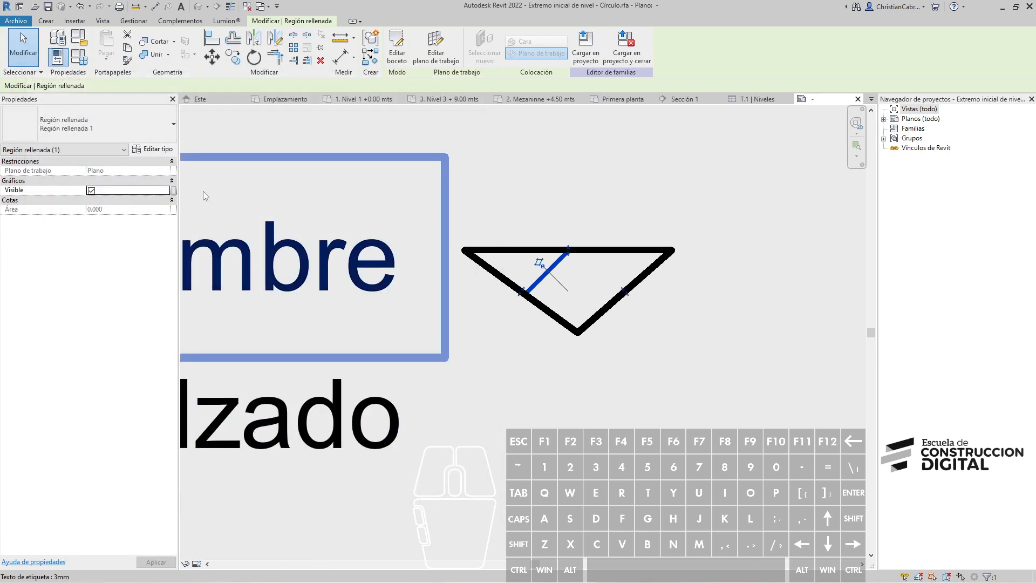
{"action": "left_click", "coordinate": [100, 126]}
{"action": "left_click", "coordinate": [60, 187]}
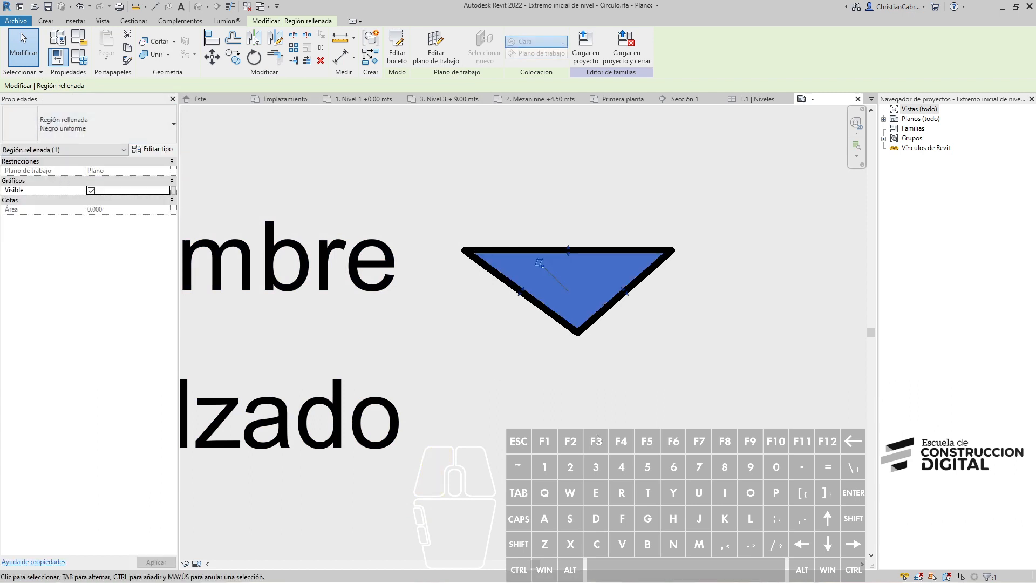
{"action": "left_click", "coordinate": [613, 413]}
{"action": "scroll", "coordinate": [612, 413], "scroll_direction": "down", "scroll_amount": 1}
{"action": "scroll", "coordinate": [530, 370], "scroll_direction": "down", "scroll_amount": 1}
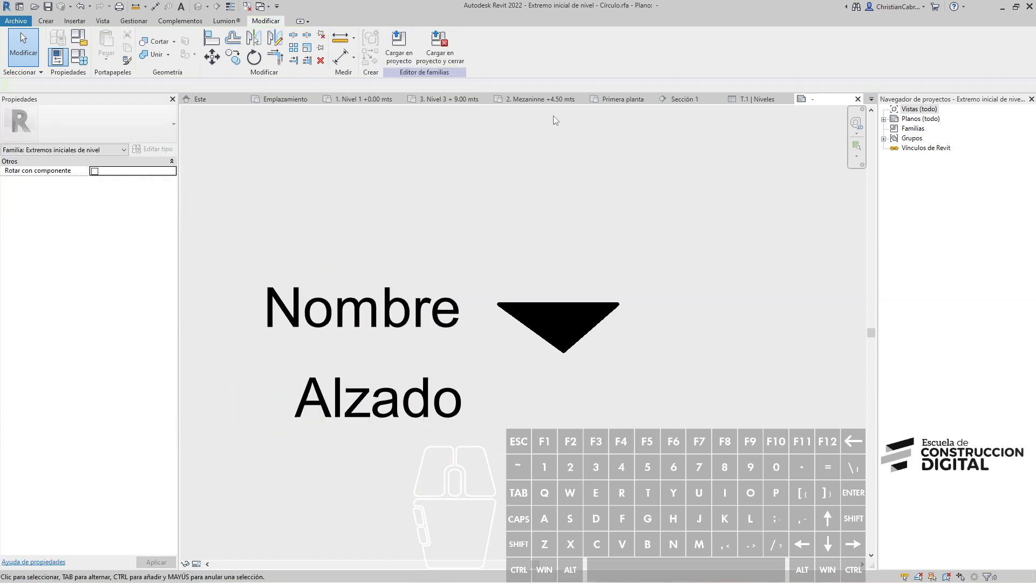
Save the family on the desktop as Extremo inicial de nivel - Triangulo.rfa, and load it into the project while closing the family.
{"action": "left_click", "coordinate": [15, 21]}
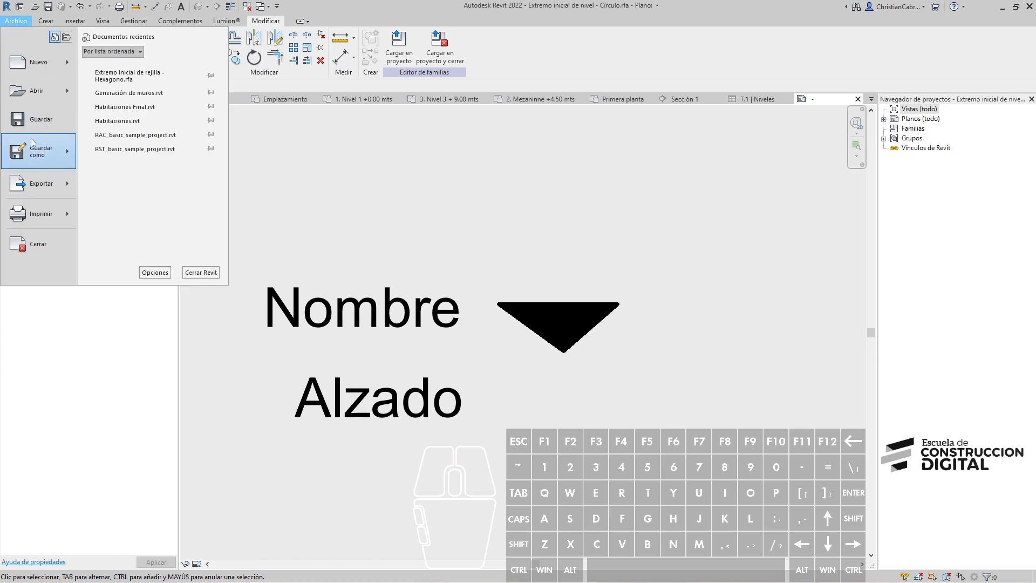
{"action": "mouse_move", "coordinate": [37, 151]}
{"action": "left_click", "coordinate": [95, 147]}
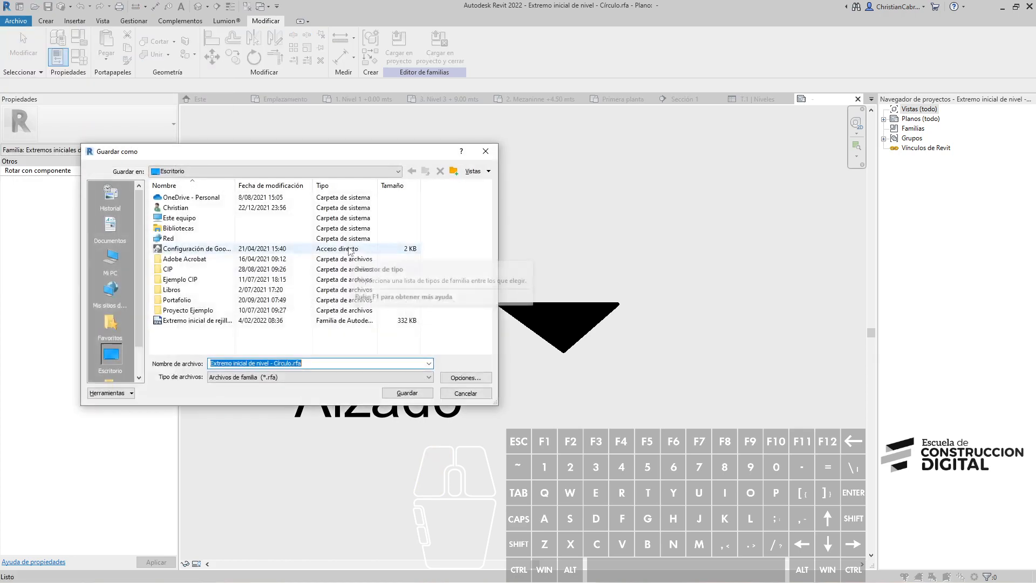
{"action": "left_click", "coordinate": [287, 363]}
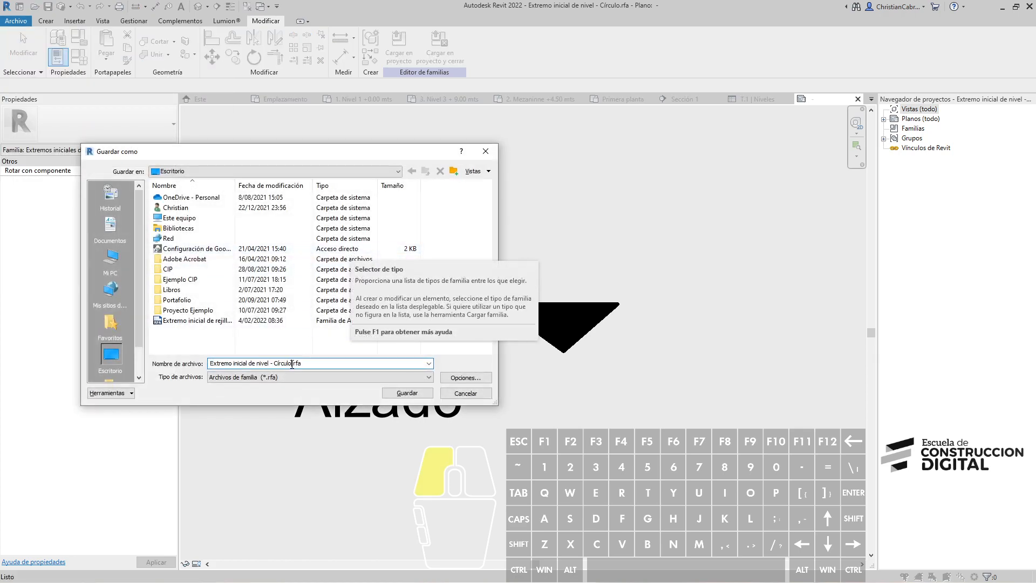
{"action": "left_click_drag", "start_coordinate": [291, 363], "coordinate": [274, 360]}
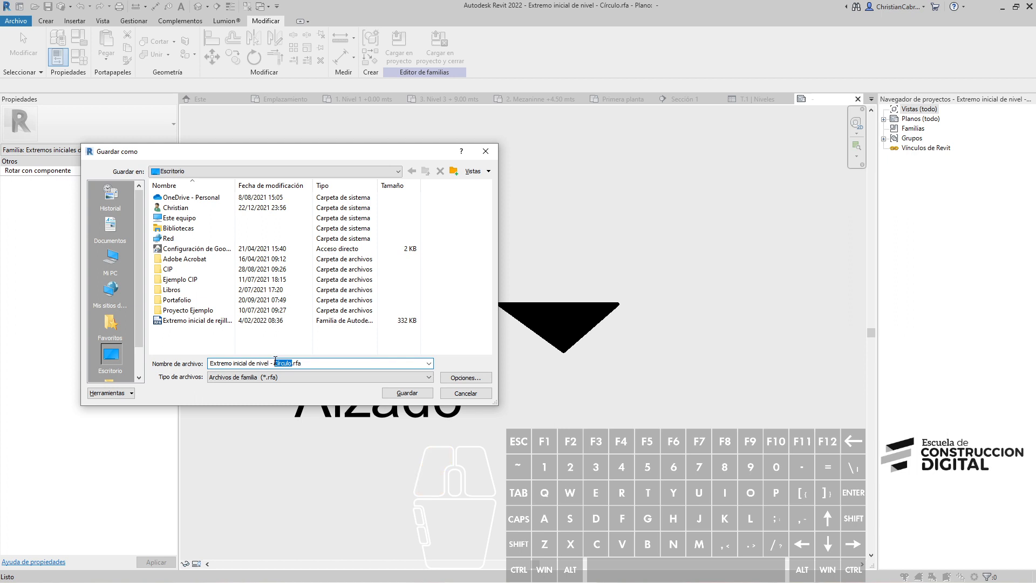
{"action": "type", "text": "Triangulo"}
{"action": "key", "text": "Return"}
{"action": "left_click", "coordinate": [439, 47]}
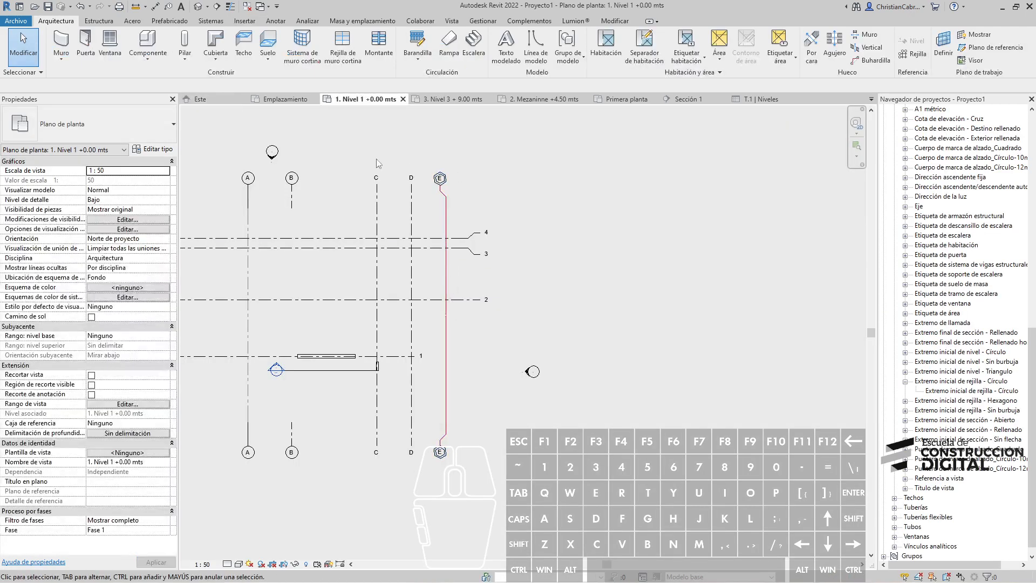
Open the Este building elevation view from the project's list of views.
{"action": "scroll", "coordinate": [934, 185], "scroll_direction": "up", "scroll_amount": 13}
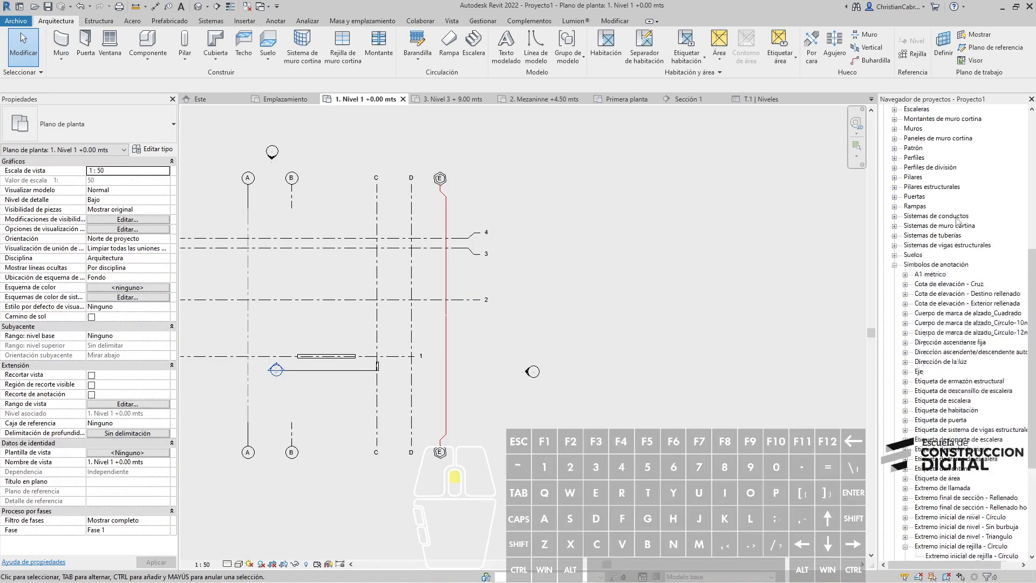
{"action": "scroll", "coordinate": [956, 236], "scroll_direction": "up", "scroll_amount": 2}
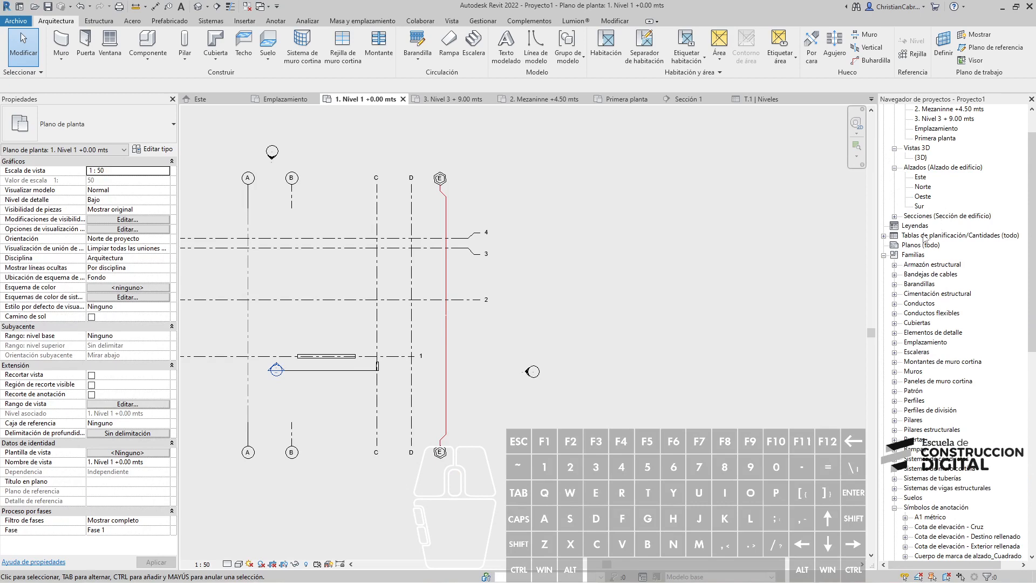
{"action": "left_click", "coordinate": [920, 197]}
{"action": "double_click", "coordinate": [921, 200]}
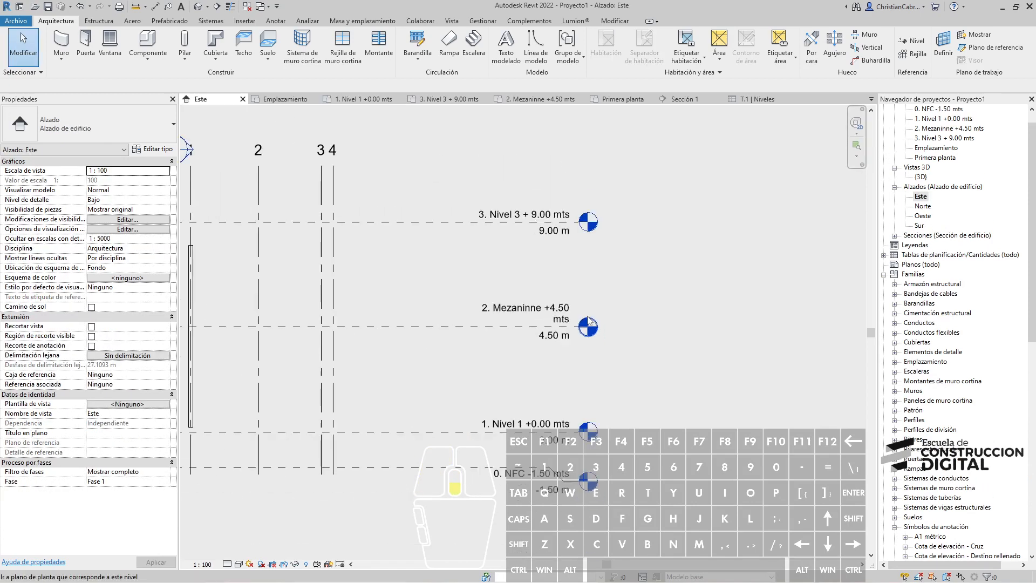
Change the symbol of the 2. Mezaninne +4.50 mts level's type to Extremo inicial de nivel - Triangulo.
{"action": "left_click", "coordinate": [458, 326]}
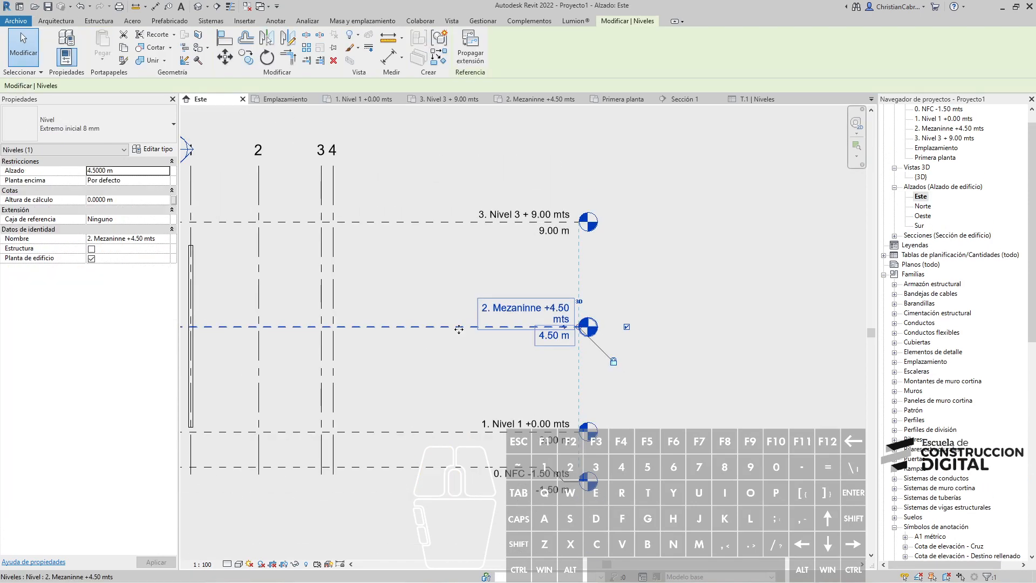
{"action": "left_click", "coordinate": [159, 150]}
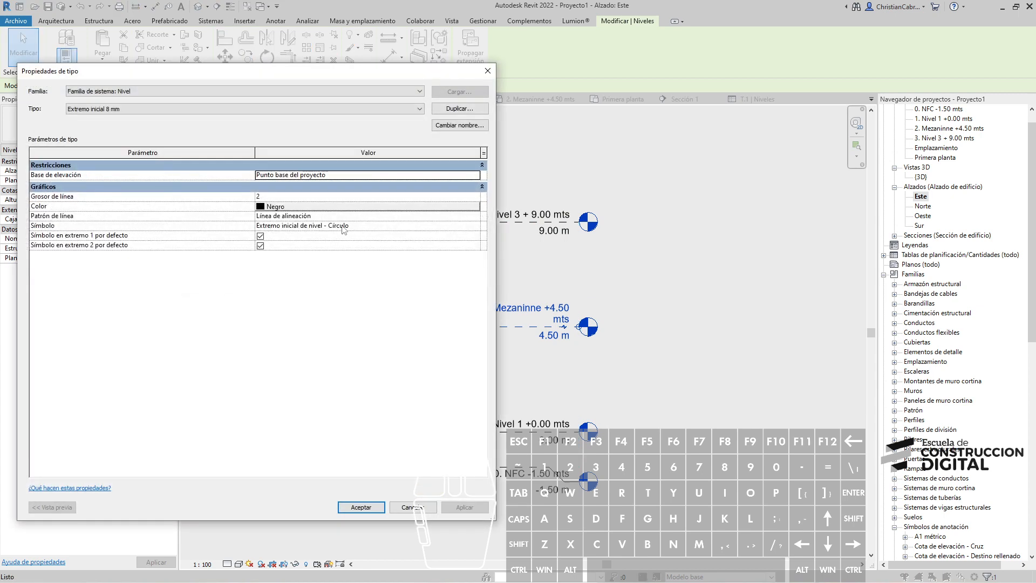
{"action": "left_click", "coordinate": [476, 227]}
{"action": "left_click", "coordinate": [350, 259]}
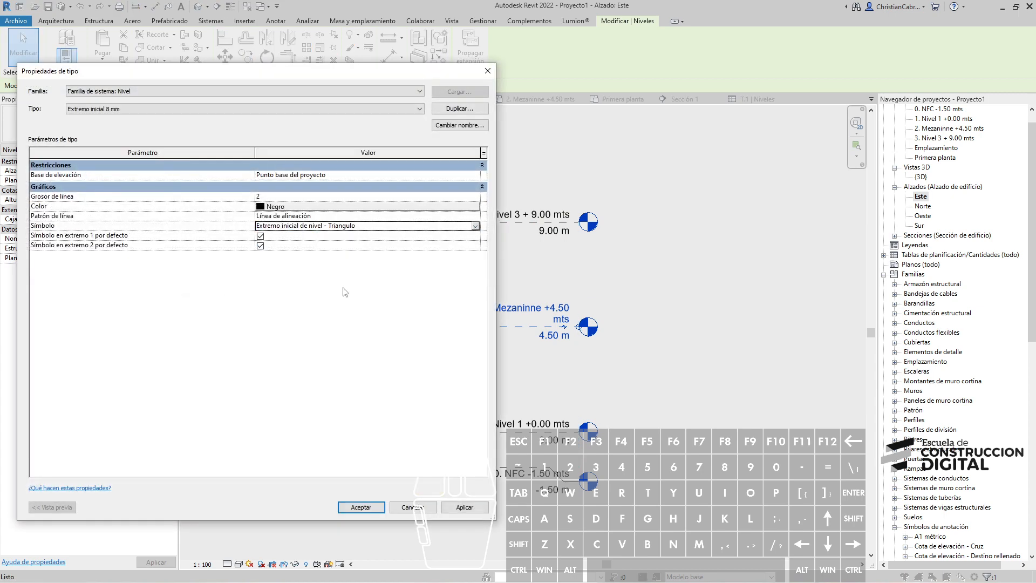
{"action": "left_click", "coordinate": [361, 507]}
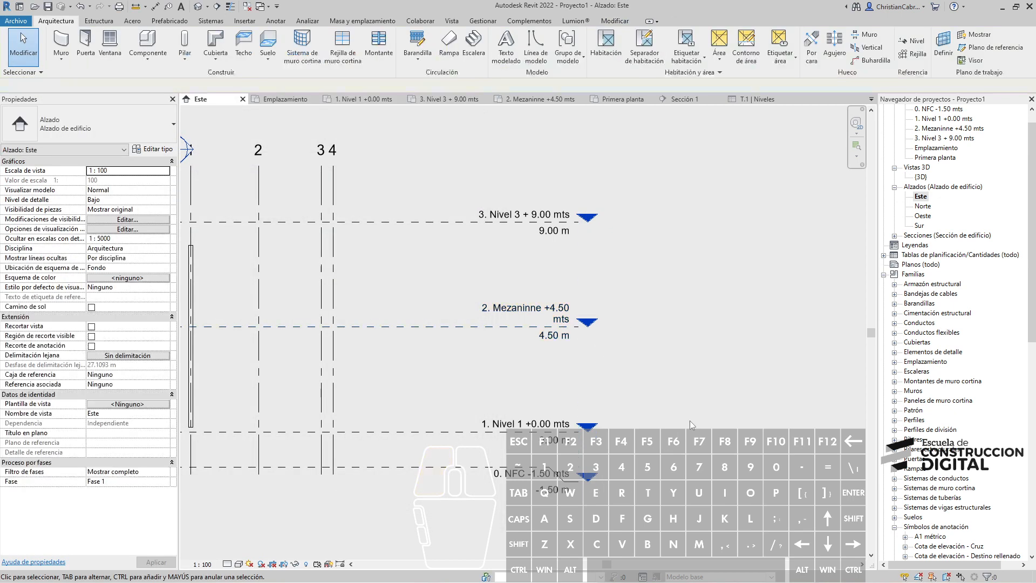
{"action": "middle_click_drag", "start_coordinate": [731, 350], "coordinate": [559, 338]}
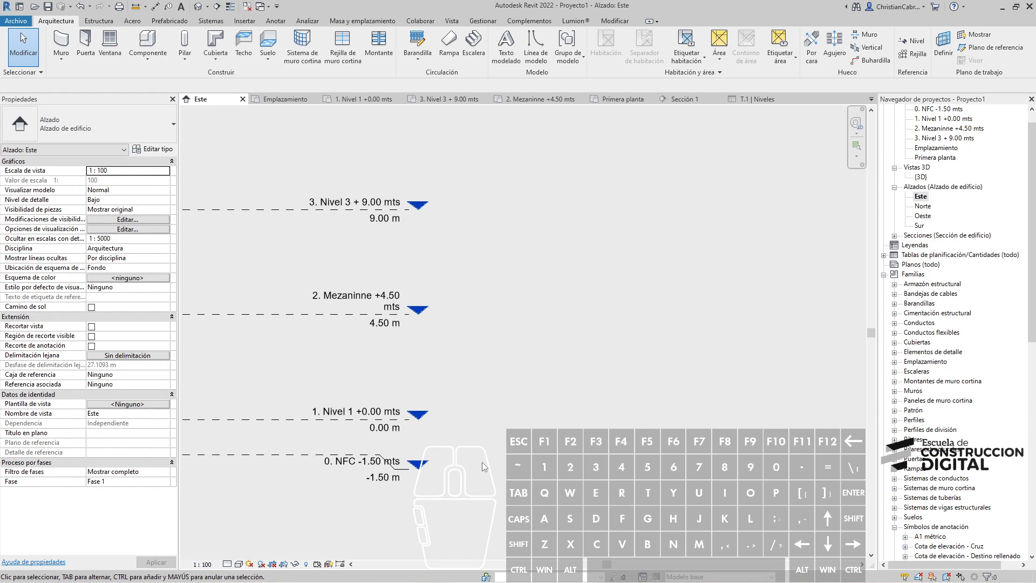
{"action": "scroll", "coordinate": [479, 398], "scroll_direction": "down", "scroll_amount": 3}
{"action": "middle_click_drag", "start_coordinate": [480, 398], "coordinate": [594, 365]}
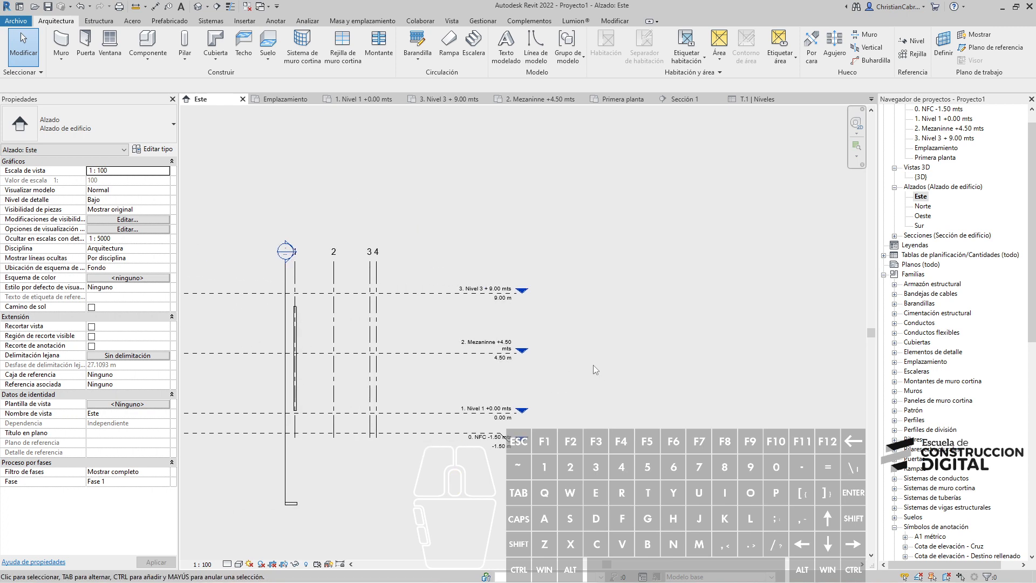